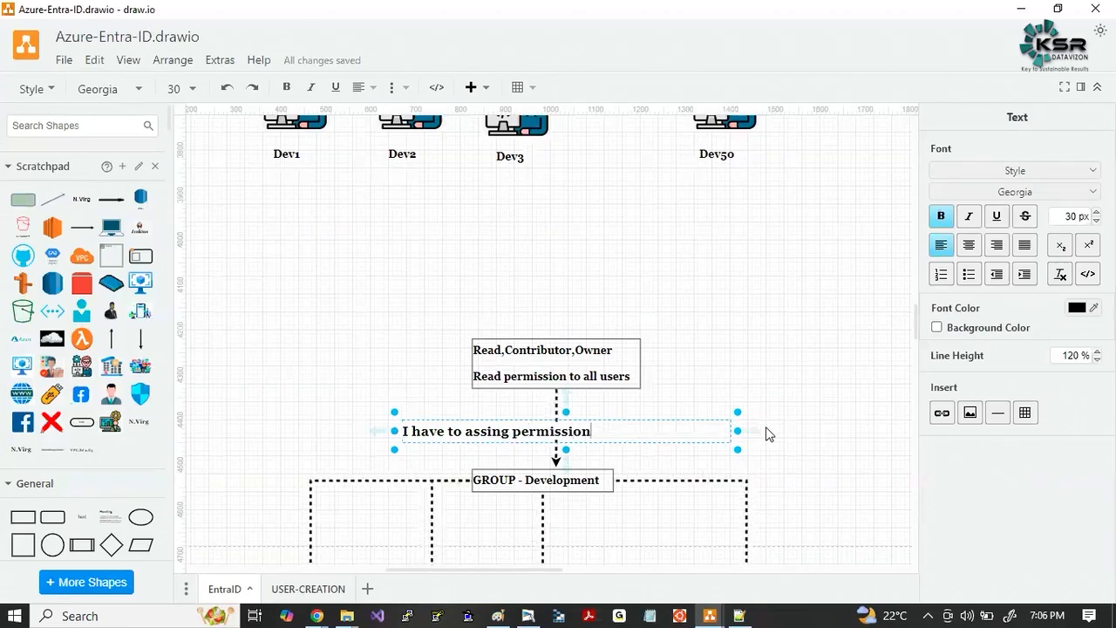
# Step: Finish the connector label as '1 Group which will get inherited by' / 'all the other user'
pyautogui.press('BackSpace')
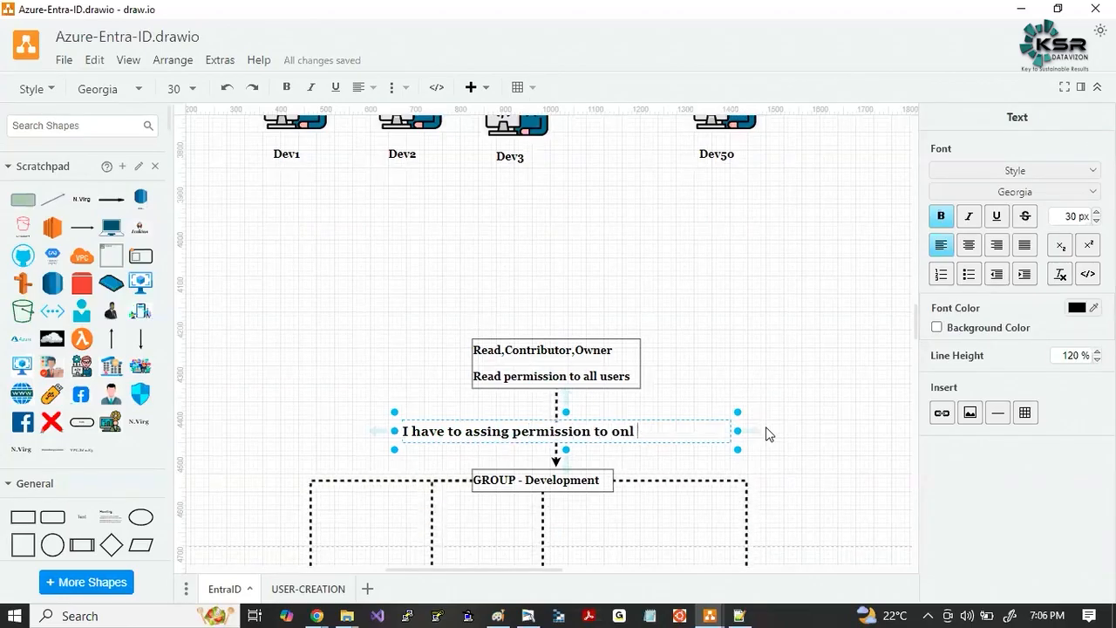
pyautogui.write('1 Group which wi')
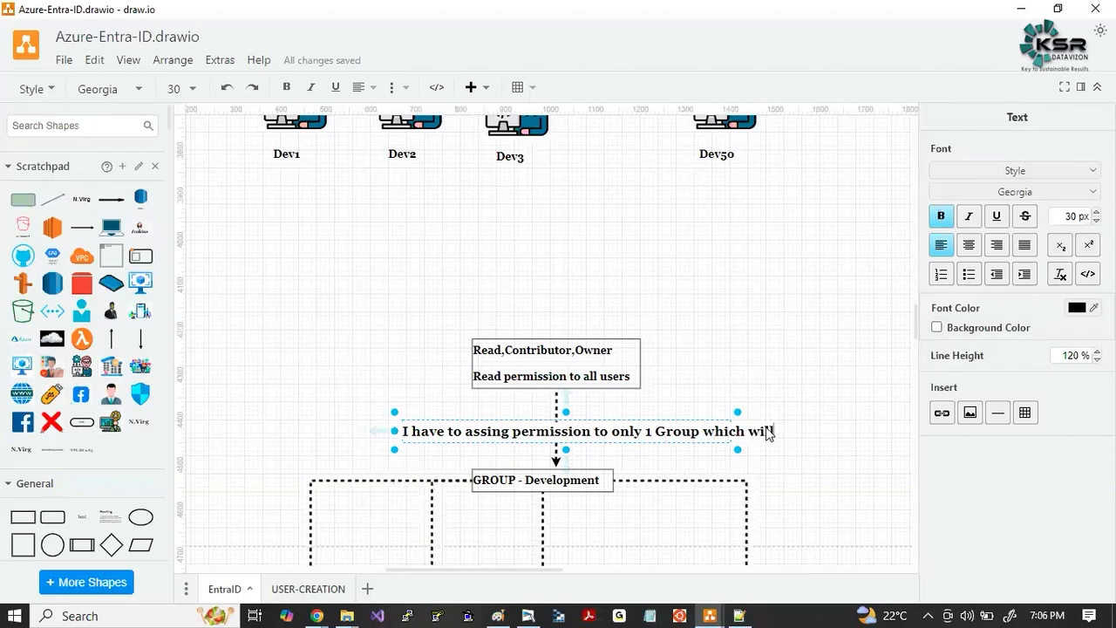
pyautogui.write('ll get inherited by')
pyautogui.press('Return')
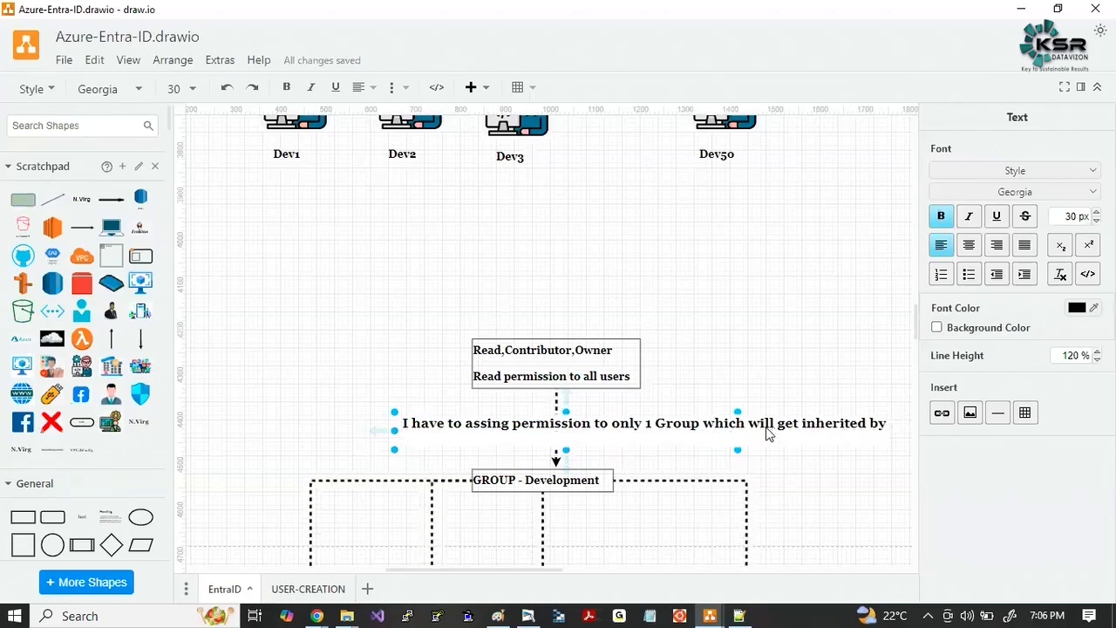
pyautogui.write('all the other users who are part of that group')
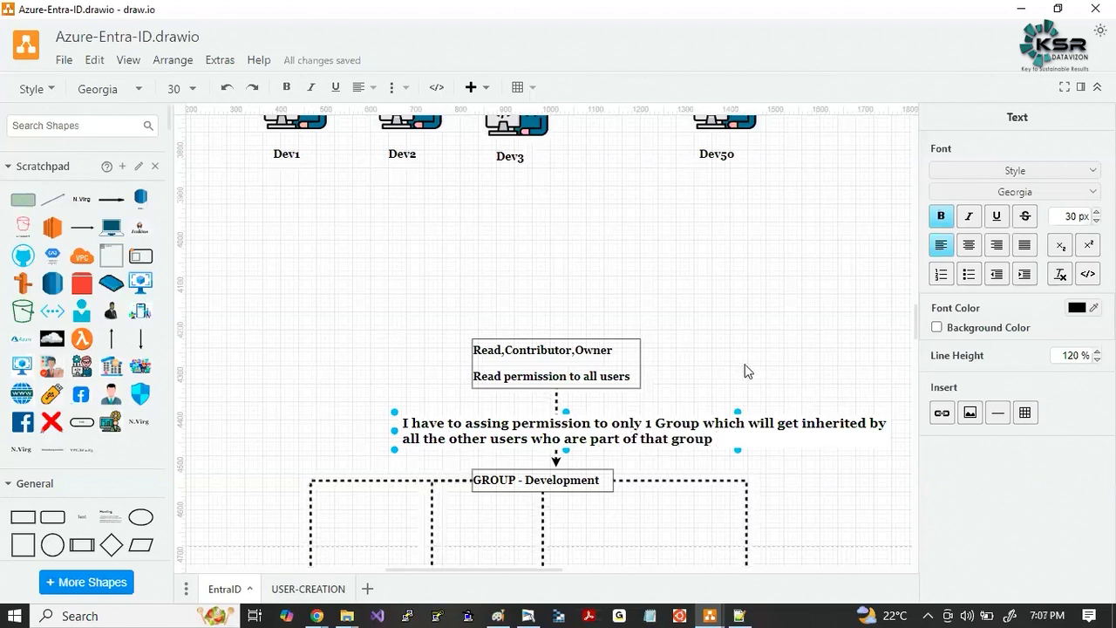
pyautogui.click(744, 370)
# Step: Move the permissions box and explanation label higher and widen the label to two lines
pyautogui.moveTo(564, 364); pyautogui.dragTo(565, 282)
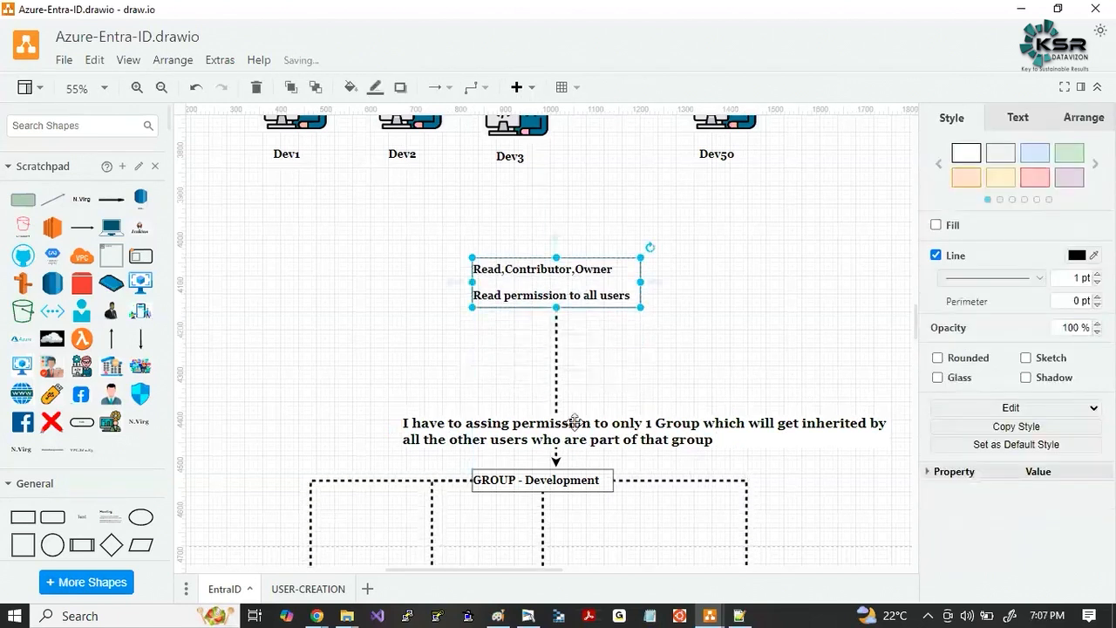
pyautogui.moveTo(570, 441); pyautogui.dragTo(583, 384)
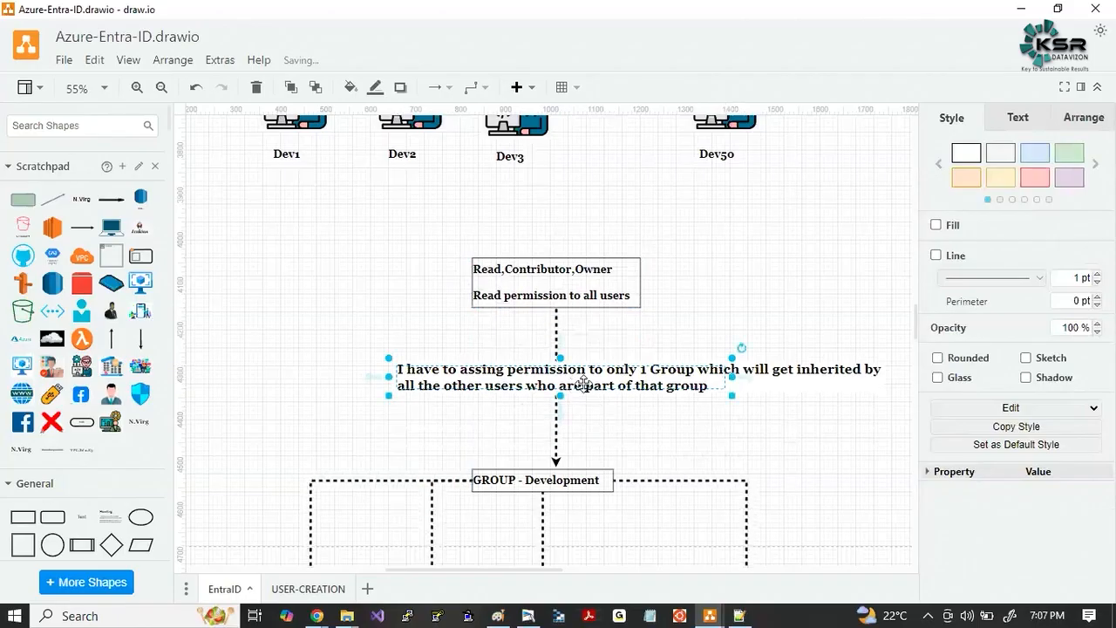
pyautogui.moveTo(732, 394); pyautogui.dragTo(885, 408)
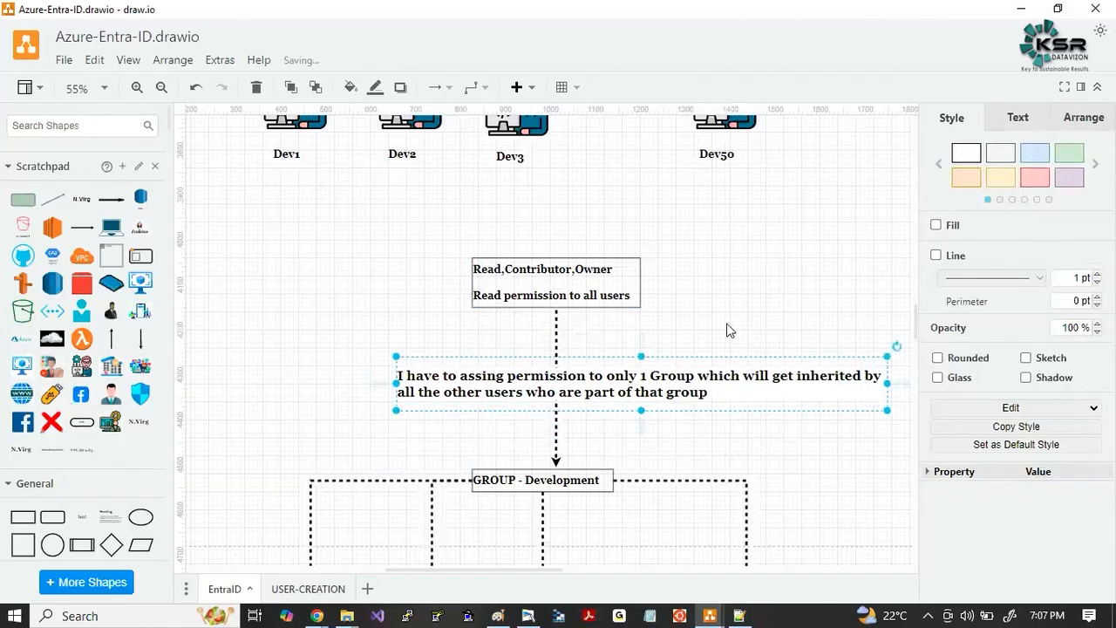
pyautogui.moveTo(667, 392); pyautogui.dragTo(641, 391)
pyautogui.scroll(-3, 703, 329)
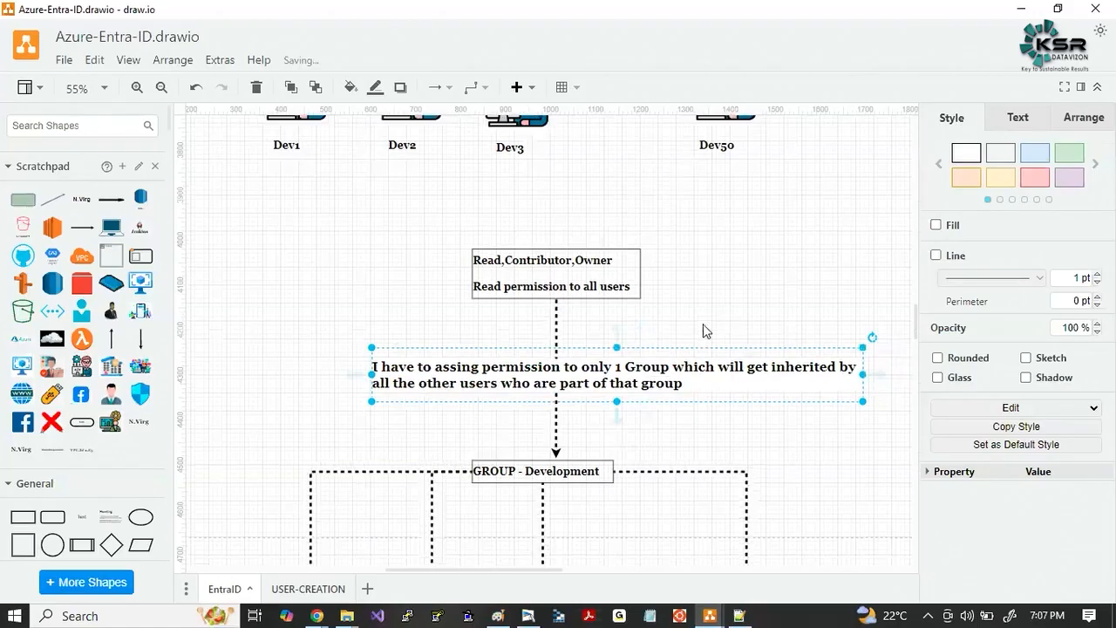
pyautogui.scroll(1, 703, 326)
# Step: Give the Read,Contributor,Owner box the green gradient style
pyautogui.click(570, 186)
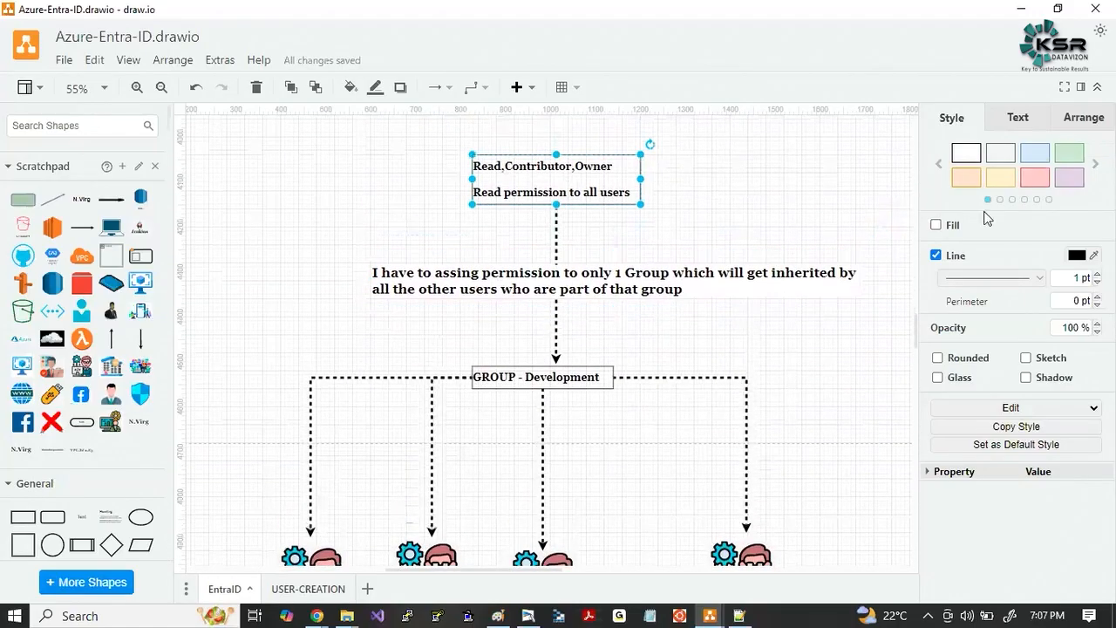
pyautogui.click(1096, 165)
pyautogui.click(1096, 165)
pyautogui.click(1096, 164)
pyautogui.click(1095, 164)
pyautogui.click(1078, 156)
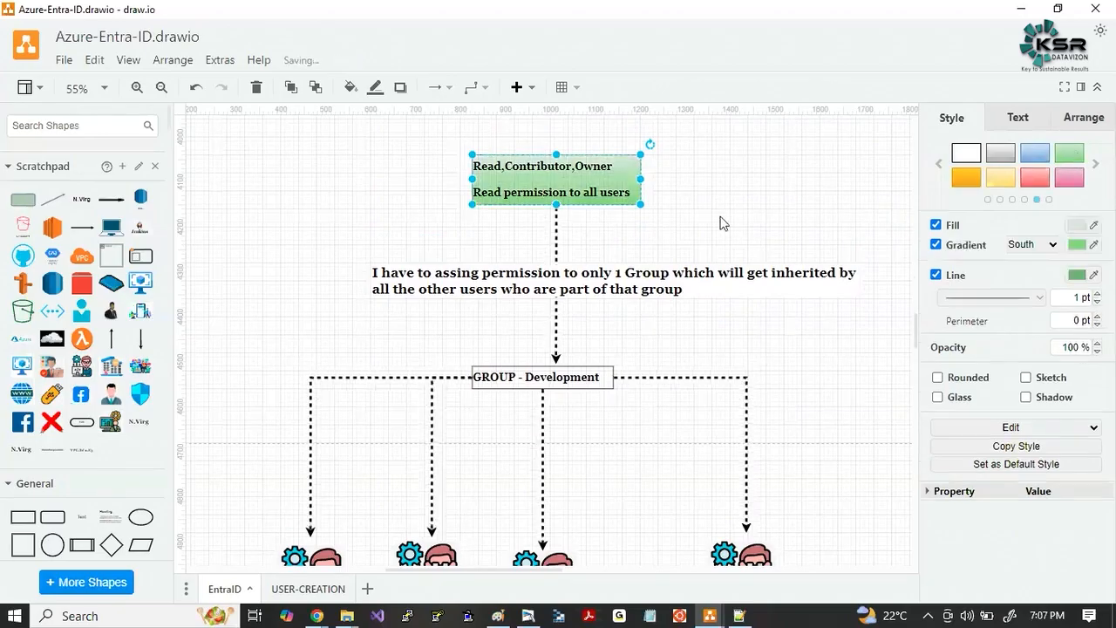
pyautogui.click(687, 231)
# Step: Give the explanation label an outline and the same green gradient style
pyautogui.click(819, 283)
pyautogui.click(936, 254)
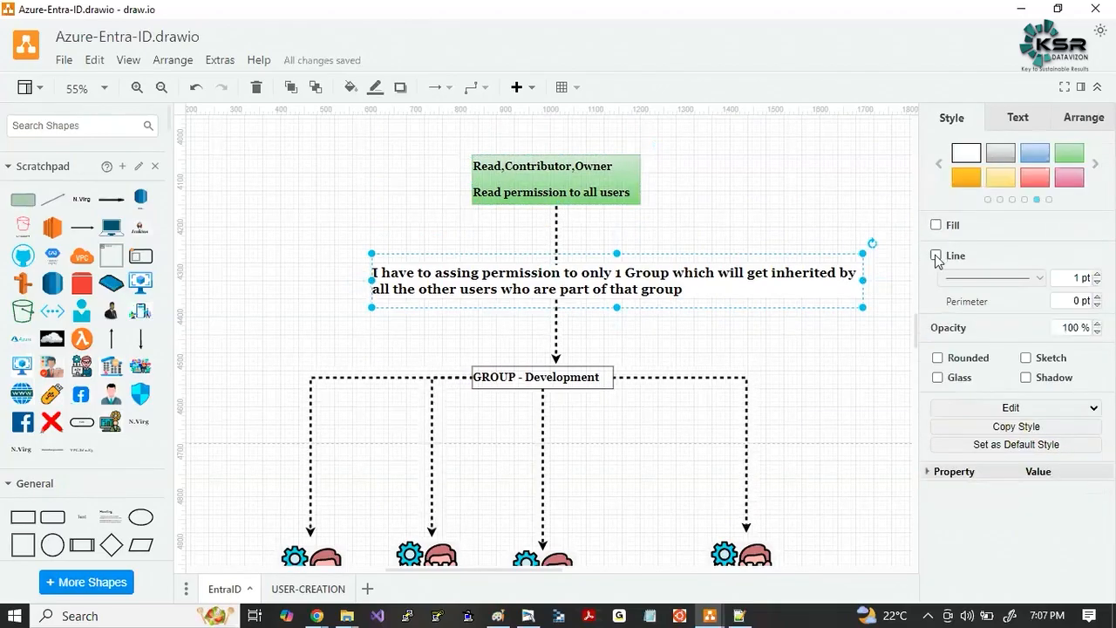
pyautogui.click(1069, 153)
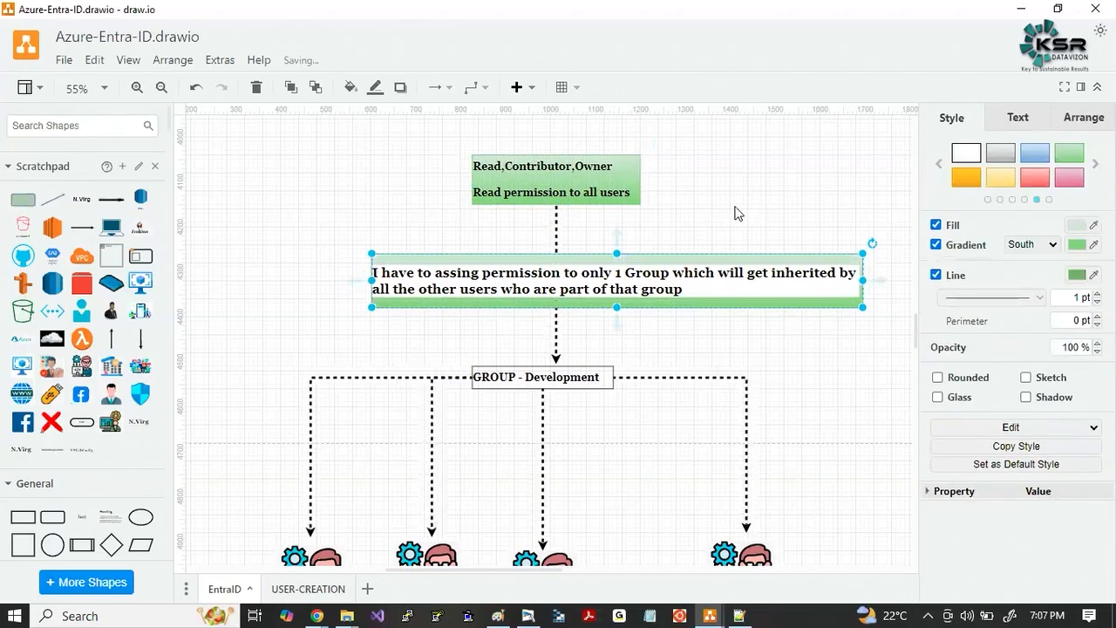
pyautogui.click(705, 337)
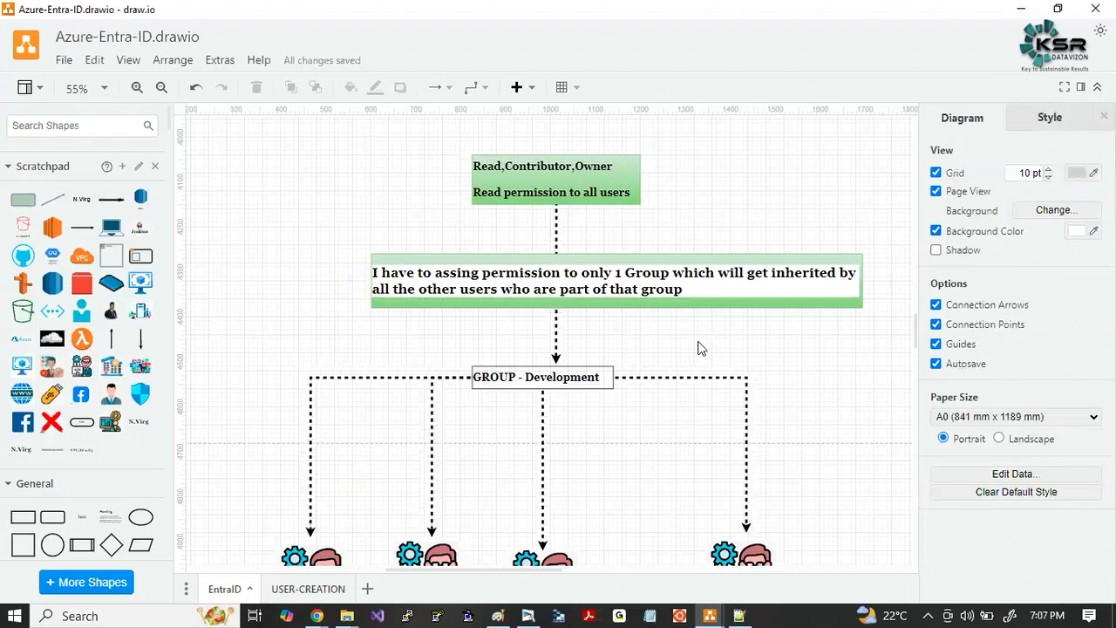
pyautogui.scroll(-3, 698, 347)
pyautogui.keyDown('ctrl'); pyautogui.scroll(-1, 698, 347); pyautogui.keyUp('ctrl')
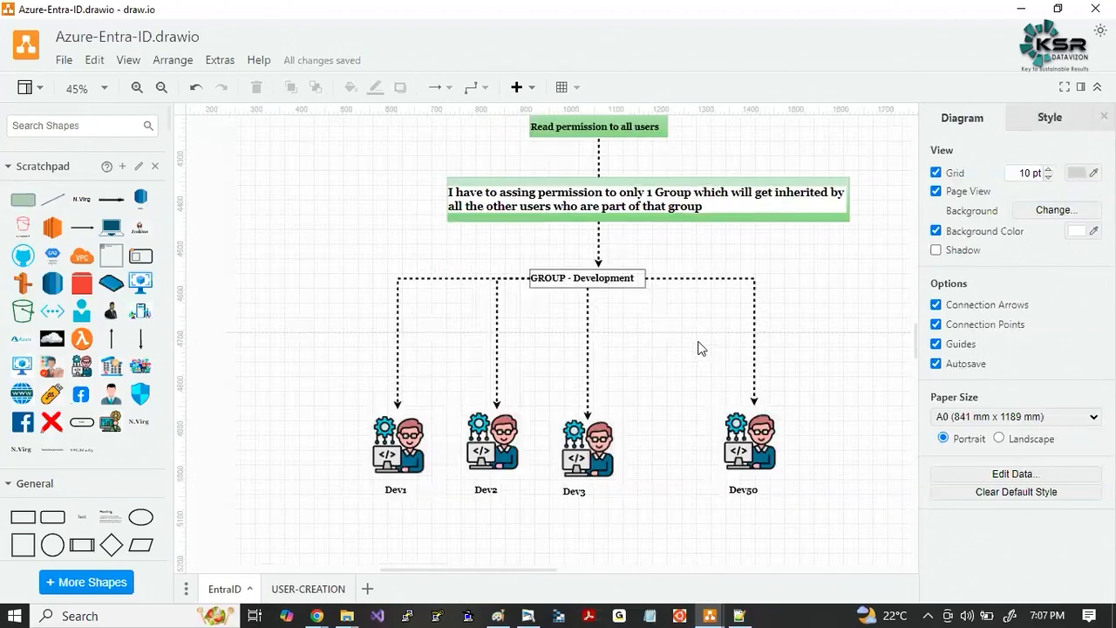
pyautogui.scroll(3, 697, 347)
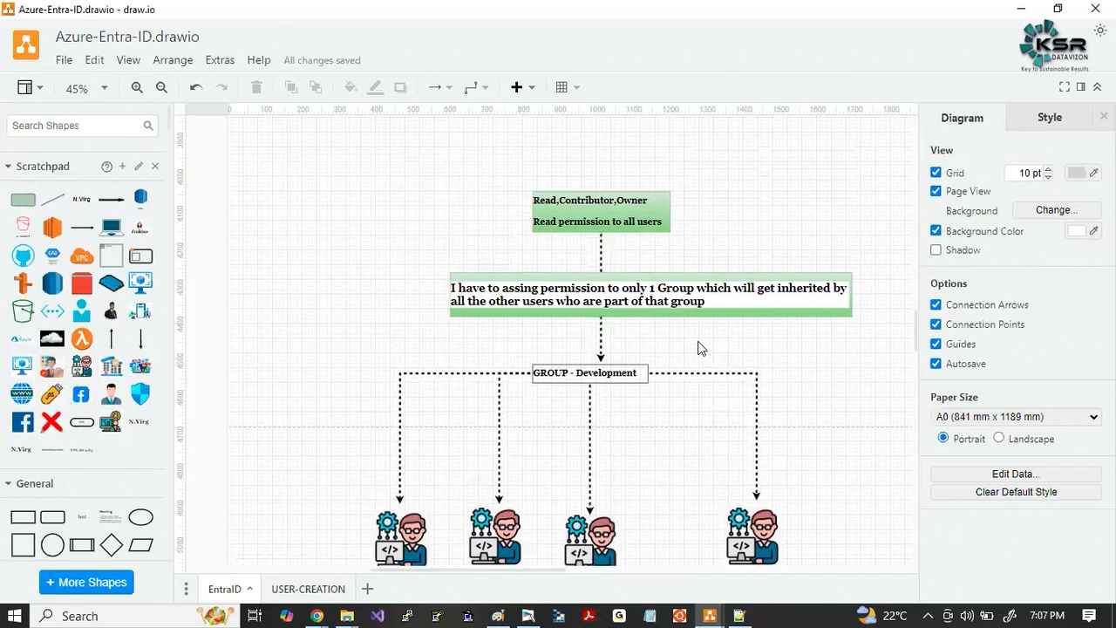
pyautogui.hotkey('alt', 'Tab')
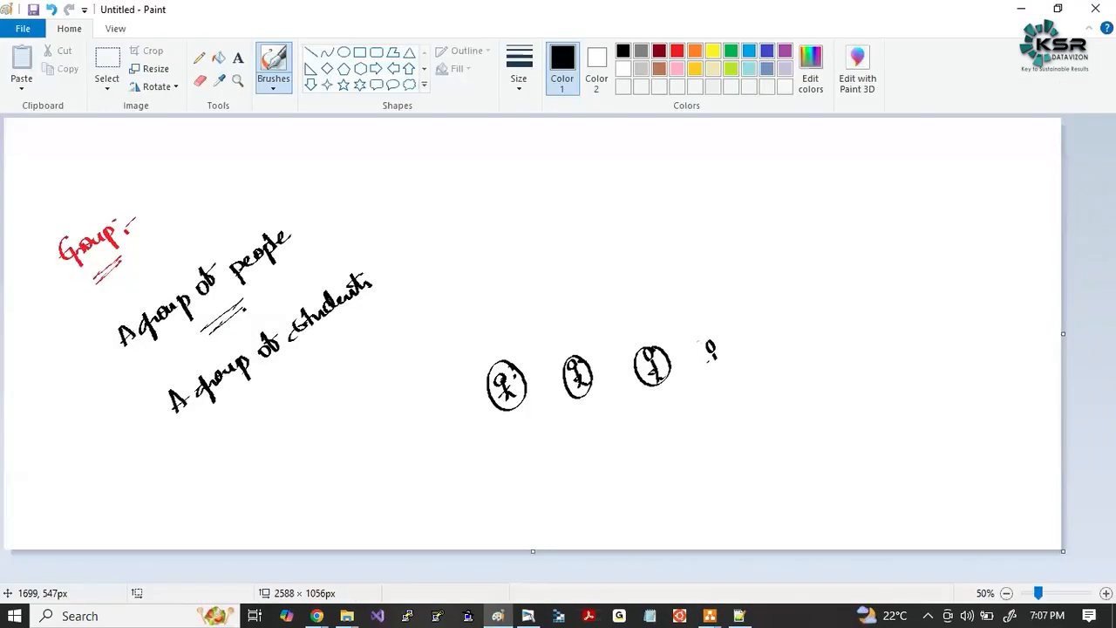
# Step: Capture a screenshot of a region of the diagram
pyautogui.press('Print')
pyautogui.moveTo(25, 145); pyautogui.dragTo(848, 510)
pyautogui.click(791, 526)
# Step: Dismiss the whiteboard and clear all earlier drawings from the Paint canvas
pyautogui.click(527, 615)
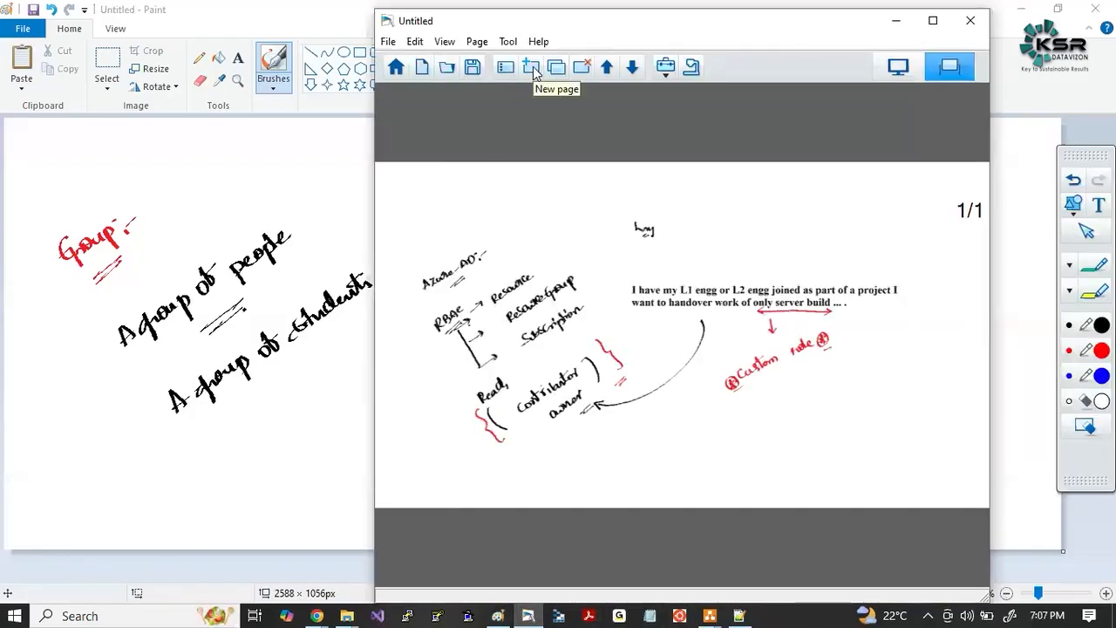
pyautogui.click(531, 68)
pyautogui.hotkey('ctrl', 'a')
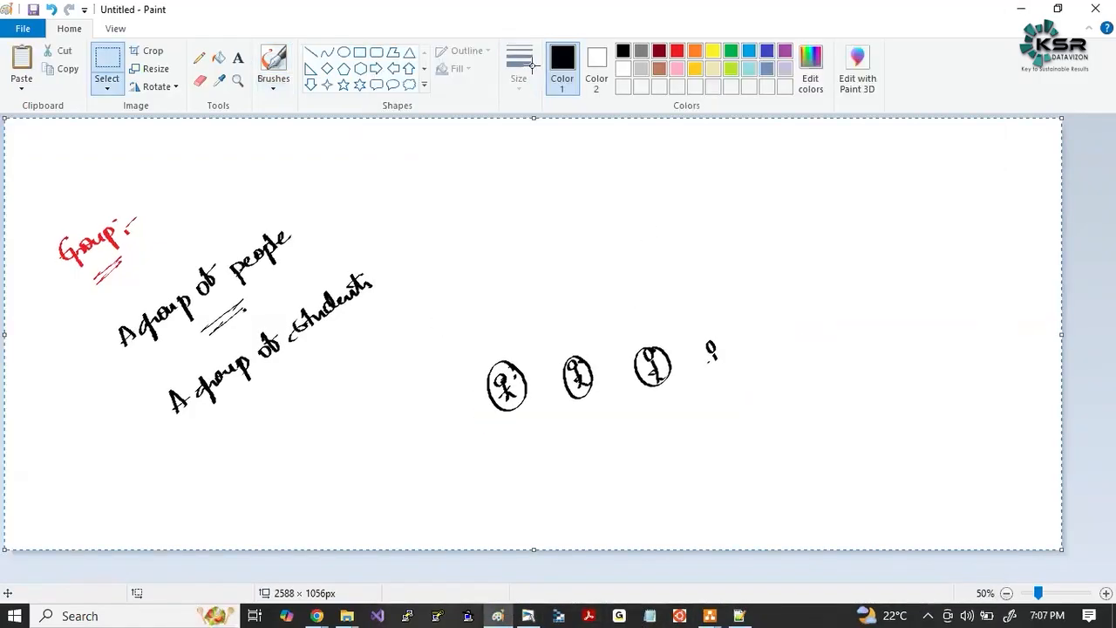
pyautogui.press('Delete')
# Step: With the brush, handwrite 'Group' inside a cloud with a short note beneath
pyautogui.click(273, 65)
pyautogui.moveTo(407, 232)
pyautogui.mouseDown()
pyautogui.moveTo(392, 248)
pyautogui.moveTo(426, 230)
pyautogui.moveTo(373, 225)
pyautogui.moveTo(411, 284)
pyautogui.moveTo(471, 247)
pyautogui.moveTo(427, 203)
pyautogui.mouseUp()
pyautogui.moveTo(405, 364); pyautogui.dragTo(418, 399)
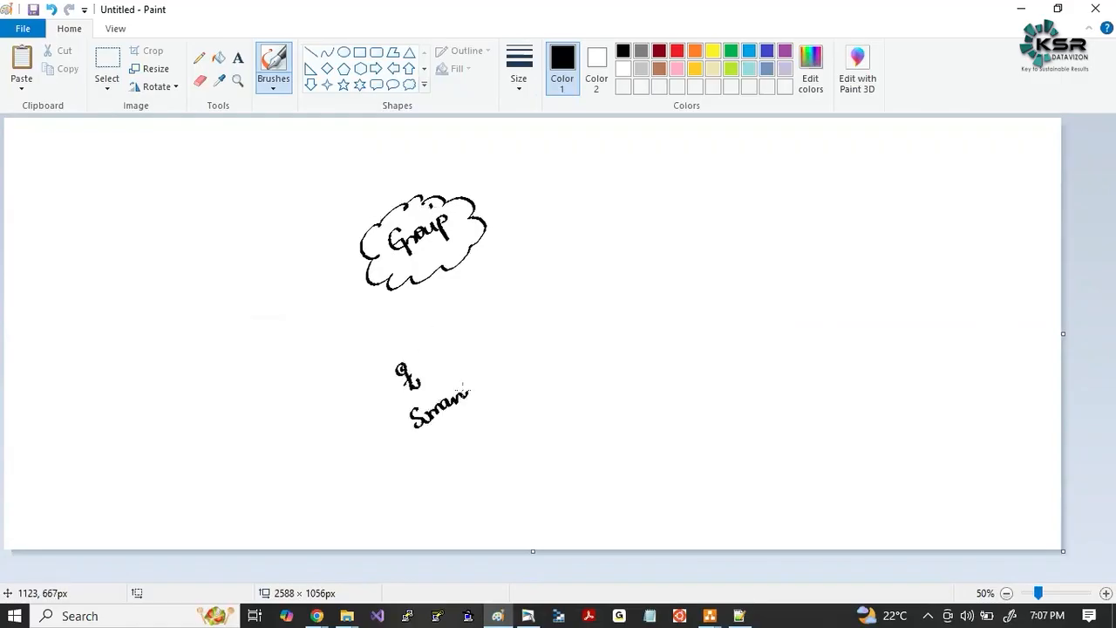
pyautogui.hotkey('alt', 'Tab')
pyautogui.hotkey('alt', 'Tab')
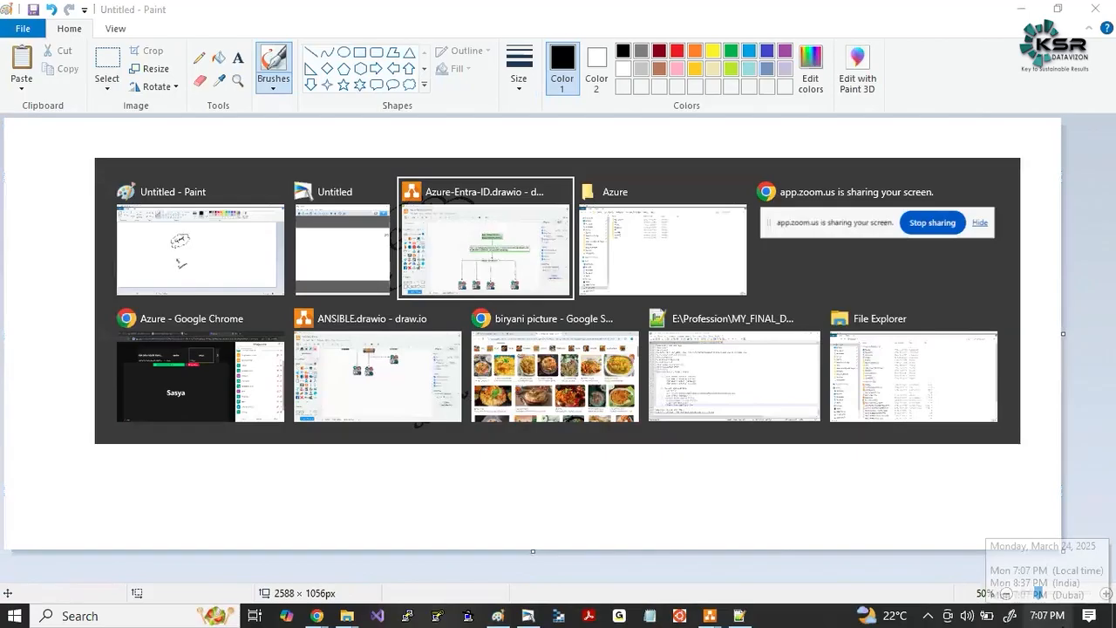
pyautogui.scroll(-5, 359, 352)
pyautogui.scroll(-8, 357, 351)
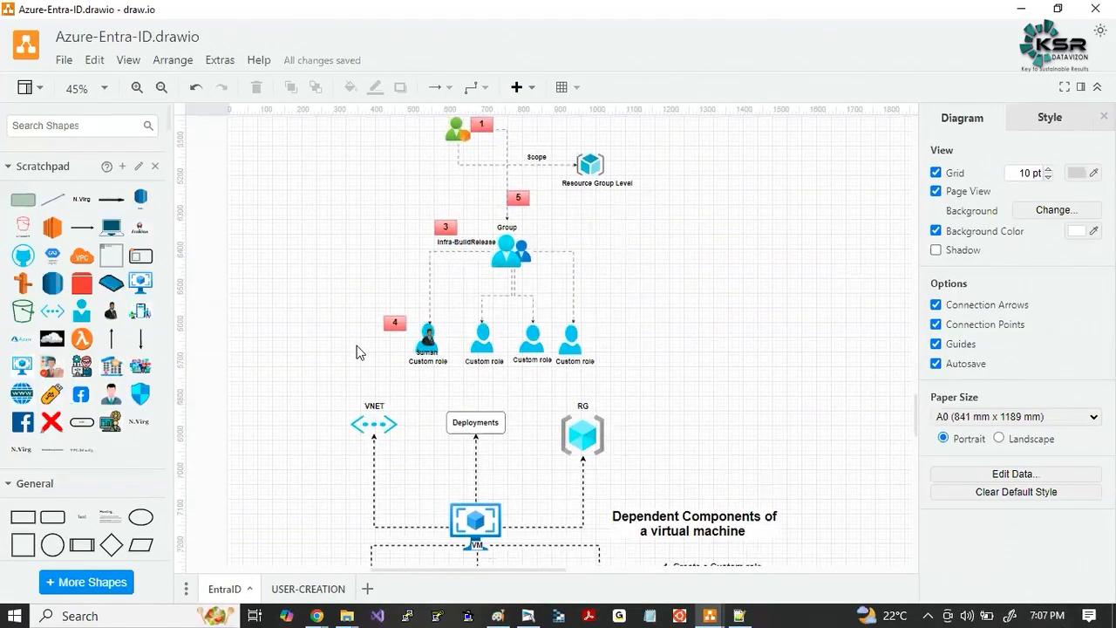
pyautogui.scroll(5, 359, 351)
pyautogui.scroll(2, 359, 351)
pyautogui.scroll(1, 359, 351)
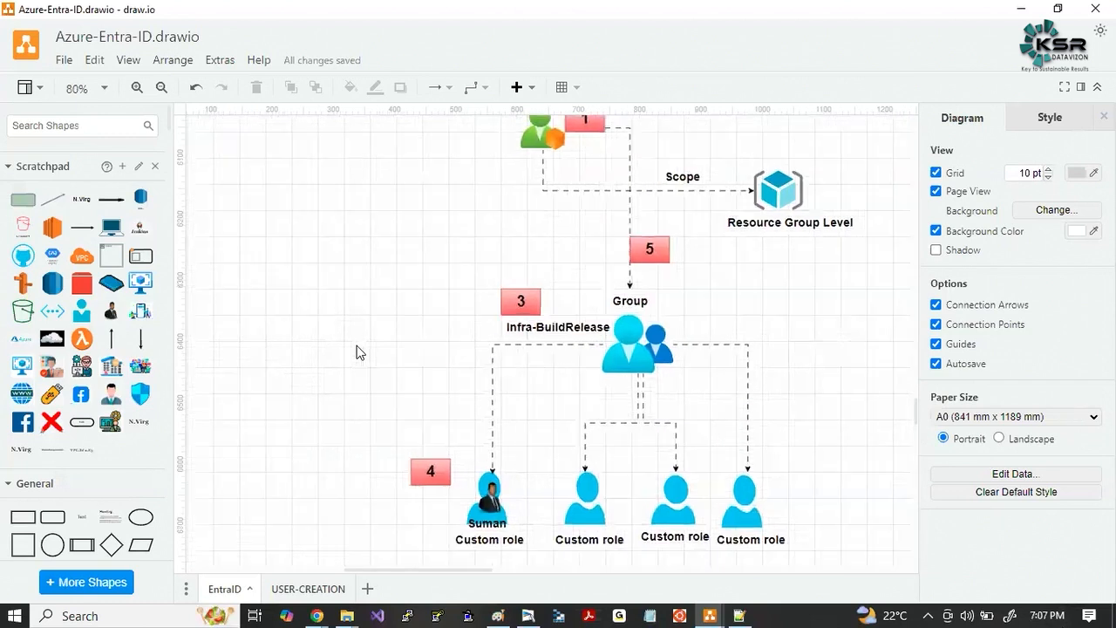
pyautogui.scroll(2, 359, 351)
pyautogui.hscroll(3, 356, 349)
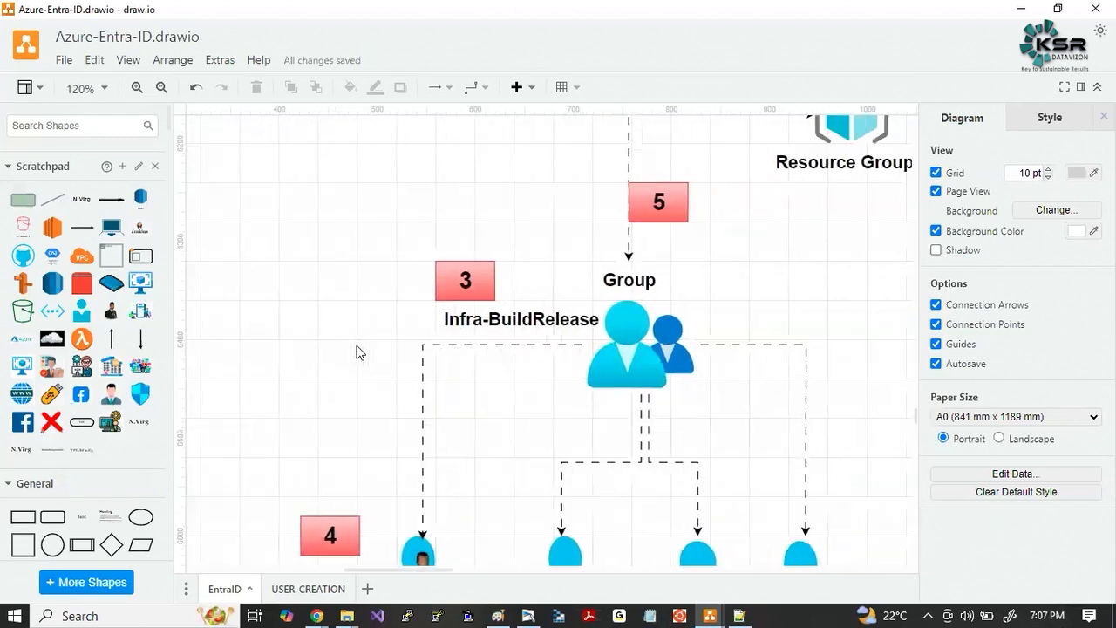
pyautogui.click(608, 281)
pyautogui.click(478, 321)
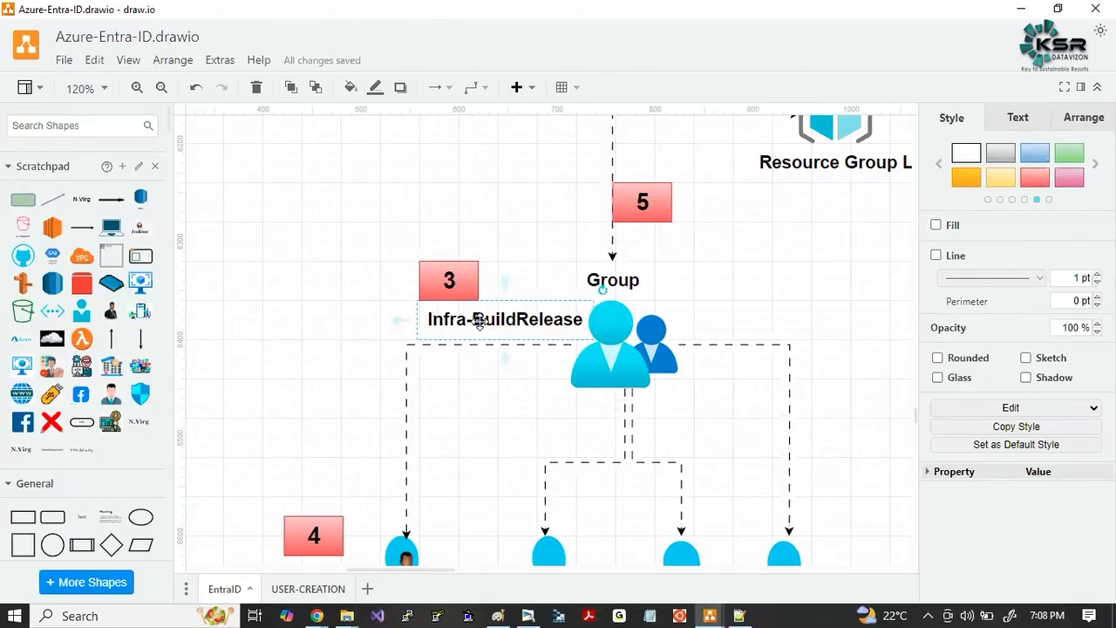
pyautogui.scroll(-2, 755, 312)
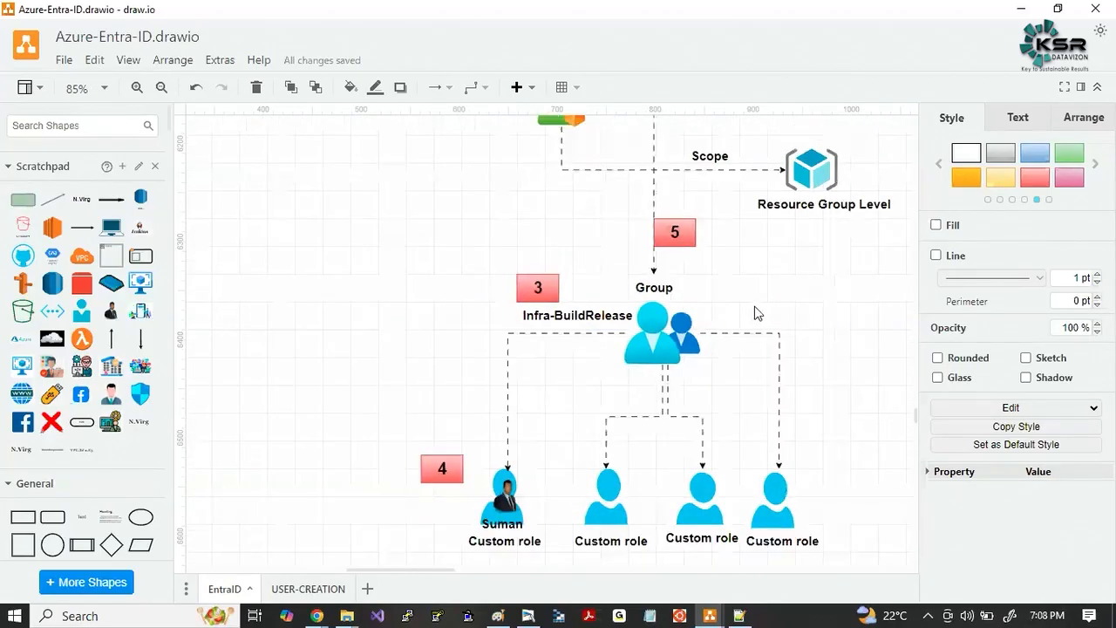
pyautogui.click(754, 312)
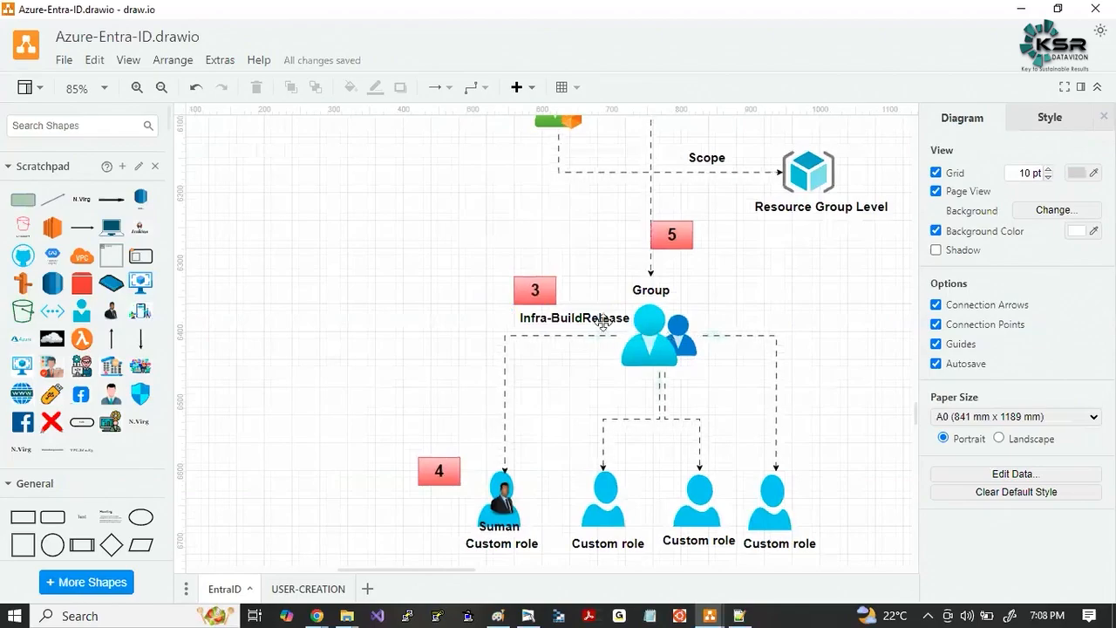
pyautogui.click(596, 319)
pyautogui.scroll(-1, 771, 266)
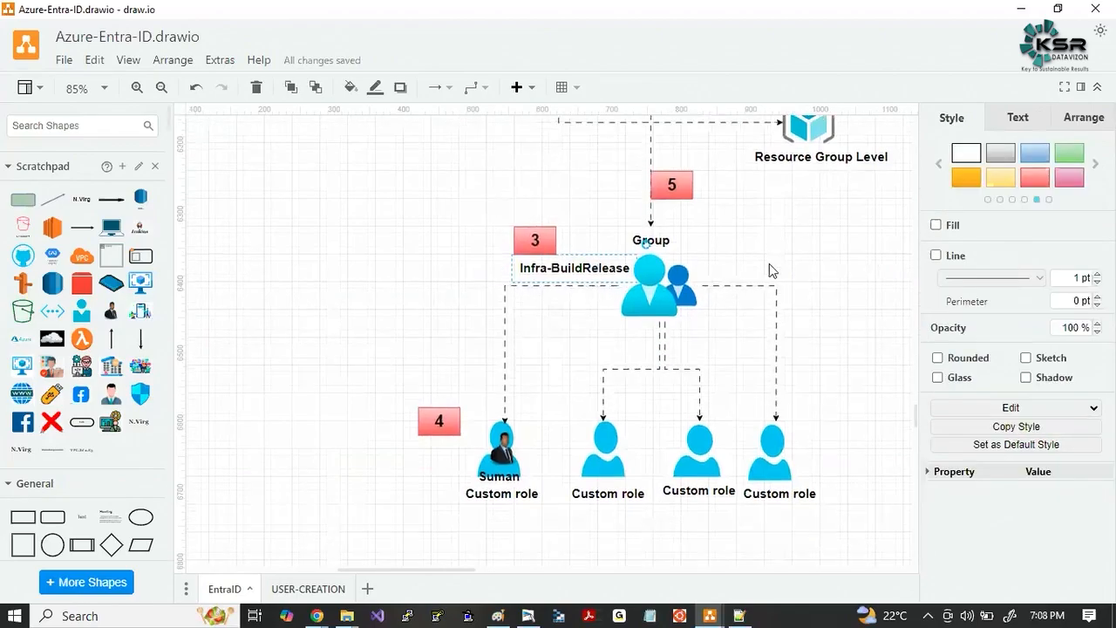
pyautogui.click(493, 451)
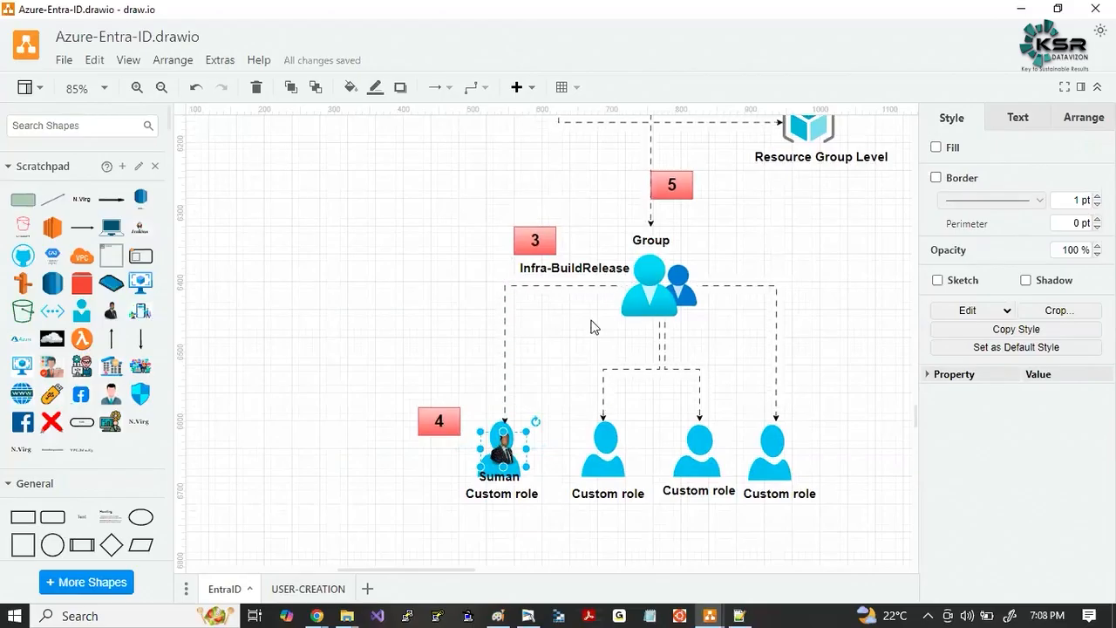
pyautogui.click(578, 261)
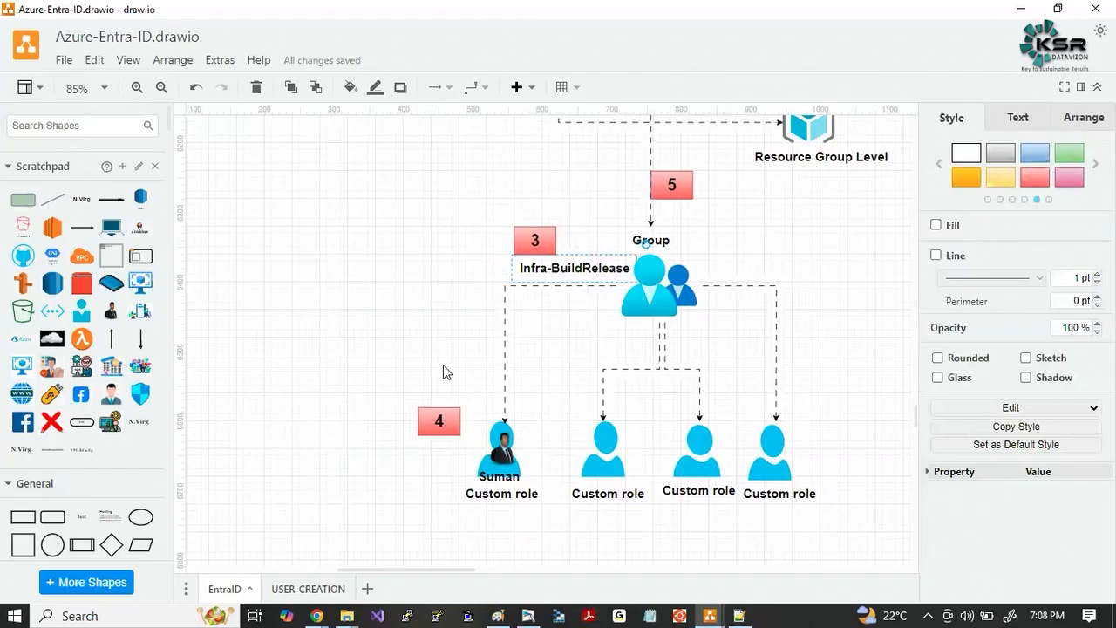
pyautogui.scroll(3, 442, 364)
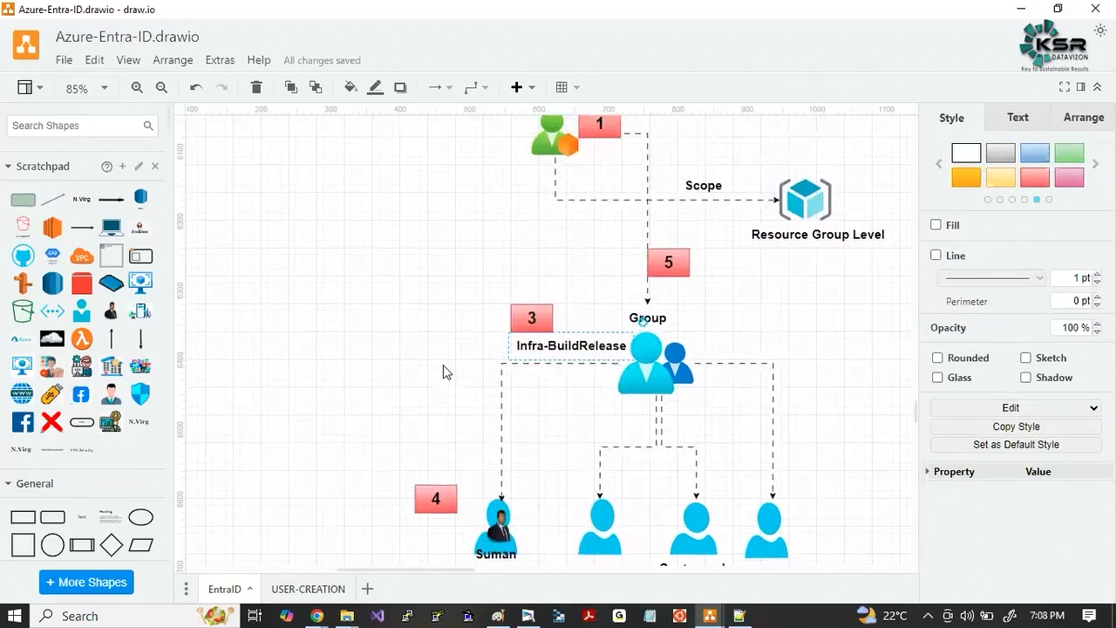
pyautogui.scroll(1, 443, 366)
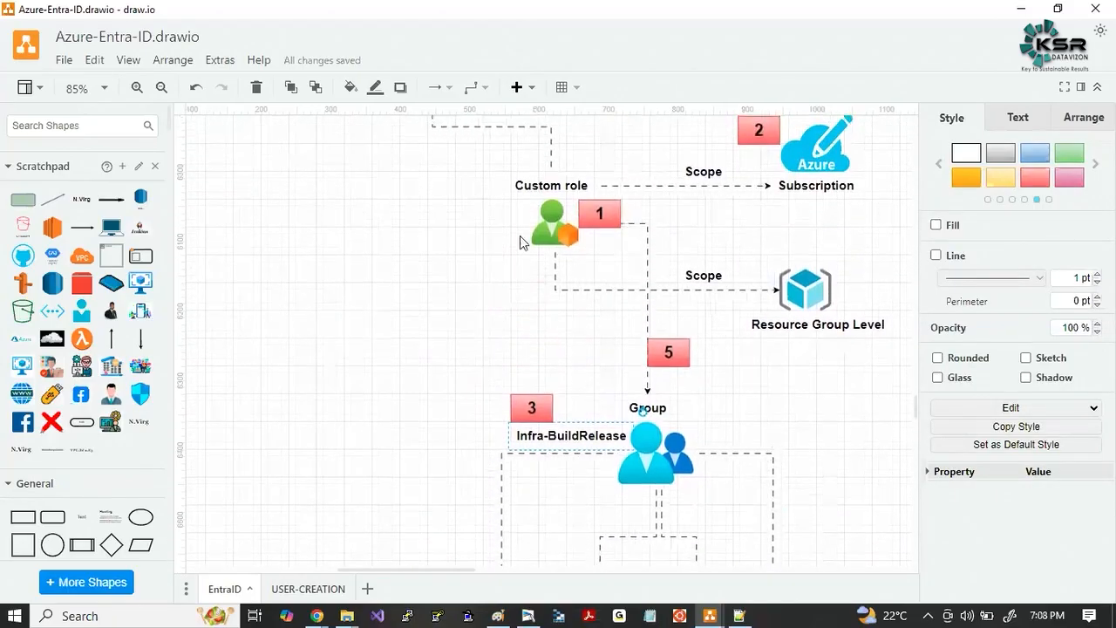
pyautogui.click(548, 212)
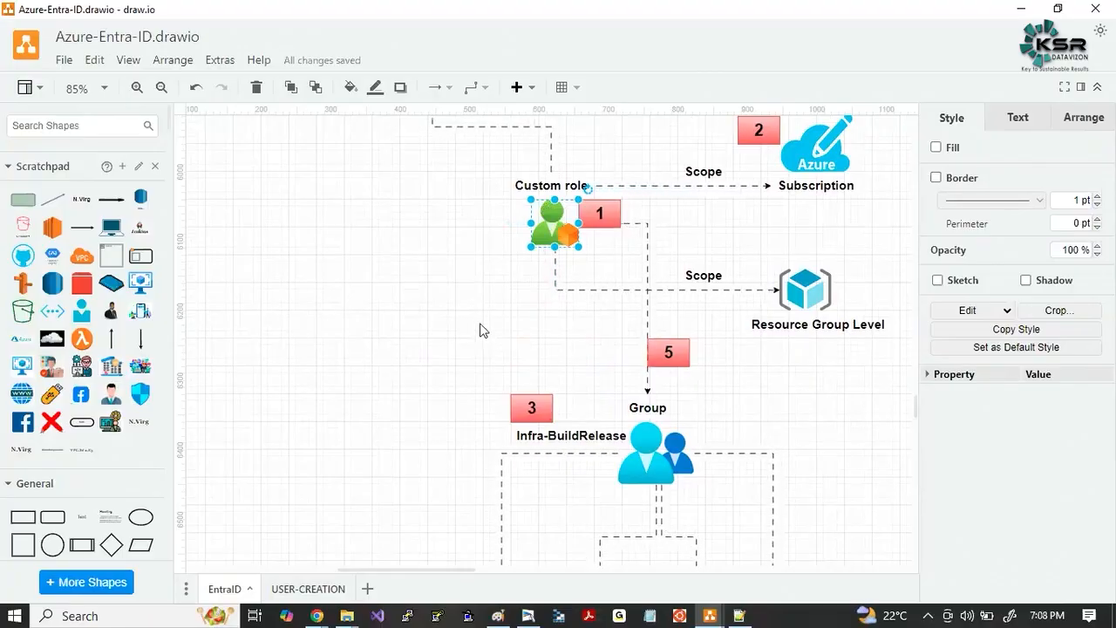
pyautogui.scroll(-1, 480, 326)
pyautogui.hscroll(1, 481, 326)
pyautogui.click(623, 419)
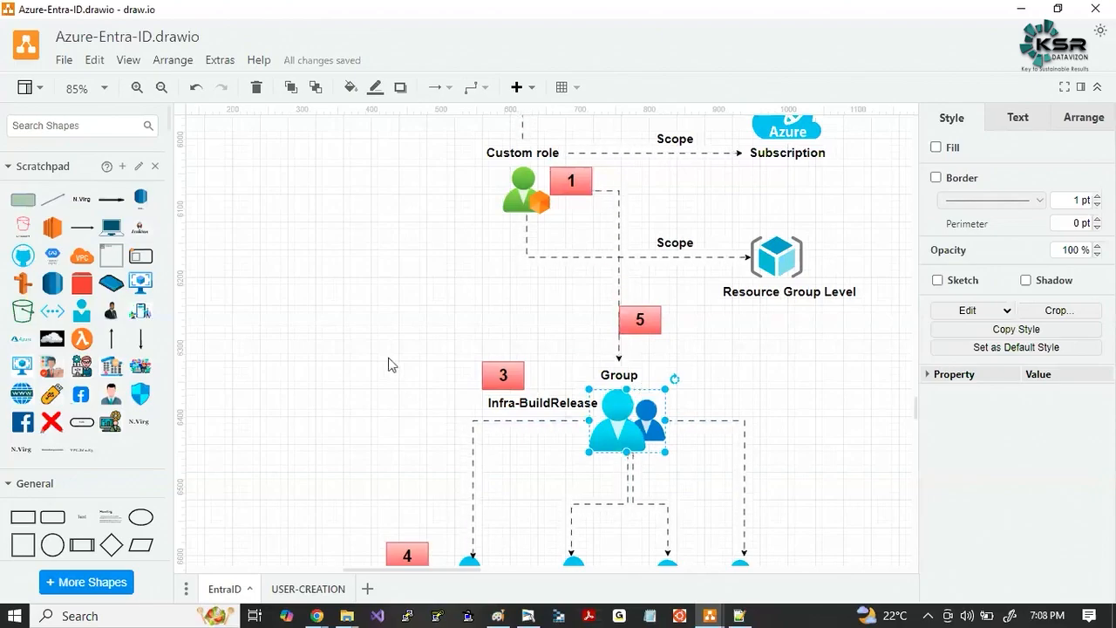
pyautogui.scroll(-4, 389, 365)
pyautogui.click(468, 418)
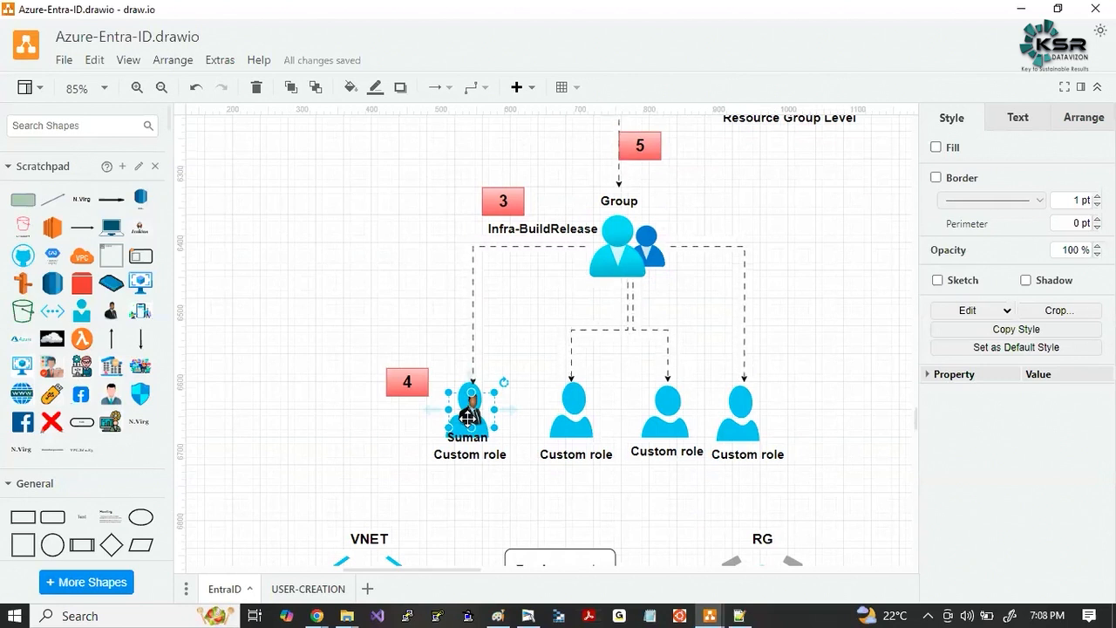
pyautogui.click(413, 316)
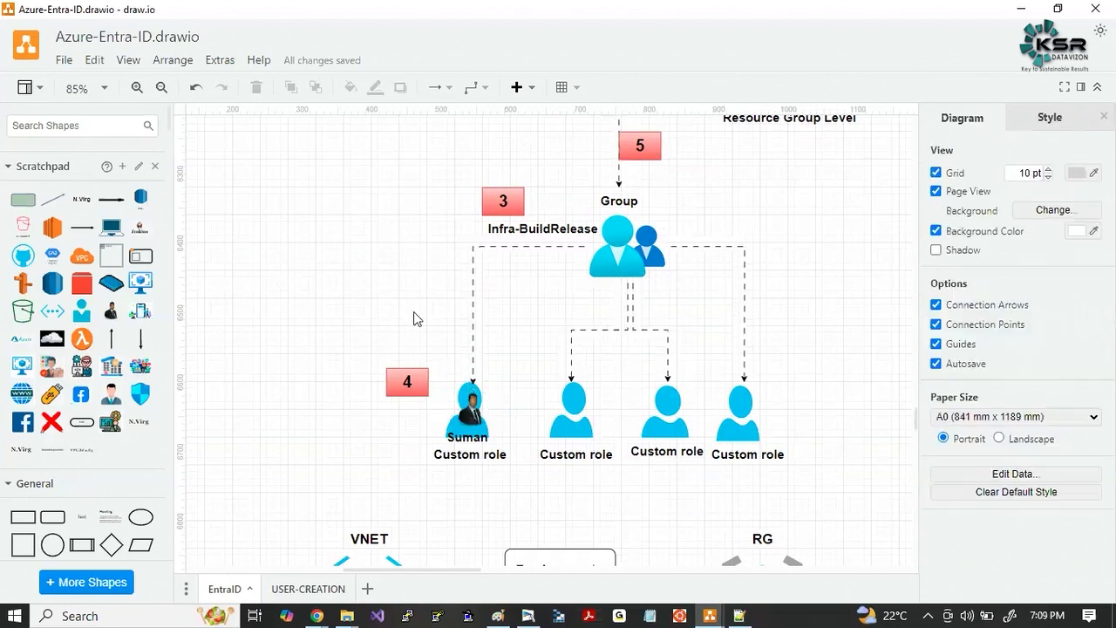
pyautogui.scroll(2, 413, 316)
pyautogui.keyDown('ctrl'); pyautogui.scroll(-2, 413, 311); pyautogui.keyUp('ctrl')
pyautogui.scroll(3, 414, 311)
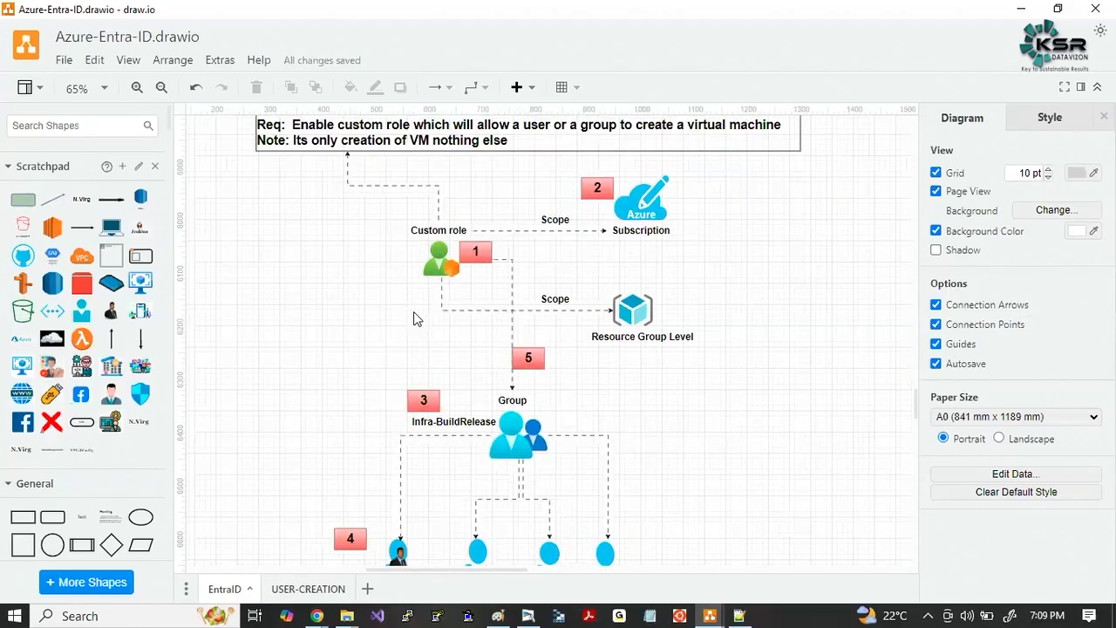
pyautogui.click(447, 251)
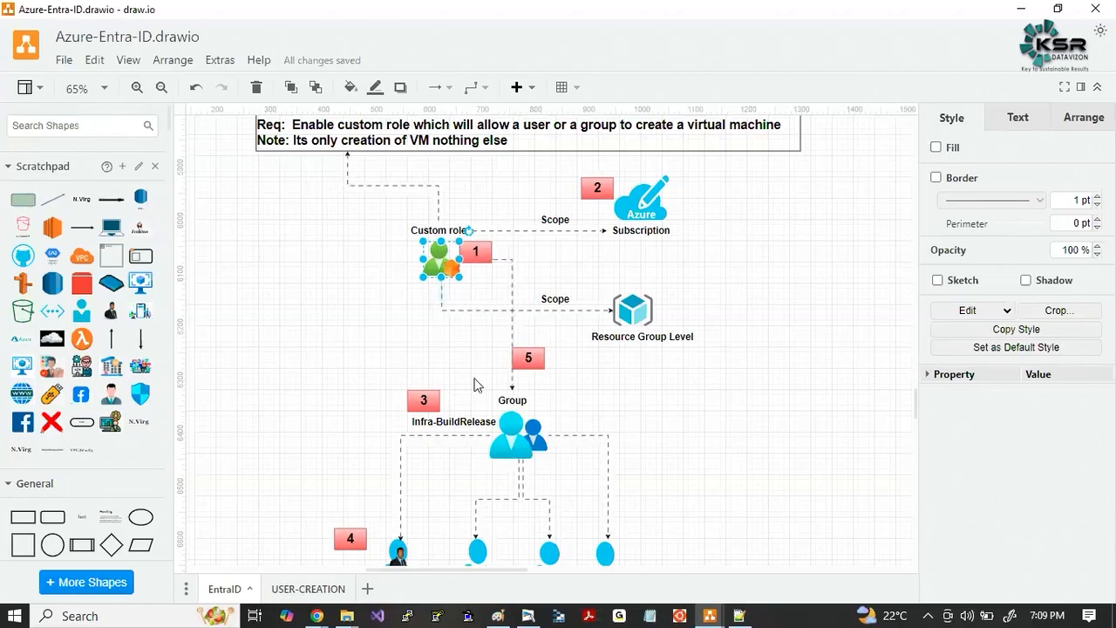
pyautogui.click(434, 421)
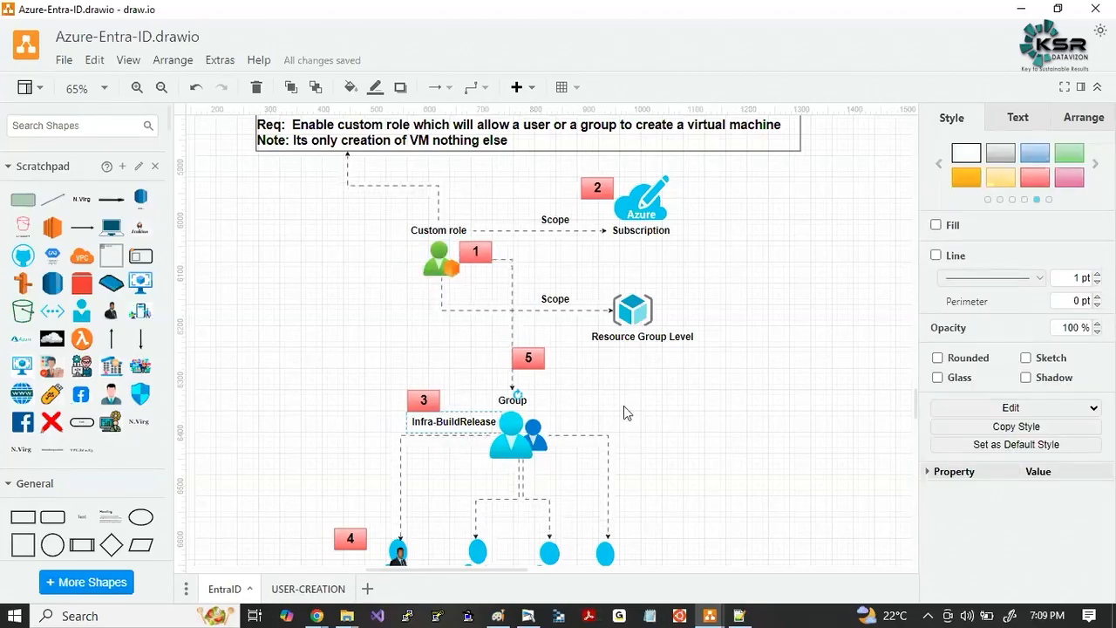
pyautogui.scroll(-2, 623, 405)
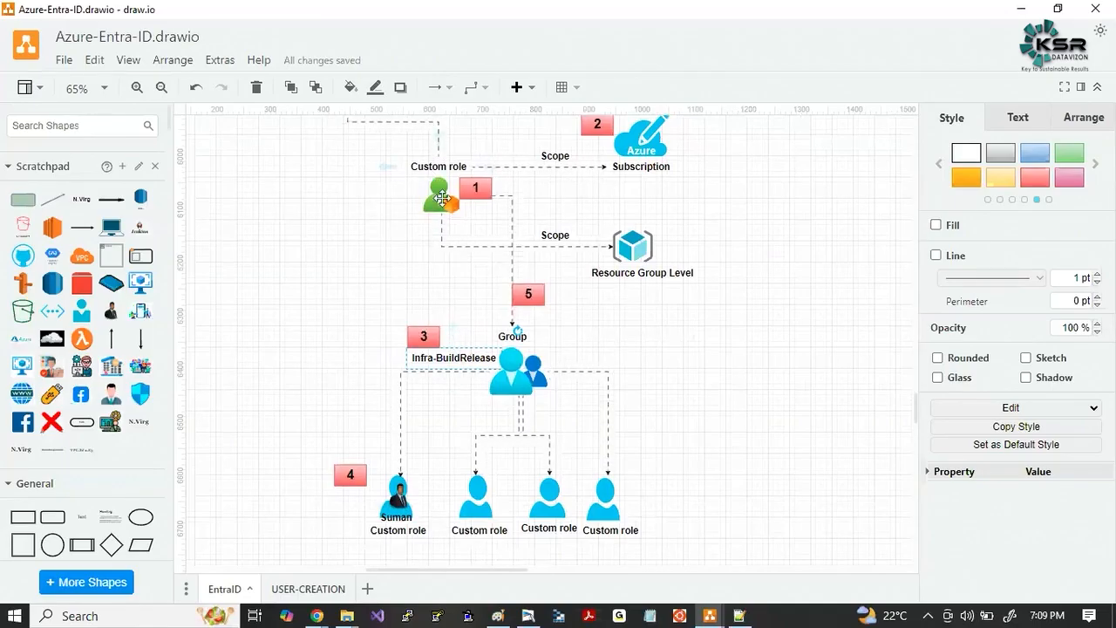
pyautogui.click(523, 370)
pyautogui.scroll(-1, 658, 368)
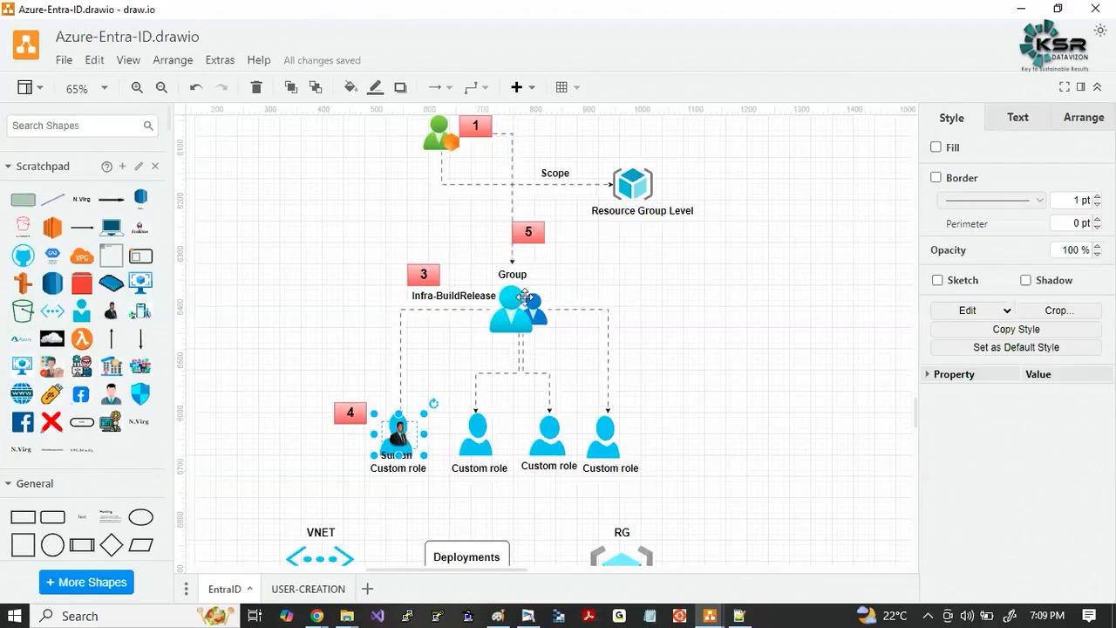
pyautogui.click(510, 324)
pyautogui.click(395, 442)
pyautogui.click(651, 355)
pyautogui.scroll(3, 651, 356)
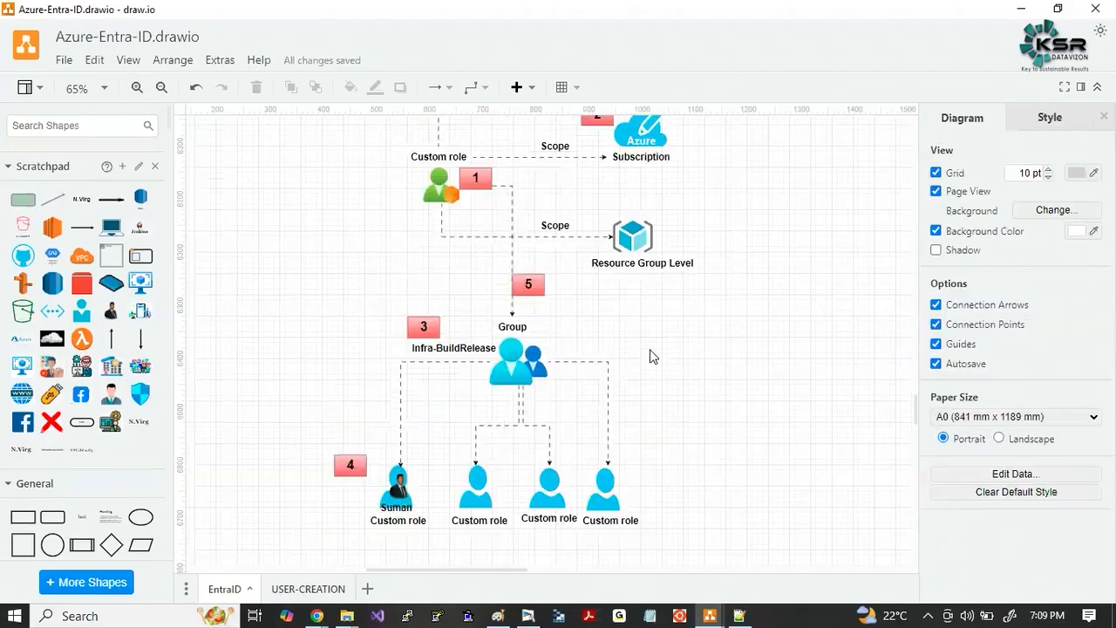
pyautogui.scroll(2, 650, 356)
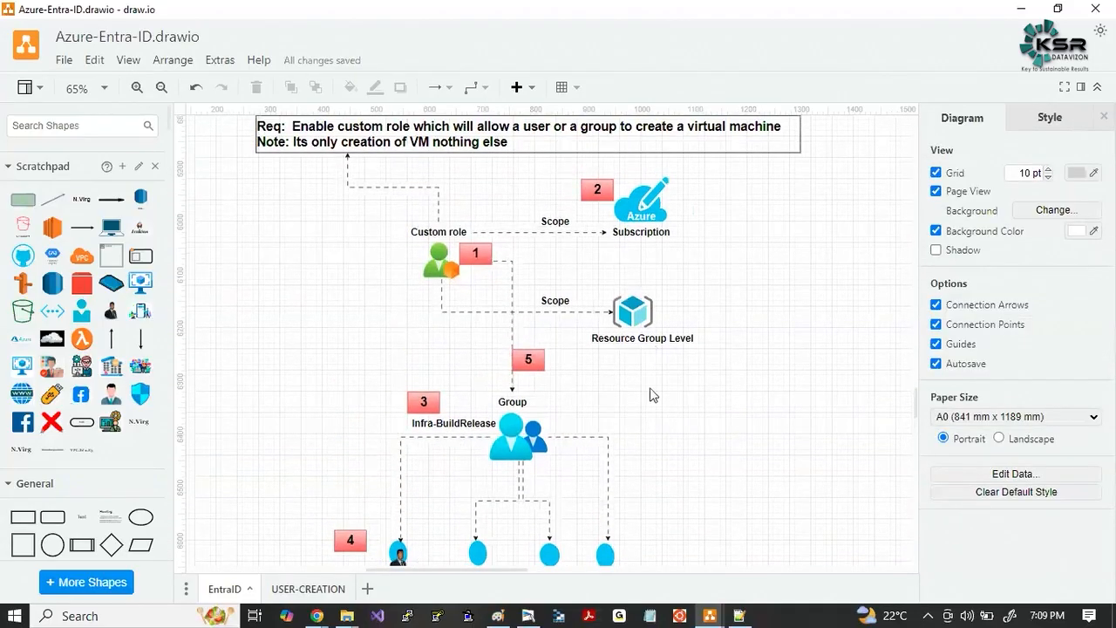
pyautogui.hotkey('alt', 'Tab')
pyautogui.hotkey('alt', 'Tab')
pyautogui.hotkey('alt', 'Tab')
pyautogui.hotkey('alt', 'Tab')
pyautogui.hotkey('alt', 'Tab')
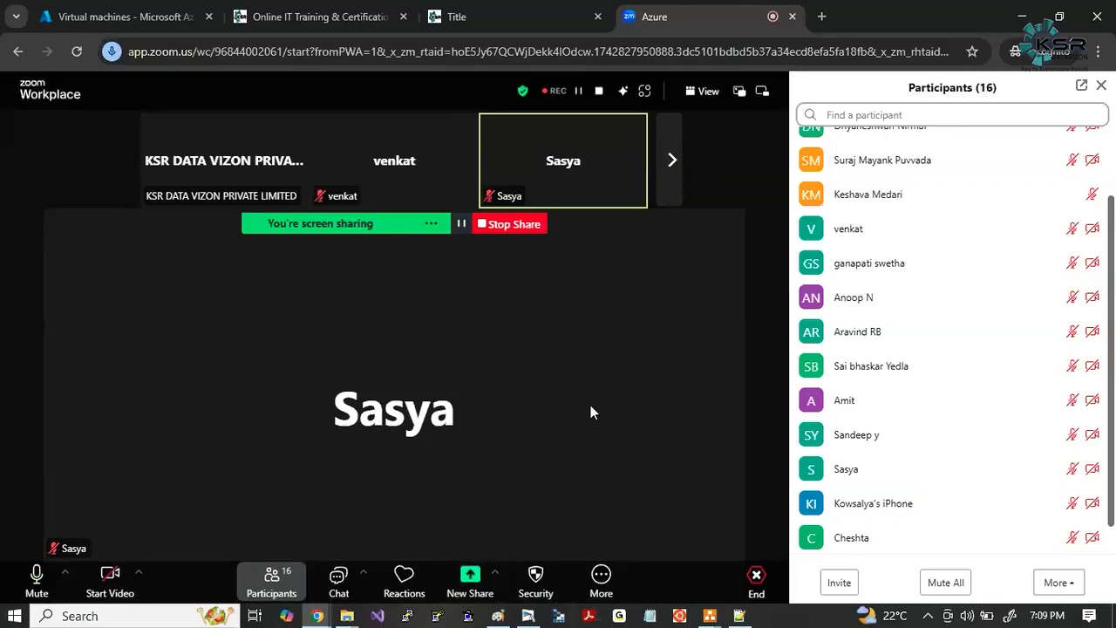
pyautogui.hotkey('alt', 'Tab')
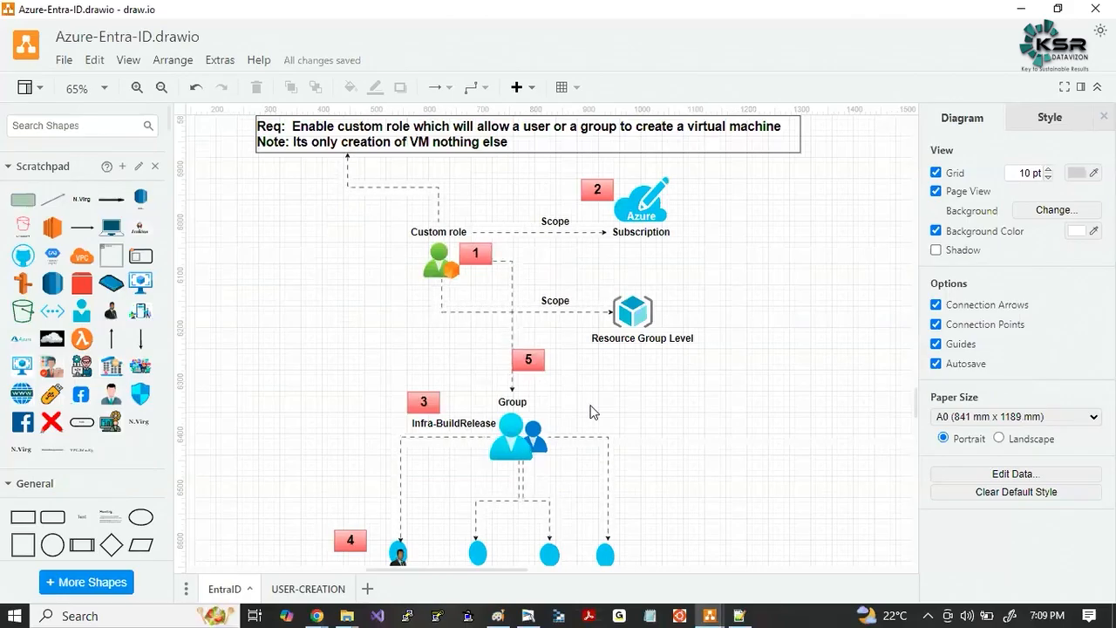
# Step: Erase the old Group sketch in Paint and select the brush tool, leaving a blank canvas
pyautogui.click(499, 617)
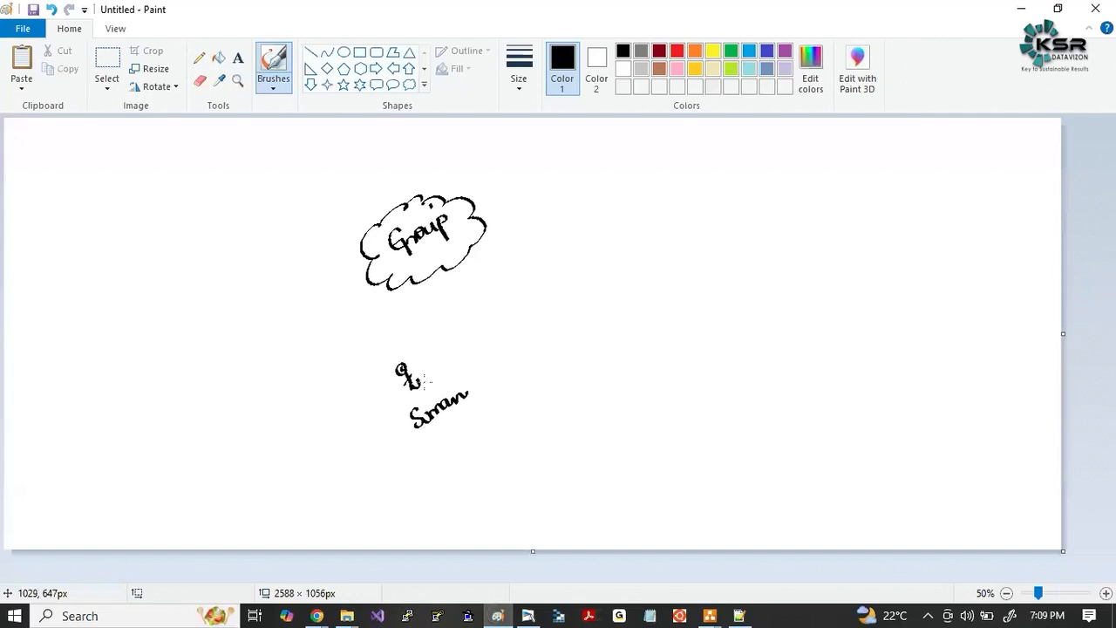
pyautogui.press('Delete')
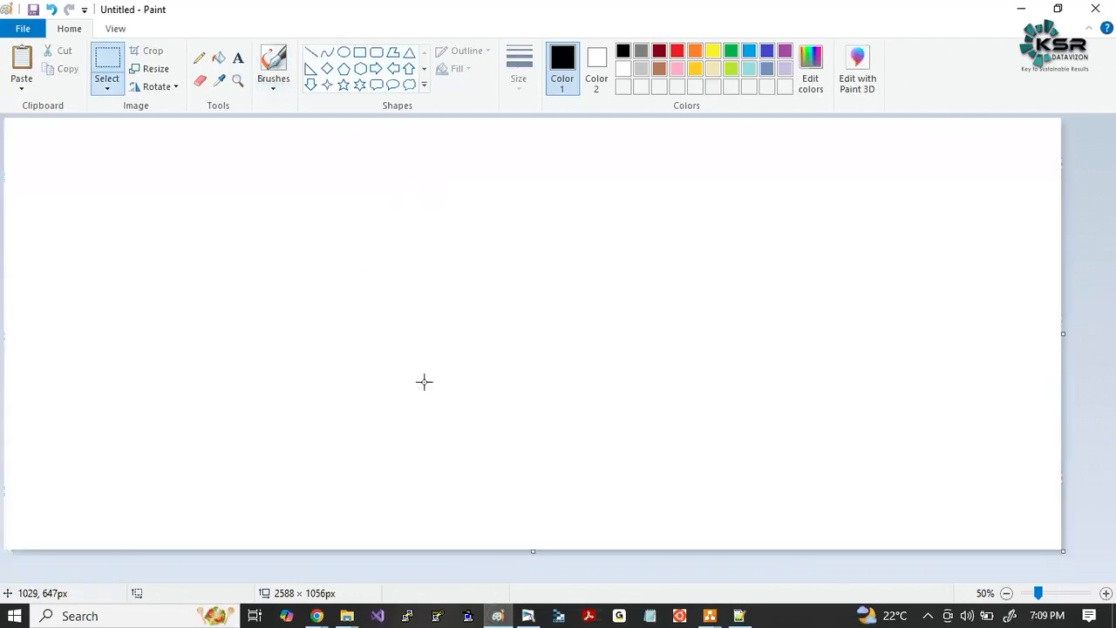
pyautogui.click(270, 65)
pyautogui.hotkey('alt', 'Tab')
pyautogui.press('Tab')
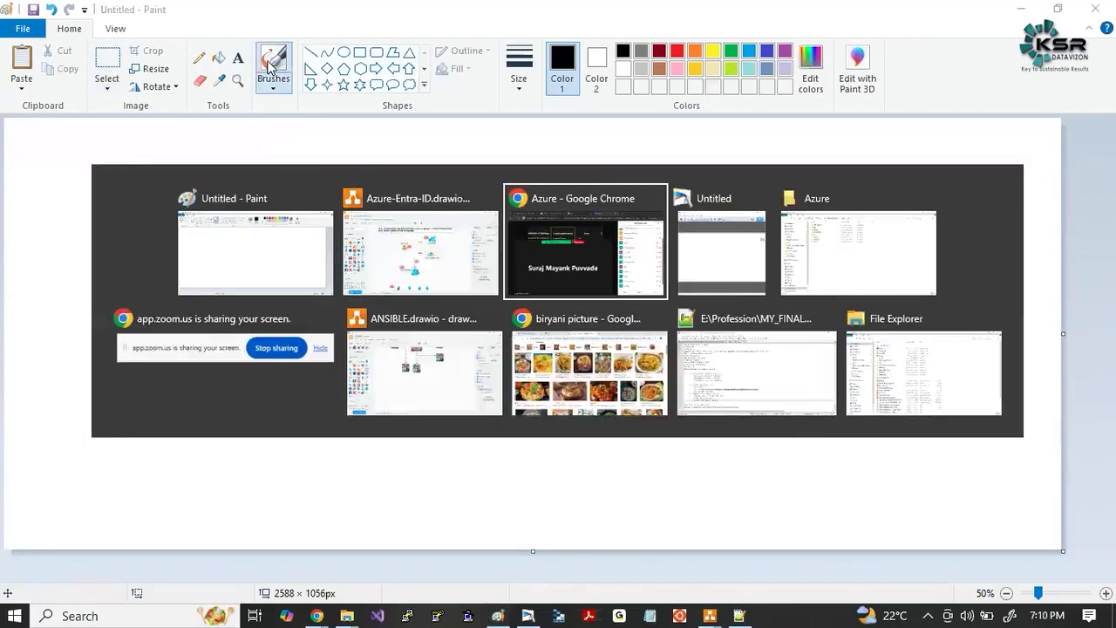
pyautogui.hotkey('alt', 'Tab')
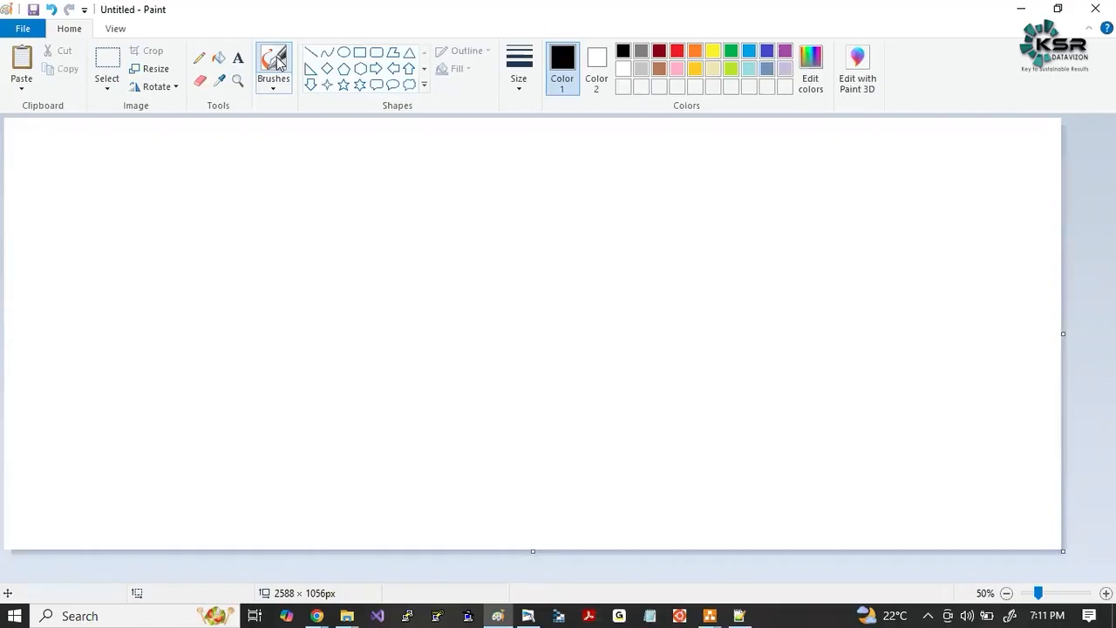
# Step: Handwrite 'Custom role' with scope arrows to 'Subscription' and 'Resource group'
pyautogui.click(277, 61)
pyautogui.moveTo(290, 338); pyautogui.dragTo(353, 307)
pyautogui.moveTo(324, 353)
pyautogui.mouseDown()
pyautogui.moveTo(475, 258)
pyautogui.moveTo(464, 260)
pyautogui.moveTo(476, 269)
pyautogui.mouseUp()
pyautogui.moveTo(402, 273)
pyautogui.mouseDown()
pyautogui.moveTo(394, 286)
pyautogui.moveTo(443, 261)
pyautogui.mouseUp()
pyautogui.moveTo(516, 230)
pyautogui.mouseDown()
pyautogui.moveTo(513, 239)
pyautogui.moveTo(566, 225)
pyautogui.moveTo(582, 234)
pyautogui.moveTo(590, 209)
pyautogui.moveTo(634, 197)
pyautogui.mouseUp()
pyautogui.moveTo(379, 311)
pyautogui.mouseDown()
pyautogui.moveTo(553, 325)
pyautogui.moveTo(562, 309)
pyautogui.moveTo(642, 286)
pyautogui.mouseUp()
pyautogui.moveTo(604, 323)
pyautogui.mouseDown()
pyautogui.moveTo(649, 306)
pyautogui.moveTo(656, 313)
pyautogui.moveTo(630, 344)
pyautogui.mouseUp()
# Step: In dark red, draw a cloud around Custom role, tick both scopes, and add an arrow below group
pyautogui.click(659, 50)
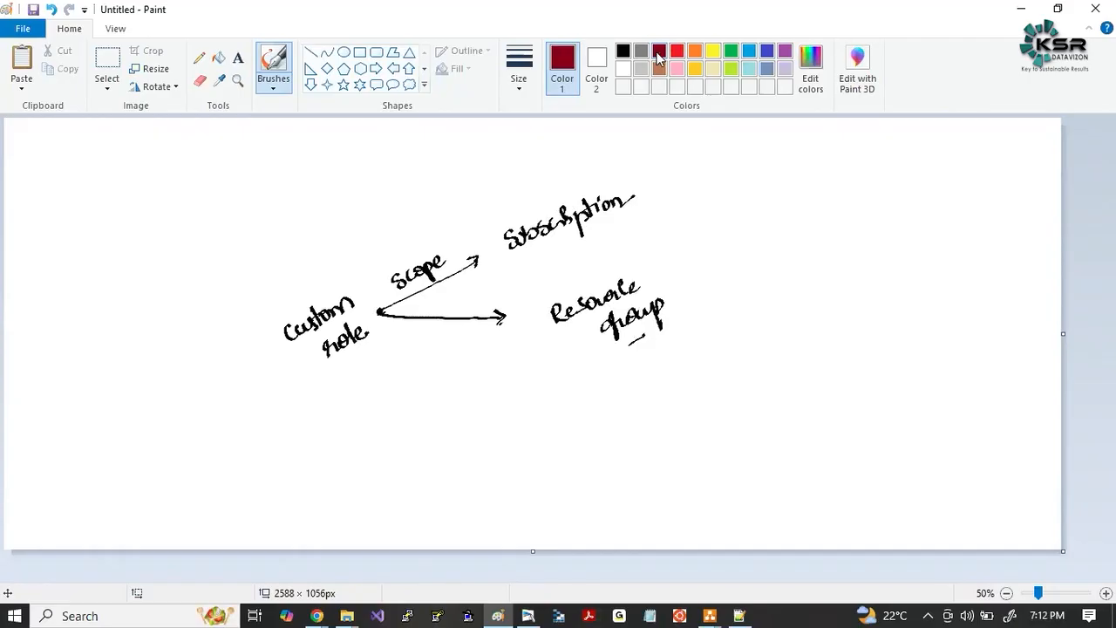
pyautogui.moveTo(374, 312)
pyautogui.mouseDown()
pyautogui.moveTo(365, 295)
pyautogui.moveTo(316, 285)
pyautogui.moveTo(299, 371)
pyautogui.moveTo(359, 360)
pyautogui.moveTo(377, 314)
pyautogui.moveTo(368, 316)
pyautogui.mouseUp()
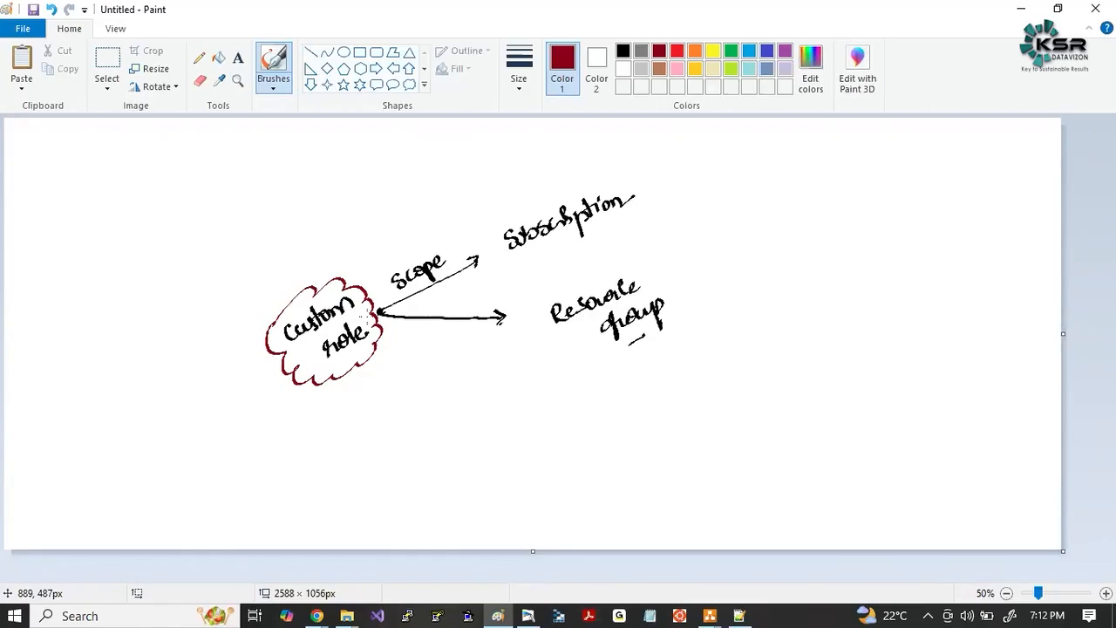
pyautogui.moveTo(617, 178)
pyautogui.mouseDown()
pyautogui.moveTo(604, 188)
pyautogui.moveTo(619, 176)
pyautogui.mouseUp()
pyautogui.moveTo(657, 283); pyautogui.dragTo(672, 270)
pyautogui.moveTo(629, 346)
pyautogui.mouseDown()
pyautogui.moveTo(648, 370)
pyautogui.moveTo(664, 351)
pyautogui.moveTo(693, 347)
pyautogui.moveTo(662, 357)
pyautogui.moveTo(703, 338)
pyautogui.moveTo(692, 331)
pyautogui.mouseUp()
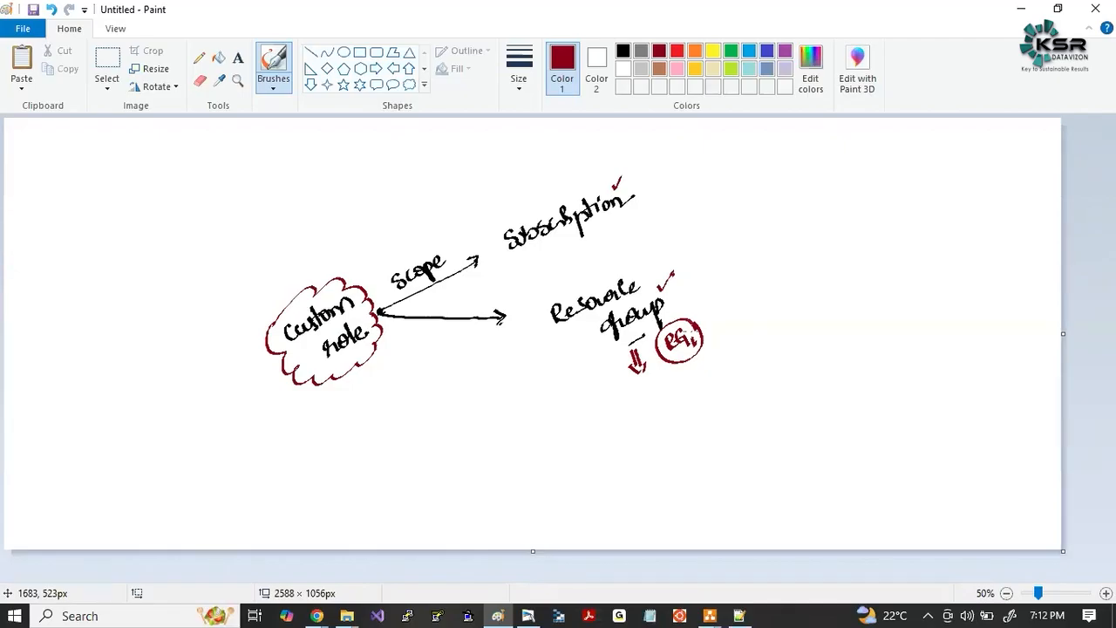
# Step: Add red arrows at group and Custom role, circle Subscription, and draw arrows out from it
pyautogui.moveTo(568, 354); pyautogui.dragTo(589, 349)
pyautogui.moveTo(273, 241)
pyautogui.mouseDown()
pyautogui.moveTo(281, 267)
pyautogui.moveTo(288, 254)
pyautogui.mouseUp()
pyautogui.moveTo(605, 192)
pyautogui.mouseDown()
pyautogui.moveTo(512, 237)
pyautogui.moveTo(555, 251)
pyautogui.moveTo(633, 197)
pyautogui.mouseUp()
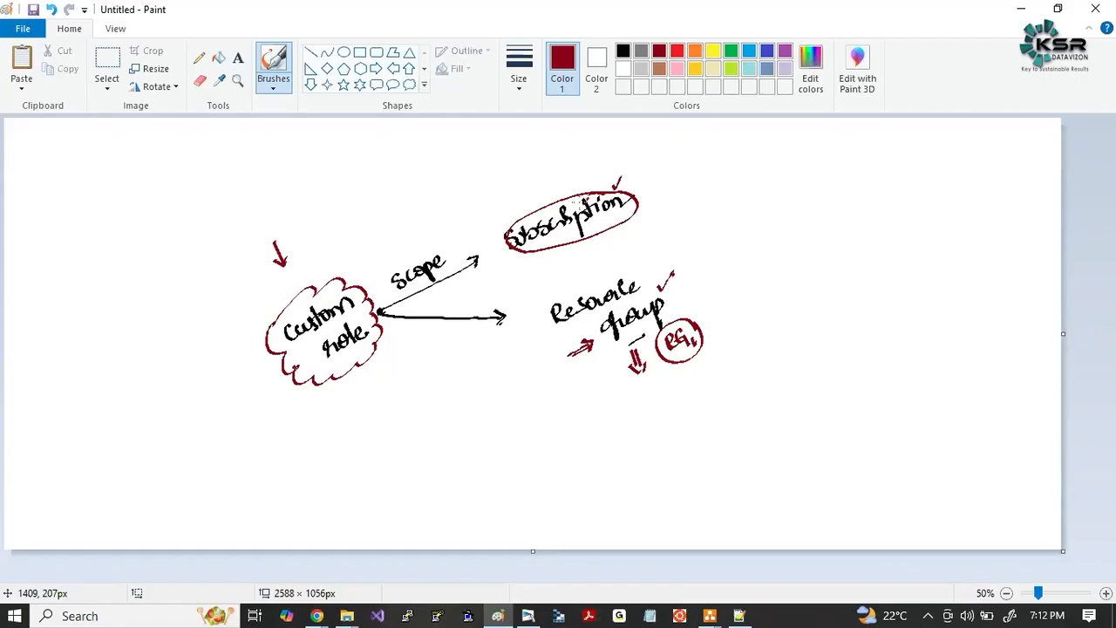
pyautogui.moveTo(648, 195)
pyautogui.mouseDown()
pyautogui.moveTo(687, 165)
pyautogui.moveTo(698, 204)
pyautogui.mouseUp()
pyautogui.moveTo(684, 197)
pyautogui.mouseDown()
pyautogui.moveTo(697, 204)
pyautogui.moveTo(661, 204)
pyautogui.mouseUp()
pyautogui.moveTo(645, 197); pyautogui.dragTo(655, 246)
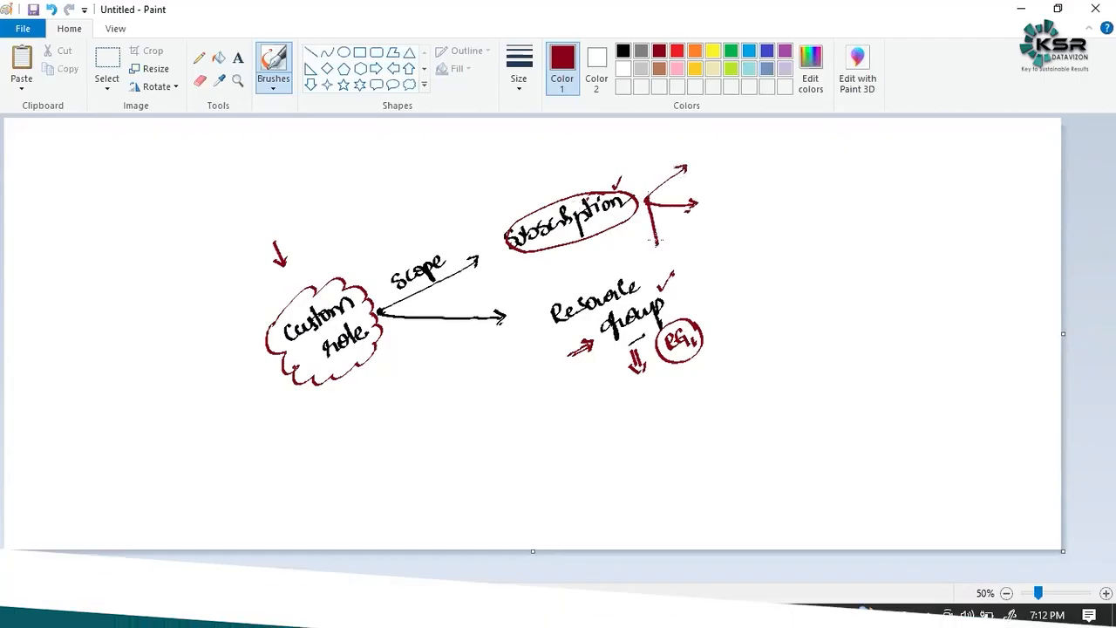
pyautogui.moveTo(655, 246); pyautogui.dragTo(647, 148)
pyautogui.moveTo(647, 148)
pyautogui.mouseDown()
pyautogui.moveTo(655, 160)
pyautogui.moveTo(661, 141)
pyautogui.moveTo(683, 146)
pyautogui.mouseUp()
# Step: Label the arrow tips RG1–RG4 and add tick marks beside the labels
pyautogui.moveTo(694, 185); pyautogui.dragTo(736, 172)
pyautogui.moveTo(703, 216); pyautogui.dragTo(703, 232)
pyautogui.moveTo(703, 218); pyautogui.dragTo(739, 228)
pyautogui.moveTo(666, 253)
pyautogui.mouseDown()
pyautogui.moveTo(666, 270)
pyautogui.moveTo(678, 265)
pyautogui.mouseUp()
pyautogui.moveTo(688, 249)
pyautogui.mouseDown()
pyautogui.moveTo(685, 261)
pyautogui.moveTo(702, 264)
pyautogui.moveTo(693, 279)
pyautogui.mouseUp()
pyautogui.moveTo(738, 177); pyautogui.dragTo(724, 189)
pyautogui.moveTo(694, 144); pyautogui.dragTo(703, 154)
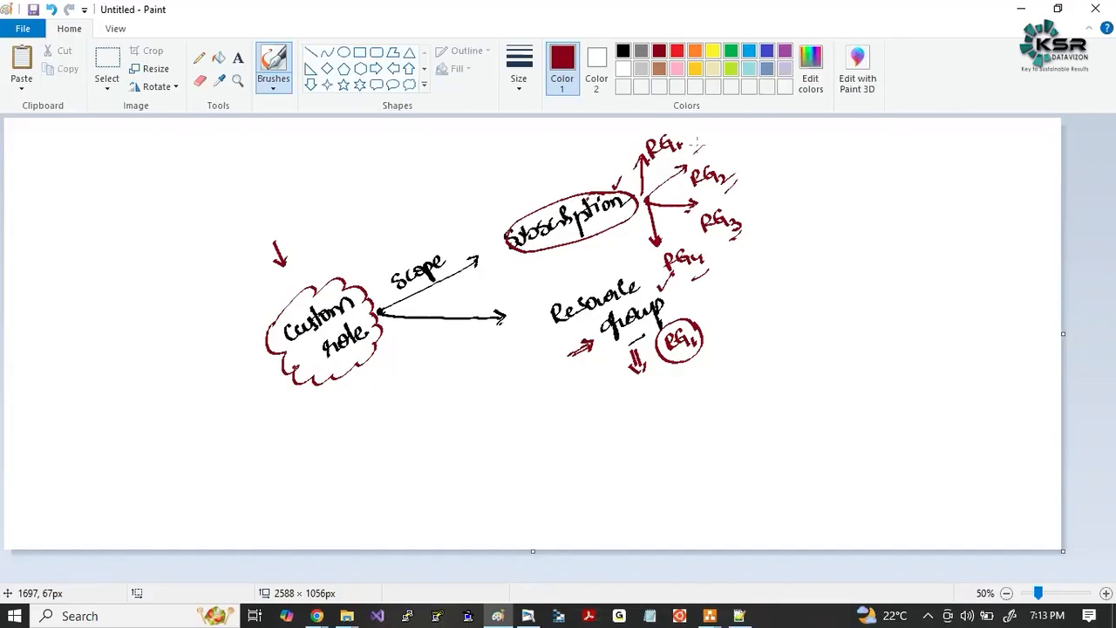
pyautogui.hotkey('alt', 'Tab')
pyautogui.hotkey('alt', 'Tab')
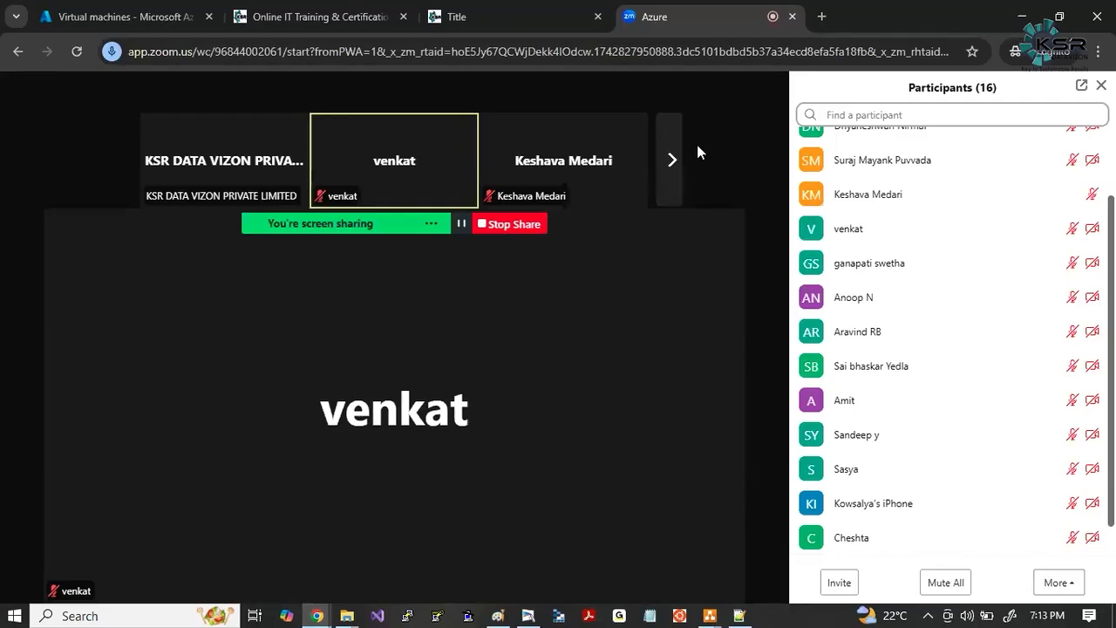
# Step: Add dark red tick marks above Subscription and mark the arrow beside Resource group
pyautogui.hotkey('alt', 'Tab')
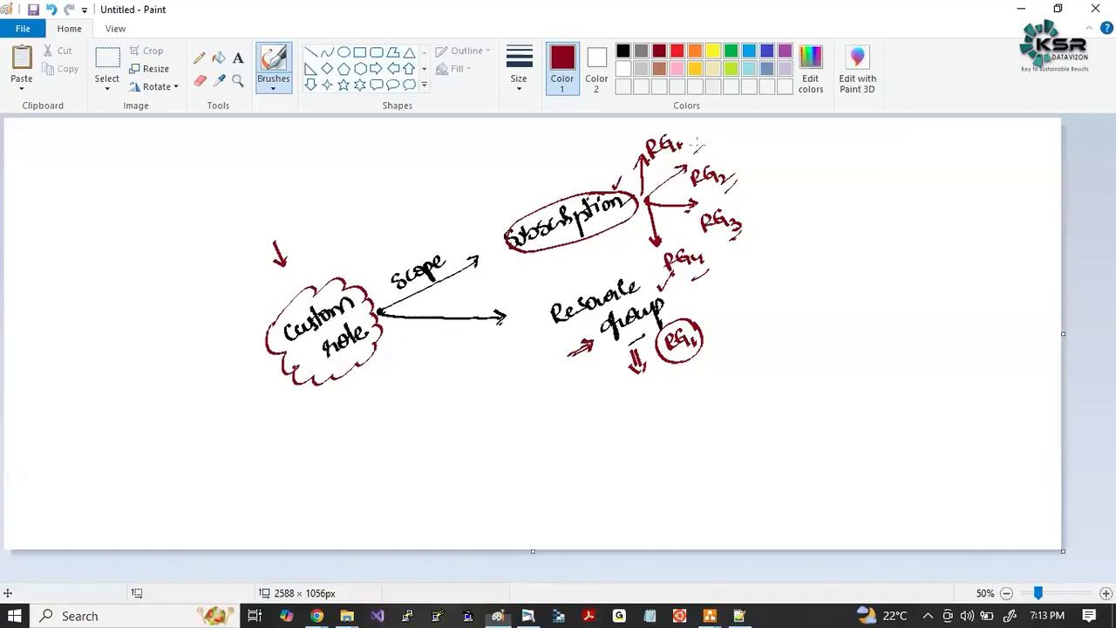
pyautogui.click(732, 52)
pyautogui.click(661, 53)
pyautogui.moveTo(512, 213); pyautogui.dragTo(534, 204)
pyautogui.moveTo(538, 203); pyautogui.dragTo(558, 191)
pyautogui.moveTo(547, 352); pyautogui.dragTo(566, 346)
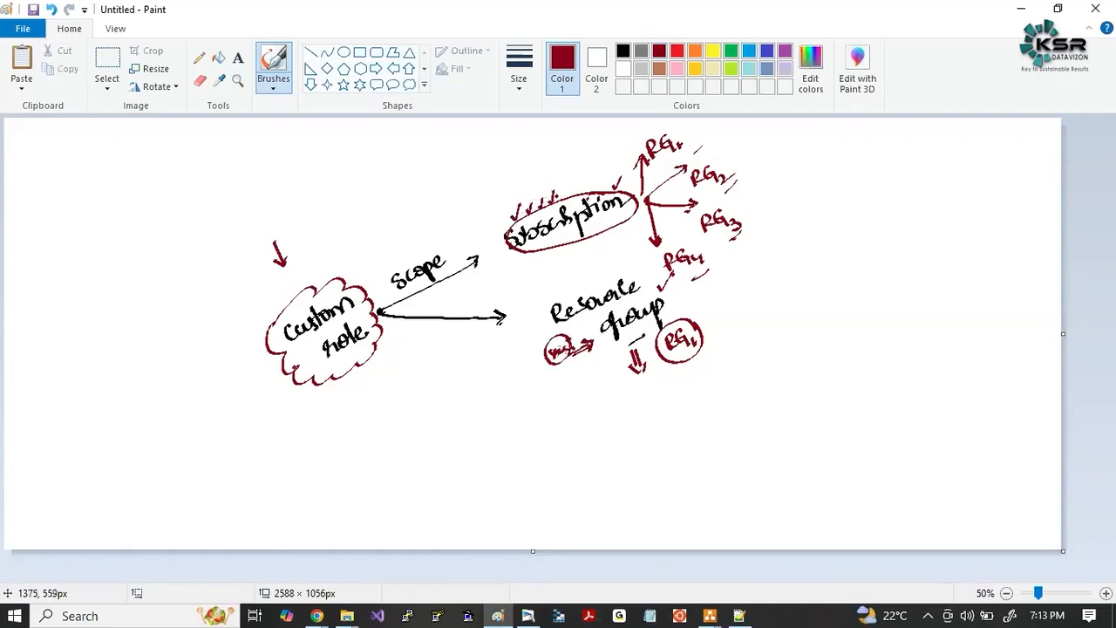
# Step: Snip the sketch area and paste it onto page 2 of the whiteboard
pyautogui.press('super+shift+s')
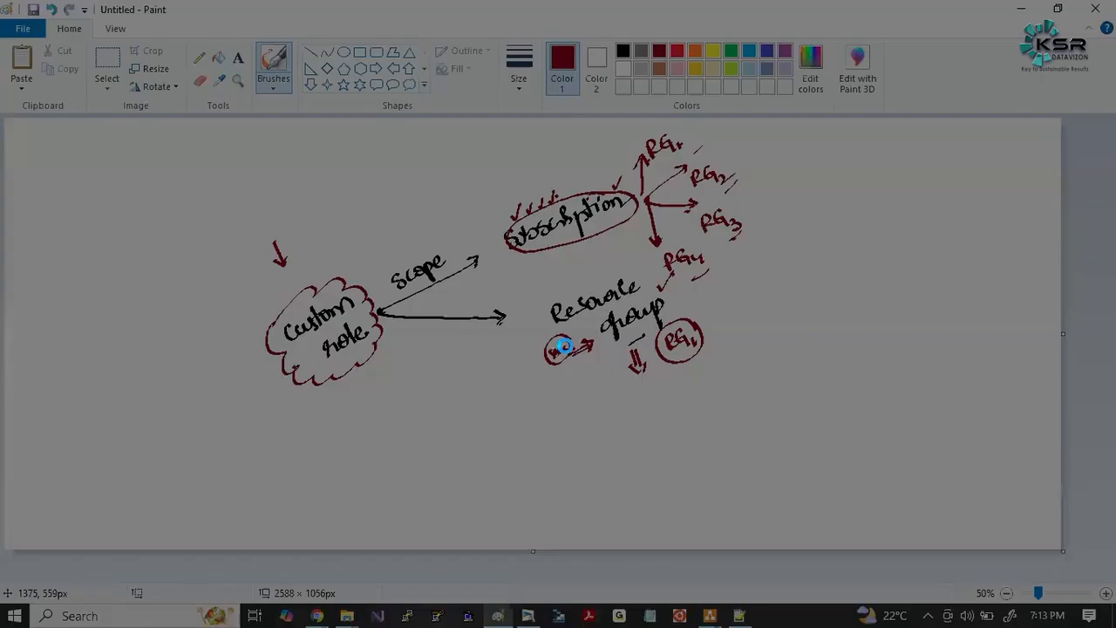
pyautogui.moveTo(203, 128)
pyautogui.mouseDown()
pyautogui.moveTo(374, 292)
pyautogui.moveTo(873, 470)
pyautogui.mouseUp()
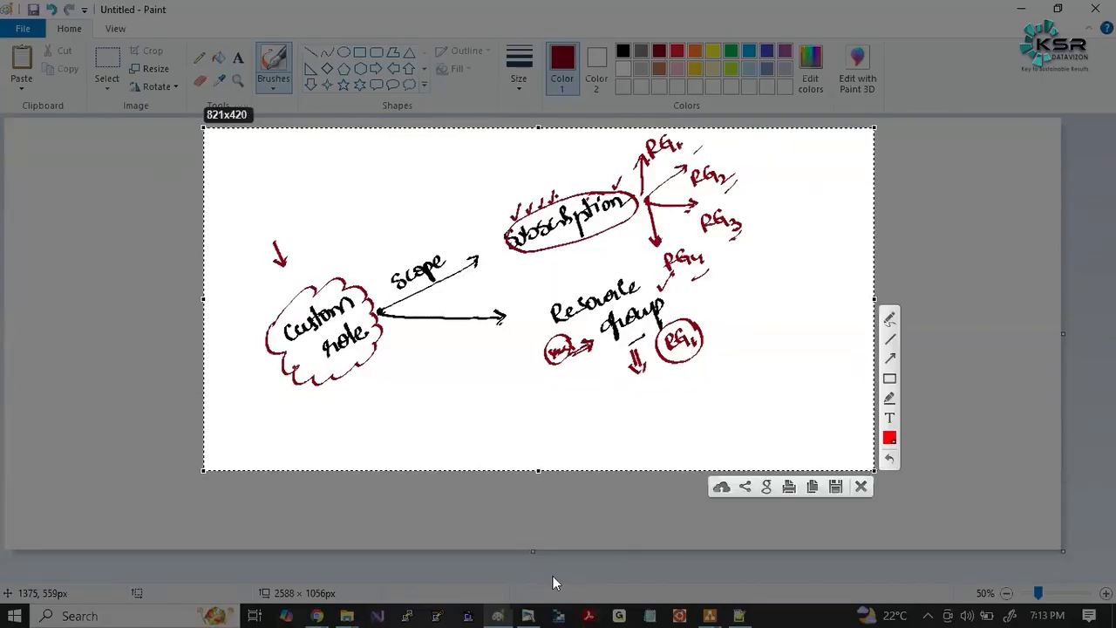
pyautogui.click(528, 616)
pyautogui.hotkey('ctrl', 'v')
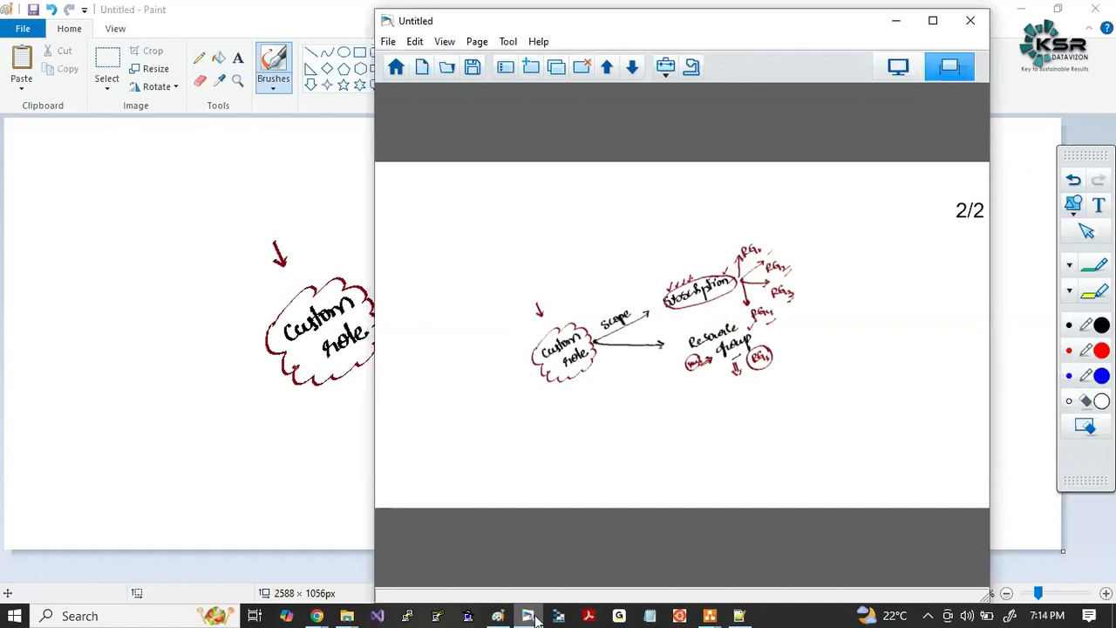
# Step: Screenshot the draw.io diagram and box both Scope labels, Subscription and Resource Group Level in red
pyautogui.hotkey('alt', 'Tab')
pyautogui.hotkey('alt', 'Tab')
pyautogui.hotkey('alt', 'Tab')
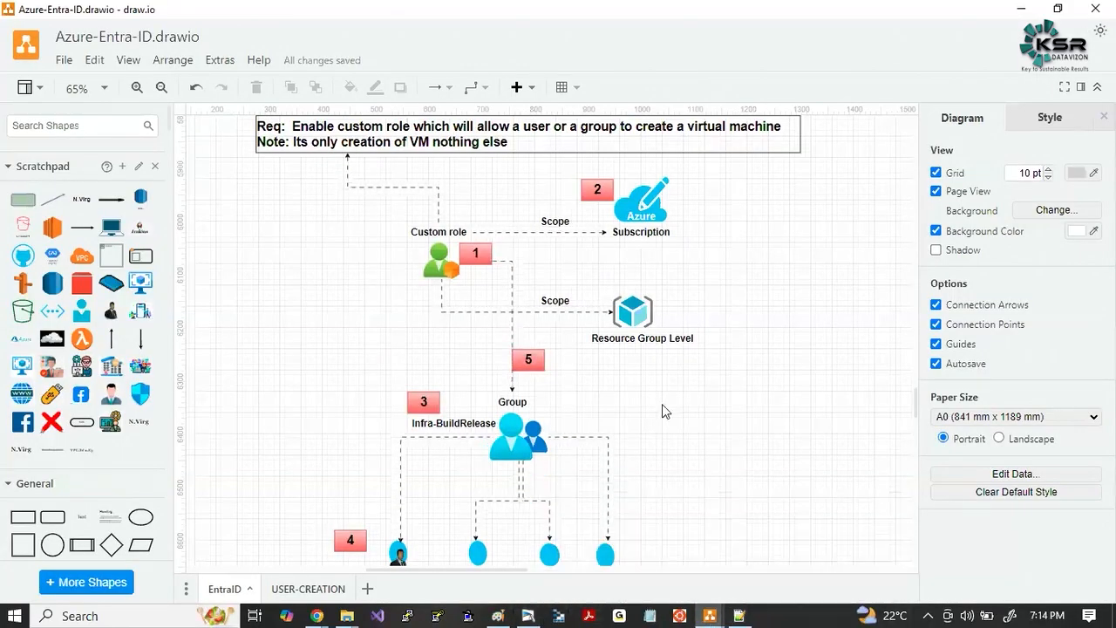
pyautogui.scroll(1, 662, 404)
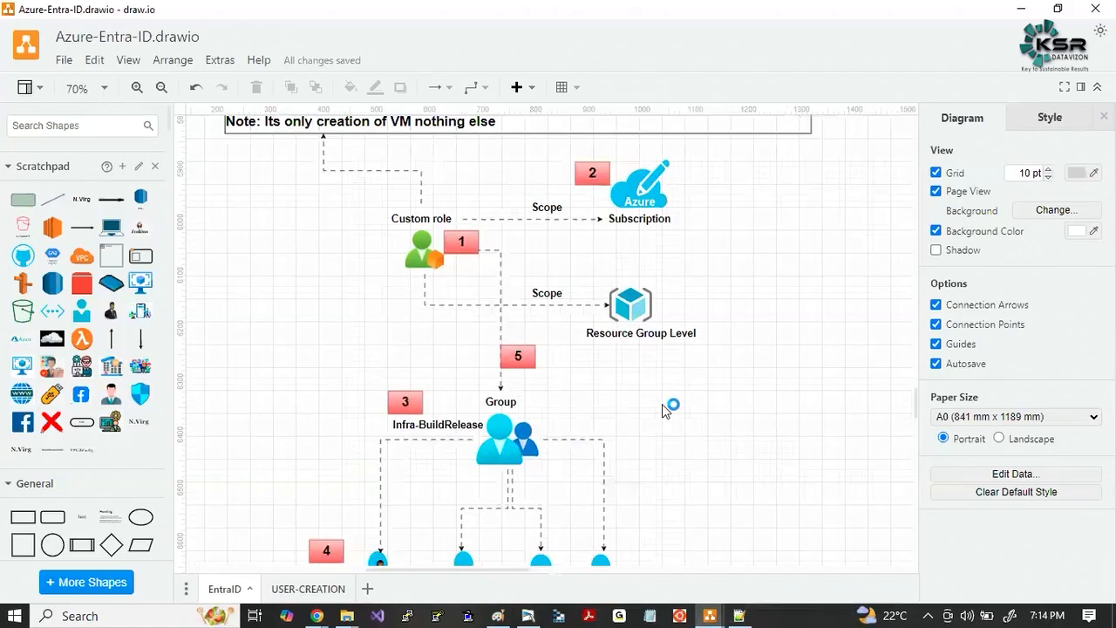
pyautogui.scroll(1, 662, 403)
pyautogui.press('Print')
pyautogui.moveTo(290, 110); pyautogui.dragTo(769, 408)
pyautogui.click(785, 319)
pyautogui.moveTo(511, 179)
pyautogui.mouseDown()
pyautogui.moveTo(565, 204)
pyautogui.moveTo(694, 217)
pyautogui.mouseUp()
pyautogui.moveTo(508, 277); pyautogui.dragTo(715, 344)
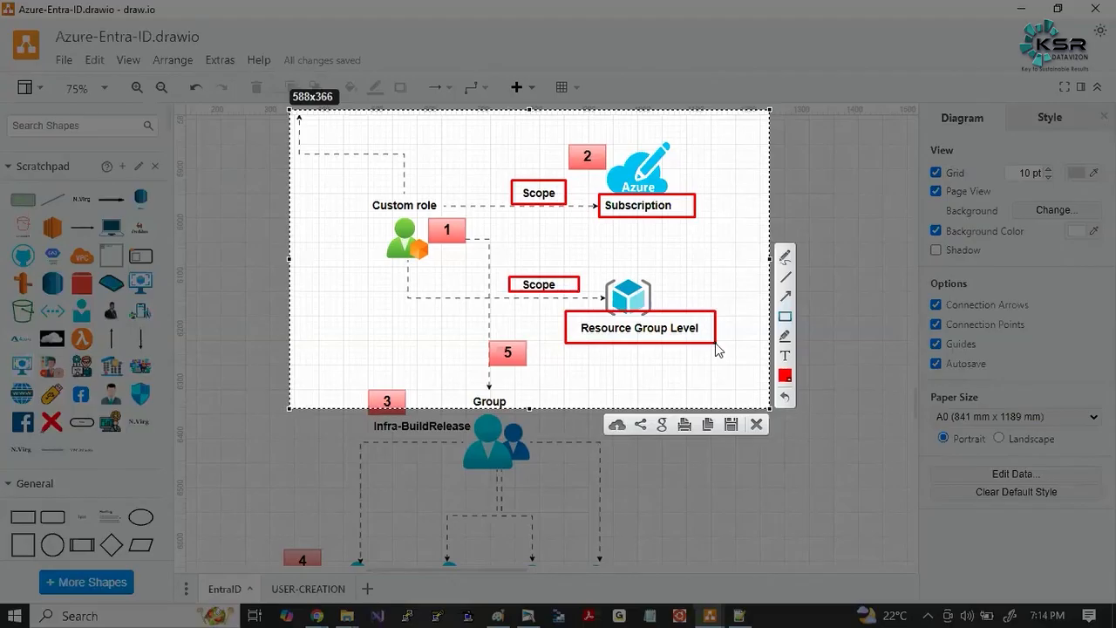
pyautogui.press('Escape')
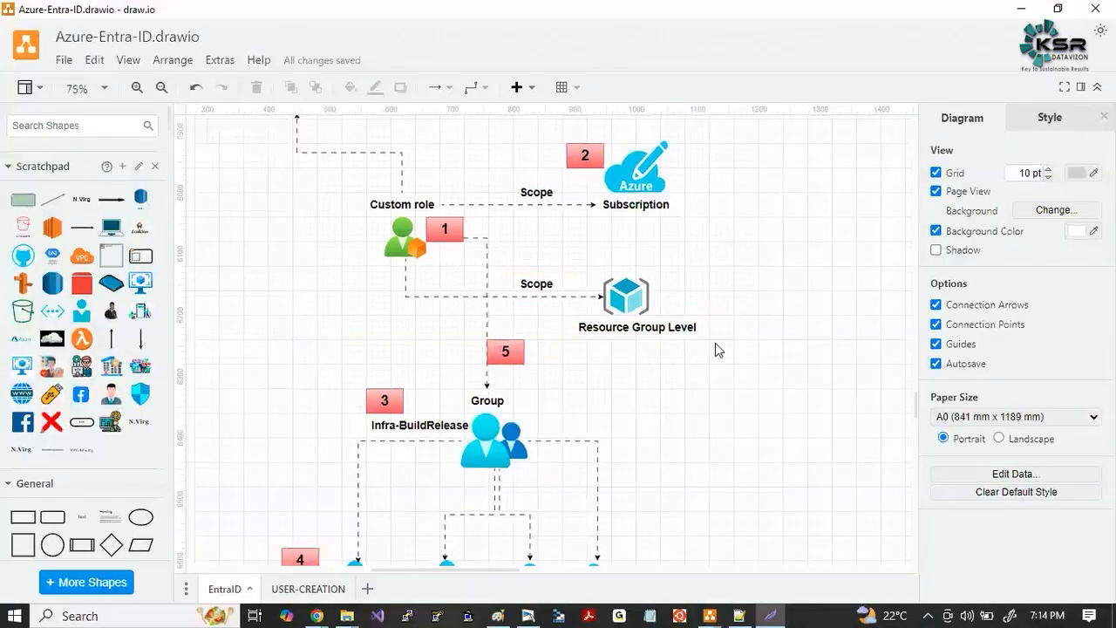
pyautogui.scroll(-1, 714, 343)
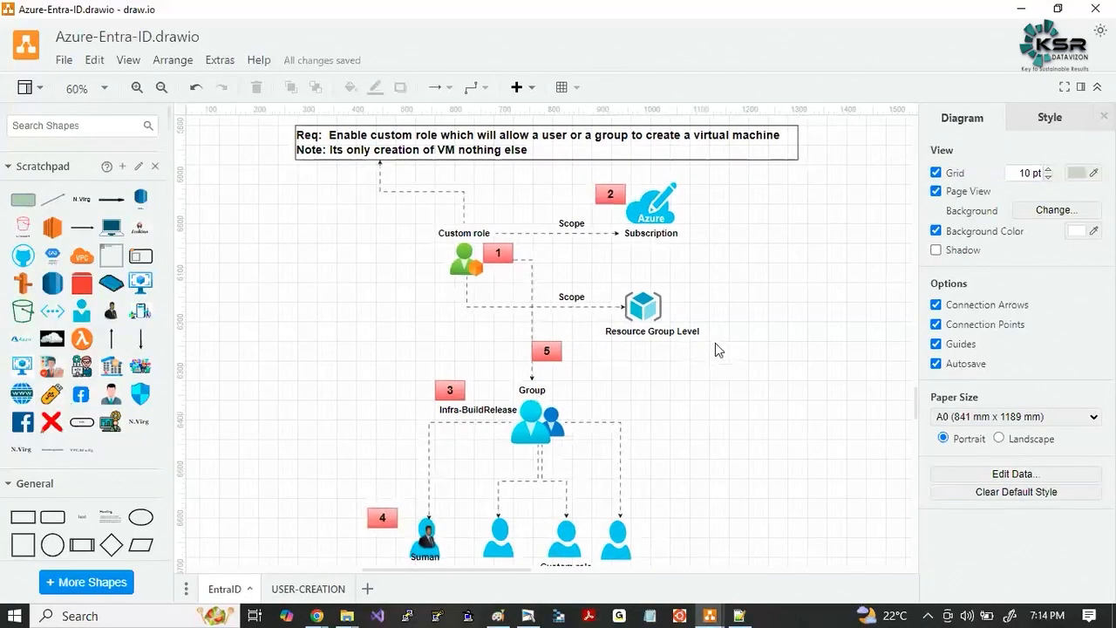
pyautogui.click(466, 259)
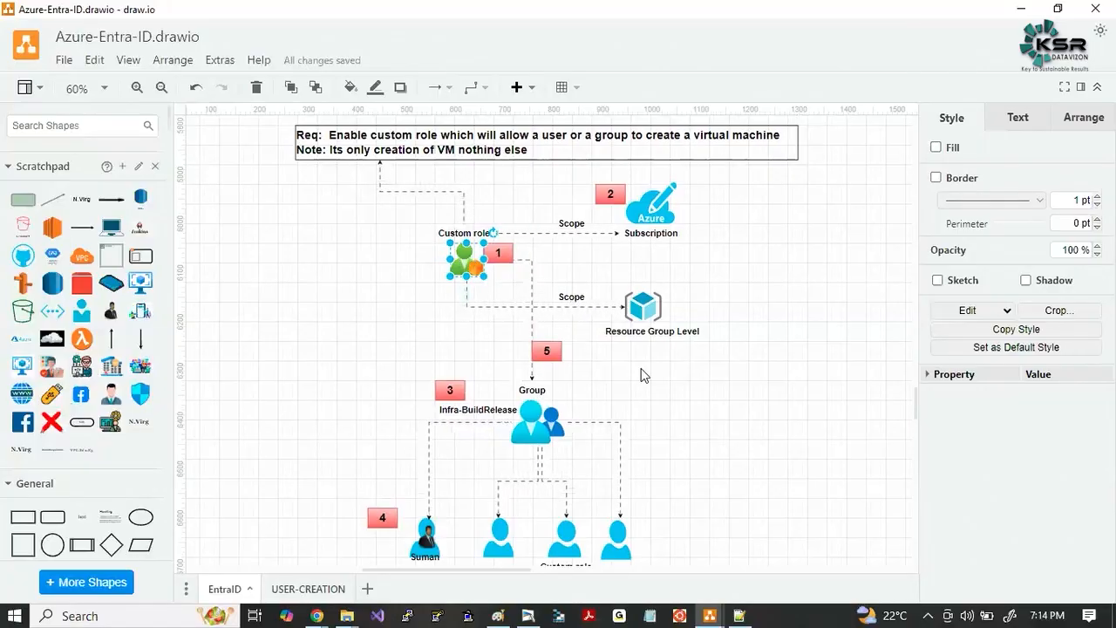
pyautogui.click(672, 416)
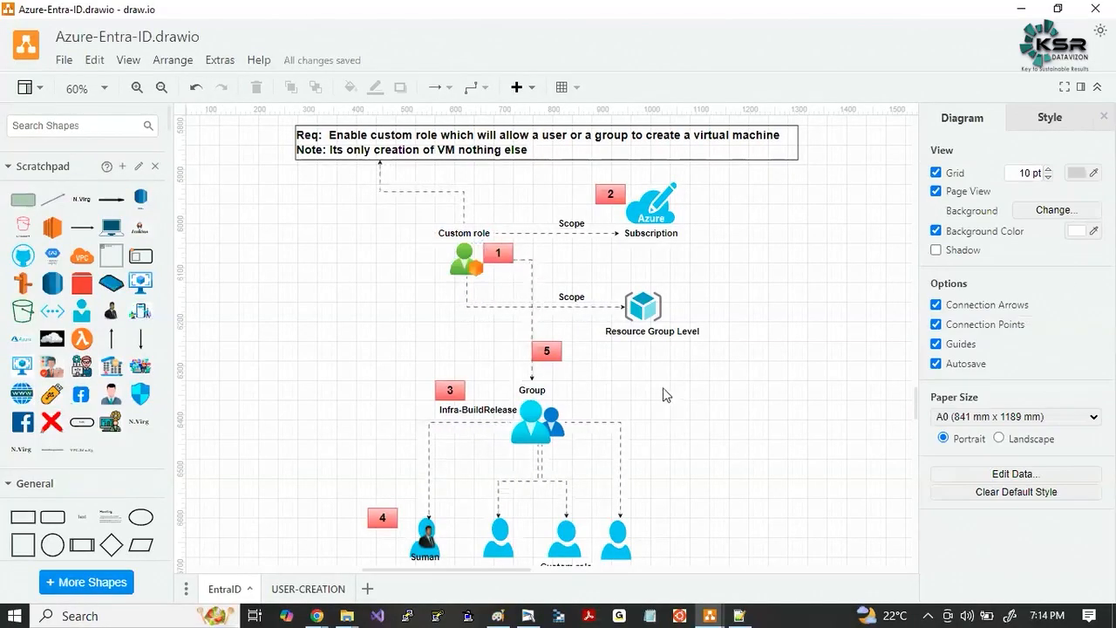
pyautogui.scroll(1, 664, 395)
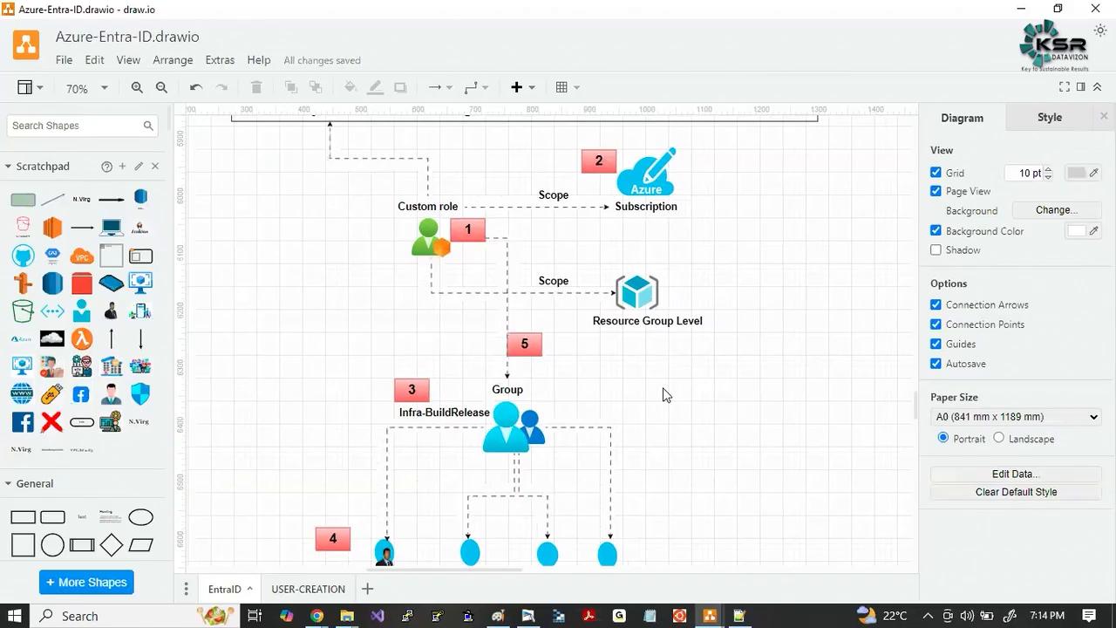
pyautogui.hotkey('alt', 'Tab')
pyautogui.hotkey('alt', 'Tab')
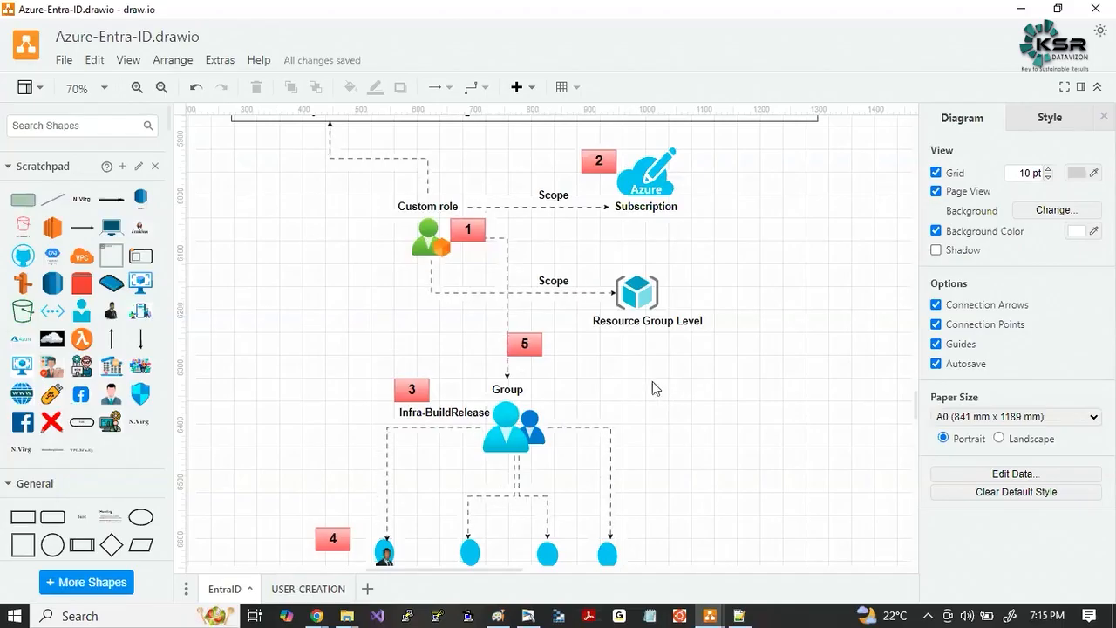
pyautogui.click(475, 229)
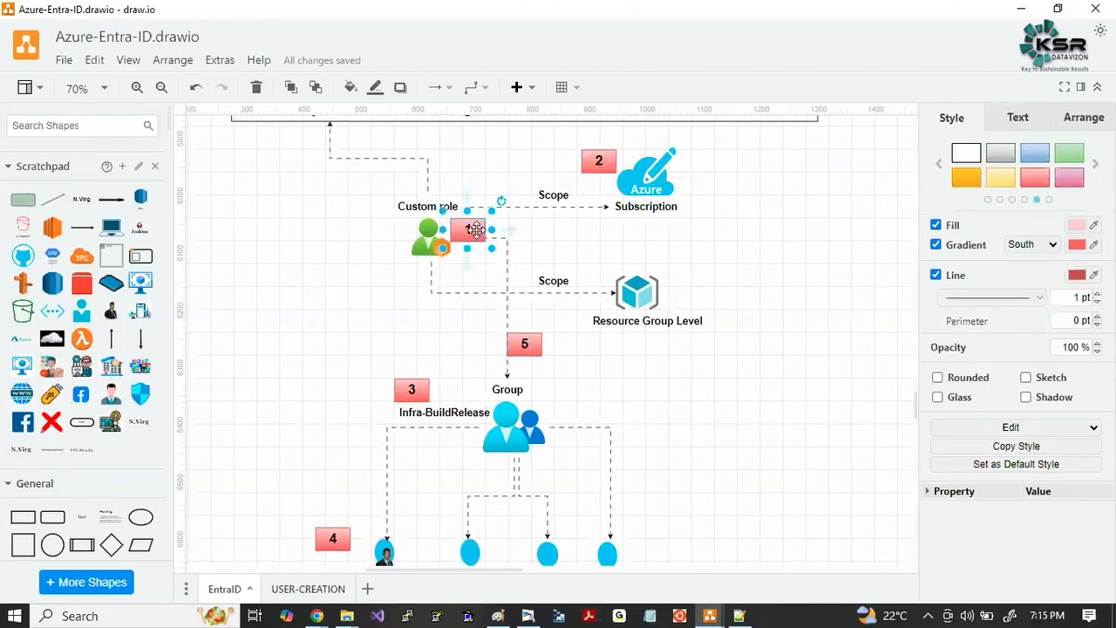
pyautogui.click(598, 160)
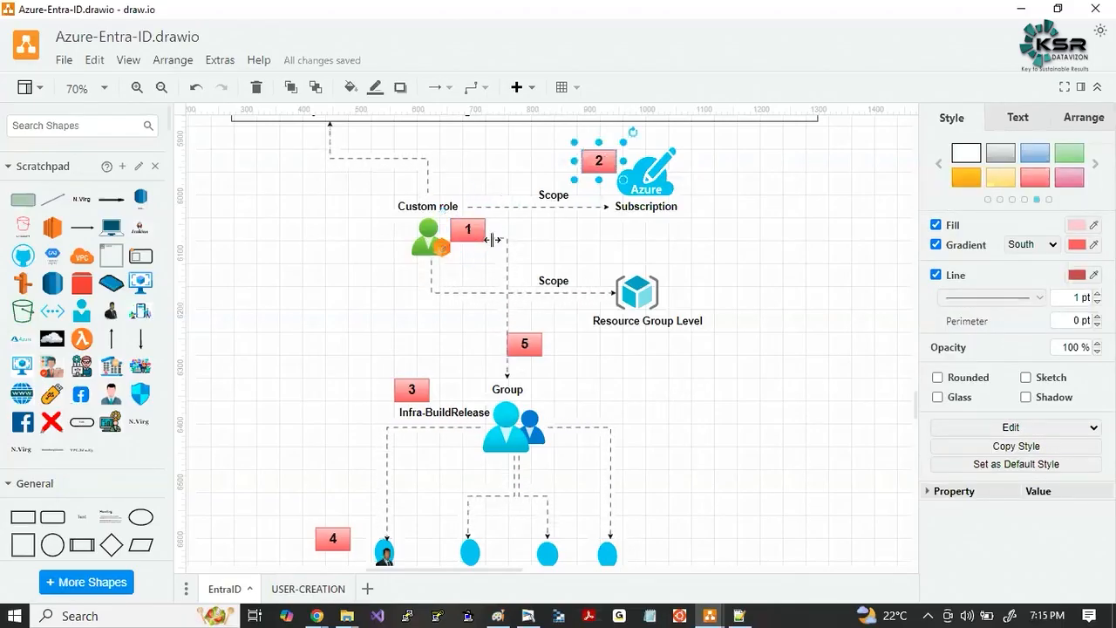
pyautogui.click(429, 235)
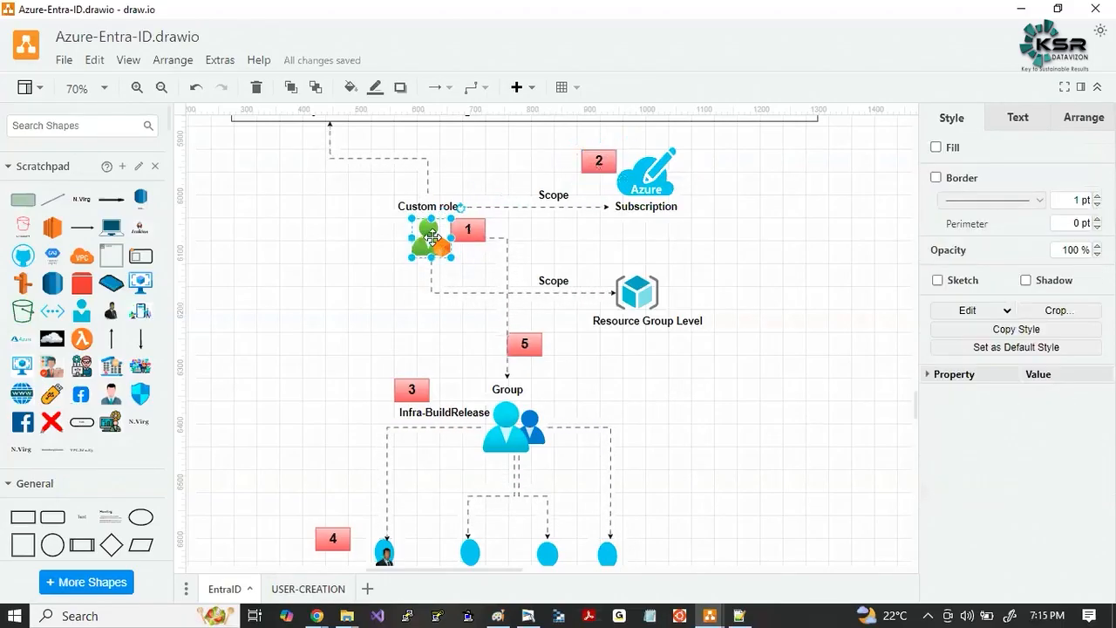
pyautogui.click(646, 179)
pyautogui.scroll(-2, 657, 412)
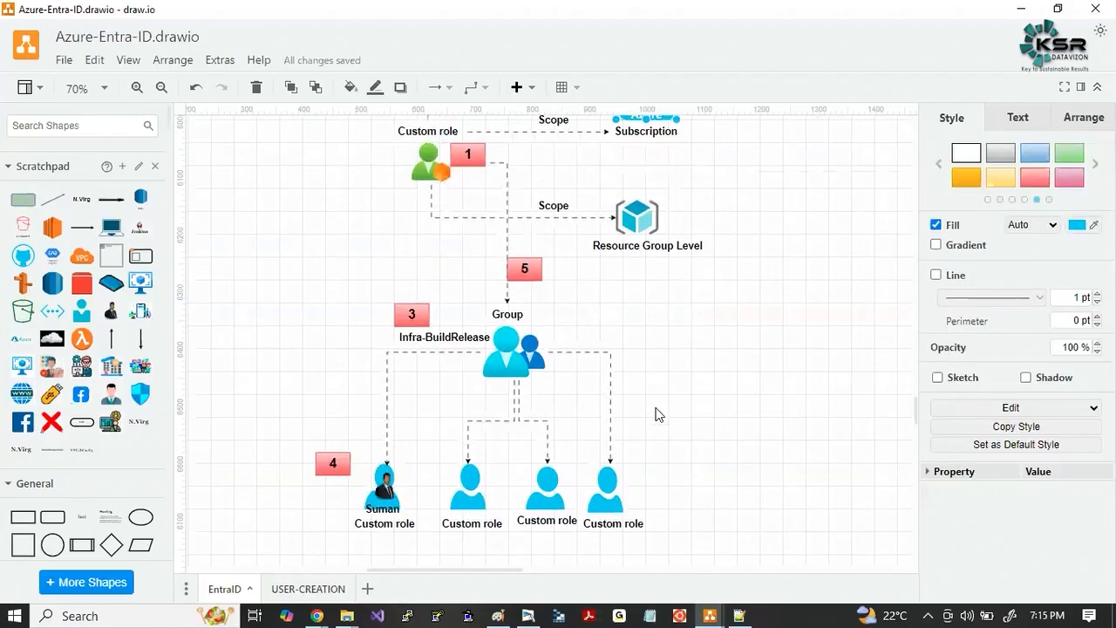
pyautogui.click(409, 316)
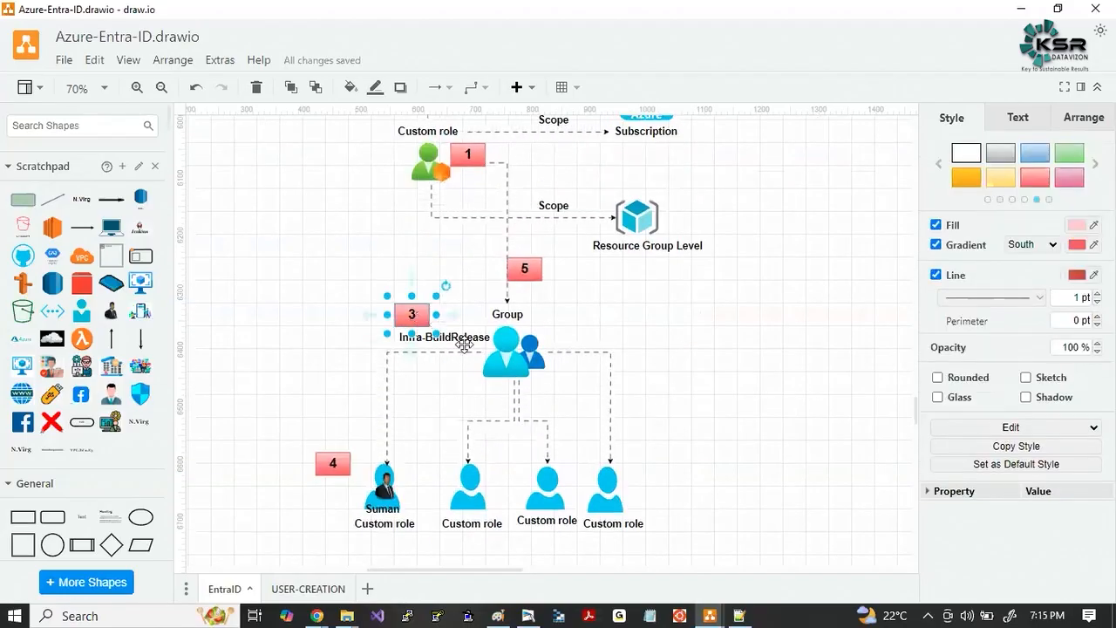
pyautogui.click(465, 339)
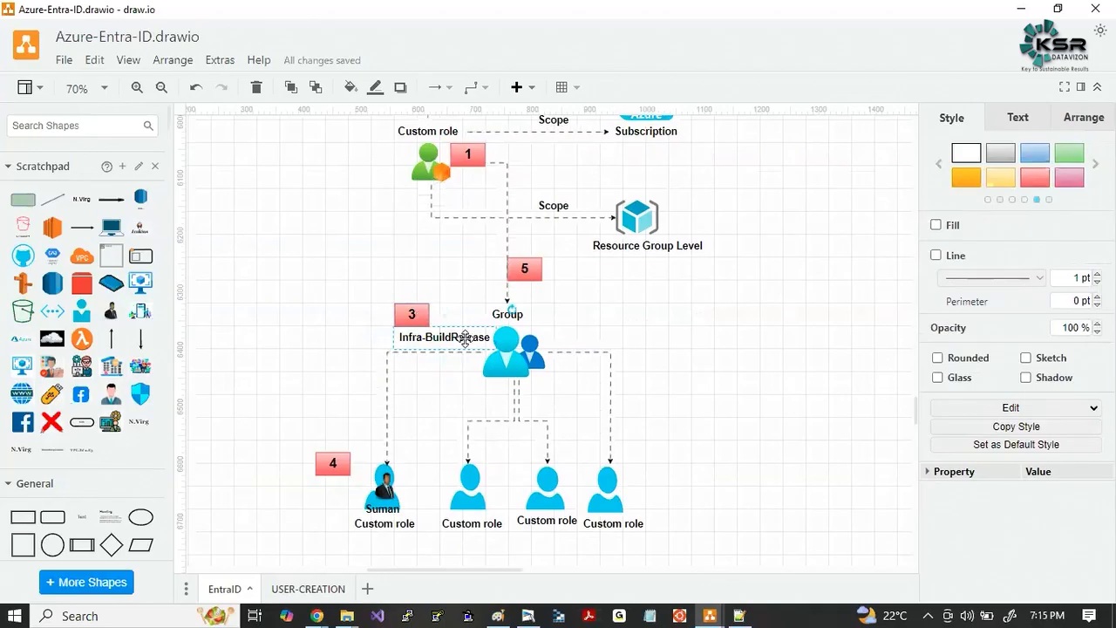
pyautogui.click(325, 462)
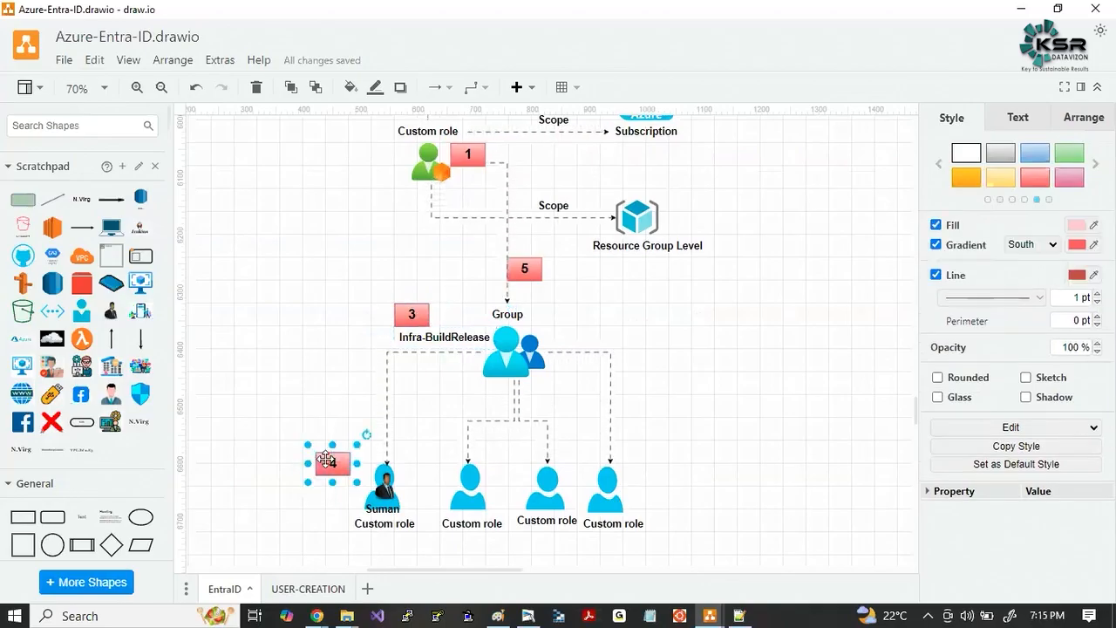
pyautogui.click(381, 489)
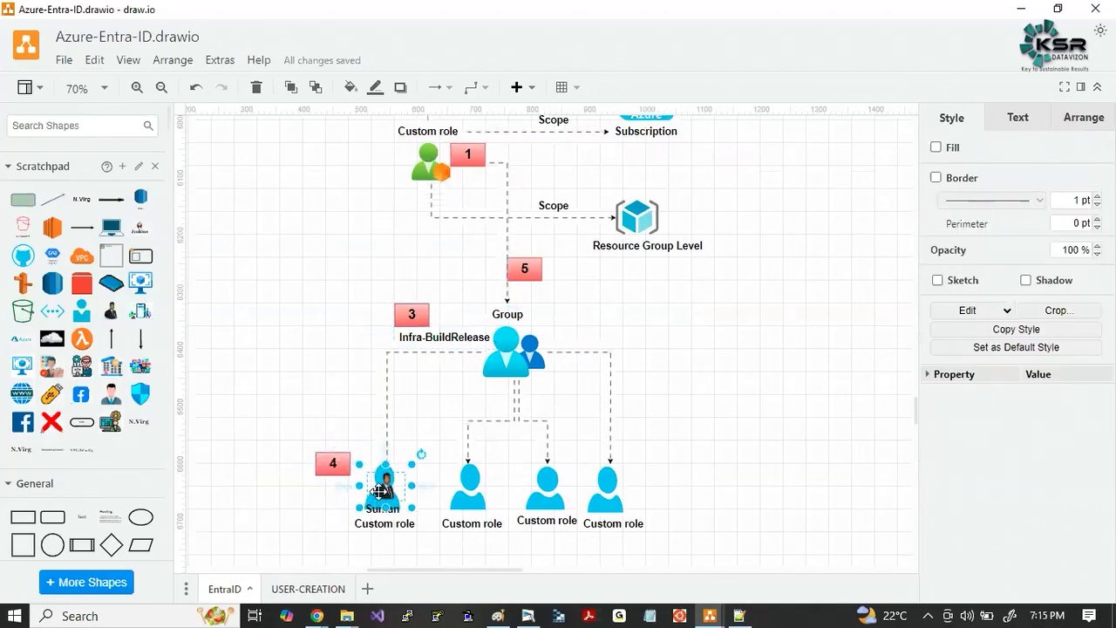
pyautogui.click(702, 427)
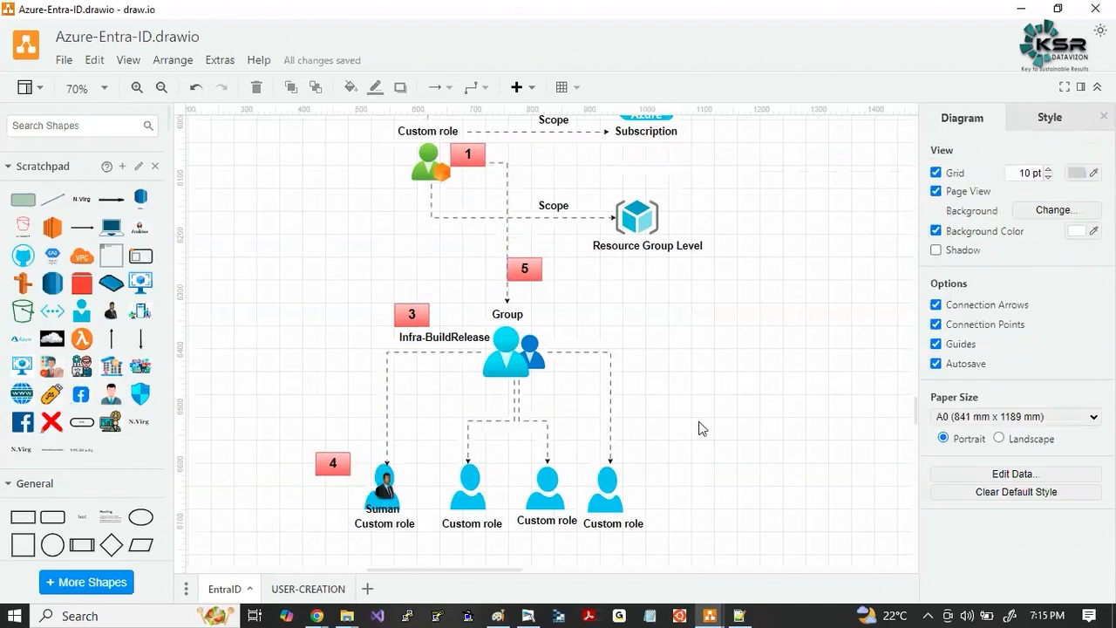
pyautogui.scroll(1, 702, 428)
pyautogui.click(527, 283)
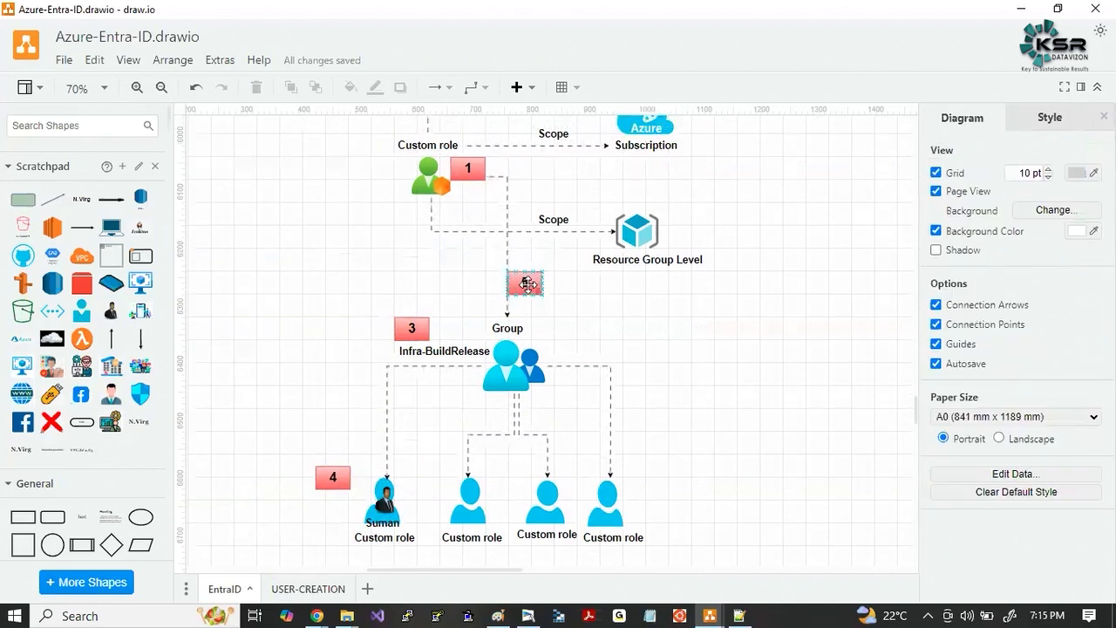
pyautogui.click(426, 171)
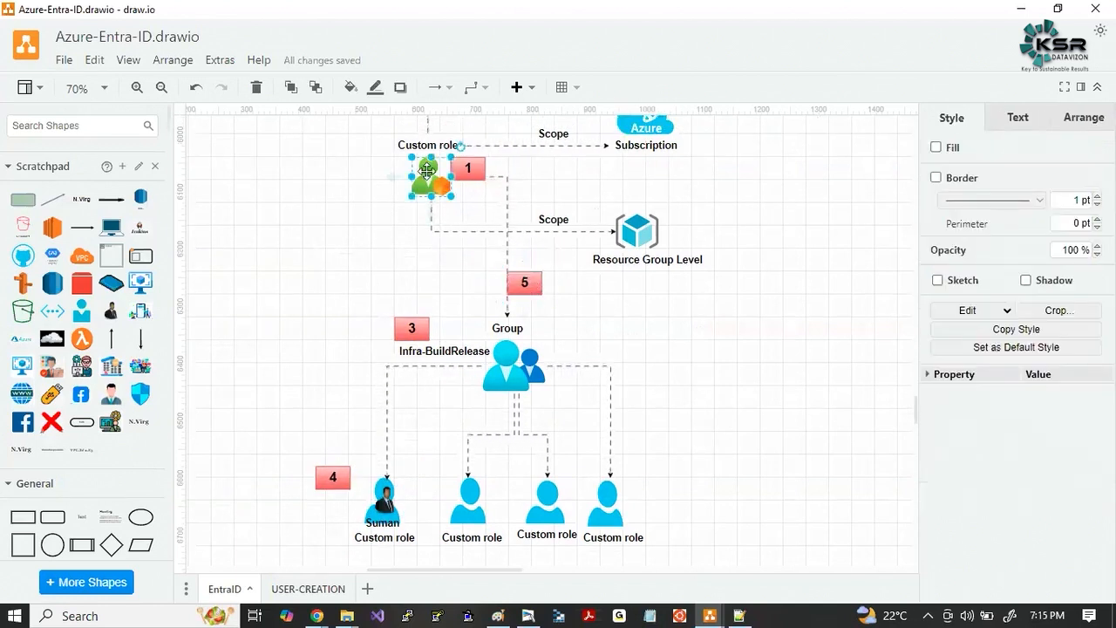
pyautogui.click(514, 362)
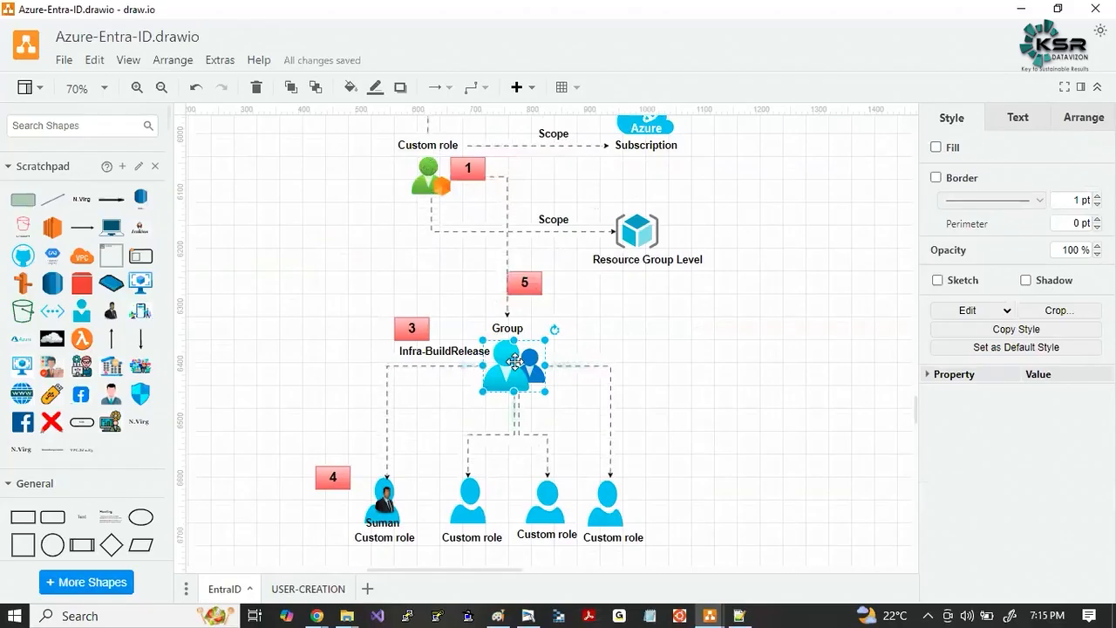
pyautogui.click(526, 282)
pyautogui.click(436, 181)
pyautogui.click(522, 283)
pyautogui.click(508, 362)
pyautogui.keyDown('ctrl'); pyautogui.scroll(-1, 653, 403); pyautogui.keyUp('ctrl')
pyautogui.keyDown('ctrl'); pyautogui.scroll(-2, 653, 397); pyautogui.keyUp('ctrl')
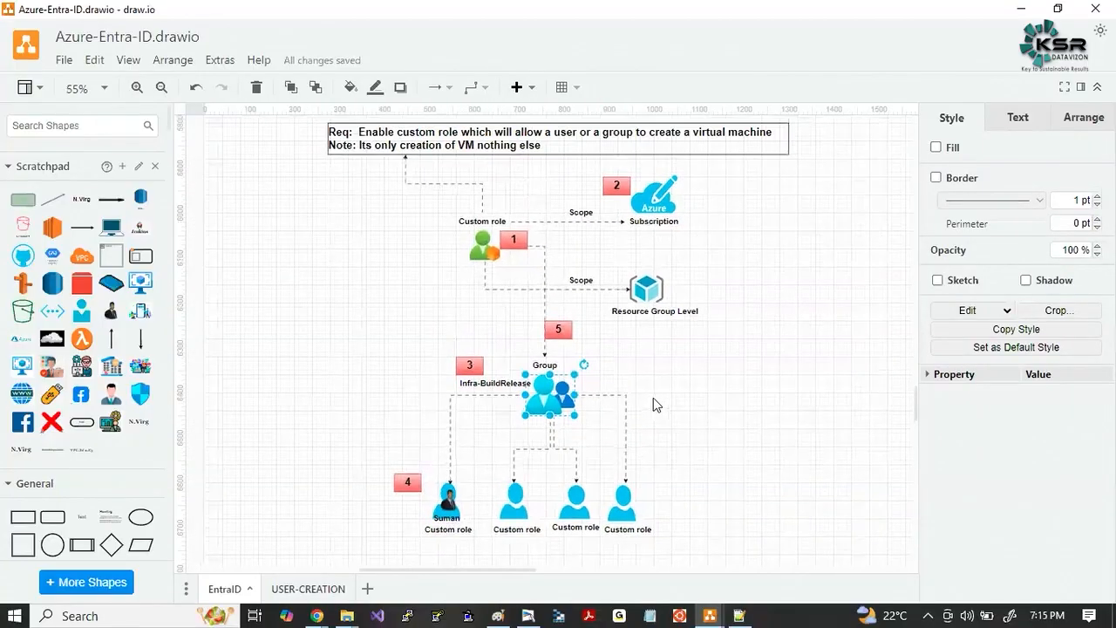
# Step: Bring the Zoom meeting window forward and show the 'Virtual machines - Microsoft Azure' tab
pyautogui.moveTo(319, 618)
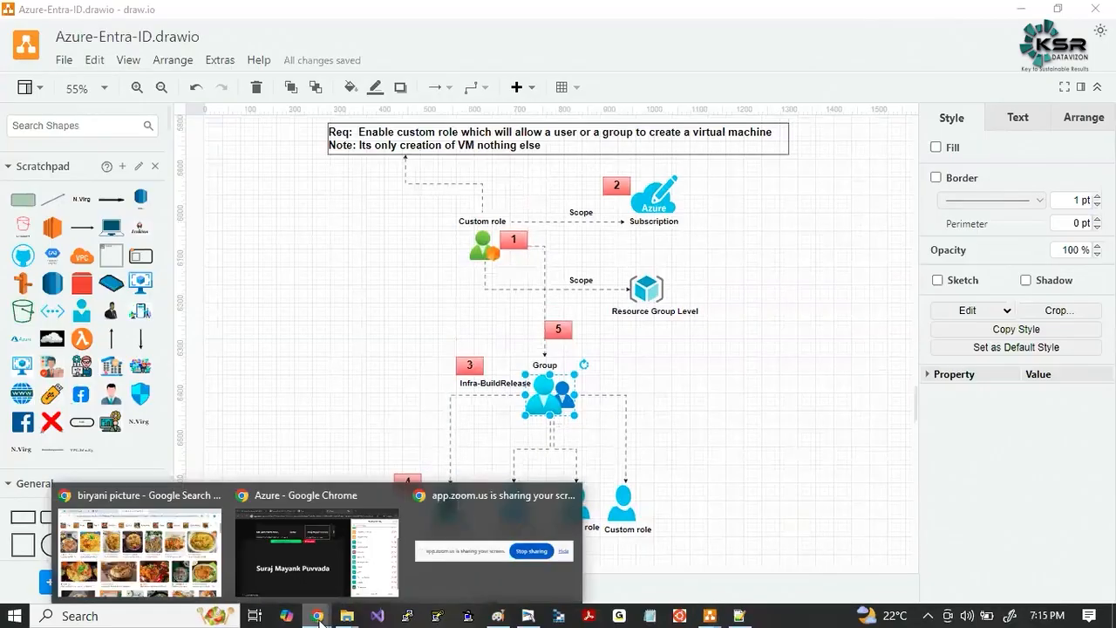
pyautogui.click(439, 556)
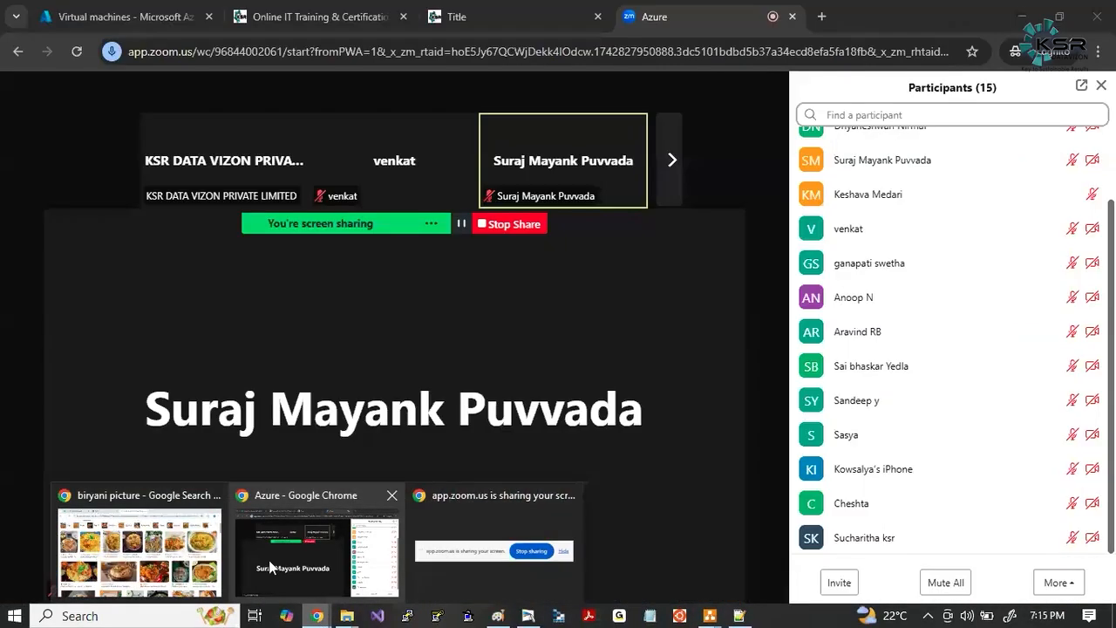
pyautogui.click(140, 18)
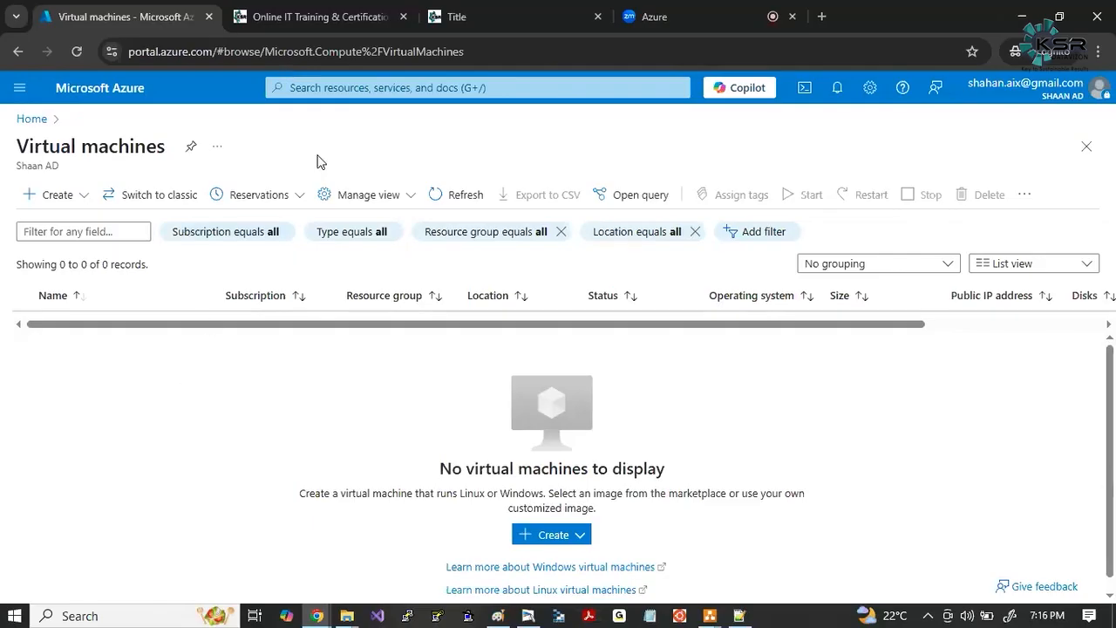
# Step: Search the portal for Microsoft Entra ID and open the tenant's users list
pyautogui.click(317, 90)
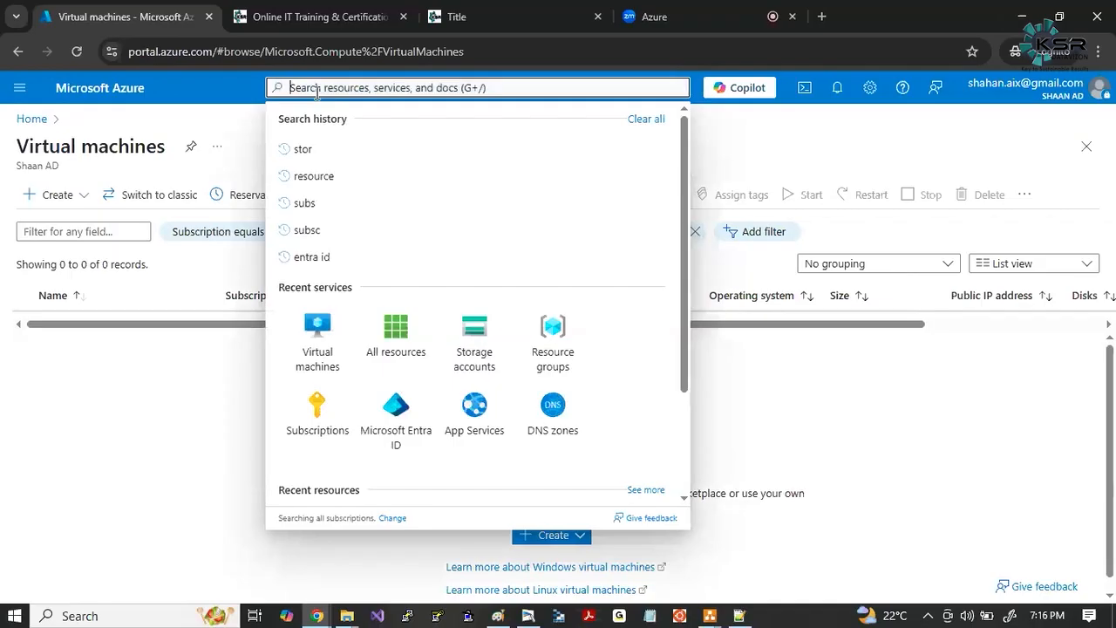
pyautogui.write('entraid')
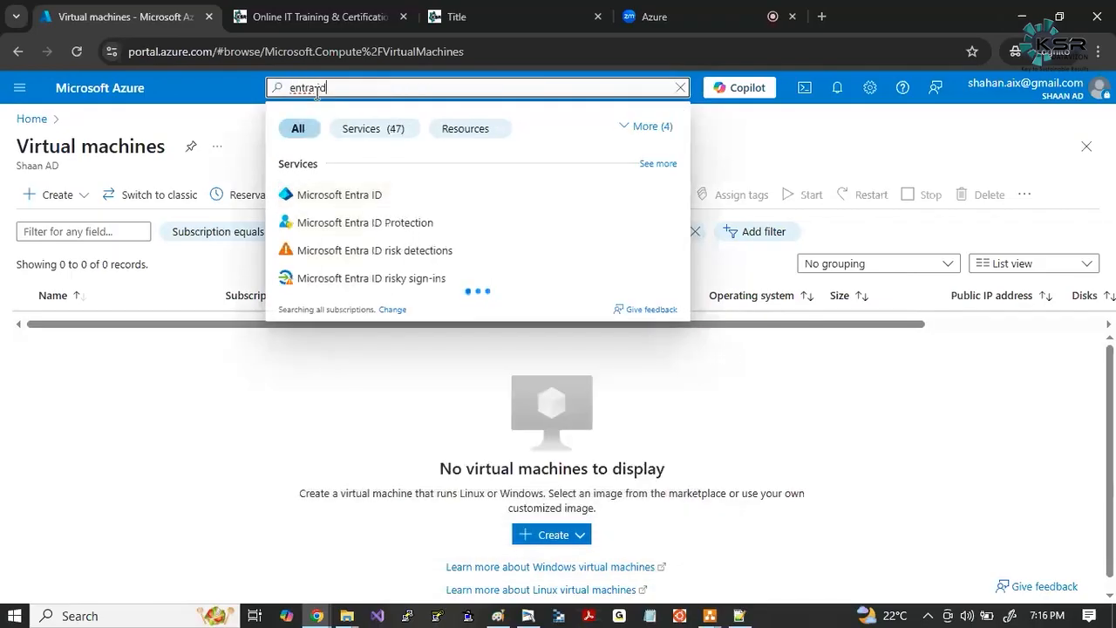
pyautogui.click(317, 91)
pyautogui.click(346, 197)
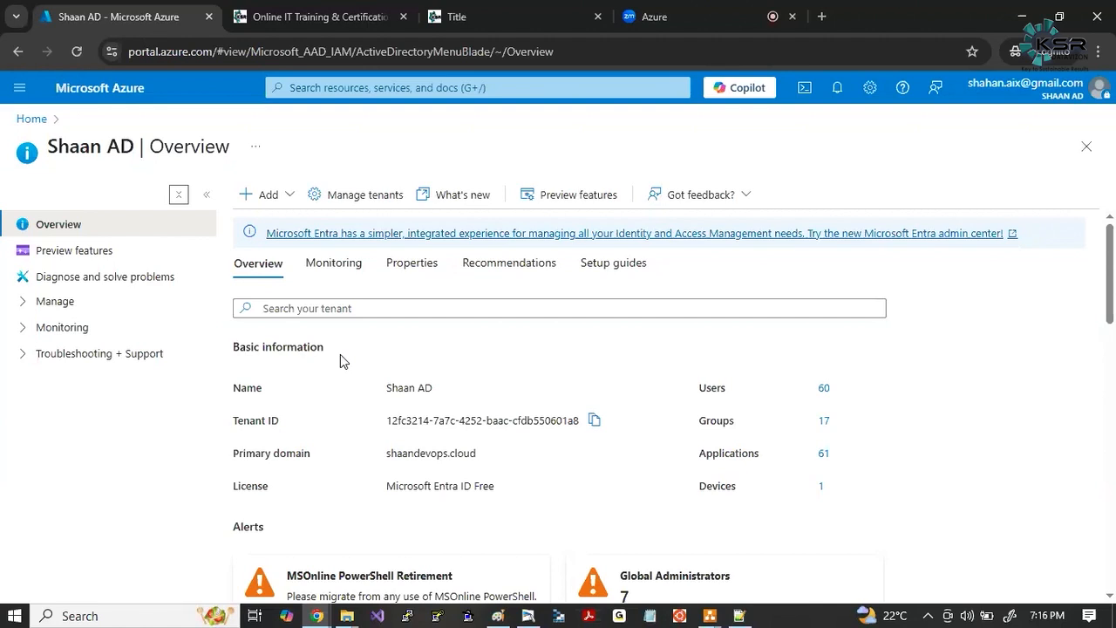
pyautogui.click(26, 302)
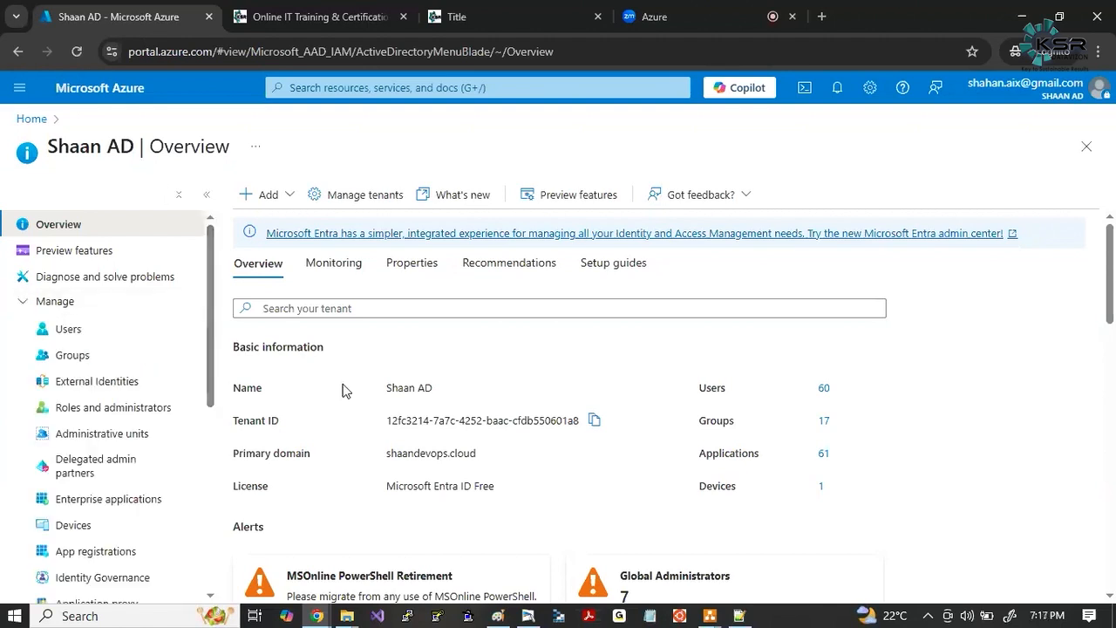
pyautogui.scroll(-1, 341, 386)
pyautogui.click(65, 332)
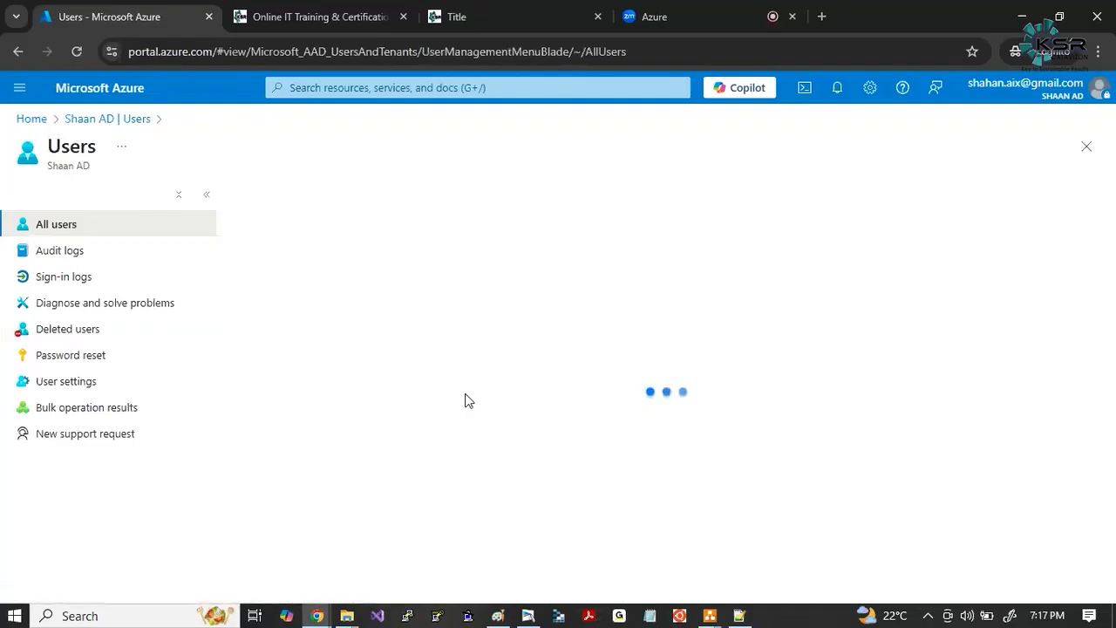
# Step: Select the Custom role user icon in the draw.io diagram
pyautogui.hotkey('alt', 'Tab')
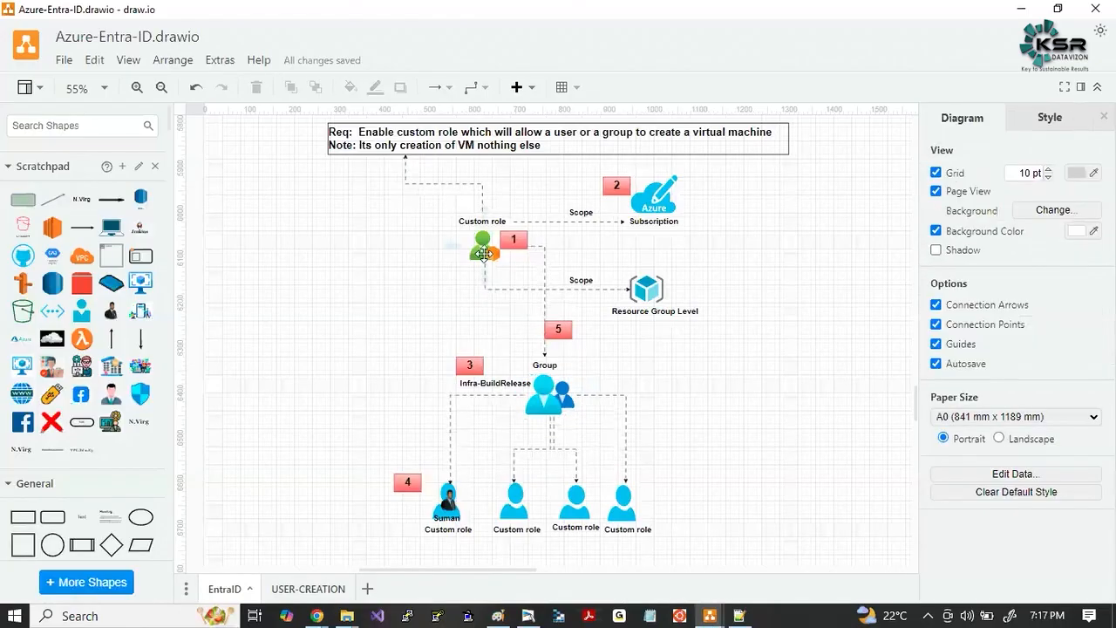
pyautogui.scroll(3, 484, 254)
pyautogui.click(487, 241)
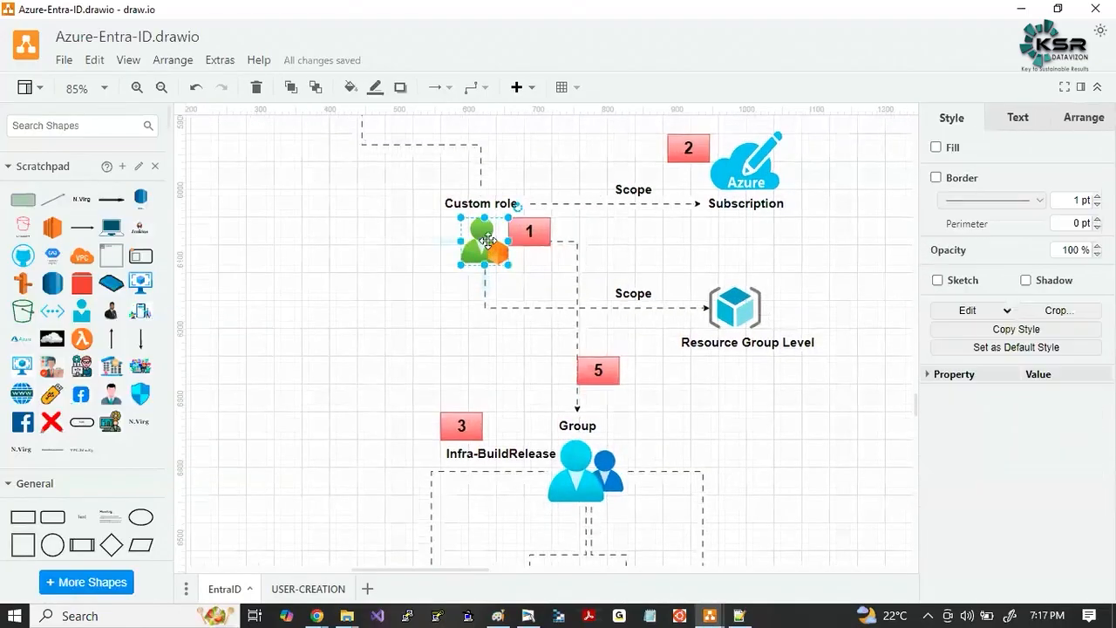
# Step: Search the portal for 'subsc' and open the Subscriptions list
pyautogui.hotkey('alt', 'Tab')
pyautogui.click(348, 89)
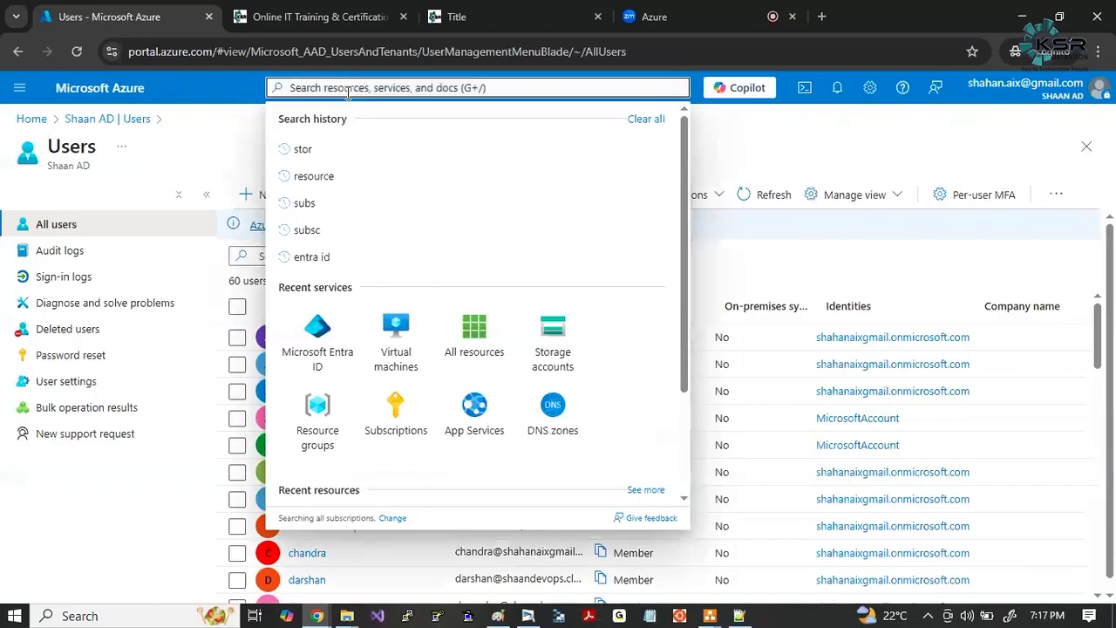
pyautogui.write('subsc')
pyautogui.click(324, 190)
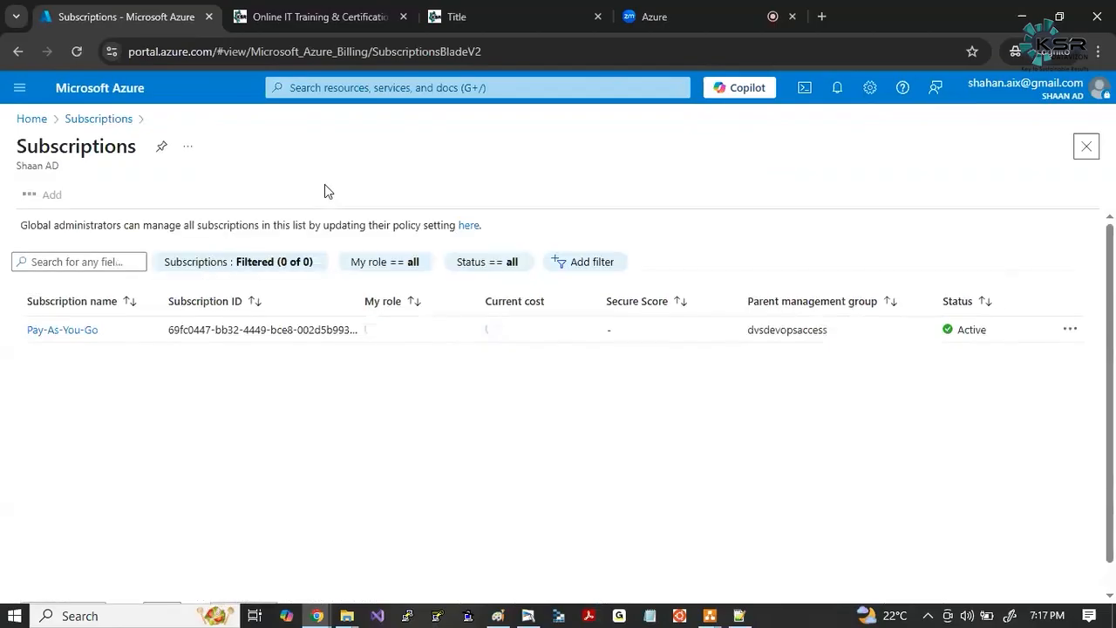
pyautogui.hotkey('alt', 'Tab')
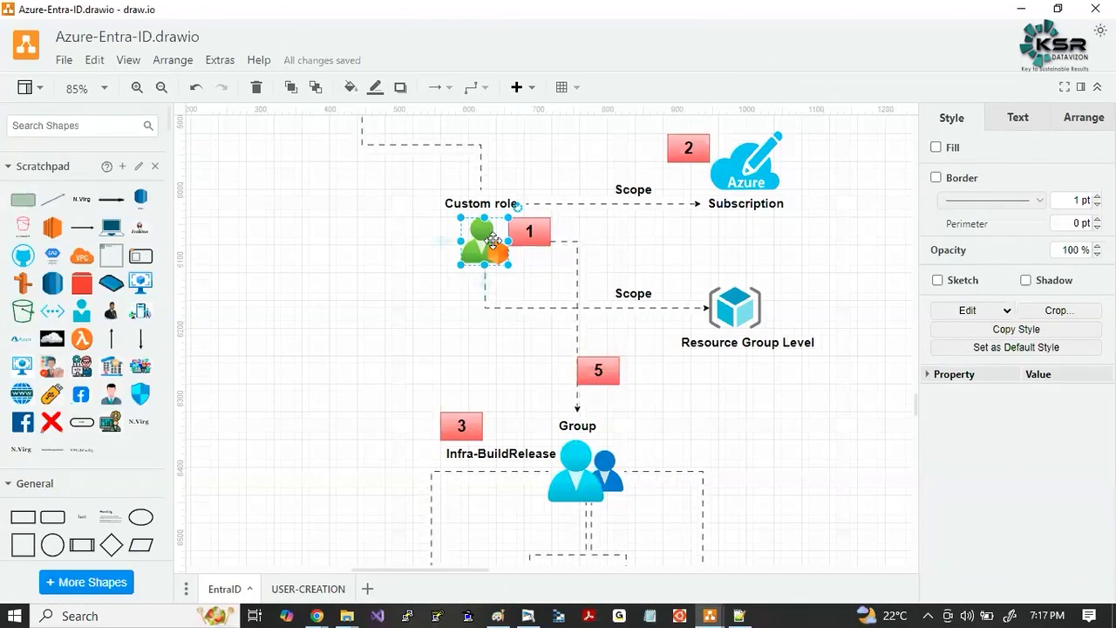
pyautogui.hotkey('alt', 'Tab')
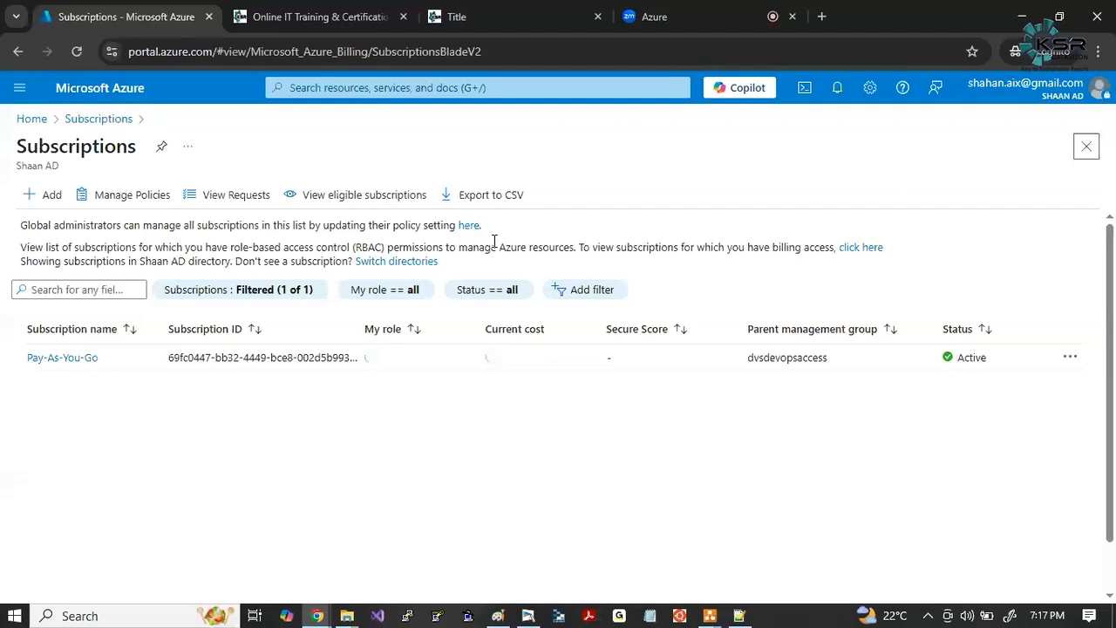
# Step: Open the Pay-As-You-Go subscription's Access control (IAM) page and show its Add options
pyautogui.click(59, 359)
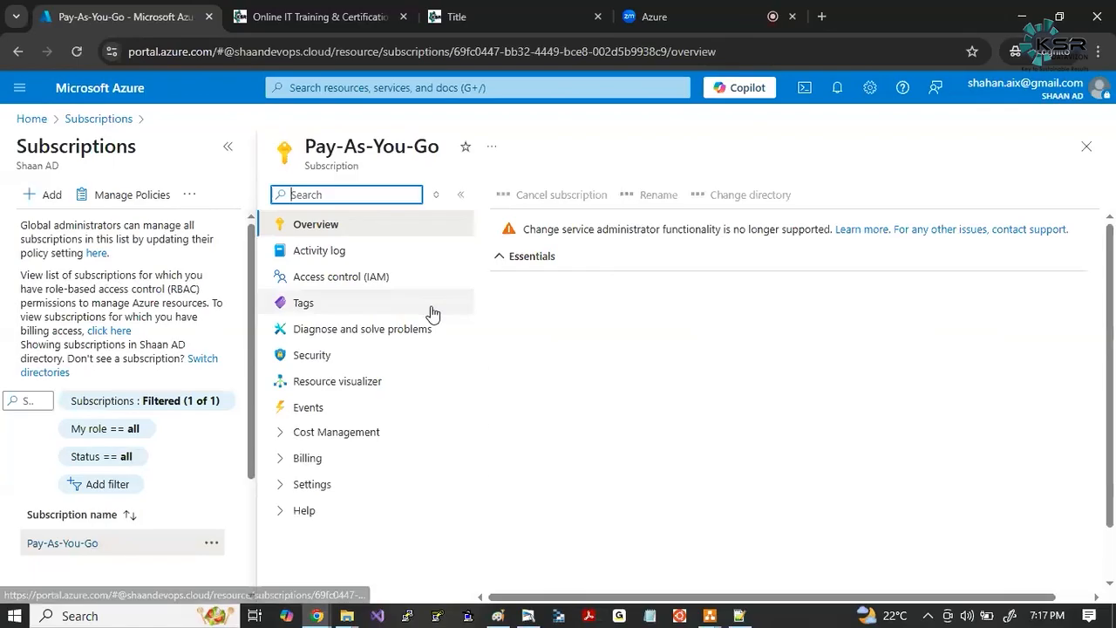
pyautogui.click(352, 282)
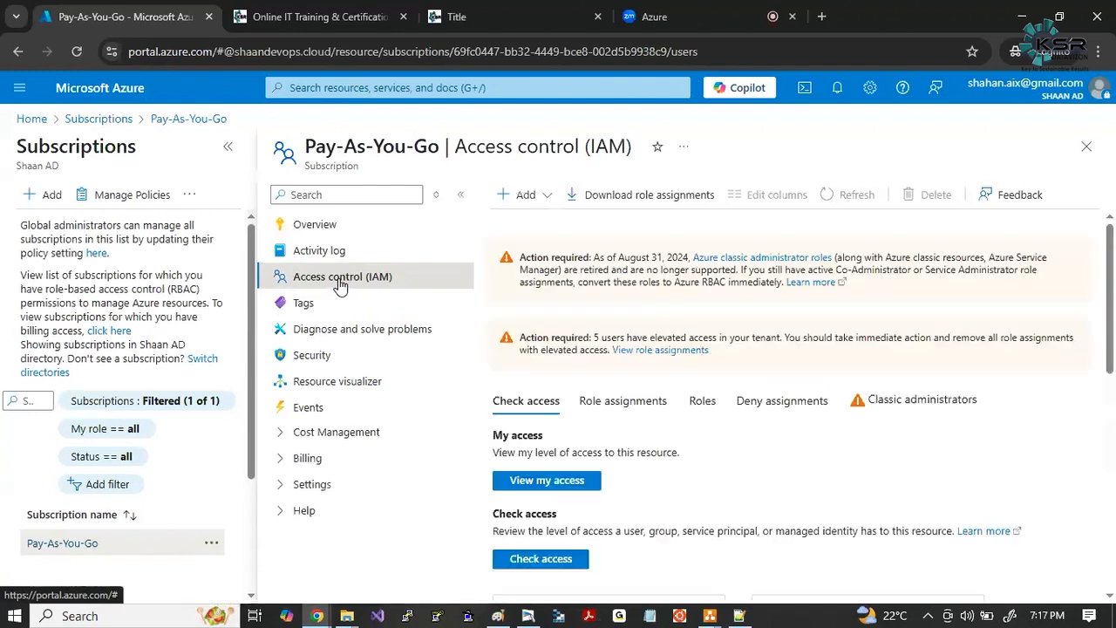
pyautogui.click(547, 196)
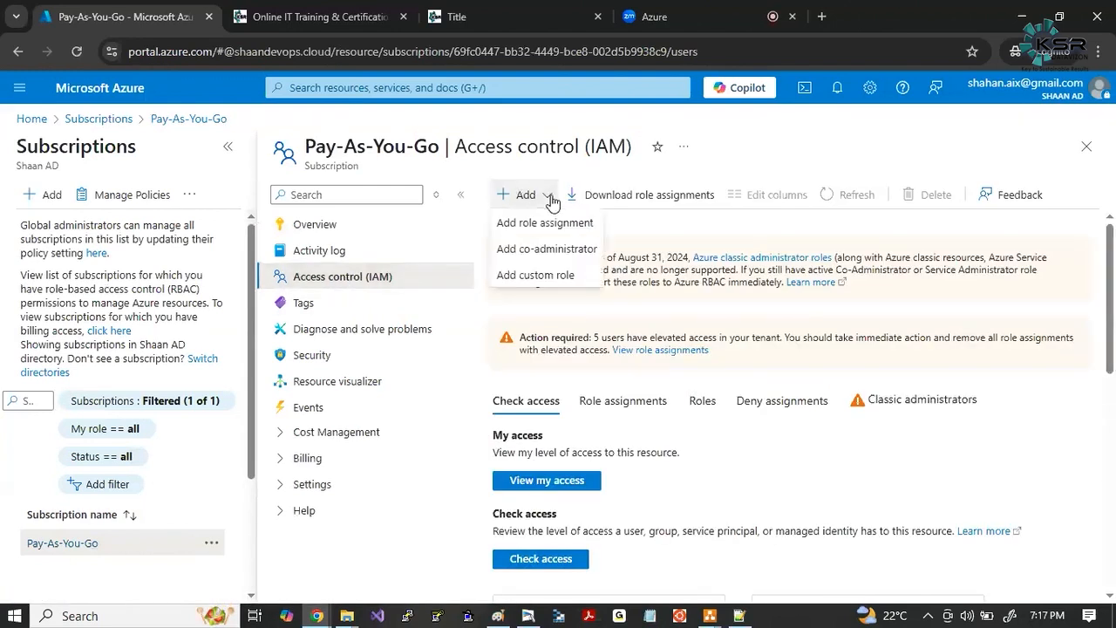
# Step: Take a screen capture of the Add options and outline Add custom role with a red rectangle
pyautogui.press('Print')
pyautogui.moveTo(445, 154); pyautogui.dragTo(767, 338)
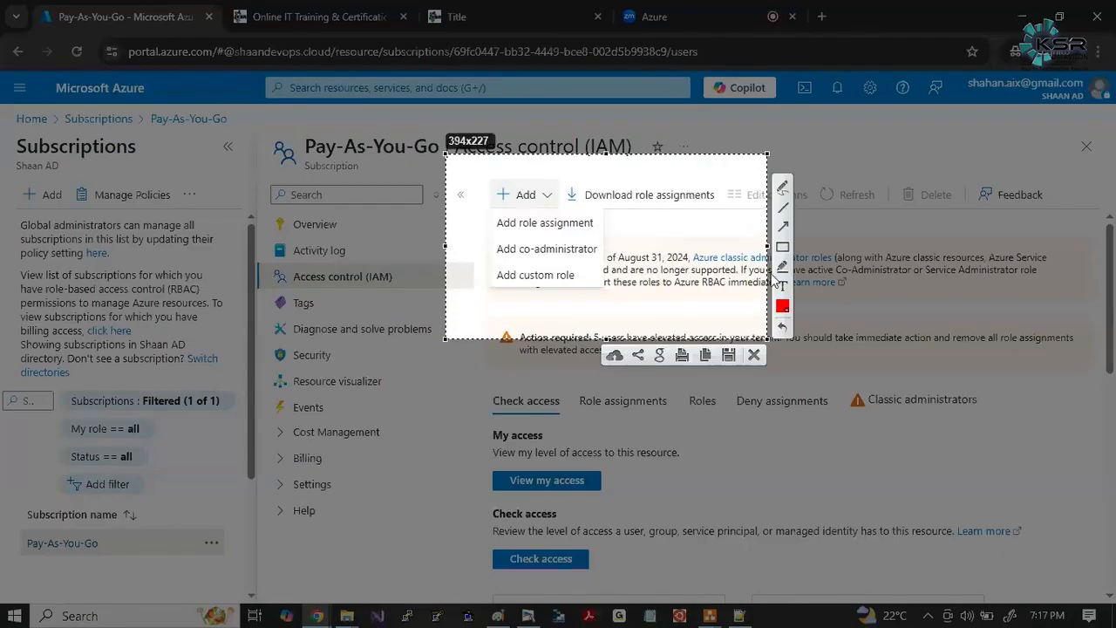
pyautogui.click(781, 247)
pyautogui.moveTo(484, 263); pyautogui.dragTo(594, 302)
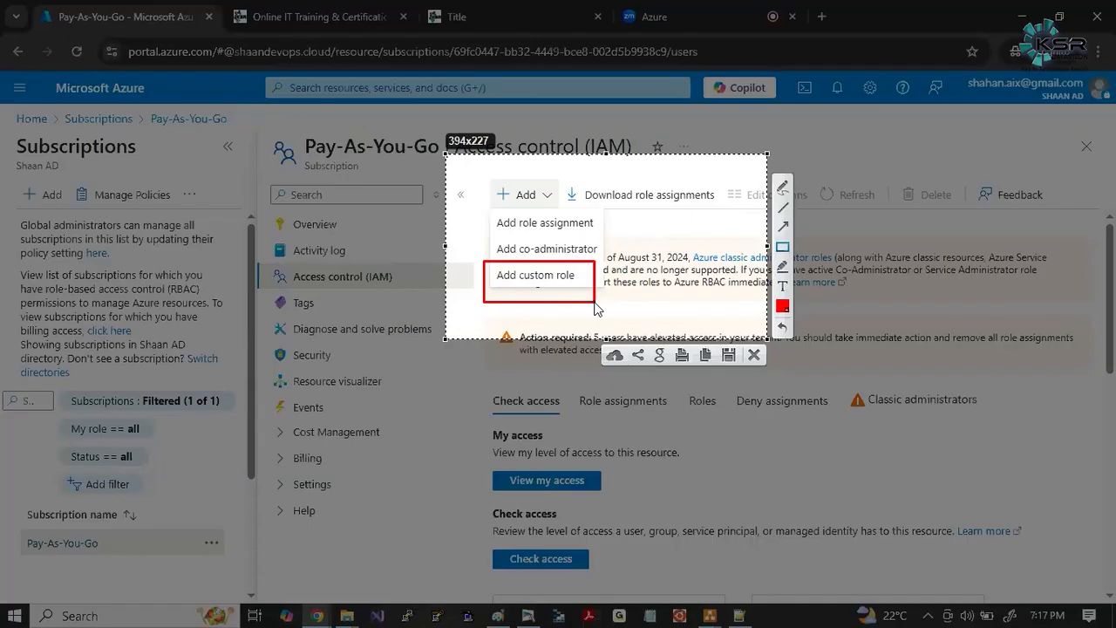
pyautogui.press('Escape')
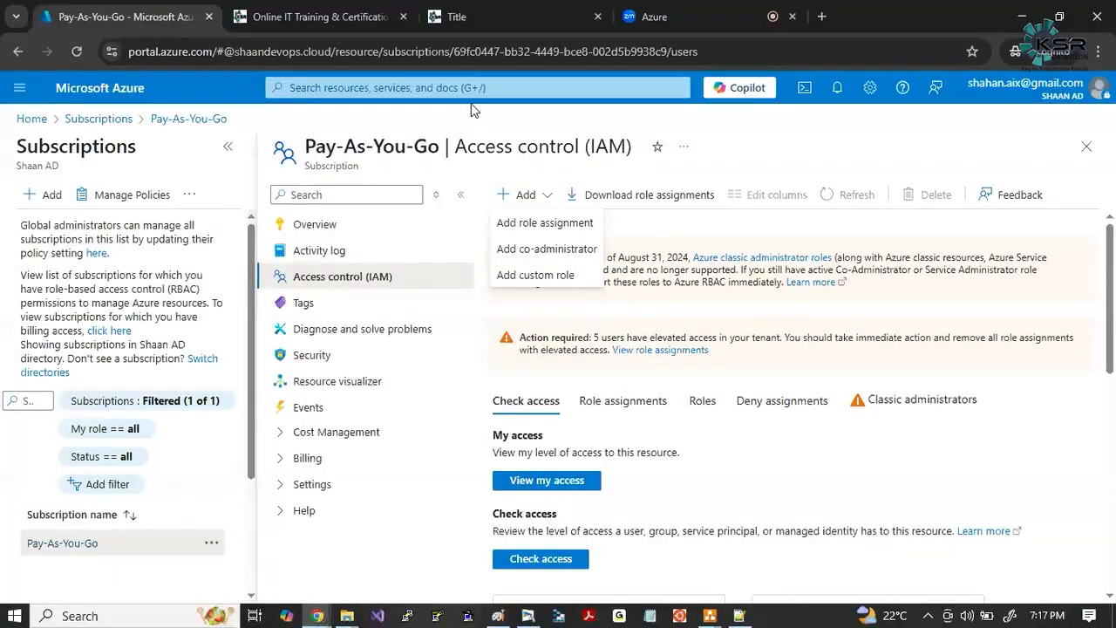
# Step: In a new Resource groups tab, open ABC-RG's Access control (IAM) Add options
pyautogui.click(410, 87)
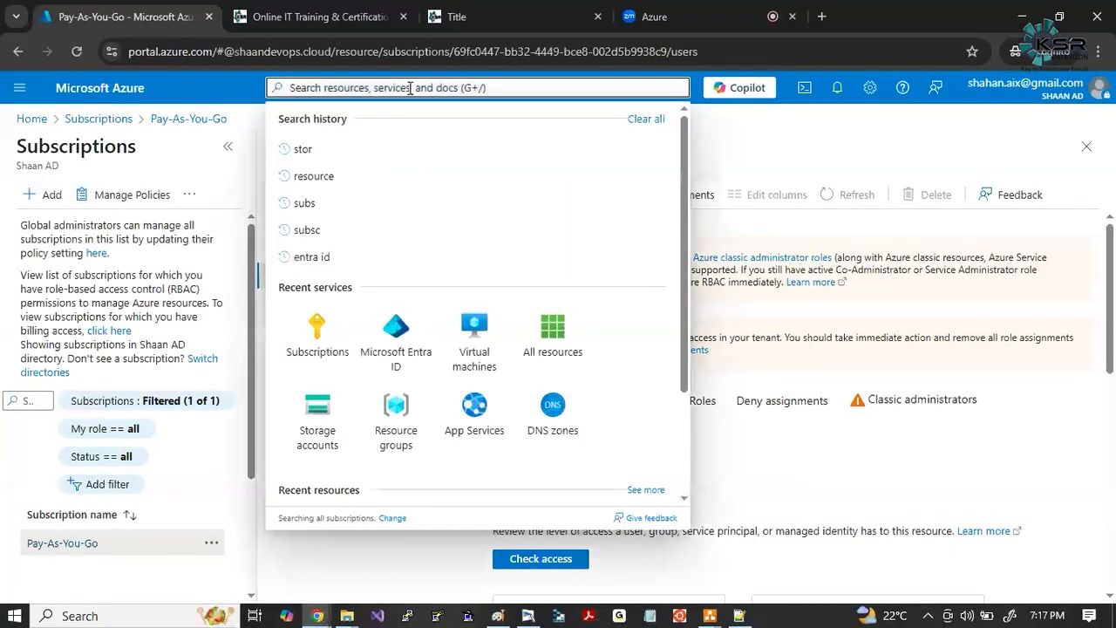
pyautogui.middleClick(399, 423)
pyautogui.click(291, 28)
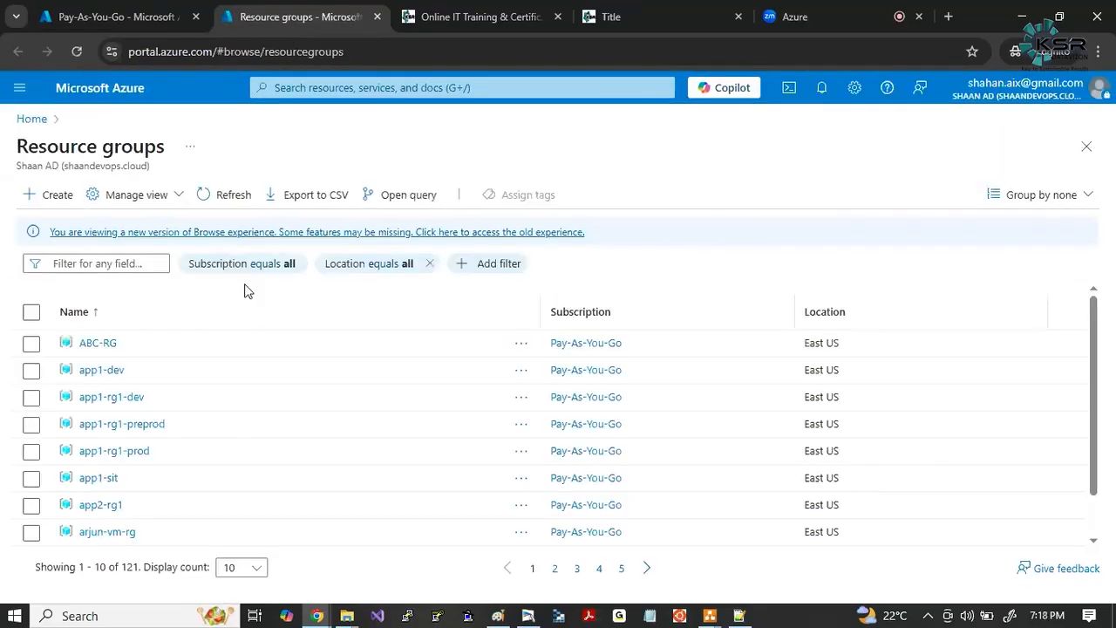
pyautogui.click(105, 344)
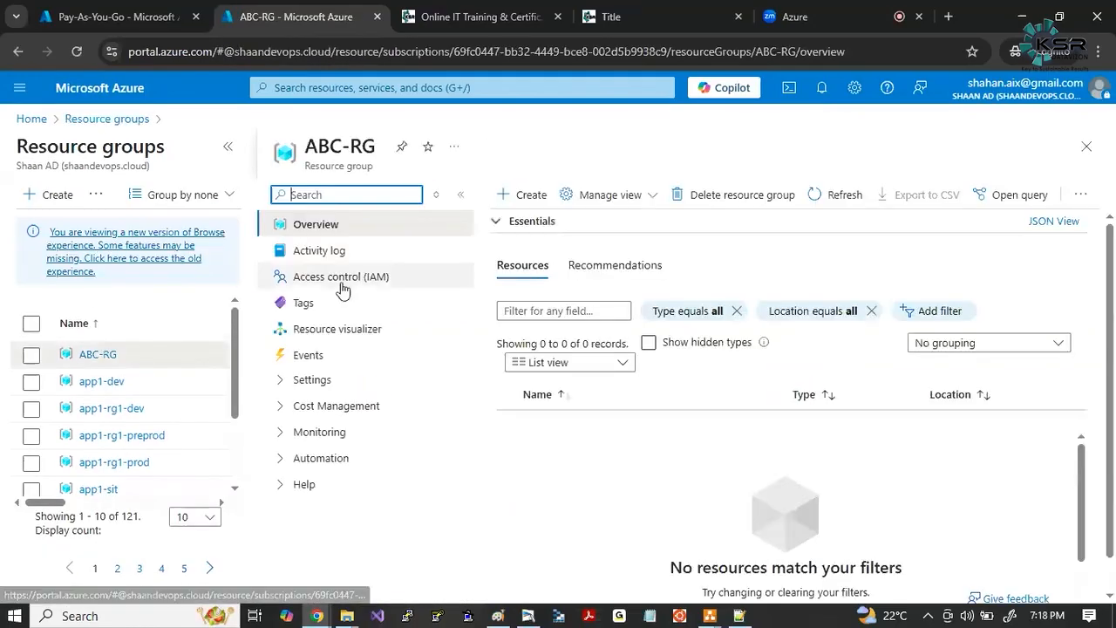
pyautogui.click(342, 279)
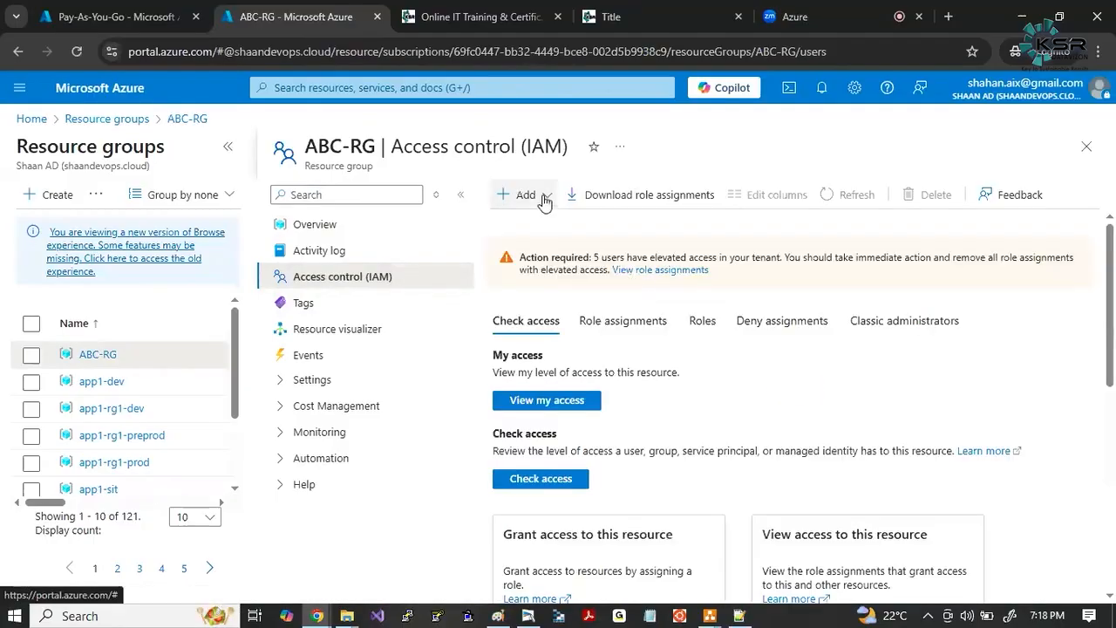
pyautogui.click(543, 197)
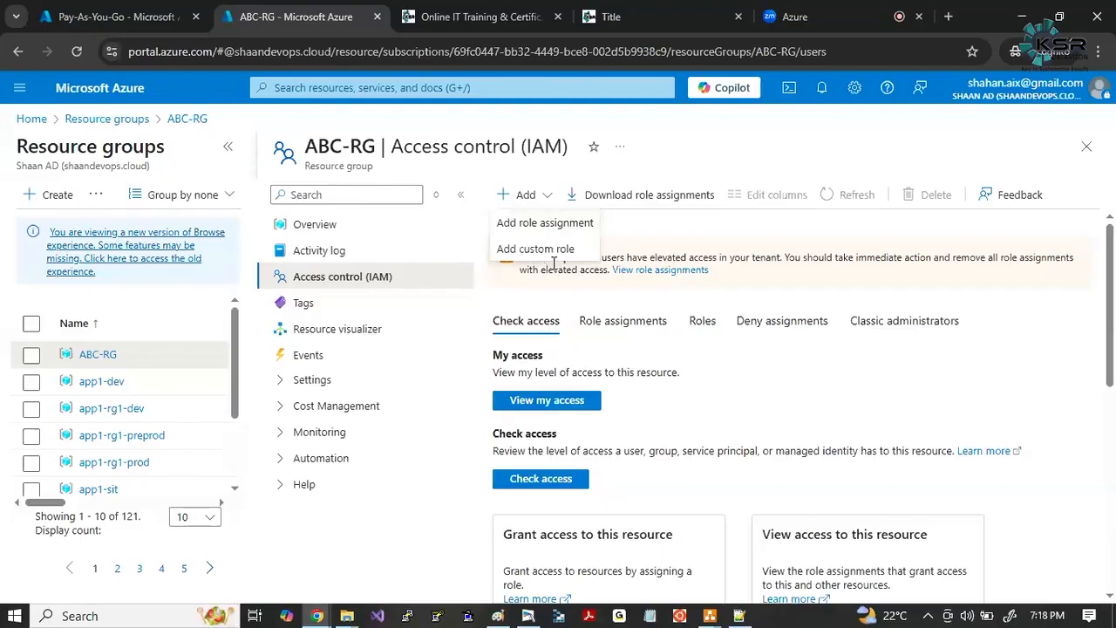
# Step: Capture ABC-RG's Add options with the custom role option outlined in red, then return to the Pay-As-You-Go tab
pyautogui.press('Print')
pyautogui.moveTo(445, 160); pyautogui.dragTo(695, 332)
pyautogui.moveTo(481, 240); pyautogui.dragTo(598, 259)
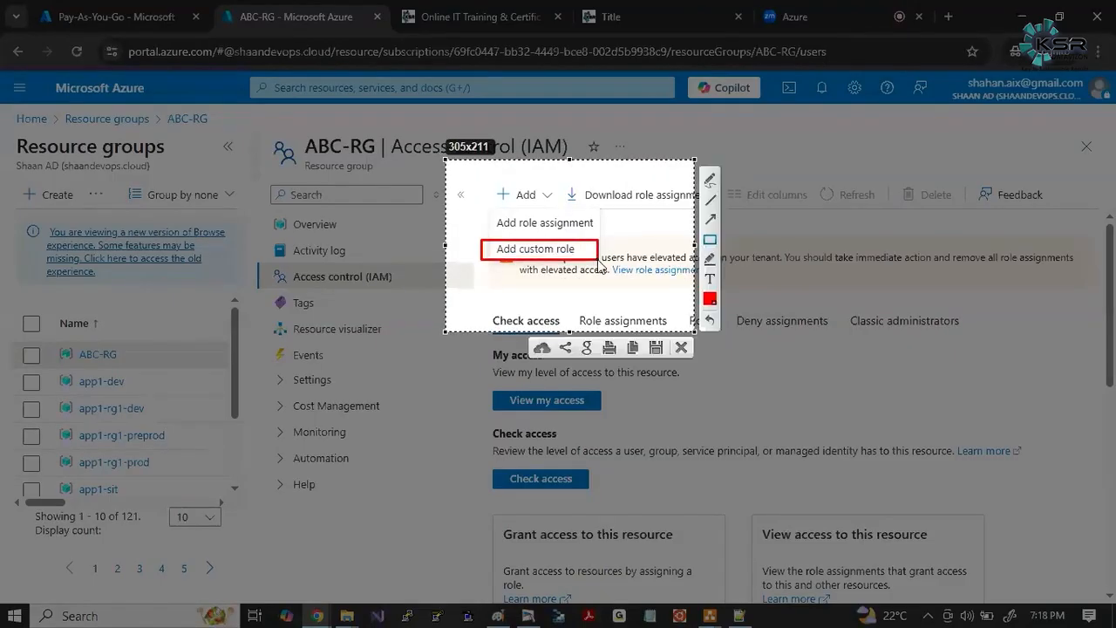
pyautogui.hotkey('ctrl', 'c')
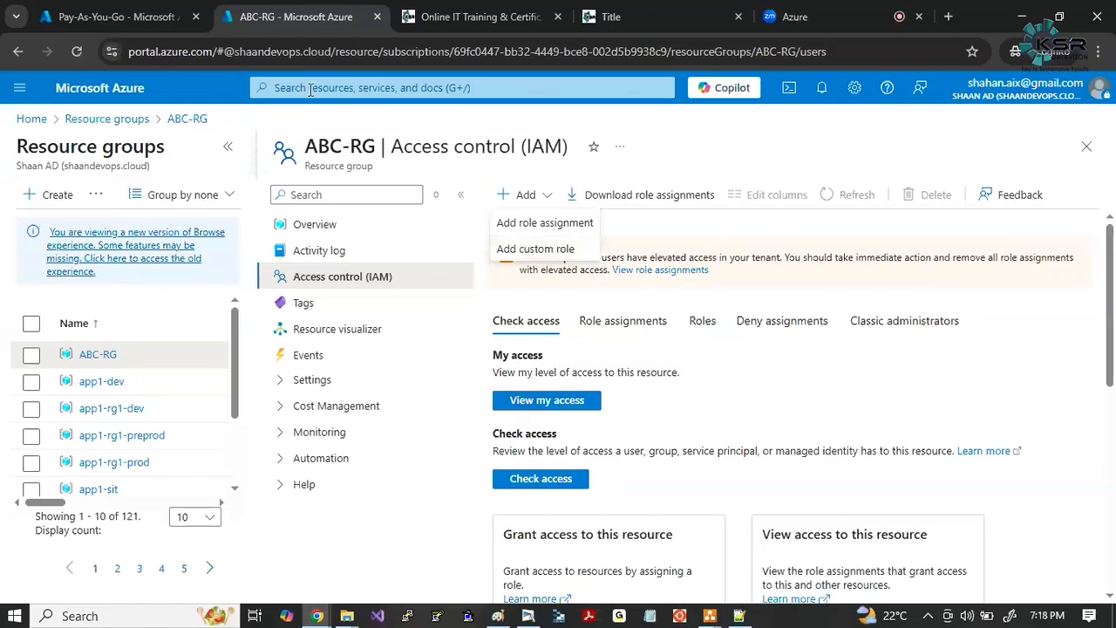
pyautogui.click(130, 16)
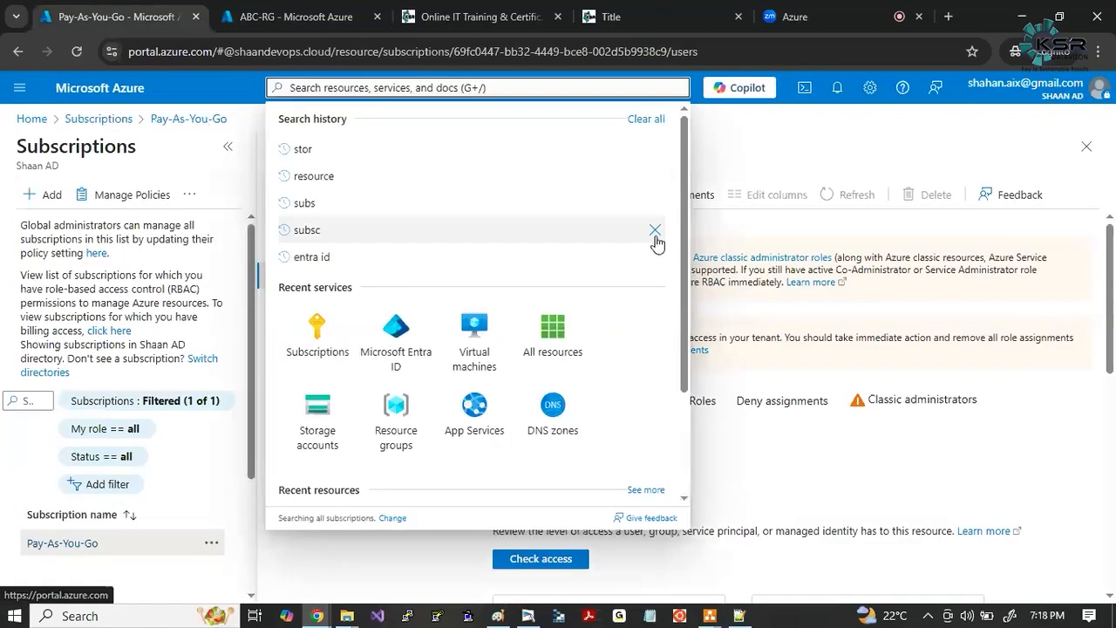
# Step: Choose Add custom role from the Pay-As-You-Go subscription's IAM Add menu
pyautogui.click(730, 154)
pyautogui.click(547, 199)
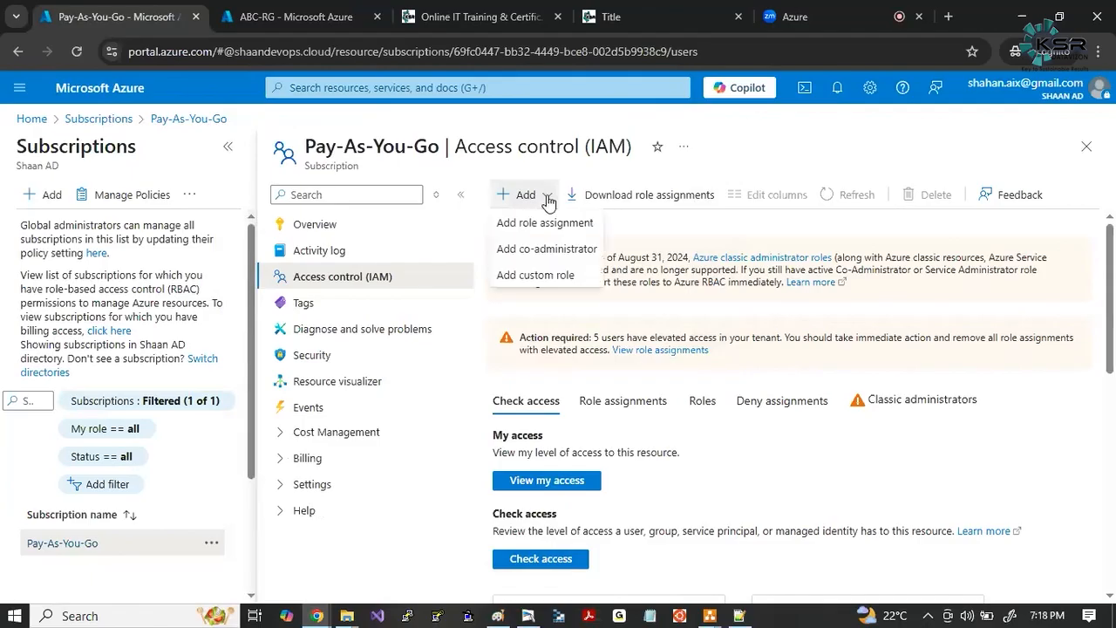
pyautogui.click(542, 275)
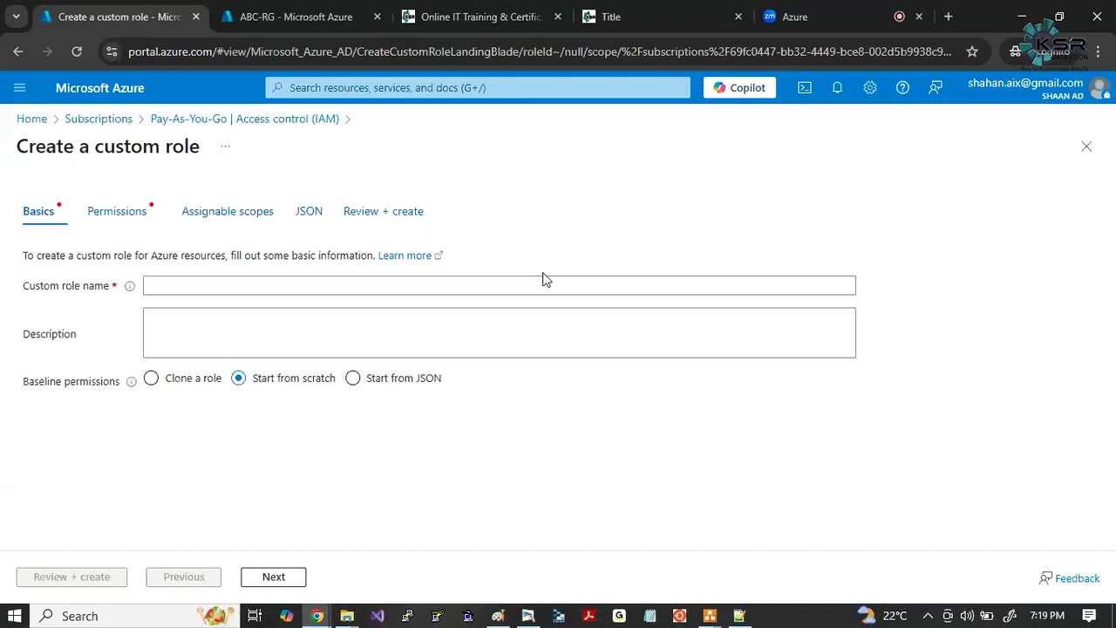
# Step: Name the custom role batch1ksr-custom-role, reuse that name as its description, and continue to Permissions
pyautogui.click(281, 287)
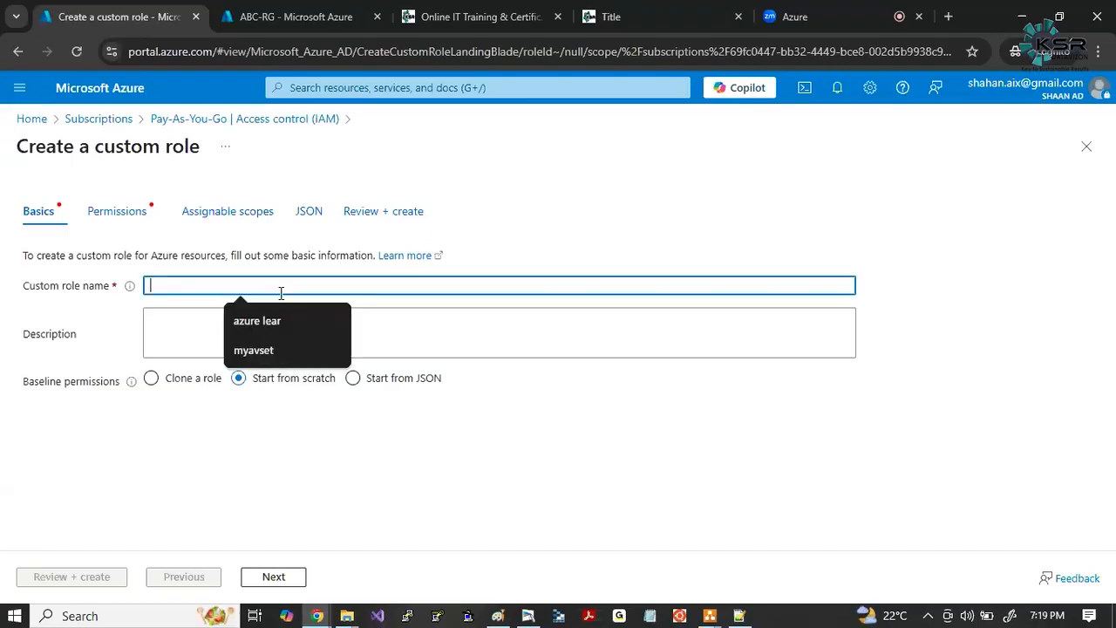
pyautogui.write('b')
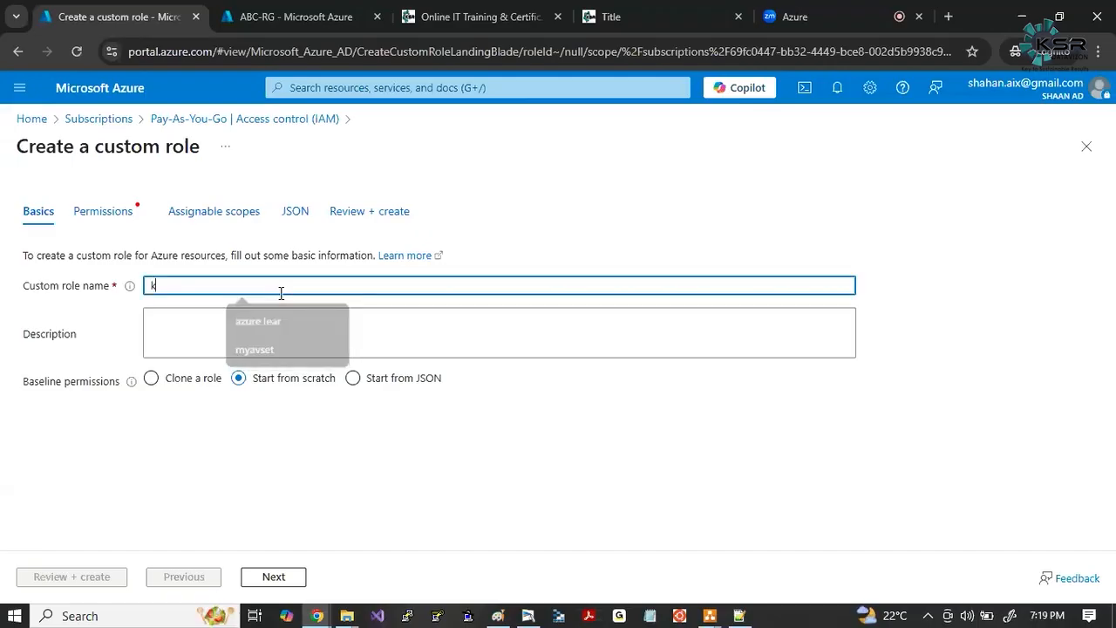
pyautogui.press('BackSpace')
pyautogui.write('batc')
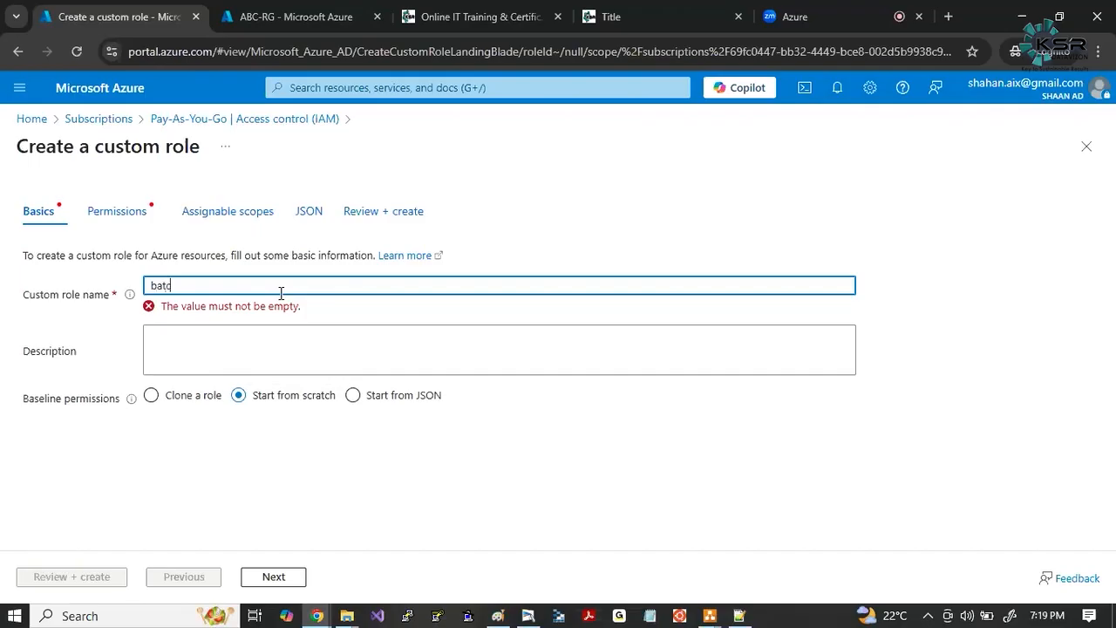
pyautogui.write('h1k')
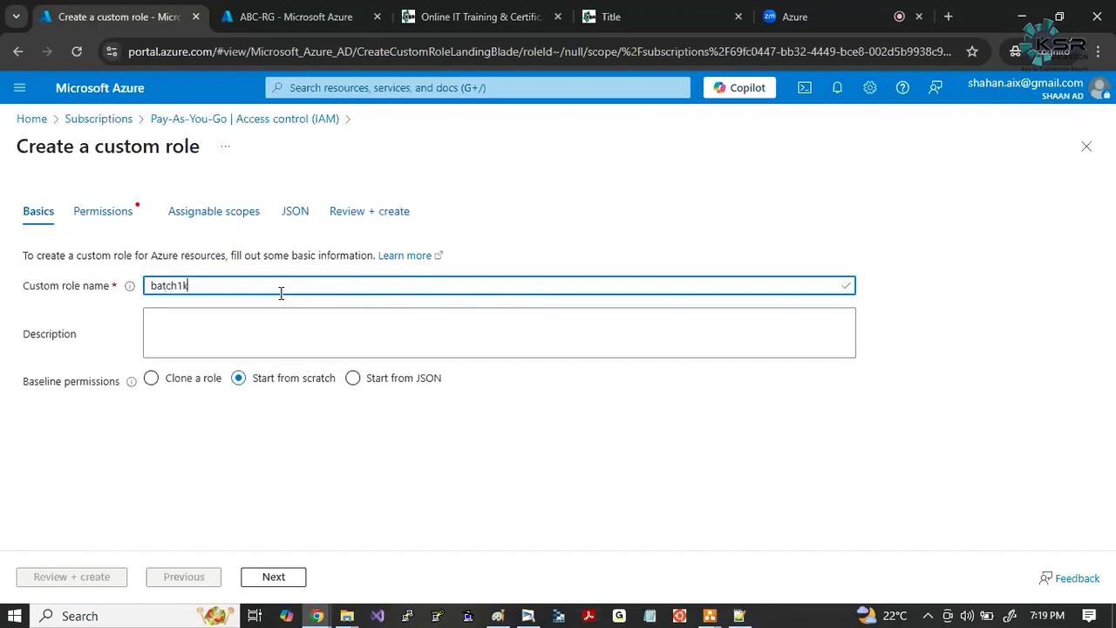
pyautogui.write('sr-custom-role')
pyautogui.hotkey('ctrl', 'a')
pyautogui.hotkey('ctrl', 'c')
pyautogui.press('Tab')
pyautogui.hotkey('ctrl', 'v')
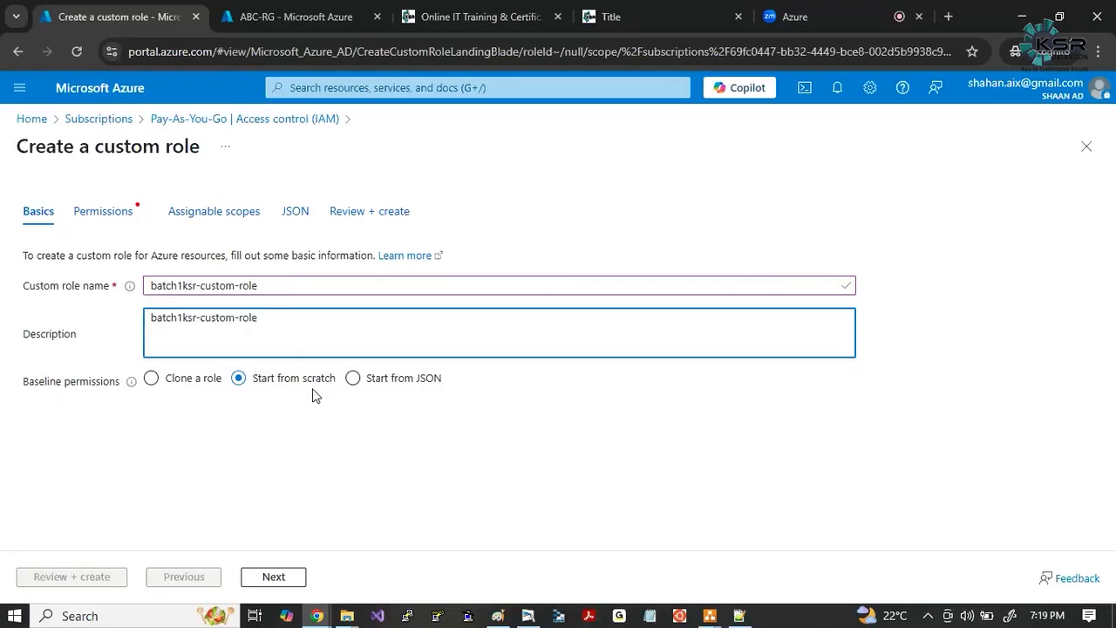
pyautogui.click(271, 577)
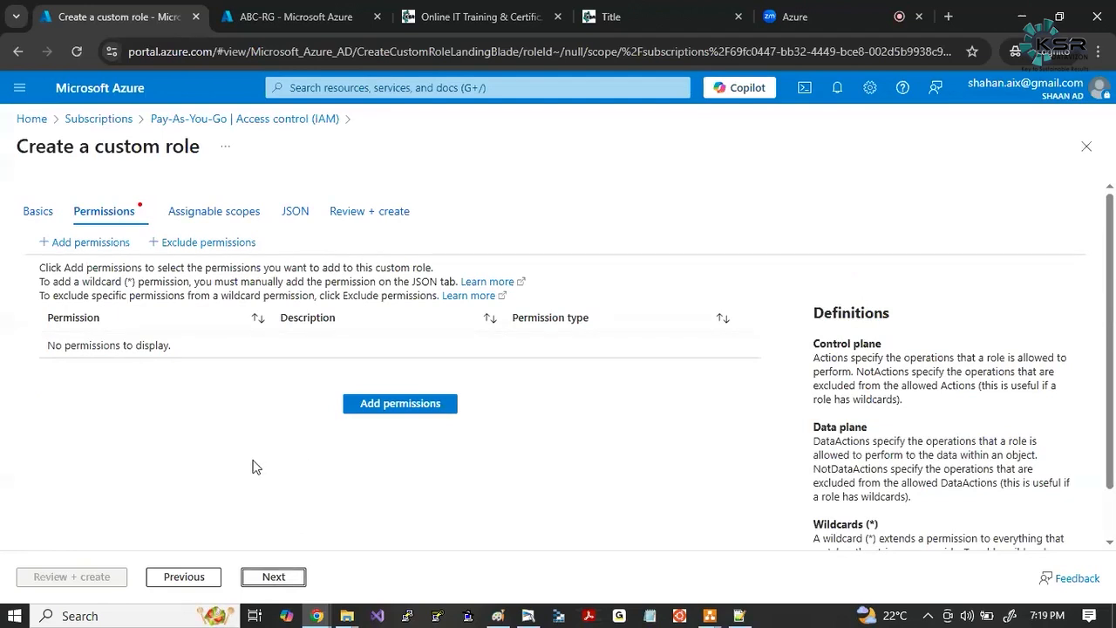
# Step: In Notepad, type the heading 'REQUIREMENT:' with the line 'custom role for' beneath it
pyautogui.click(650, 615)
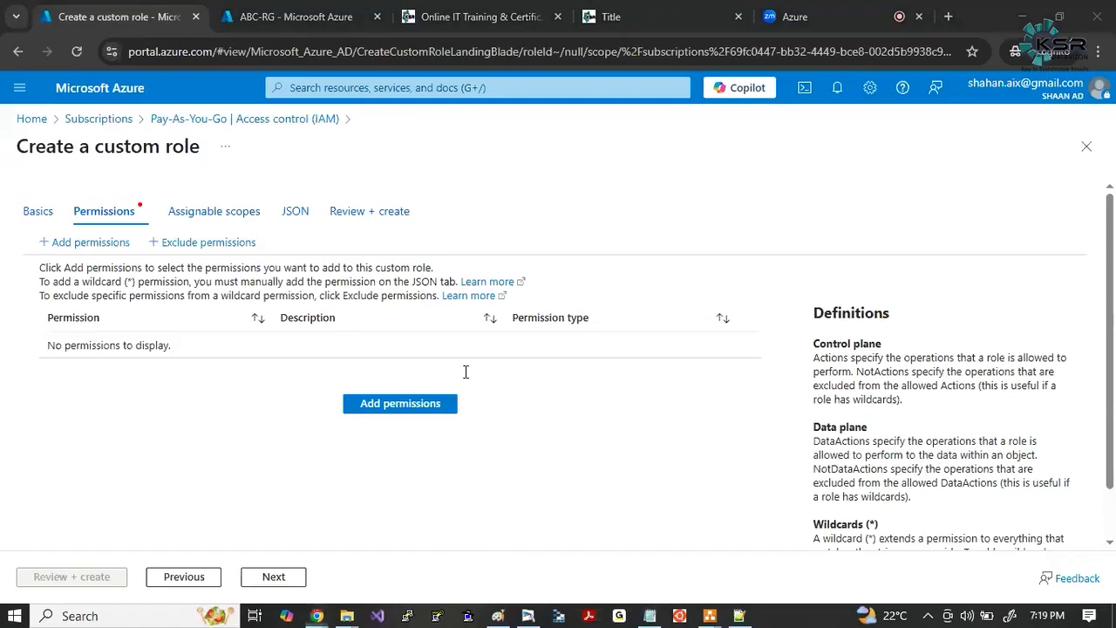
pyautogui.write('REQUIREMETN')
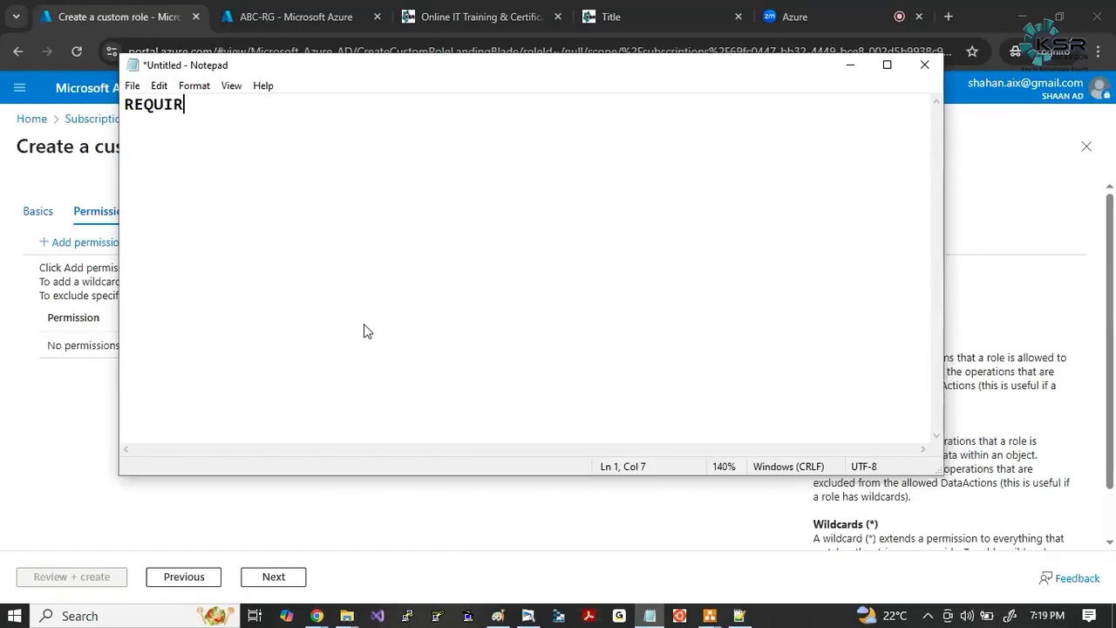
pyautogui.press('BackSpace')
pyautogui.press('BackSpace')
pyautogui.write('NT:')
pyautogui.press('Return')
pyautogui.press('Return')
pyautogui.write('custom role ')
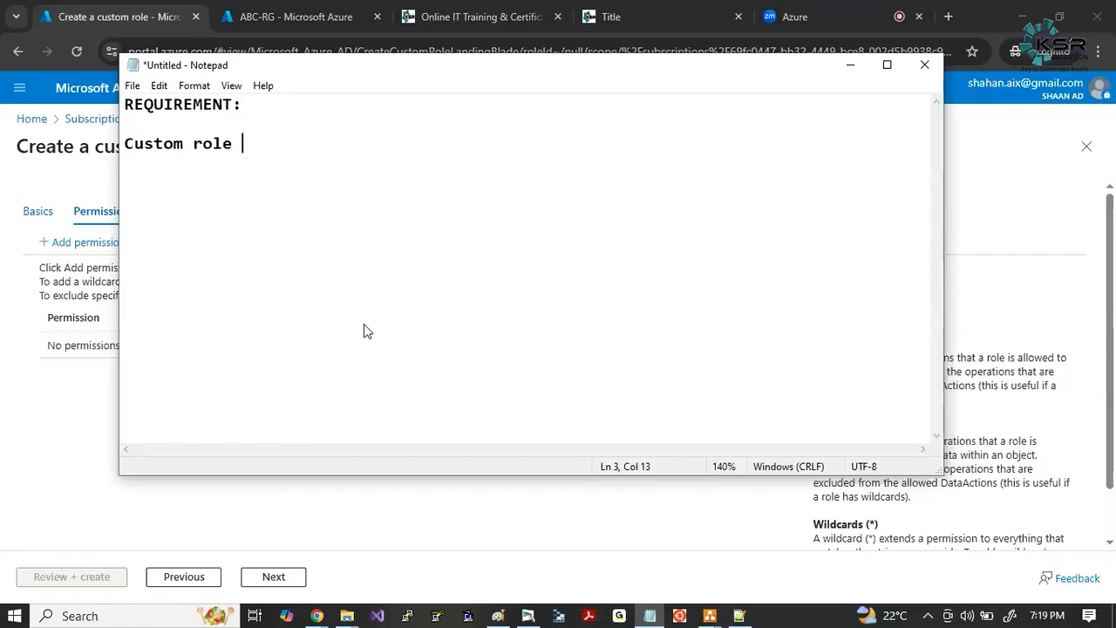
pyautogui.write('for')
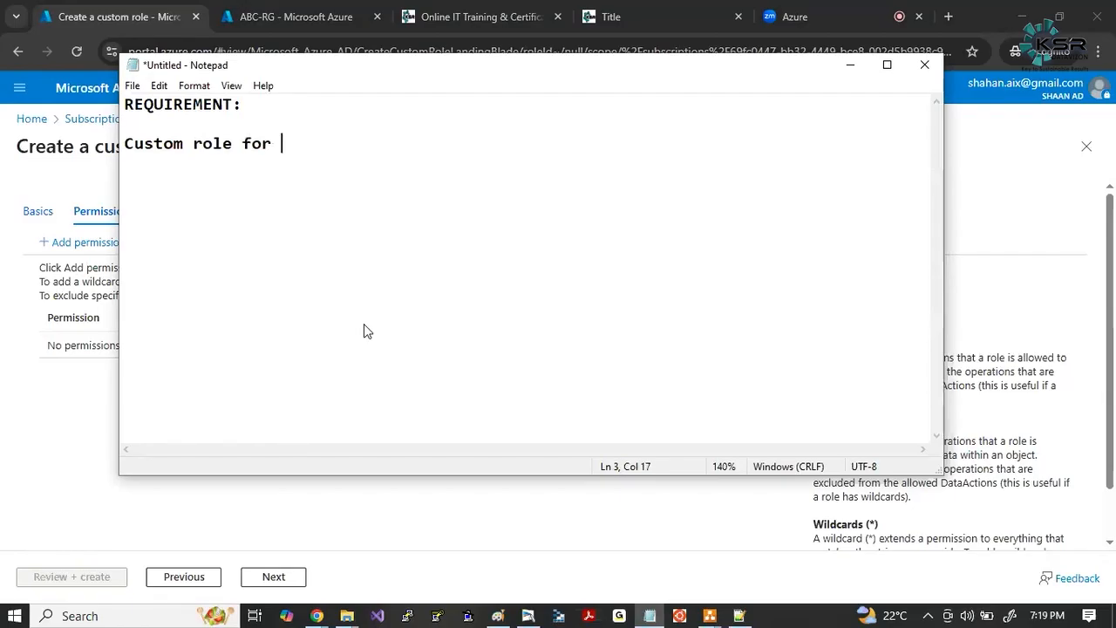
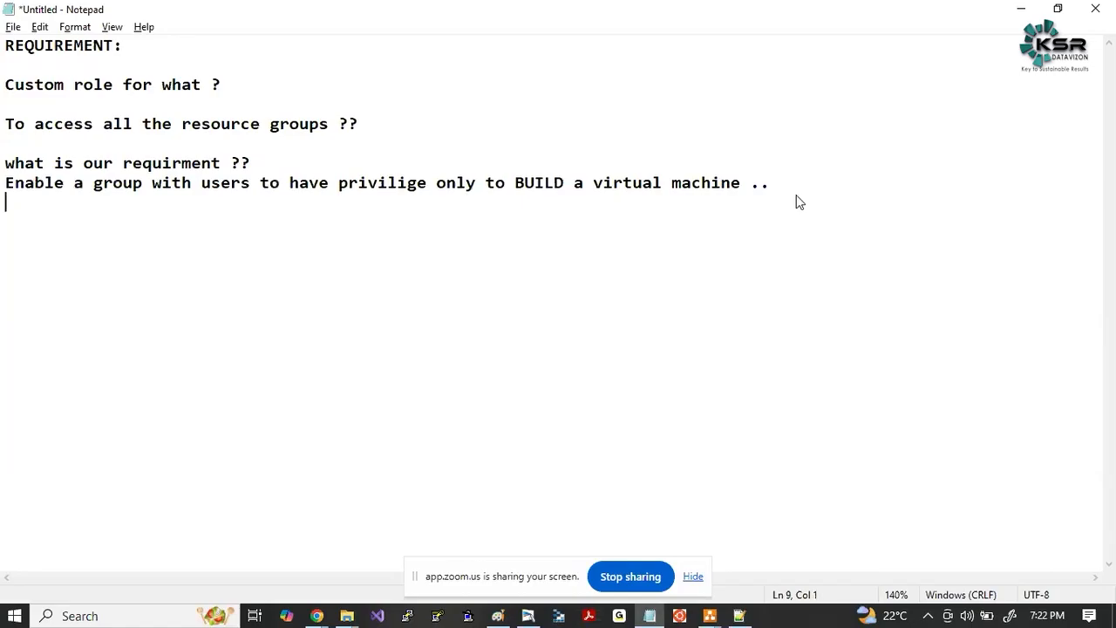
# Step: Add the line 'Achieve it with the help of custom roles' to the notes, then bring up the Paint scope sketch
pyautogui.write('Achieve w')
pyautogui.press('BackSpace')
pyautogui.write('i')
pyautogui.press('BackSpace')
pyautogui.write('t ')
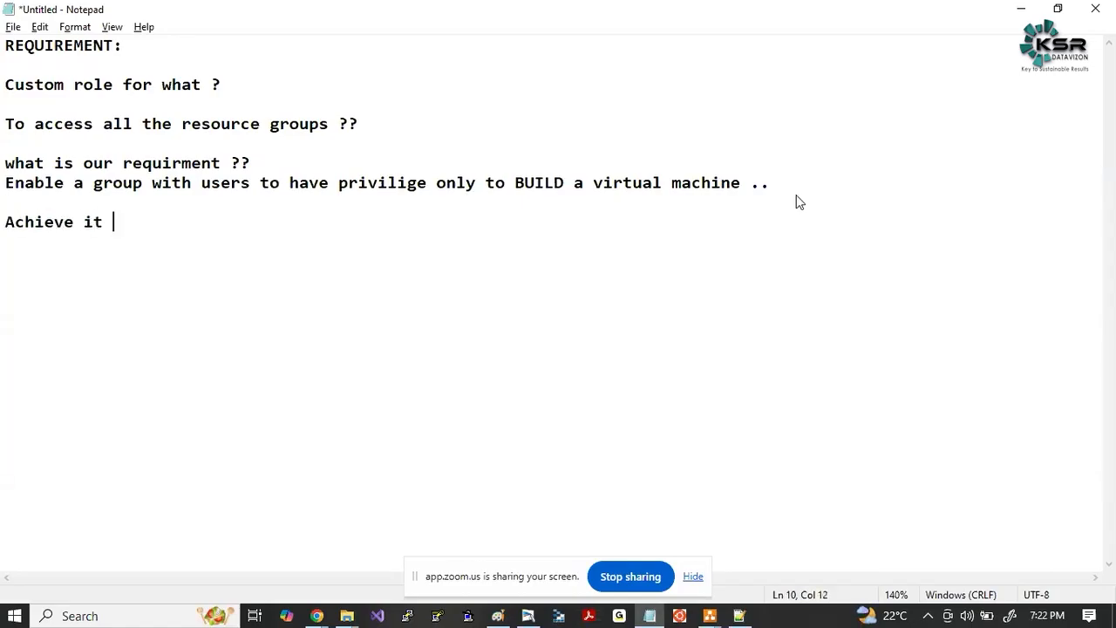
pyautogui.write('with the helpf')
pyautogui.press('BackSpace')
pyautogui.press('BackSpace')
pyautogui.press('BackSpace')
pyautogui.write('p  ')
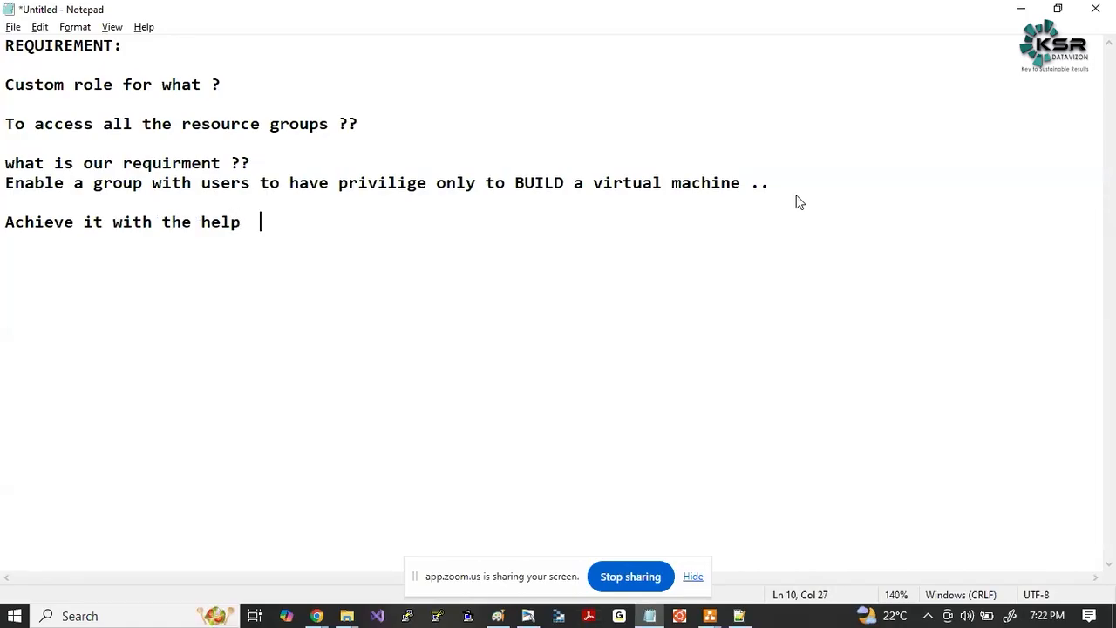
pyautogui.write('of custom roles')
pyautogui.press('Return')
pyautogui.press('Return')
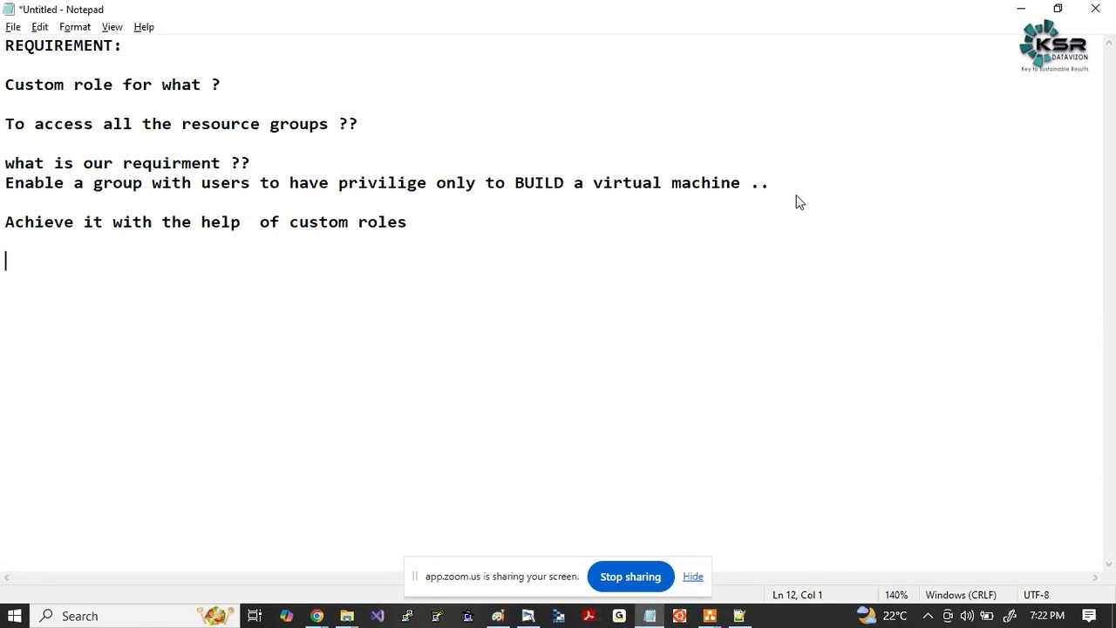
pyautogui.hotkey('alt', 'Tab')
pyautogui.press('Tab')
pyautogui.press('Tab')
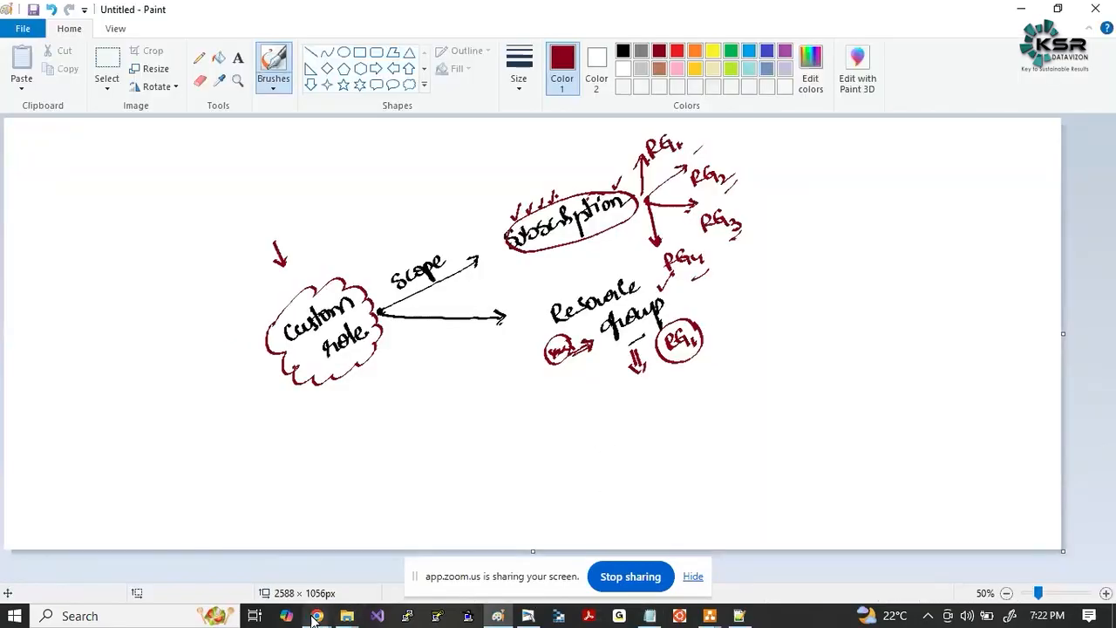
# Step: Return to the Create a custom role wizard in Chrome and open Add permissions
pyautogui.moveTo(314, 617)
pyautogui.click(324, 555)
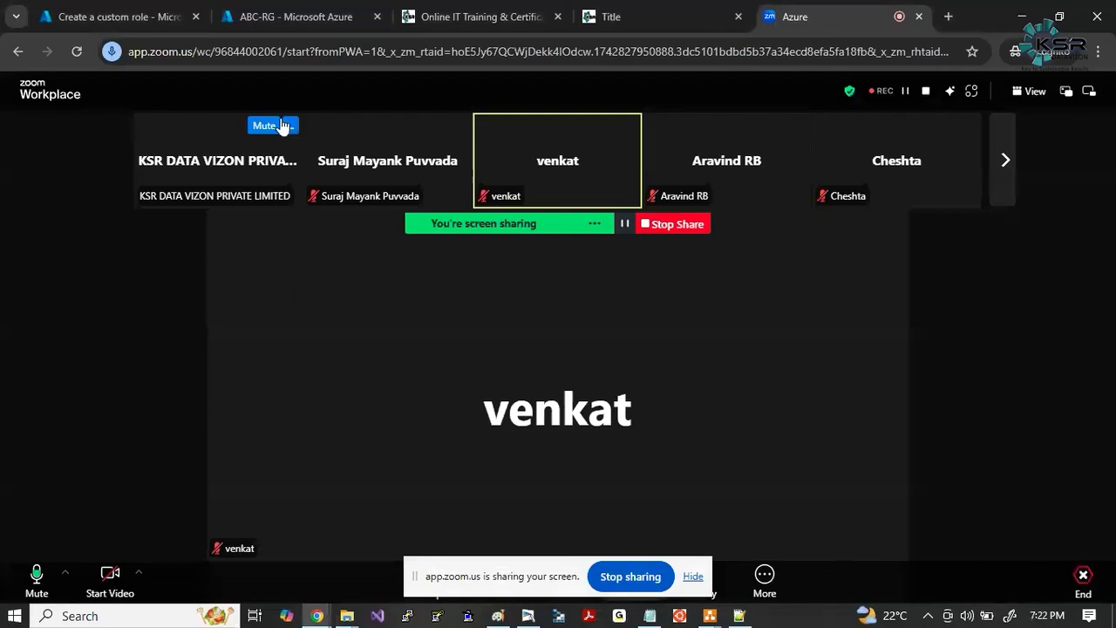
pyautogui.click(115, 24)
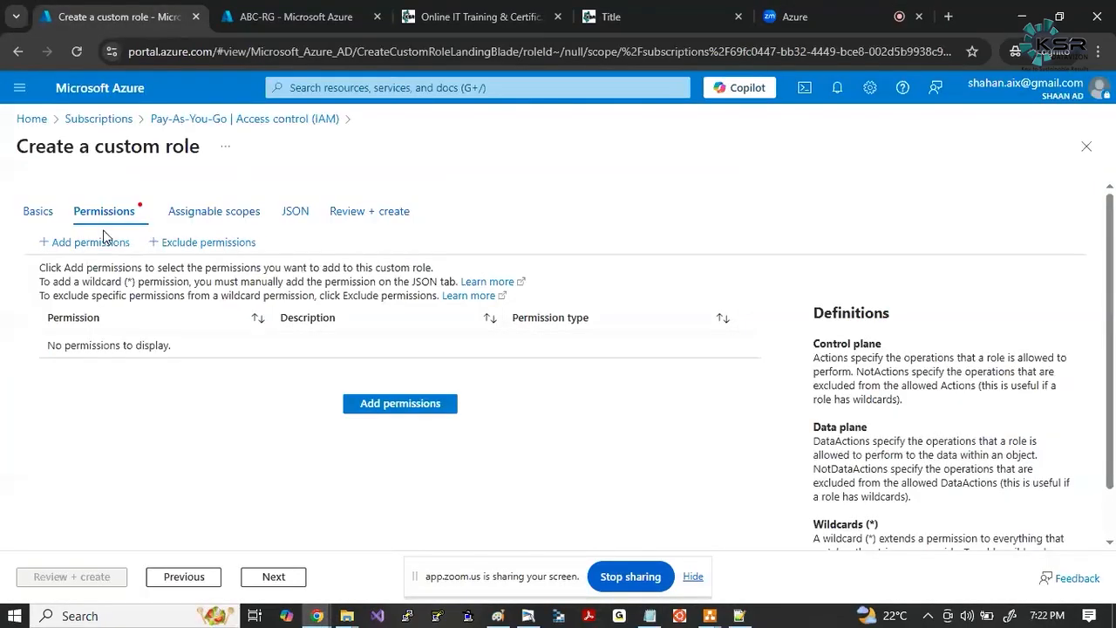
pyautogui.click(375, 410)
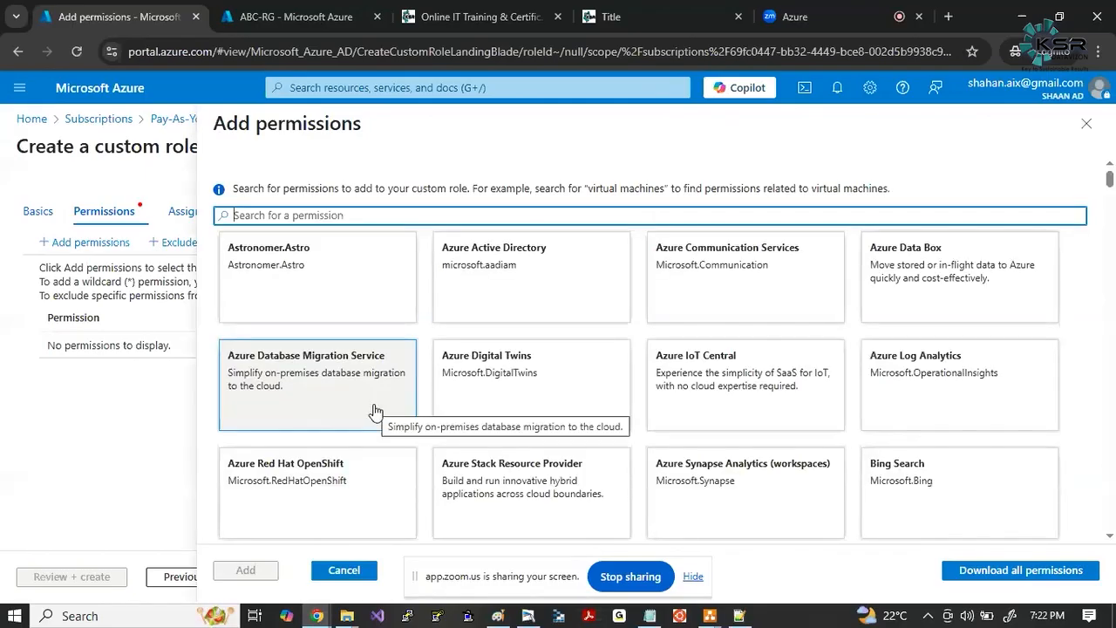
# Step: Scroll through the resource provider tiles and focus the permission search box
pyautogui.scroll(-10, 436, 424)
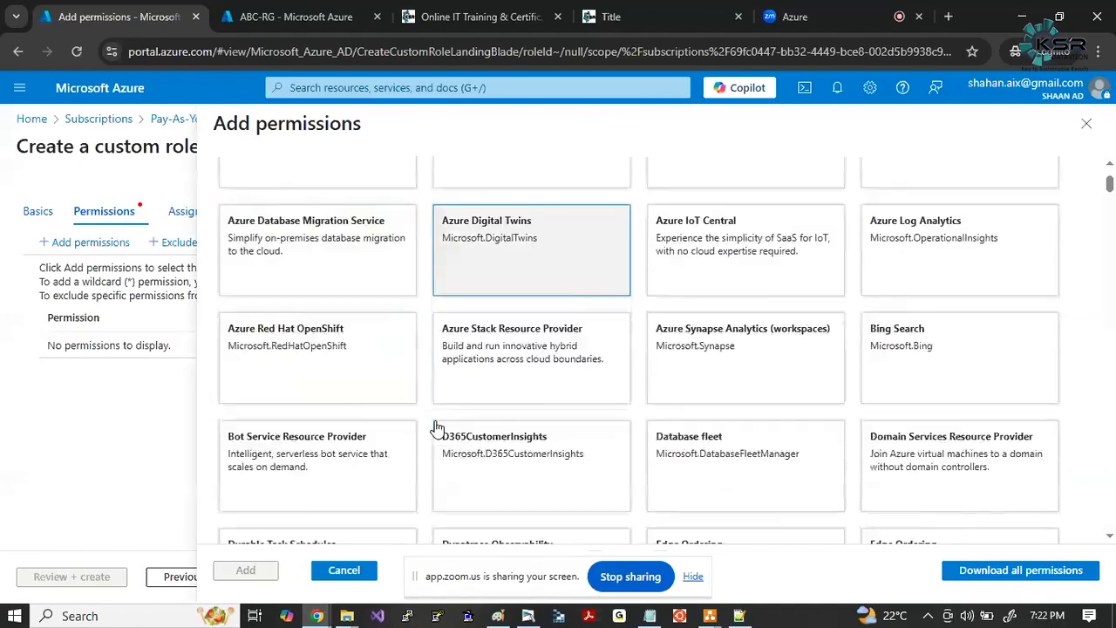
pyautogui.scroll(10, 437, 428)
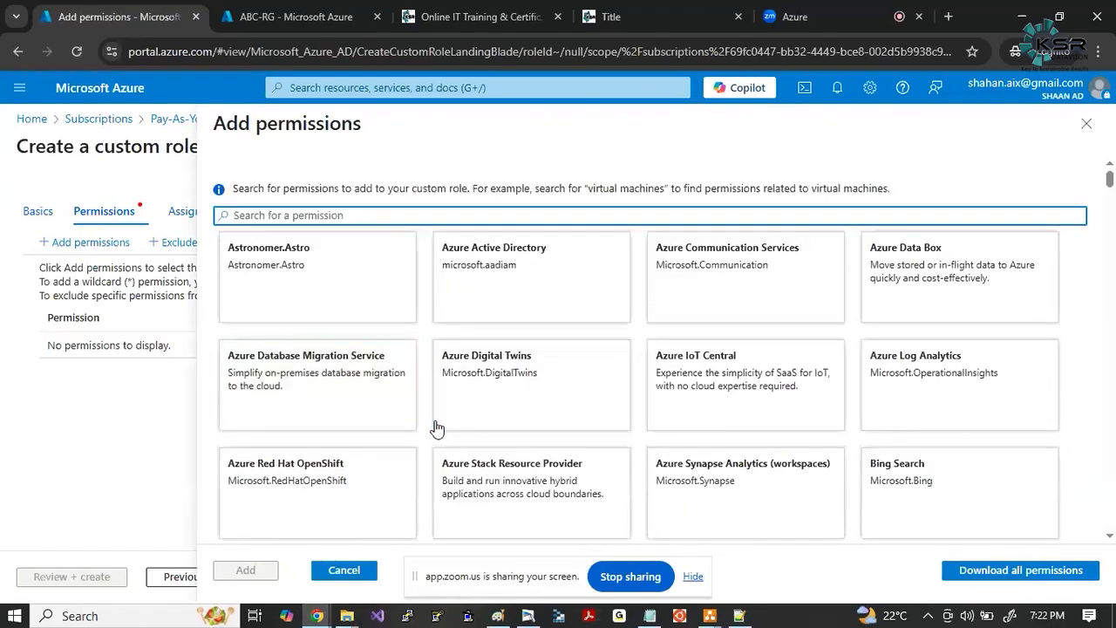
pyautogui.scroll(-3, 414, 378)
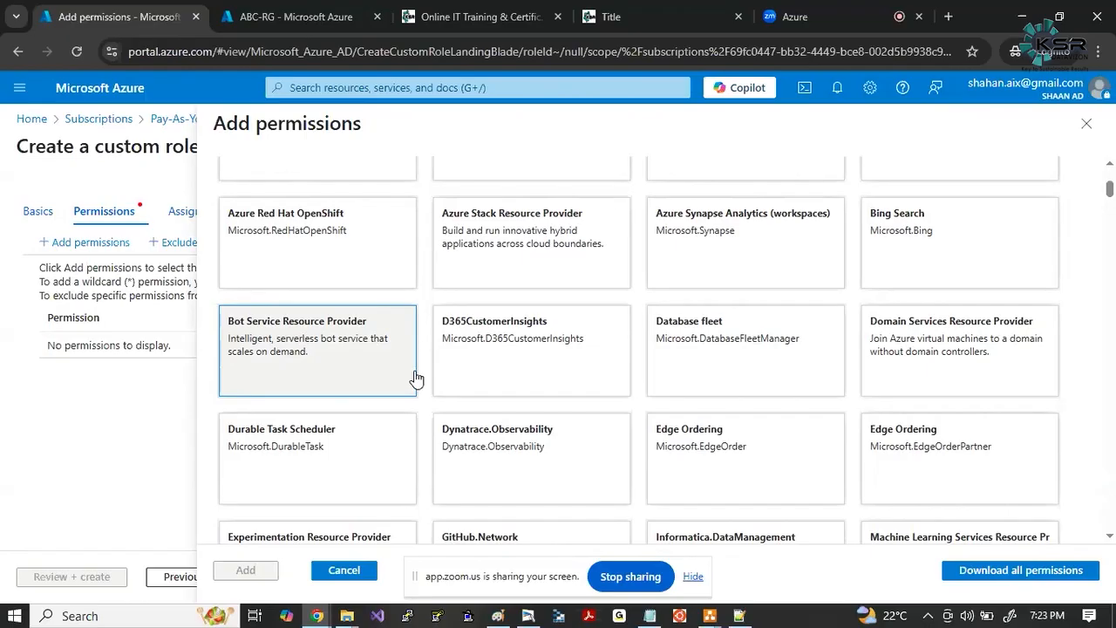
pyautogui.scroll(5, 415, 379)
pyautogui.click(287, 216)
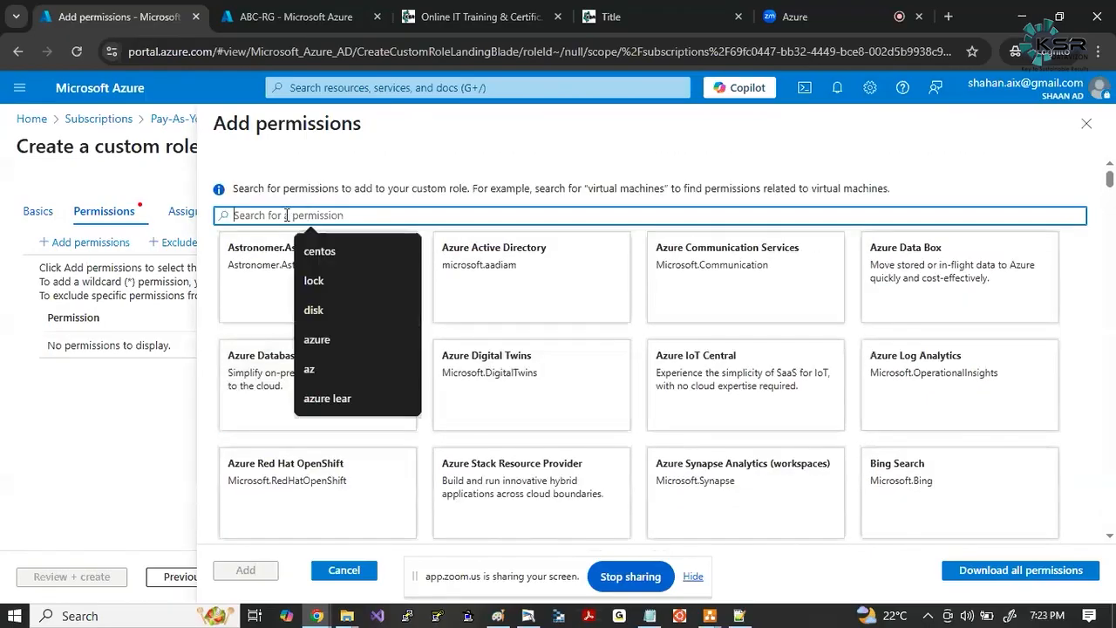
pyautogui.moveTo(1109, 187); pyautogui.dragTo(1109, 427)
pyautogui.scroll(-15, 1086, 453)
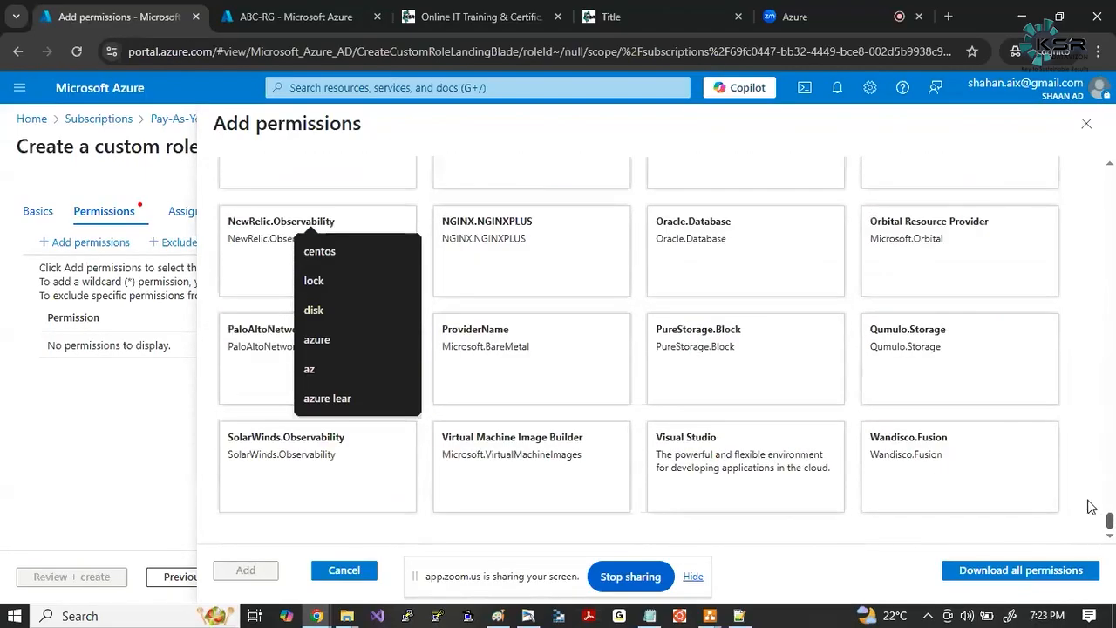
pyautogui.scroll(20, 1087, 505)
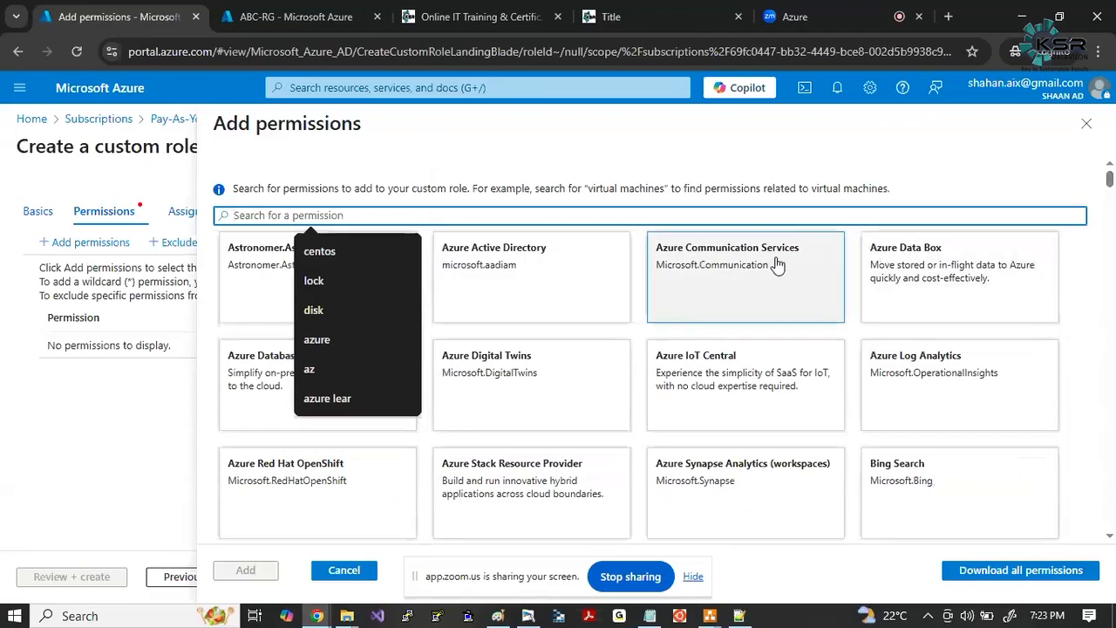
pyautogui.click(553, 211)
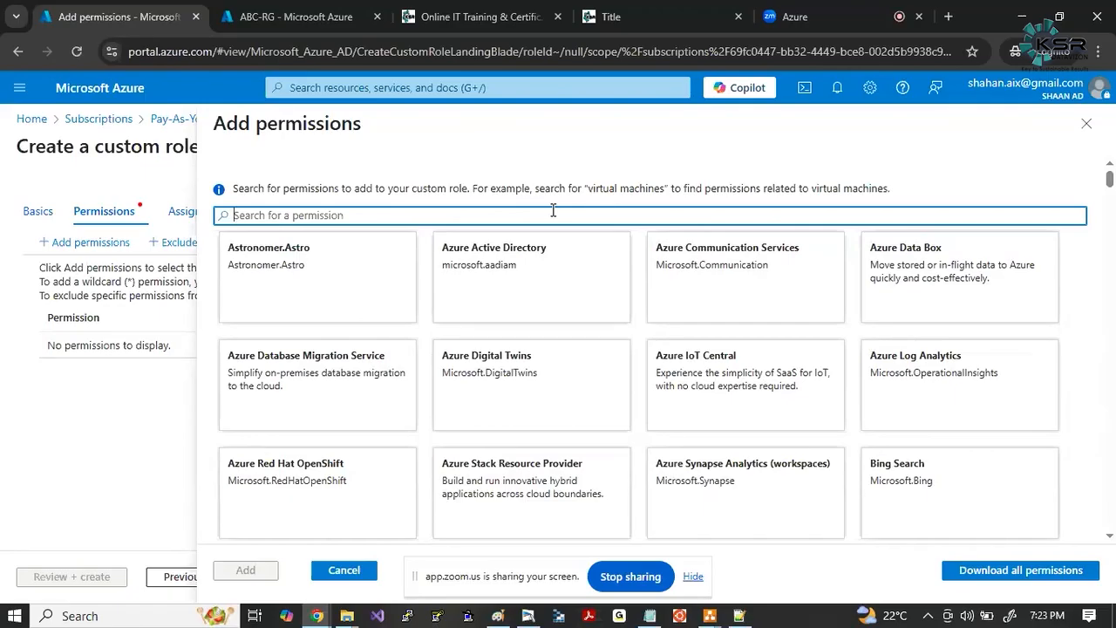
# Step: Search permissions for 'virtualmachine' and browse the filtered compute providers like Microsoft Compute
pyautogui.write('virtual')
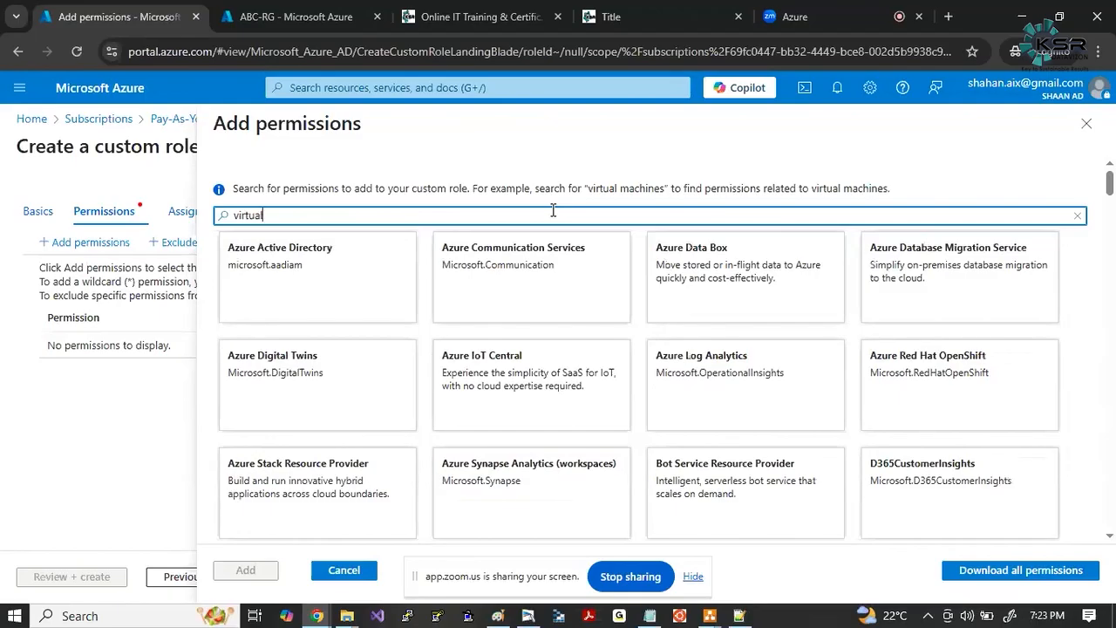
pyautogui.write('machine')
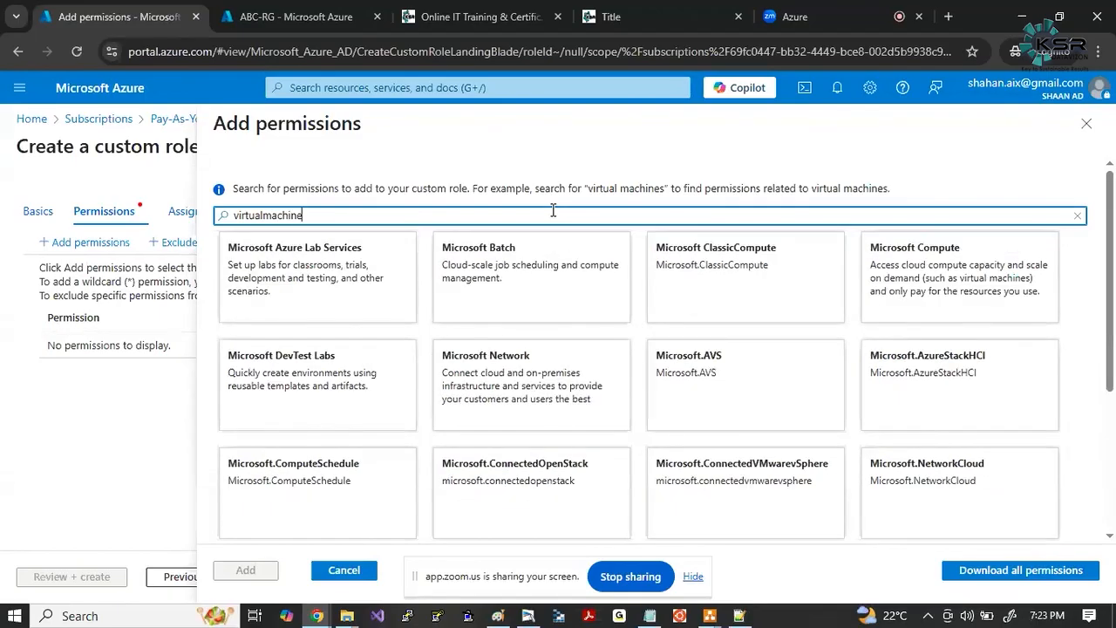
pyautogui.scroll(-3, 451, 451)
pyautogui.scroll(3, 452, 451)
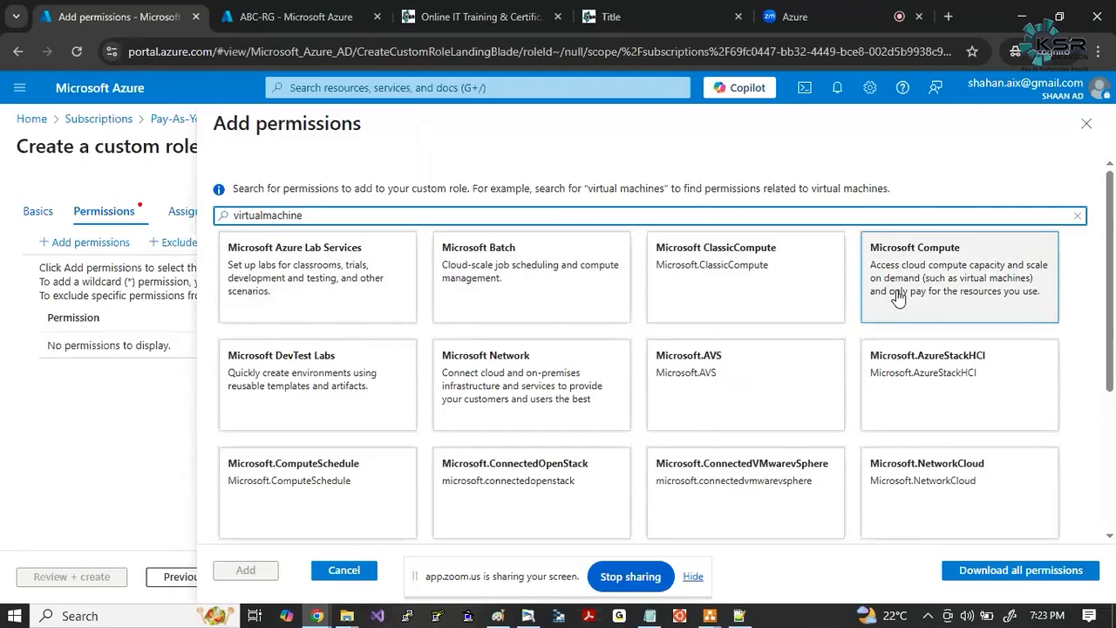
pyautogui.scroll(-3, 931, 406)
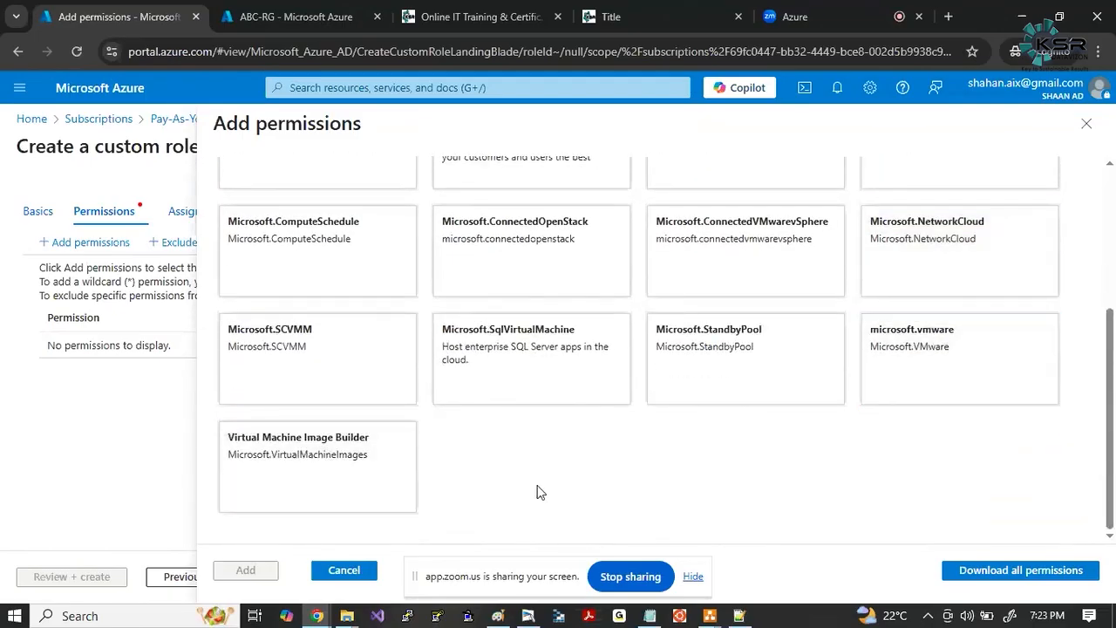
pyautogui.scroll(3, 613, 471)
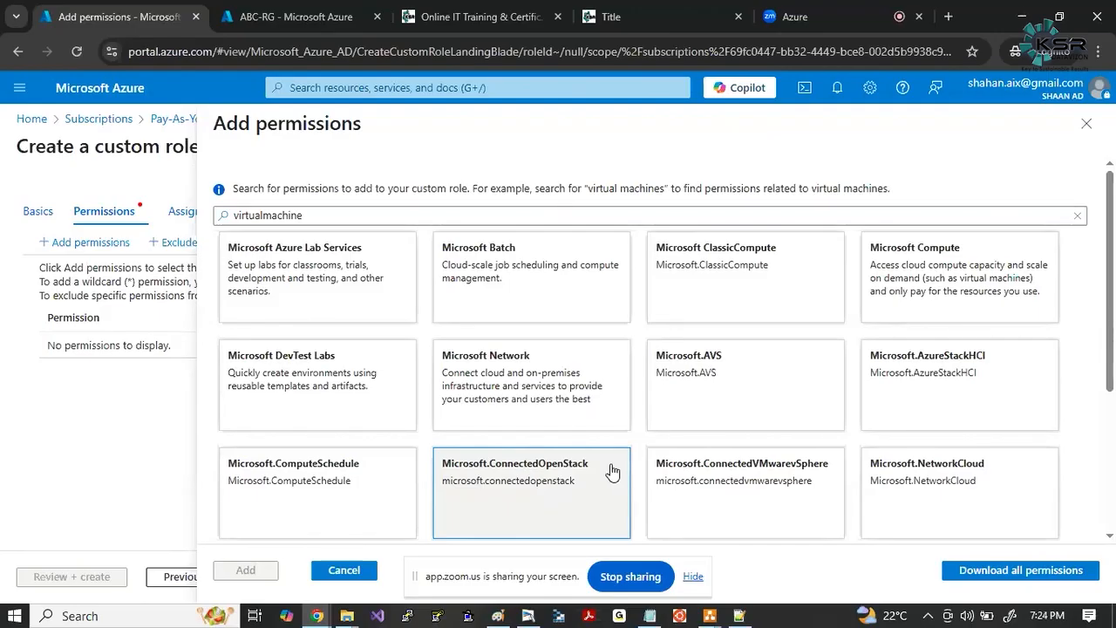
# Step: Capture the lower part of the permissions panel and mark it with a red rectangle, then cancel
pyautogui.press('Print')
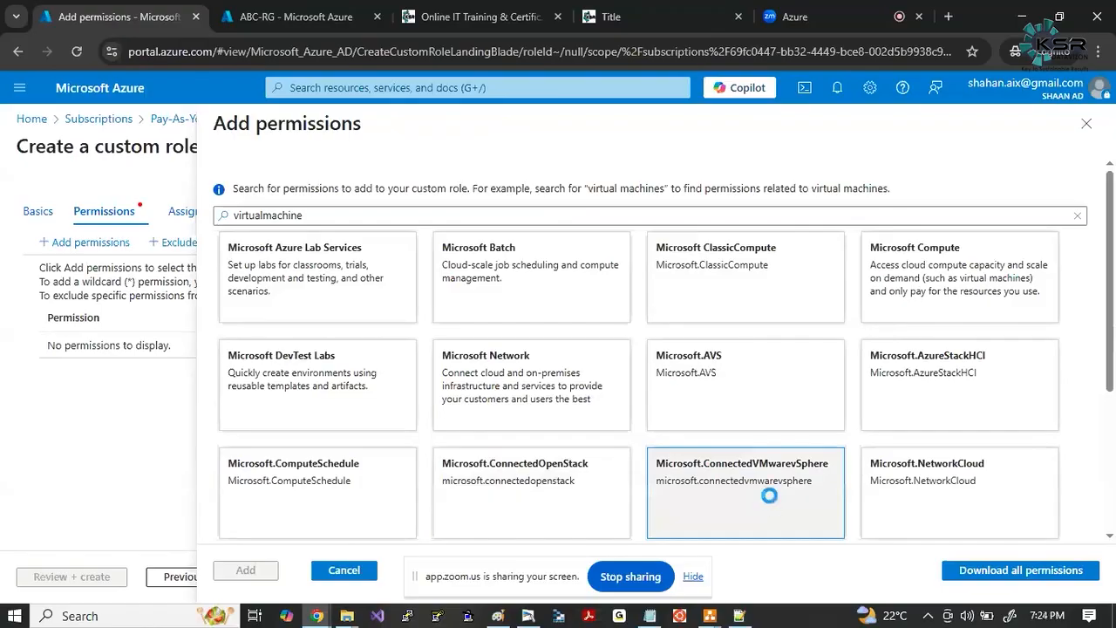
pyautogui.moveTo(544, 335); pyautogui.dragTo(1101, 597)
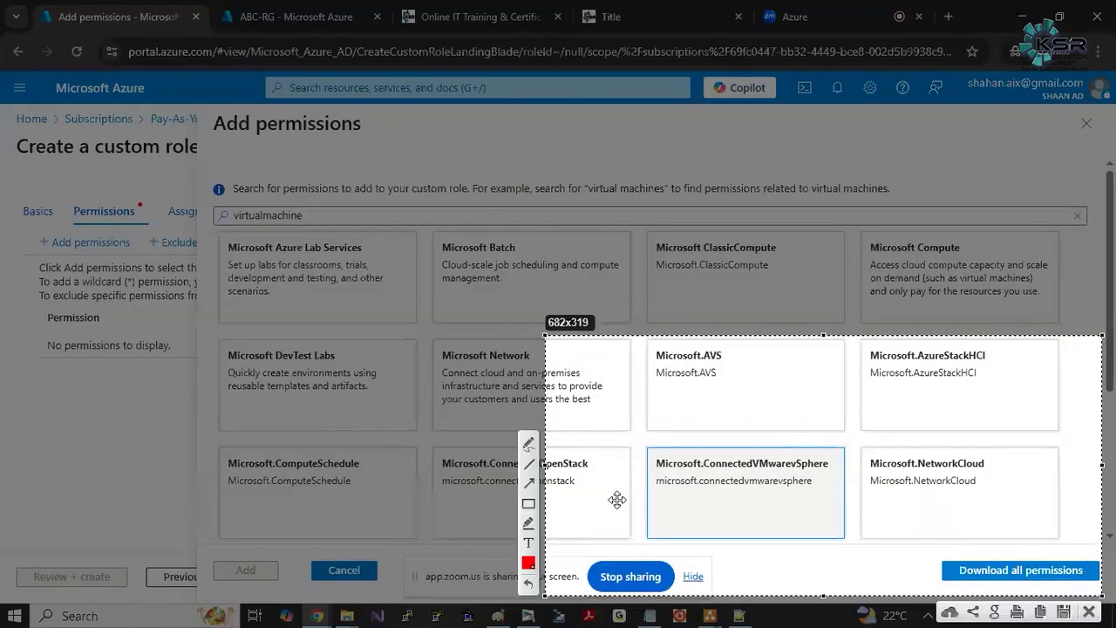
pyautogui.click(528, 505)
pyautogui.moveTo(931, 552)
pyautogui.mouseDown()
pyautogui.moveTo(1016, 590)
pyautogui.moveTo(1100, 596)
pyautogui.mouseUp()
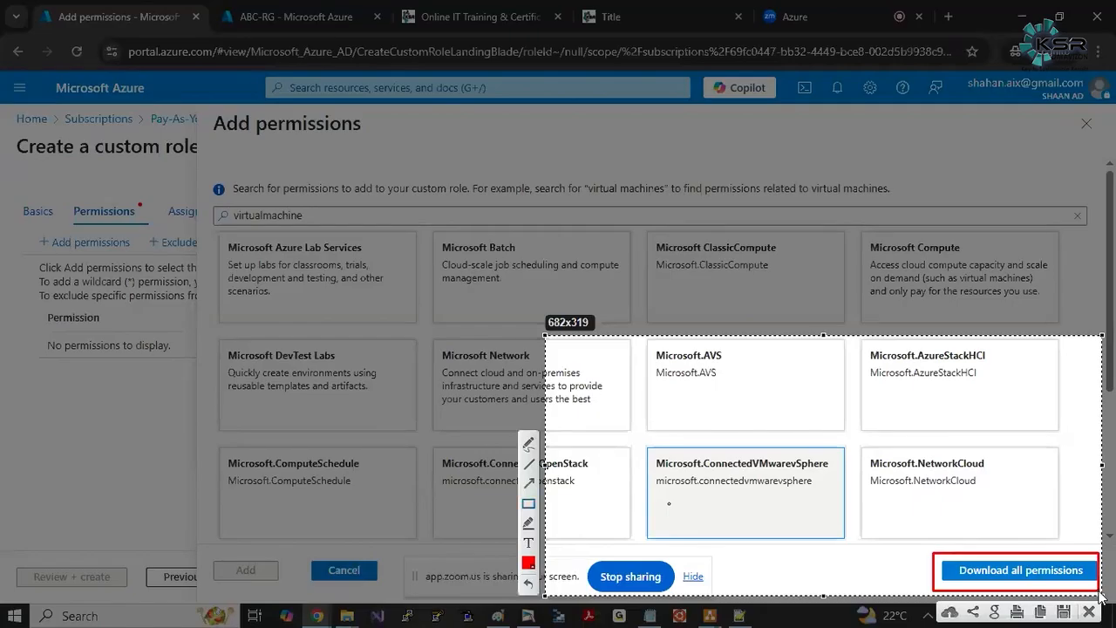
pyautogui.press('Escape')
# Step: Download all permissions to the Desktop as ksr-azure-permissions.csv
pyautogui.click(405, 410)
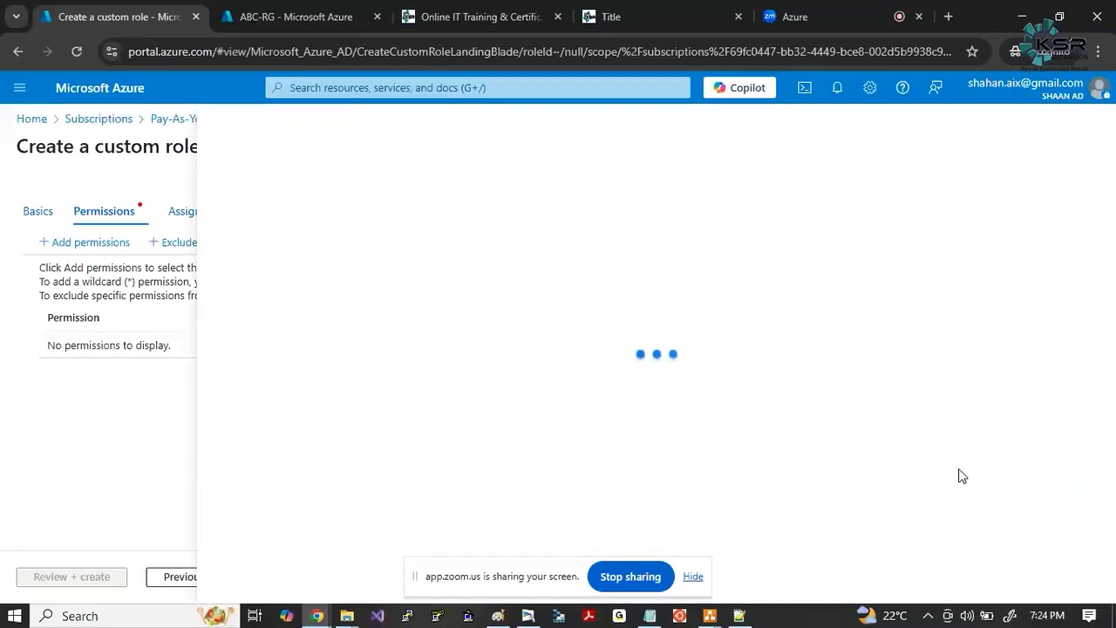
pyautogui.scroll(-5, 854, 515)
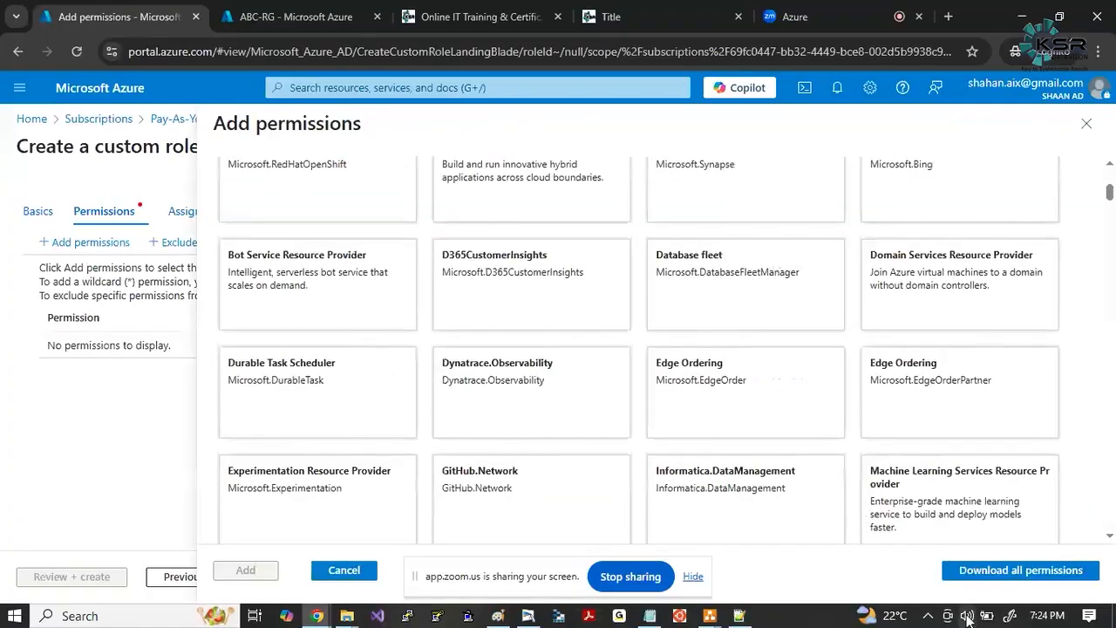
pyautogui.click(997, 571)
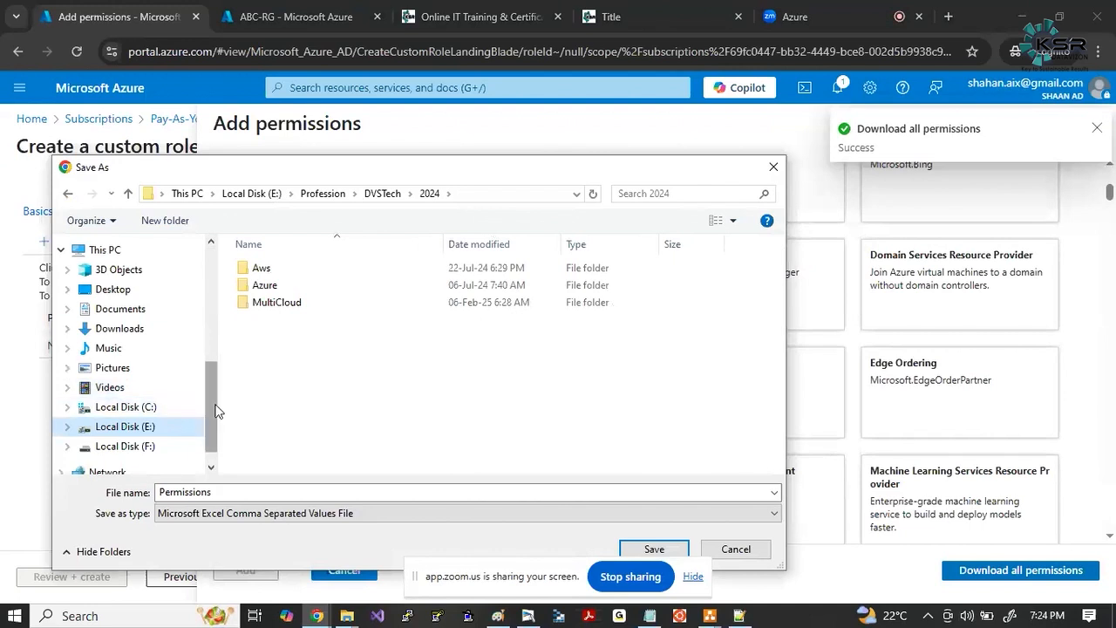
pyautogui.scroll(5, 210, 405)
pyautogui.click(106, 275)
pyautogui.doubleClick(228, 492)
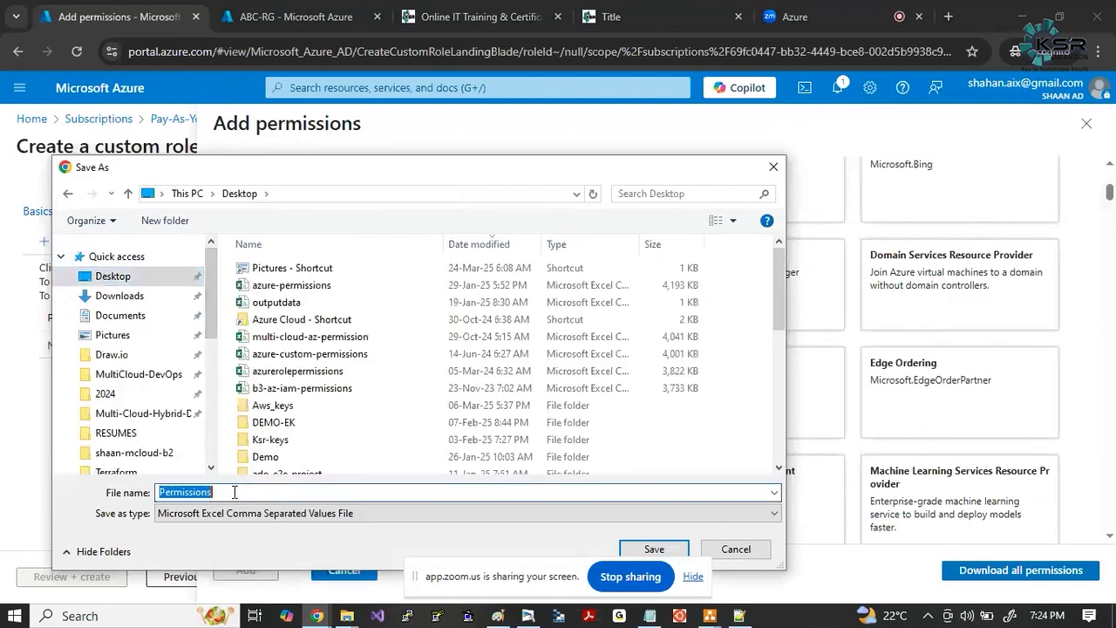
pyautogui.write('ksr-azure')
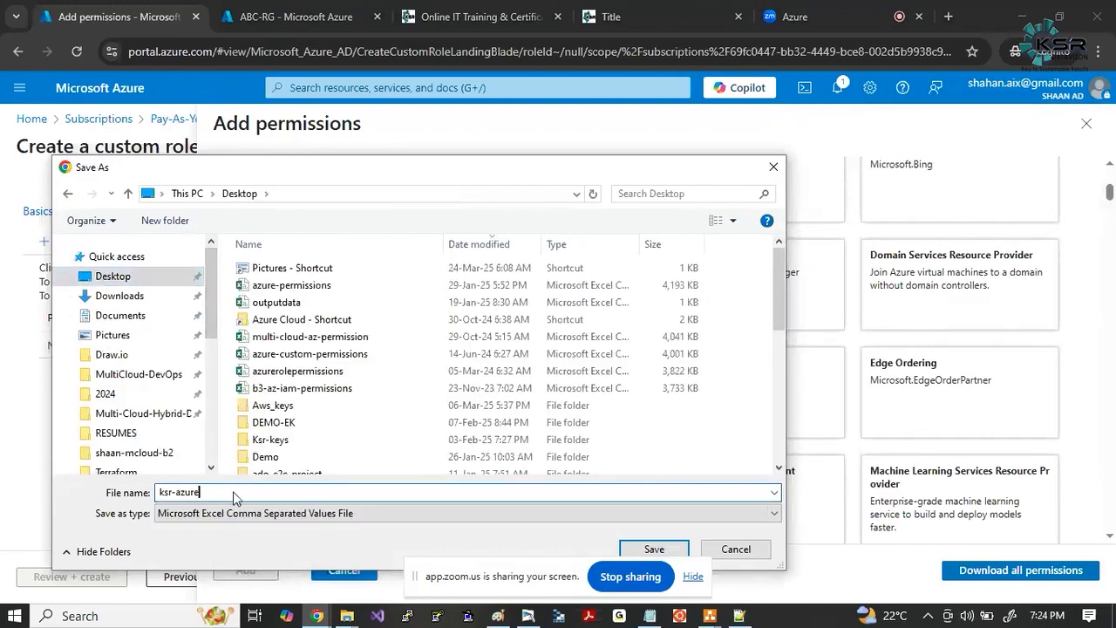
pyautogui.write('-permissions')
pyautogui.press('Return')
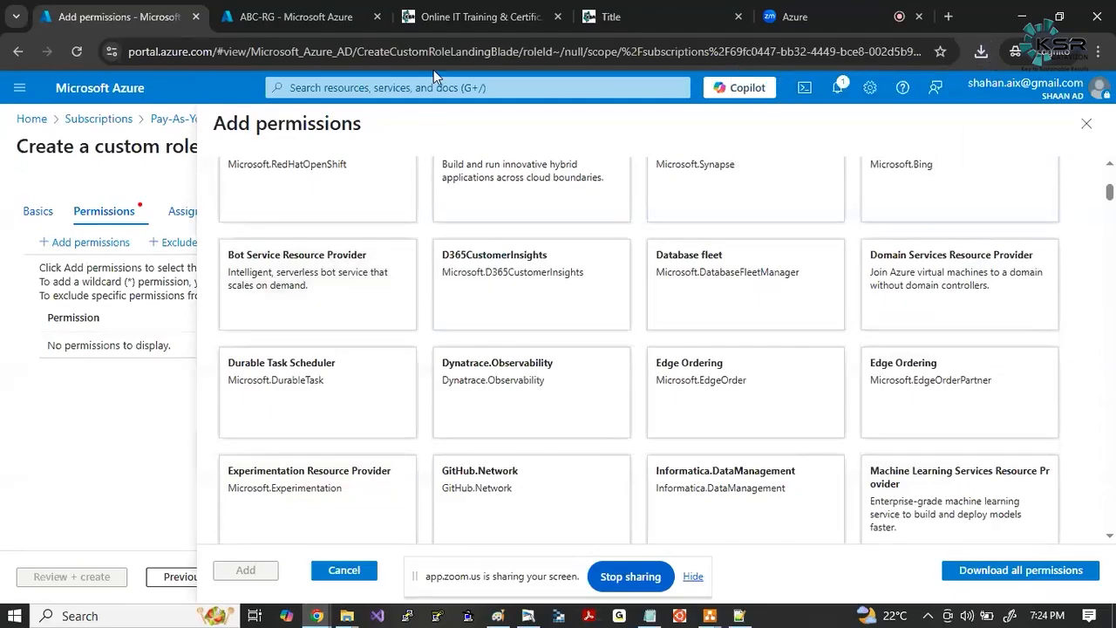
# Step: Go to Virtual machines, discard the custom role edits, and start creating an Azure virtual machine
pyautogui.click(345, 89)
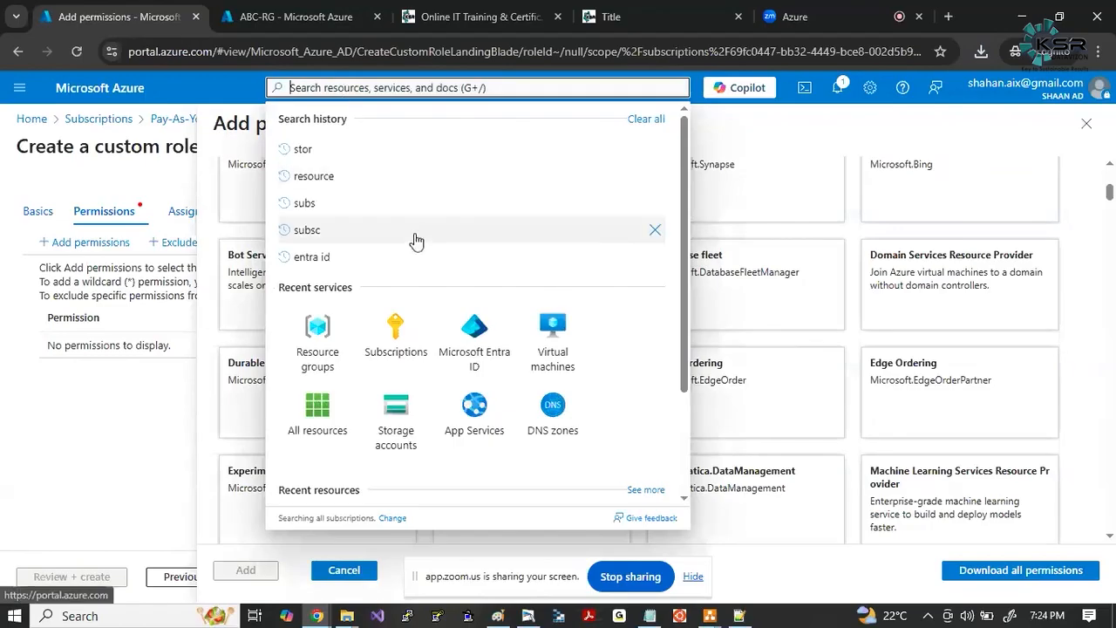
pyautogui.click(548, 335)
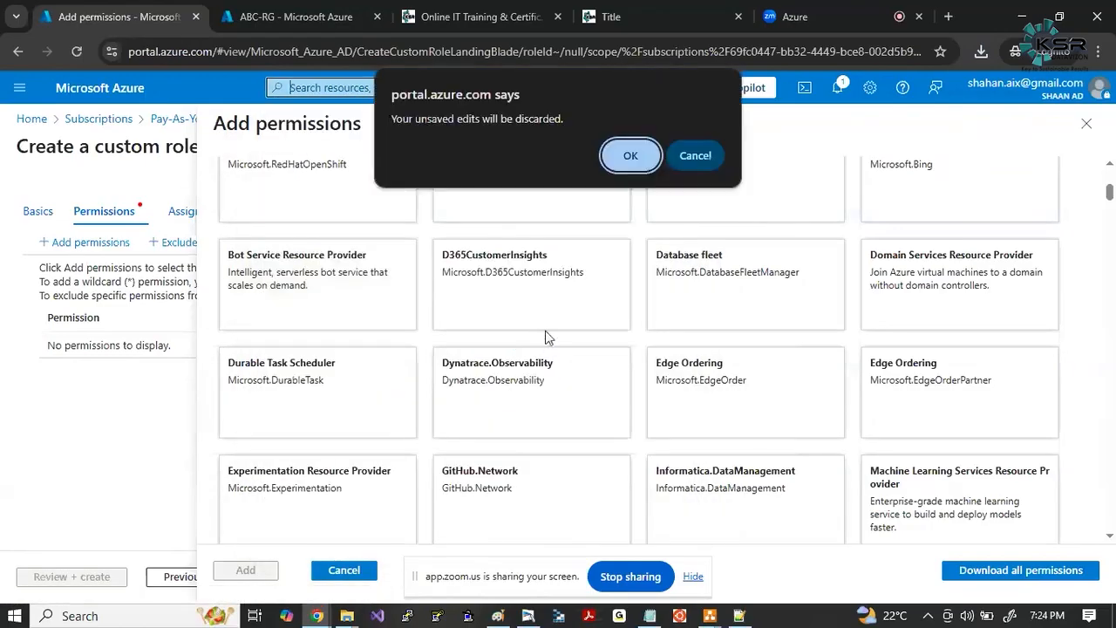
pyautogui.click(630, 157)
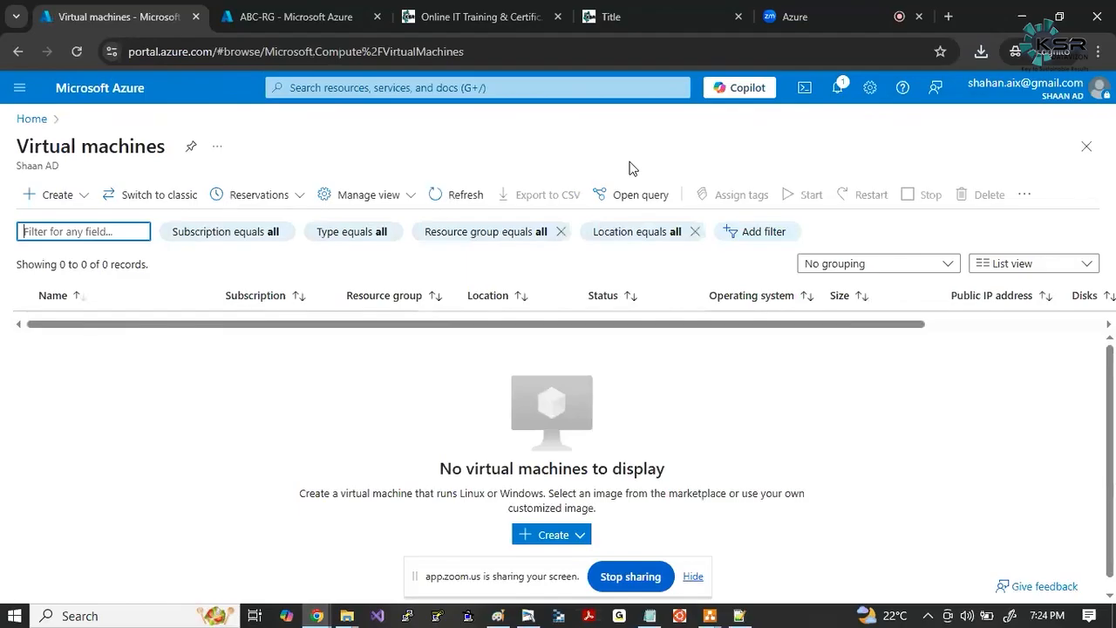
pyautogui.click(79, 195)
pyautogui.click(99, 229)
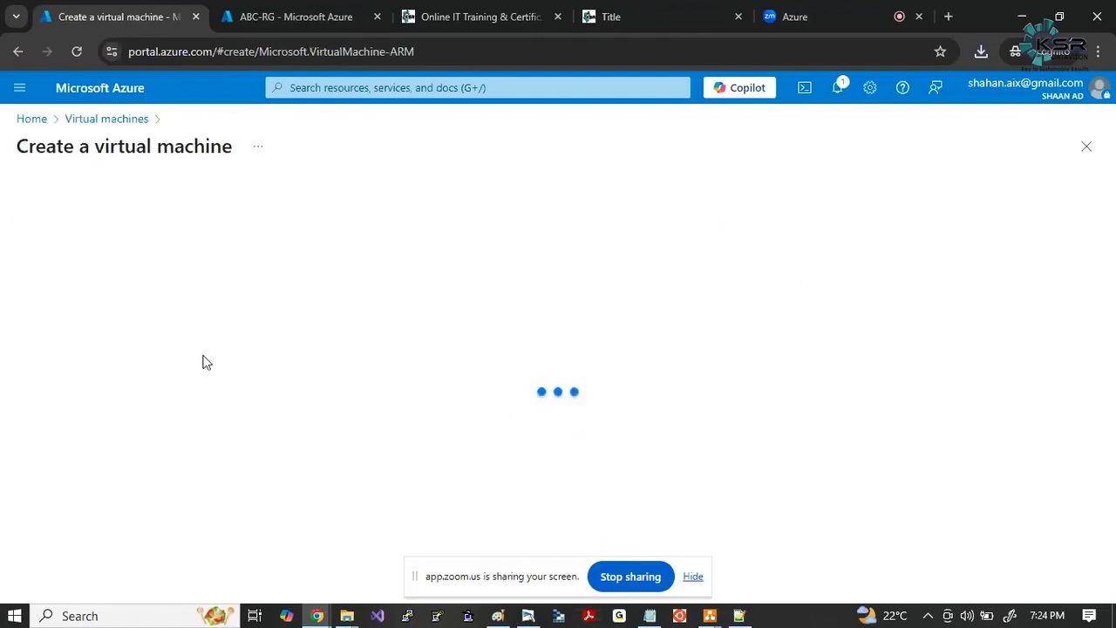
# Step: Select resource group KSR-BATCH1-RG1 and name the VM MYTEST-SERVER
pyautogui.click(273, 426)
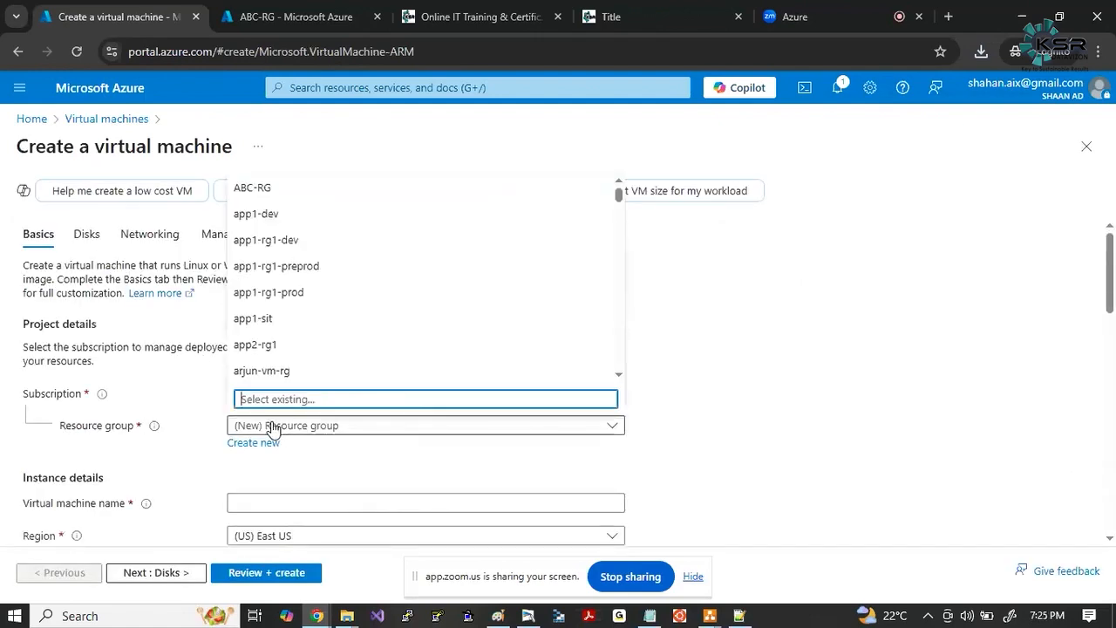
pyautogui.write('ksr')
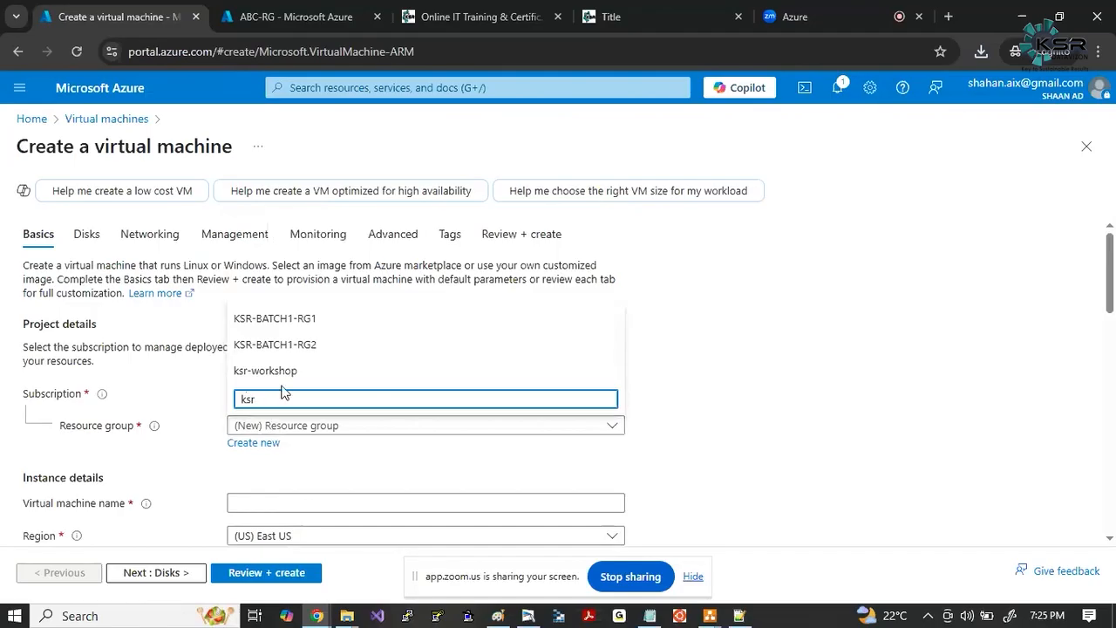
pyautogui.click(265, 319)
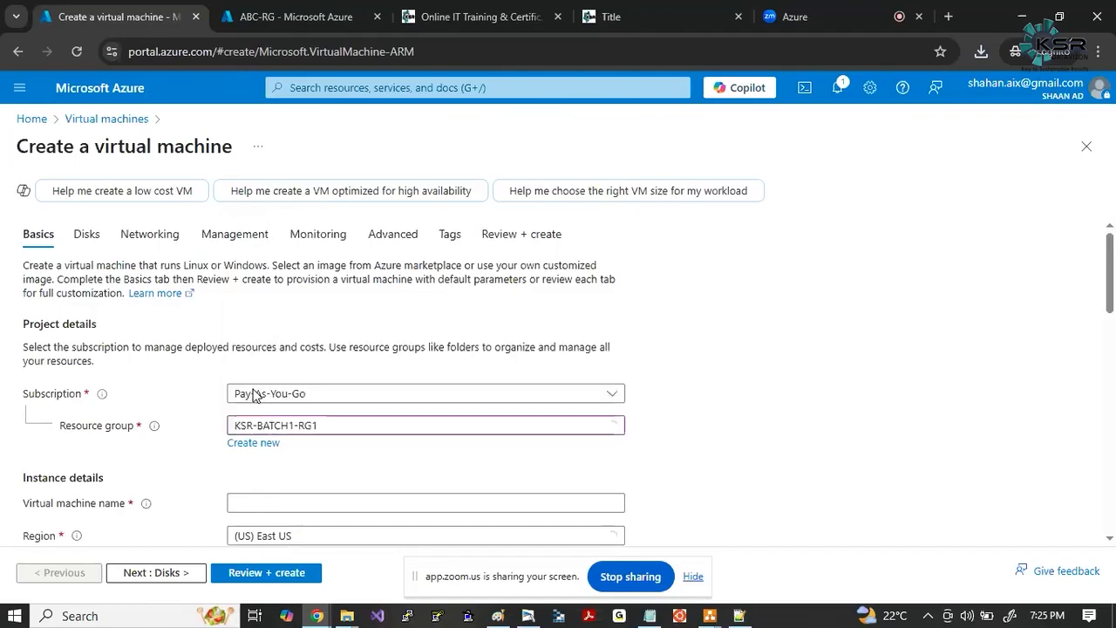
pyautogui.scroll(-1, 250, 386)
pyautogui.click(250, 385)
pyautogui.write('MYTEST=S')
pyautogui.press('BackSpace')
pyautogui.press('BackSpace')
pyautogui.write('--SERV')
pyautogui.press('BackSpace')
pyautogui.press('BackSpace')
pyautogui.press('BackSpace')
pyautogui.press('BackSpace')
pyautogui.press('BackSpace')
pyautogui.write('ERVER')
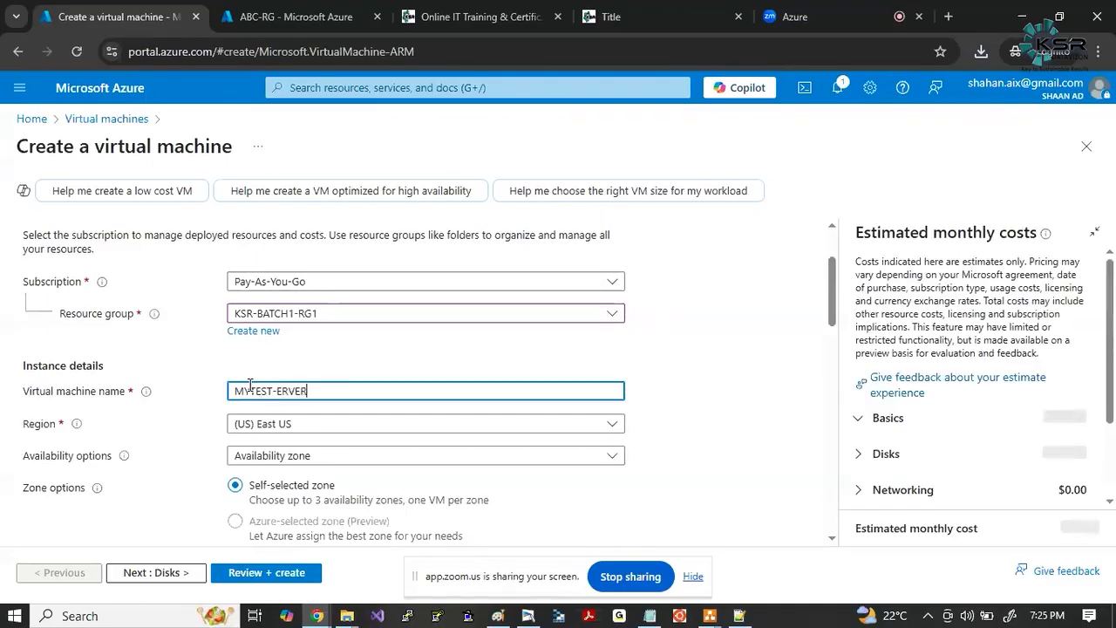
pyautogui.click(278, 391)
pyautogui.write('S')
# Step: Use password authentication and enter an admin username and password
pyautogui.scroll(-1, 289, 429)
pyautogui.scroll(-4, 289, 428)
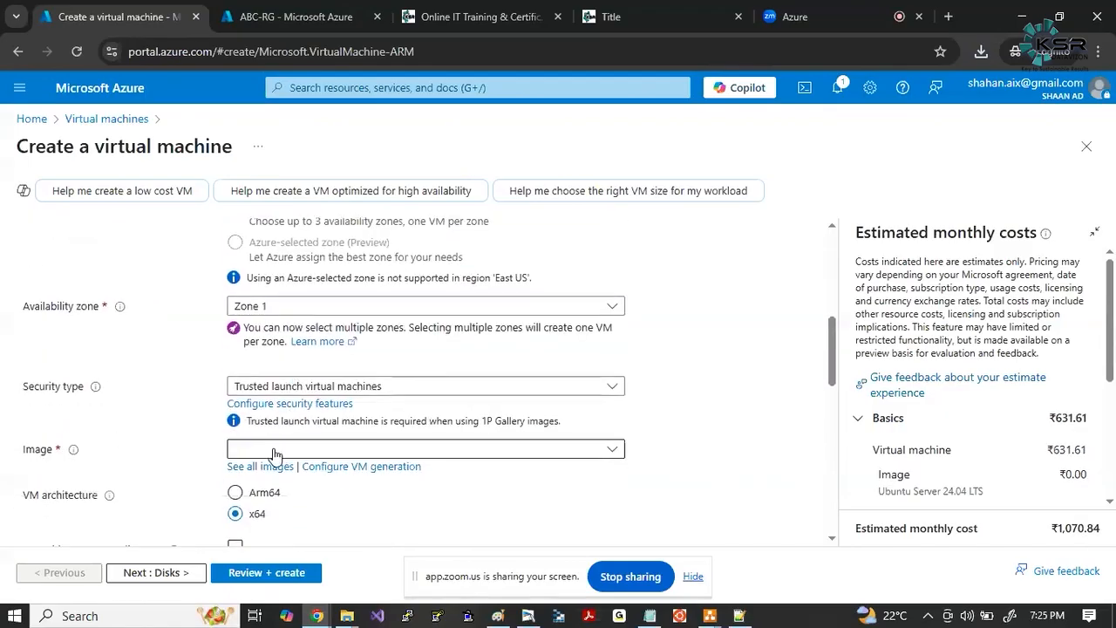
pyautogui.scroll(-3, 287, 458)
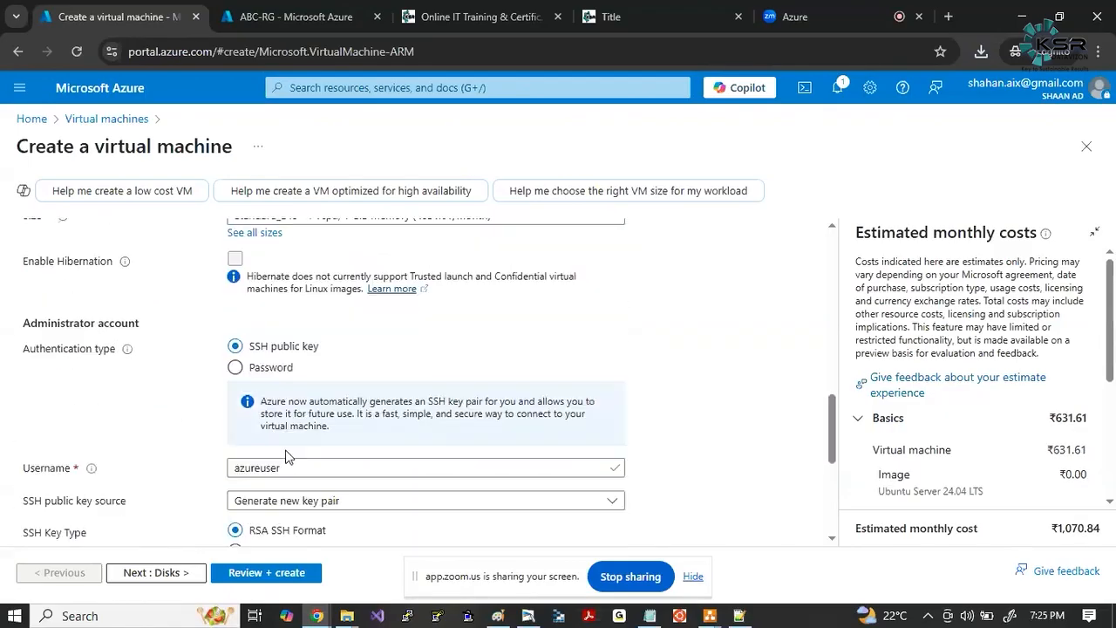
pyautogui.click(234, 352)
pyautogui.click(278, 389)
pyautogui.write('shay')
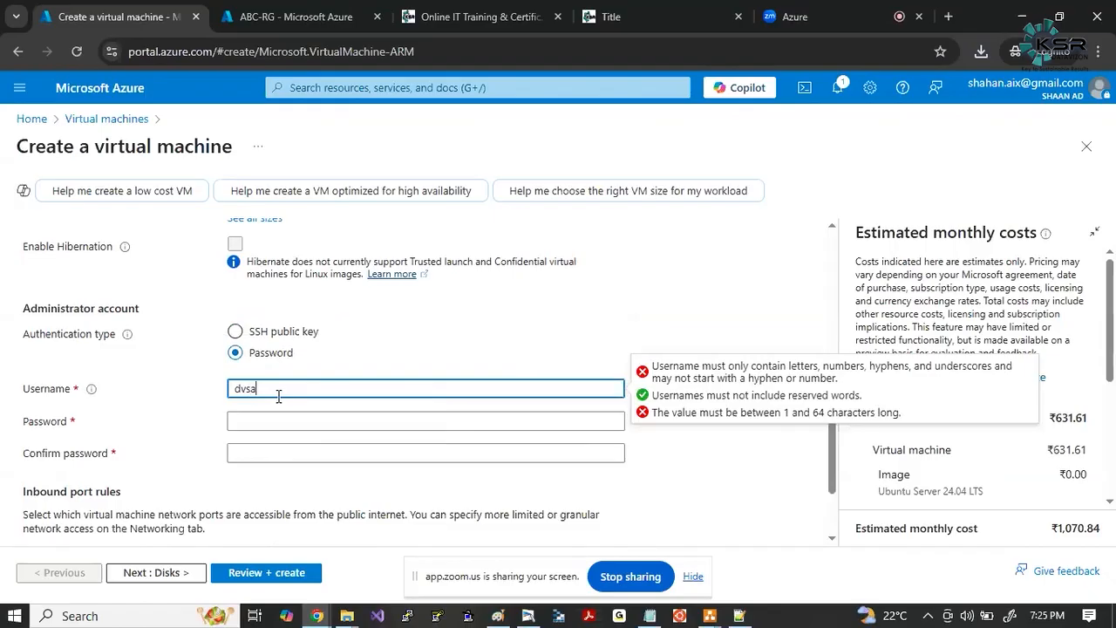
pyautogui.press('BackSpace')
pyautogui.press('BackSpace')
pyautogui.press('BackSpace')
pyautogui.press('BackSpace')
pyautogui.write('ksr')
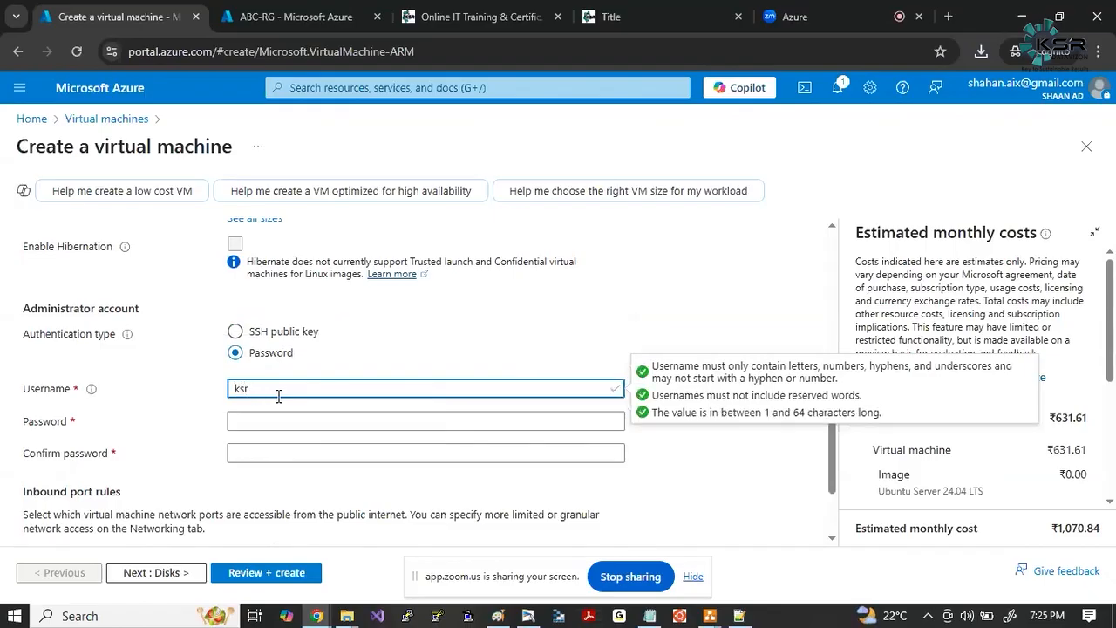
pyautogui.write('admin')
pyautogui.press('Tab')
pyautogui.write('Ksr')
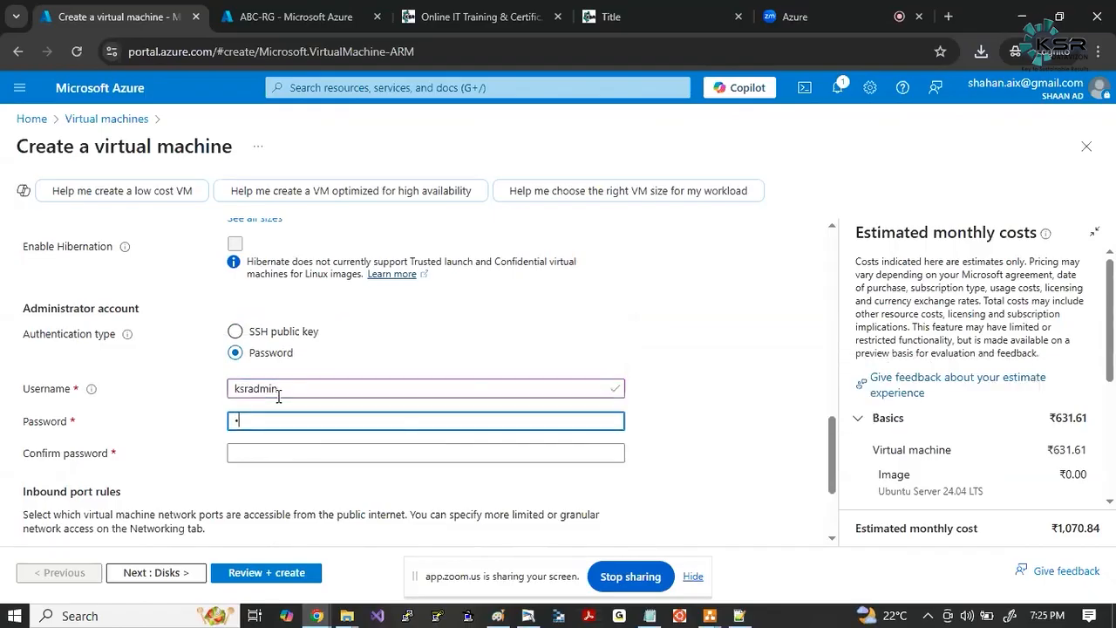
pyautogui.write('•••••••••')
pyautogui.write('•••••••')
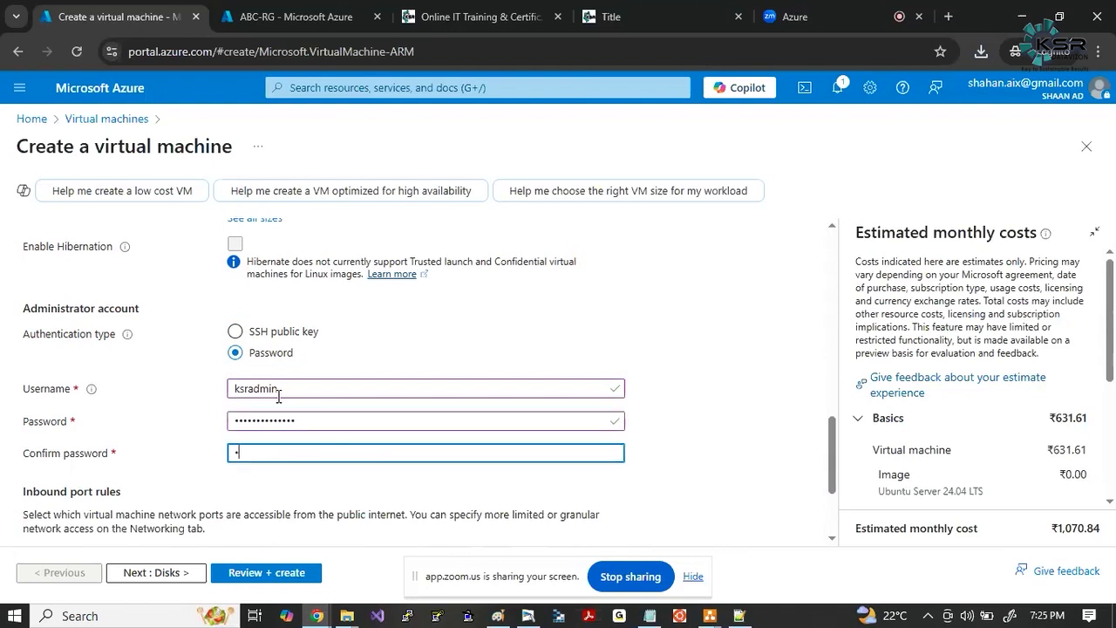
pyautogui.write('•••••••')
# Step: Allow inbound HTTP (80) alongside SSH (22) and run Review + create validation
pyautogui.scroll(-2, 279, 397)
pyautogui.click(260, 455)
pyautogui.click(241, 477)
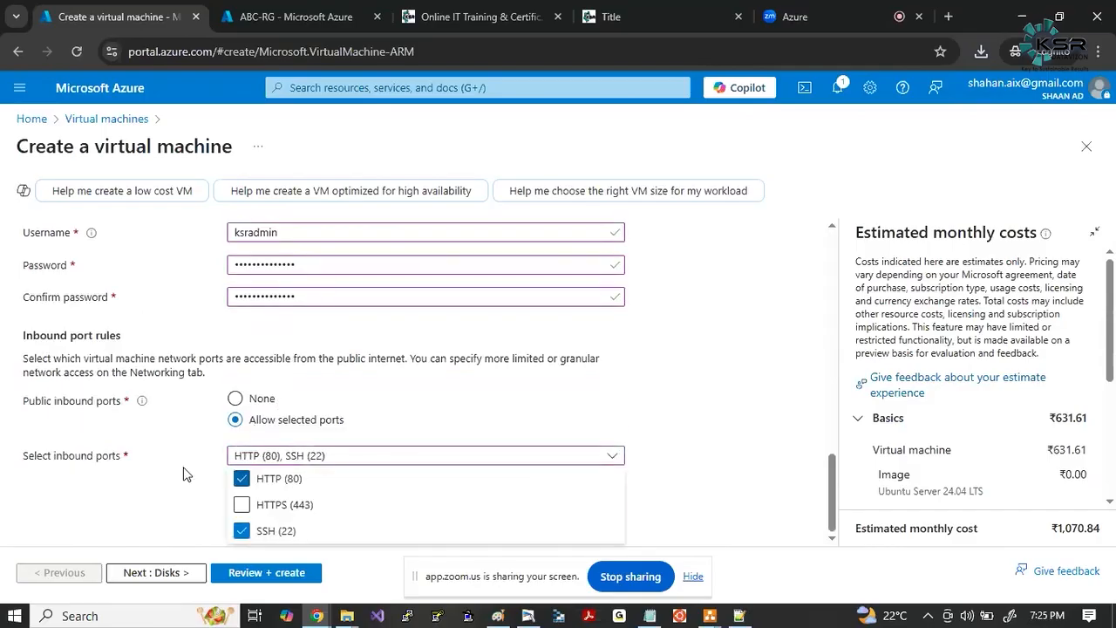
pyautogui.click(183, 473)
pyautogui.click(272, 571)
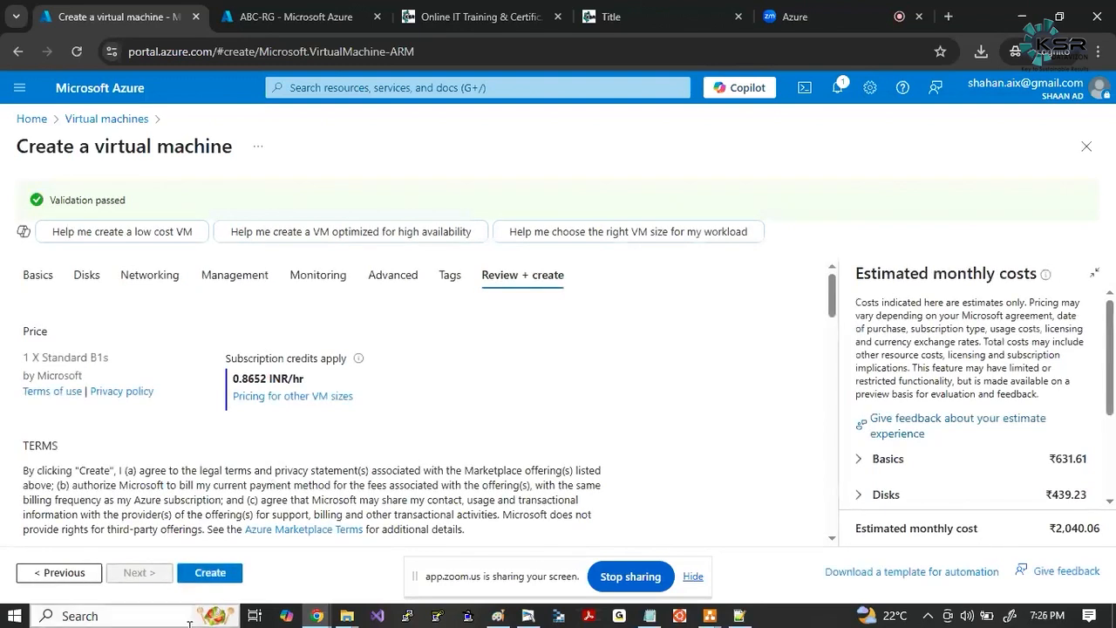
# Step: Create the Ubuntu 24.04 virtual machine and let its deployment run to completion
pyautogui.click(202, 577)
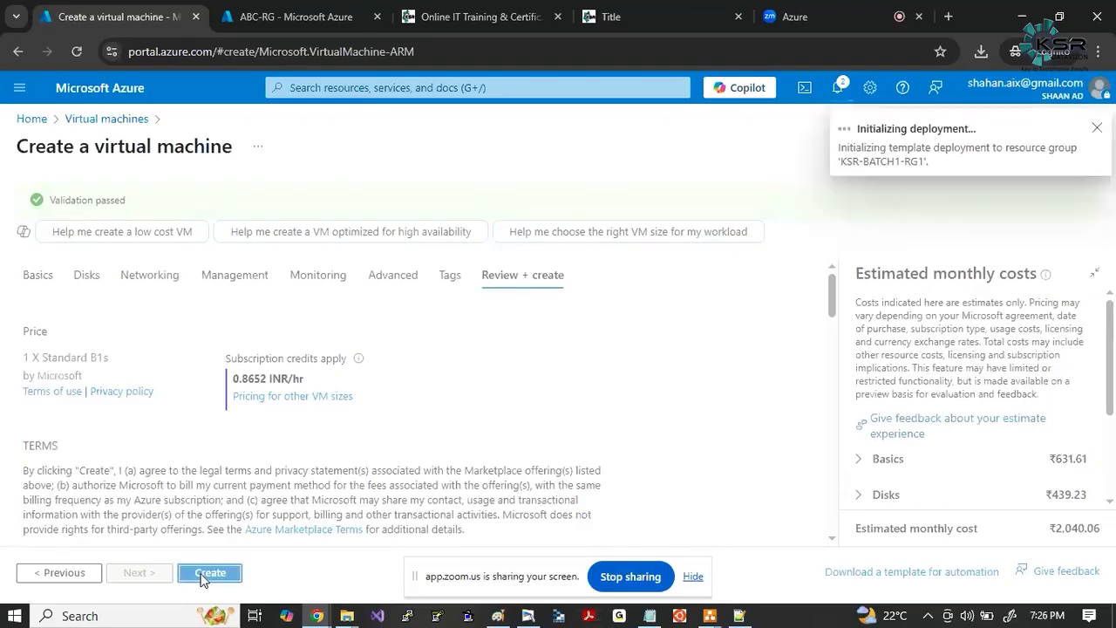
pyautogui.hotkey('alt', 'Tab')
pyautogui.hotkey('alt', 'shift', 'Tab')
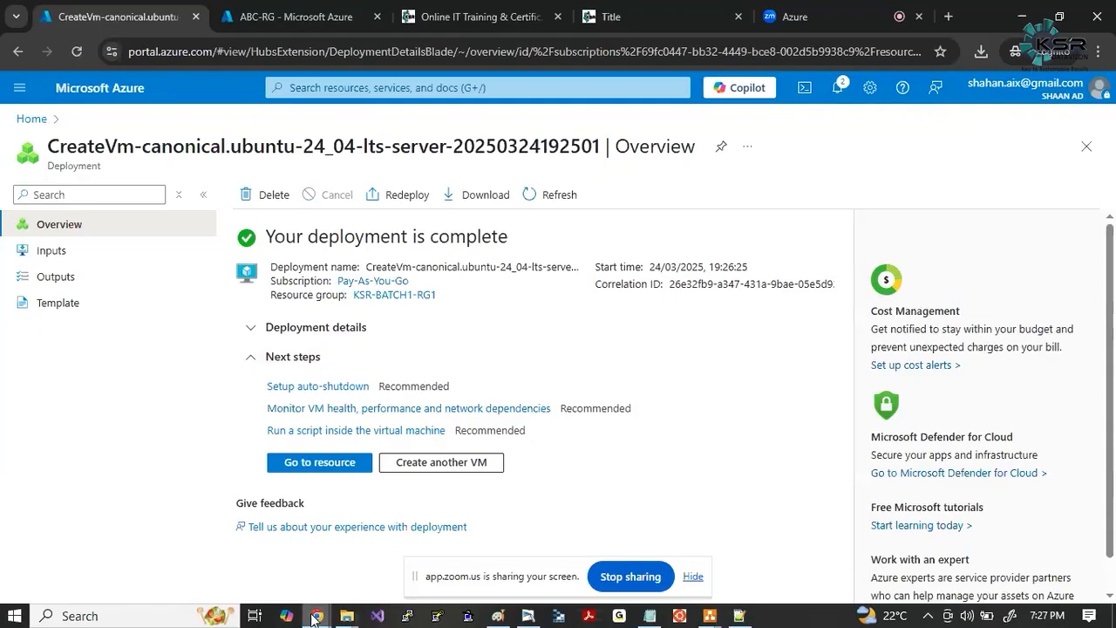
# Step: Open the ChatGPT conversation in the other browser window
pyautogui.moveTo(317, 615)
pyautogui.click(190, 562)
pyautogui.write('chat')
pyautogui.press('Return')
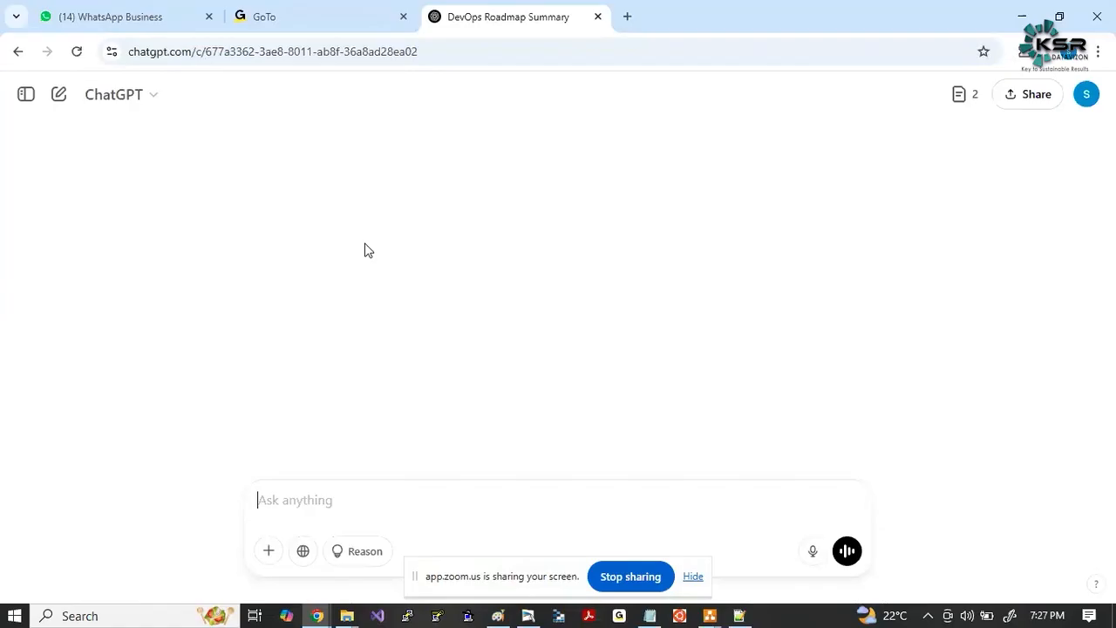
# Step: Ask ChatGPT for an Azure custom role granting only VM creation, and copy the generated JSON
pyautogui.click(312, 499)
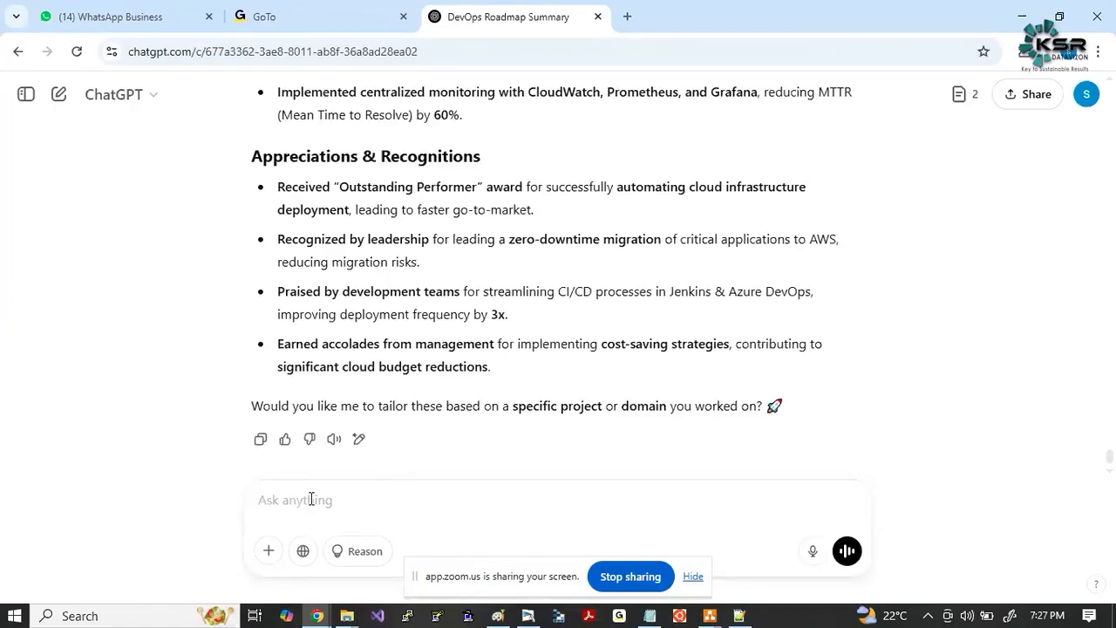
pyautogui.write('Can you generate azure cirtua')
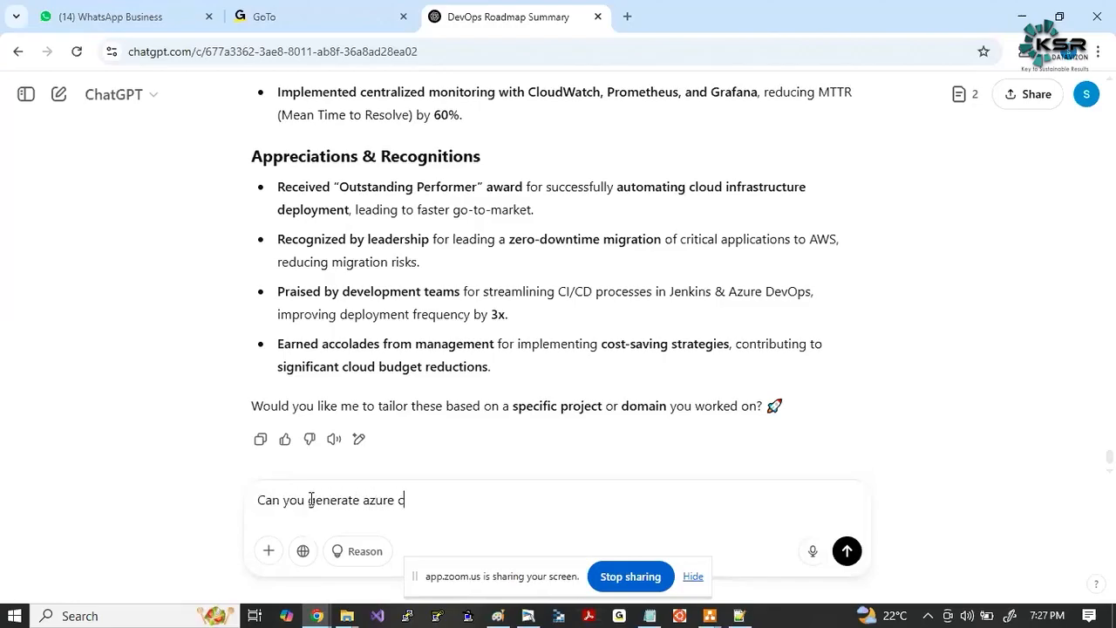
pyautogui.press('BackSpace')
pyautogui.press('BackSpace')
pyautogui.press('BackSpace')
pyautogui.press('BackSpace')
pyautogui.press('BackSpace')
pyautogui.press('BackSpace')
pyautogui.write('custom role whi')
pyautogui.write('ch c')
pyautogui.press('BackSpace')
pyautogui.write('give privi')
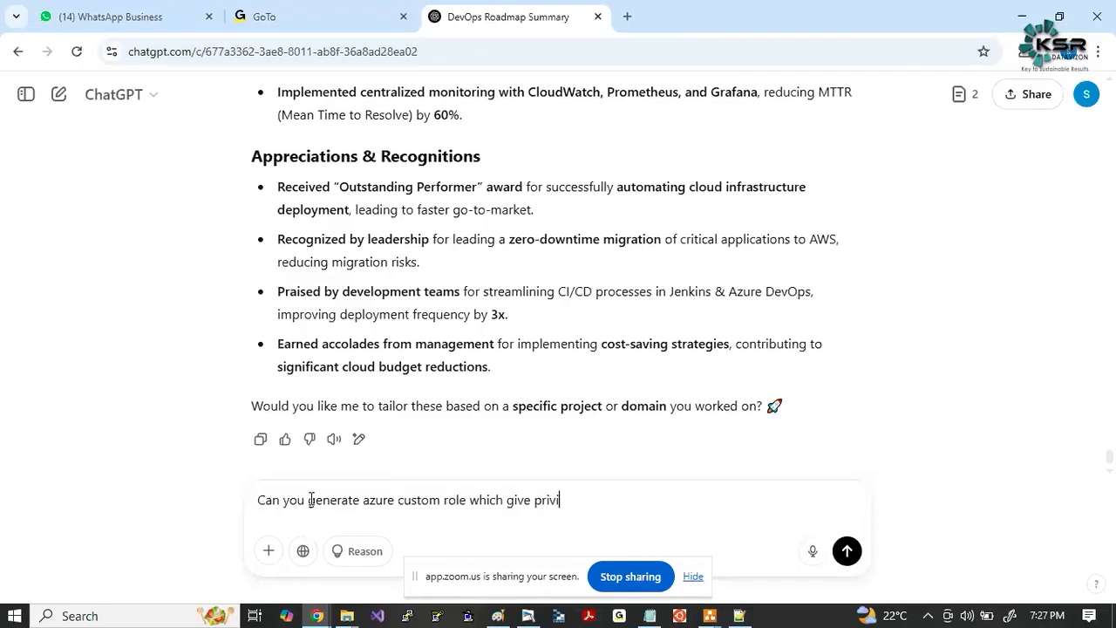
pyautogui.write('lige only for creat')
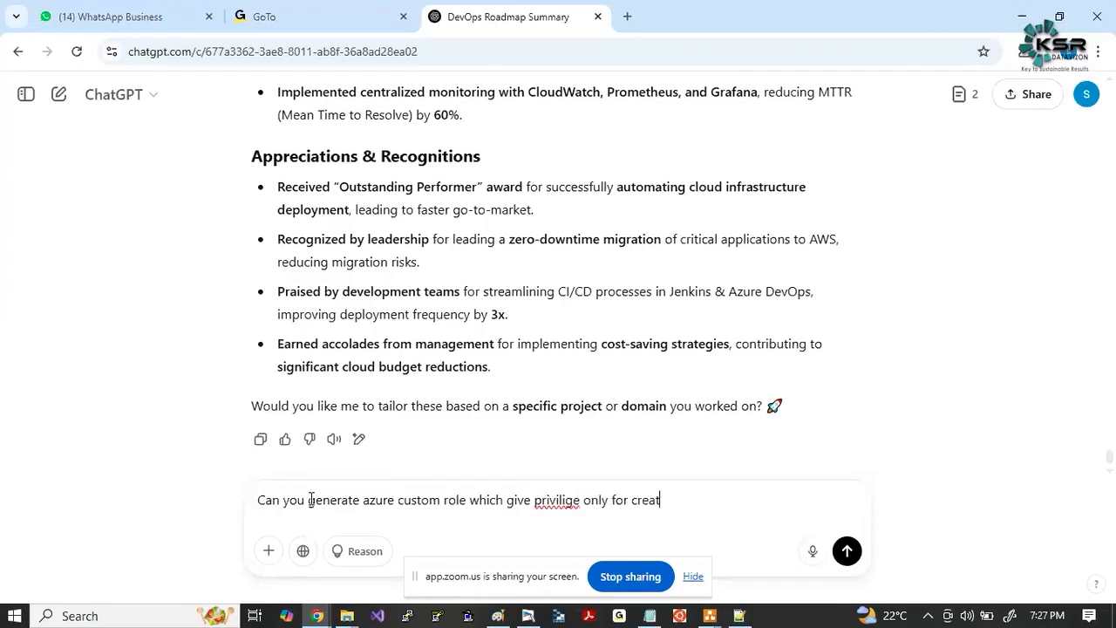
pyautogui.write('ing a virtual machine')
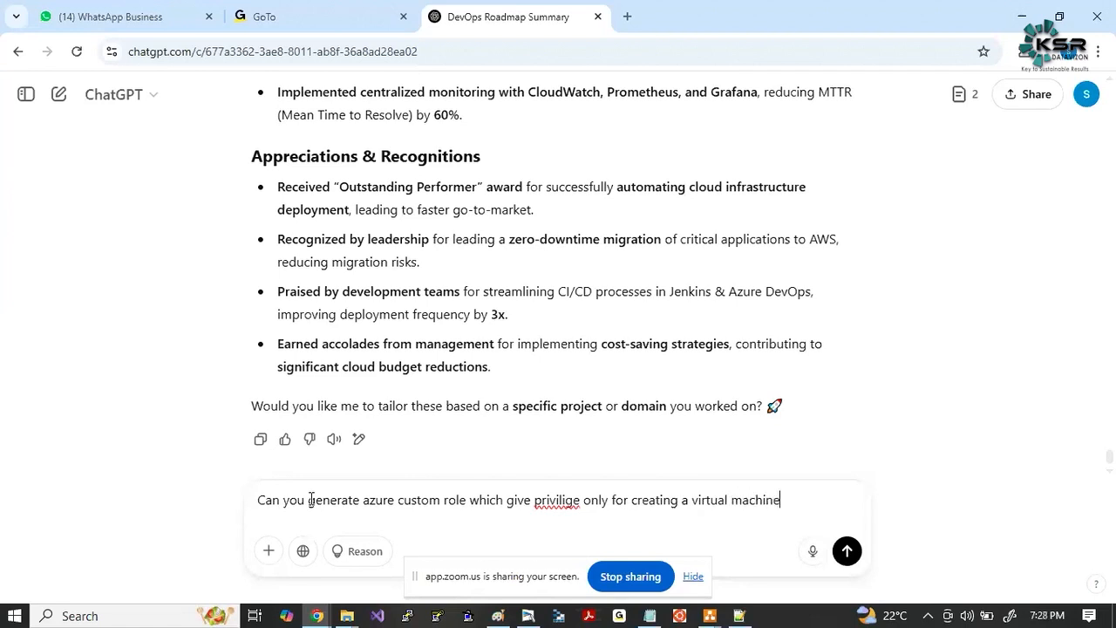
pyautogui.press('Return')
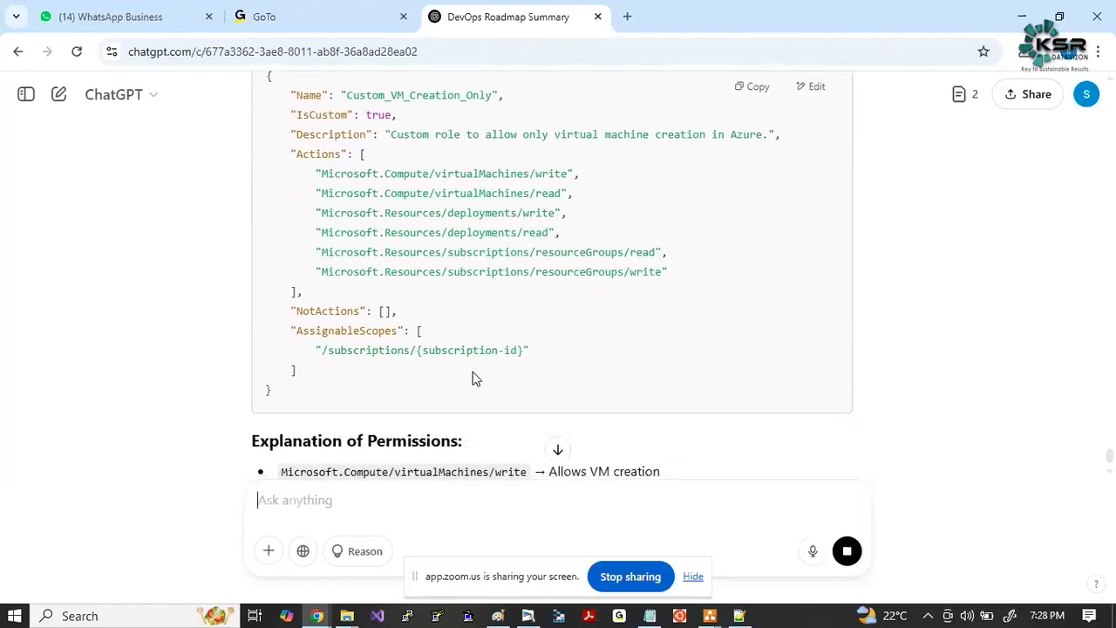
pyautogui.scroll(1, 523, 348)
pyautogui.click(747, 133)
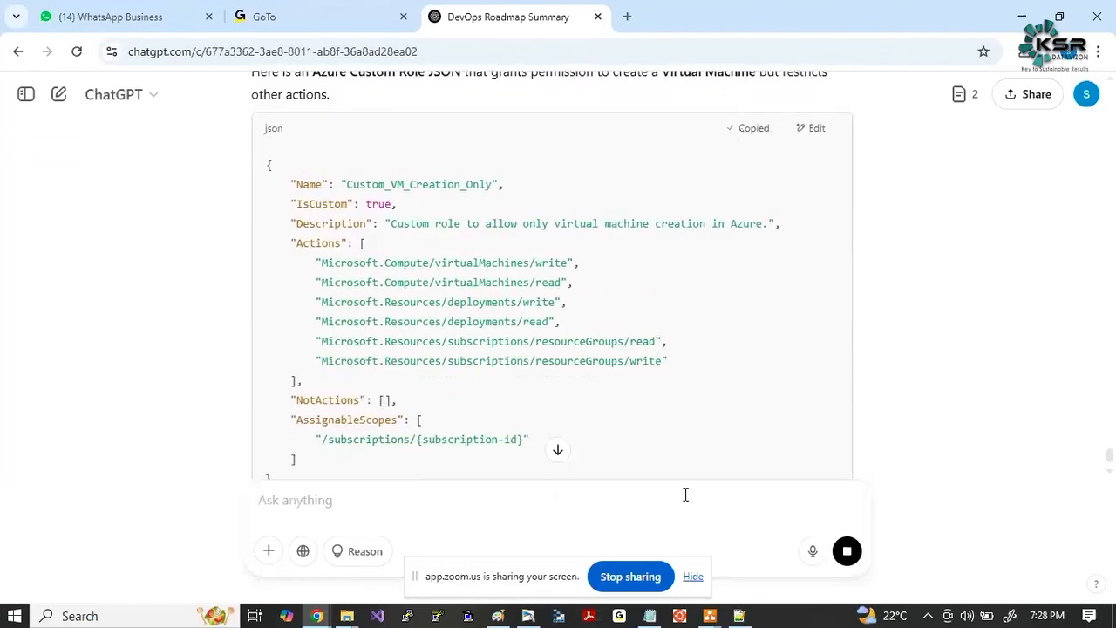
# Step: Paste the Custom_VM_Creation_Only role JSON on a new line in the Notepad notes
pyautogui.click(649, 616)
pyautogui.press('Return')
pyautogui.press('Return')
pyautogui.hotkey('ctrl', 'v')
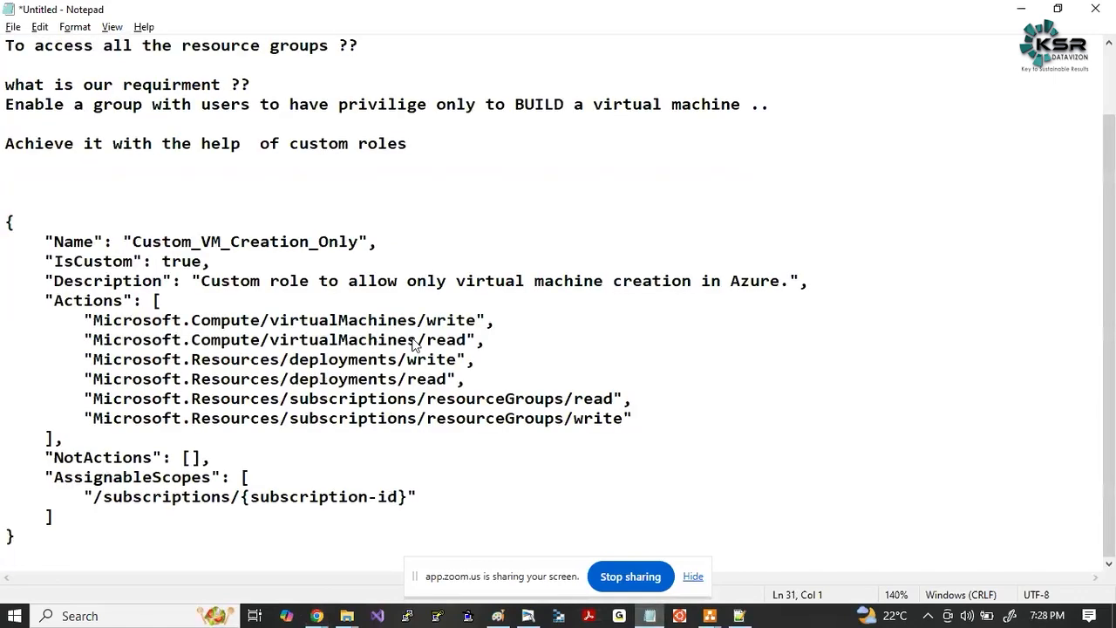
pyautogui.hotkey('ctrl', '-')
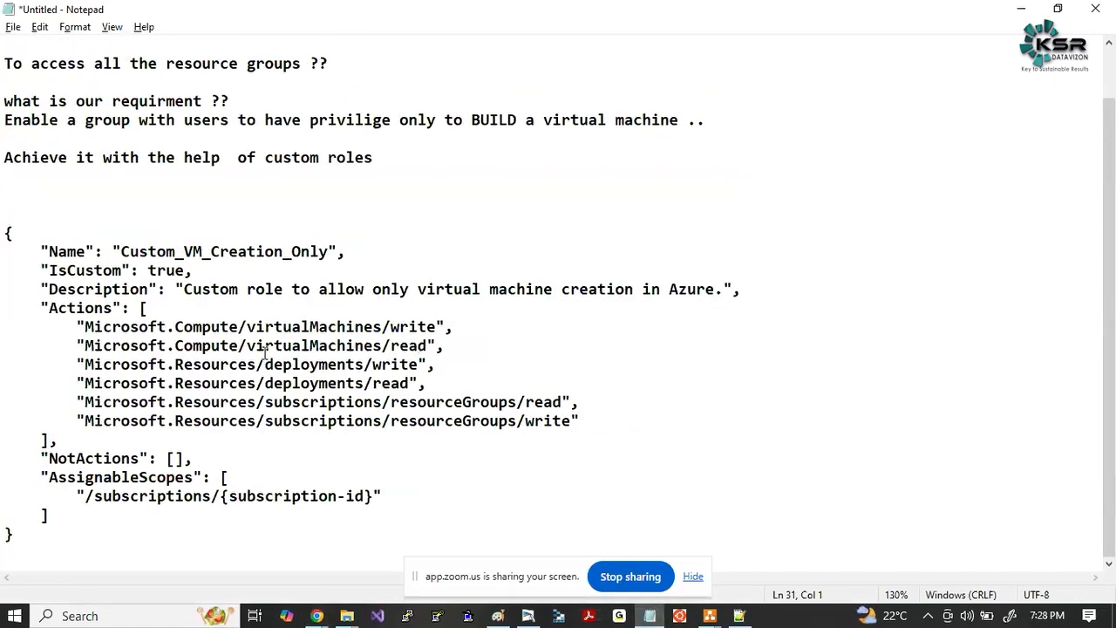
pyautogui.click(19, 535)
pyautogui.moveTo(19, 535); pyautogui.dragTo(7, 231)
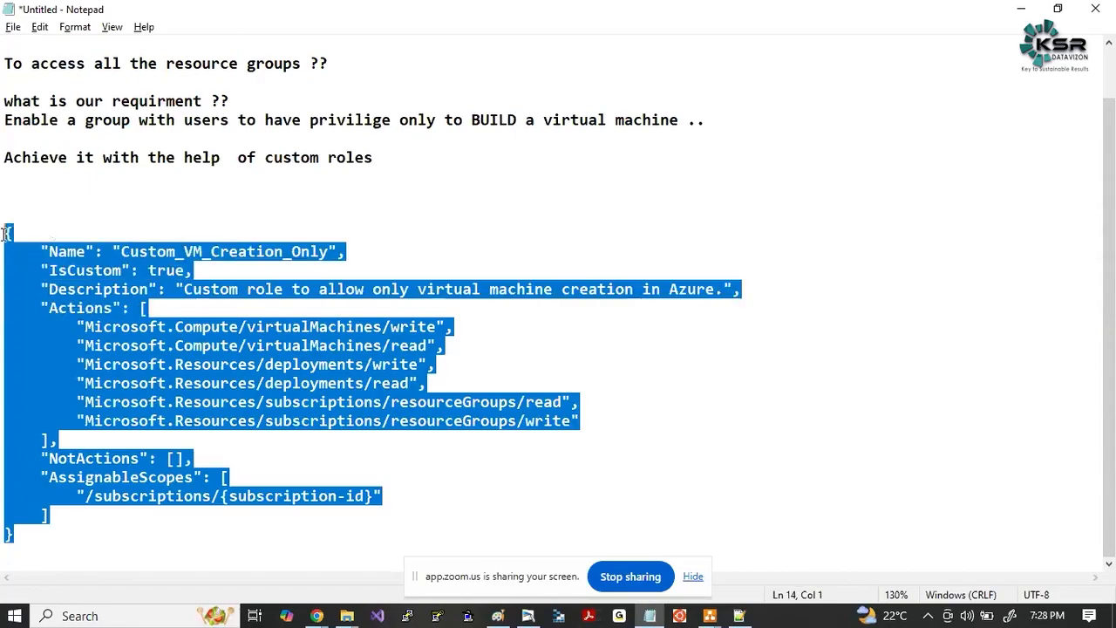
pyautogui.click(207, 424)
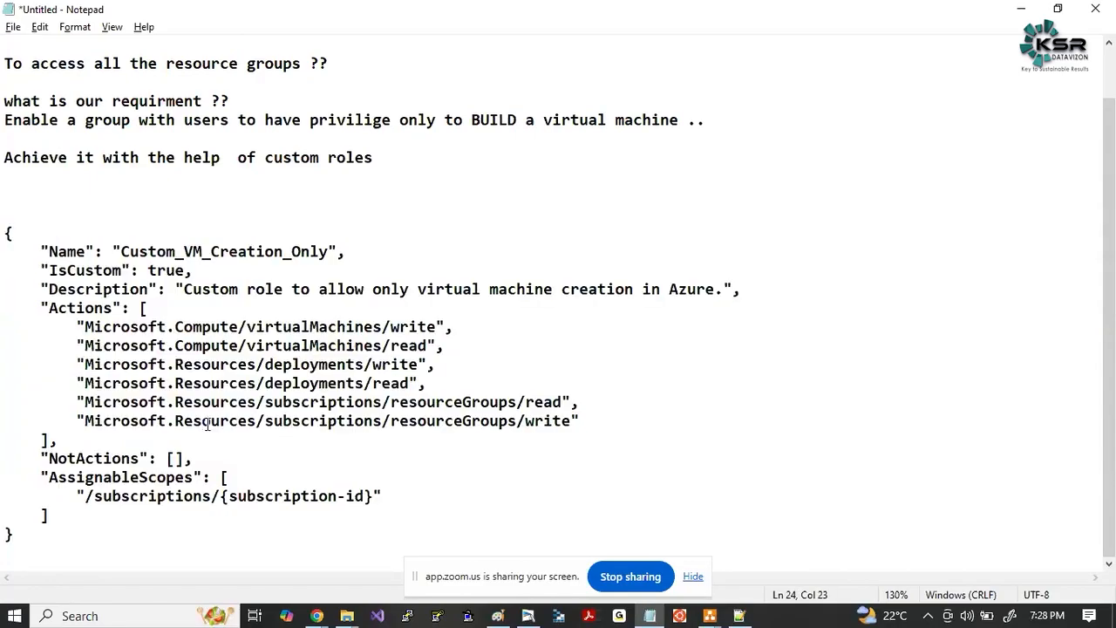
# Step: Set the notes zoom to 110% and add blank lines below the JSON
pyautogui.hotkey('ctrl', '-')
pyautogui.hotkey('ctrl', '-')
pyautogui.hotkey('ctrl', '-')
pyautogui.hotkey('ctrl', '-')
pyautogui.hotkey('ctrl', '-')
pyautogui.click(207, 423)
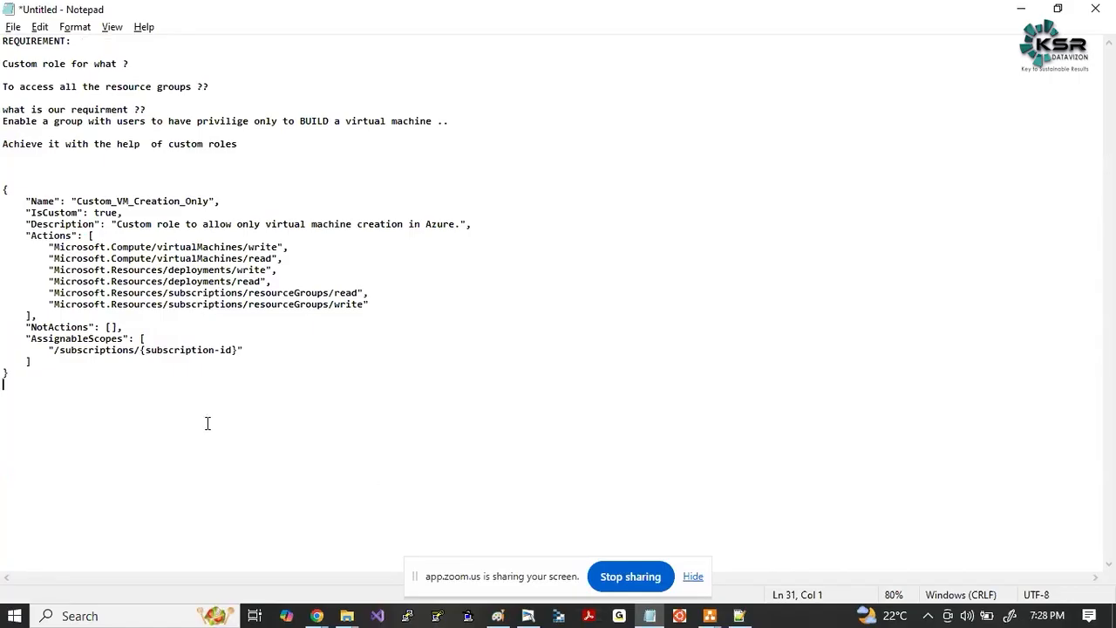
pyautogui.hotkey('alt', 'Tab')
pyautogui.hotkey('alt', 'Tab')
pyautogui.hotkey('alt', 'Tab')
pyautogui.hotkey('ctrl', '+')
pyautogui.hotkey('ctrl', '+')
pyautogui.hotkey('ctrl', '+')
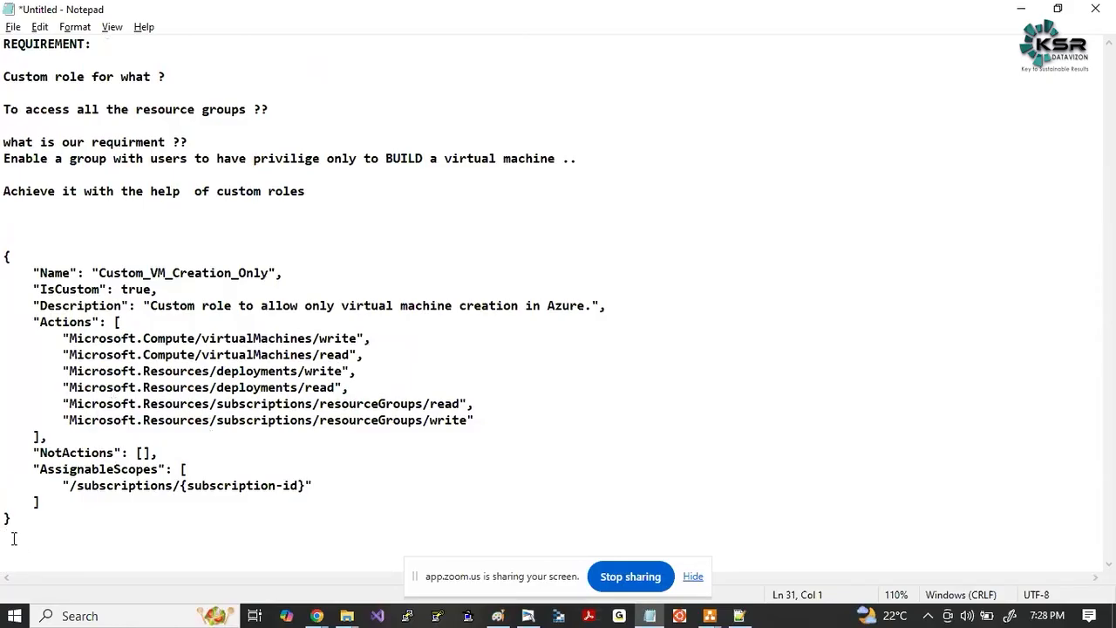
pyautogui.press('Return')
pyautogui.press('Return')
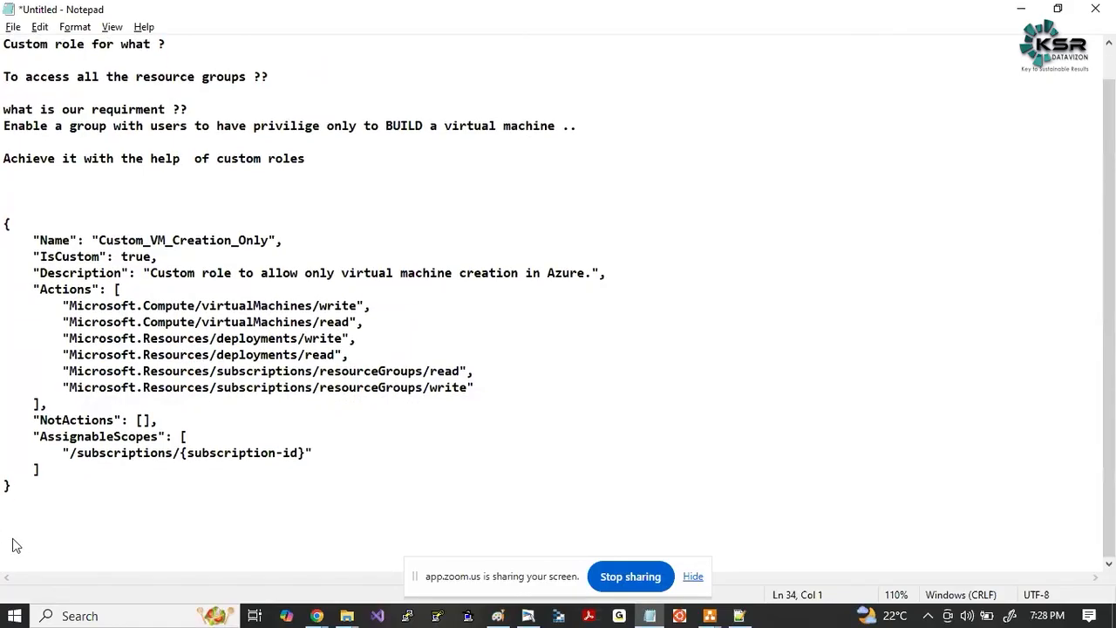
pyautogui.hotkey('alt', 'Tab')
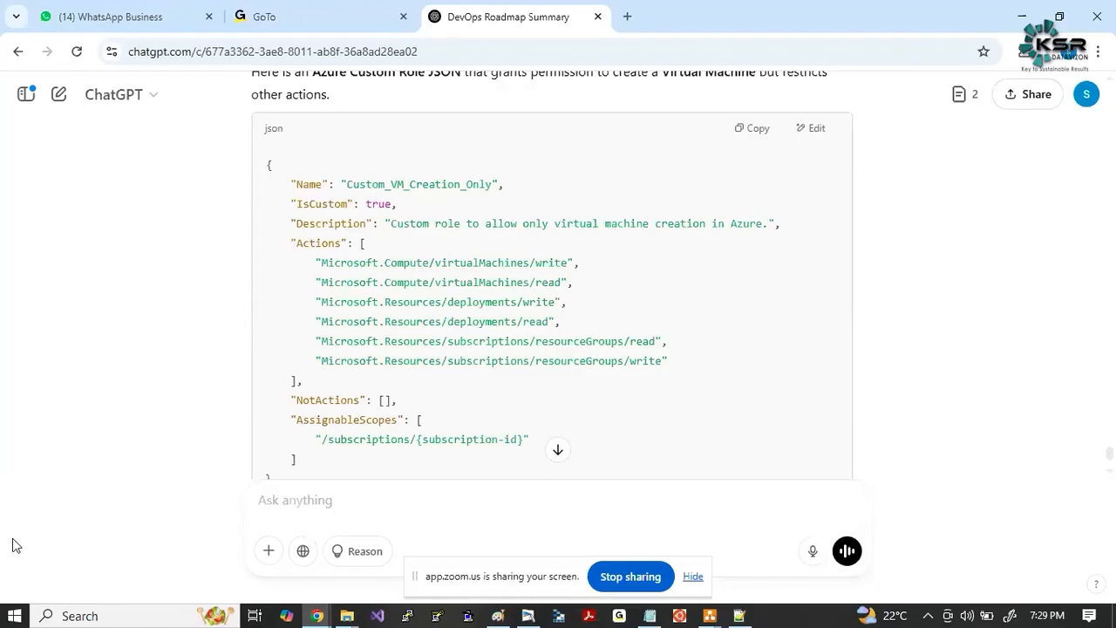
# Step: Highlight the Actions list in the role JSON, then return to the Azure deployment page
pyautogui.moveTo(683, 373); pyautogui.dragTo(251, 266)
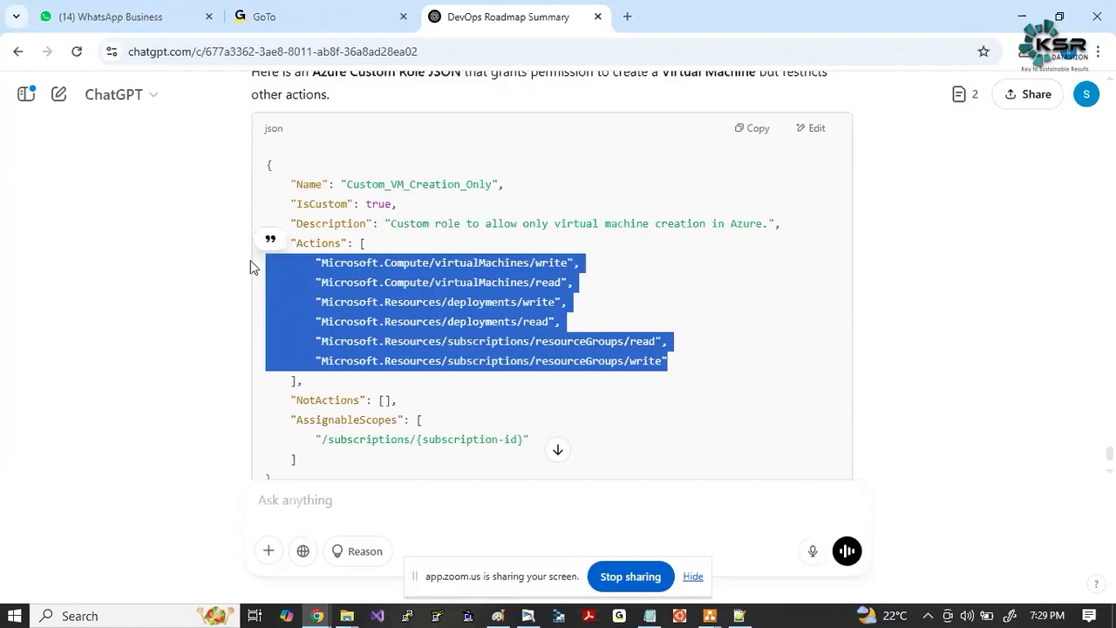
pyautogui.hotkey('alt', 'Tab')
pyautogui.hotkey('alt', 'Tab')
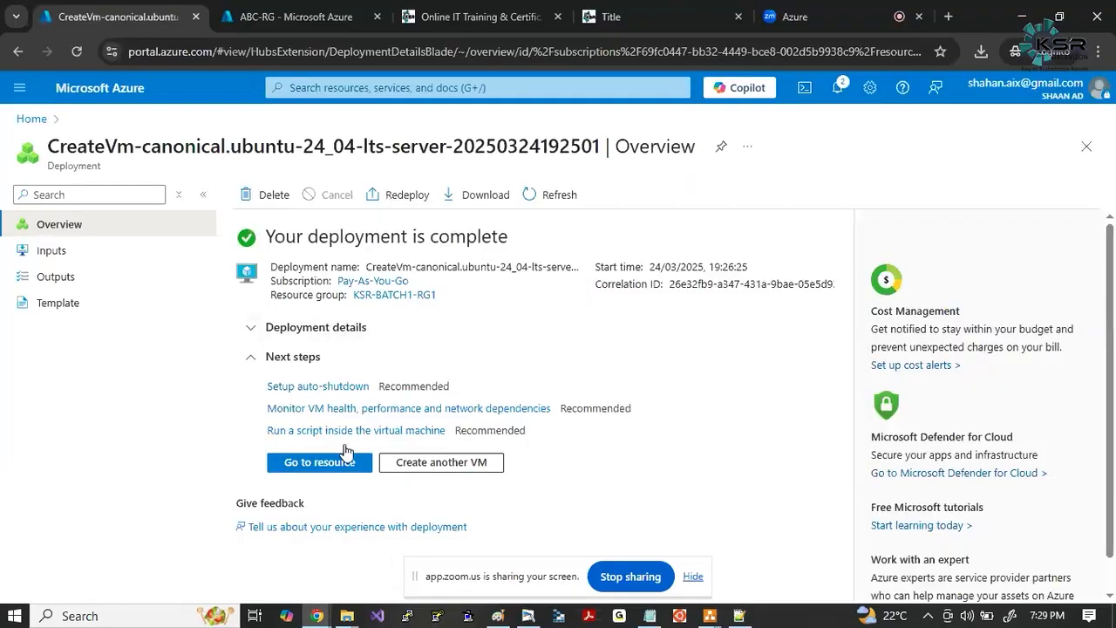
# Step: Look for the ksr-azure-permissions file in the Desktop and Downloads folders, sorting downloads by date
pyautogui.click(315, 466)
pyautogui.click(346, 616)
pyautogui.click(261, 546)
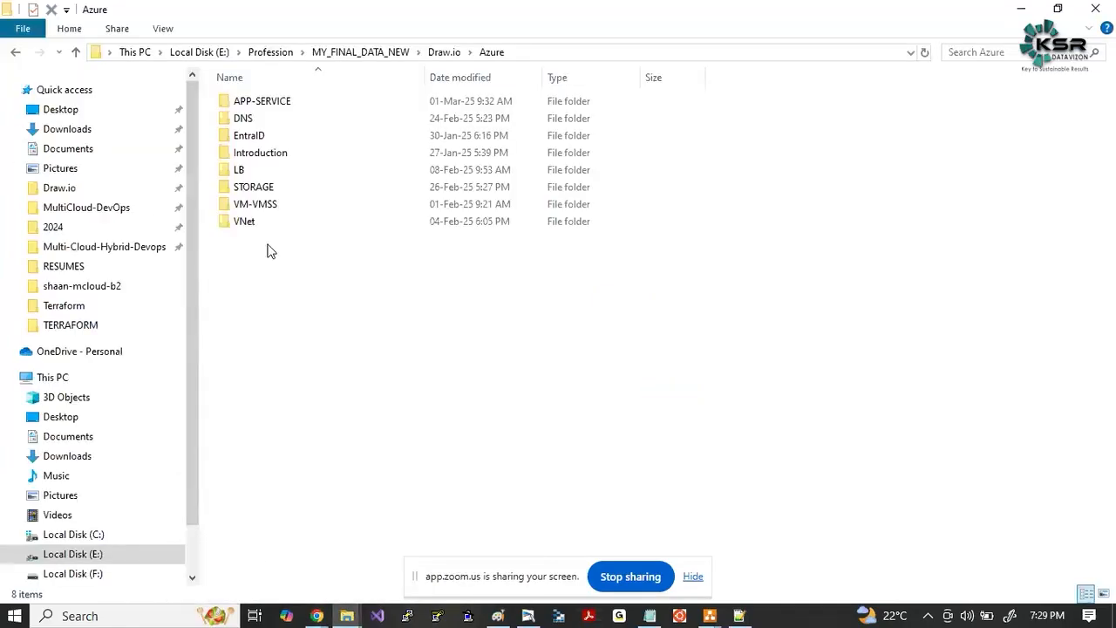
pyautogui.click(68, 111)
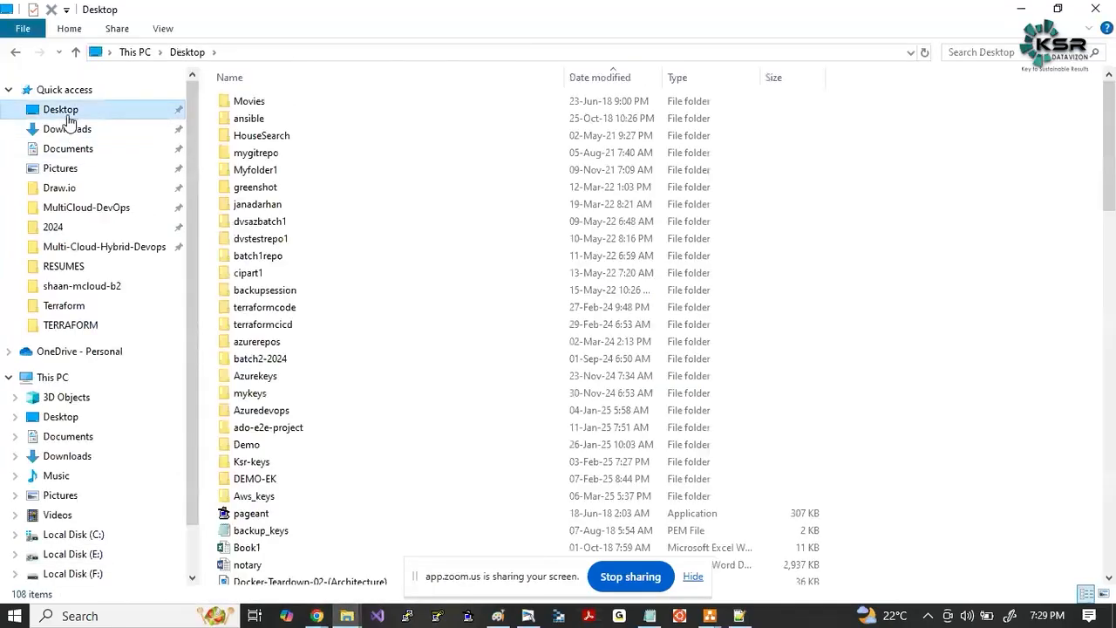
pyautogui.click(266, 257)
pyautogui.press('k')
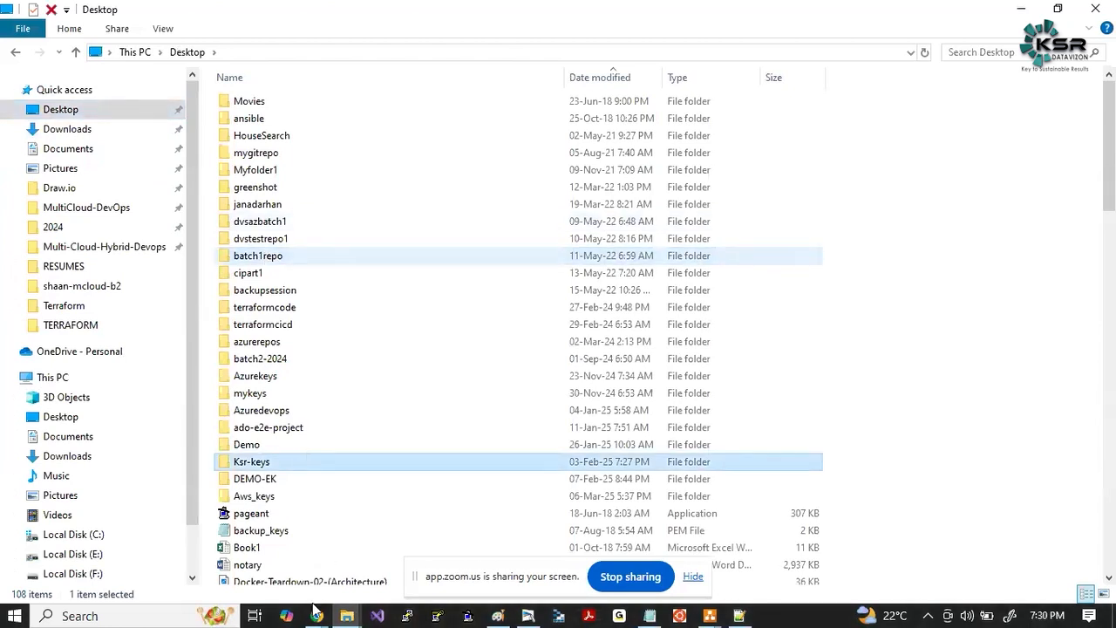
pyautogui.click(62, 133)
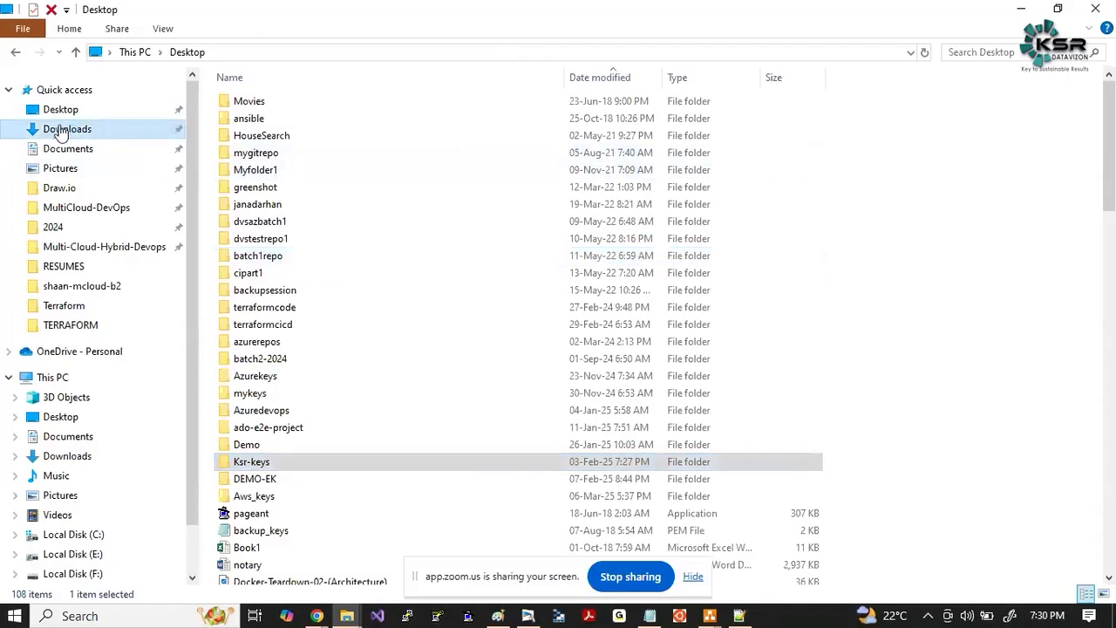
pyautogui.click(62, 130)
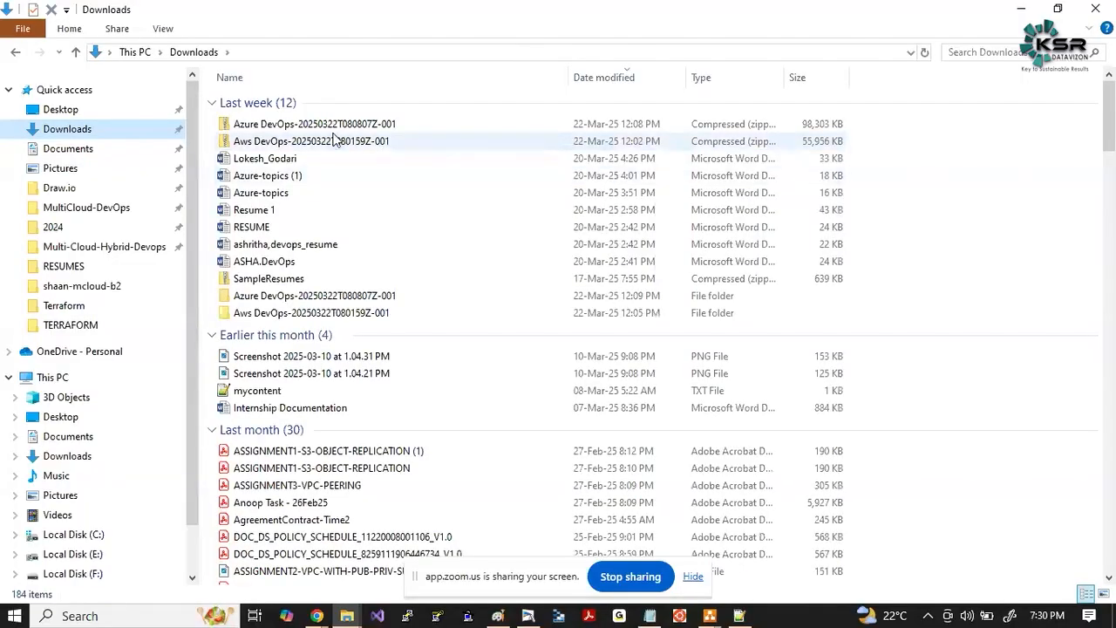
pyautogui.click(608, 79)
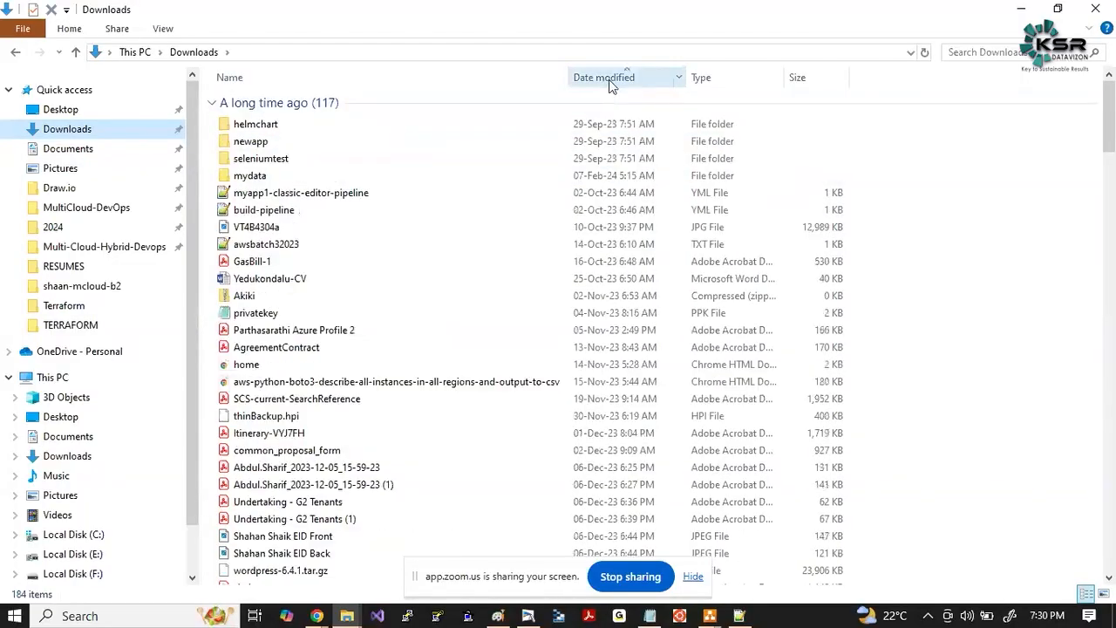
pyautogui.click(608, 79)
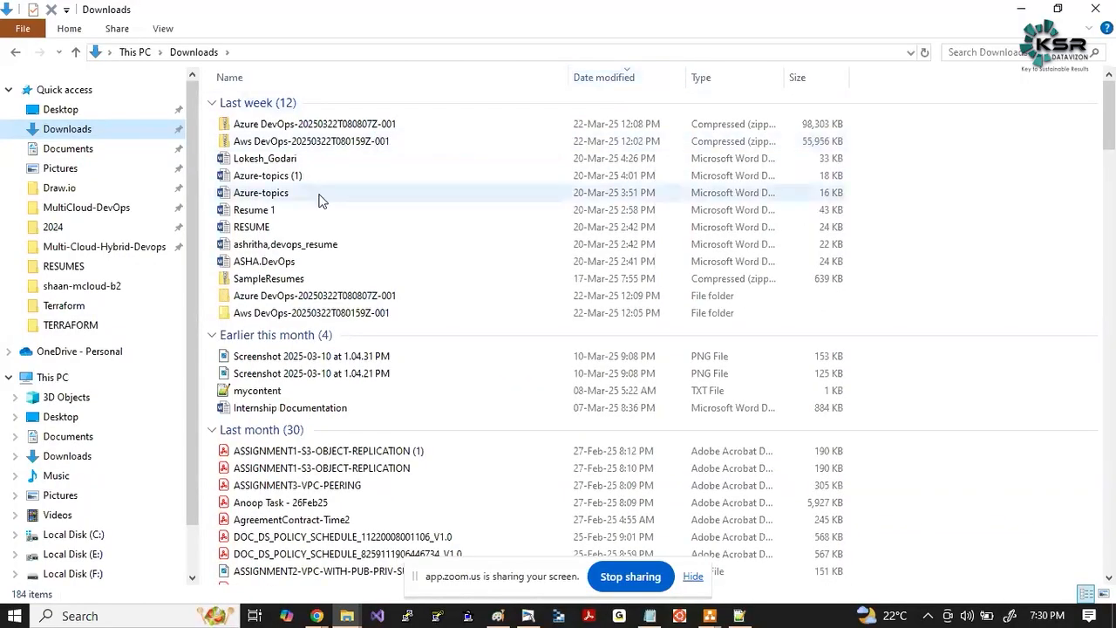
# Step: Open ksr-azure-permissions from Chrome's download folder and return to the Notepad notes
pyautogui.hotkey('alt', 'Tab')
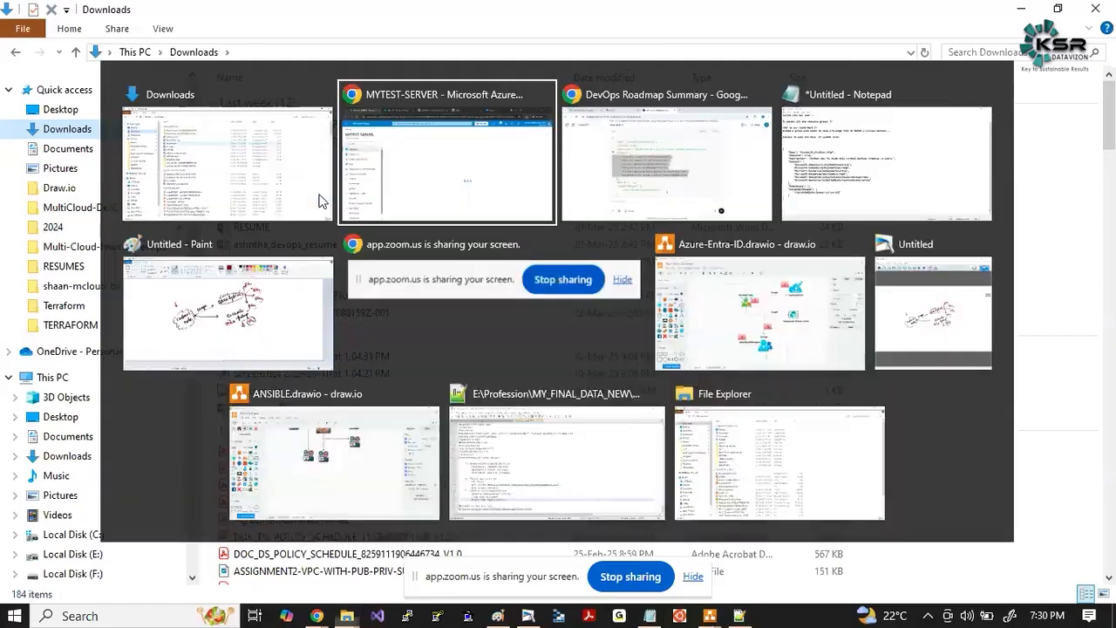
pyautogui.click(979, 53)
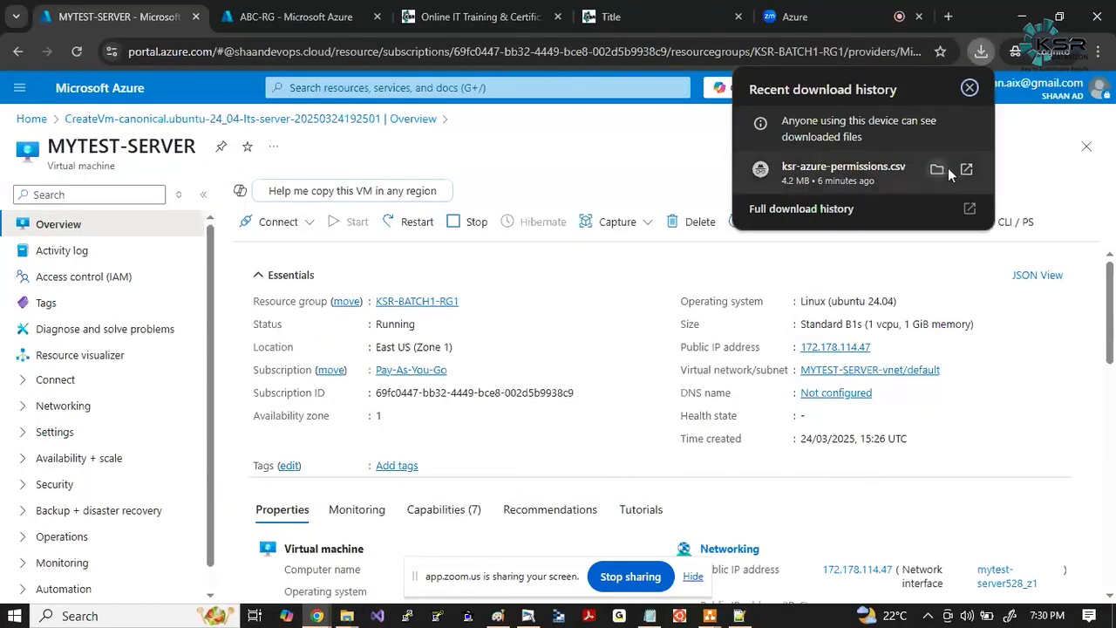
pyautogui.click(935, 170)
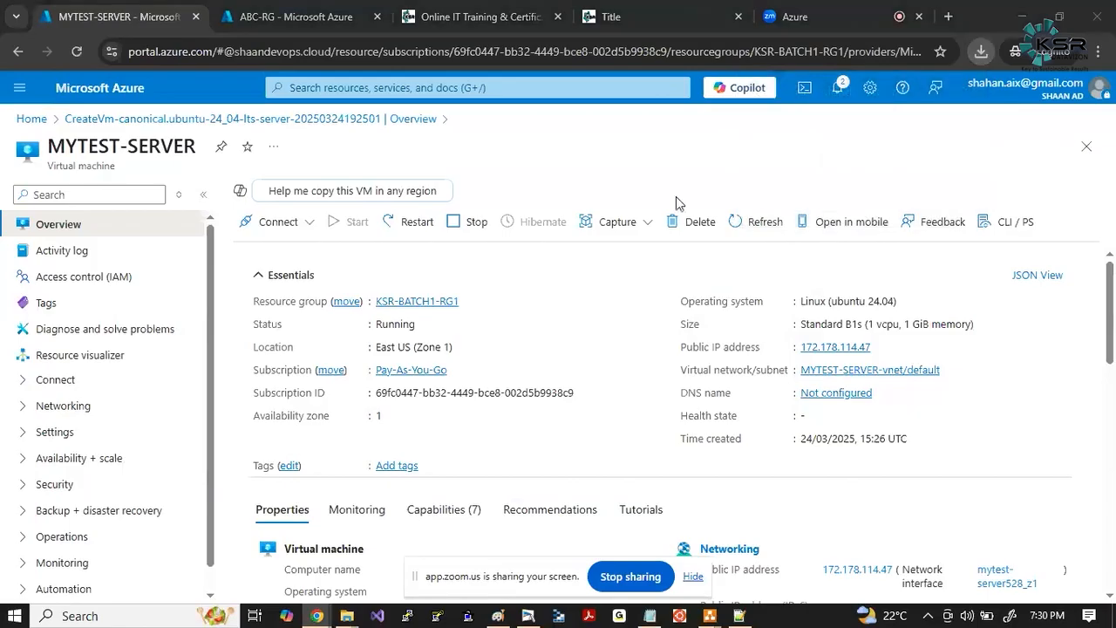
pyautogui.doubleClick(269, 104)
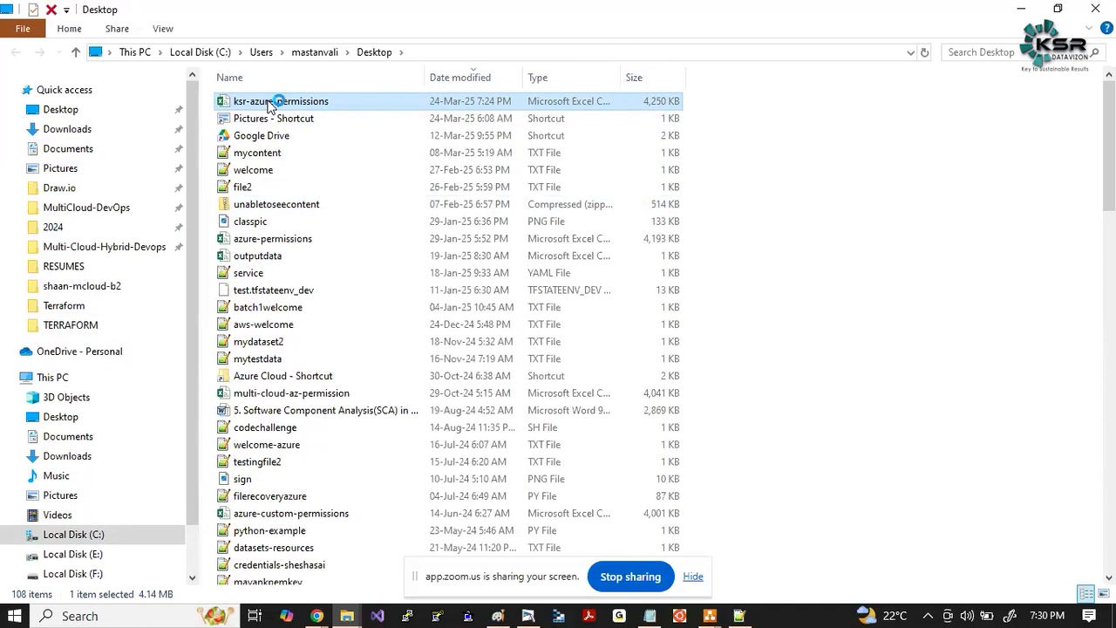
pyautogui.click(270, 107)
pyautogui.click(411, 409)
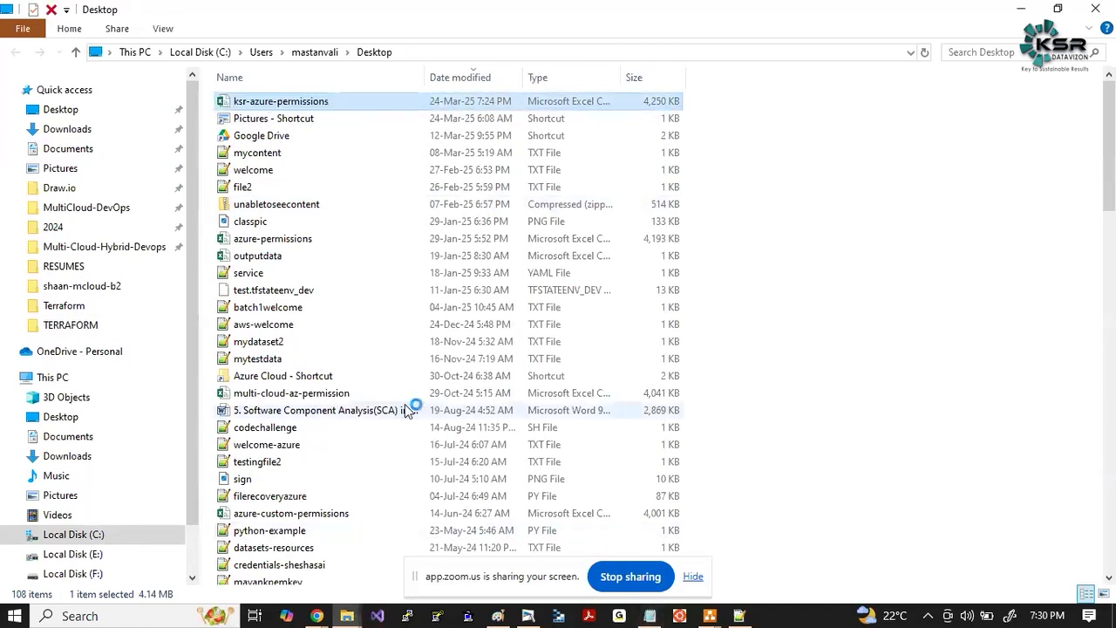
pyautogui.click(655, 617)
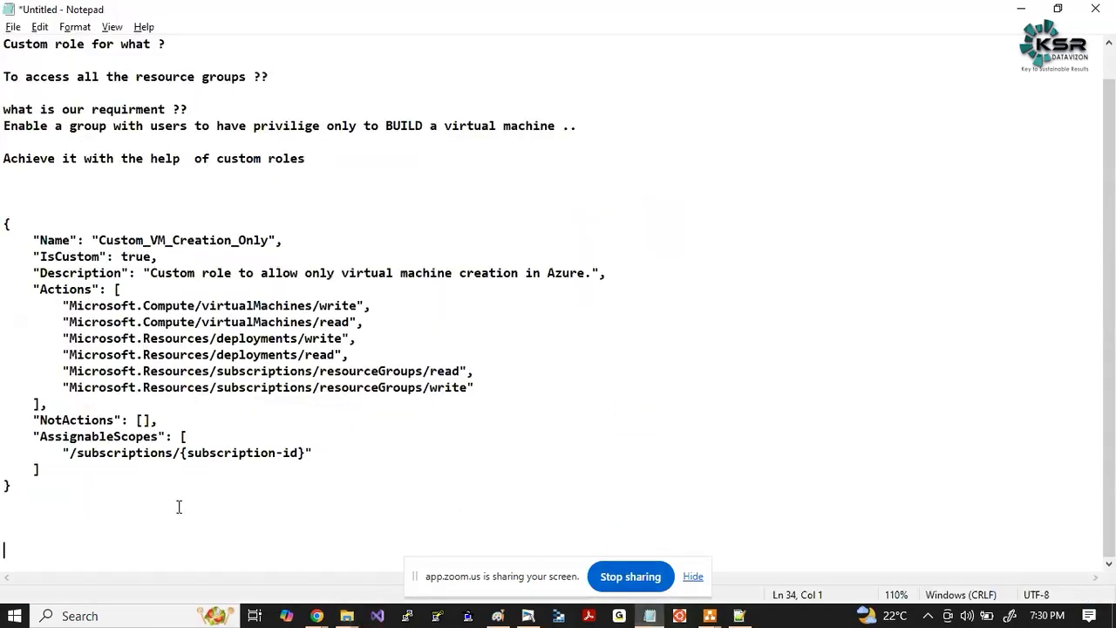
# Step: Note 'how do we figure out which permissions should I pick to complete the task' under a 'Problem:' heading
pyautogui.write('how do')
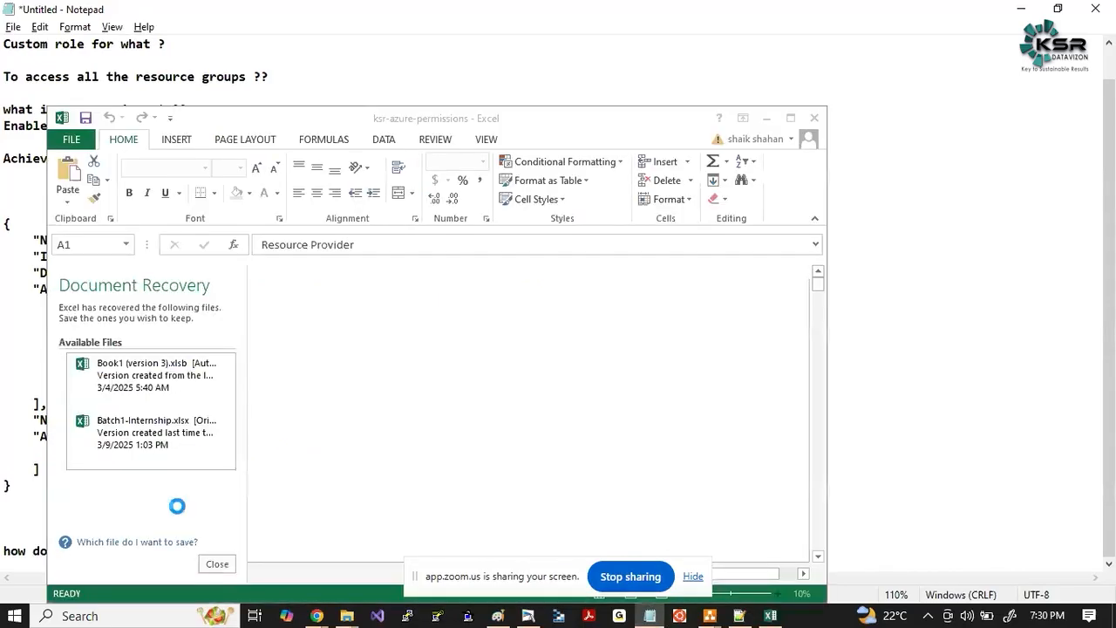
pyautogui.write(' we figure out wh')
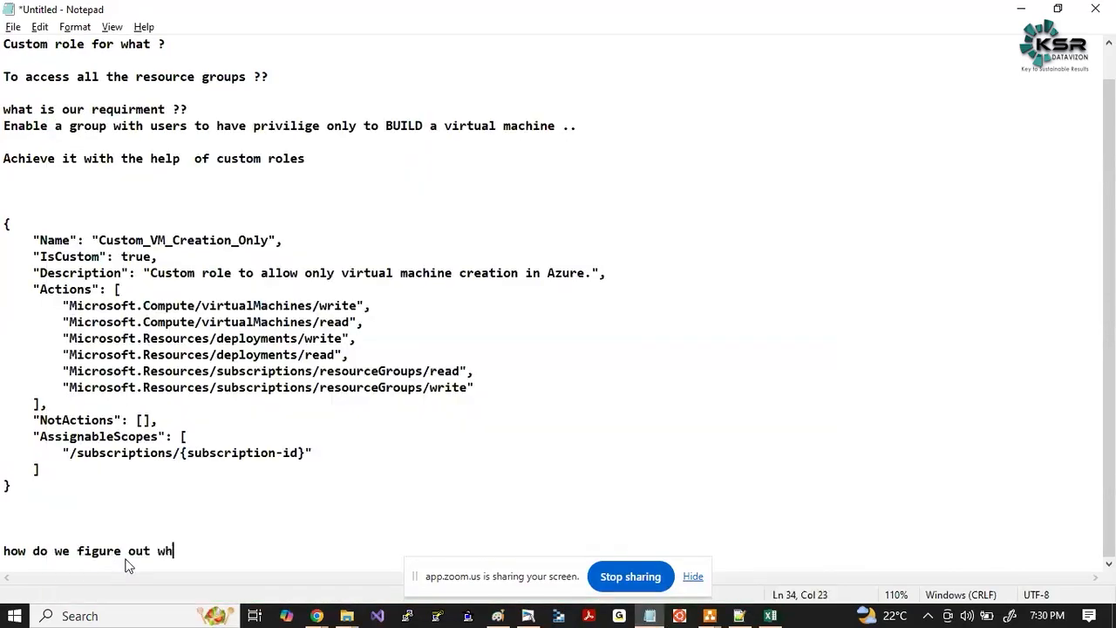
pyautogui.write('ich permissi')
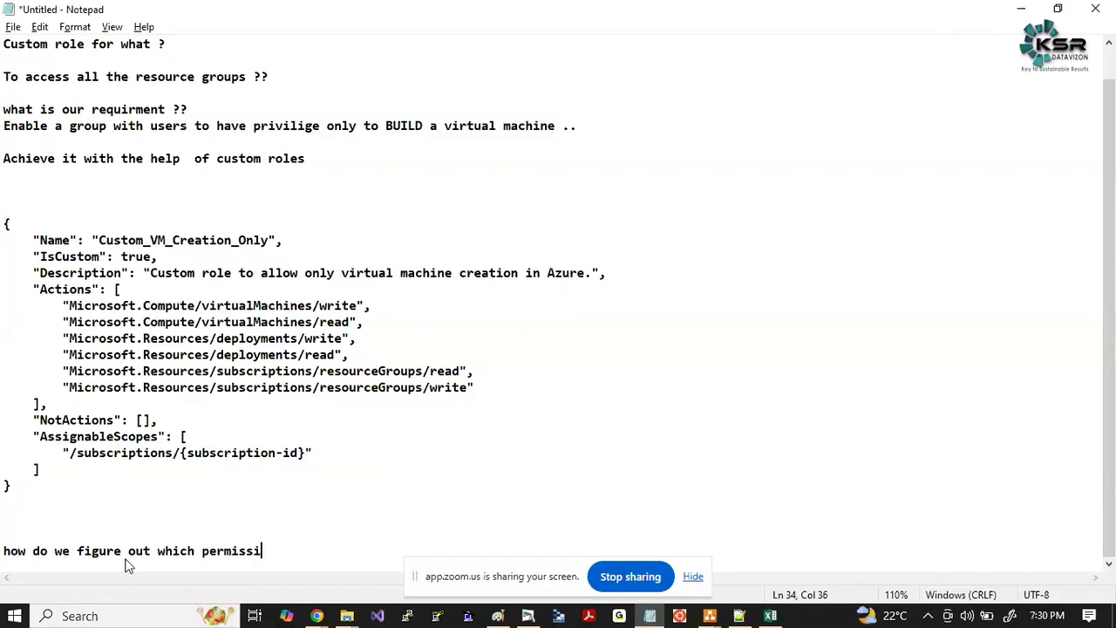
pyautogui.write('ons should i')
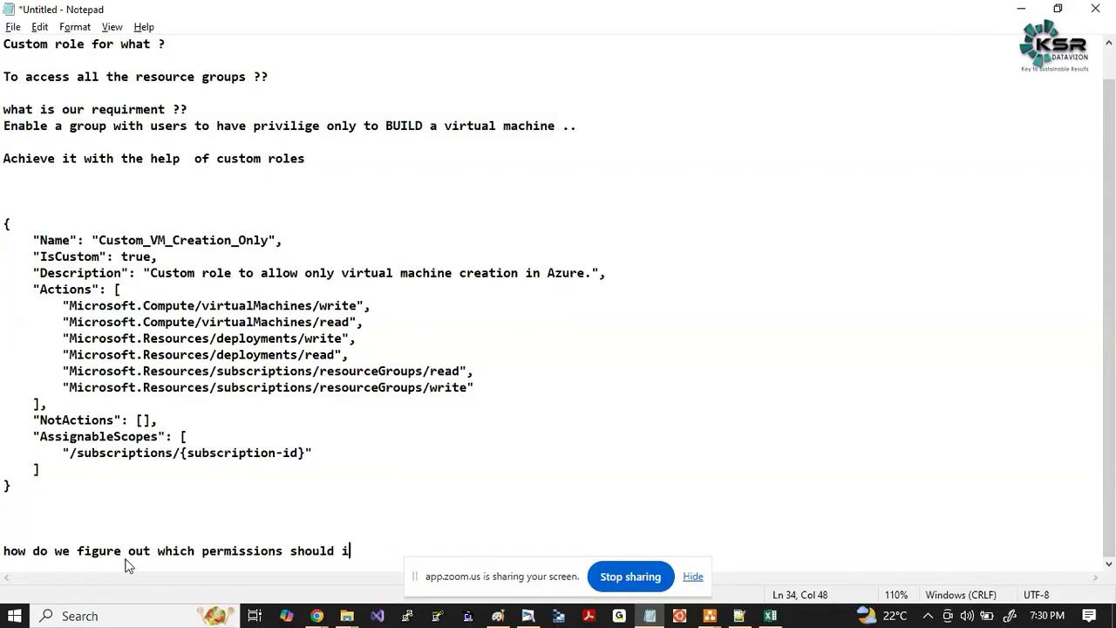
pyautogui.press('BackSpace')
pyautogui.write('I pick to complete the task')
pyautogui.press('Return')
pyautogui.press('Return')
pyautogui.press('Return')
pyautogui.press('Return')
pyautogui.press('Return')
pyautogui.press('Return')
pyautogui.press('Return')
pyautogui.press('Return')
pyautogui.press('Return')
pyautogui.press('Return')
pyautogui.press('Return')
pyautogui.press('Return')
pyautogui.press('Return')
pyautogui.press('Return')
pyautogui.press('Return')
pyautogui.press('Return')
pyautogui.press('Return')
pyautogui.press('Return')
pyautogui.press('Return')
pyautogui.click(37, 237)
pyautogui.write('Problem:')
pyautogui.press('Return')
pyautogui.press('Down')
pyautogui.press('Down')
pyautogui.press('Down')
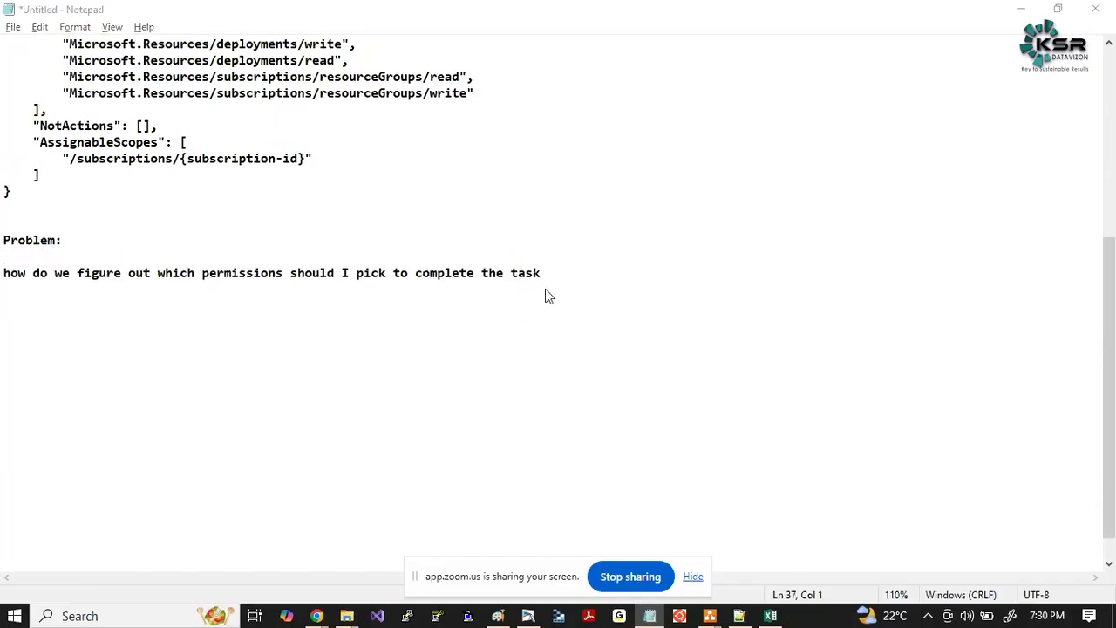
pyautogui.hotkey('alt', 'Tab')
pyautogui.hotkey('alt', 'Tab')
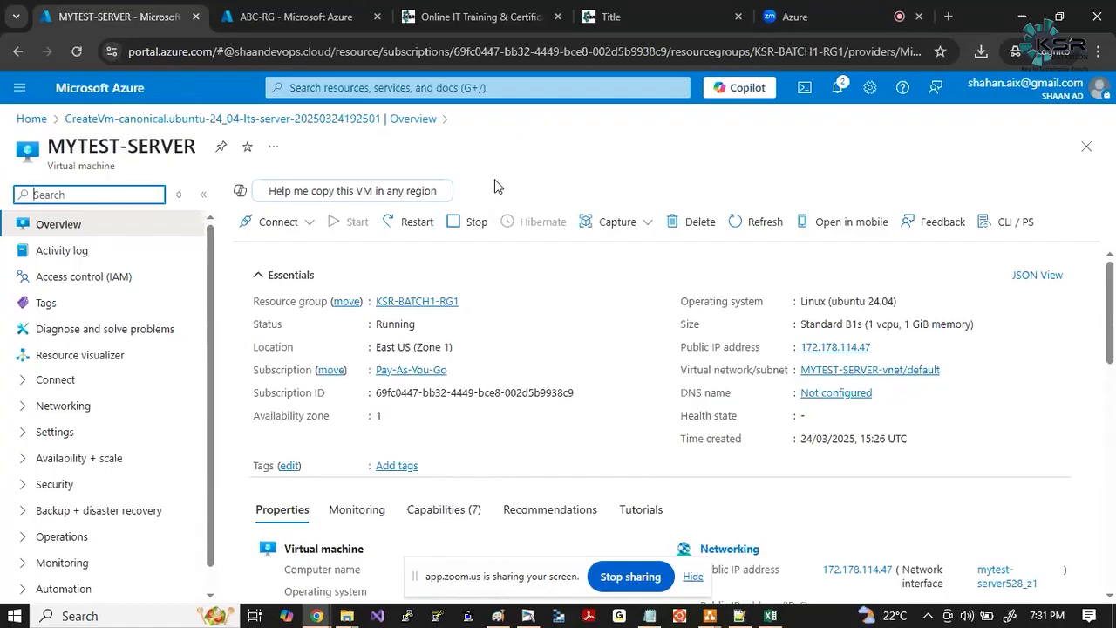
# Step: Open MYTEST-SERVER's resource JSON view
pyautogui.moveTo(66, 150); pyautogui.dragTo(193, 146)
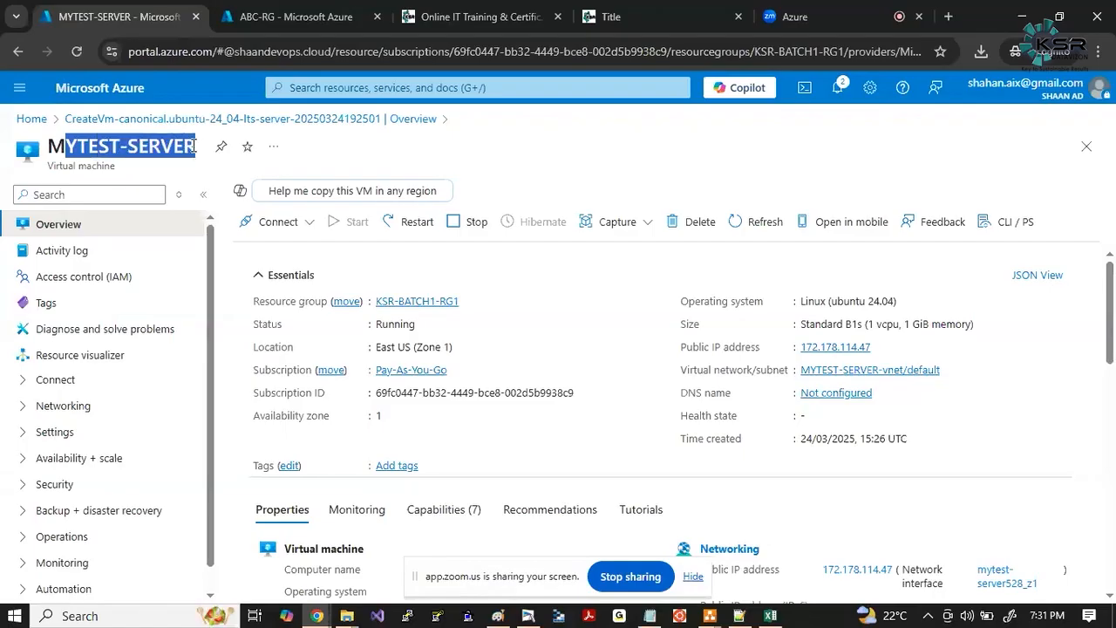
pyautogui.click(635, 380)
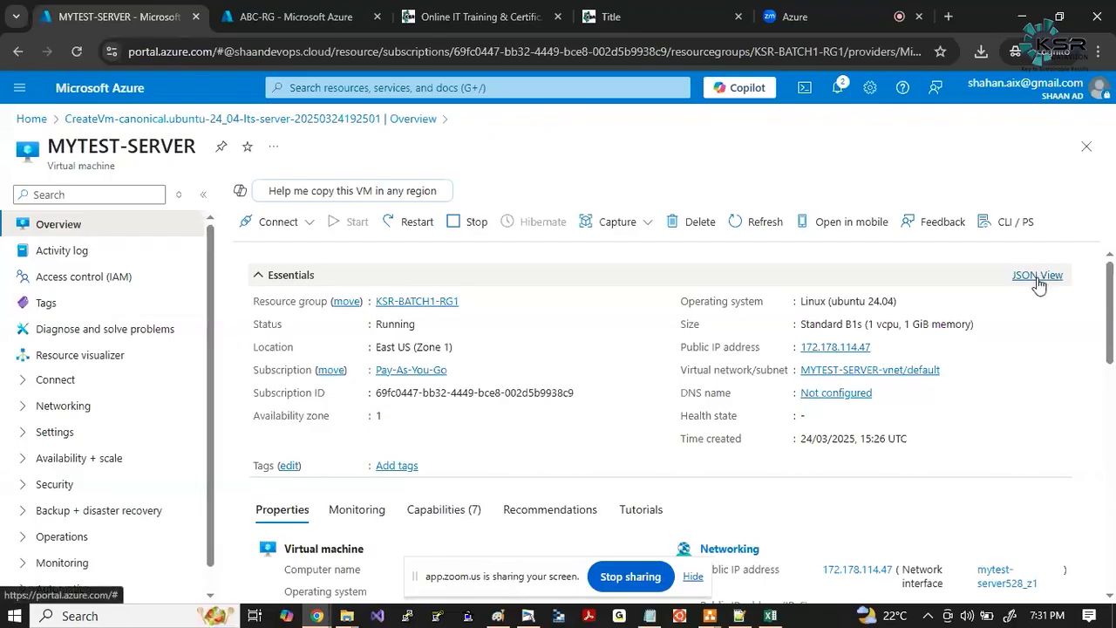
pyautogui.moveTo(1085, 277); pyautogui.dragTo(1008, 287)
pyautogui.click(1038, 277)
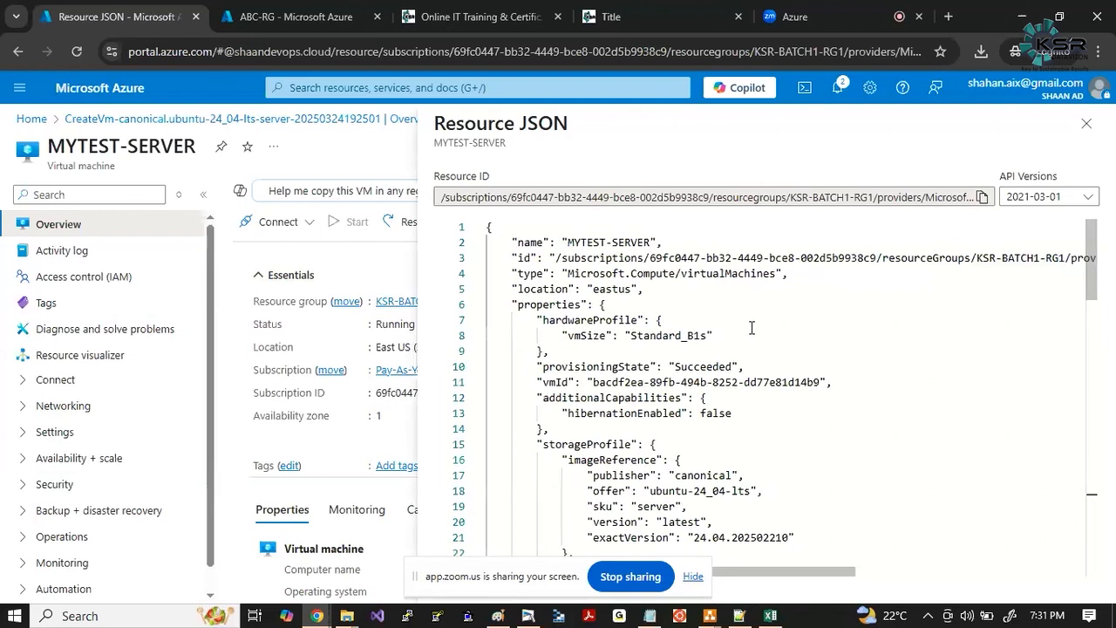
# Step: Copy the type value Microsoft.Compute/virtualMachines into the Notepad notes
pyautogui.moveTo(566, 273); pyautogui.dragTo(777, 275)
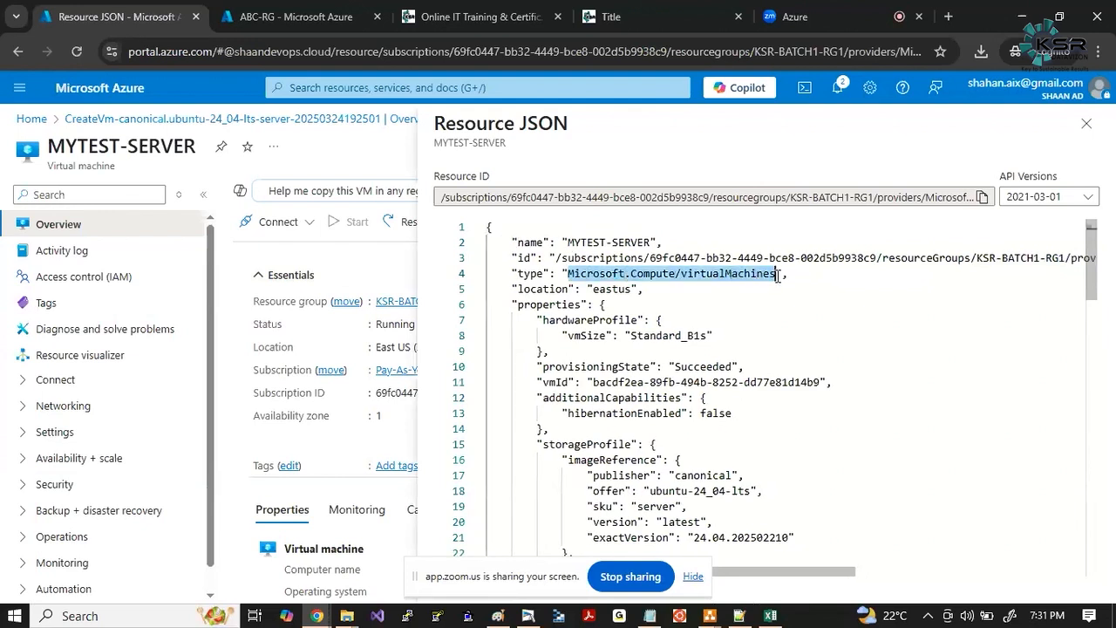
pyautogui.scroll(-1, 649, 302)
pyautogui.scroll(1, 618, 335)
pyautogui.click(567, 272)
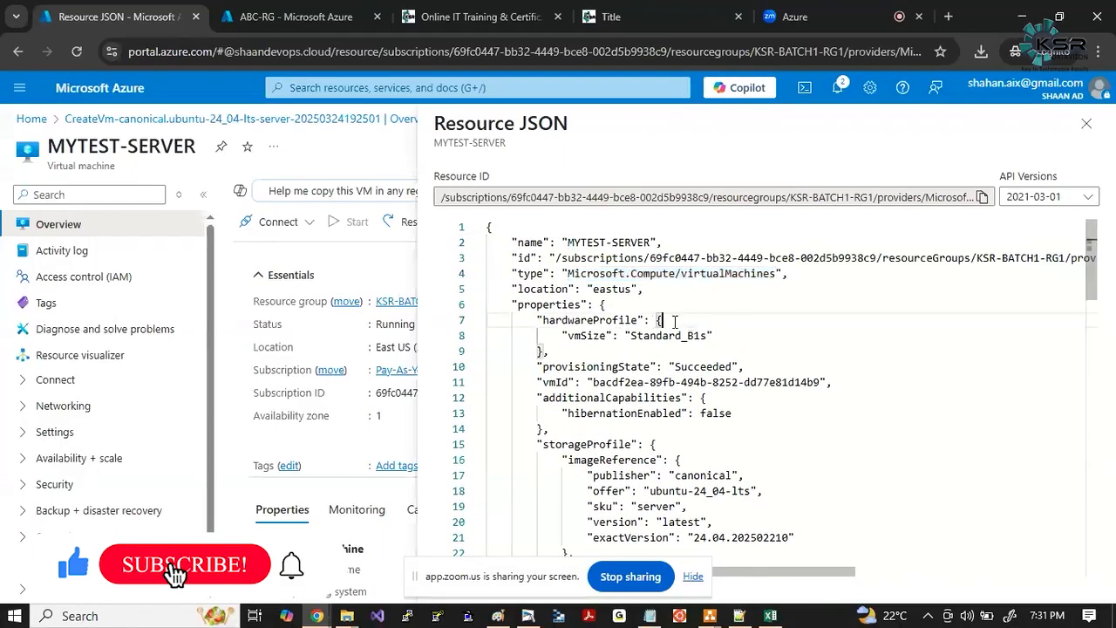
pyautogui.moveTo(568, 273); pyautogui.dragTo(777, 273)
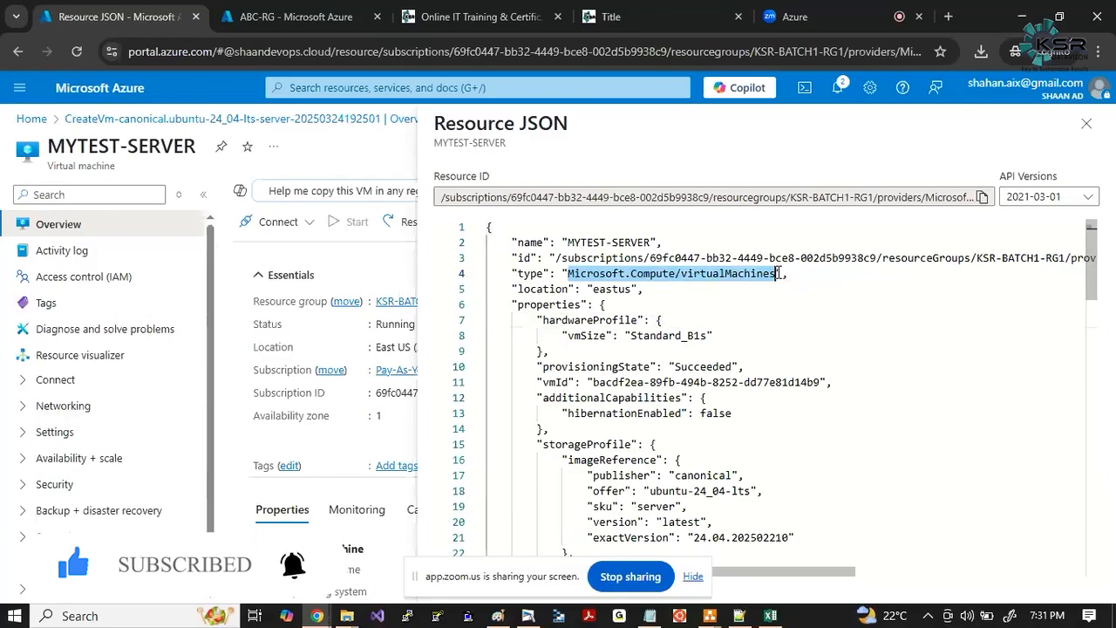
pyautogui.hotkey('ctrl', 'c')
pyautogui.hotkey('alt', 'Tab')
pyautogui.click(302, 306)
pyautogui.hotkey('ctrl', 'v')
# Step: Bring up the ksr-azure-permissions workbook maximized and discard the recovered document files
pyautogui.press('Return')
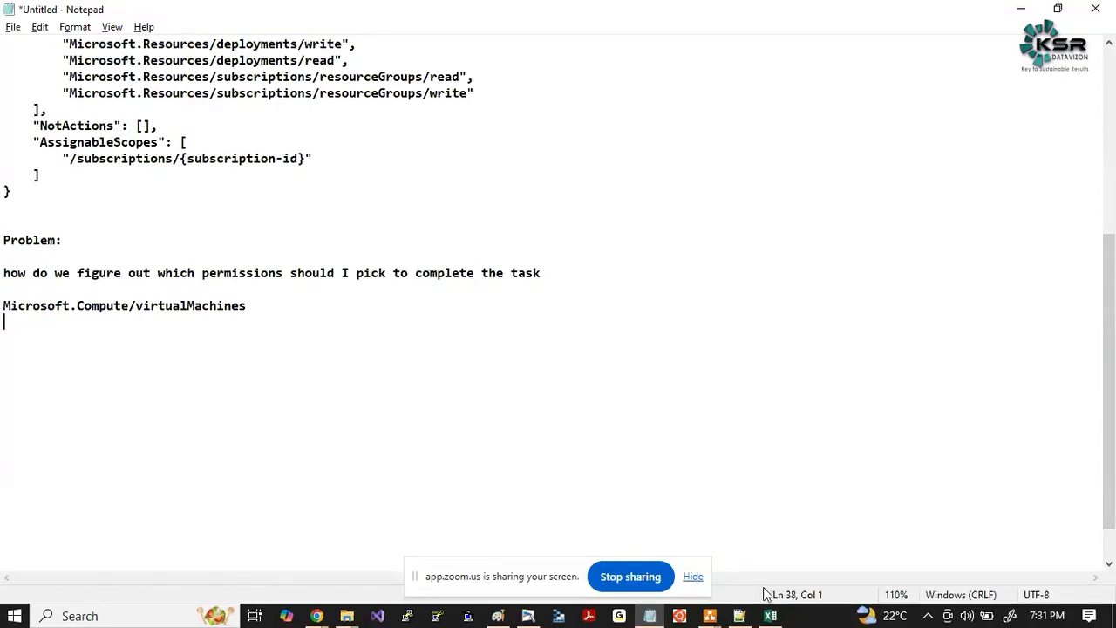
pyautogui.click(769, 615)
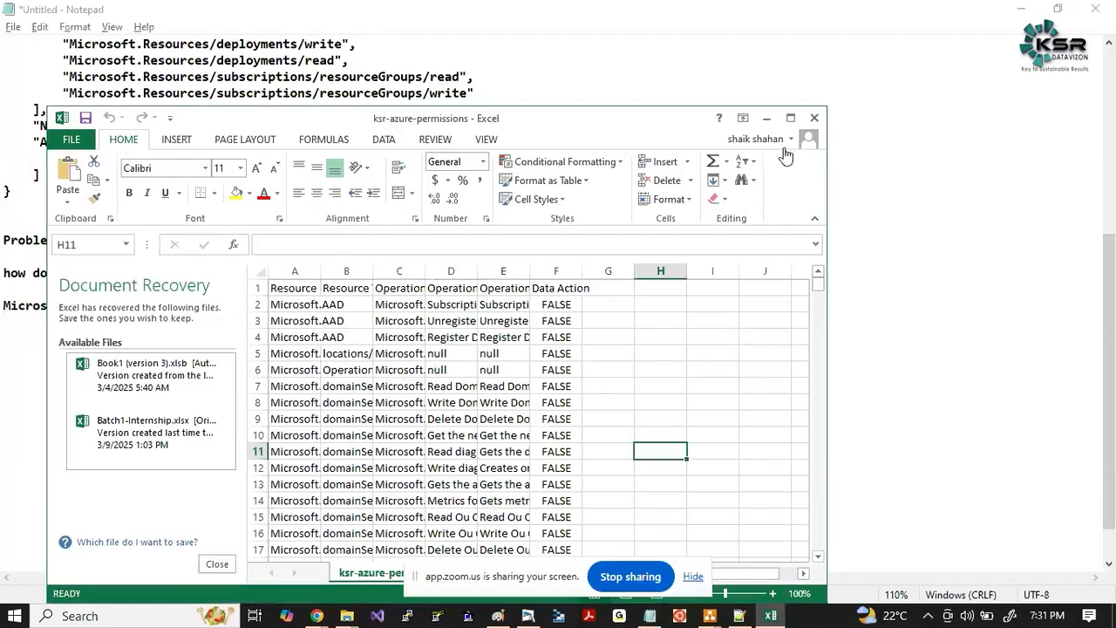
pyautogui.click(791, 120)
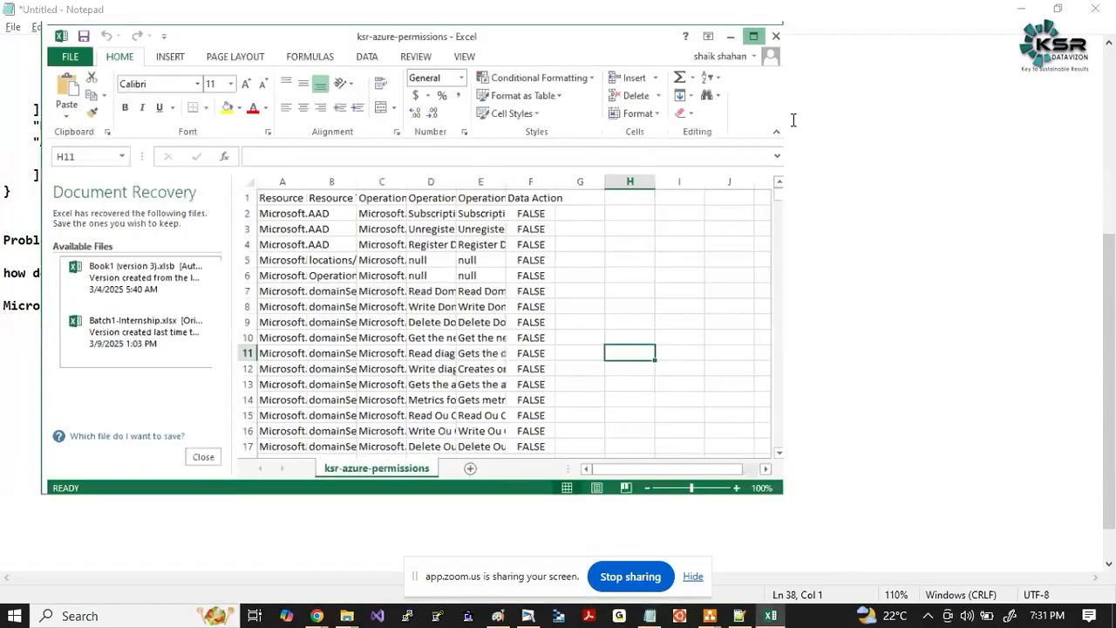
pyautogui.click(299, 539)
pyautogui.click(171, 564)
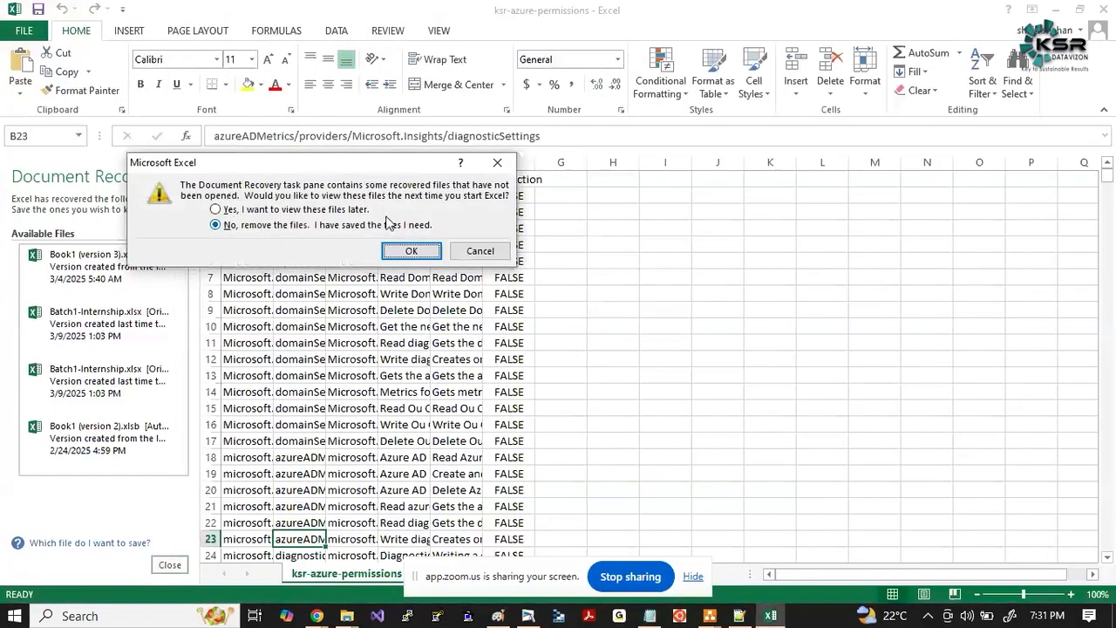
pyautogui.click(411, 249)
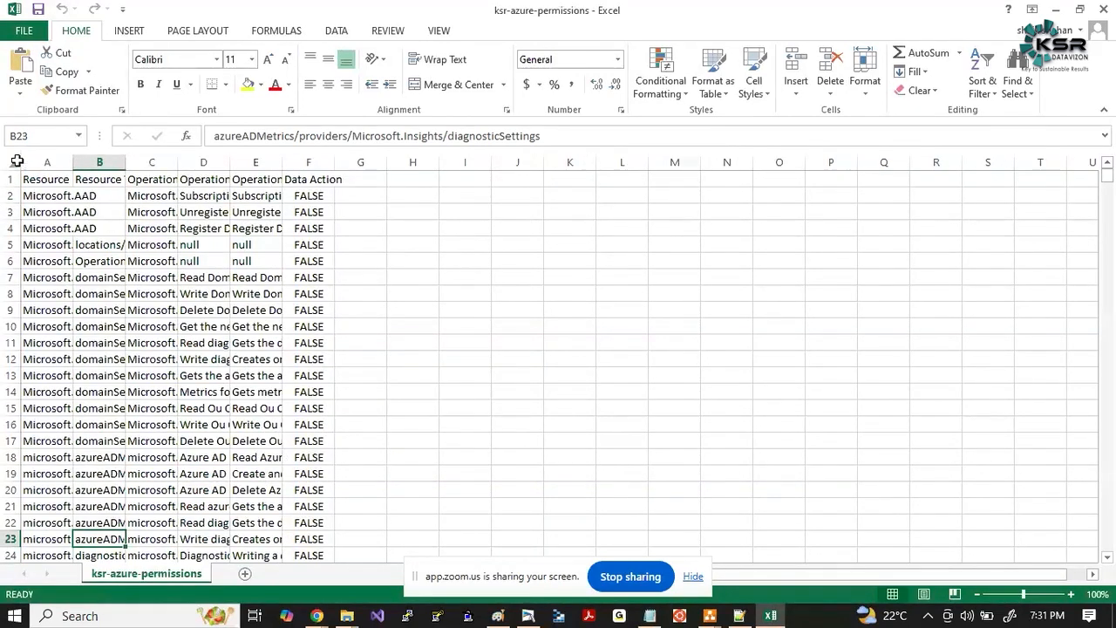
# Step: Auto-fit every column and turn on filters for the header row
pyautogui.click(16, 162)
pyautogui.doubleClick(73, 162)
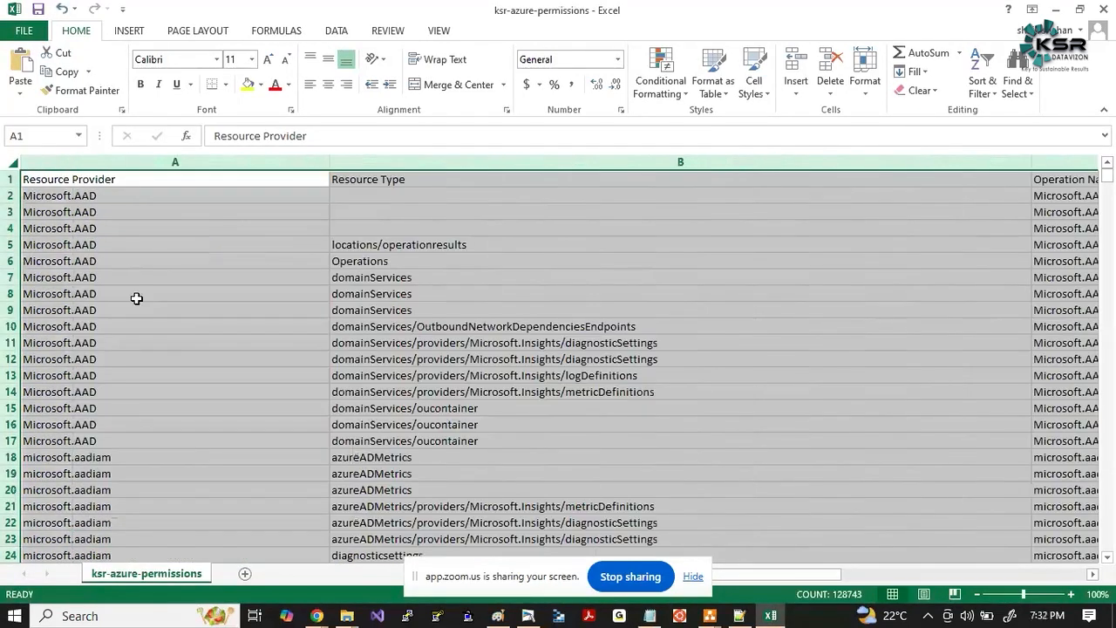
pyautogui.click(175, 322)
pyautogui.click(10, 179)
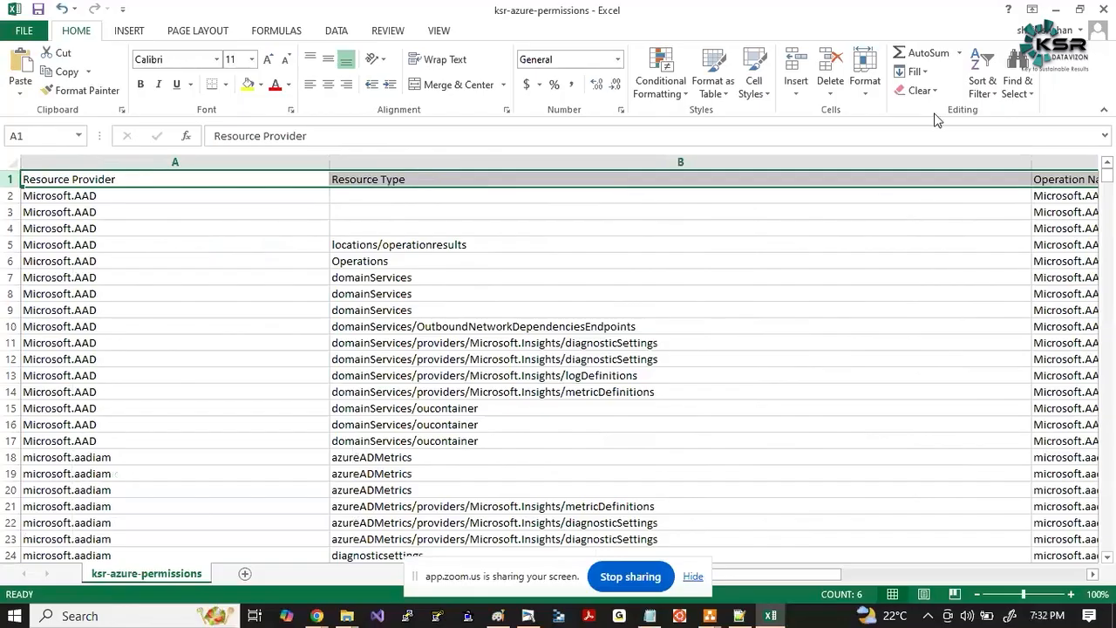
pyautogui.click(993, 90)
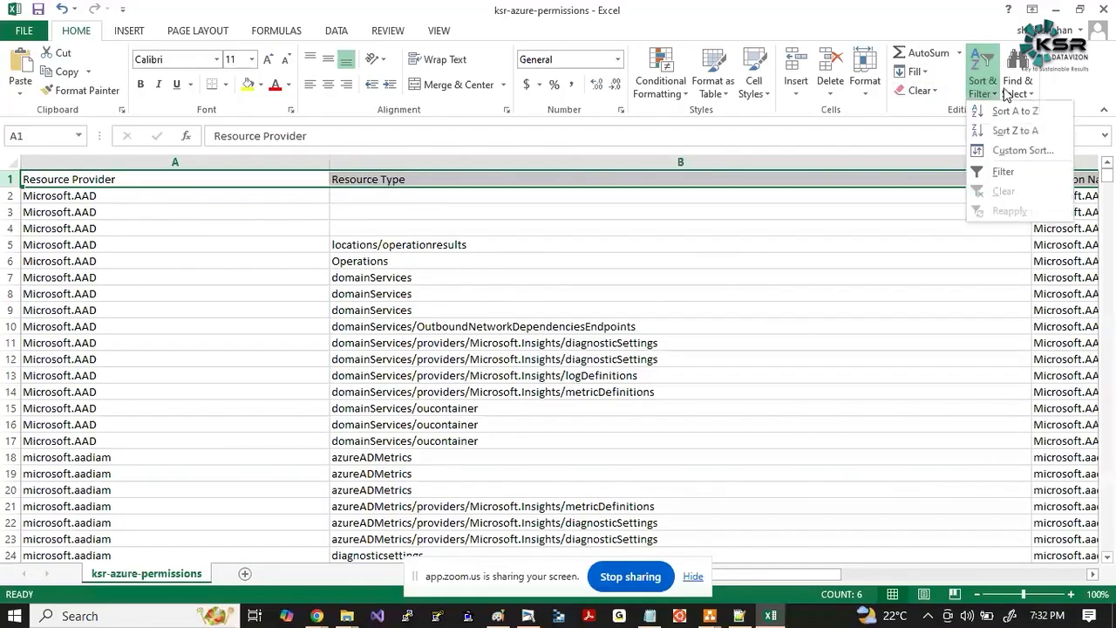
pyautogui.click(1001, 171)
# Step: Copy Microsoft.Compute from the notes to use as the Resource Provider filter search
pyautogui.click(260, 301)
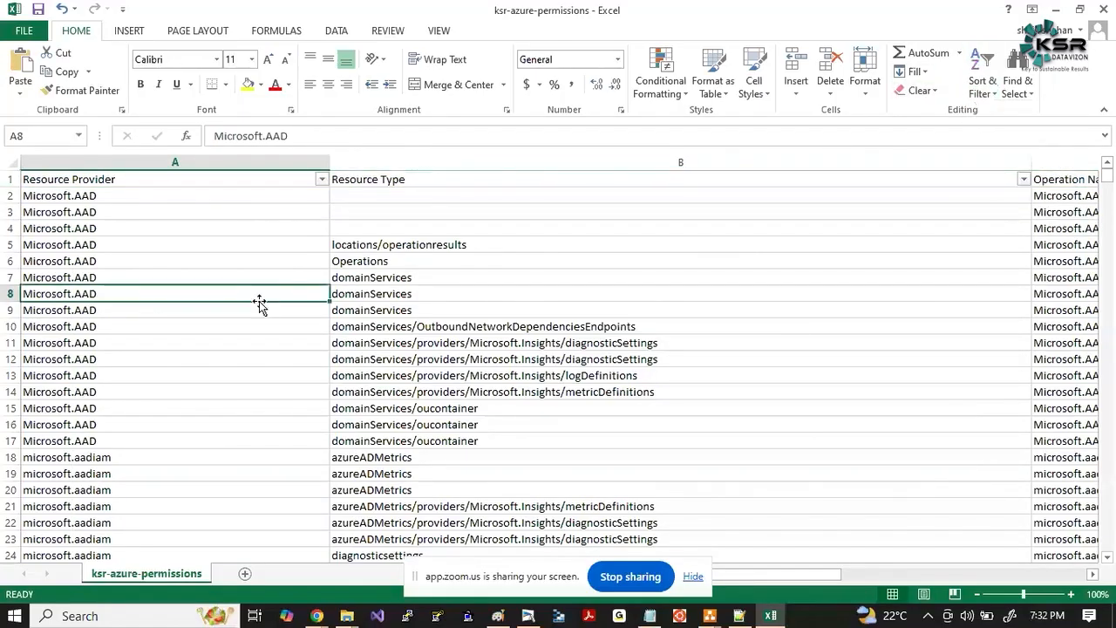
pyautogui.click(320, 179)
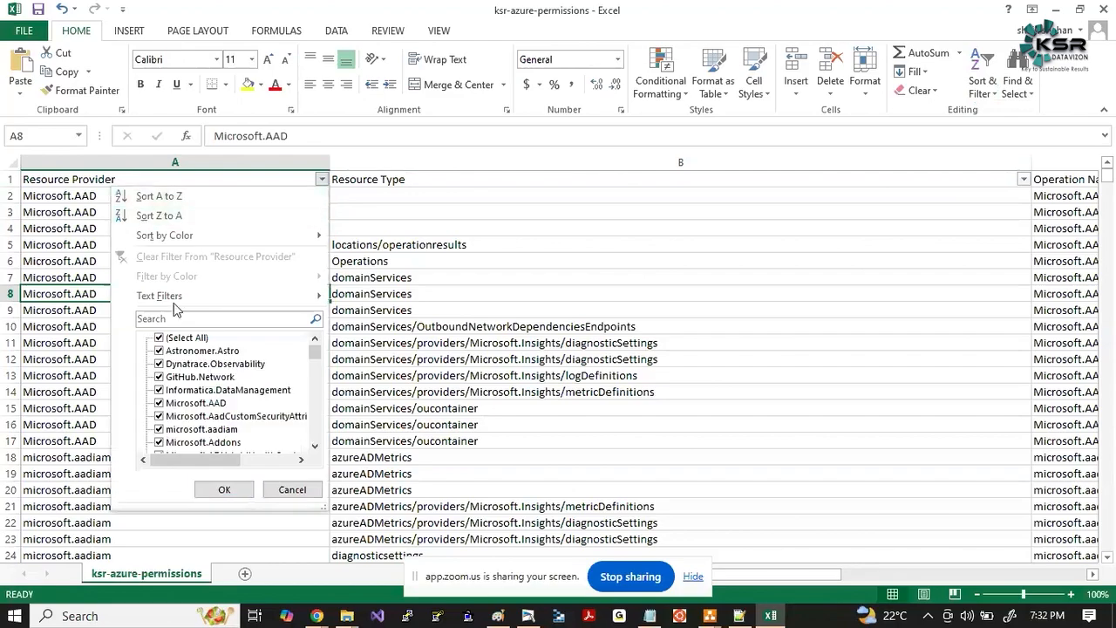
pyautogui.click(159, 337)
pyautogui.click(160, 320)
pyautogui.write('m')
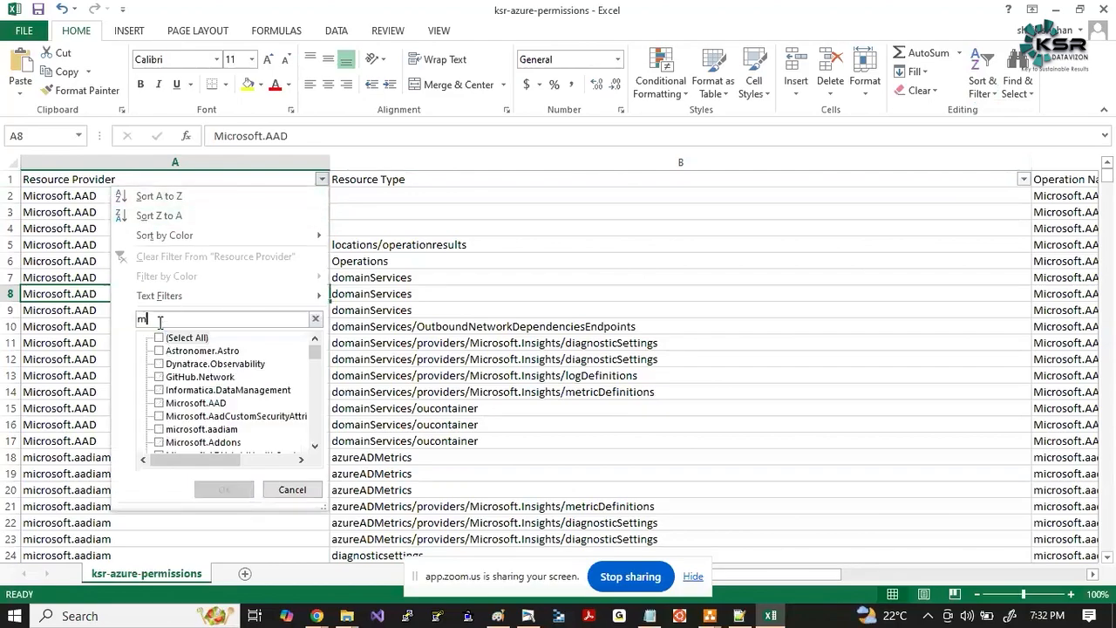
pyautogui.write('icrosoft')
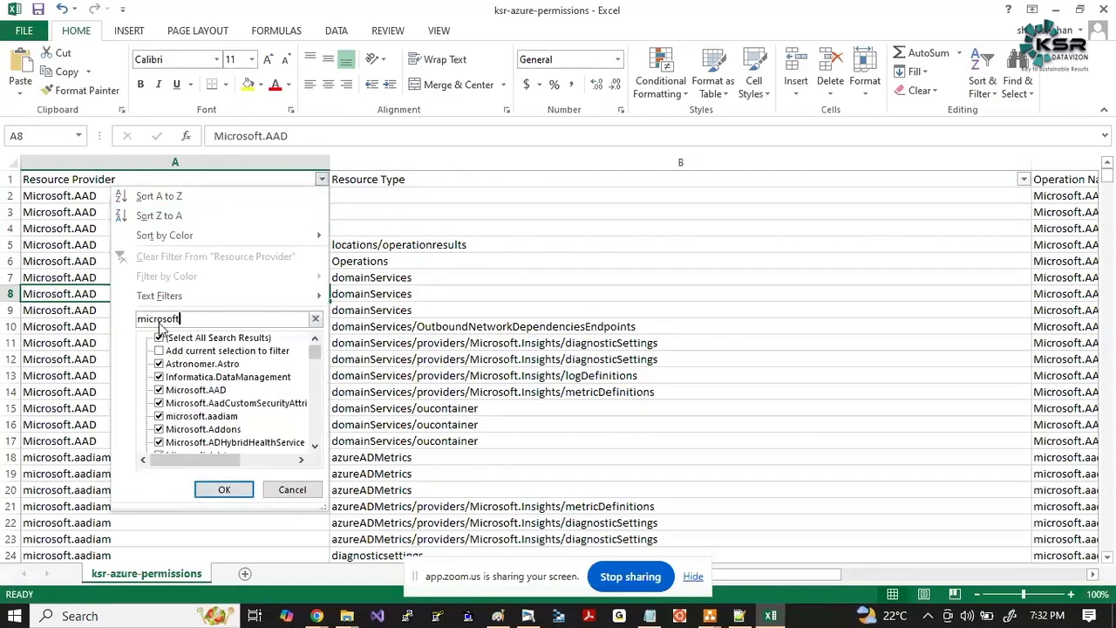
pyautogui.hotkey('alt', 'Tab')
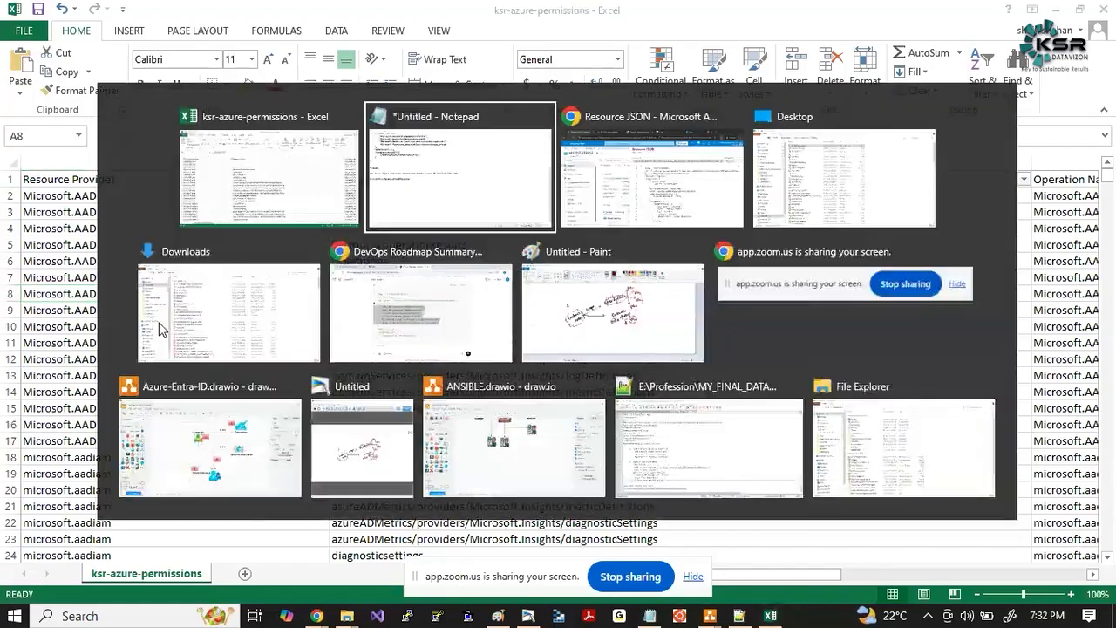
pyautogui.moveTo(131, 307); pyautogui.dragTo(2, 307)
pyautogui.hotkey('ctrl', 'c')
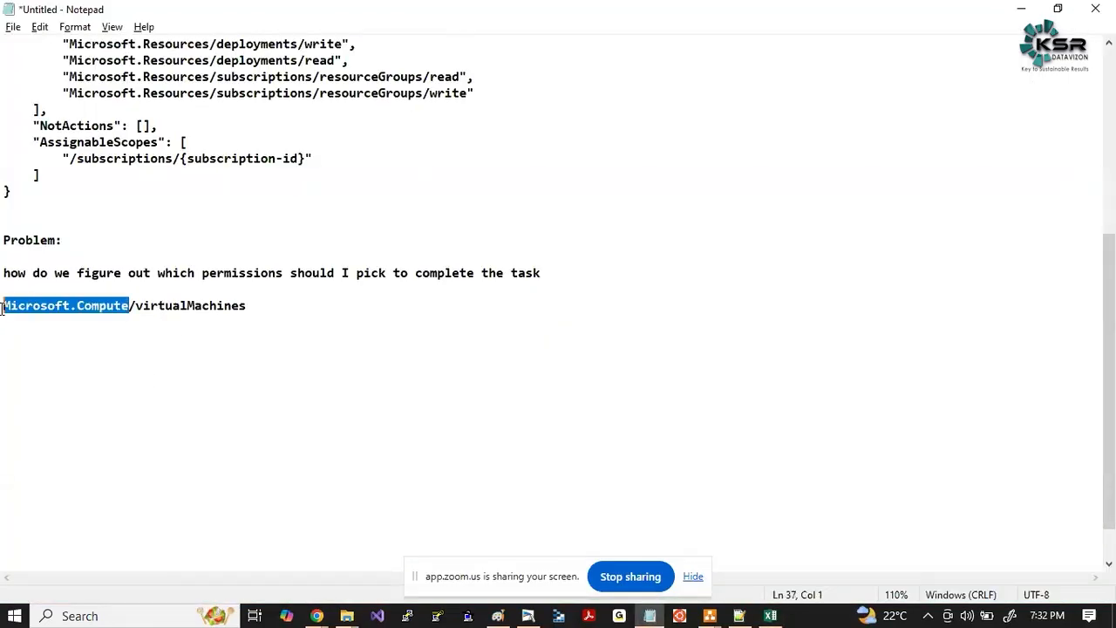
pyautogui.hotkey('alt', 'Tab')
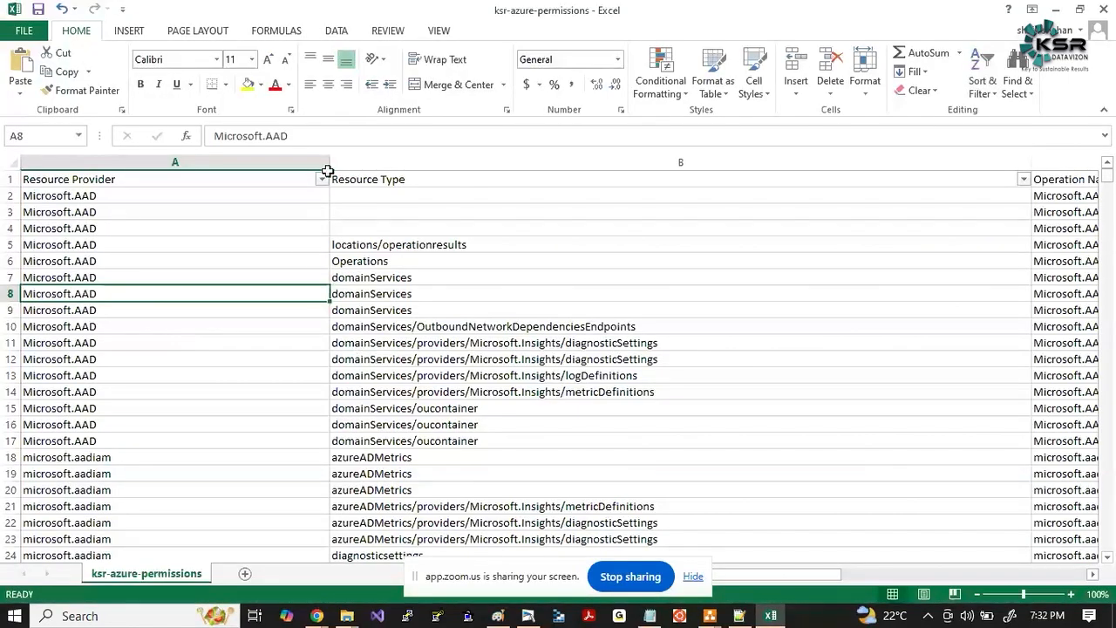
# Step: Filter Resource Provider to only Microsoft.Compute, showing 279 of 21571 records
pyautogui.click(320, 179)
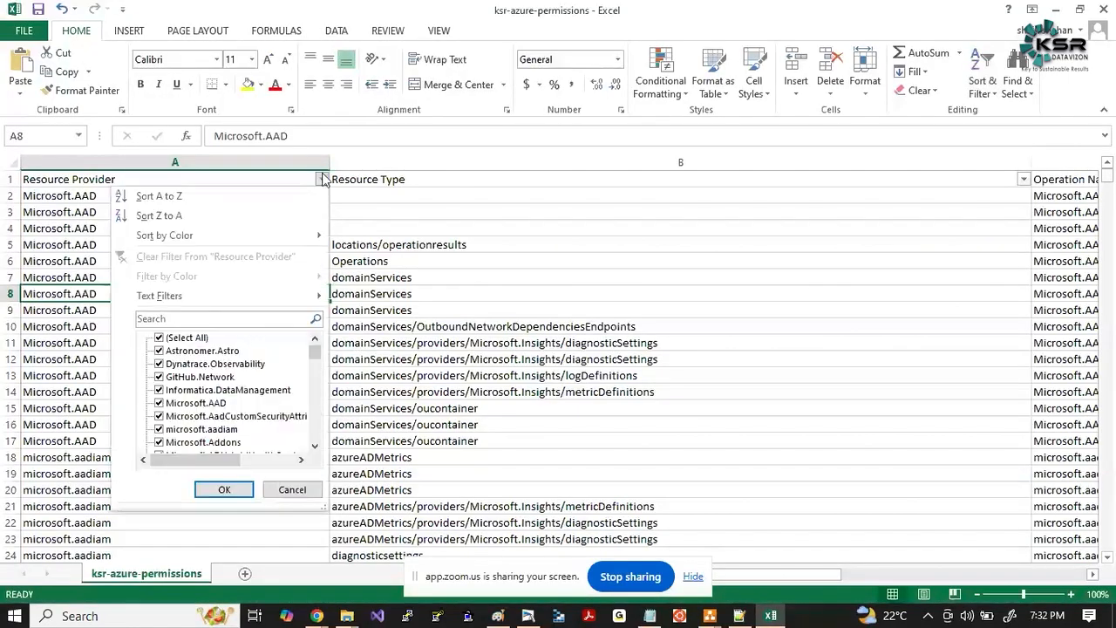
pyautogui.click(159, 337)
pyautogui.moveTo(316, 355); pyautogui.dragTo(315, 433)
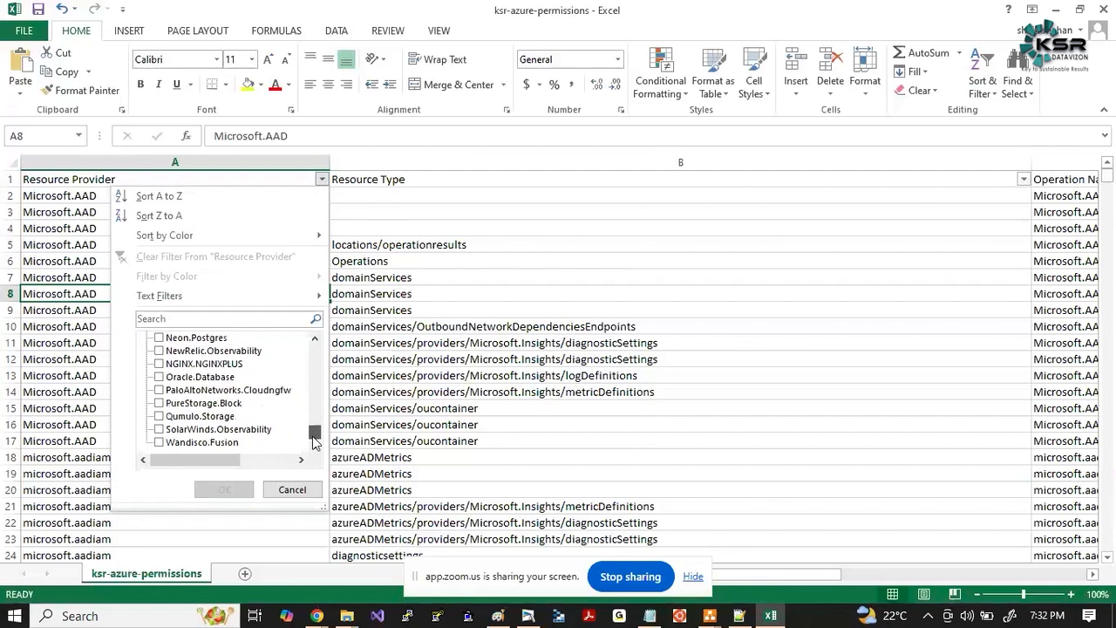
pyautogui.click(191, 319)
pyautogui.hotkey('alt', 'Tab')
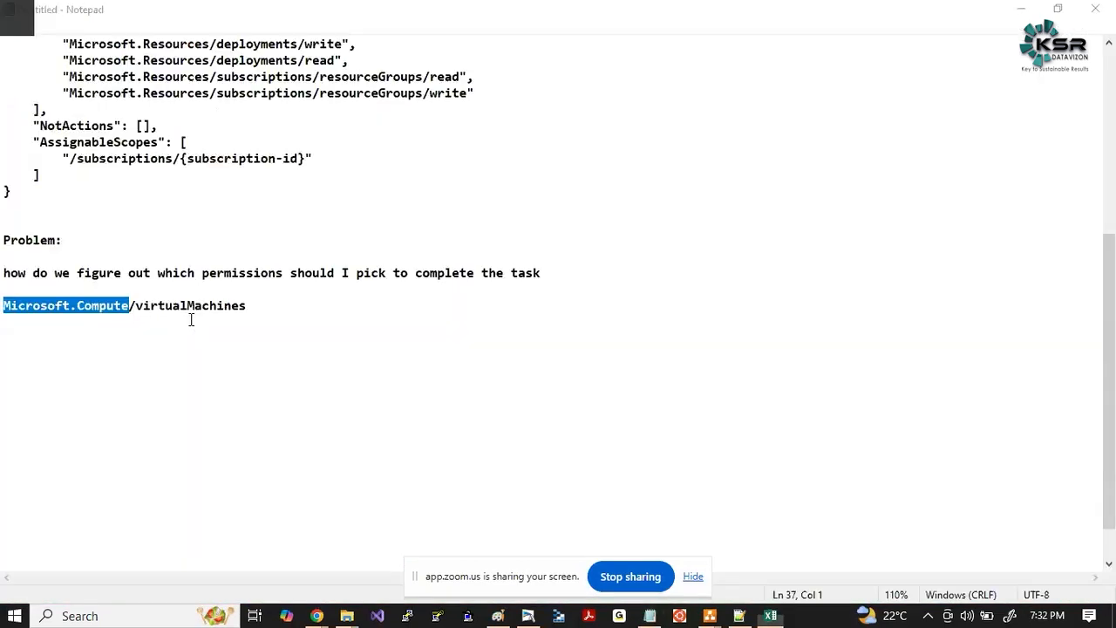
pyautogui.hotkey('alt', 'Tab')
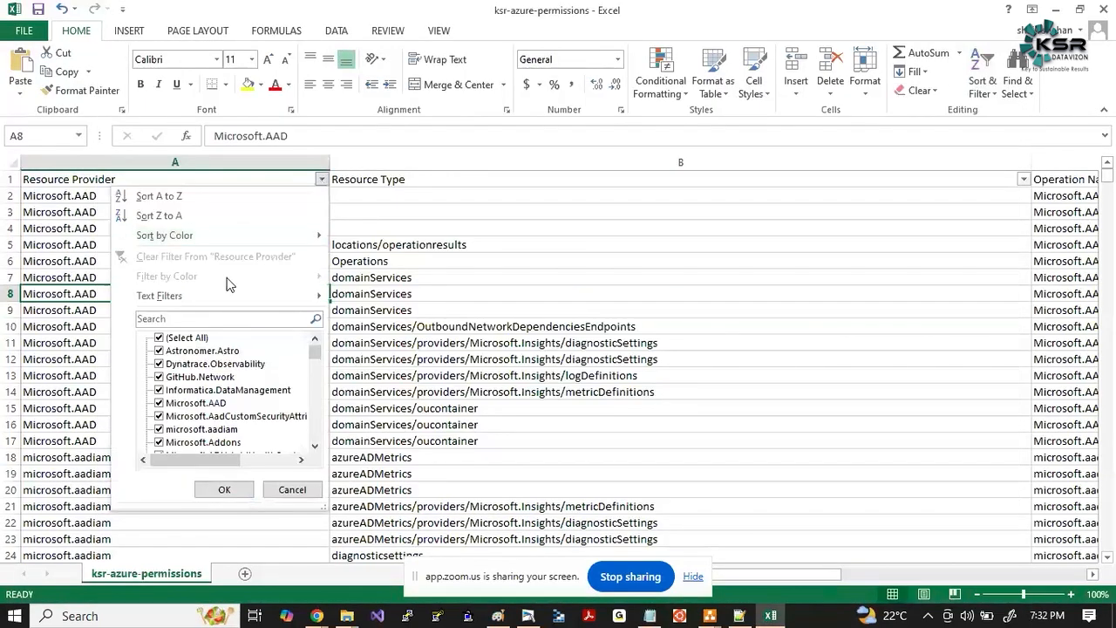
pyautogui.click(159, 337)
pyautogui.click(162, 320)
pyautogui.hotkey('ctrl', 'v')
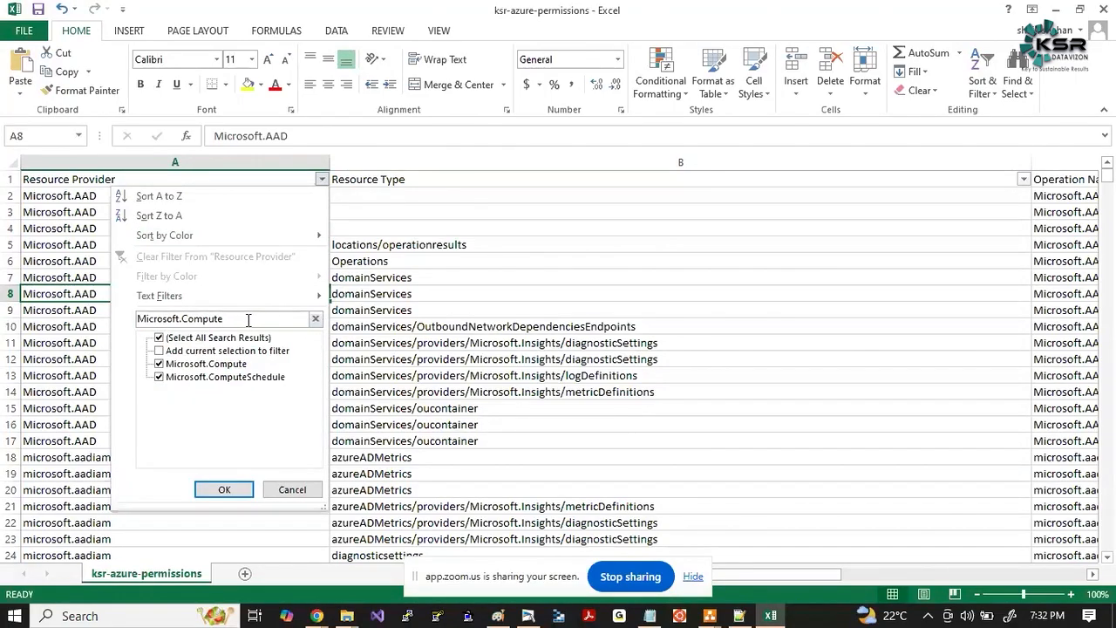
pyautogui.click(158, 337)
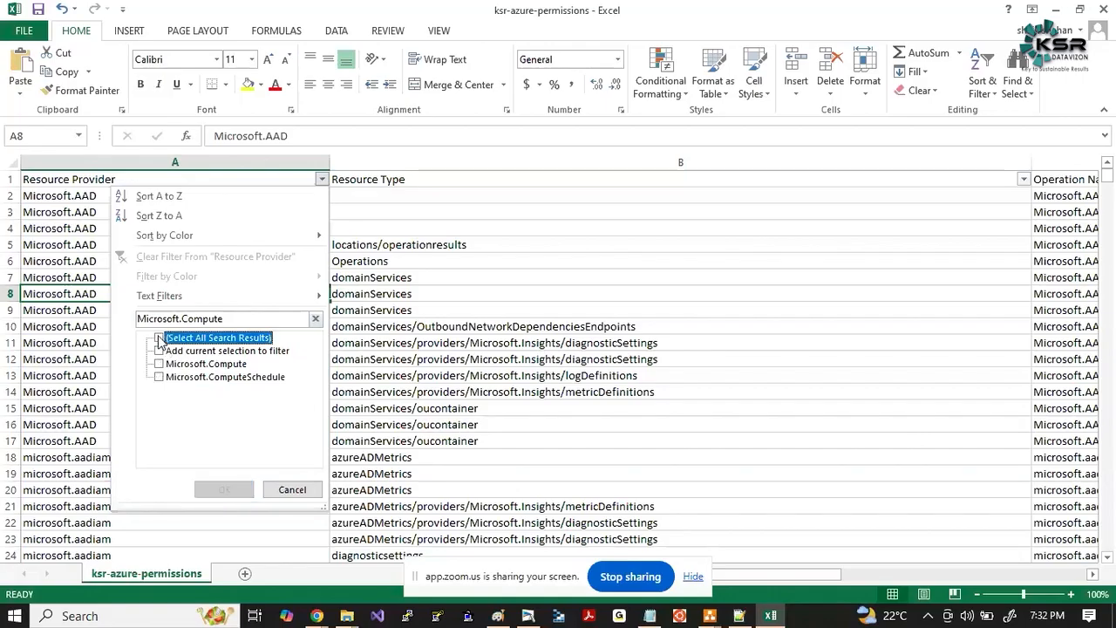
pyautogui.click(158, 364)
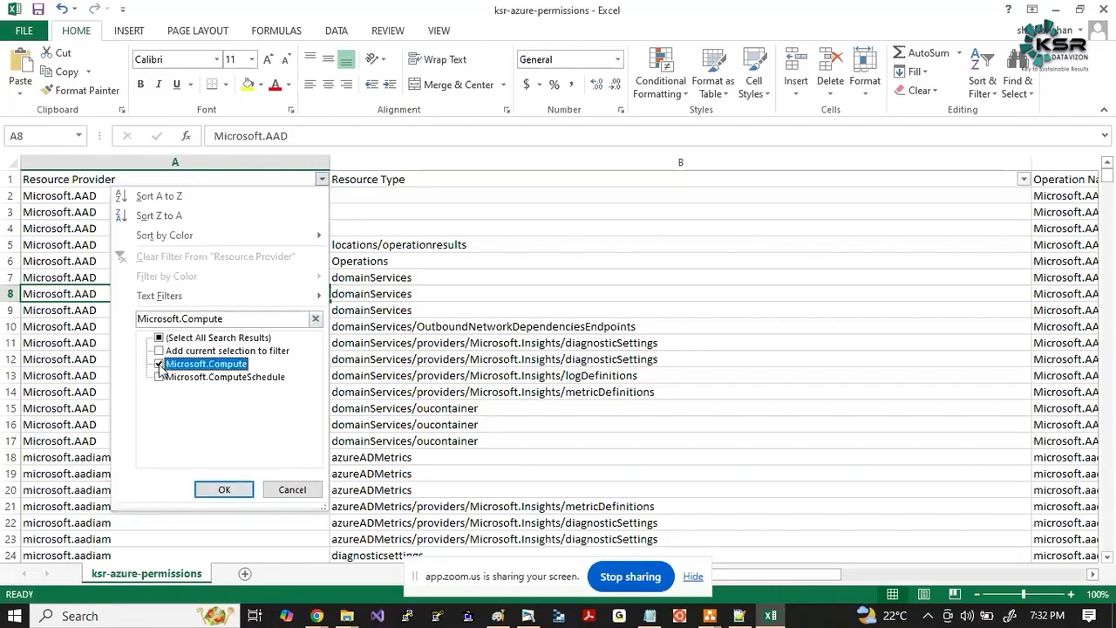
pyautogui.click(224, 489)
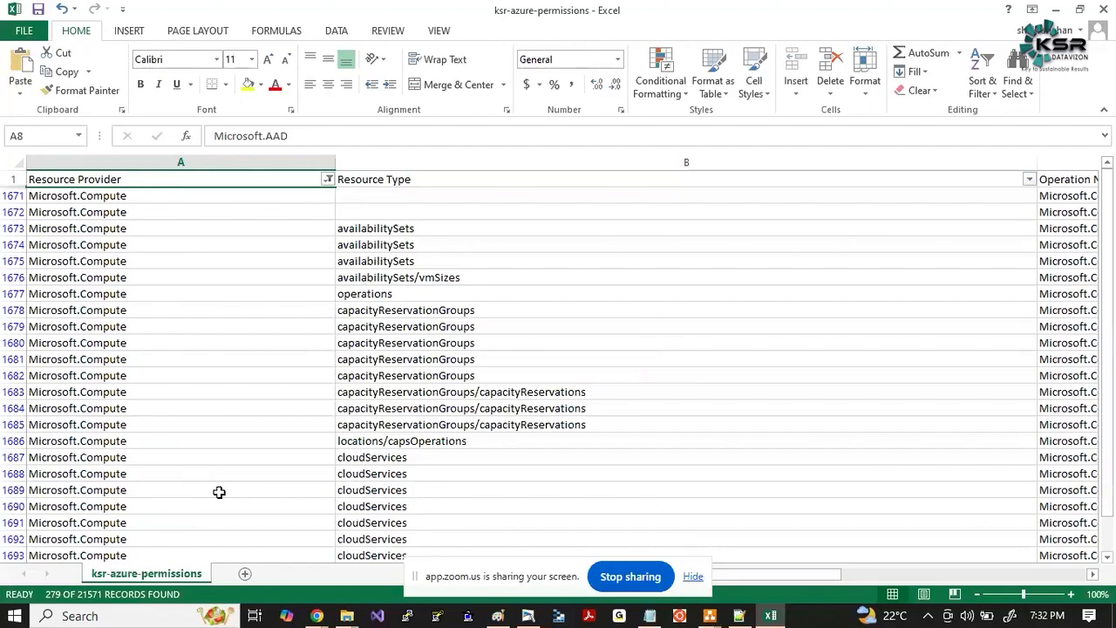
pyautogui.hotkey('alt', 'Tab')
# Step: Copy 'virtualMachines' from the Microsoft.Compute/virtualMachines line in Notepad and return to Excel
pyautogui.click(193, 404)
pyautogui.click(136, 303)
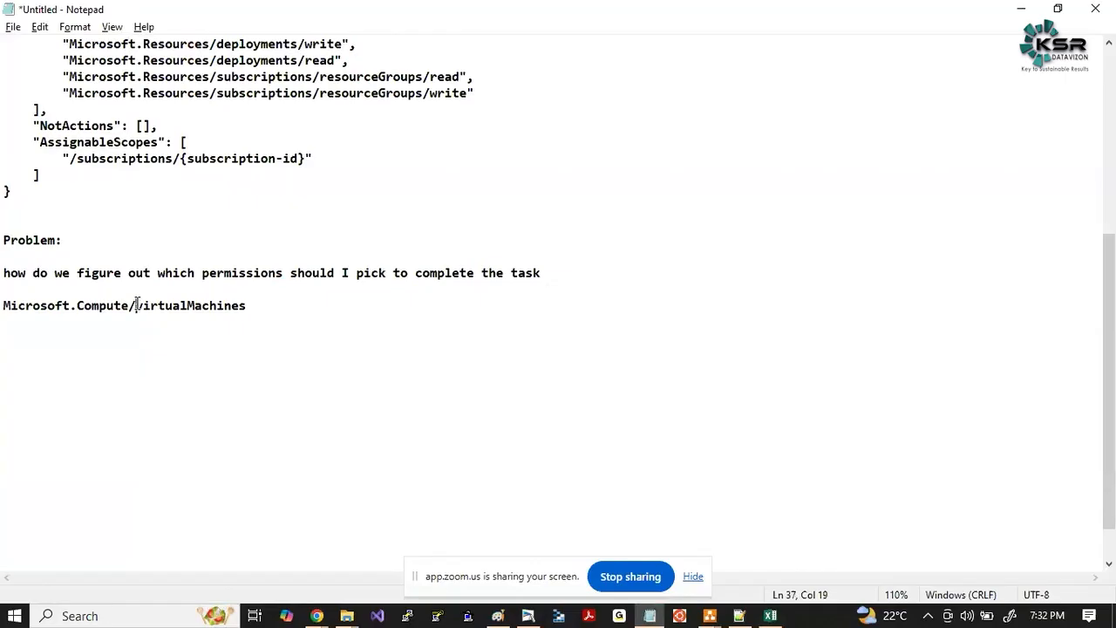
pyautogui.moveTo(137, 303); pyautogui.dragTo(259, 302)
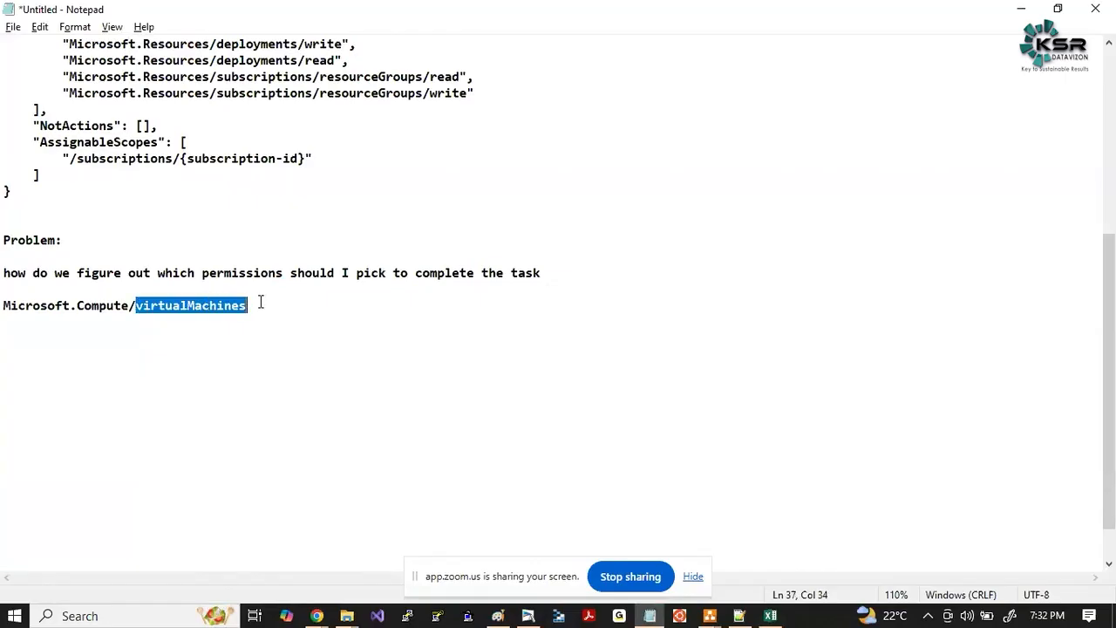
pyautogui.keyDown('ctrl'); pyautogui.scroll(4, 260, 301); pyautogui.keyUp('ctrl')
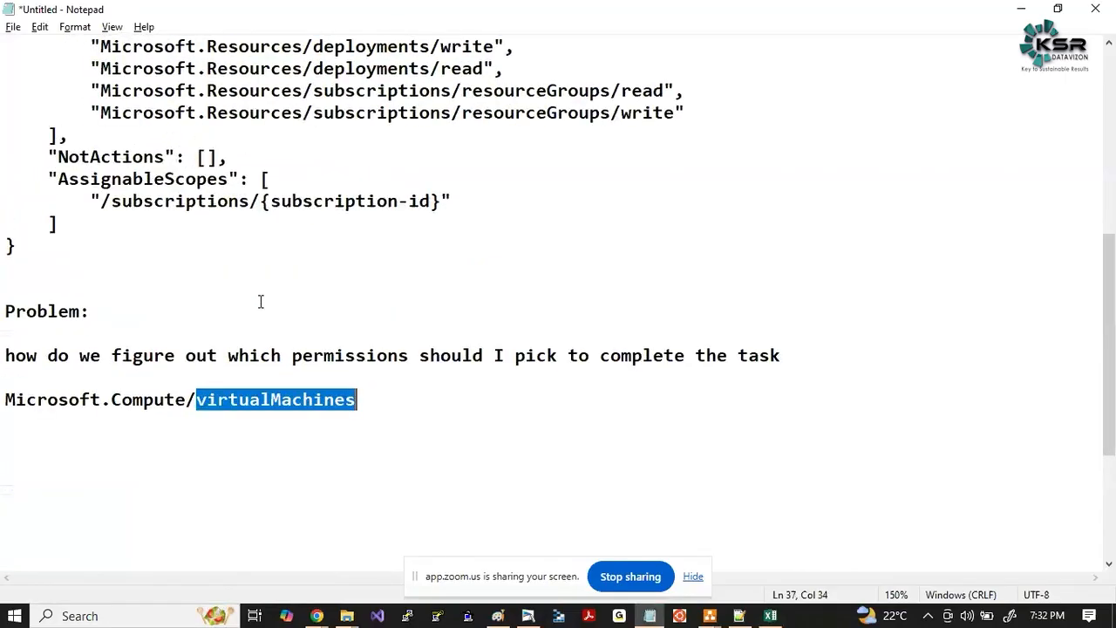
pyautogui.scroll(-3, 341, 340)
pyautogui.click(341, 340)
pyautogui.moveTo(361, 200); pyautogui.dragTo(198, 206)
pyautogui.hotkey('ctrl', 'c')
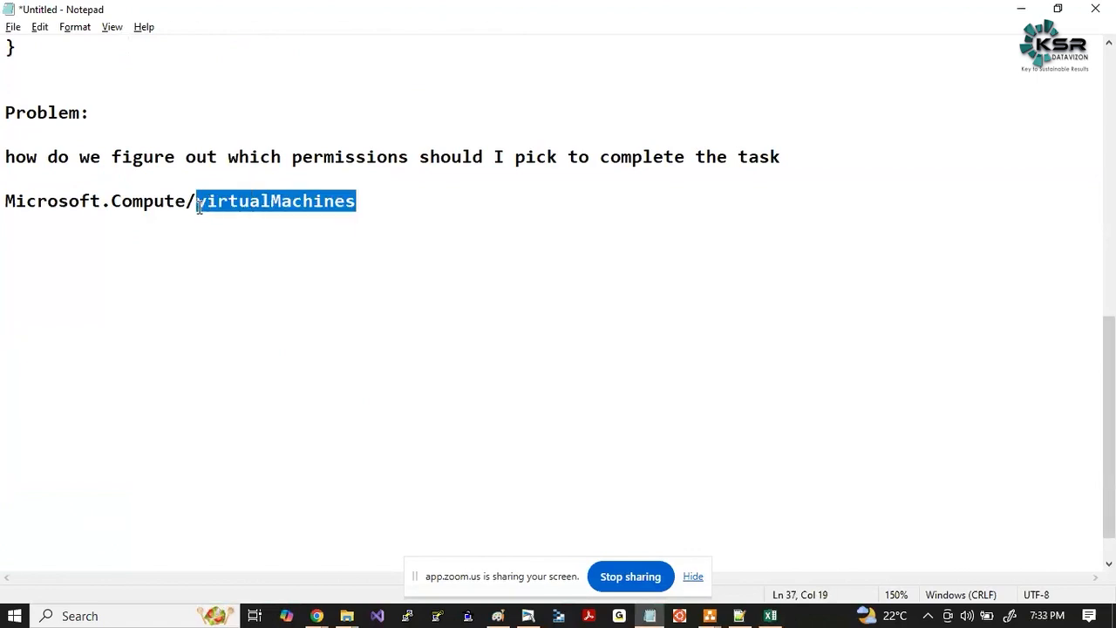
pyautogui.hotkey('alt', 'Tab')
pyautogui.click(579, 247)
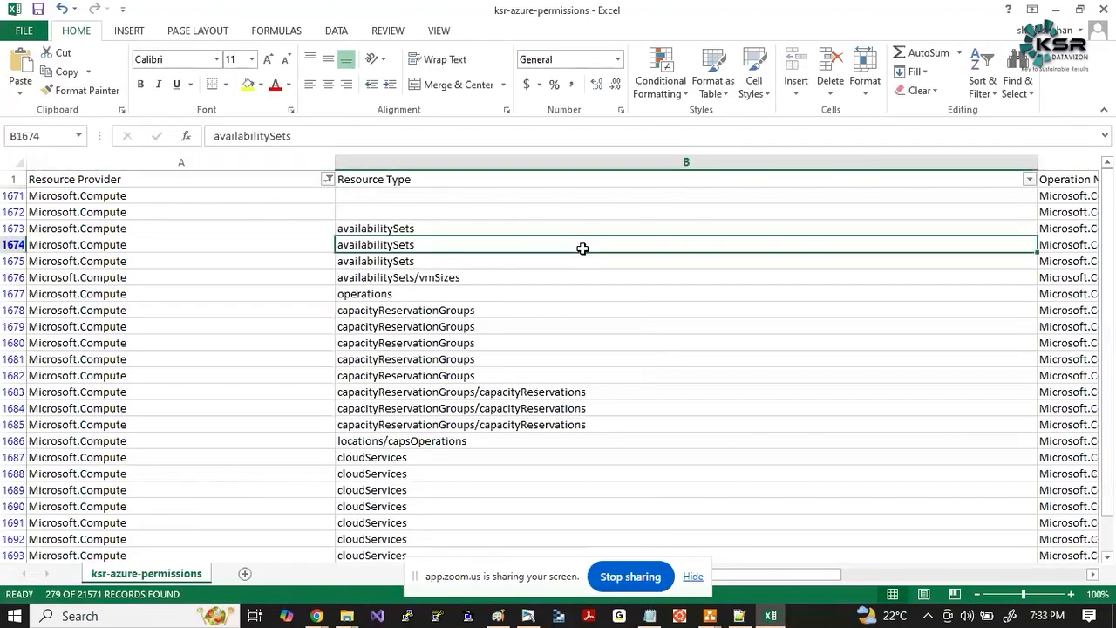
# Step: Filter the Resource Type column to exactly virtualMachines, leaving 28 of 21571 records
pyautogui.click(1029, 180)
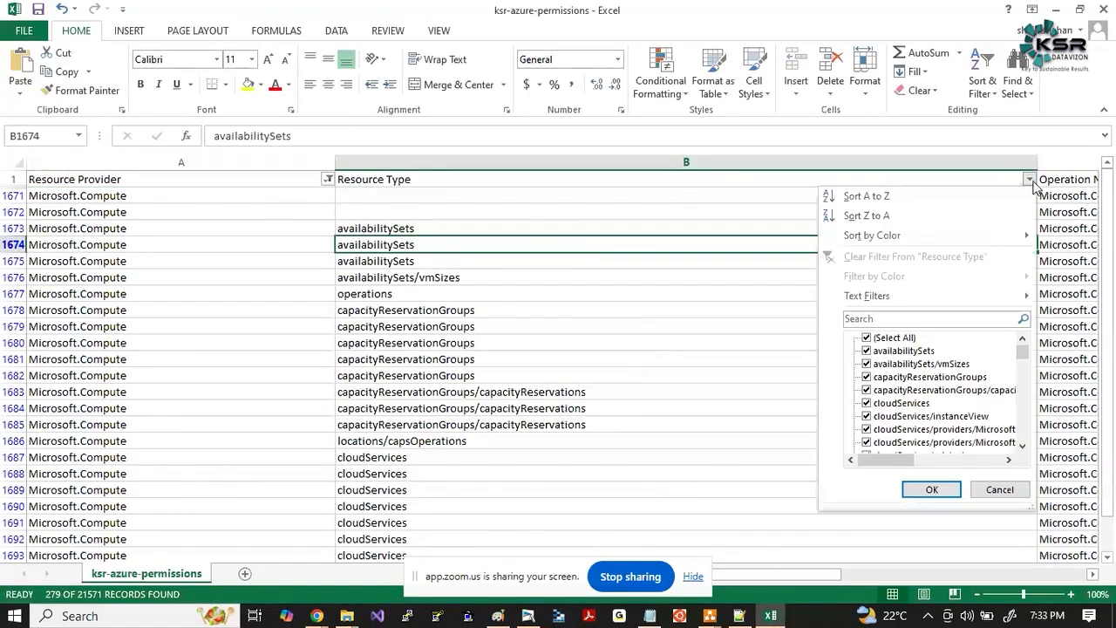
pyautogui.click(866, 338)
pyautogui.click(865, 318)
pyautogui.hotkey('ctrl', 'v')
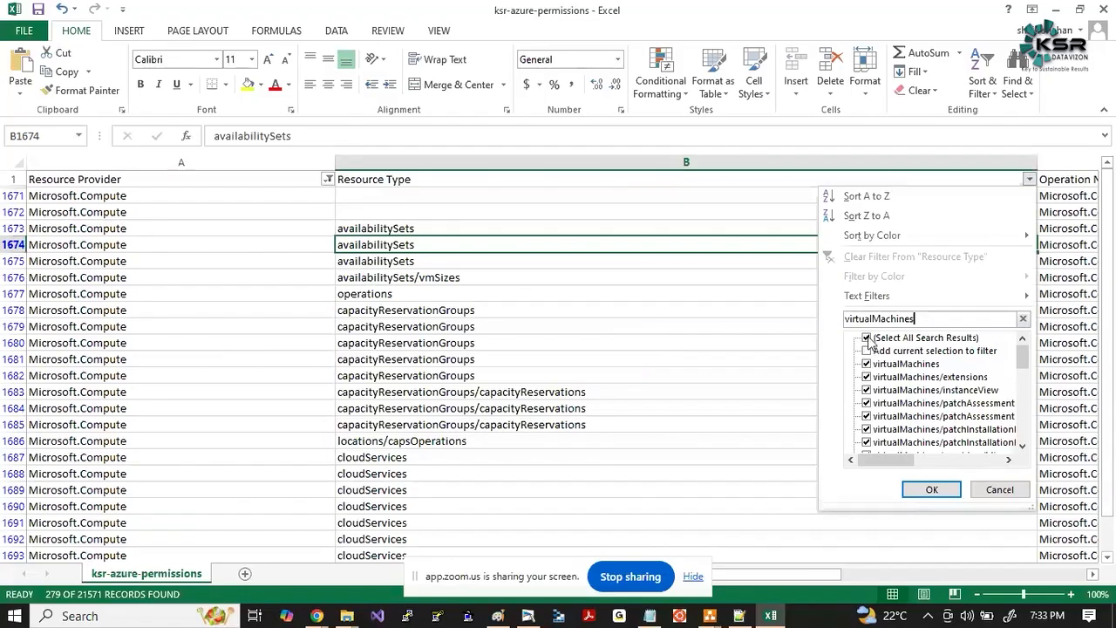
pyautogui.moveTo(903, 460); pyautogui.dragTo(839, 466)
pyautogui.click(866, 339)
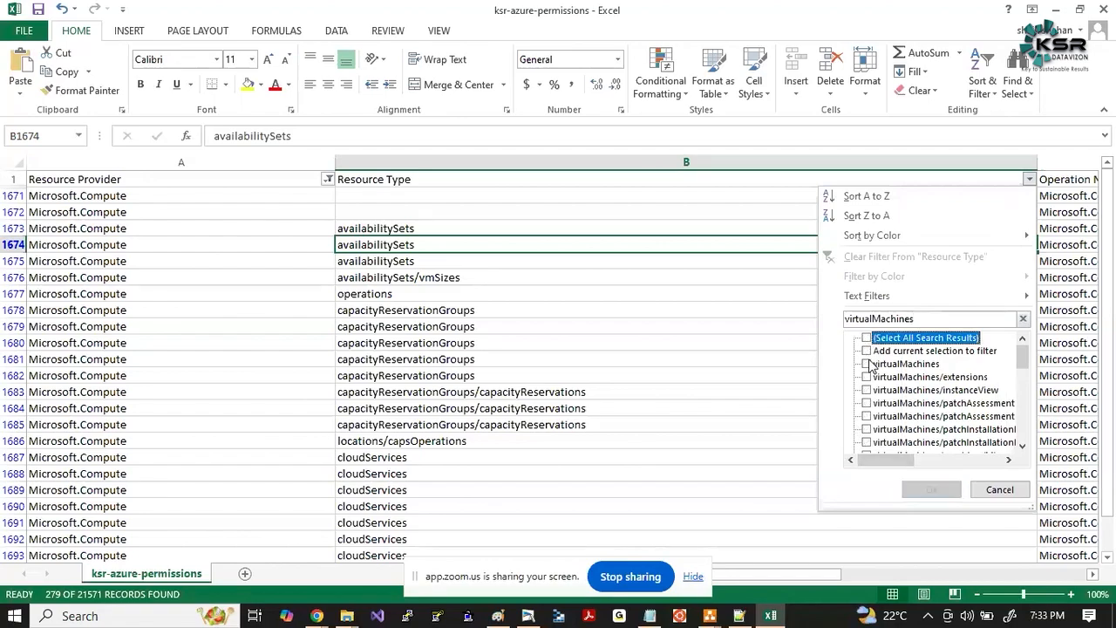
pyautogui.click(866, 364)
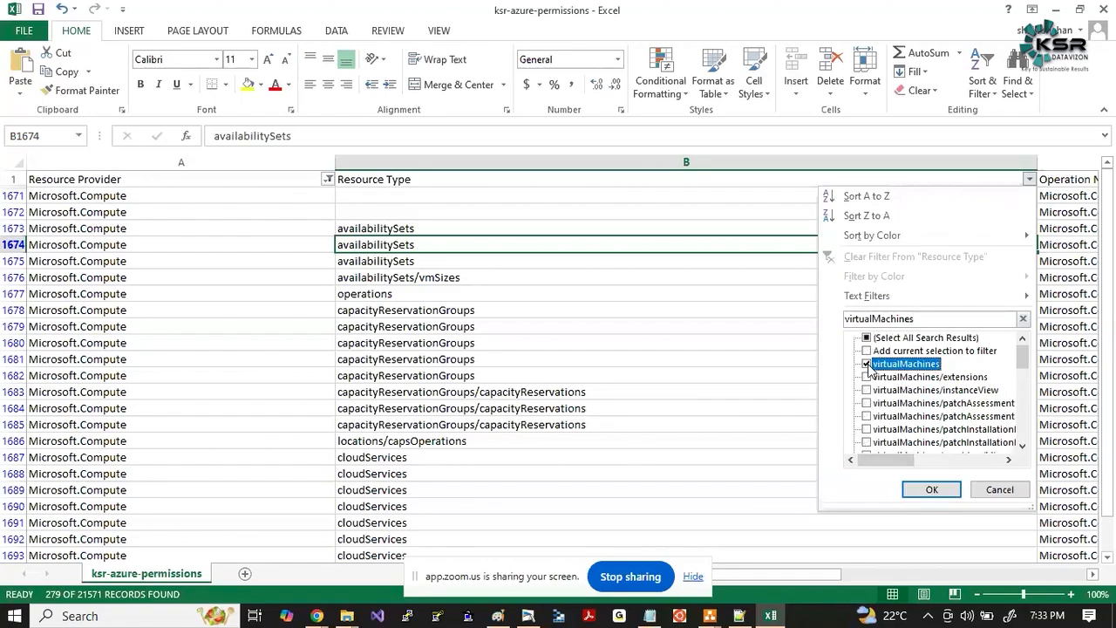
pyautogui.click(929, 489)
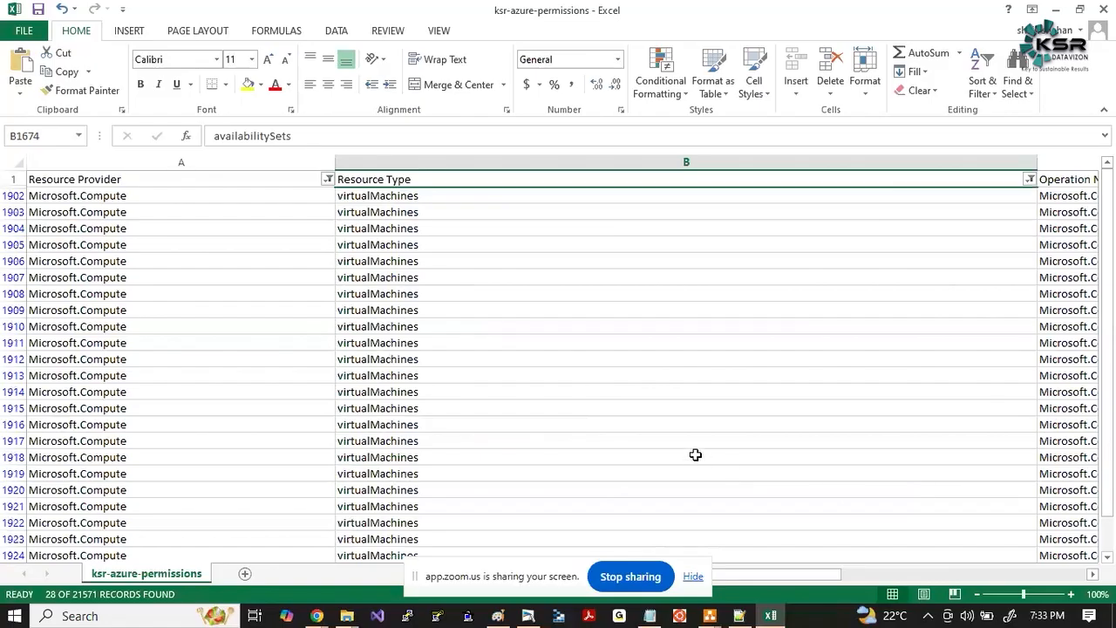
# Step: Narrow column B (Resource Type) to fit the virtualMachines entries
pyautogui.scroll(-4, 695, 455)
pyautogui.scroll(4, 695, 454)
pyautogui.moveTo(436, 275); pyautogui.dragTo(390, 381)
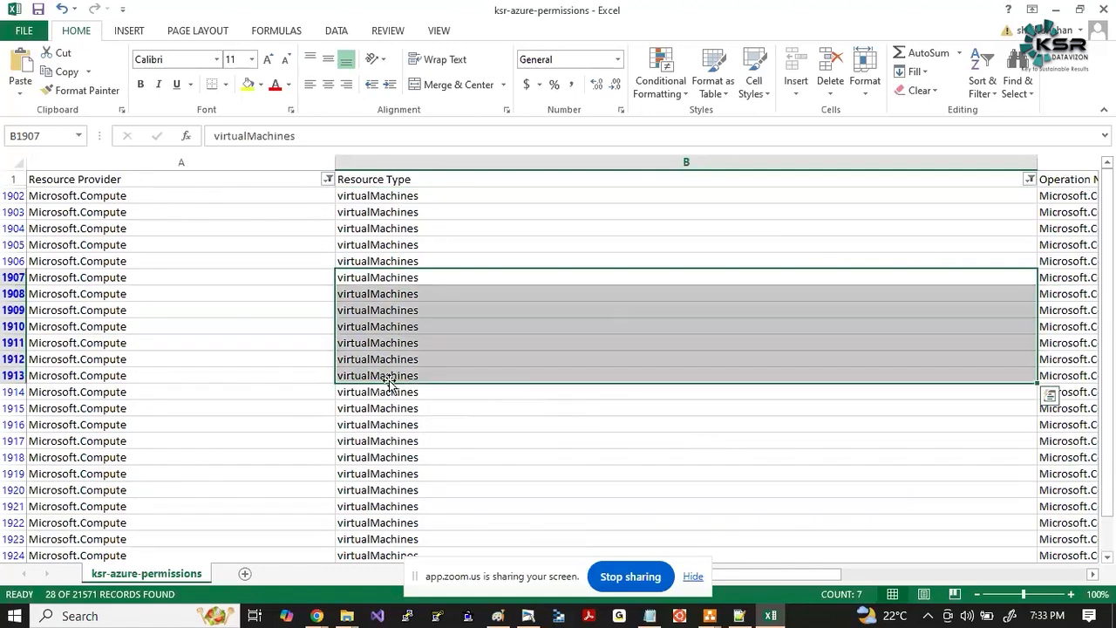
pyautogui.click(844, 443)
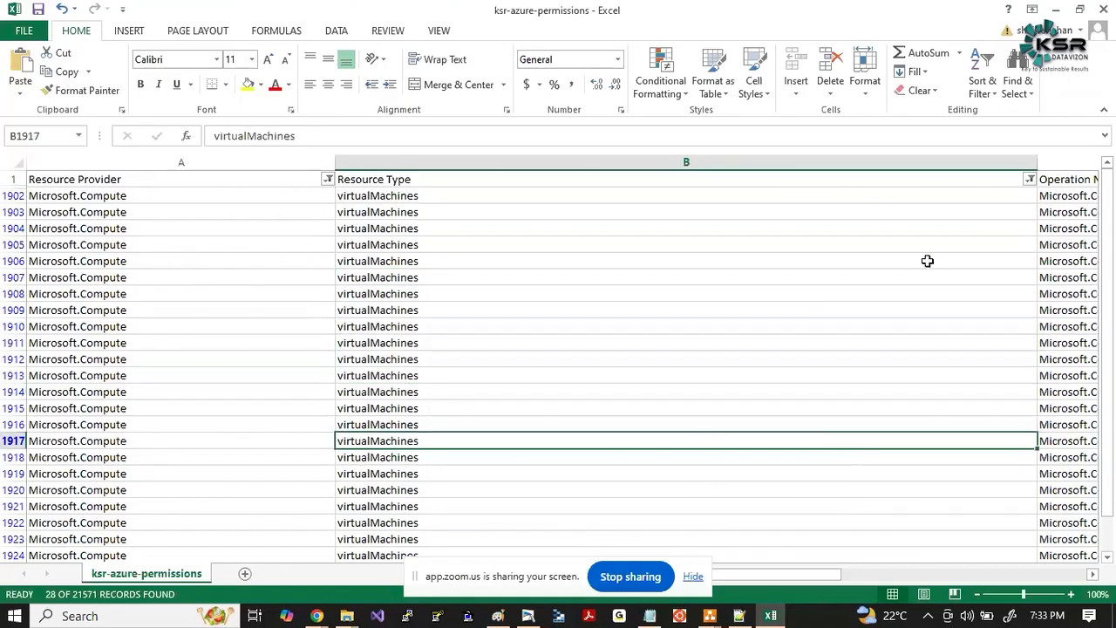
pyautogui.moveTo(1037, 162); pyautogui.dragTo(588, 164)
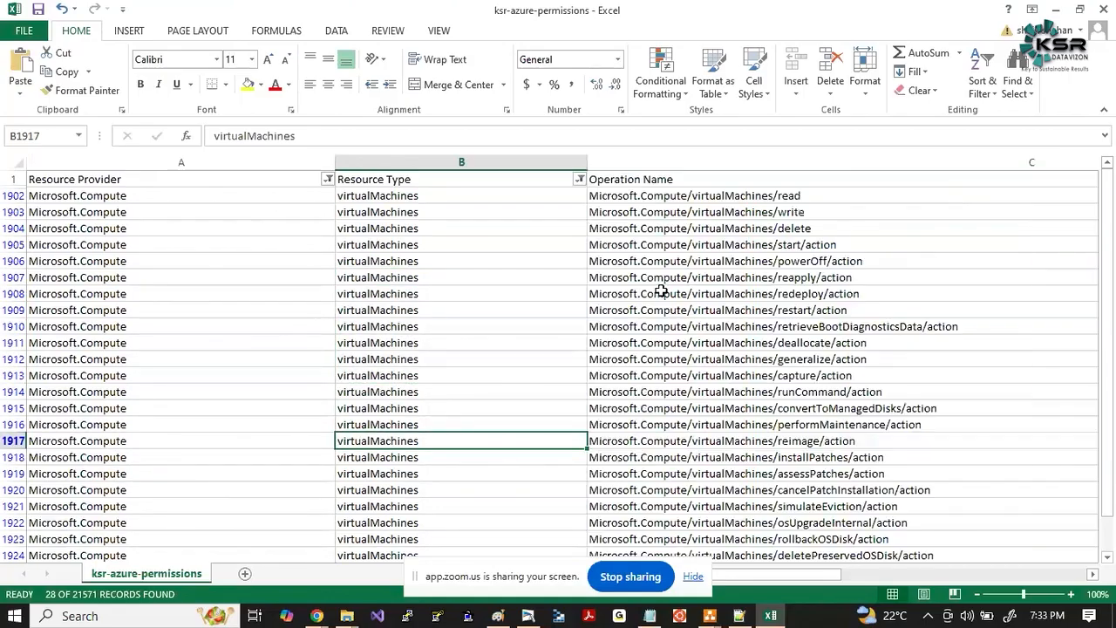
# Step: Review the virtualMachines operations in column C, such as installPatches, reimage, capture and loginAsAdmin
pyautogui.click(784, 370)
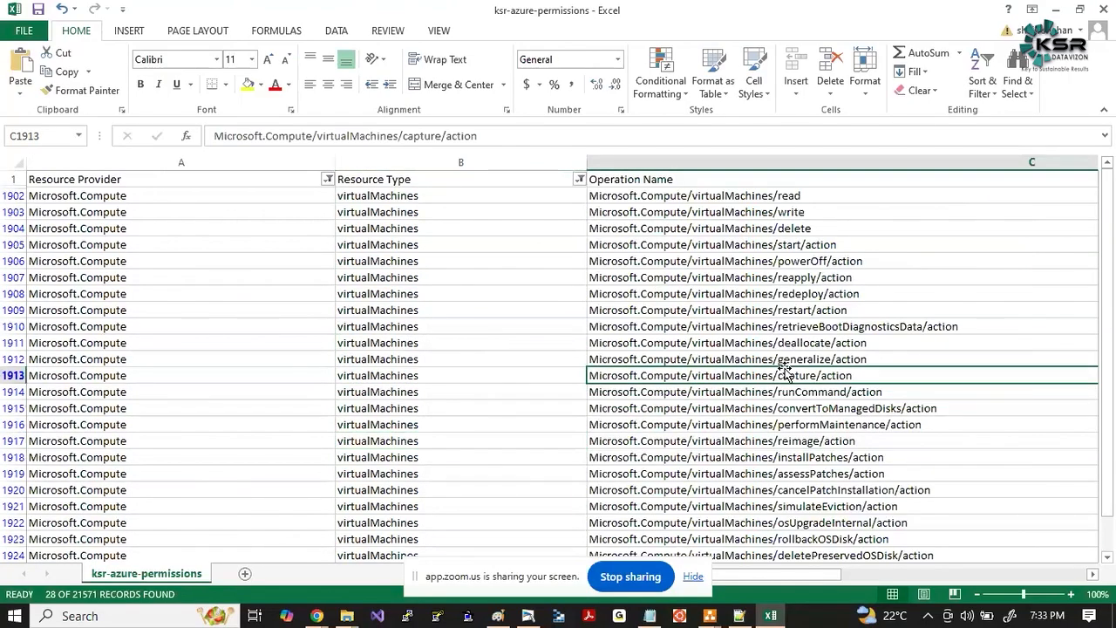
pyautogui.click(795, 199)
pyautogui.moveTo(795, 198); pyautogui.dragTo(795, 315)
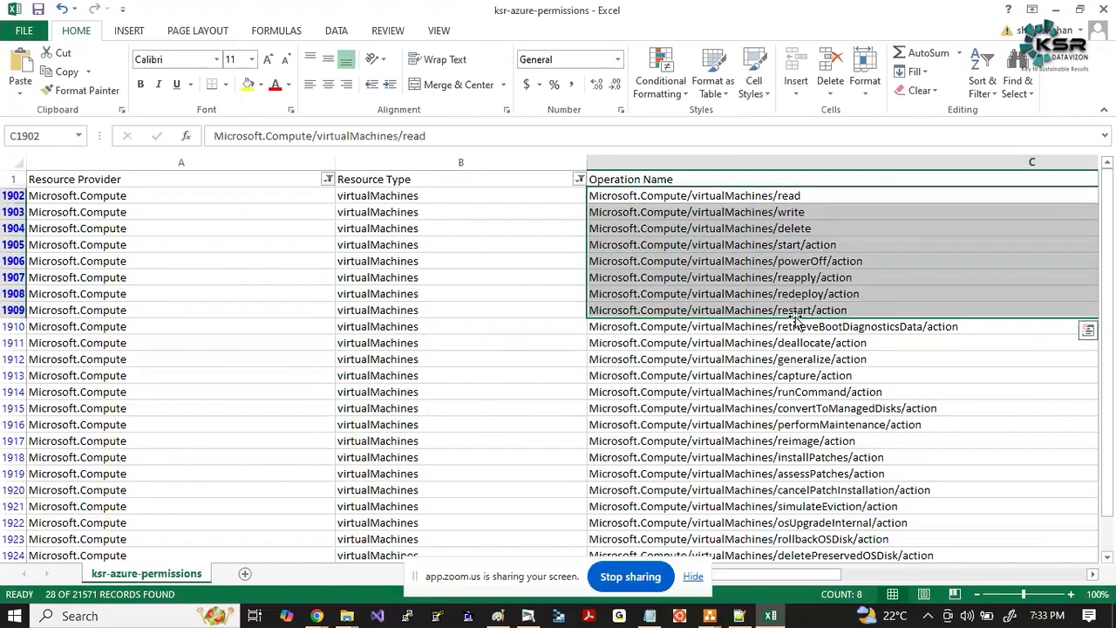
pyautogui.click(858, 321)
pyautogui.scroll(-1, 858, 322)
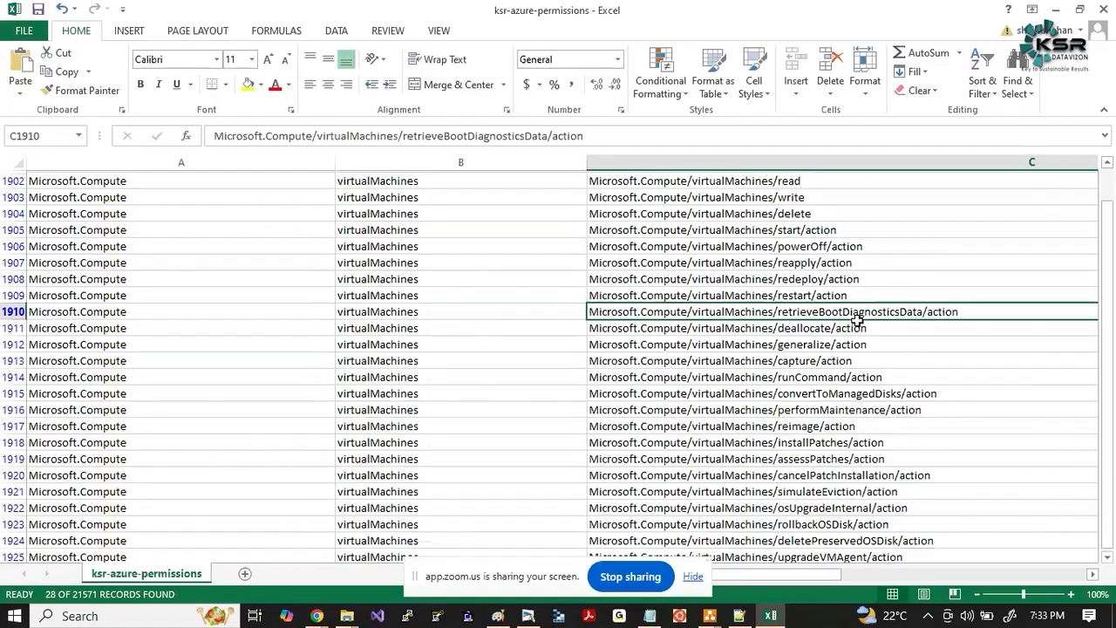
pyautogui.scroll(-3, 858, 322)
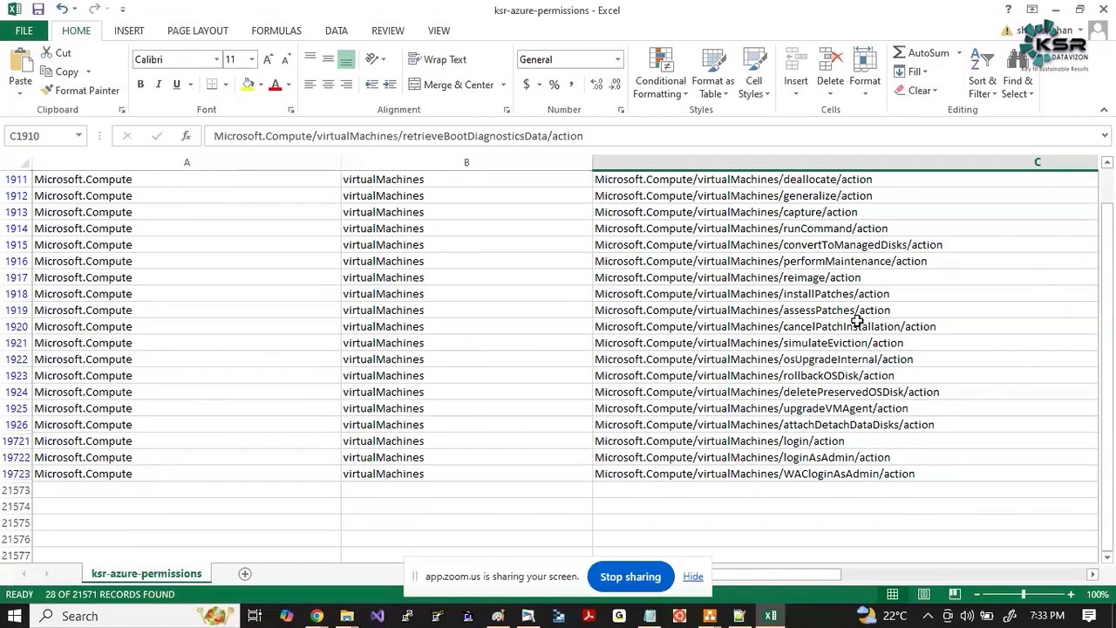
pyautogui.click(813, 379)
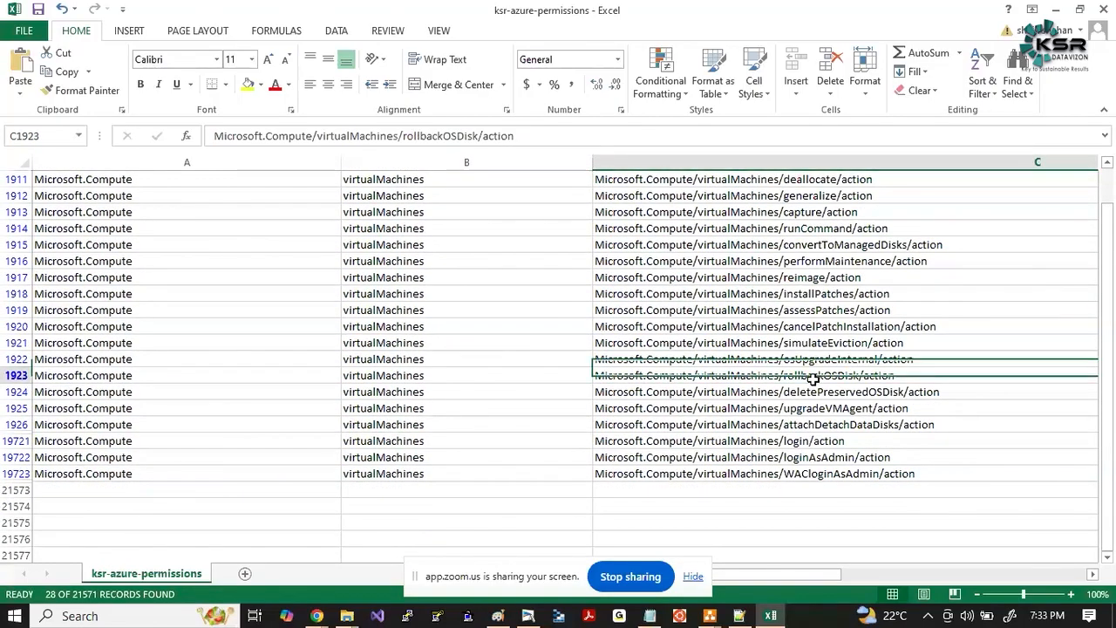
pyautogui.click(807, 327)
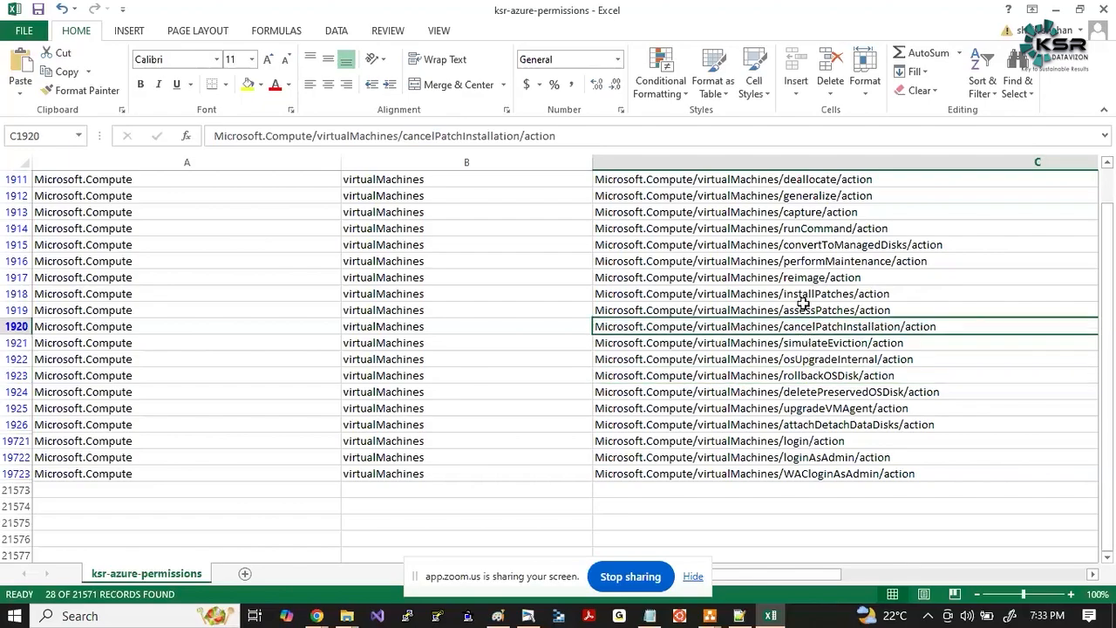
pyautogui.click(803, 294)
pyautogui.click(786, 442)
pyautogui.click(790, 460)
pyautogui.moveTo(776, 475); pyautogui.dragTo(678, 197)
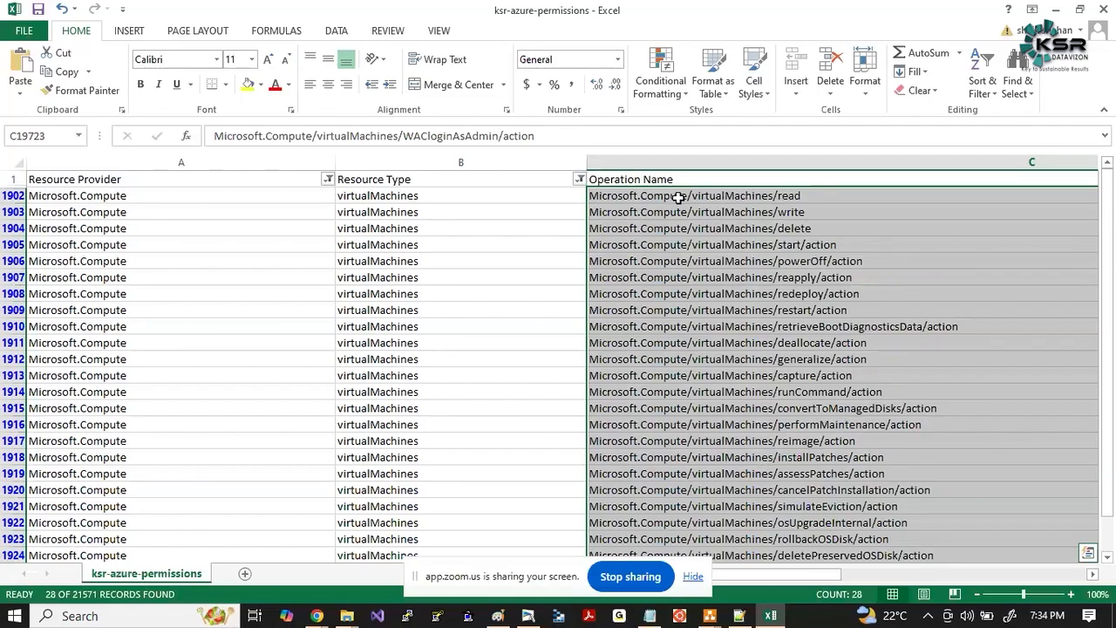
pyautogui.click(693, 576)
pyautogui.click(724, 436)
pyautogui.scroll(-5, 723, 435)
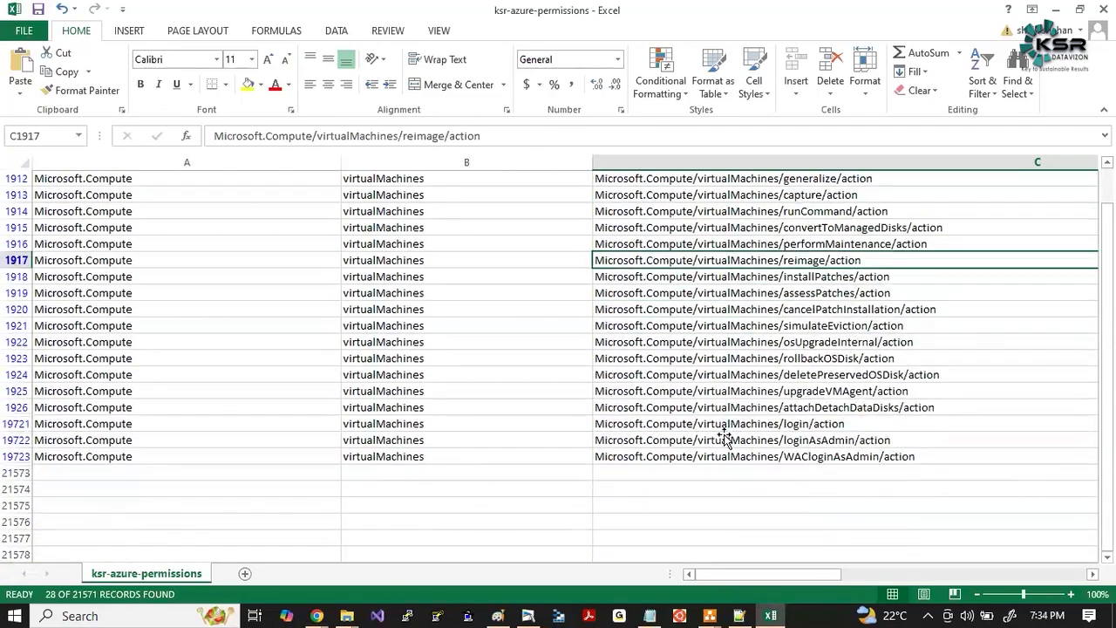
pyautogui.scroll(2, 723, 436)
pyautogui.scroll(3, 724, 436)
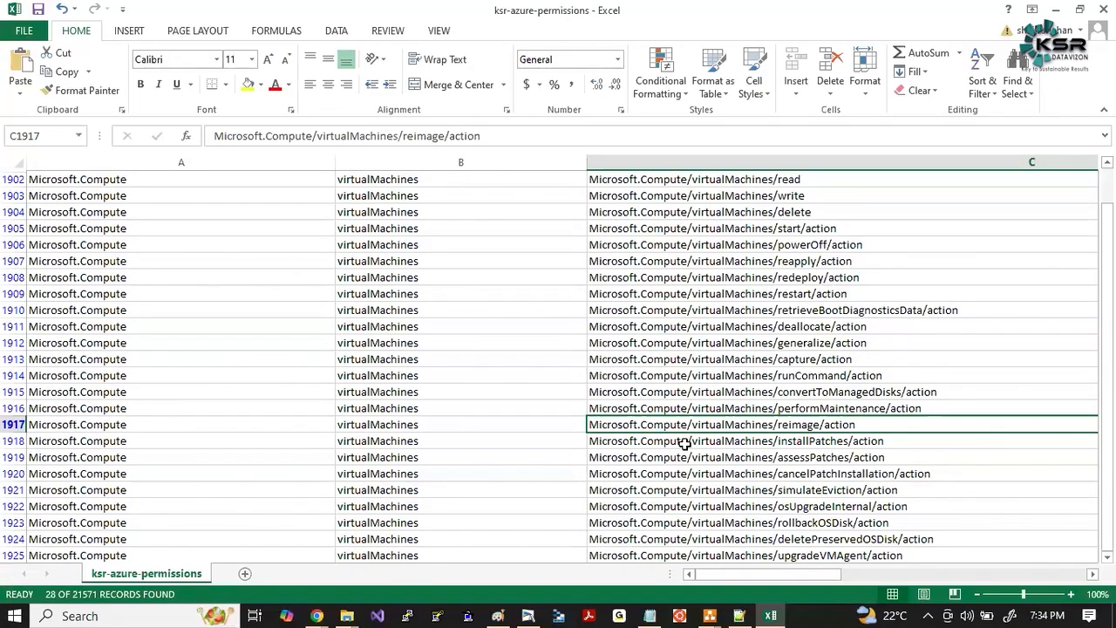
pyautogui.hotkey('alt', 'Tab')
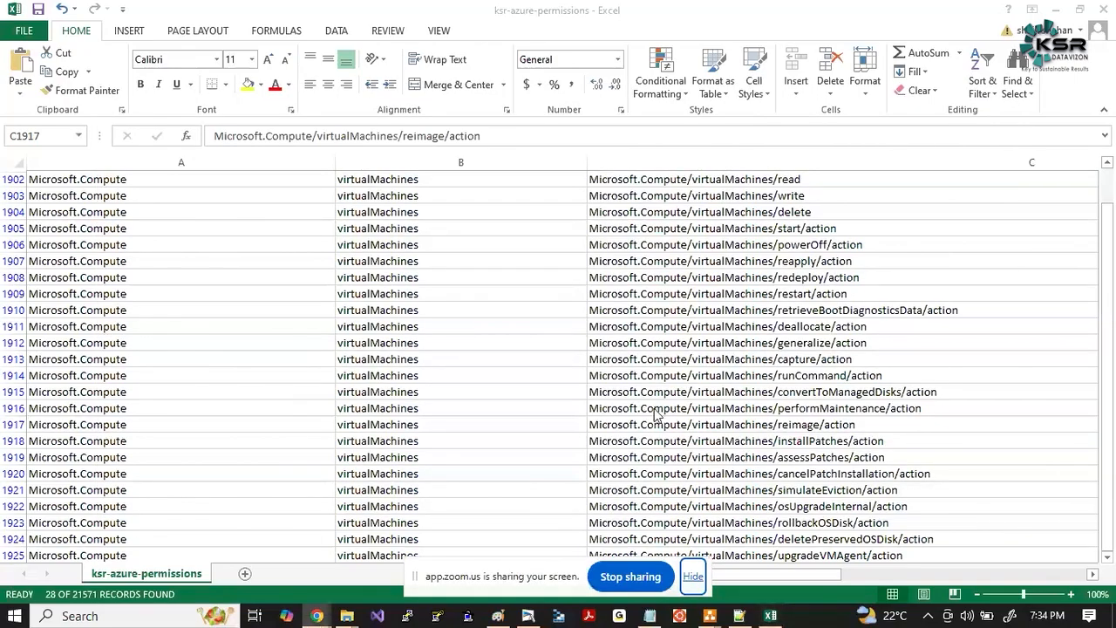
pyautogui.hotkey('alt', 'Tab')
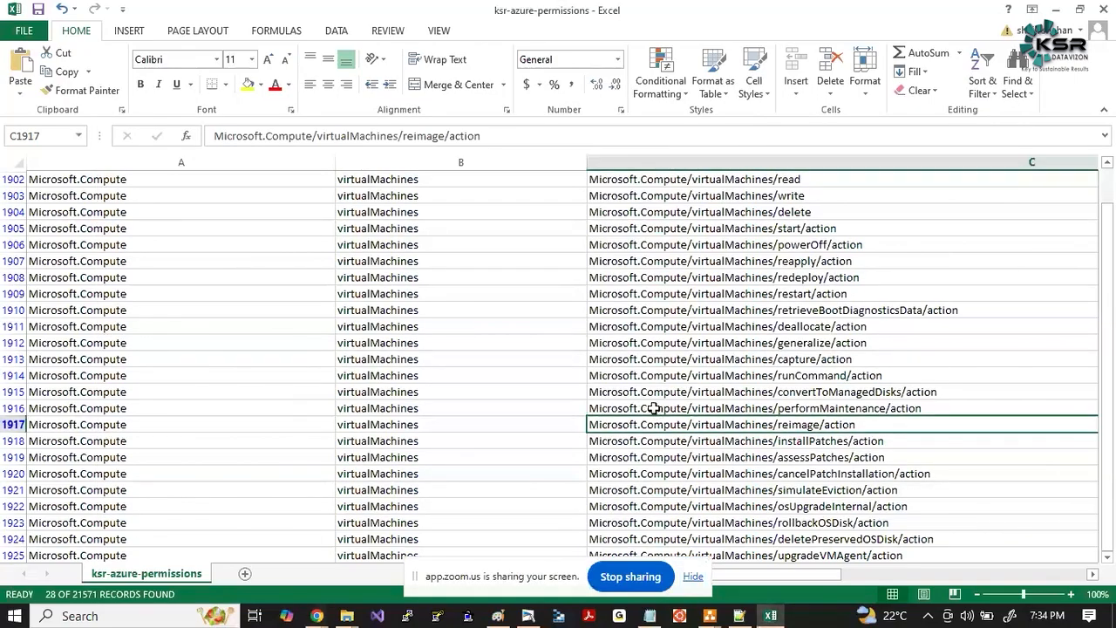
pyautogui.click(693, 576)
pyautogui.click(649, 360)
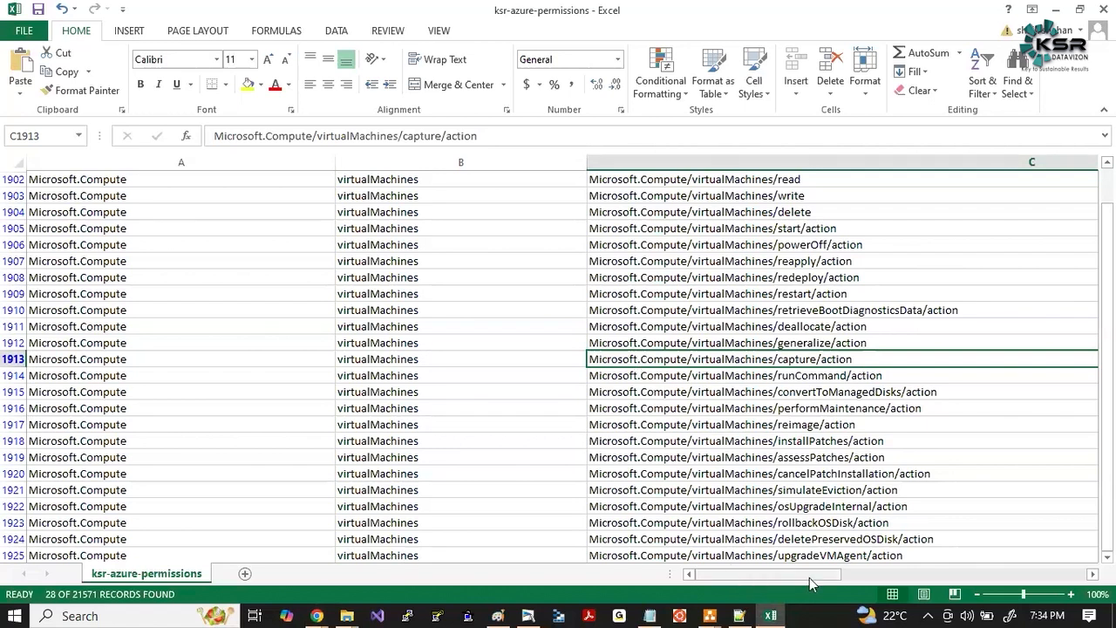
# Step: Narrow column C so column D descriptions show fully, and review them
pyautogui.hscroll(2, 811, 577)
pyautogui.moveTo(815, 577); pyautogui.dragTo(816, 577)
pyautogui.click(913, 161)
pyautogui.moveTo(914, 161); pyautogui.dragTo(471, 187)
pyautogui.click(510, 376)
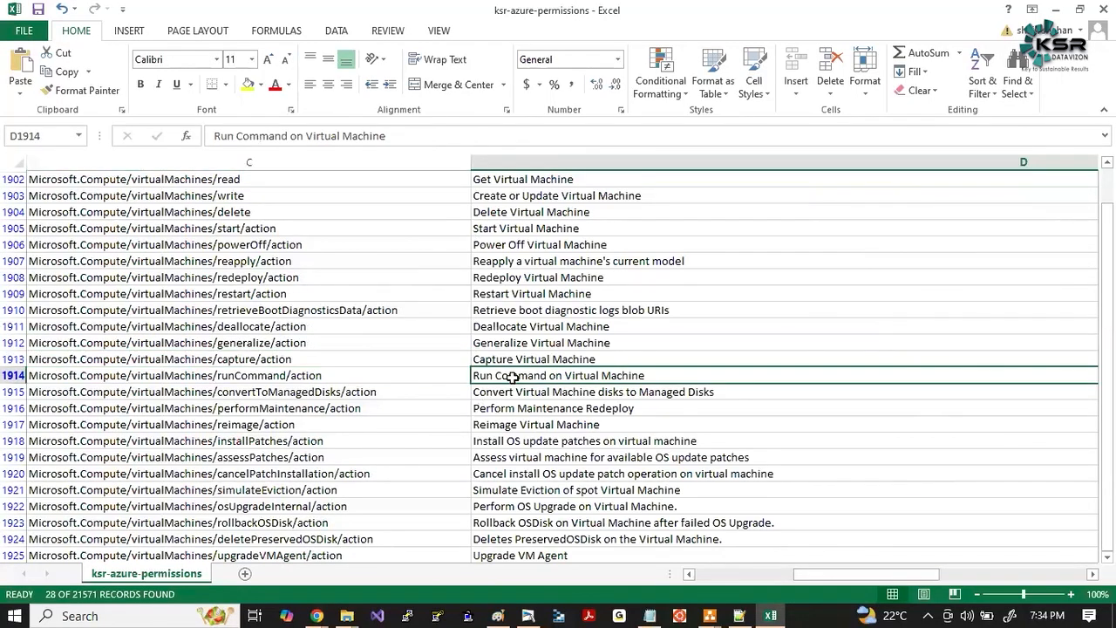
pyautogui.moveTo(816, 575); pyautogui.dragTo(697, 577)
pyautogui.click(728, 457)
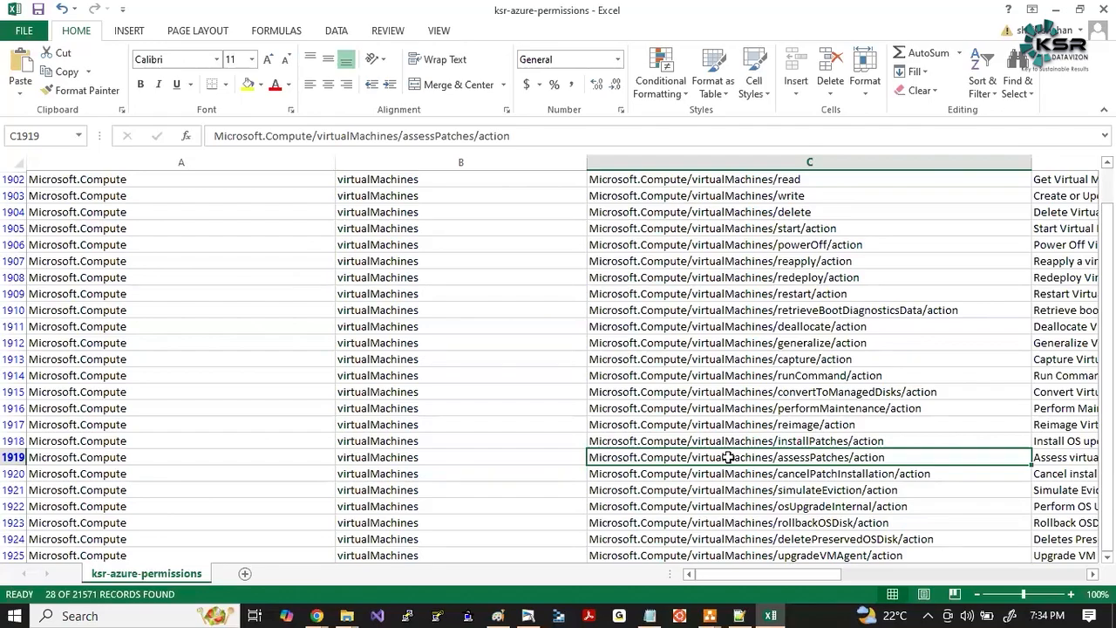
pyautogui.scroll(1, 739, 369)
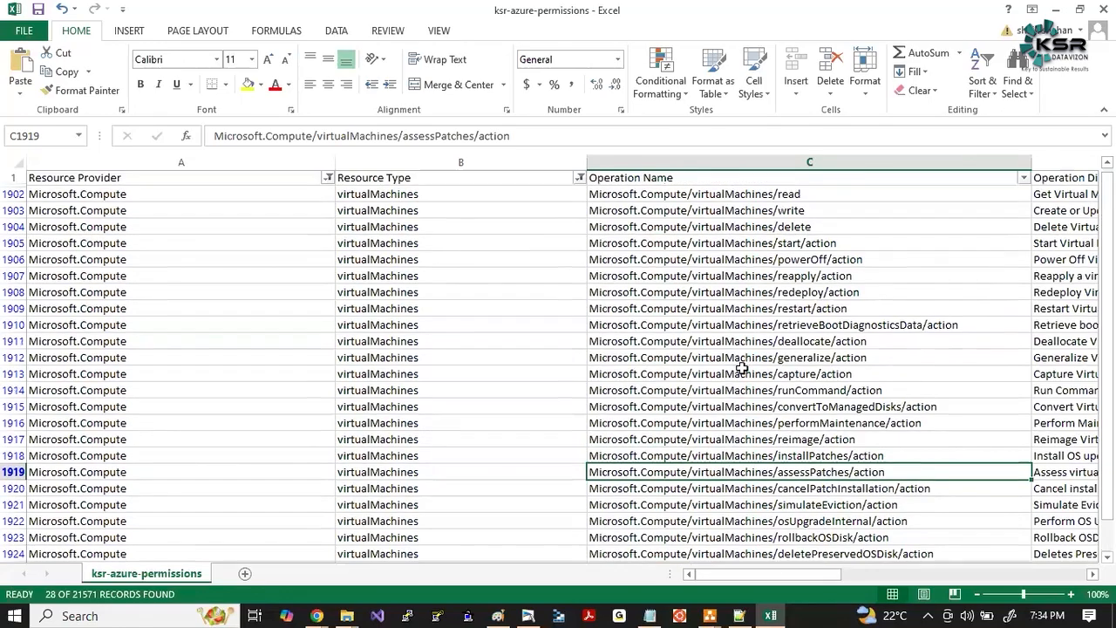
pyautogui.moveTo(722, 194); pyautogui.dragTo(731, 509)
pyautogui.moveTo(723, 575); pyautogui.dragTo(870, 575)
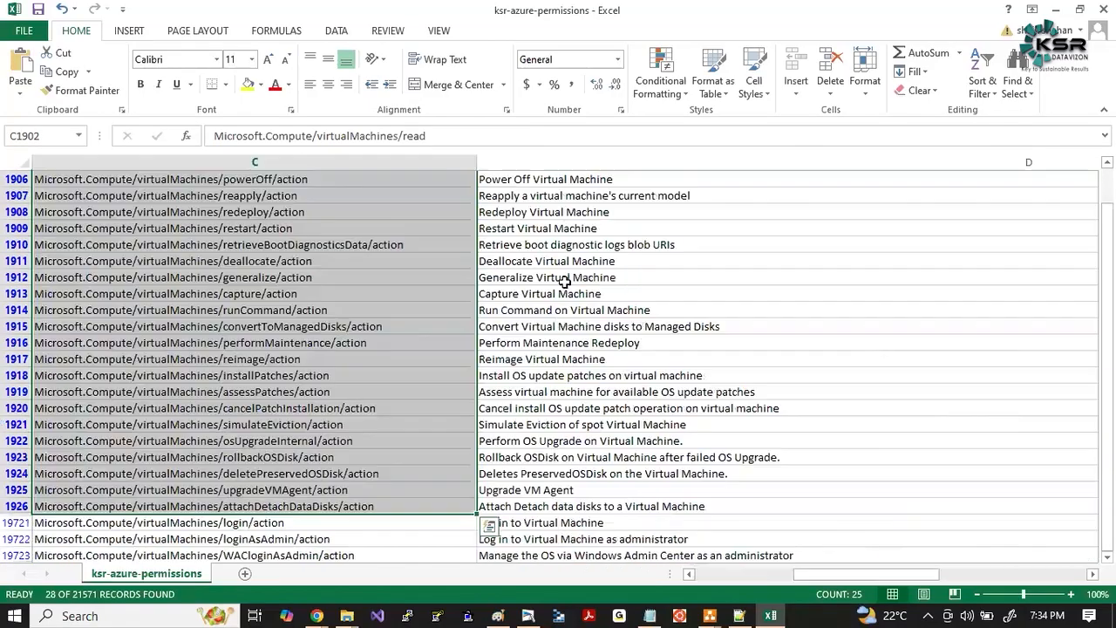
pyautogui.click(541, 277)
pyautogui.moveTo(532, 178); pyautogui.dragTo(554, 555)
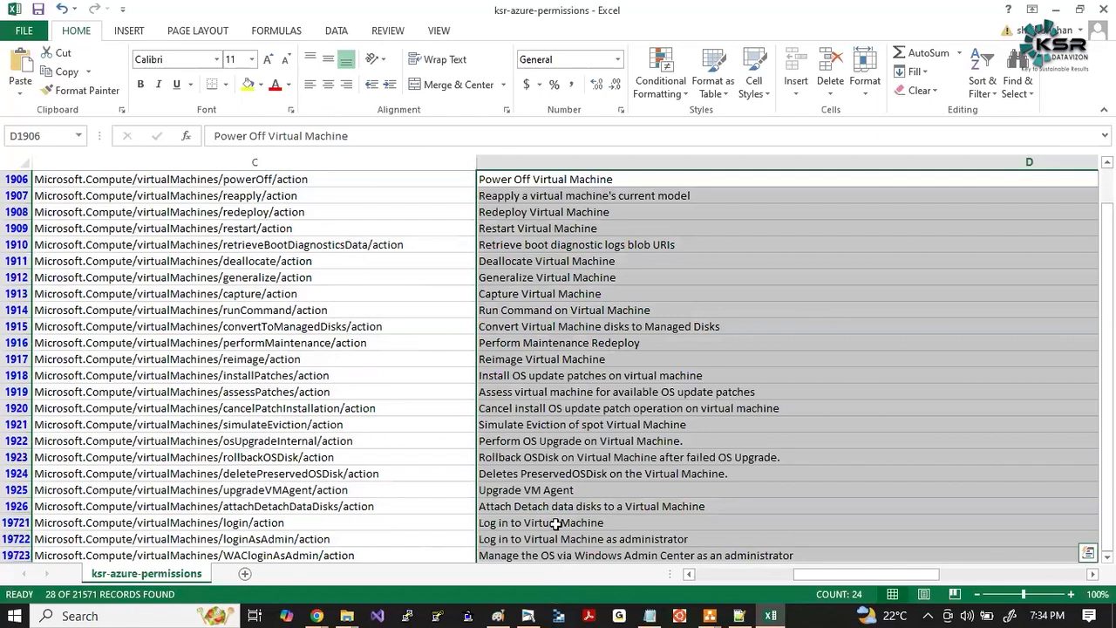
pyautogui.click(555, 523)
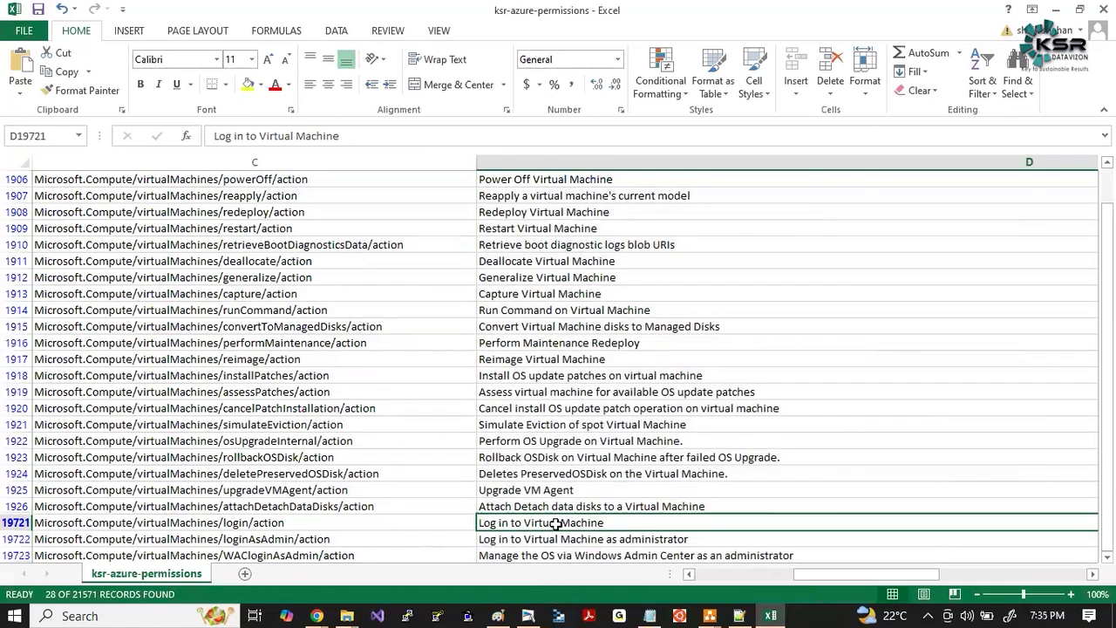
pyautogui.hotkey('alt', 'Tab')
pyautogui.hotkey('alt', 'Tab')
pyautogui.hotkey('alt', 'Tab')
pyautogui.hotkey('alt', 'Tab')
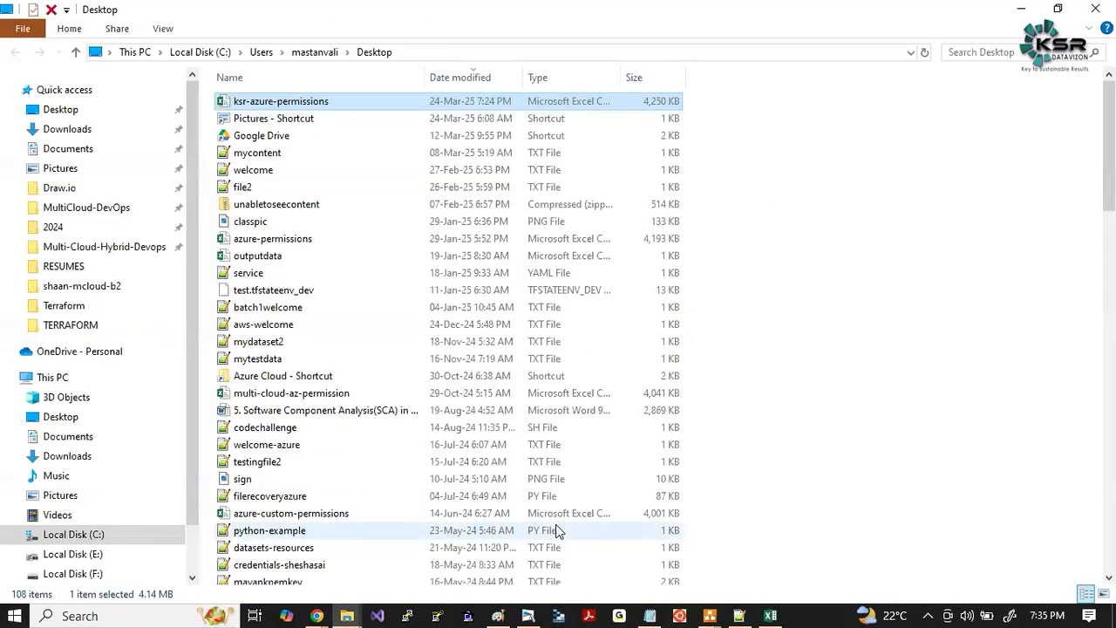
pyautogui.hotkey('alt', 'Tab')
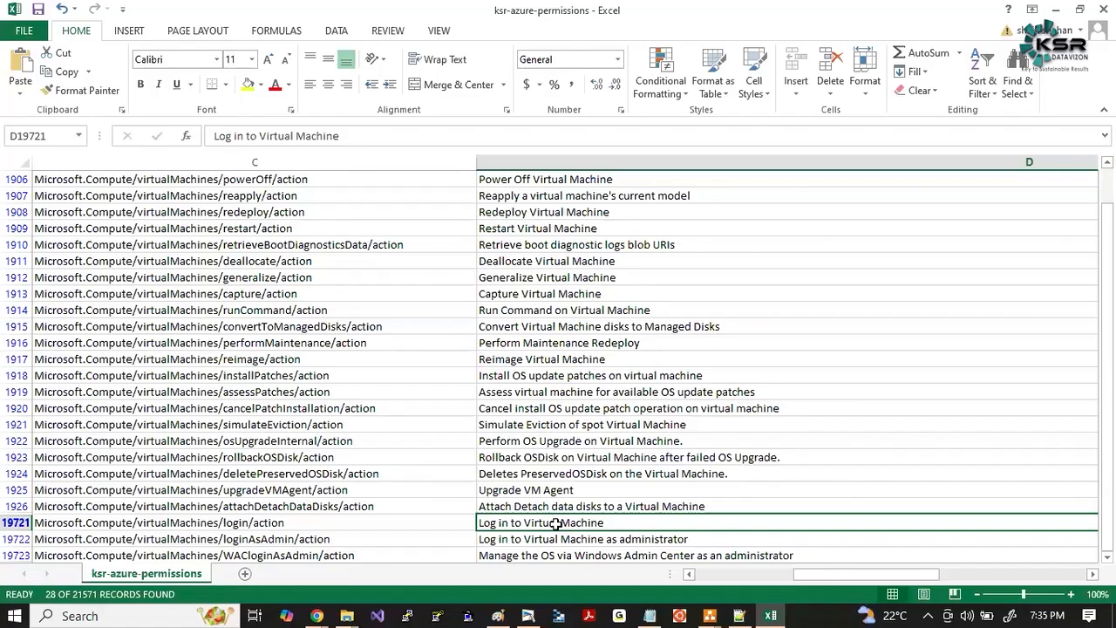
# Step: Open Subscriptions from recent services in a new tab and select Pay-As-You-Go
pyautogui.moveTo(319, 615)
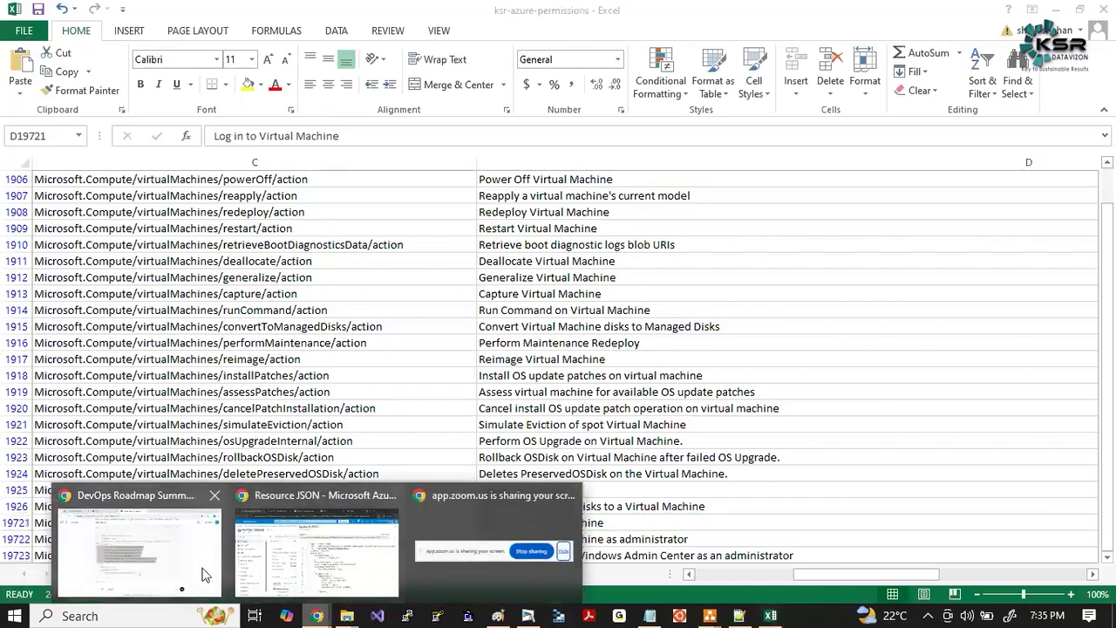
pyautogui.moveTo(166, 565)
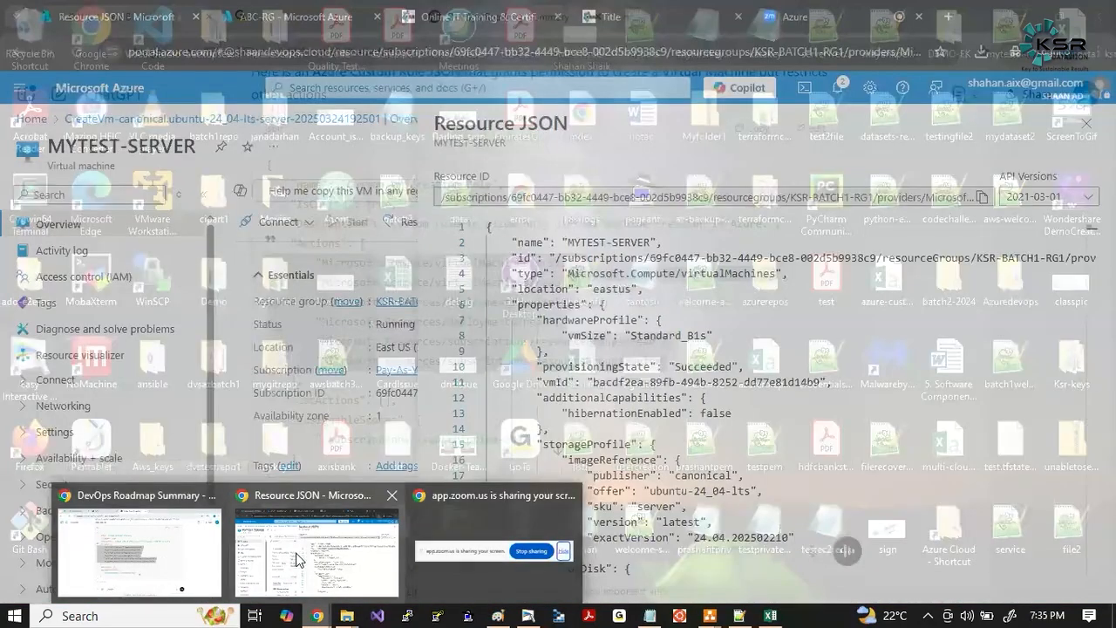
pyautogui.click(296, 557)
pyautogui.click(325, 88)
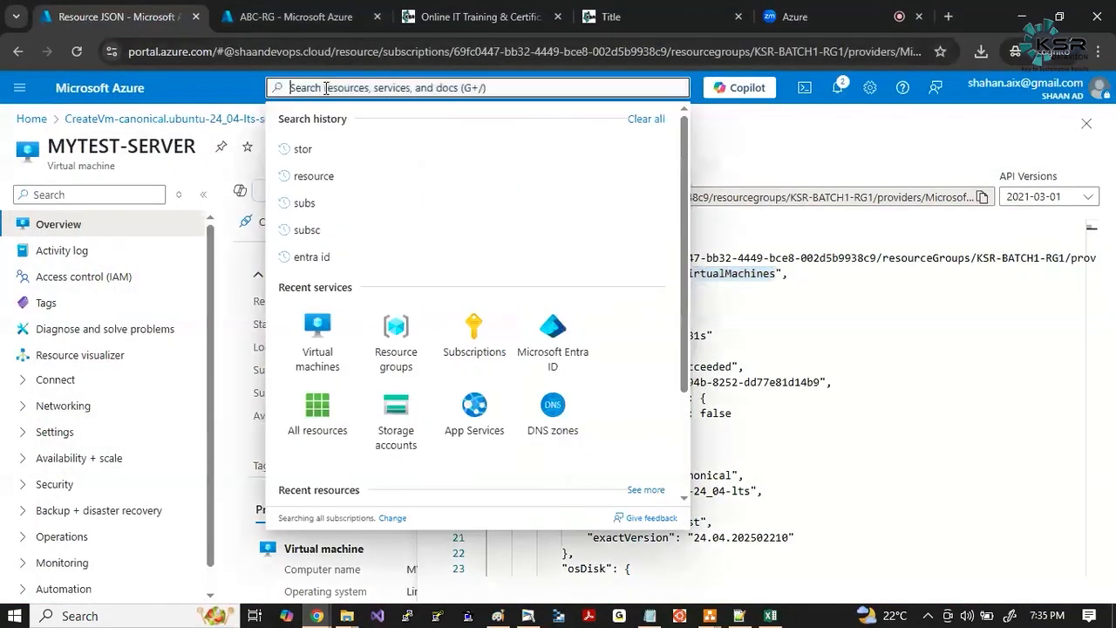
pyautogui.middleClick(474, 338)
pyautogui.click(369, 26)
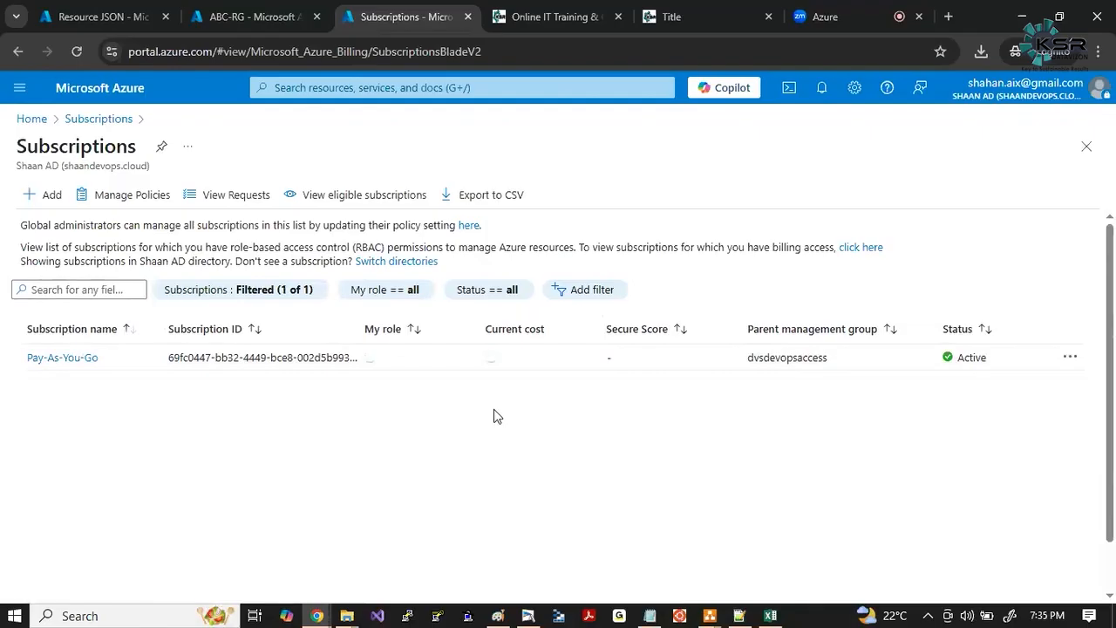
pyautogui.click(82, 358)
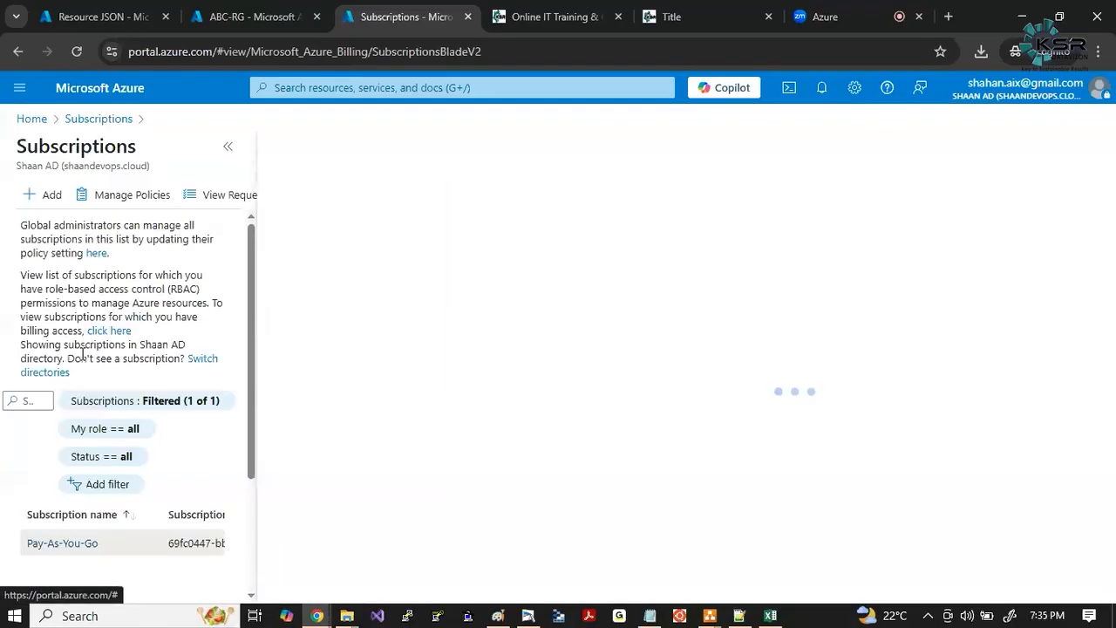
pyautogui.click(227, 147)
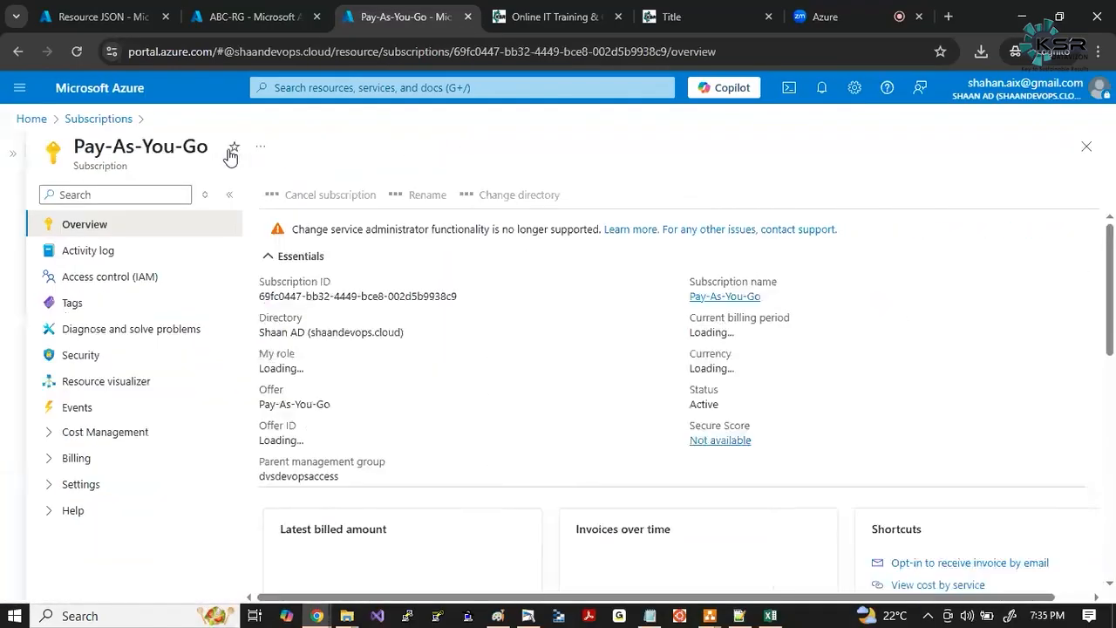
# Step: From the subscription's Access control (IAM), choose Add custom role
pyautogui.click(137, 278)
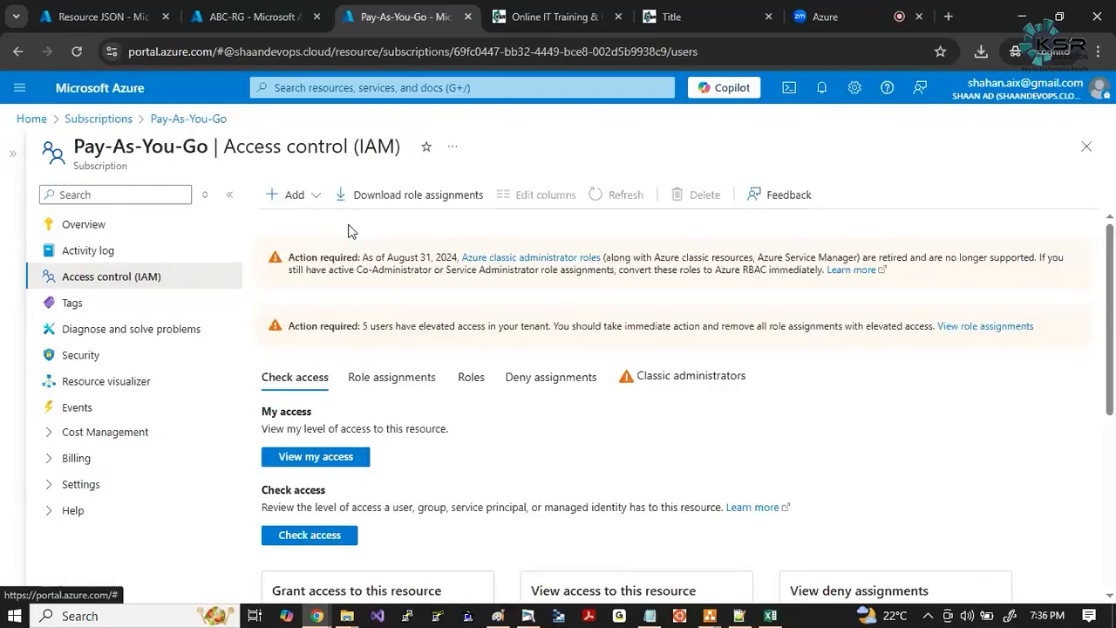
pyautogui.click(296, 194)
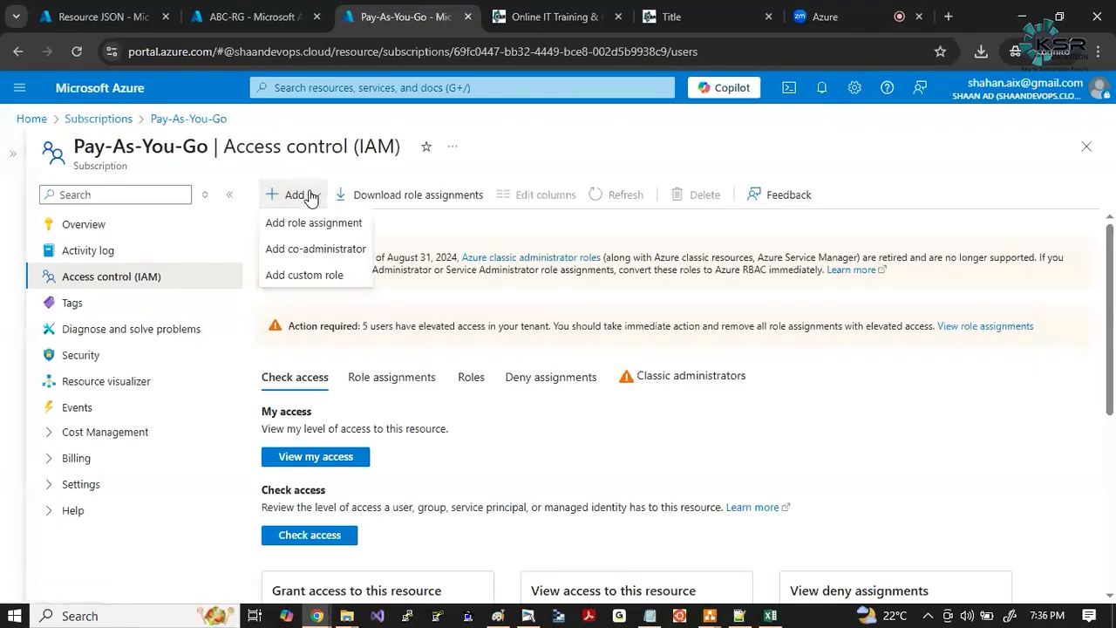
pyautogui.click(312, 276)
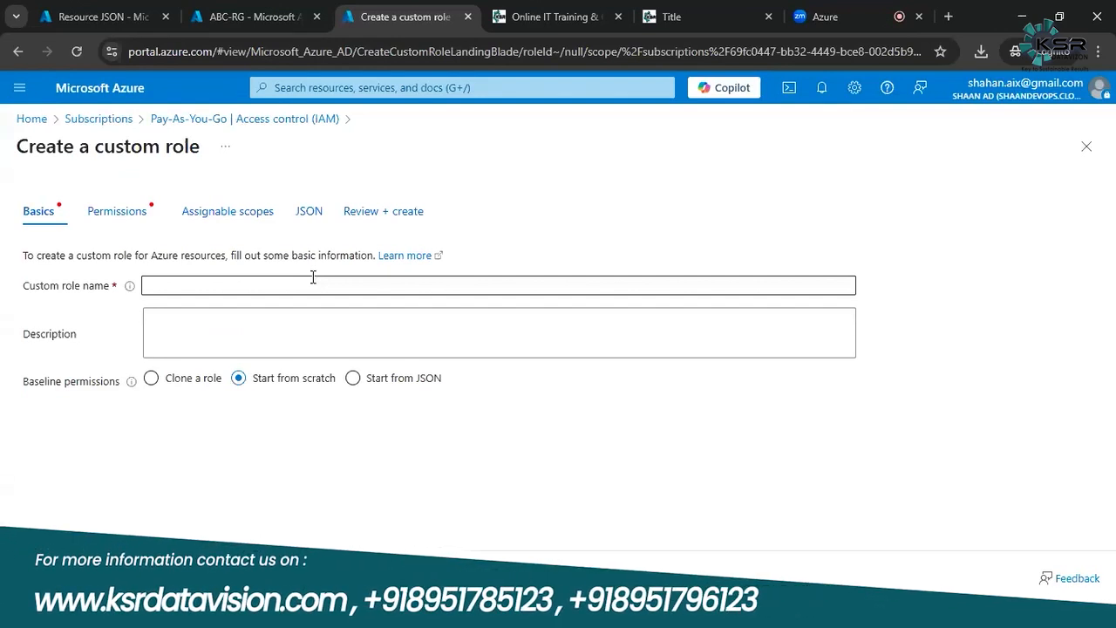
# Step: Enter ksr-vm-customrole as both the role name and description, then bring up Add permissions
pyautogui.click(193, 287)
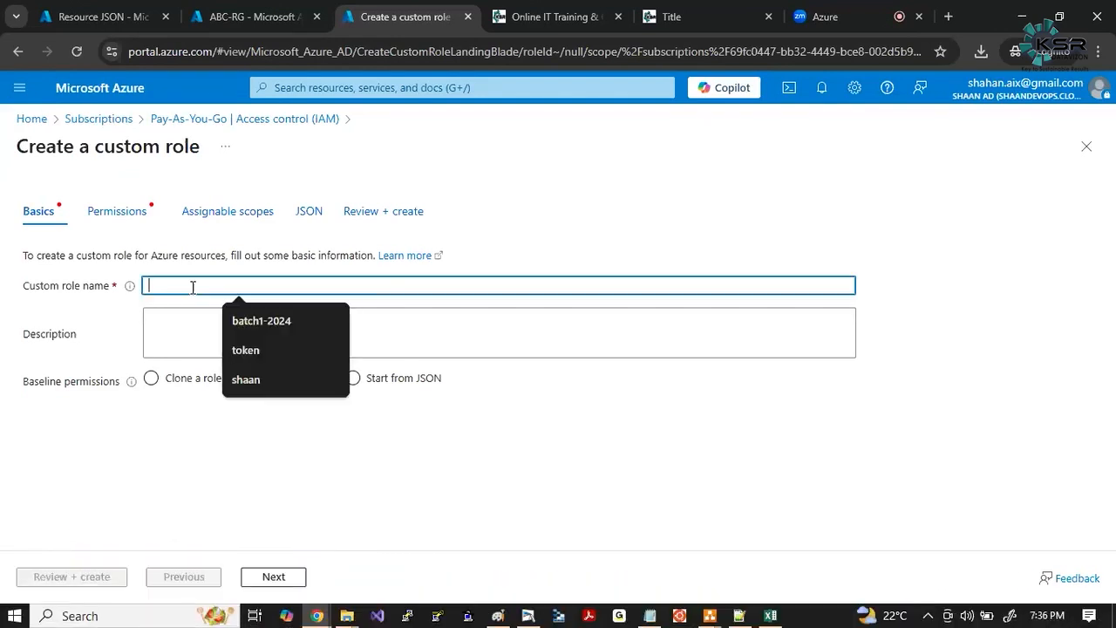
pyautogui.write('ksr-')
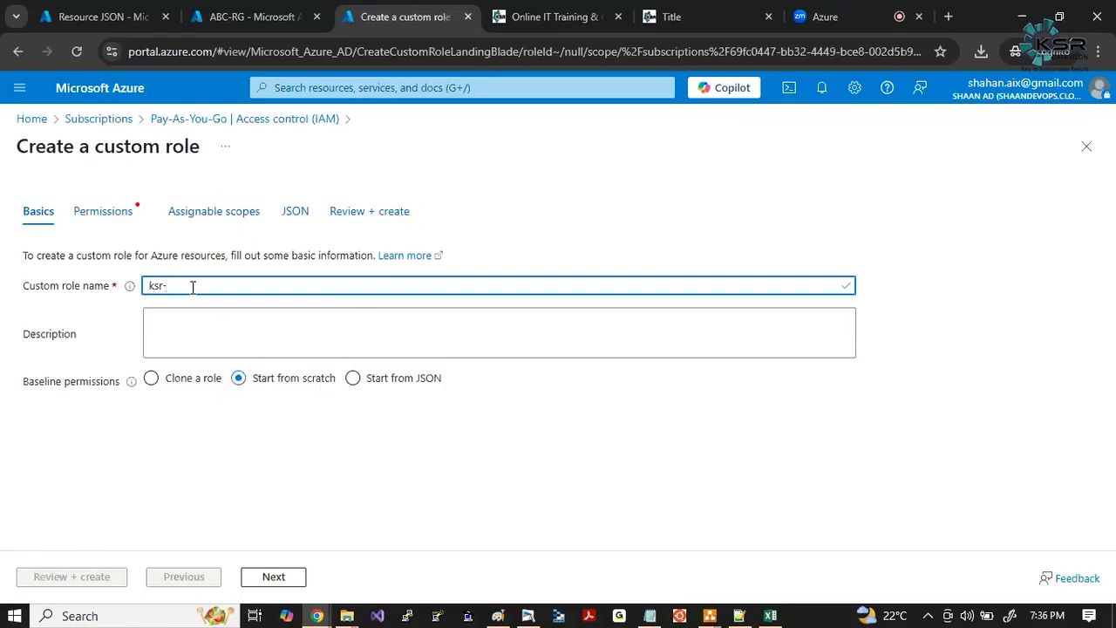
pyautogui.write('vm-customrole')
pyautogui.hotkey('ctrl', 'a')
pyautogui.hotkey('ctrl', 'c')
pyautogui.click(193, 340)
pyautogui.hotkey('ctrl', 'v')
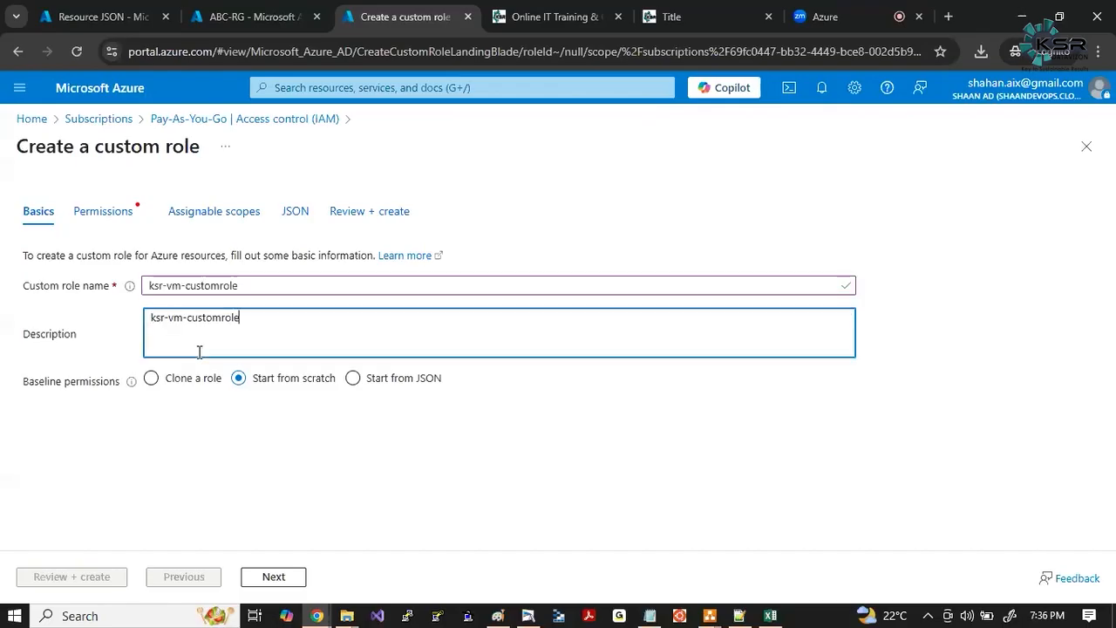
pyautogui.click(274, 576)
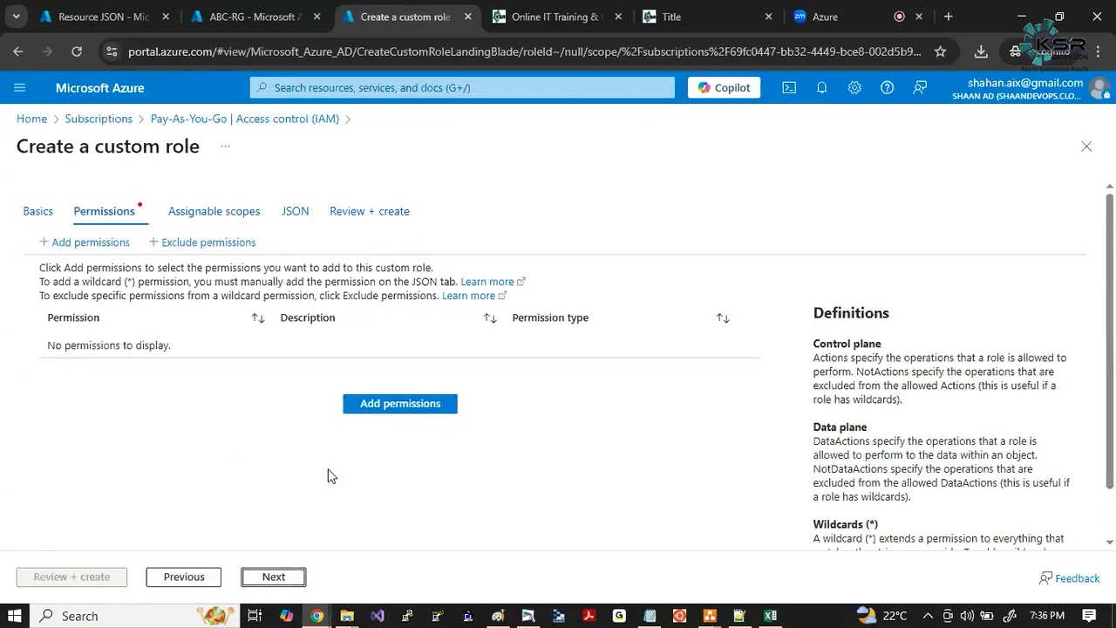
pyautogui.click(372, 410)
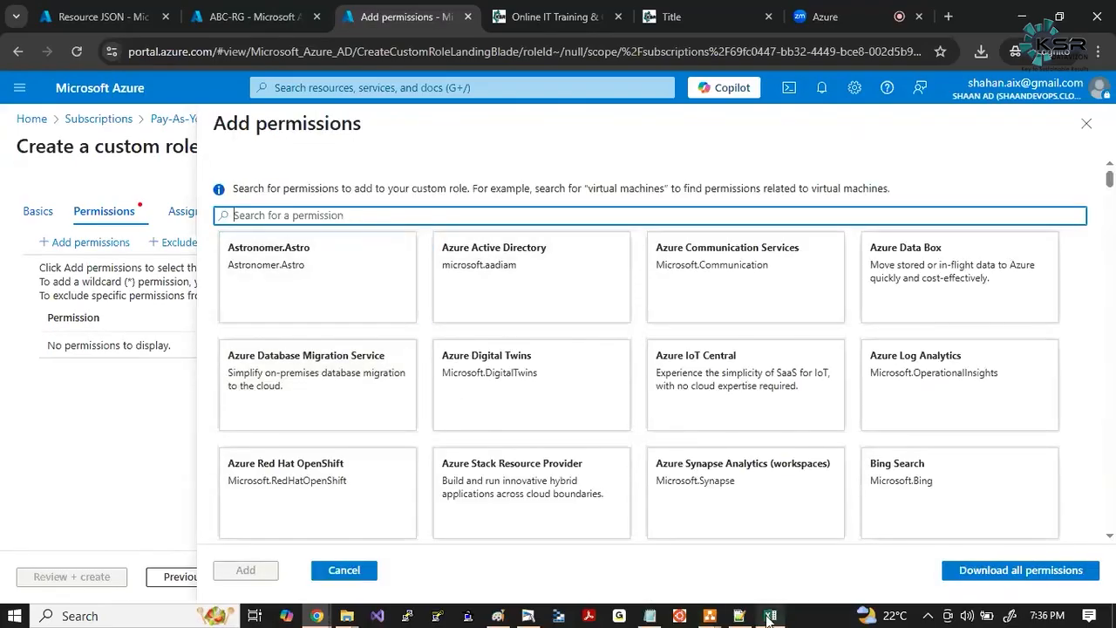
# Step: Select Microsoft.Compute/virtualMachines in the Notepad notes and return to the Add permissions page
pyautogui.moveTo(767, 616)
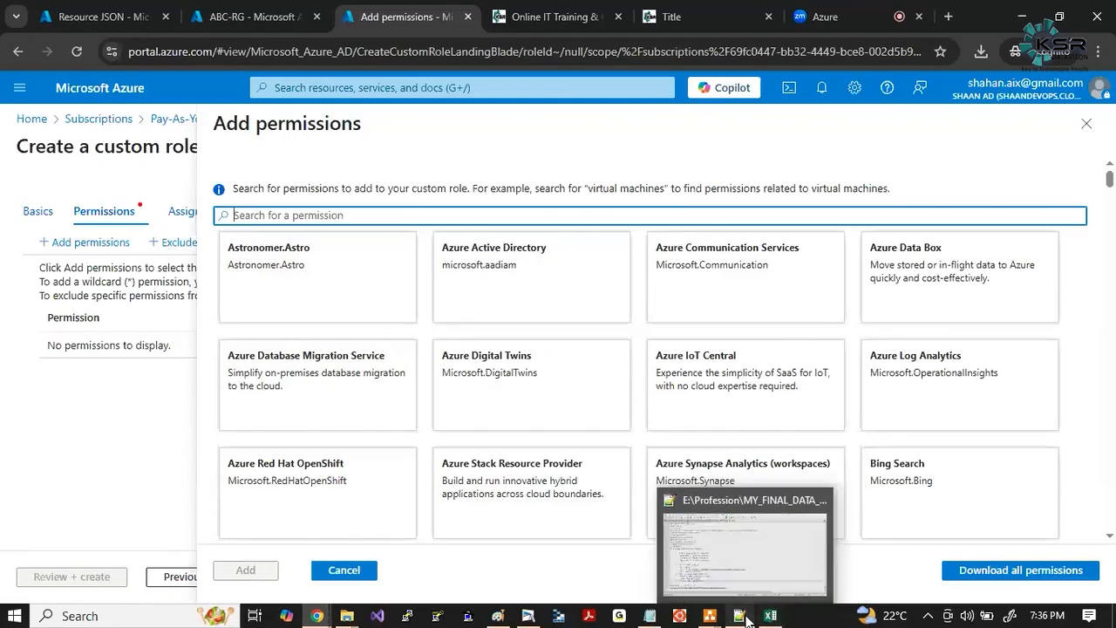
pyautogui.click(650, 615)
pyautogui.click(259, 251)
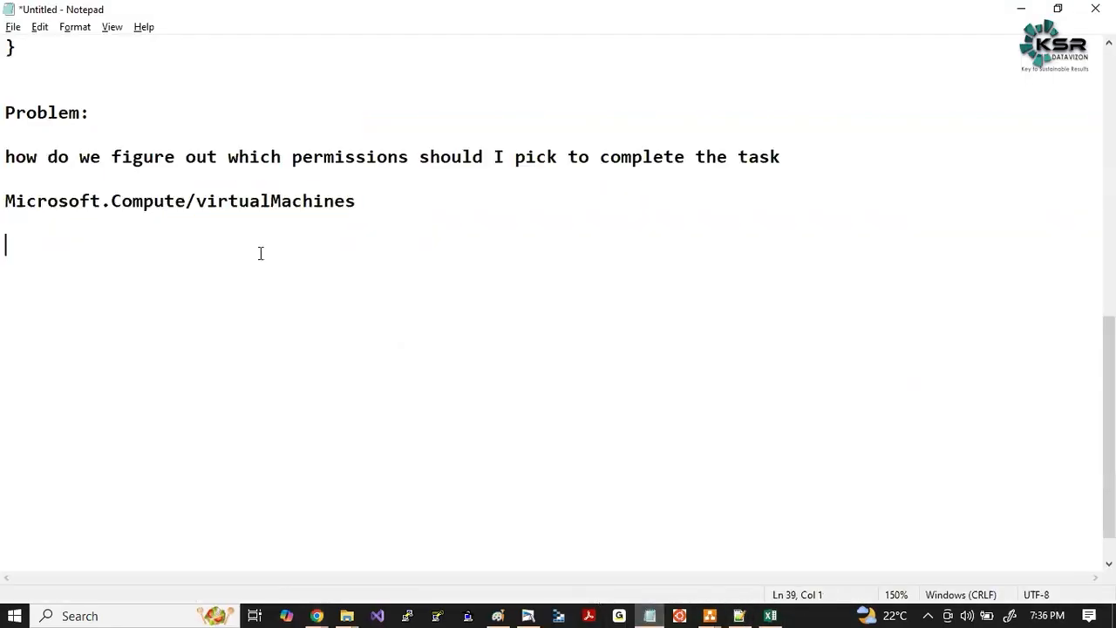
pyautogui.moveTo(363, 202); pyautogui.dragTo(3, 196)
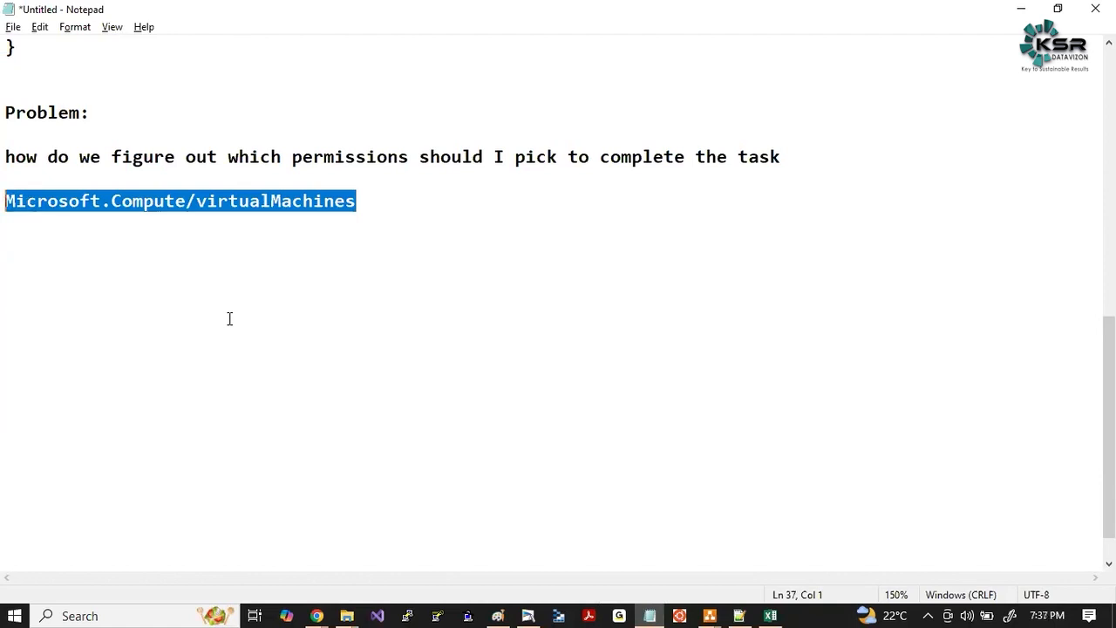
pyautogui.moveTo(369, 202); pyautogui.dragTo(4, 202)
pyautogui.click(316, 615)
pyautogui.click(323, 564)
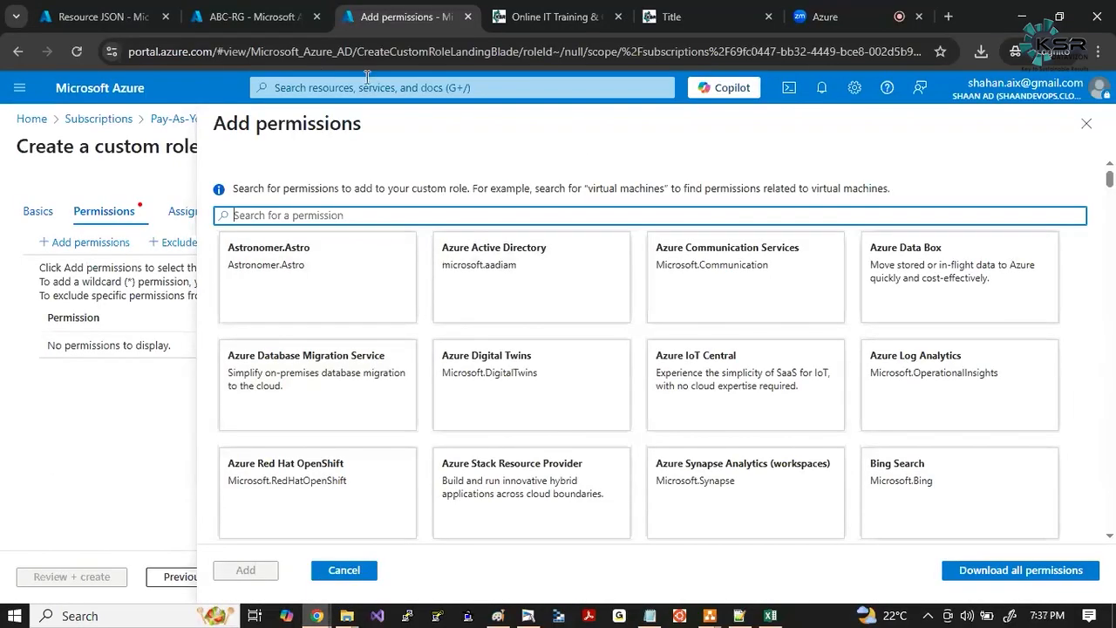
# Step: Copy the virtualMachines type value from the Resource JSON into the permission search box
pyautogui.click(131, 19)
pyautogui.click(805, 445)
pyautogui.moveTo(110, 146); pyautogui.dragTo(205, 172)
pyautogui.click(660, 288)
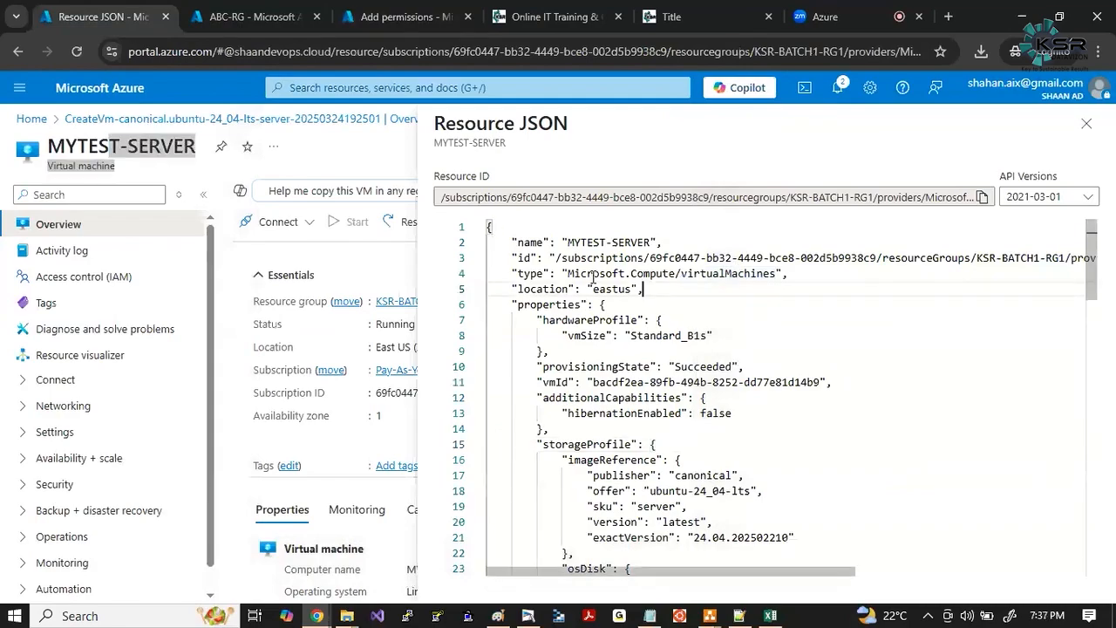
pyautogui.moveTo(567, 273); pyautogui.dragTo(778, 273)
pyautogui.hotkey('ctrl', 'c')
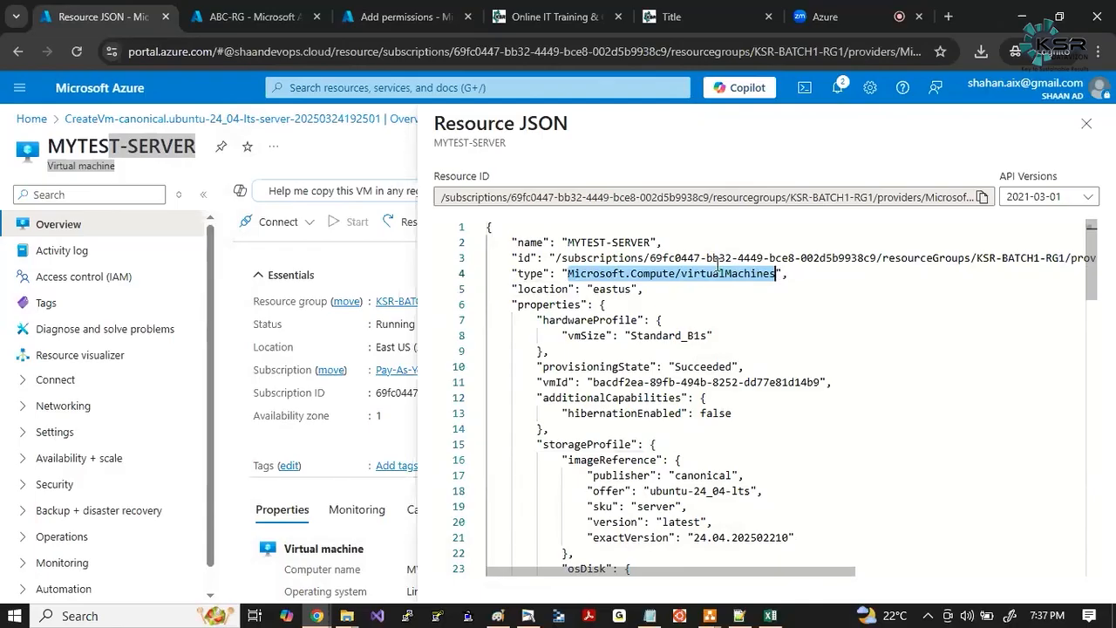
pyautogui.click(399, 16)
pyautogui.hotkey('ctrl', 'v')
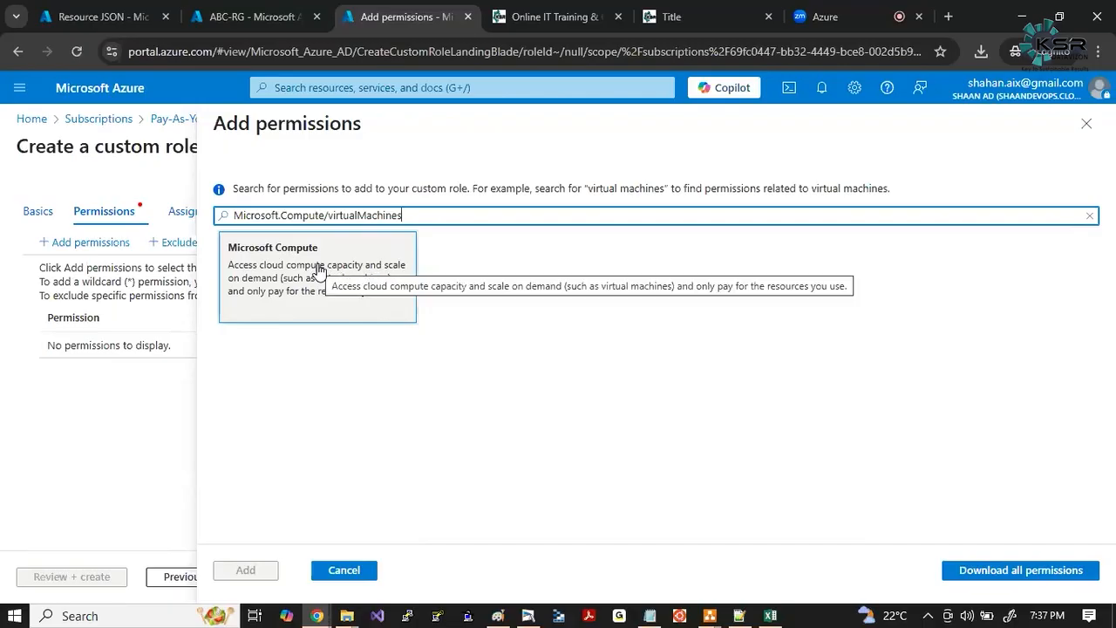
# Step: Open the Microsoft Compute permissions, then tick and untick the scale set read and write permissions
pyautogui.click(280, 272)
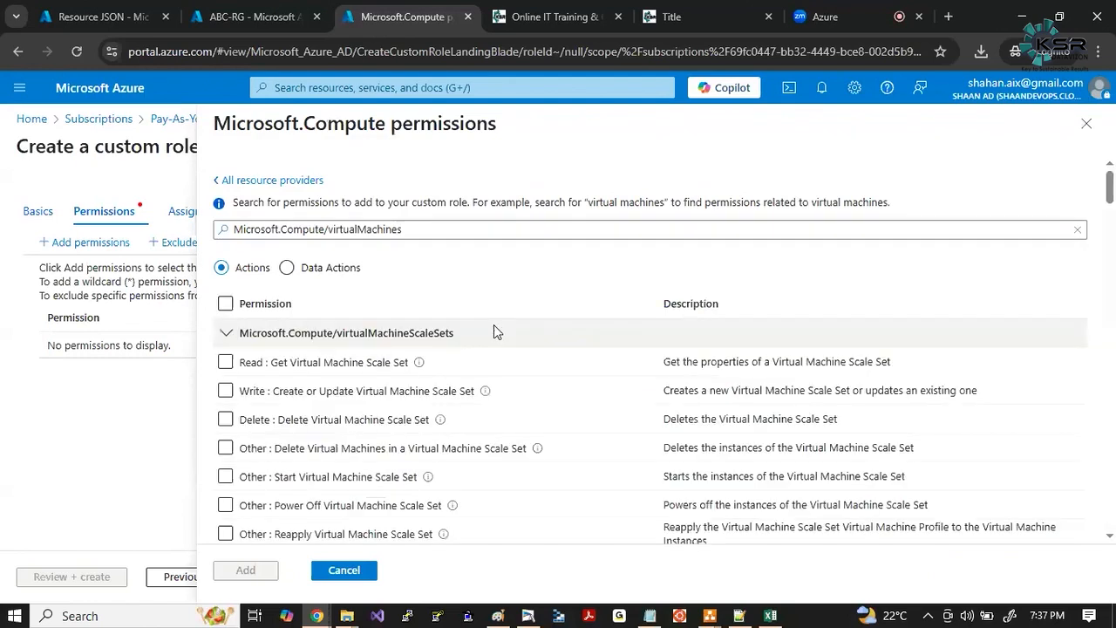
pyautogui.scroll(-2, 493, 324)
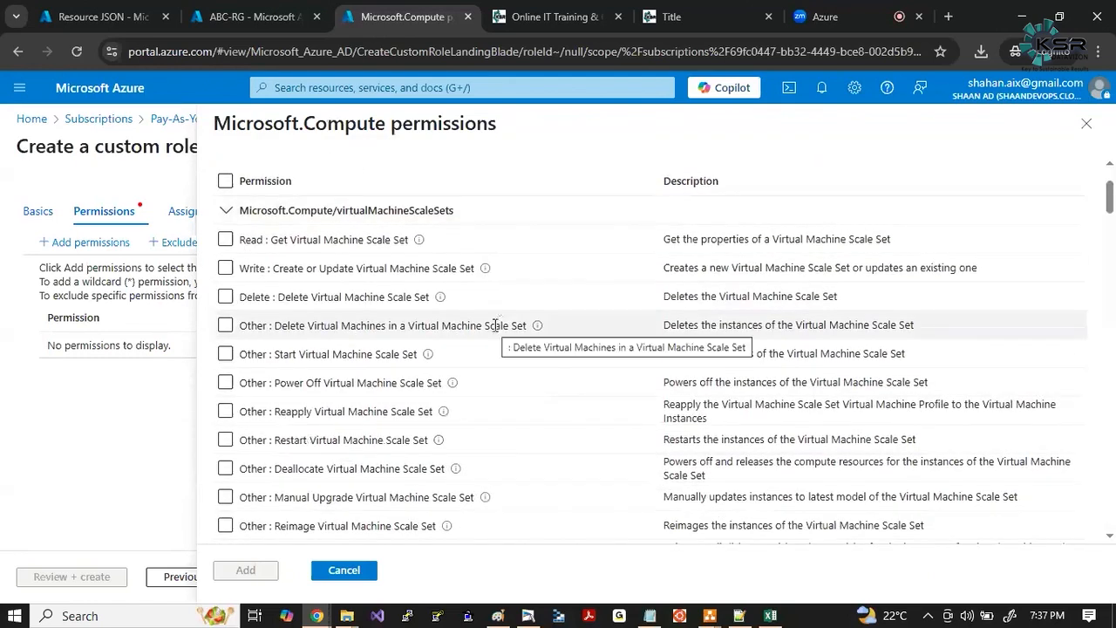
pyautogui.click(225, 240)
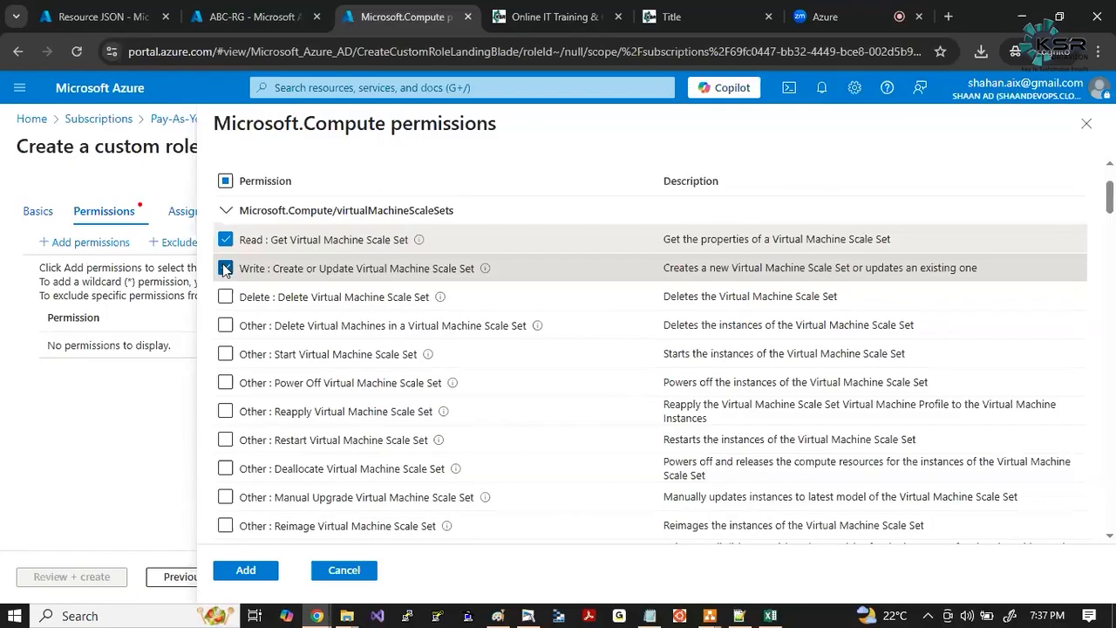
pyautogui.click(225, 268)
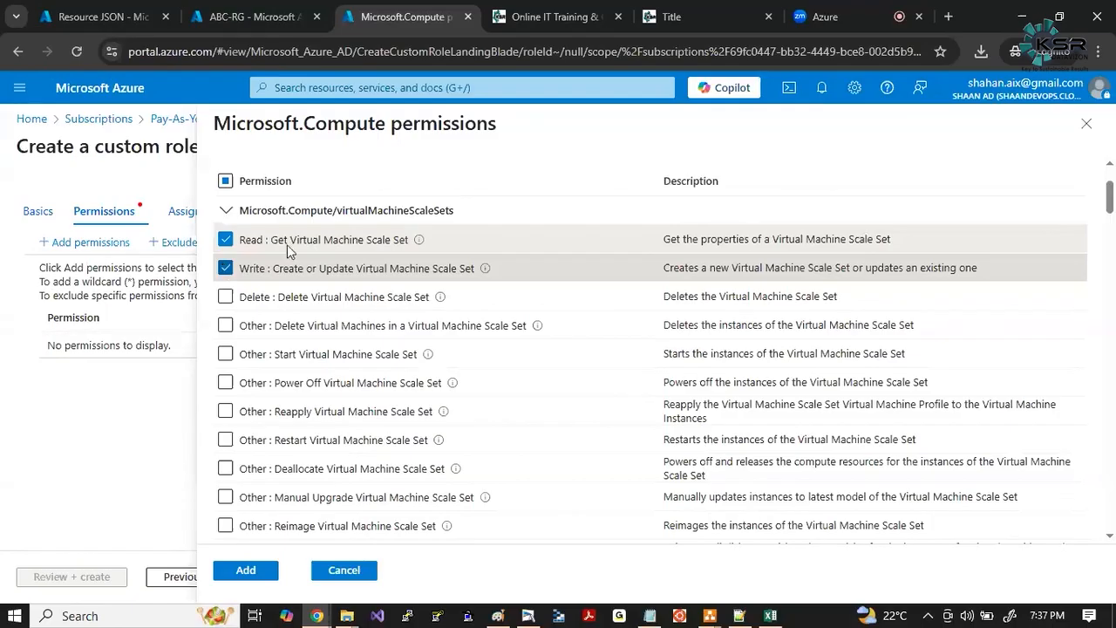
pyautogui.click(225, 240)
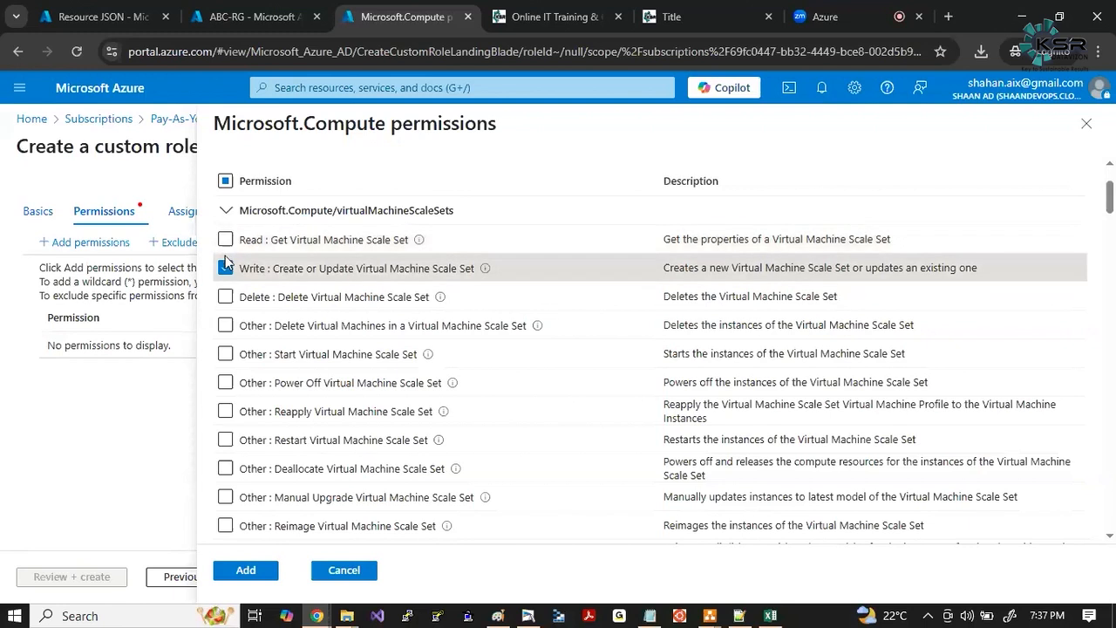
pyautogui.click(225, 269)
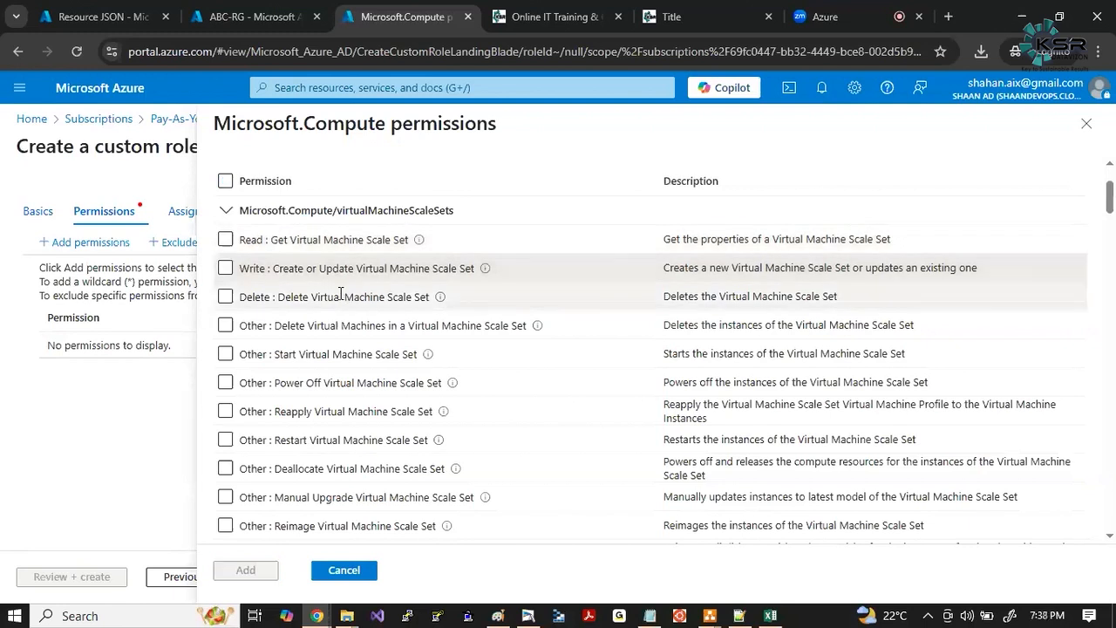
pyautogui.scroll(2, 340, 293)
# Step: Add a trailing slash to the search, tick virtualMachines Read and Write, and add them to the role
pyautogui.click(416, 230)
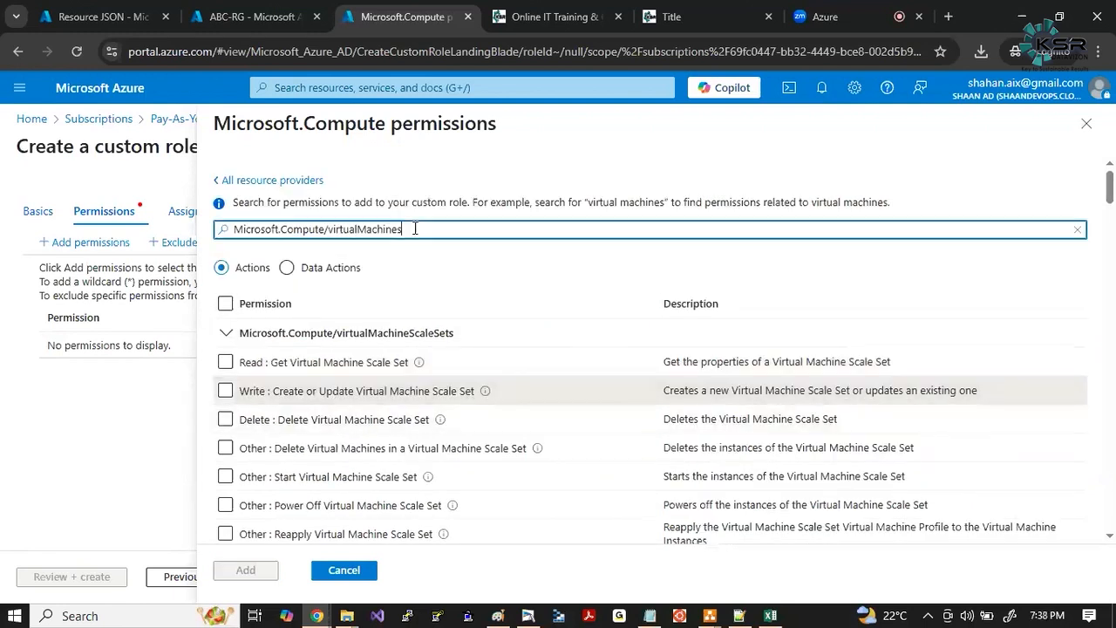
pyautogui.write('/')
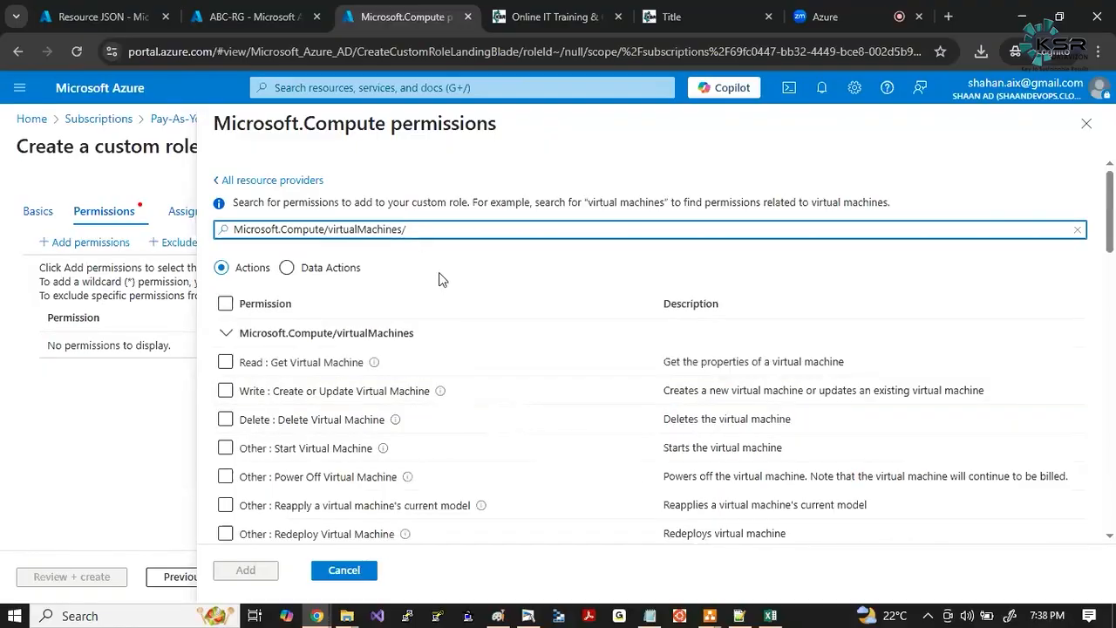
pyautogui.moveTo(403, 227); pyautogui.dragTo(432, 226)
pyautogui.click(413, 230)
pyautogui.scroll(-1, 424, 371)
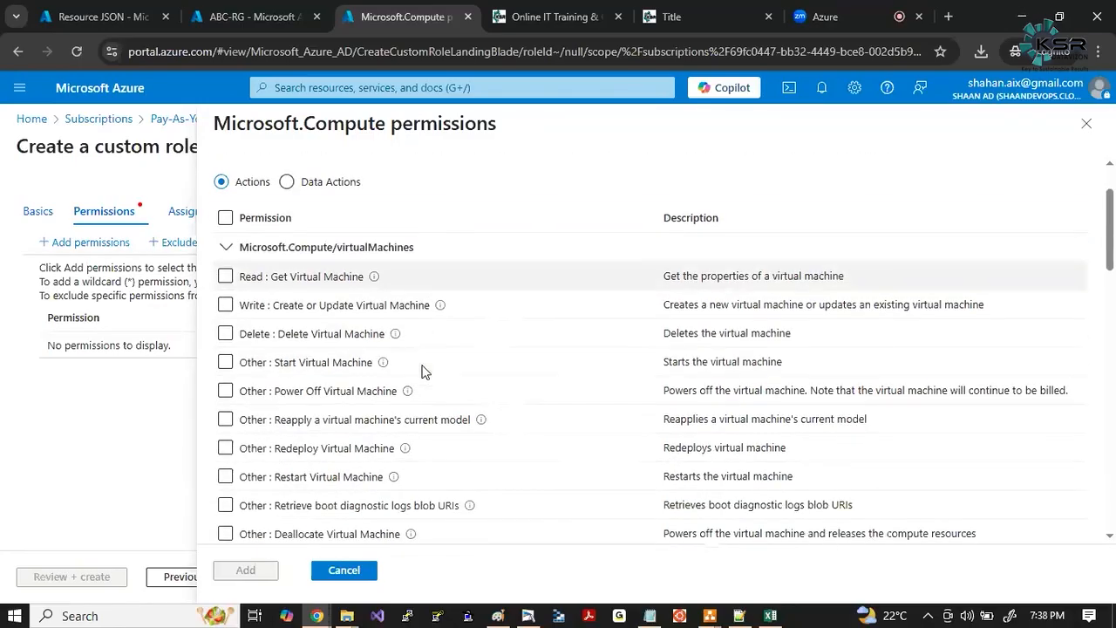
pyautogui.click(226, 277)
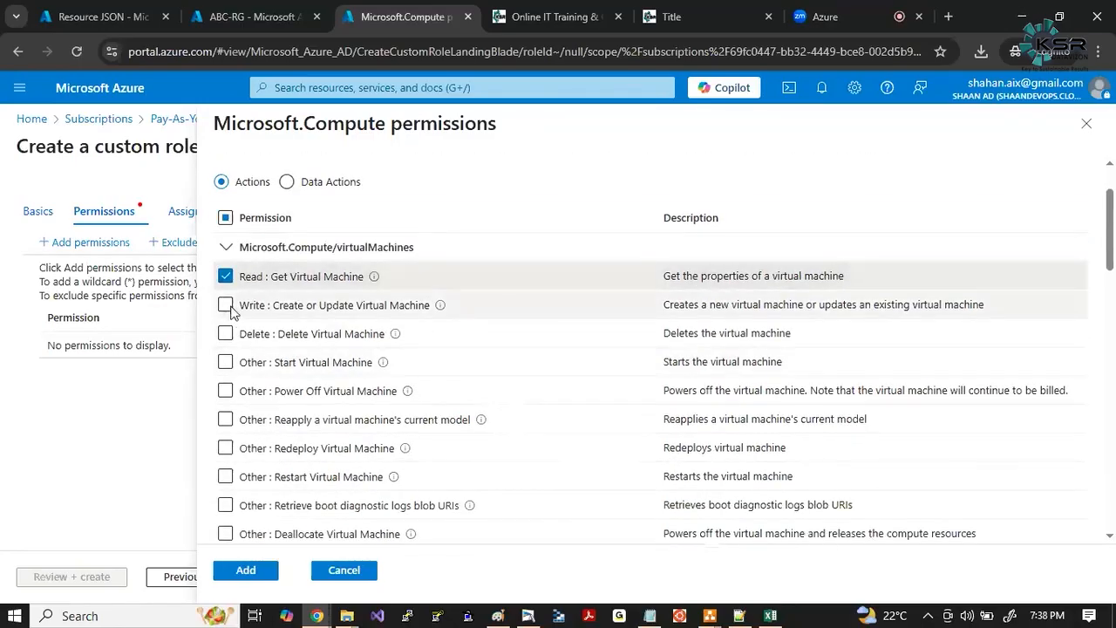
pyautogui.click(227, 305)
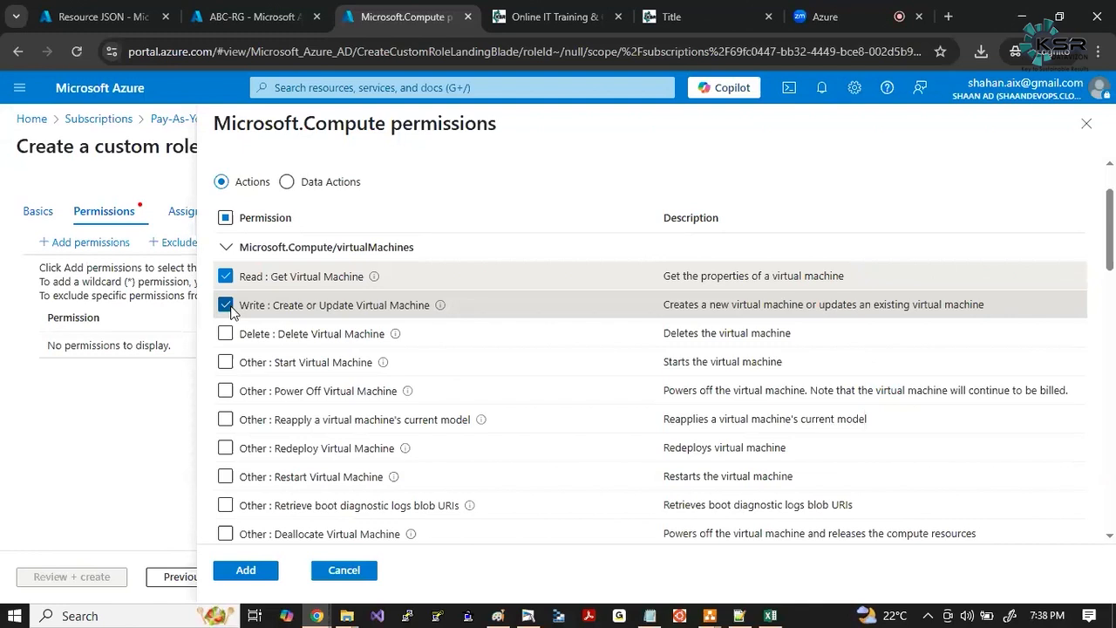
pyautogui.click(246, 570)
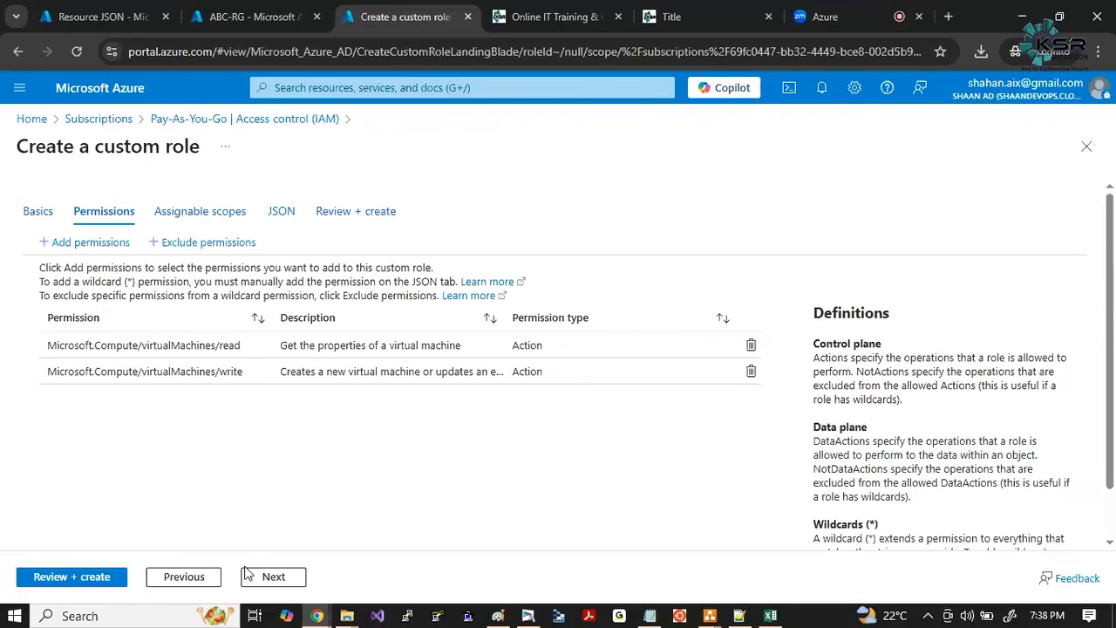
# Step: Go to Assignable scopes and highlight the Pay-As-You-Go subscription ID in the scope row
pyautogui.click(278, 579)
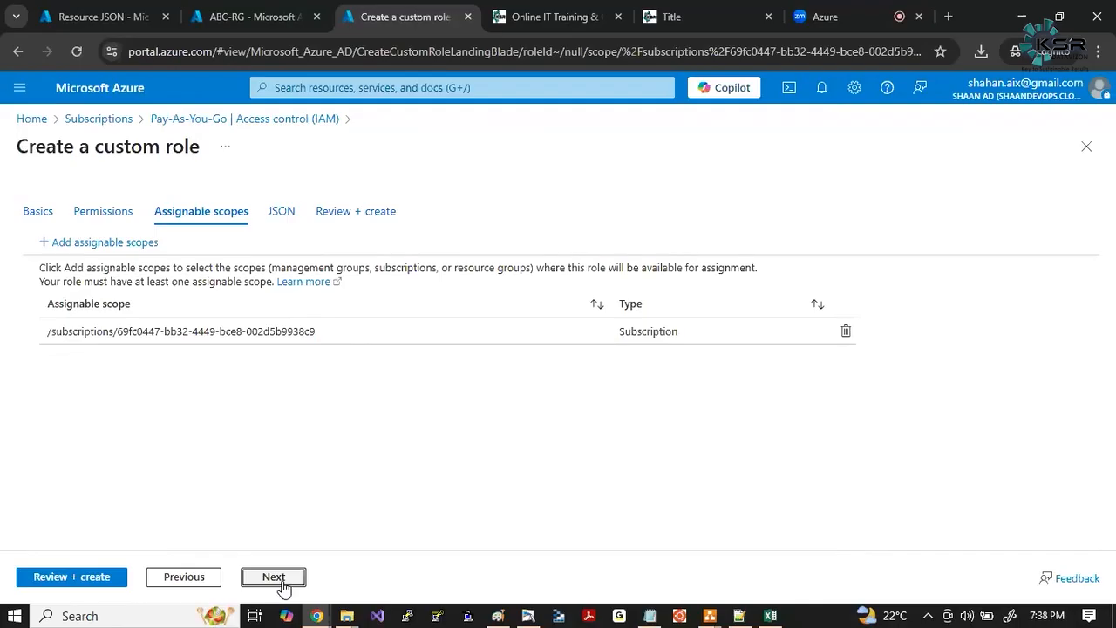
pyautogui.moveTo(316, 331); pyautogui.dragTo(114, 332)
pyautogui.click(126, 402)
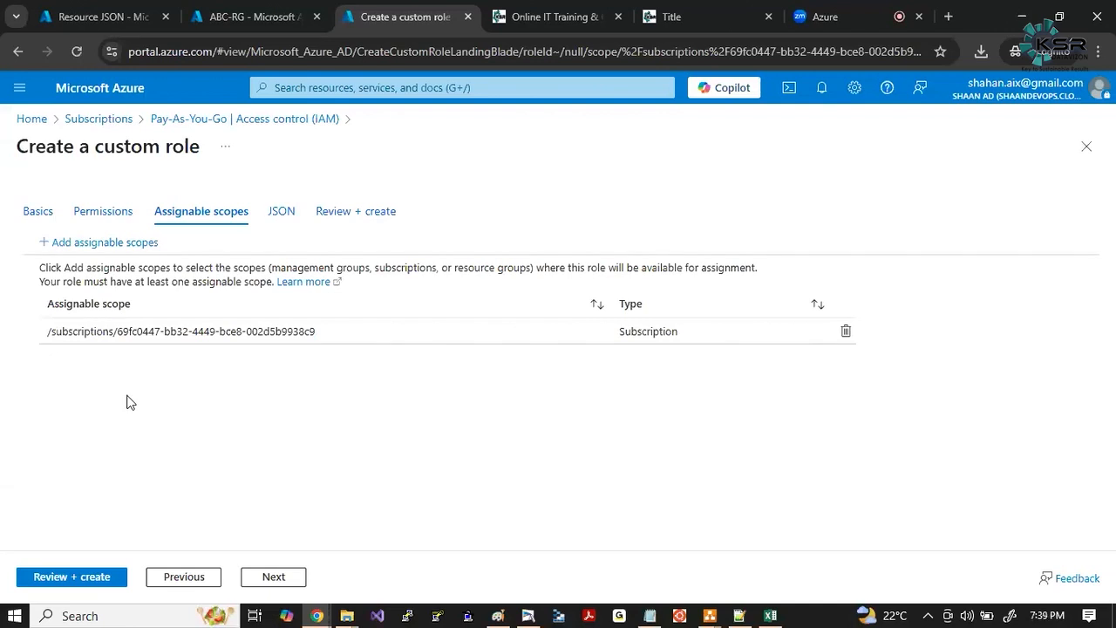
# Step: In Add assignable scopes, pick the Pay-As-You-Go subscription and then remove it again
pyautogui.click(95, 242)
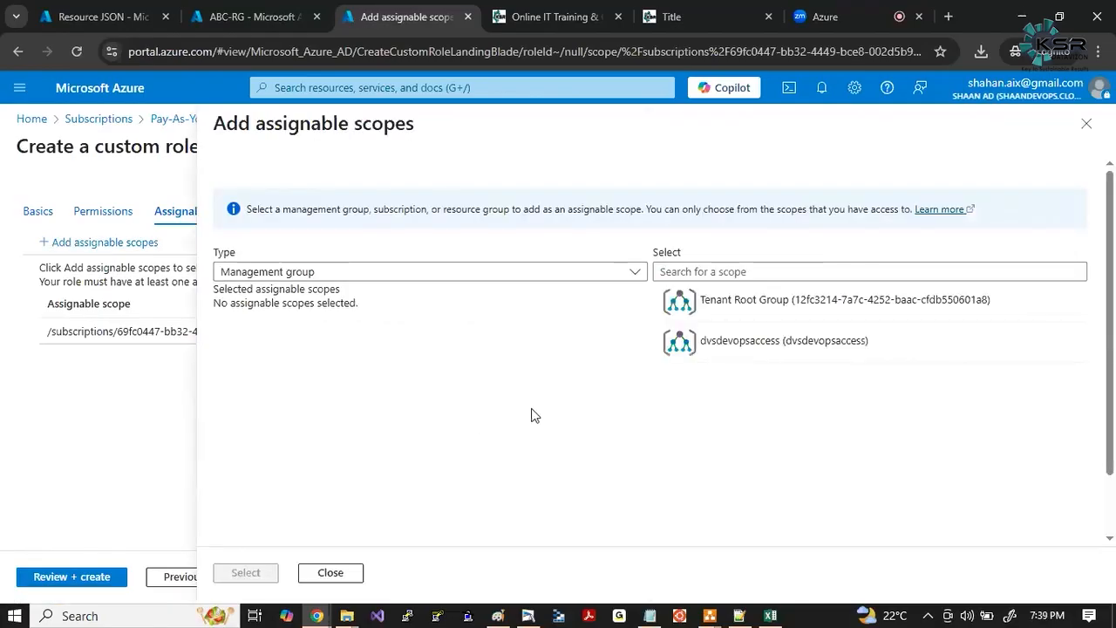
pyautogui.click(512, 272)
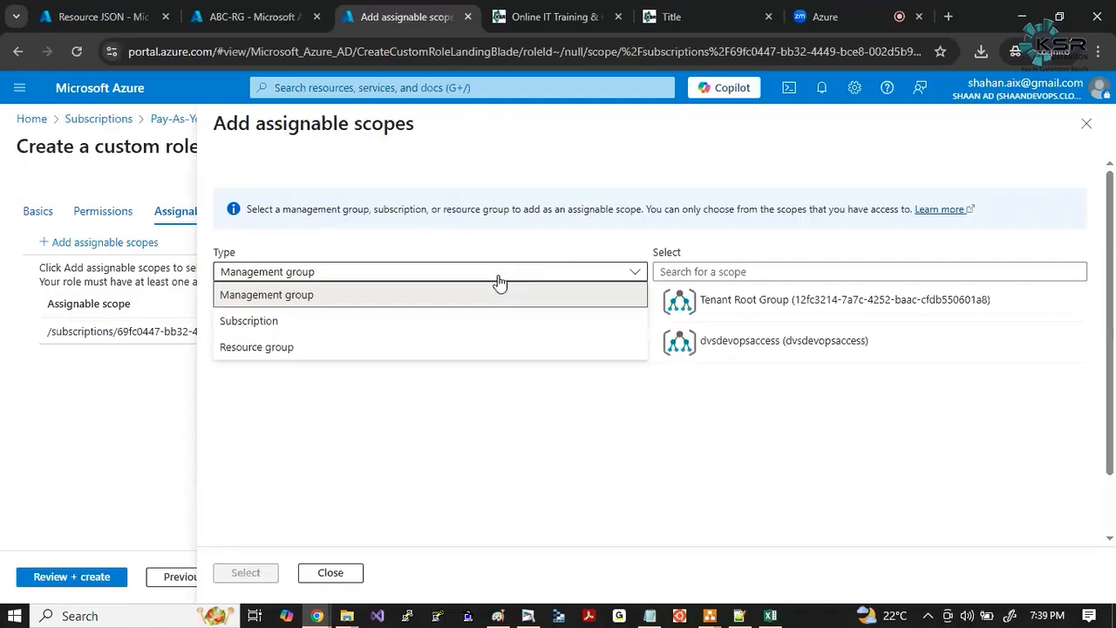
pyautogui.click(298, 321)
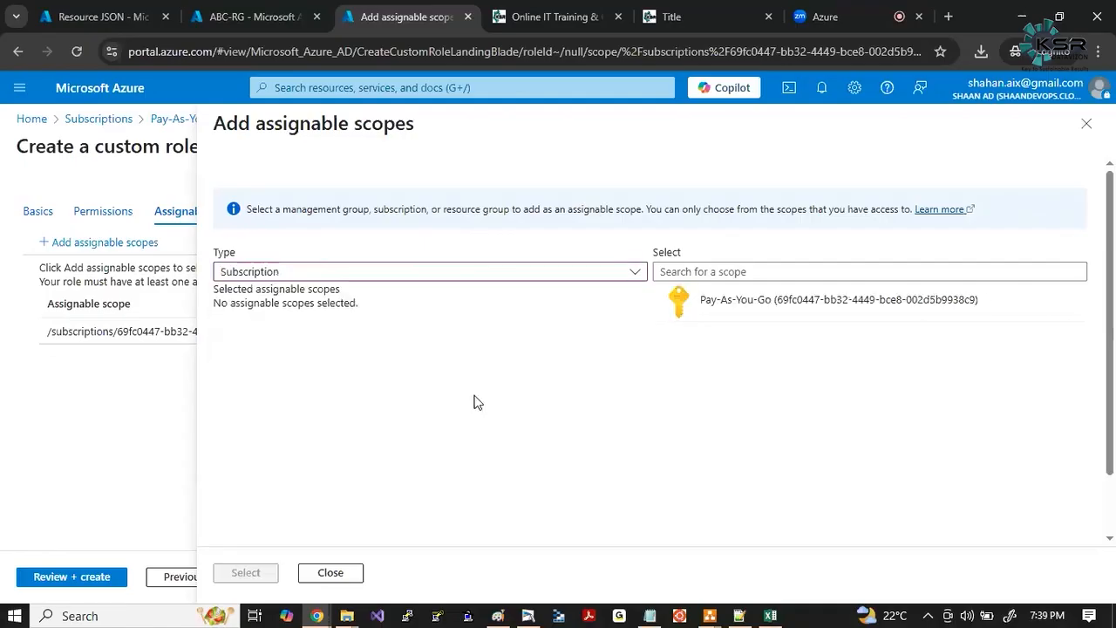
pyautogui.click(729, 307)
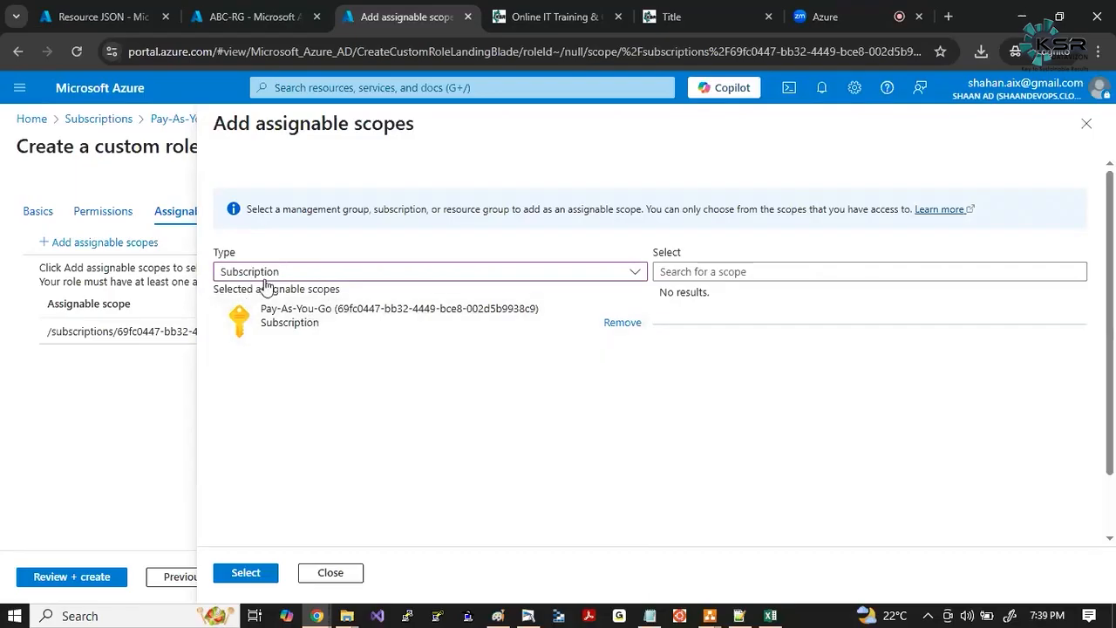
pyautogui.click(621, 323)
# Step: Switch the scope type to resource group and browse the Pay-As-You-Go resource groups
pyautogui.click(324, 274)
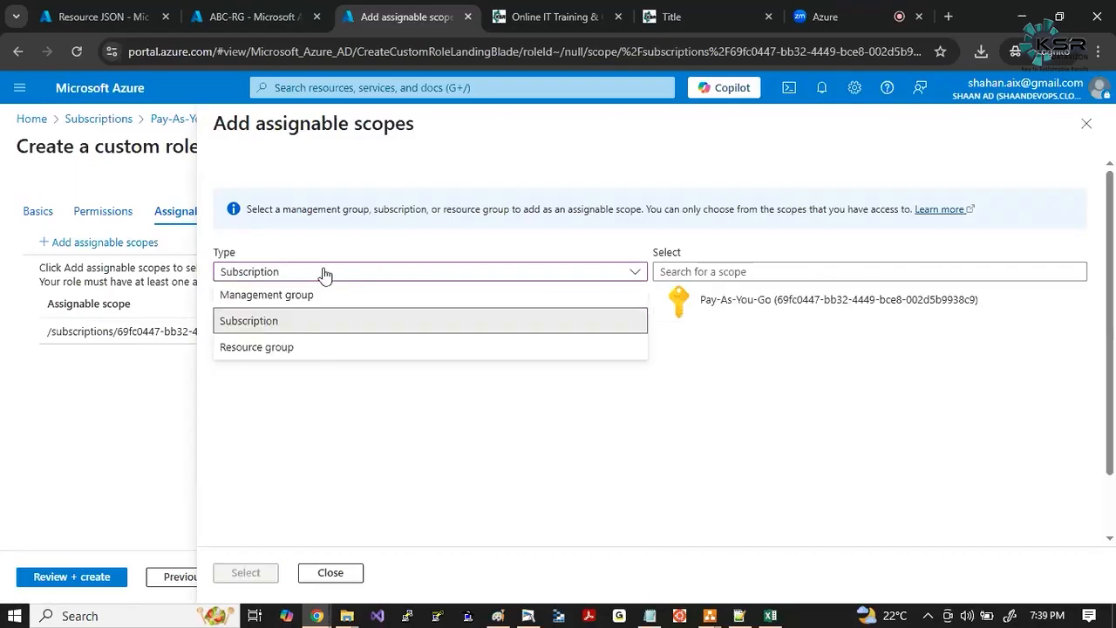
pyautogui.click(248, 351)
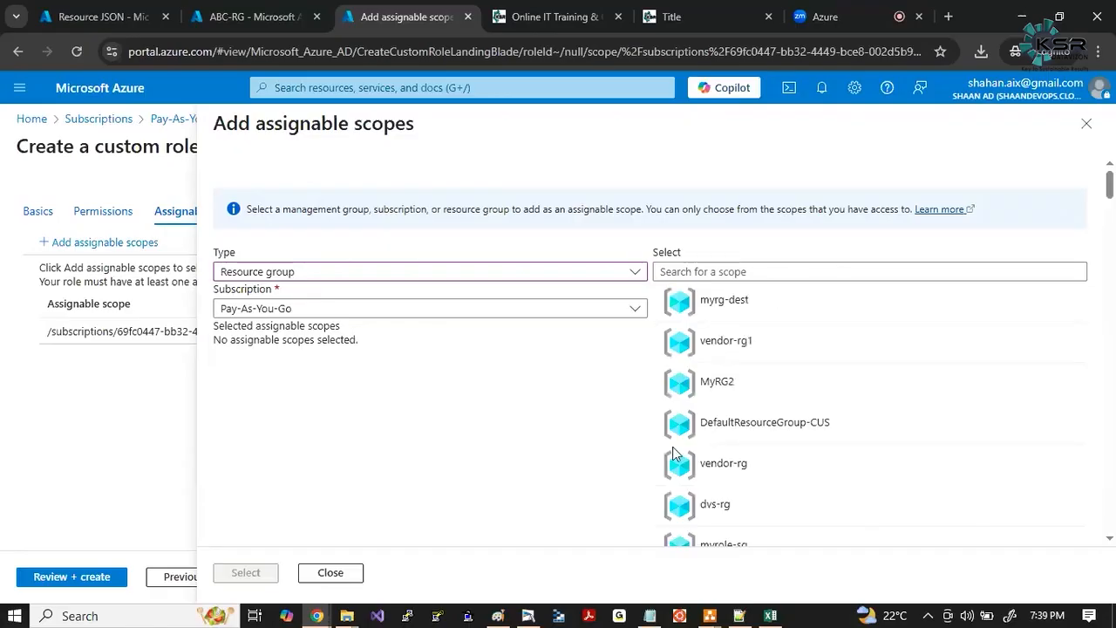
pyautogui.scroll(-7, 822, 458)
pyautogui.scroll(-14, 823, 462)
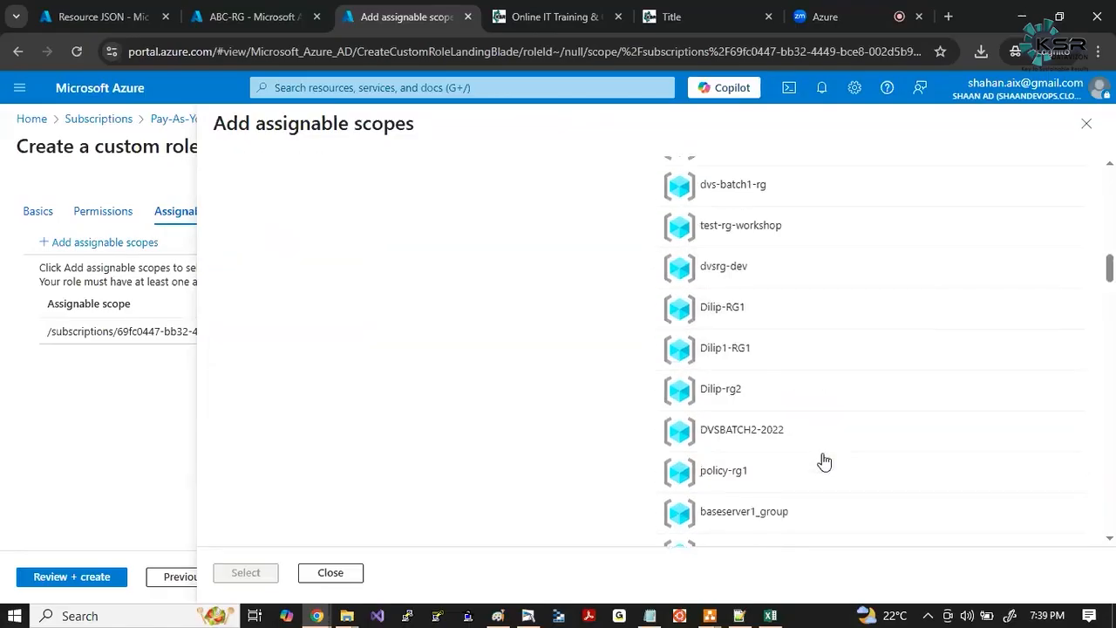
pyautogui.scroll(15, 823, 462)
pyautogui.scroll(5, 824, 462)
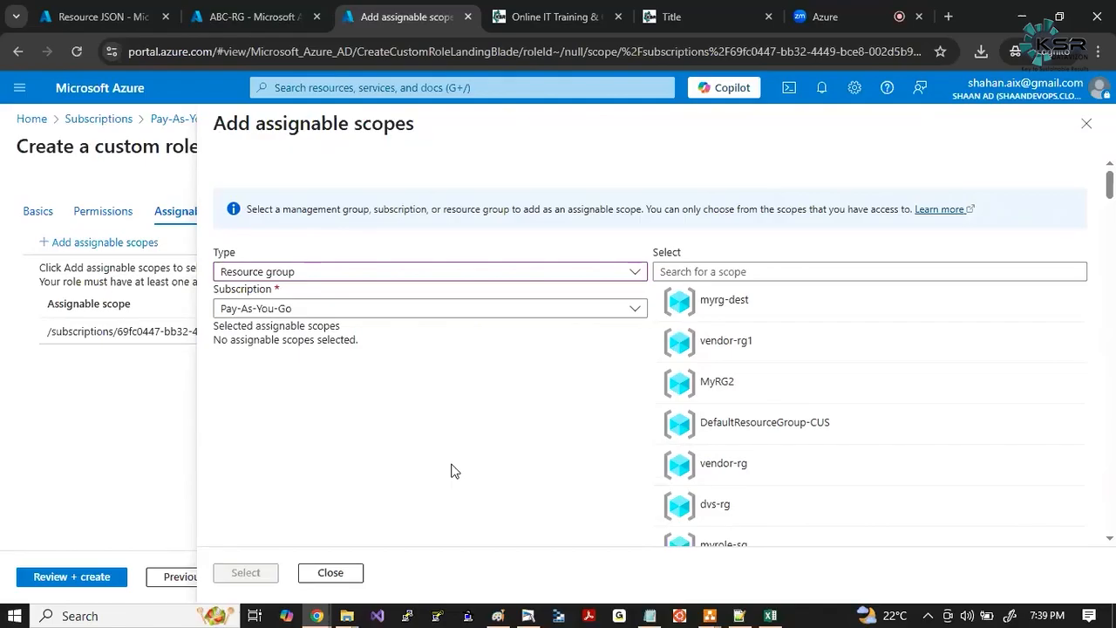
# Step: Check the Notepad notes, then close the scope picker without adding any scope
pyautogui.hotkey('alt', 'Tab')
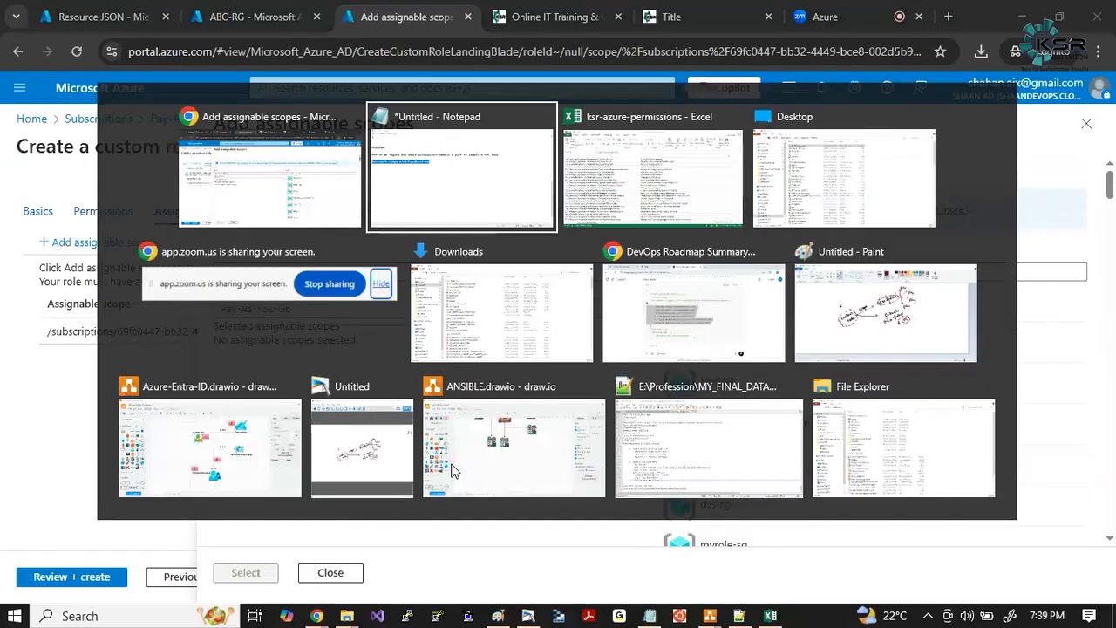
pyautogui.hotkey('alt', 'Tab')
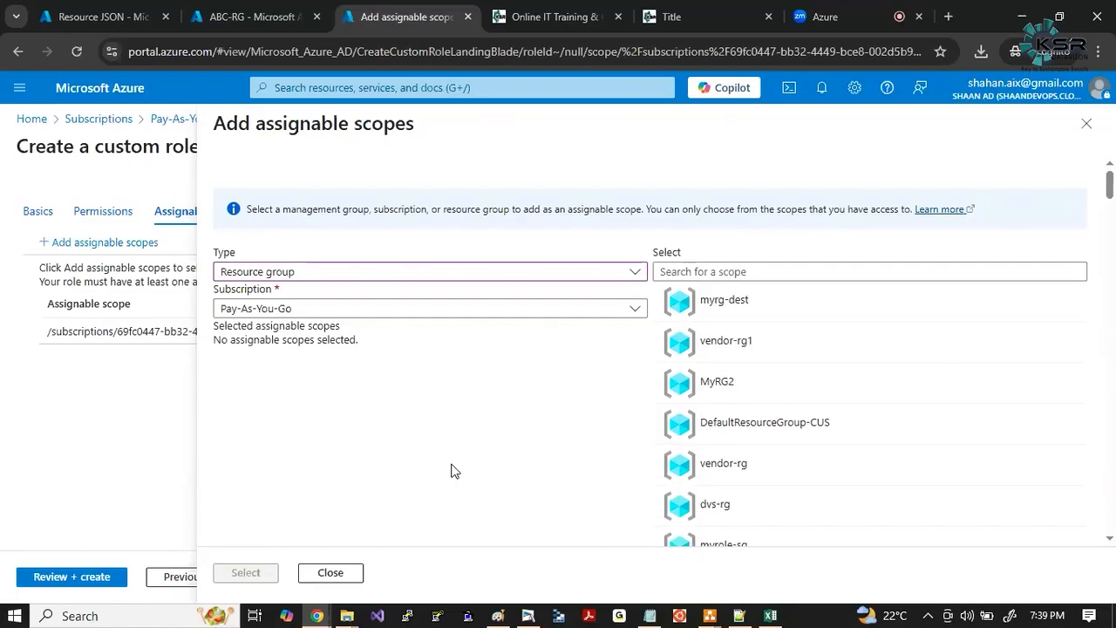
pyautogui.hotkey('alt', 'Tab')
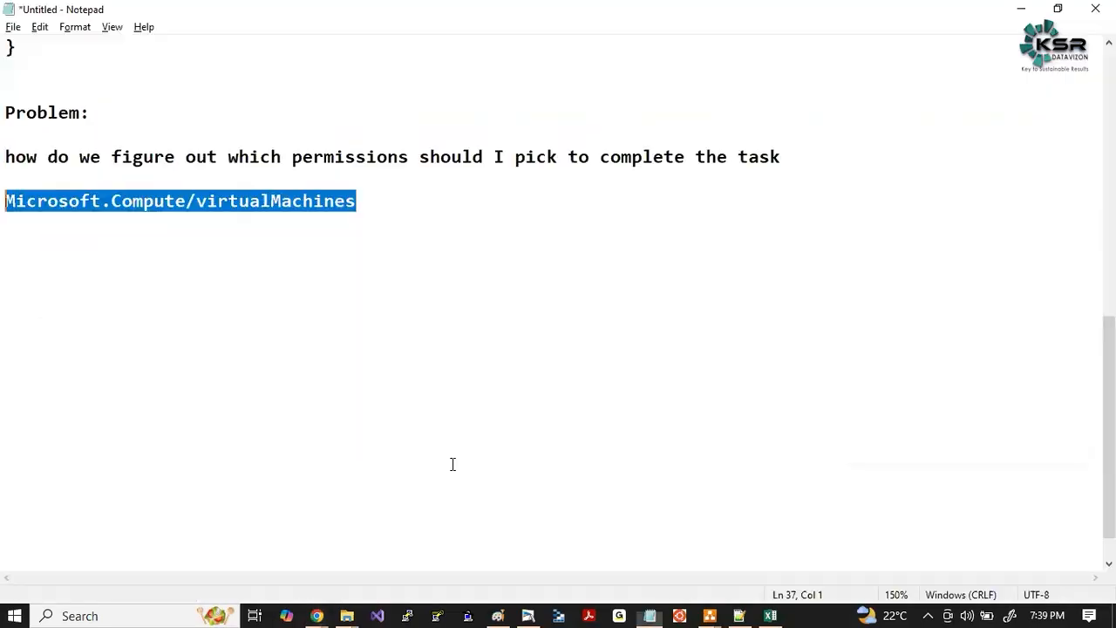
pyautogui.hotkey('alt', 'Tab')
pyautogui.click(328, 572)
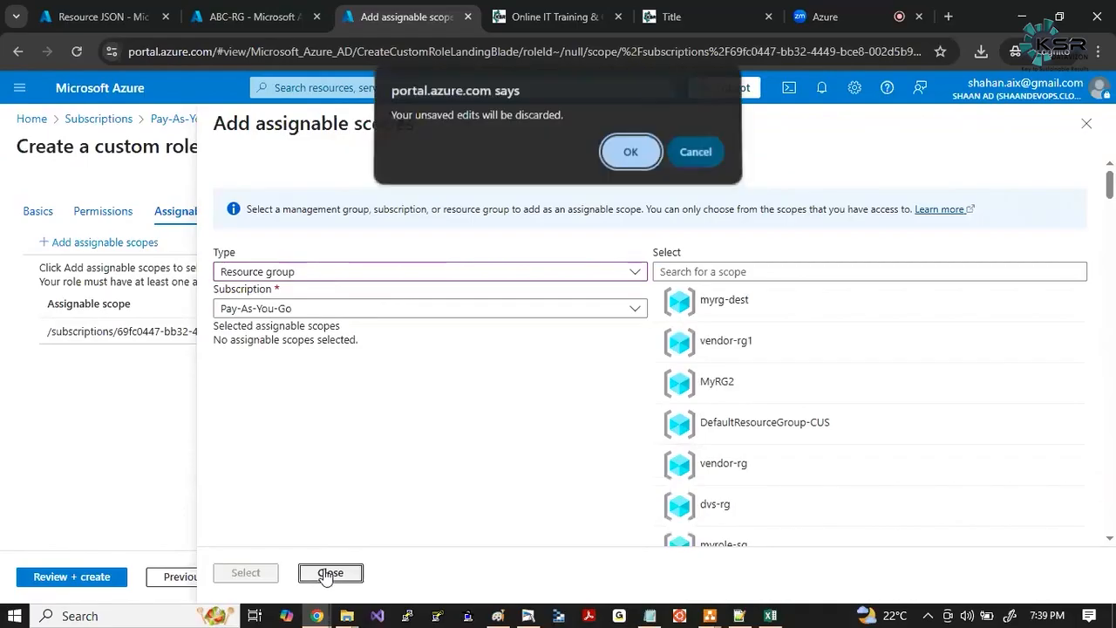
# Step: Discard the unsaved scope edits and review the role's virtualMachines read and write permissions
pyautogui.click(631, 155)
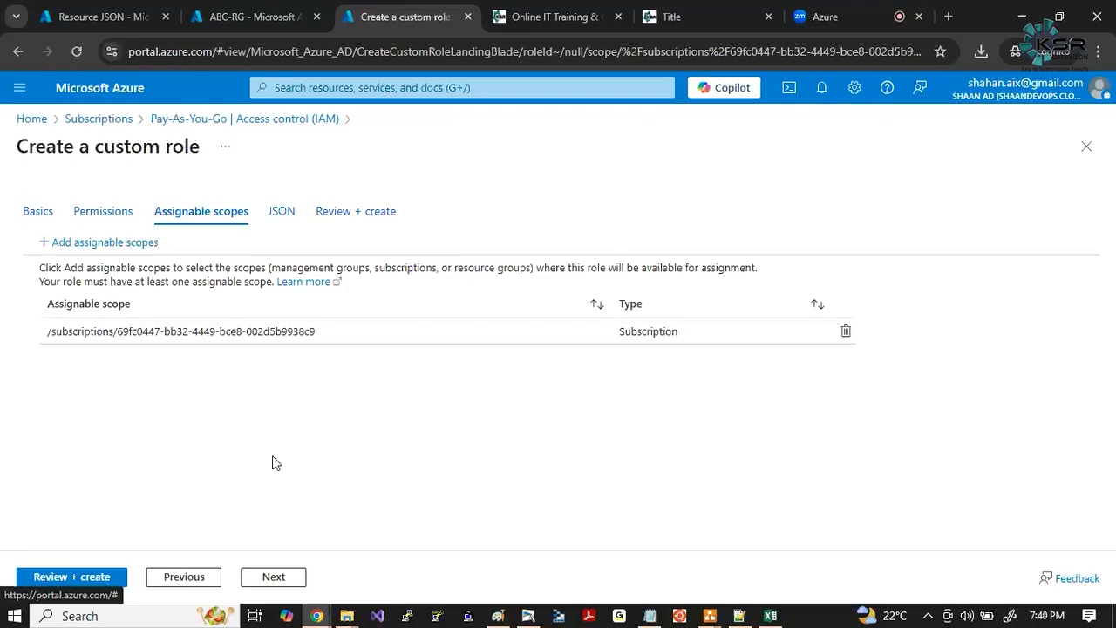
pyautogui.click(105, 215)
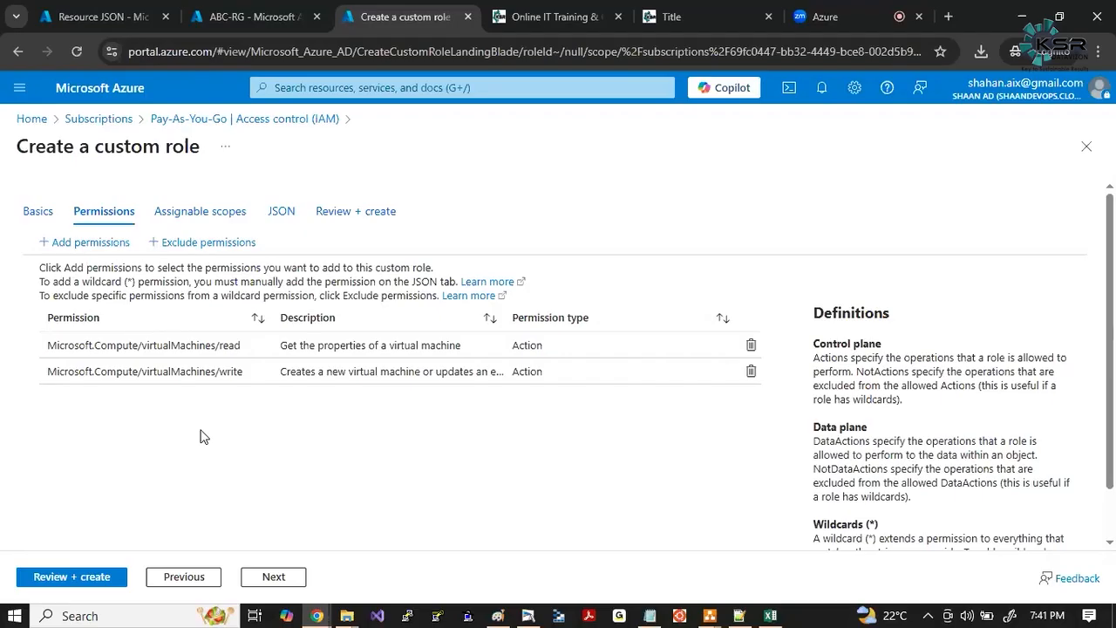
# Step: Review the roleName and two virtualMachines actions in the JSON, then create ksr-vm-customrole
pyautogui.click(266, 577)
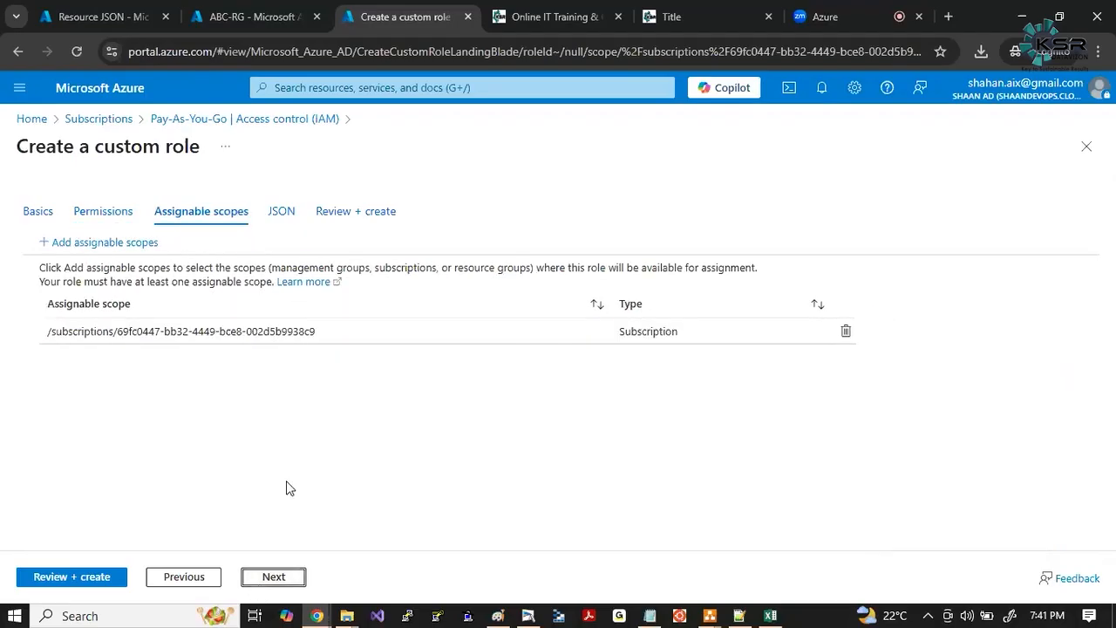
pyautogui.click(266, 577)
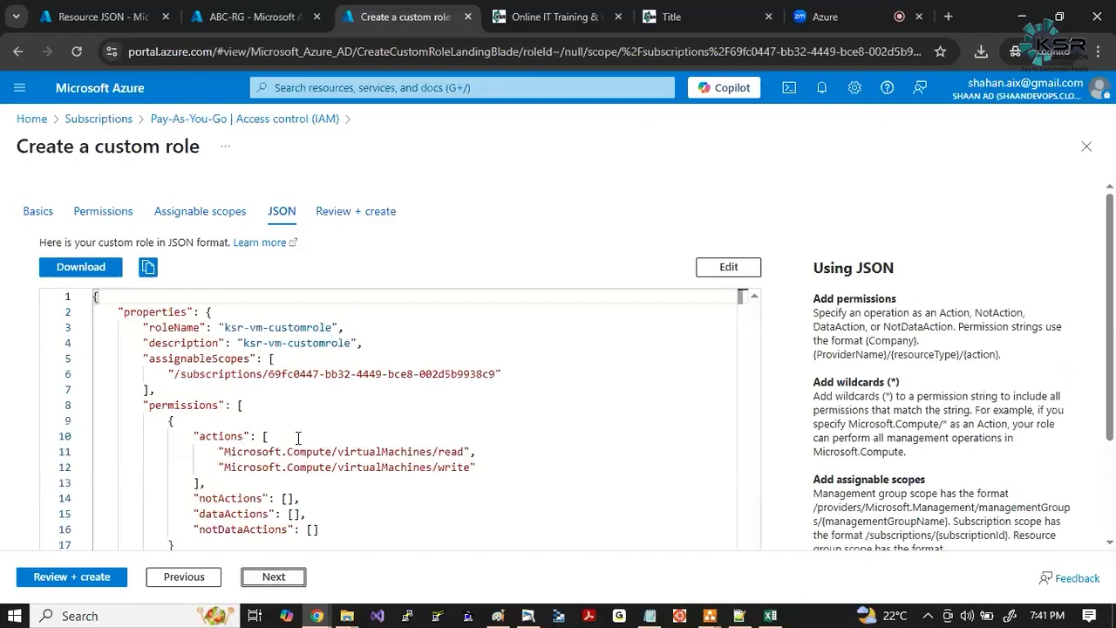
pyautogui.scroll(-2, 373, 247)
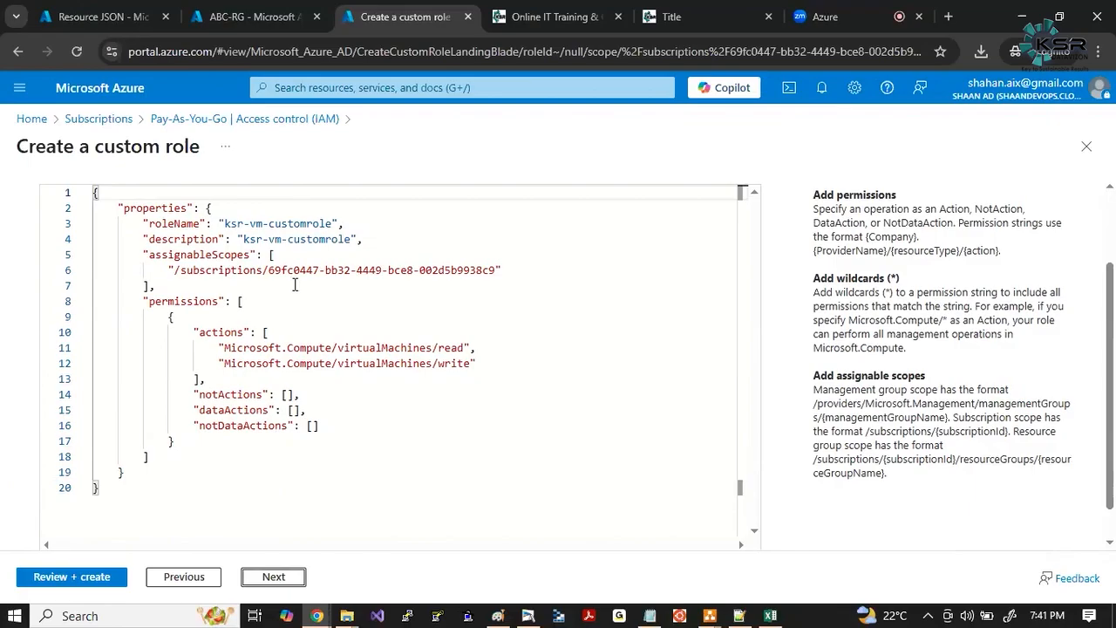
pyautogui.moveTo(224, 223); pyautogui.dragTo(332, 223)
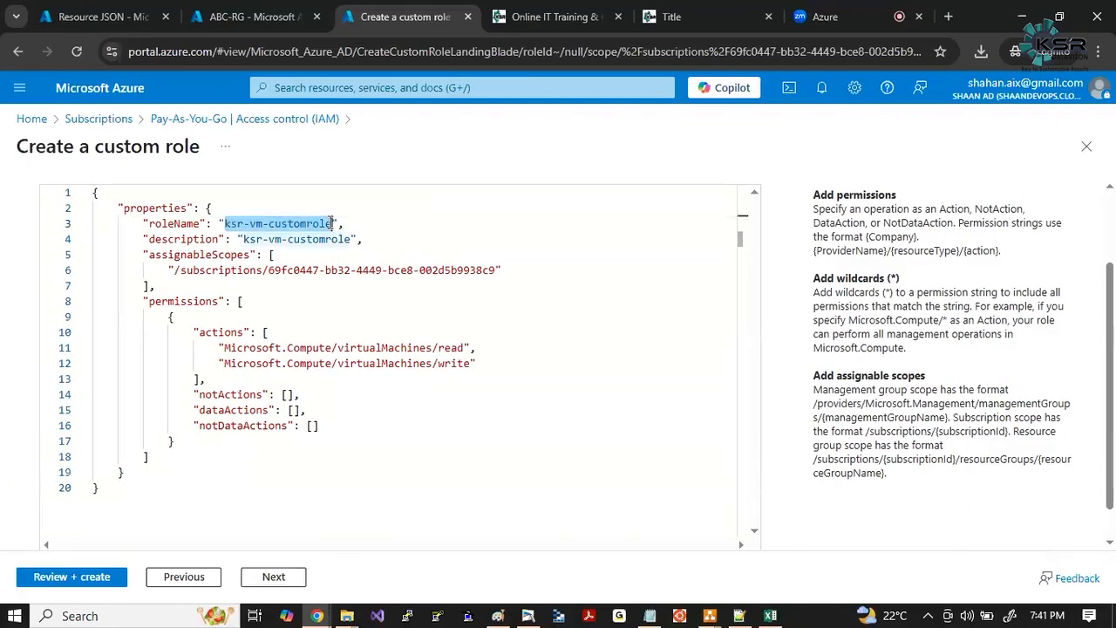
pyautogui.moveTo(218, 347); pyautogui.dragTo(478, 365)
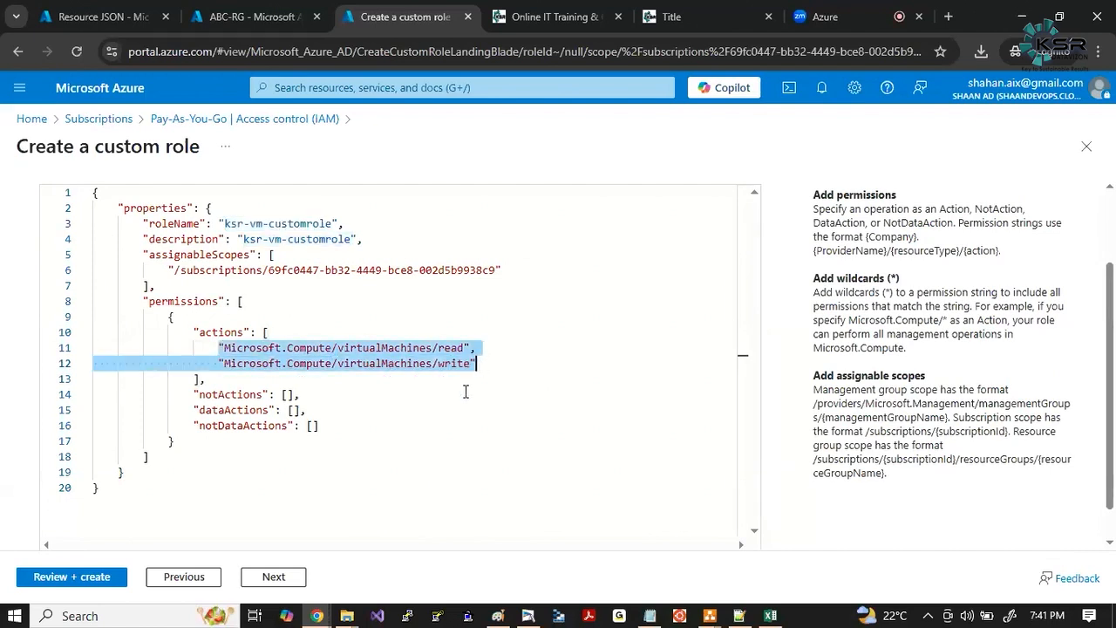
pyautogui.click(273, 576)
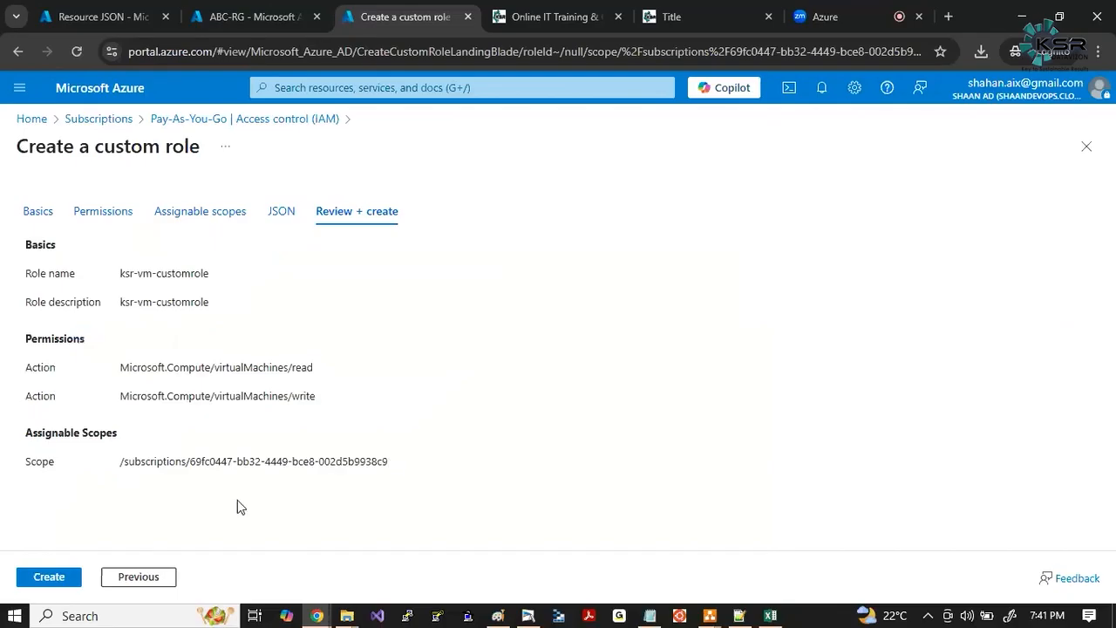
pyautogui.click(49, 579)
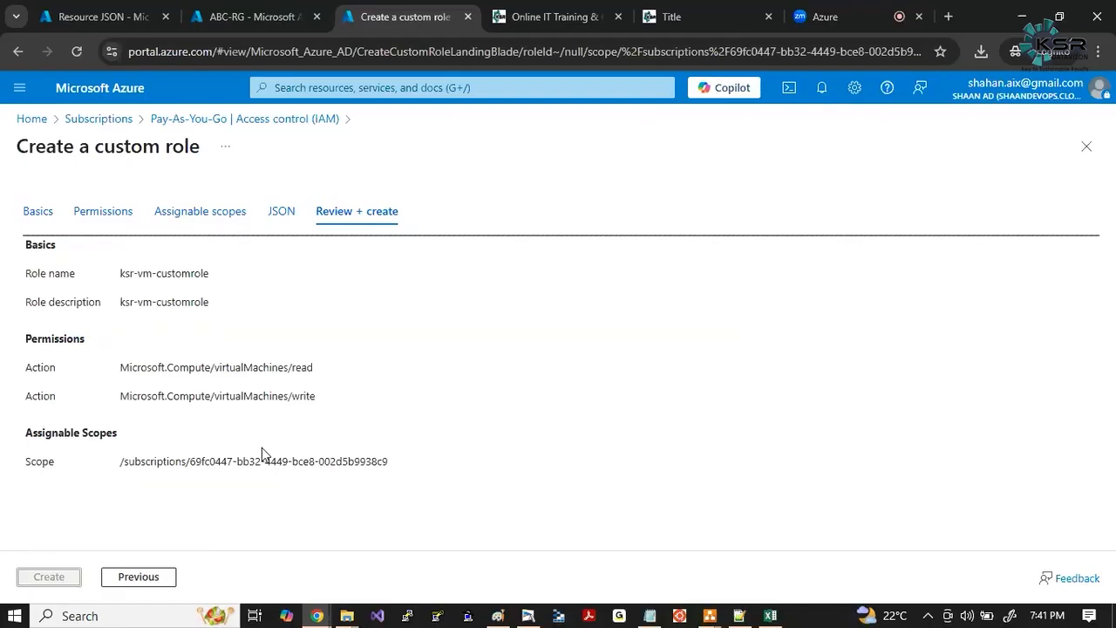
# Step: Switch to the Azure-Entra-ID diagram in draw.io
pyautogui.hotkey('alt', 'Tab')
pyautogui.hotkey('alt', 'Tab')
pyautogui.hotkey('alt', 'Down')
pyautogui.hotkey('alt', 'Right')
pyautogui.click(261, 447)
# Step: Point out the Custom role, Scope, Subscription, boxes 1 and 3, and Infra-BuildRelease, then return to Chrome
pyautogui.click(415, 349)
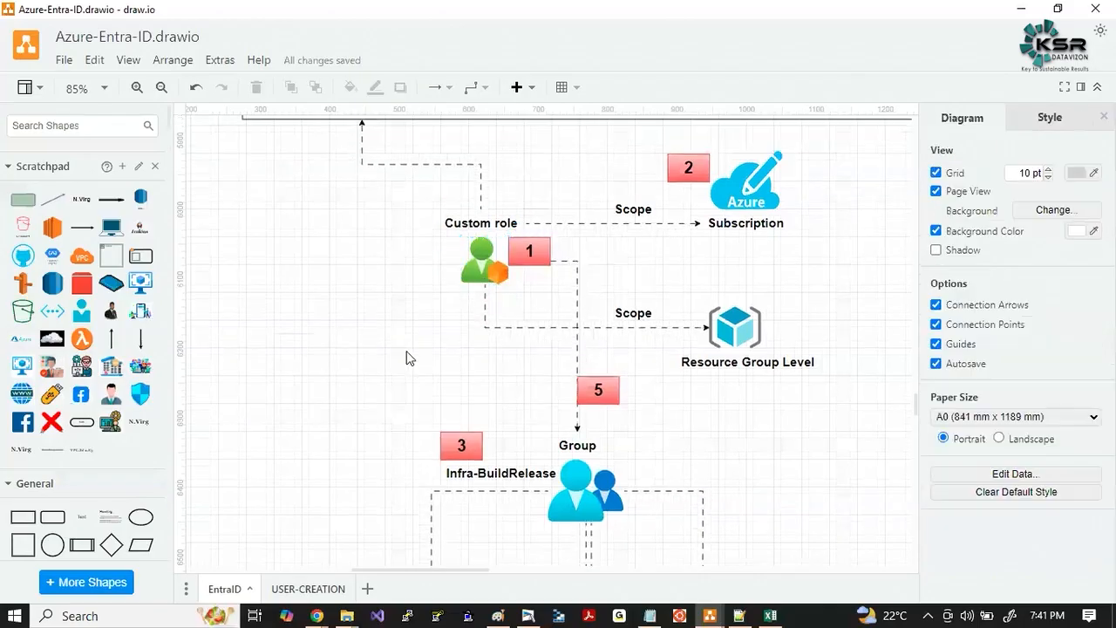
pyautogui.click(478, 257)
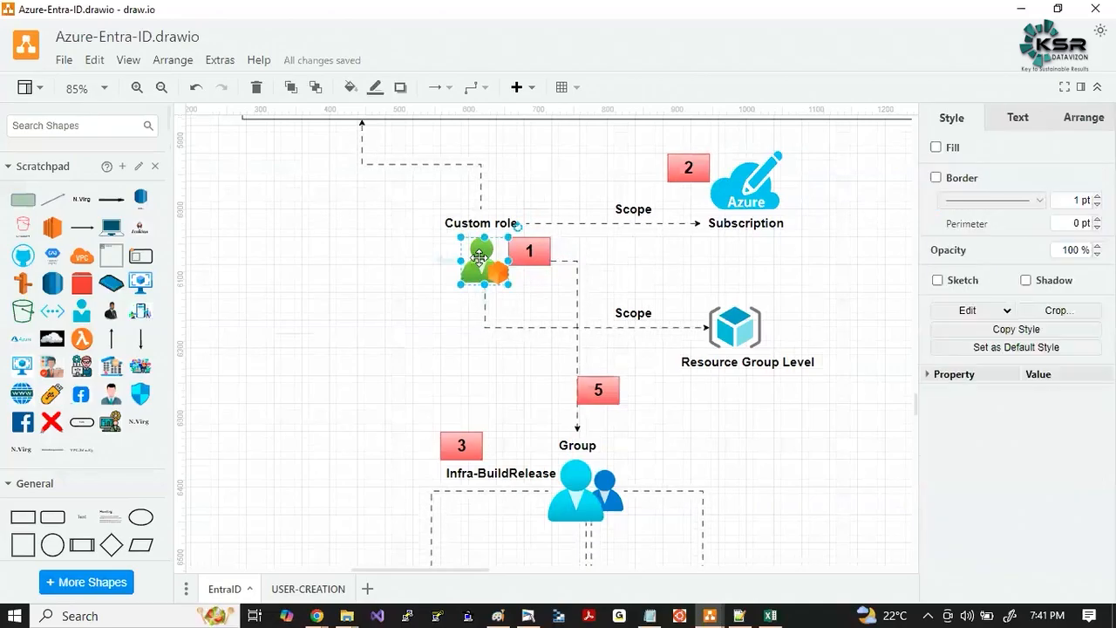
pyautogui.click(633, 207)
pyautogui.click(754, 212)
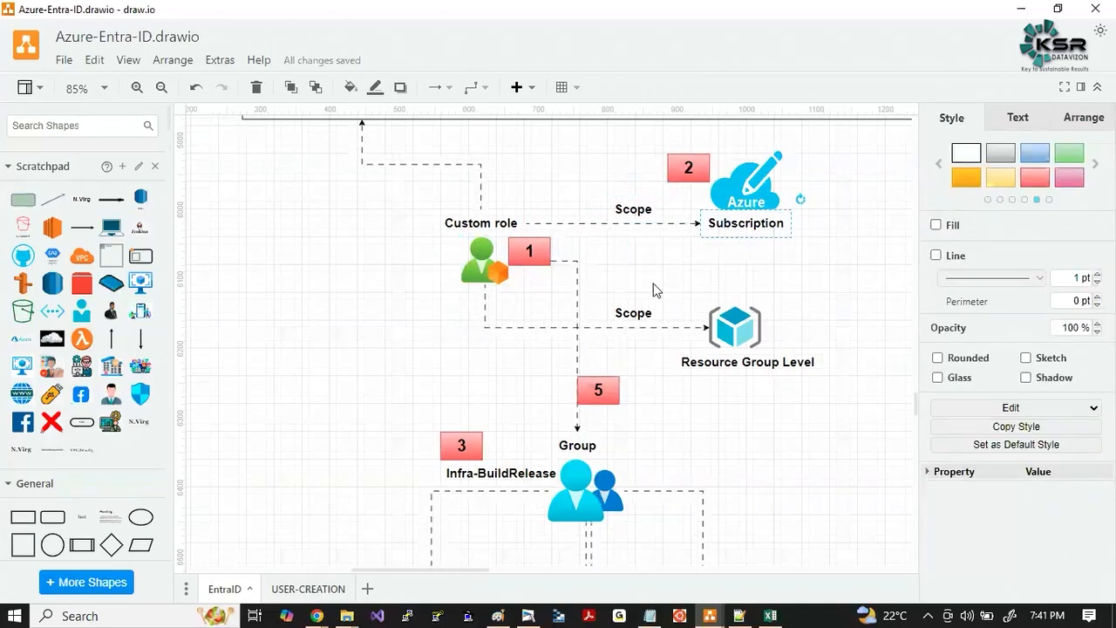
pyautogui.click(530, 251)
pyautogui.scroll(-3, 671, 261)
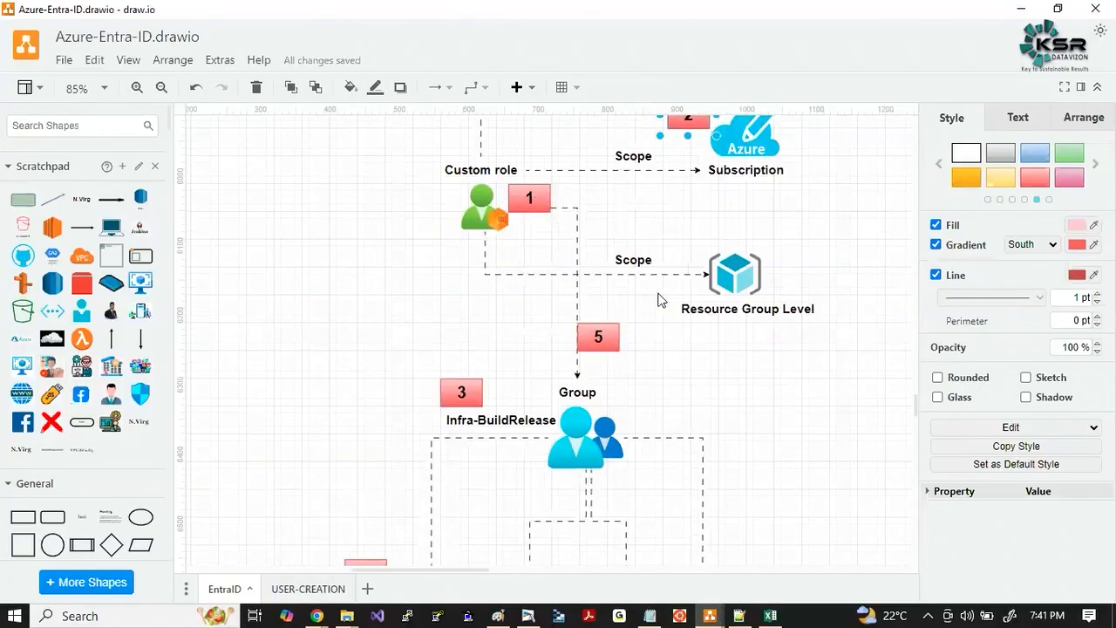
pyautogui.click(467, 350)
pyautogui.click(471, 377)
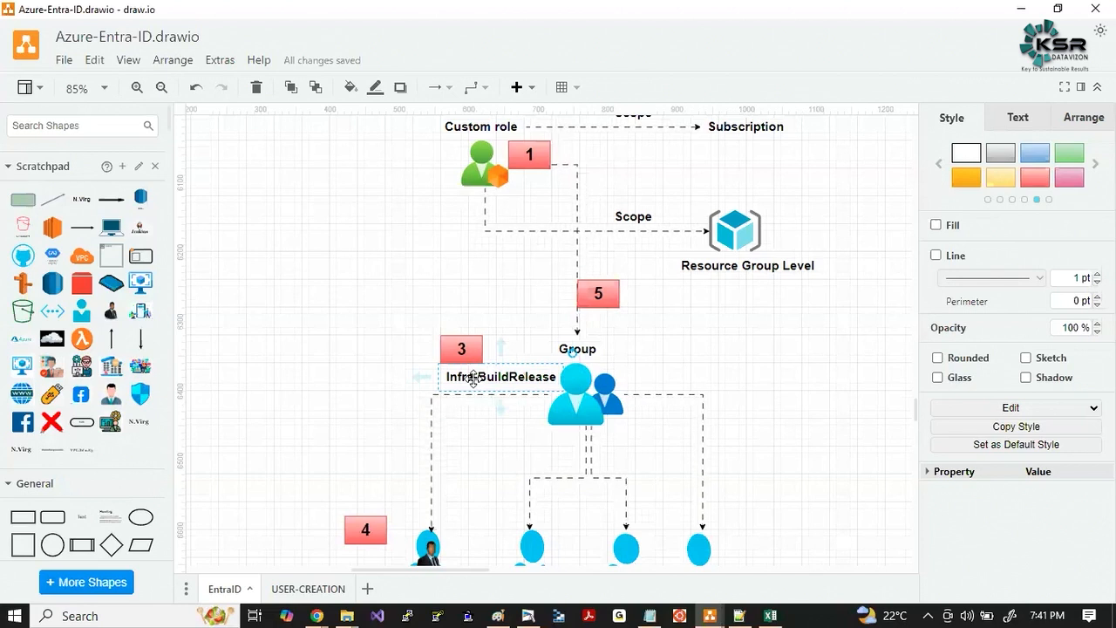
pyautogui.hotkey('alt', 'Tab')
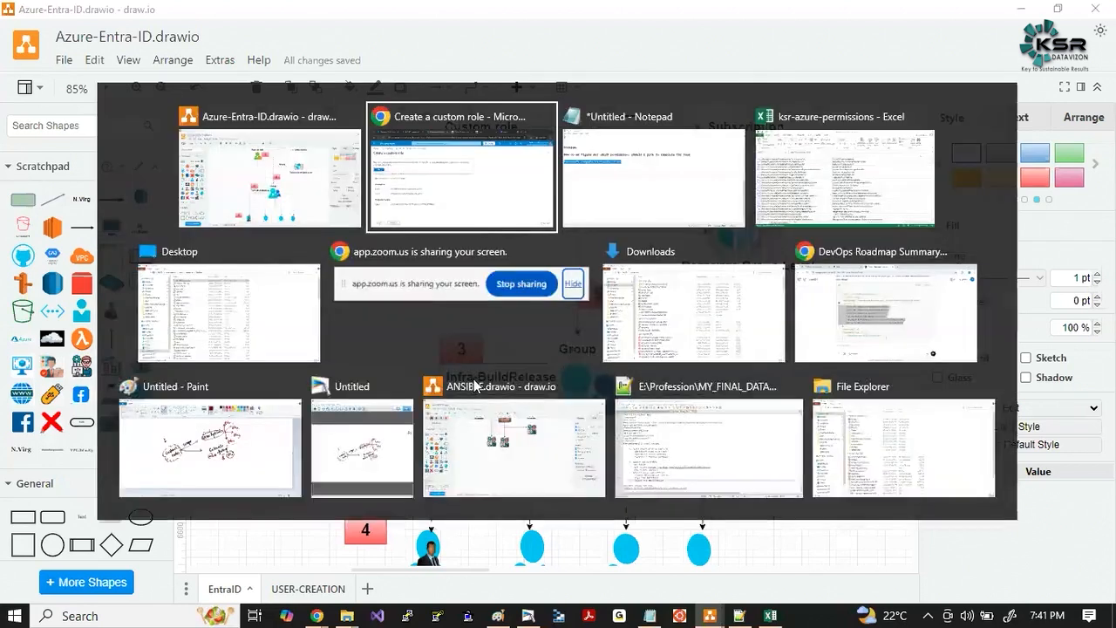
# Step: Acknowledge the role-created message and navigate via search to the Entra ID directory overview
pyautogui.click(44, 249)
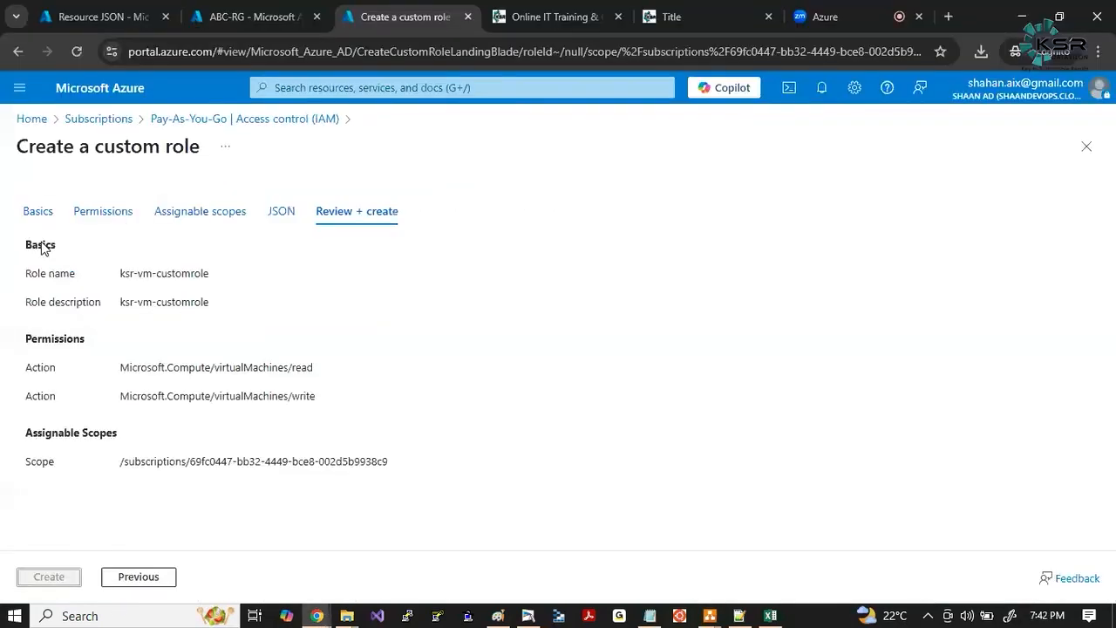
pyautogui.click(219, 23)
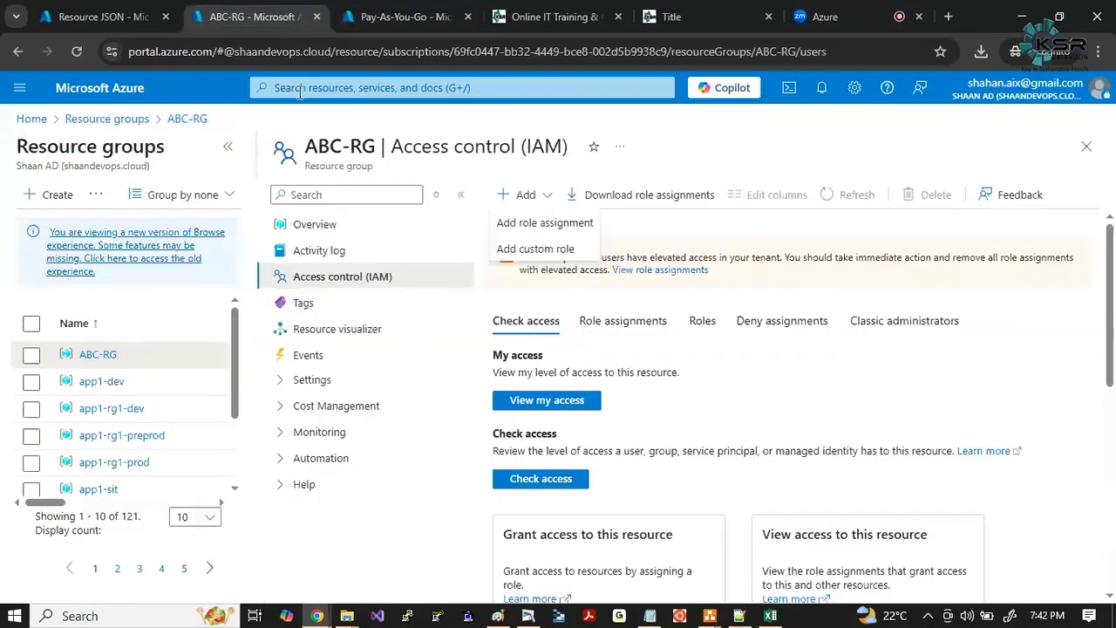
pyautogui.click(299, 88)
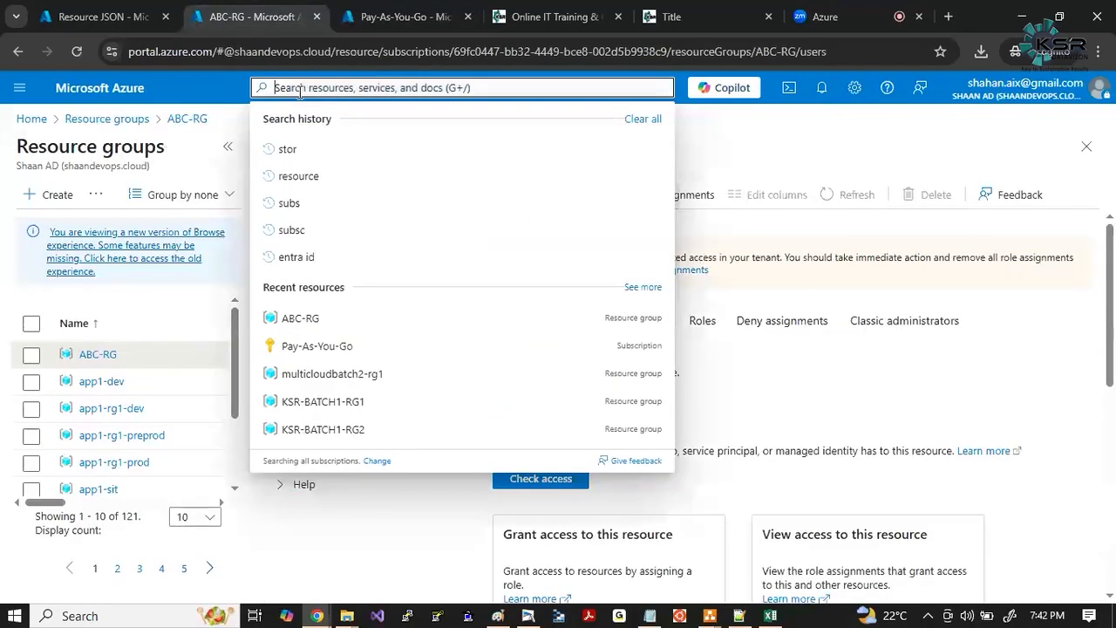
pyautogui.write('e')
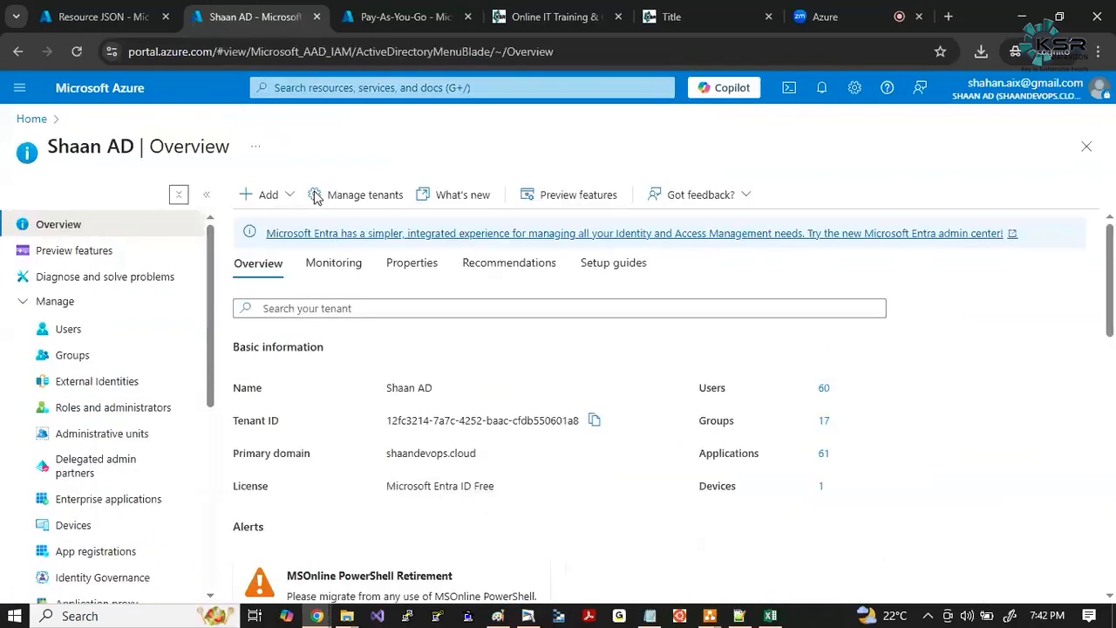
pyautogui.click(33, 355)
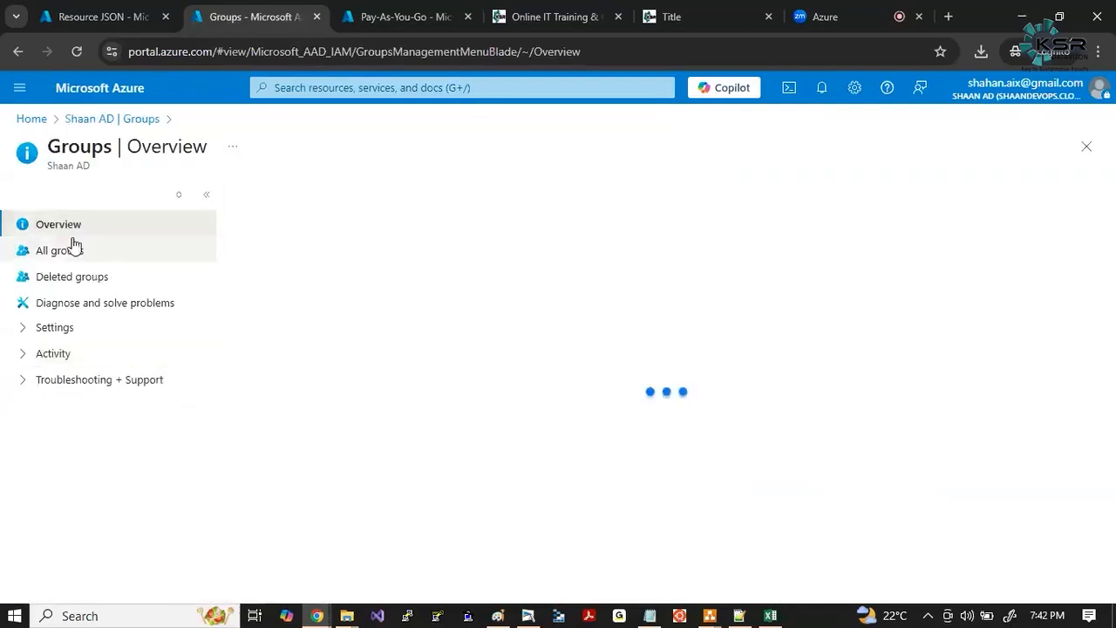
pyautogui.click(76, 123)
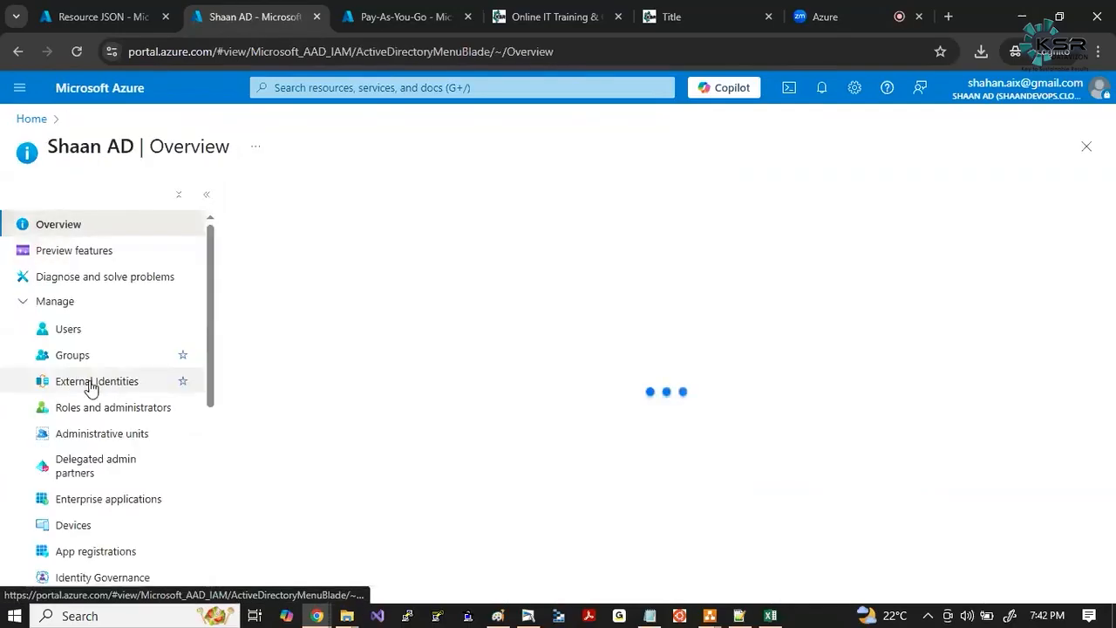
# Step: Capture the directory menu with a red box around Groups, then open the Groups overview
pyautogui.press('Print')
pyautogui.moveTo(9, 288); pyautogui.dragTo(287, 519)
pyautogui.click(302, 426)
pyautogui.moveTo(31, 344); pyautogui.dragTo(129, 379)
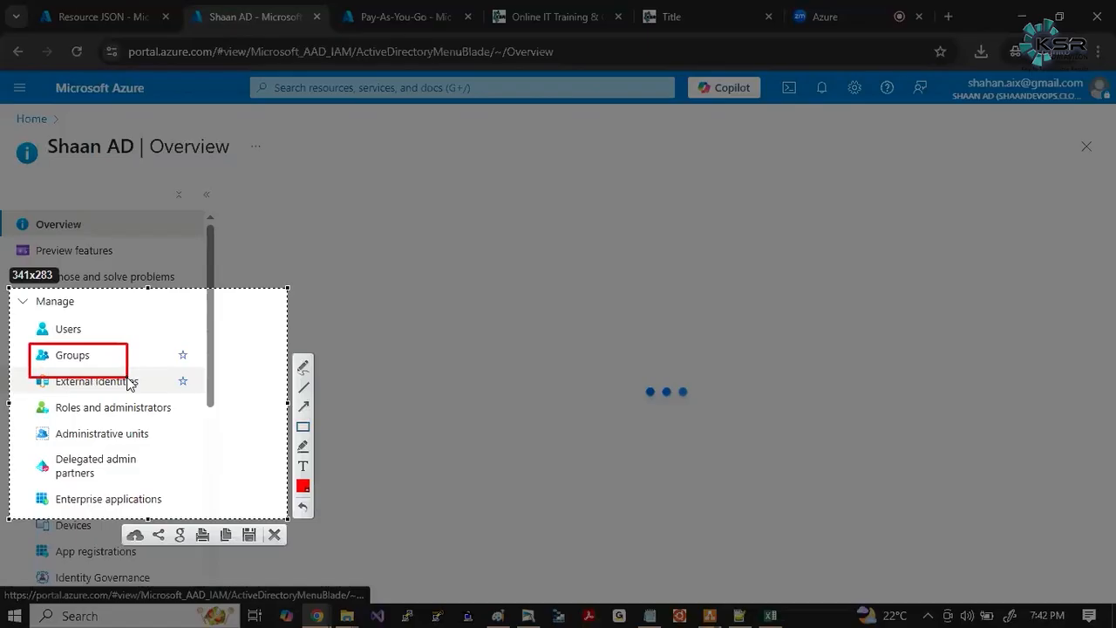
pyautogui.hotkey('ctrl', 'c')
pyautogui.click(72, 357)
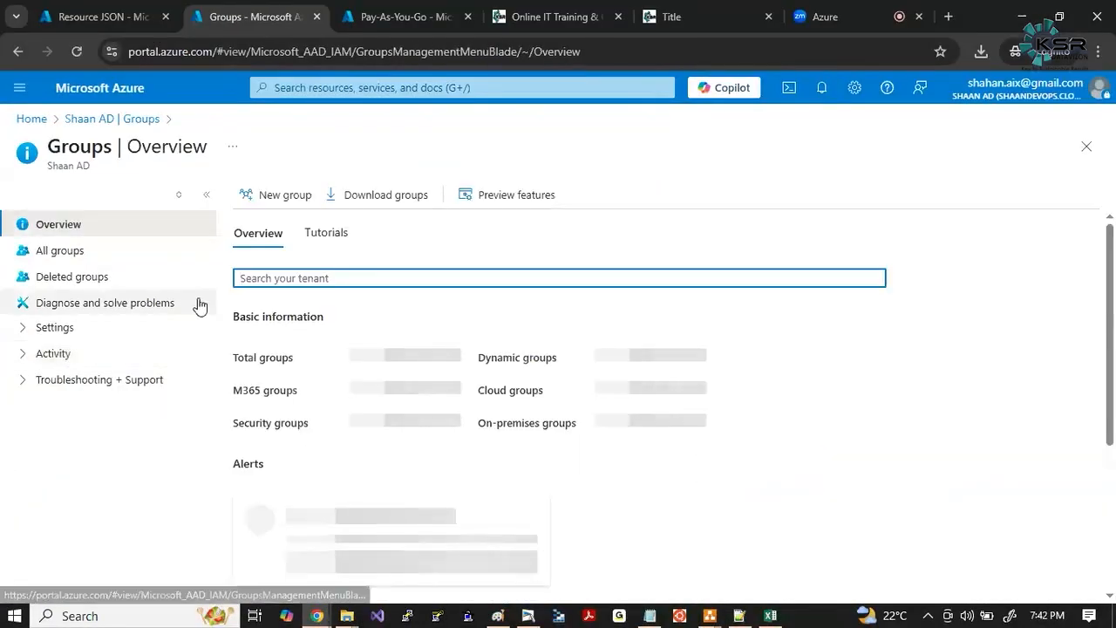
# Step: Create Security group ksr-infra-build, reusing ksr-infra-build as its group description
pyautogui.click(251, 195)
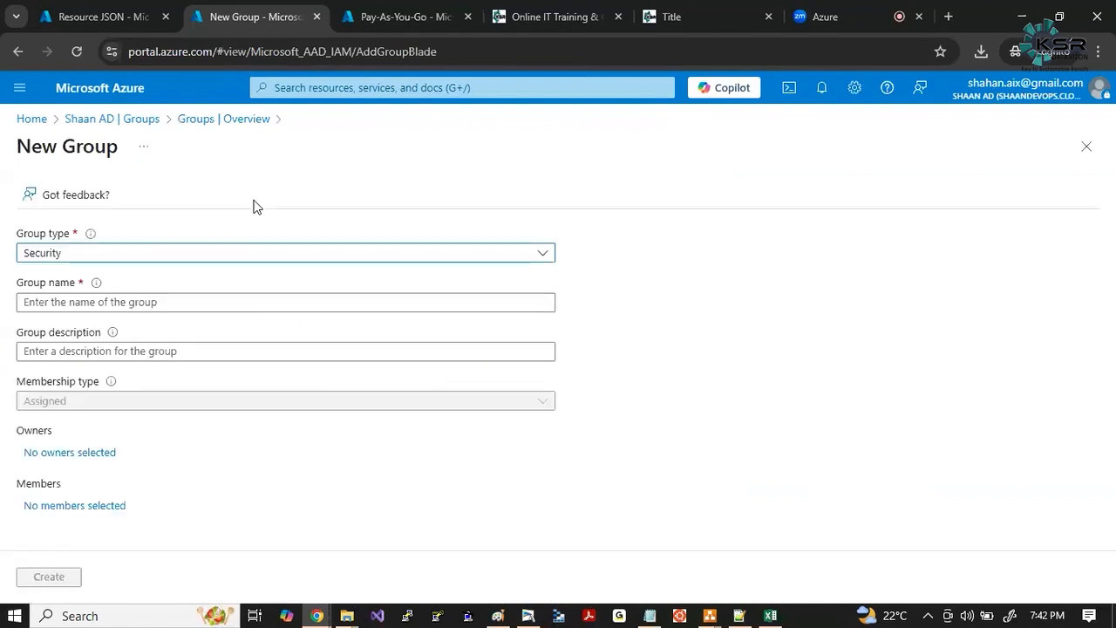
pyautogui.click(119, 305)
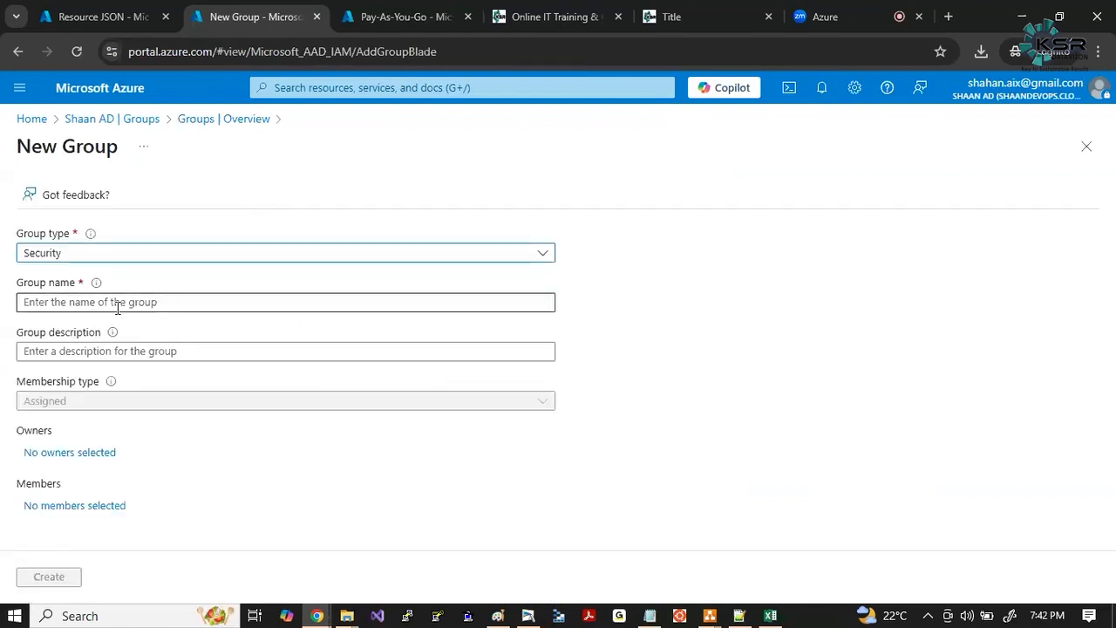
pyautogui.write('ksr-inf')
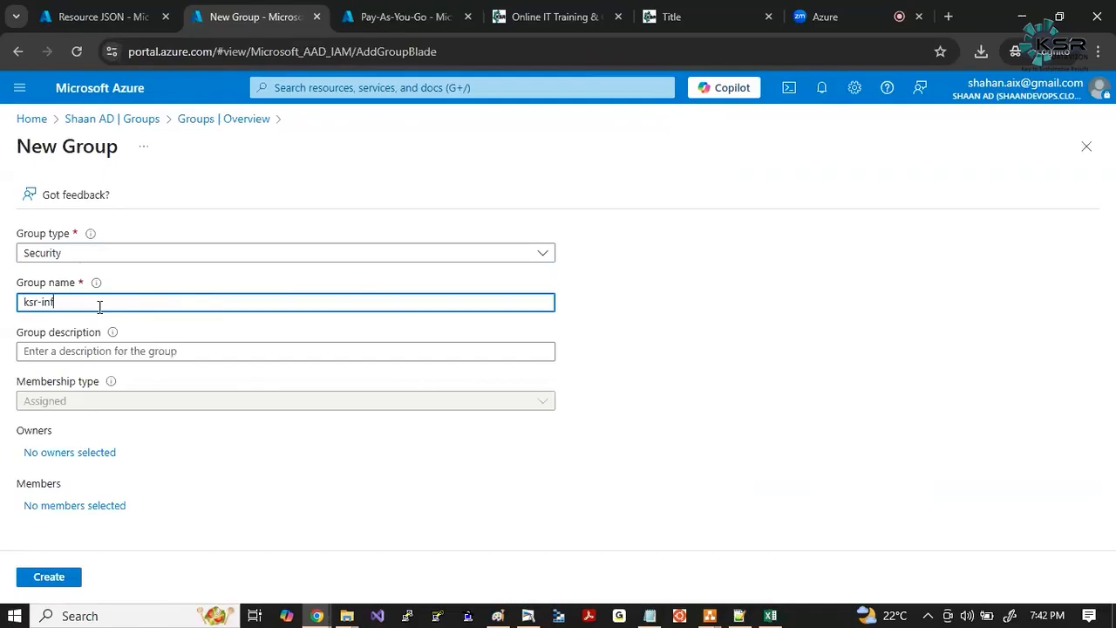
pyautogui.write('ra-build')
pyautogui.hotkey('ctrl', 'a')
pyautogui.hotkey('ctrl', 'c')
pyautogui.press('Tab')
pyautogui.hotkey('ctrl', 'v')
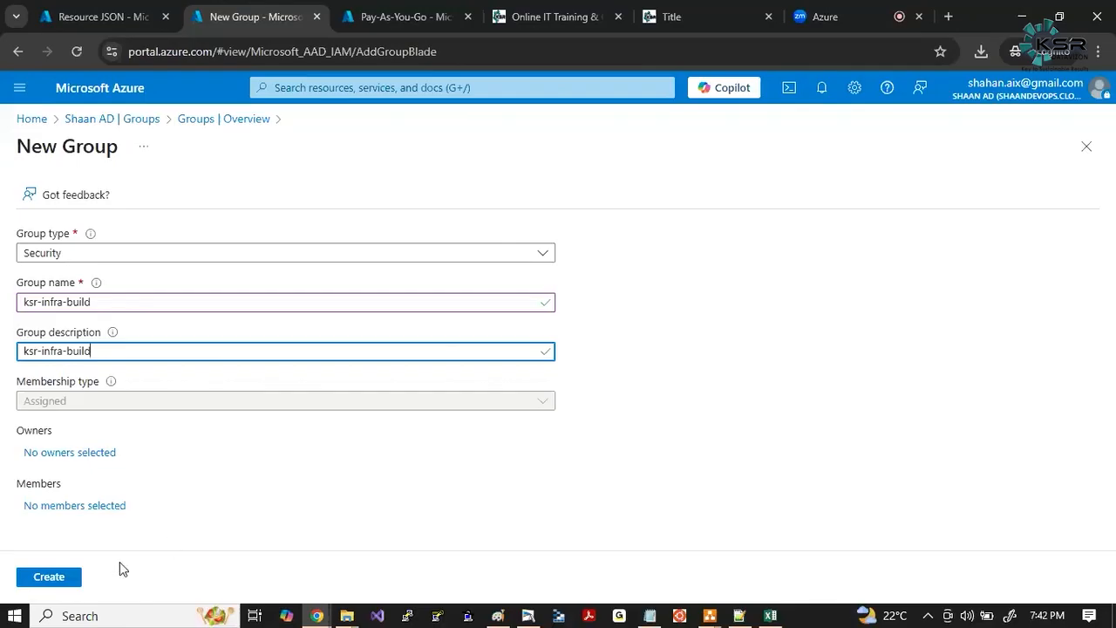
pyautogui.moveTo(19, 488); pyautogui.dragTo(85, 491)
pyautogui.click(14, 493)
pyautogui.moveTo(20, 496); pyautogui.dragTo(96, 480)
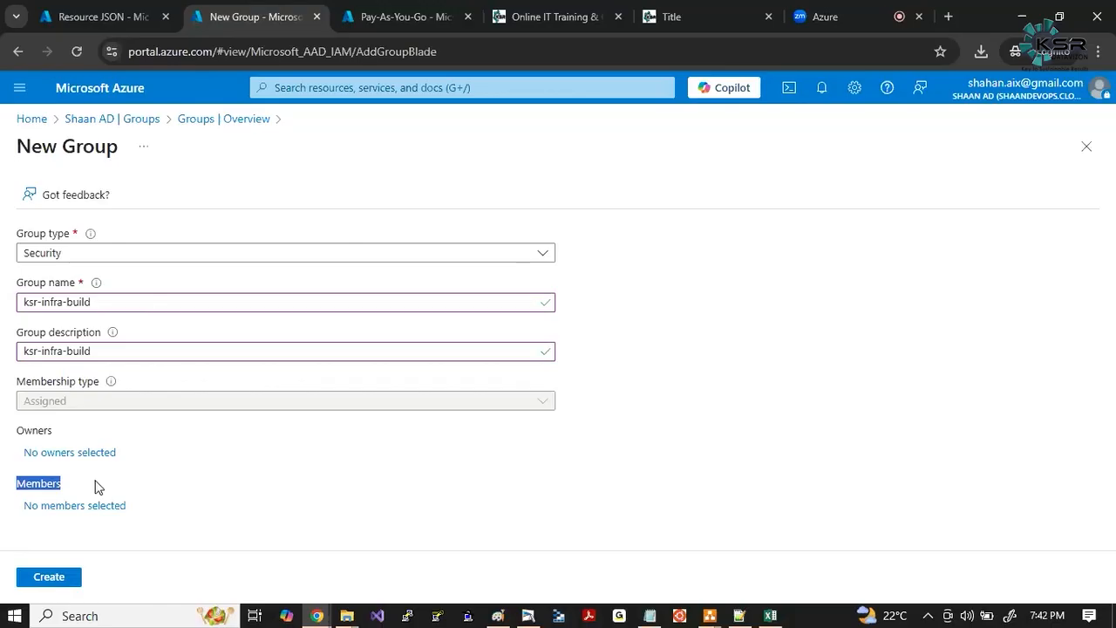
pyautogui.click(55, 581)
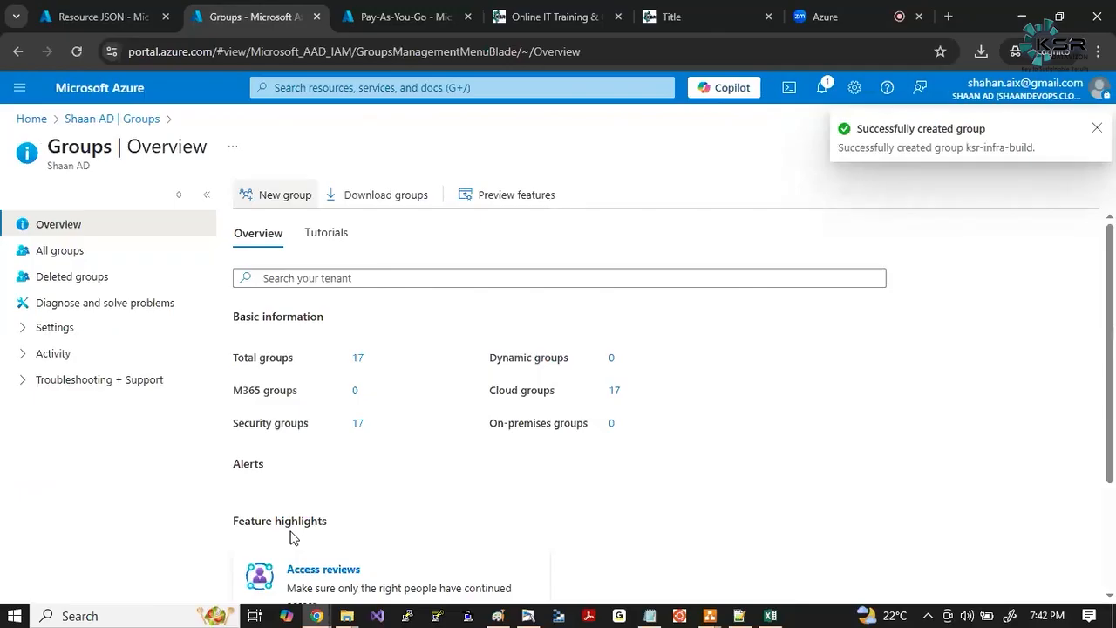
pyautogui.click(110, 118)
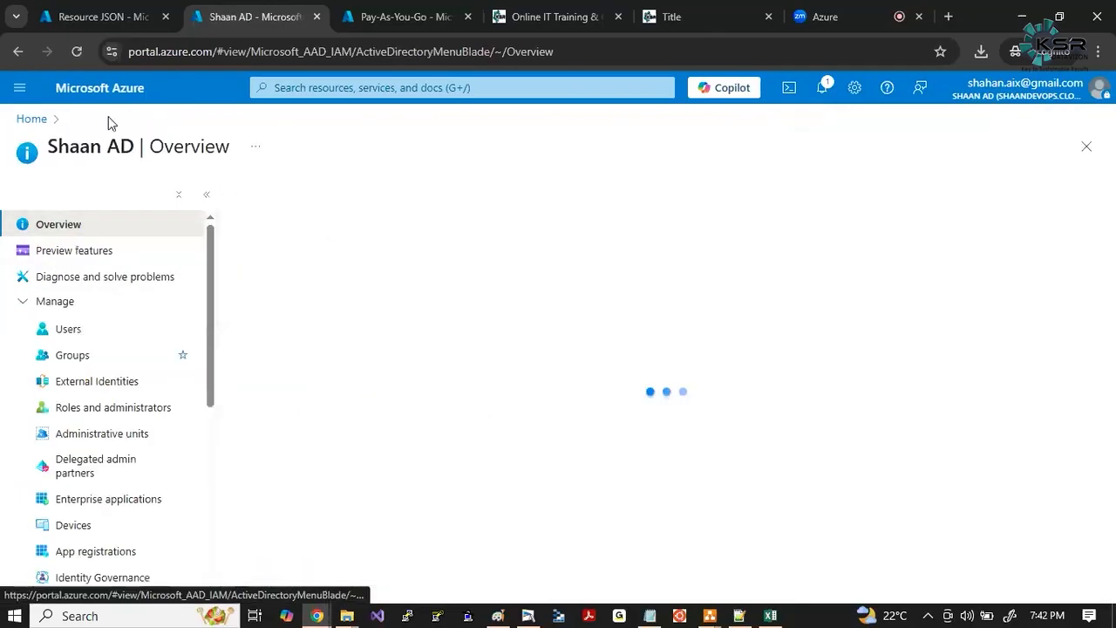
pyautogui.click(73, 332)
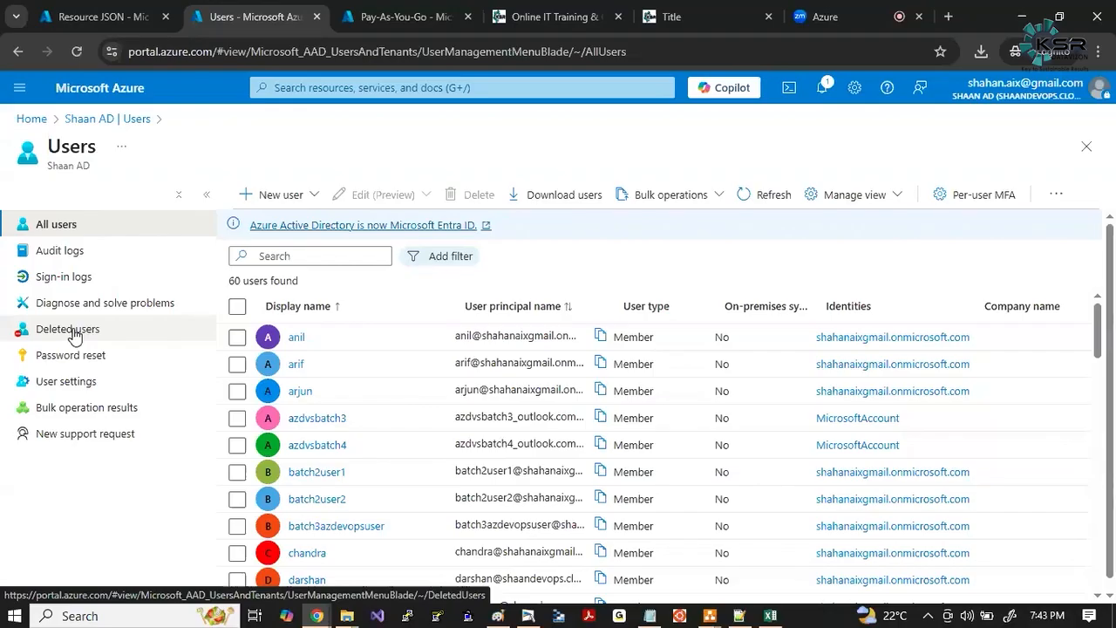
pyautogui.click(261, 256)
pyautogui.write('ksrsuresh')
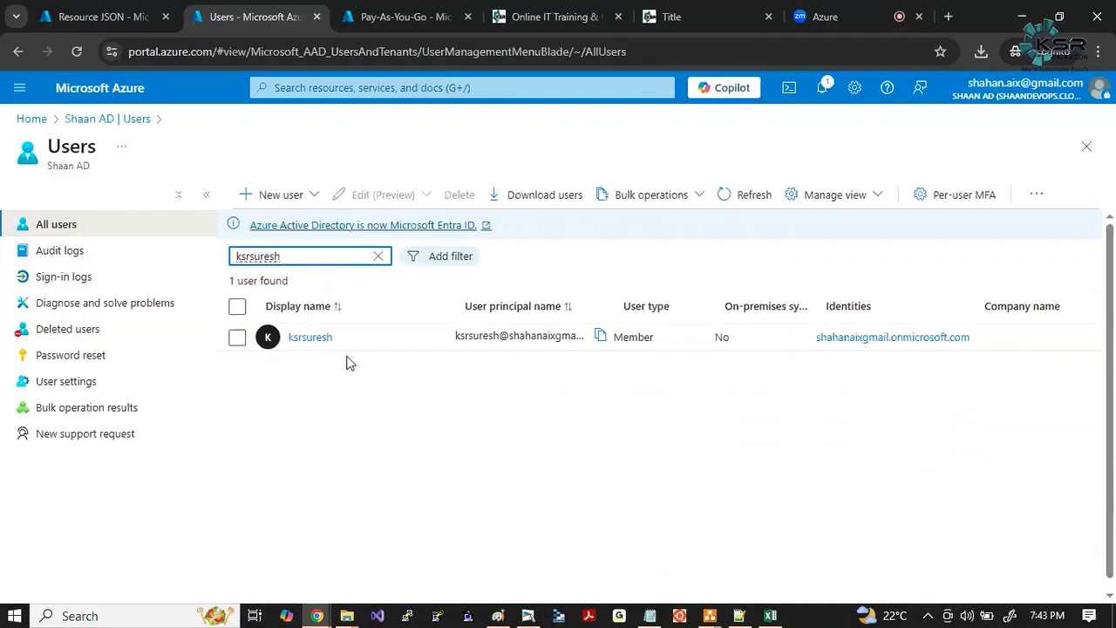
pyautogui.click(312, 338)
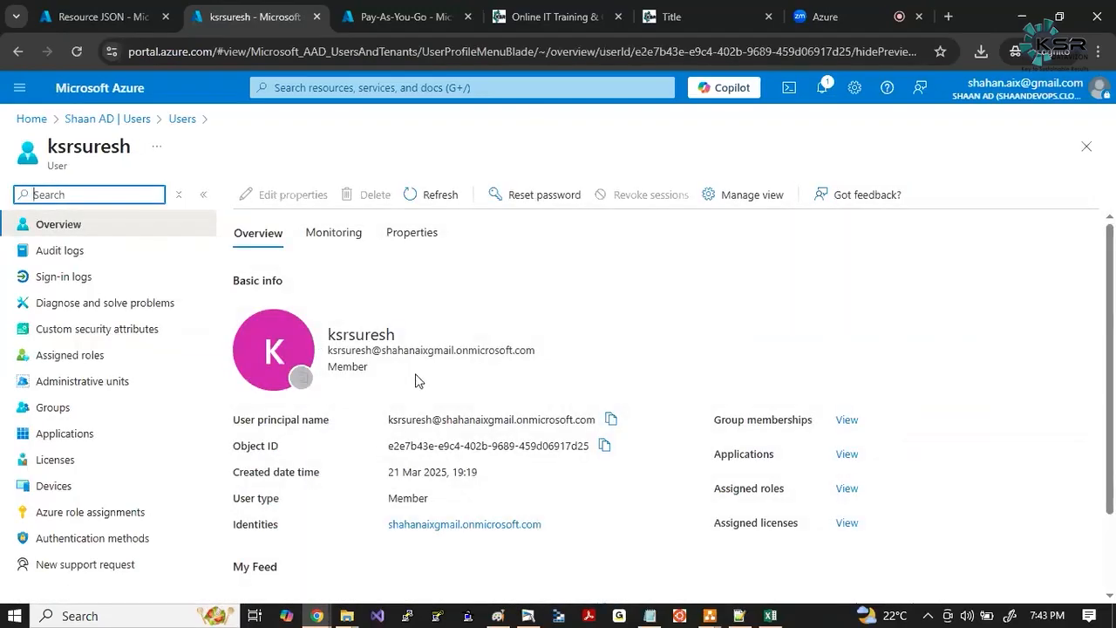
pyautogui.hotkey('ctrl', 'f')
pyautogui.write('grp')
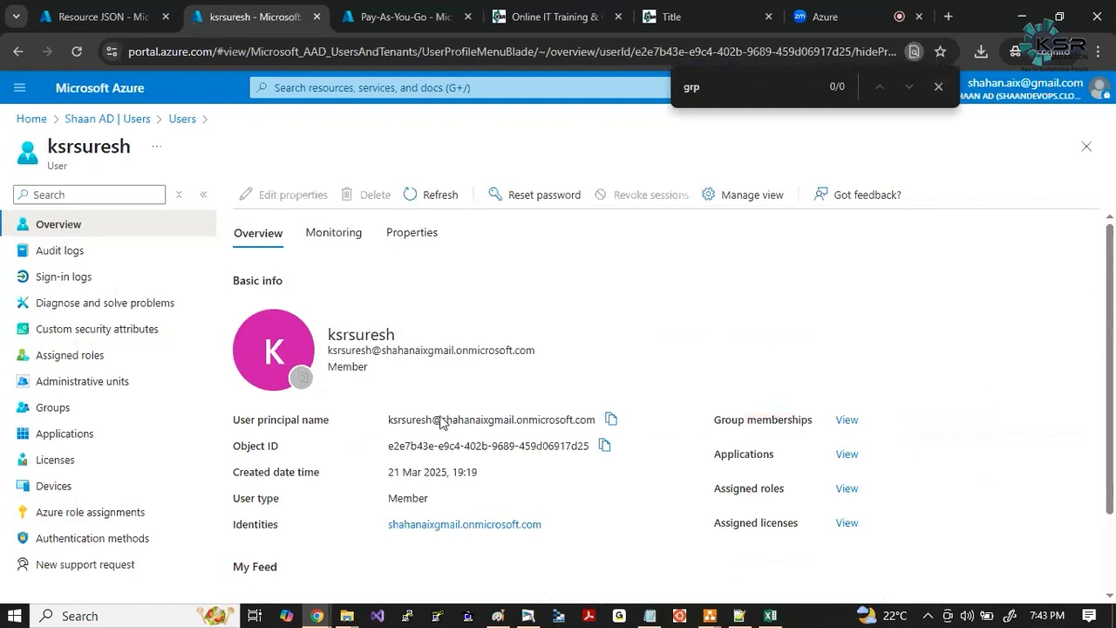
pyautogui.moveTo(711, 419); pyautogui.dragTo(828, 420)
pyautogui.click(846, 420)
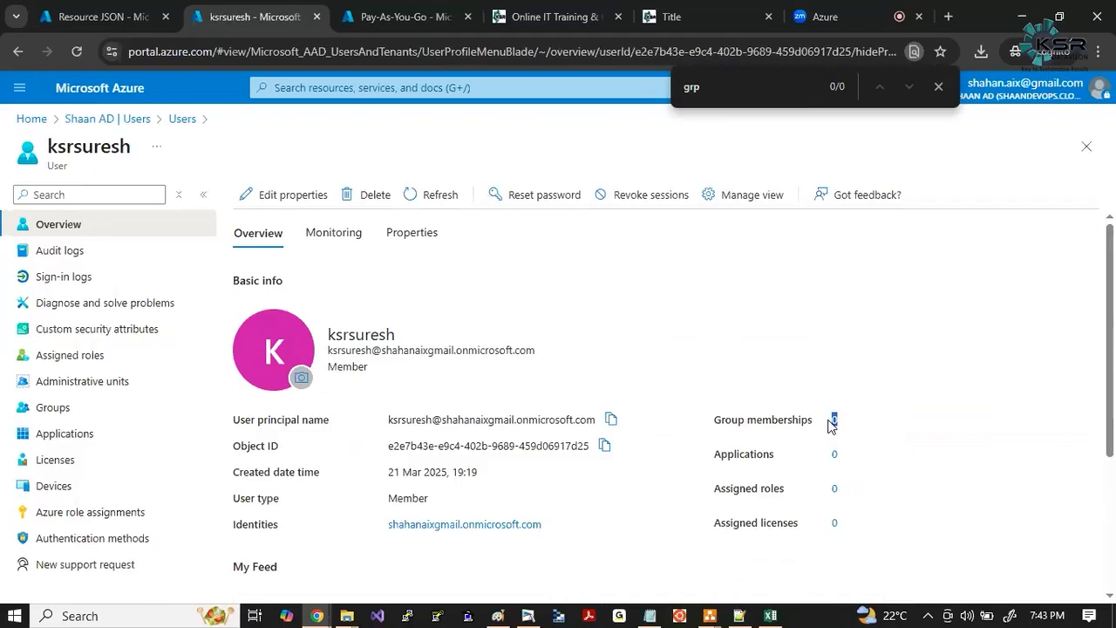
pyautogui.doubleClick(346, 336)
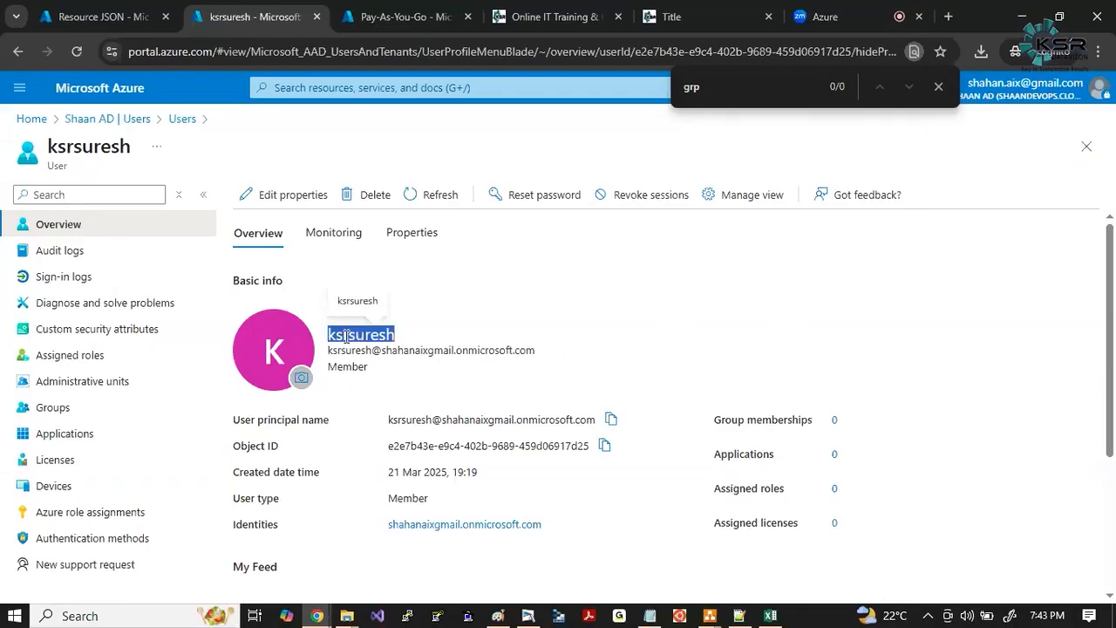
pyautogui.click(126, 129)
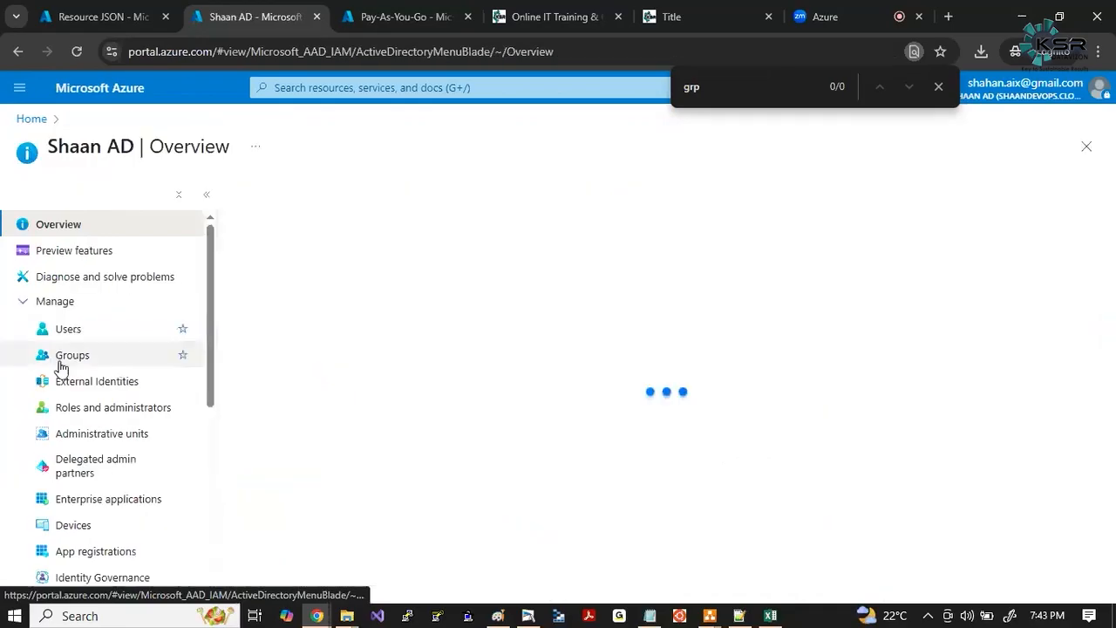
pyautogui.click(60, 358)
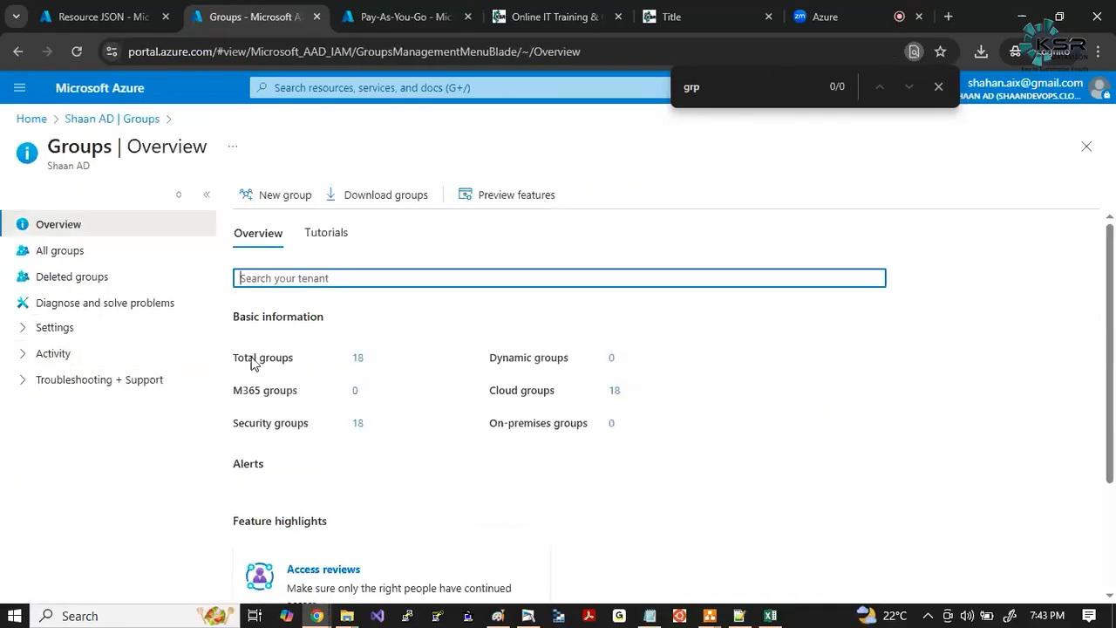
# Step: Search all groups for 'ksr', open ksr-infra-build and show its empty Members list
pyautogui.click(356, 361)
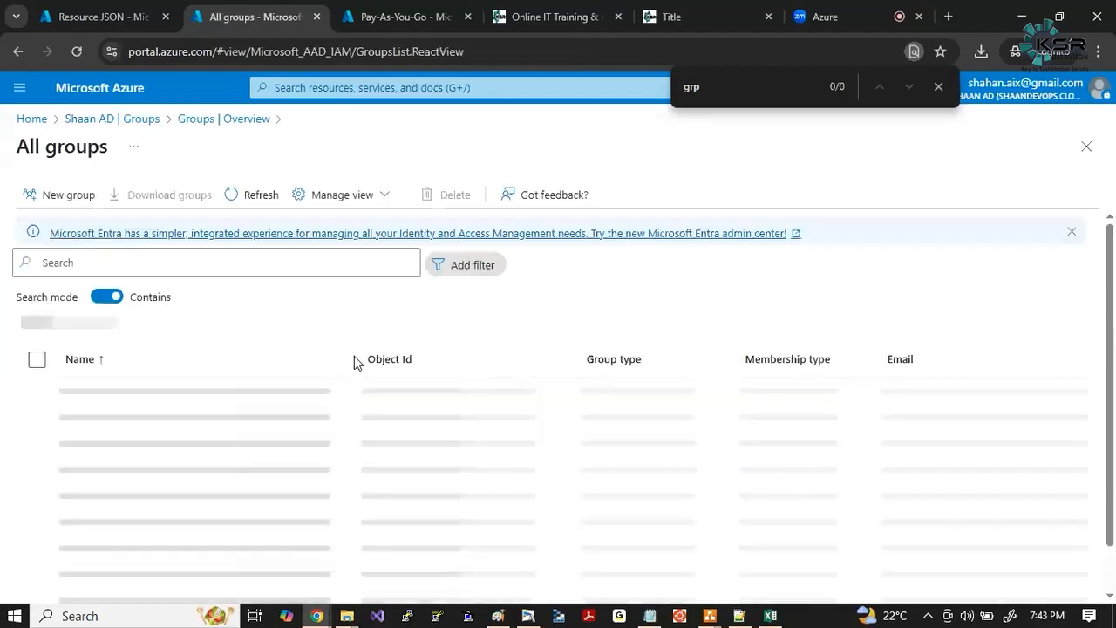
pyautogui.click(107, 260)
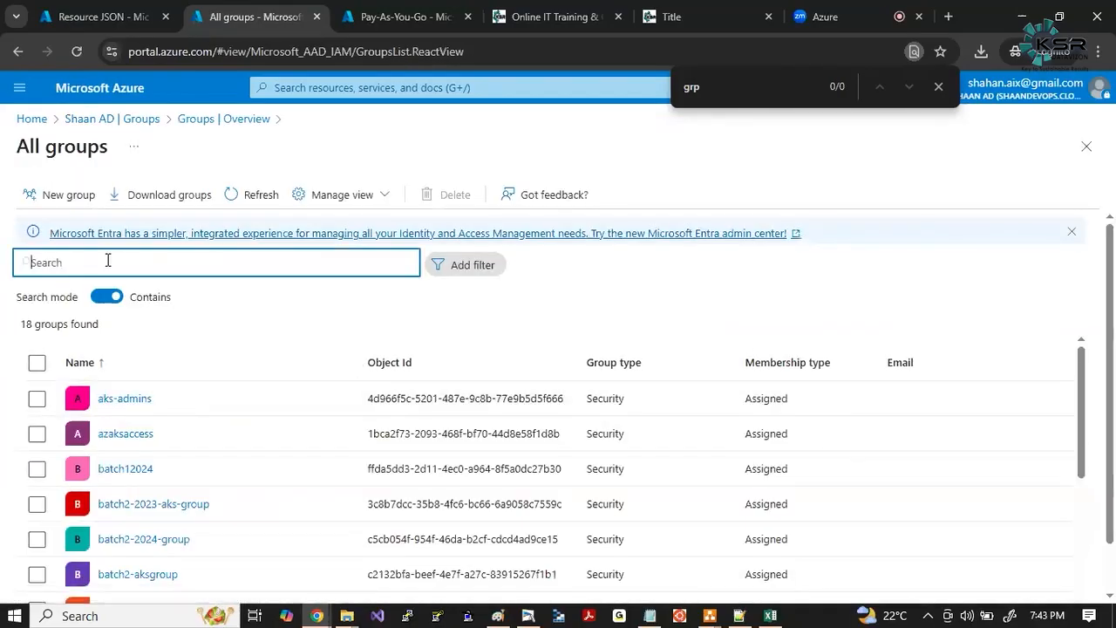
pyautogui.write('ksr')
pyautogui.click(143, 398)
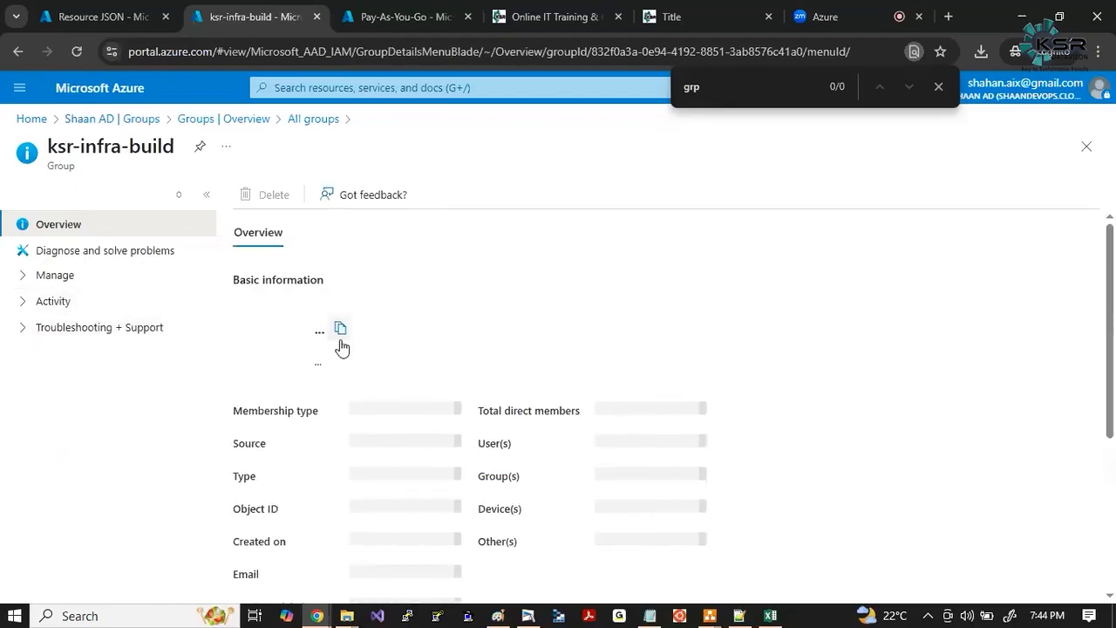
pyautogui.click(24, 277)
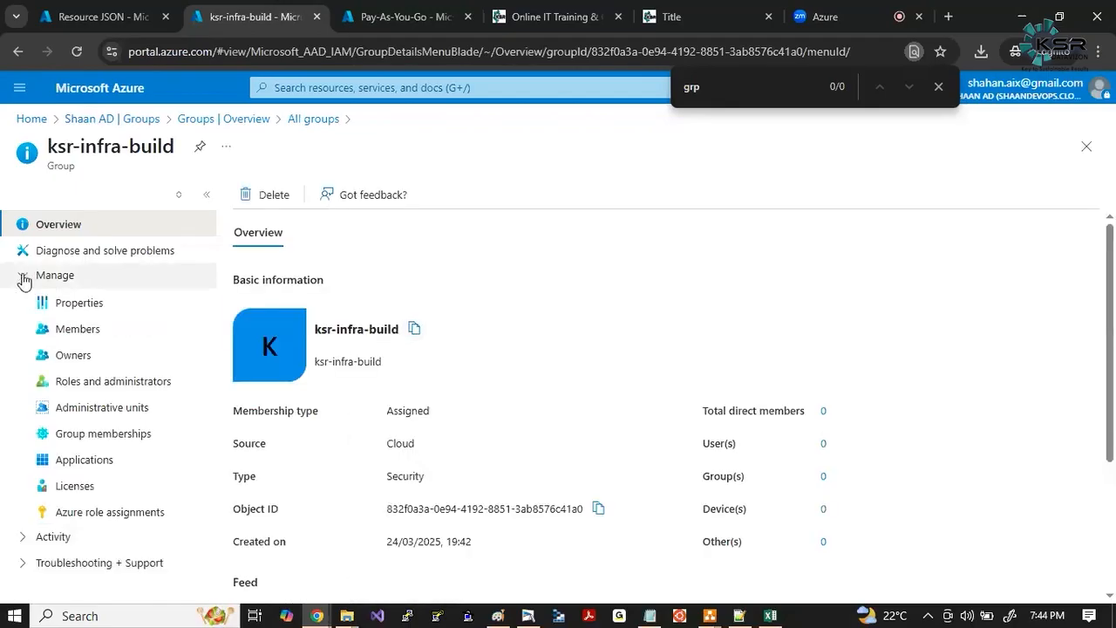
pyautogui.click(83, 334)
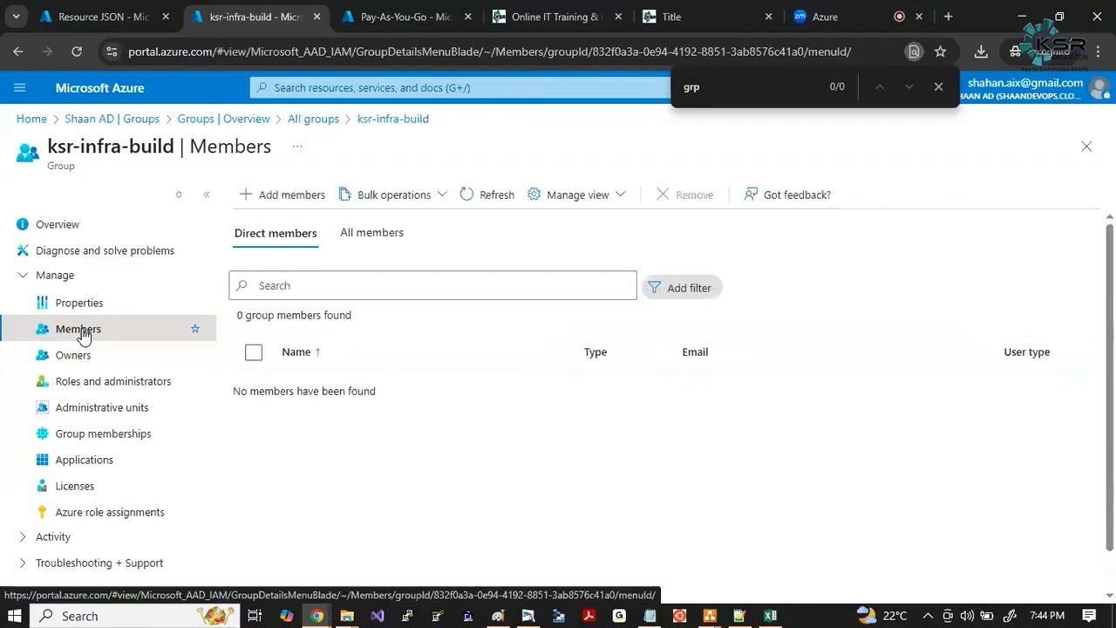
# Step: Search for the looked-up user account and add it as a member of ksr-infra-build
pyautogui.click(253, 202)
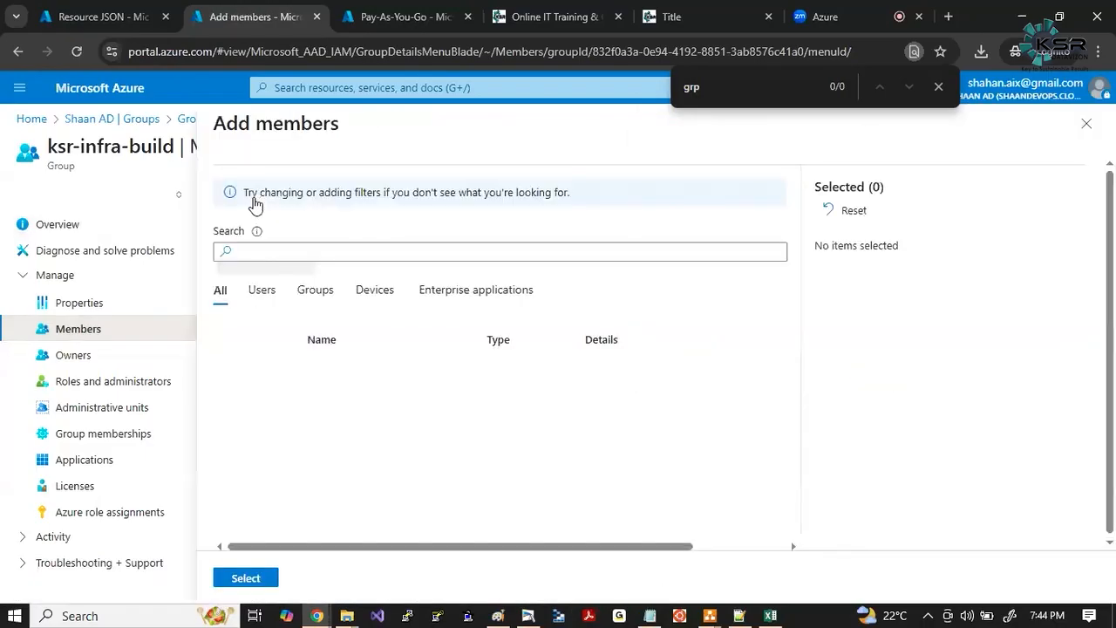
pyautogui.click(265, 252)
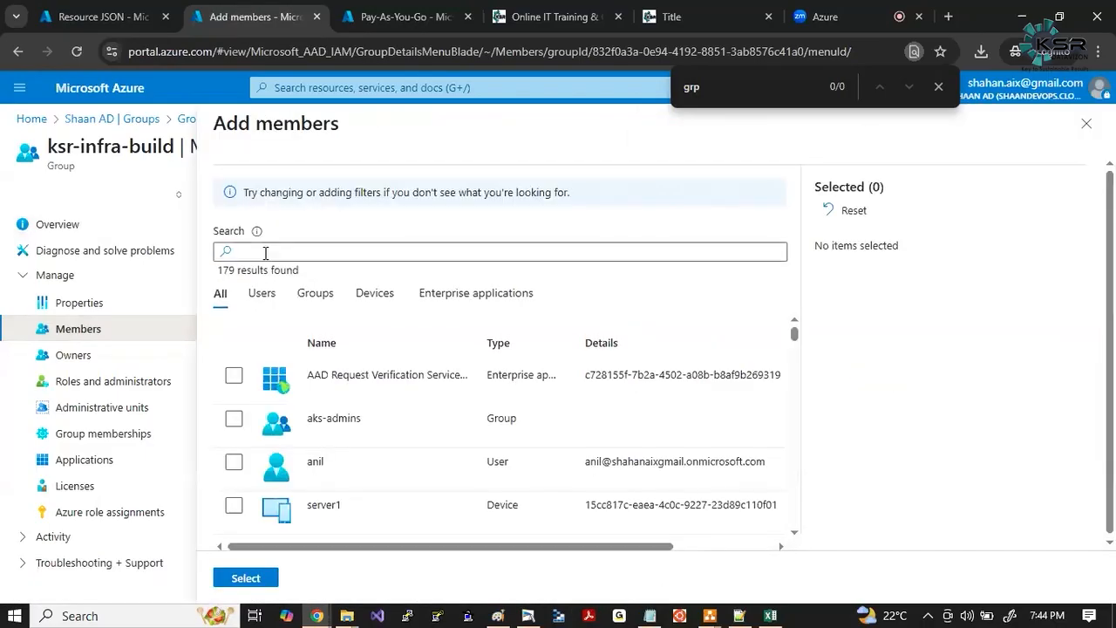
pyautogui.write('ksrsuresh')
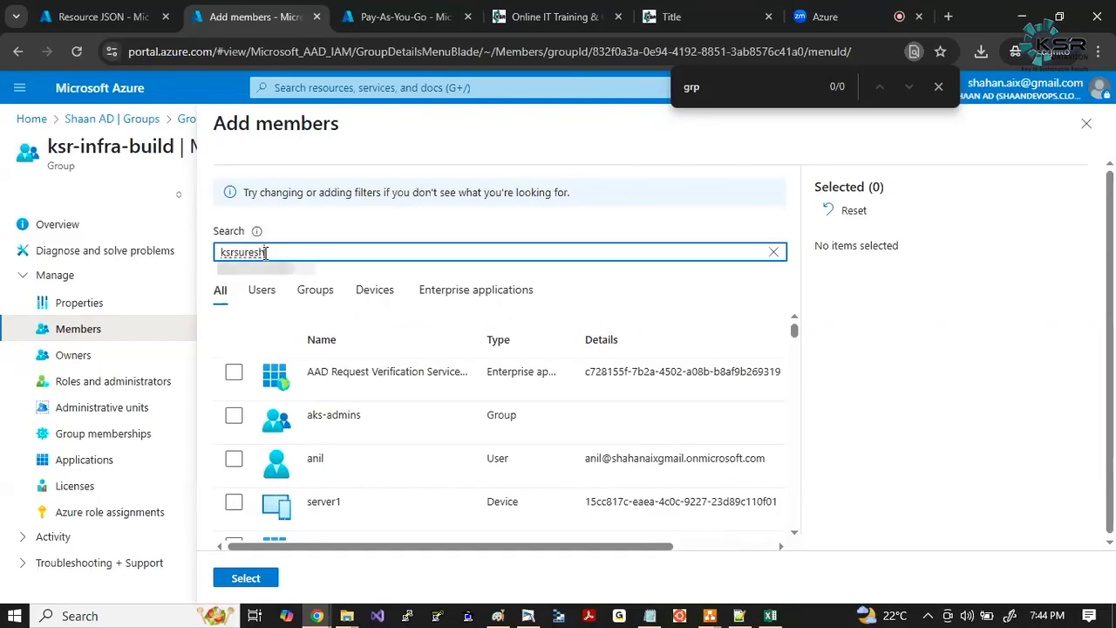
pyautogui.click(233, 376)
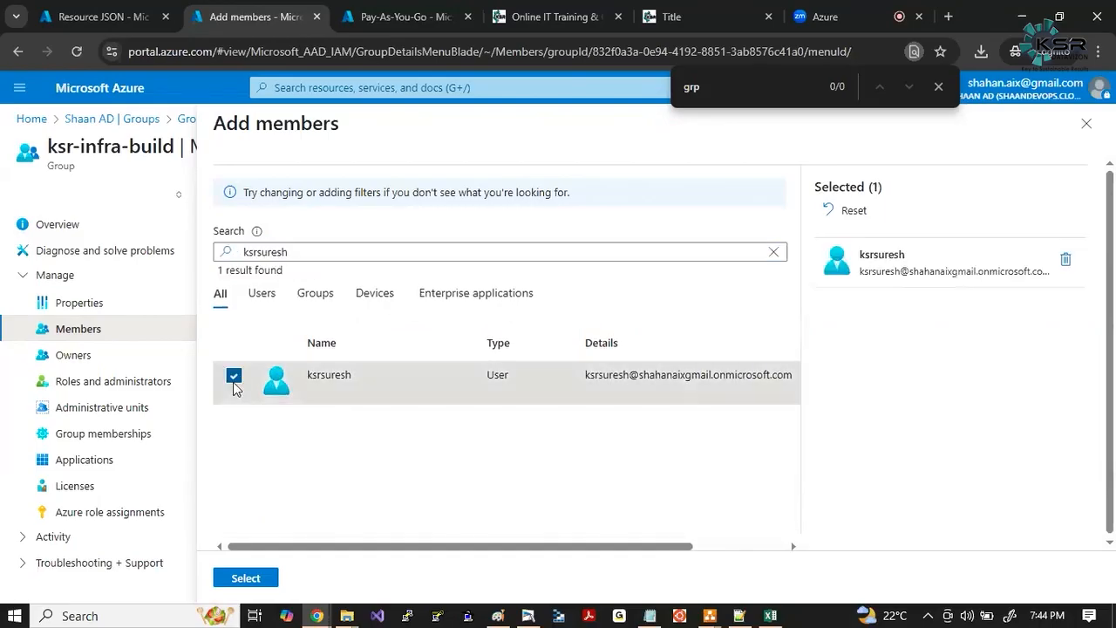
pyautogui.click(243, 579)
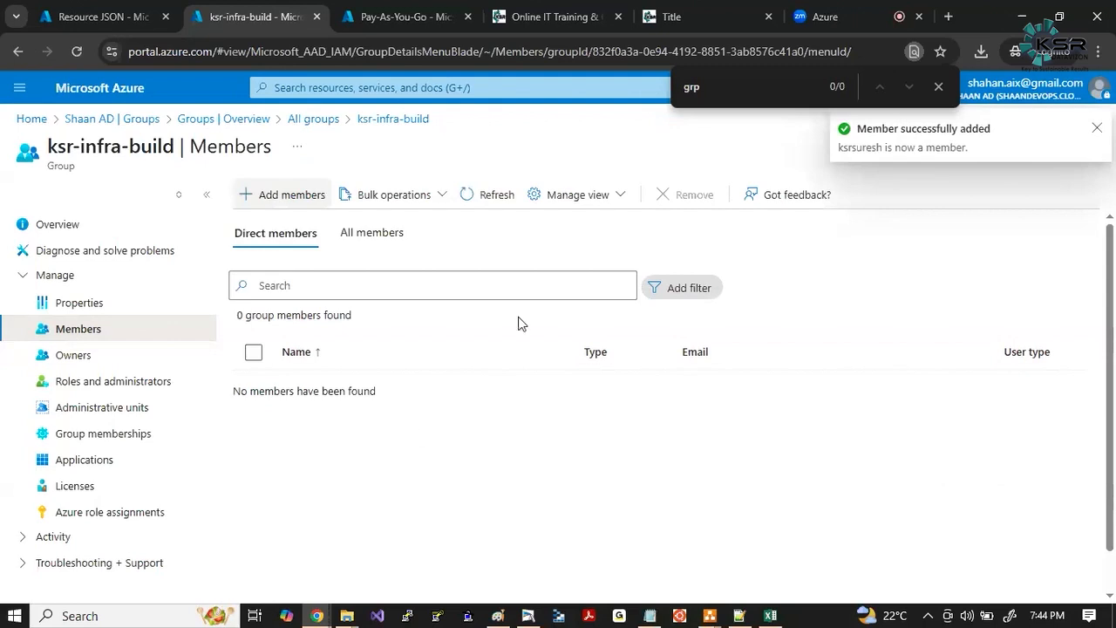
# Step: Refresh the member list to confirm the user now appears as 1 direct member
pyautogui.click(489, 200)
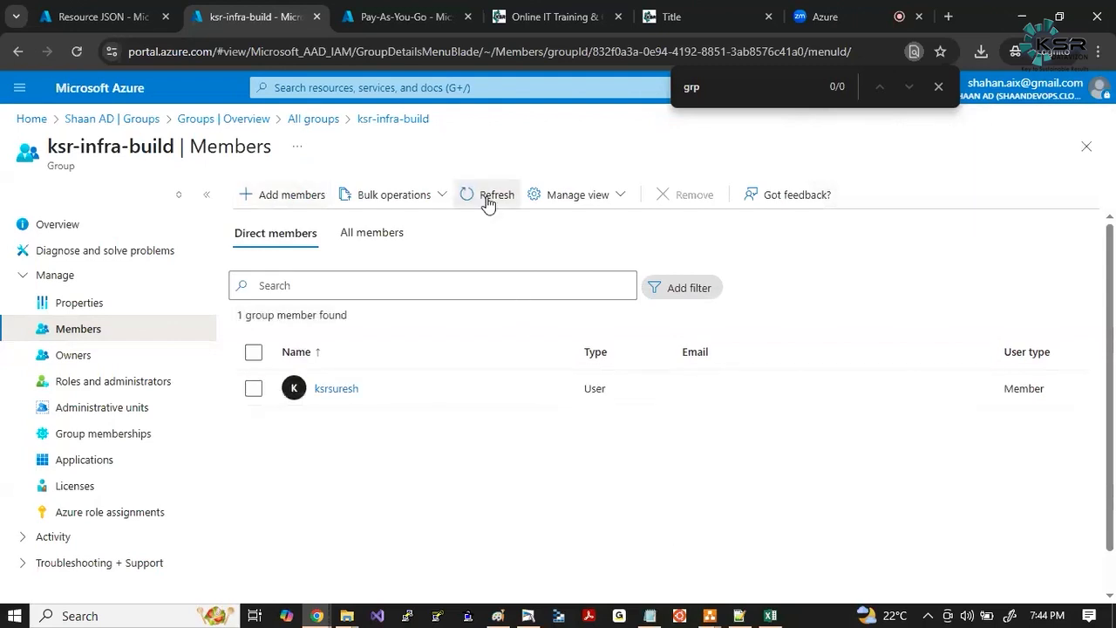
pyautogui.click(306, 387)
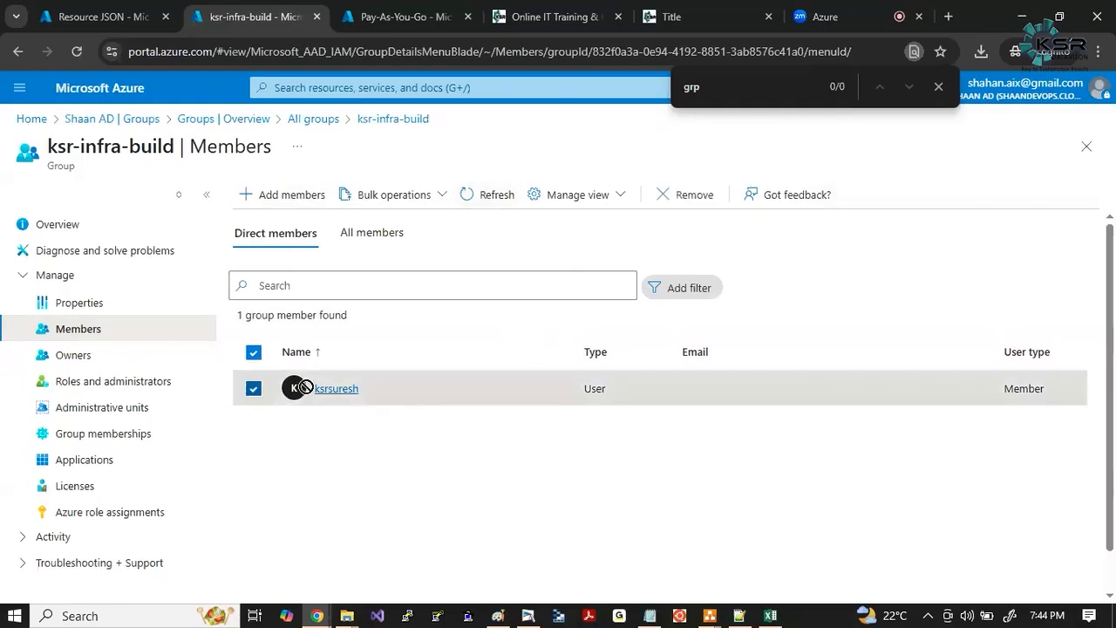
pyautogui.click(364, 487)
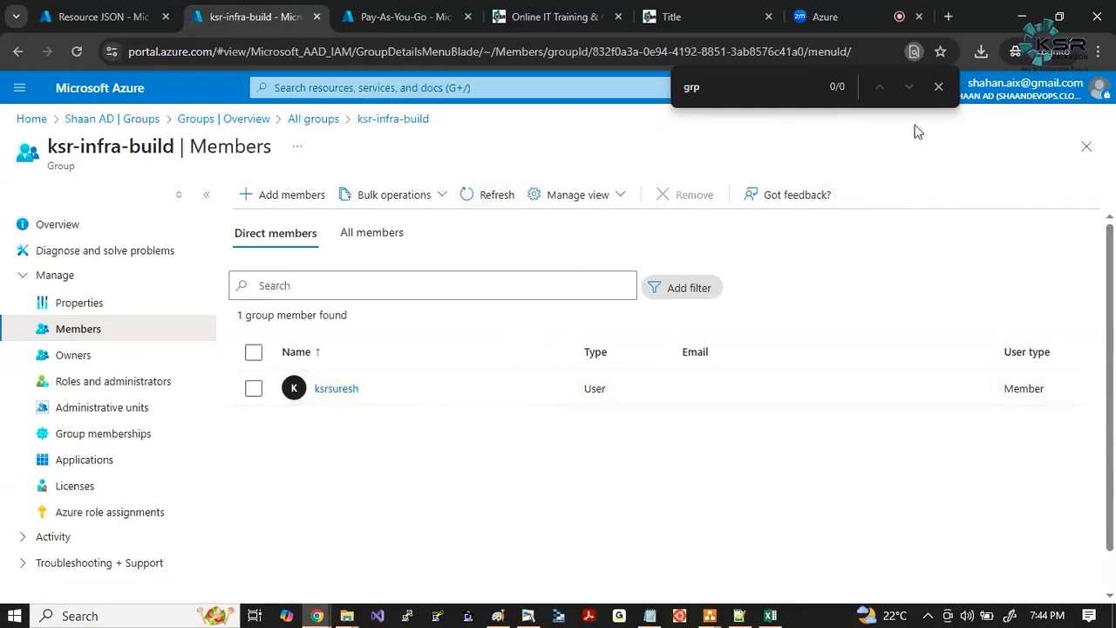
pyautogui.click(938, 86)
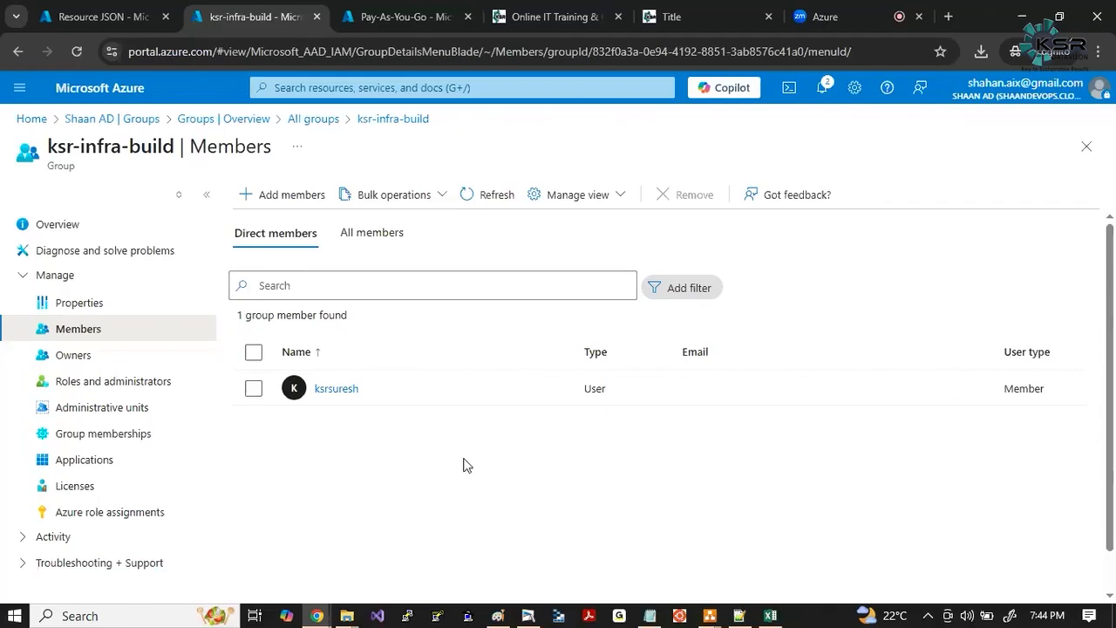
# Step: Go through Subscriptions to Pay-As-You-Go's Access control (IAM) and open the Add dropdown
pyautogui.click(317, 94)
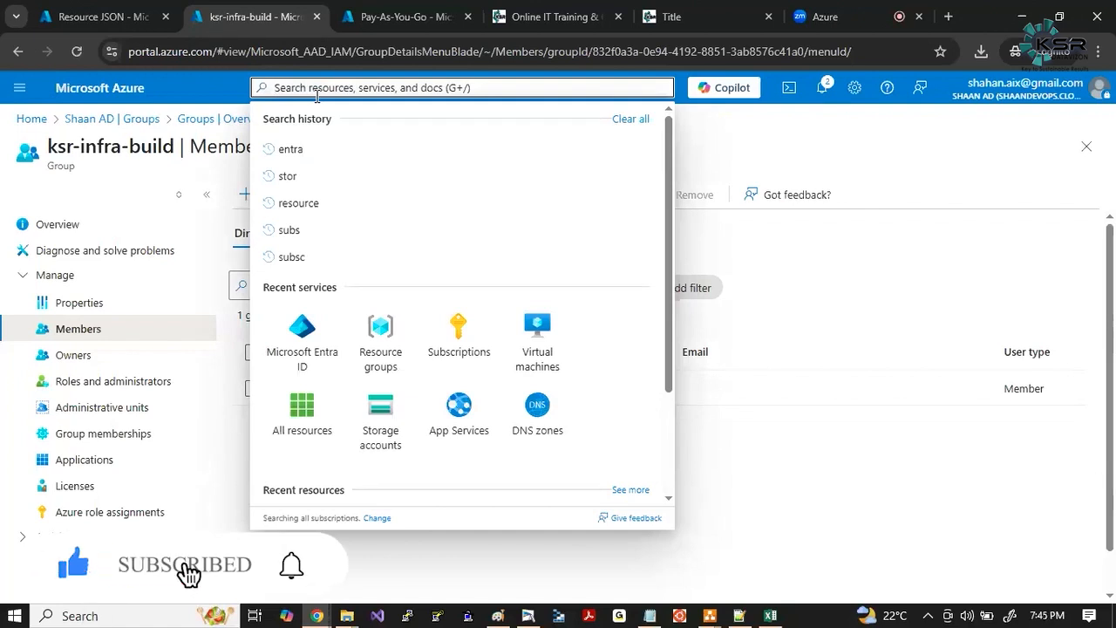
pyautogui.click(469, 349)
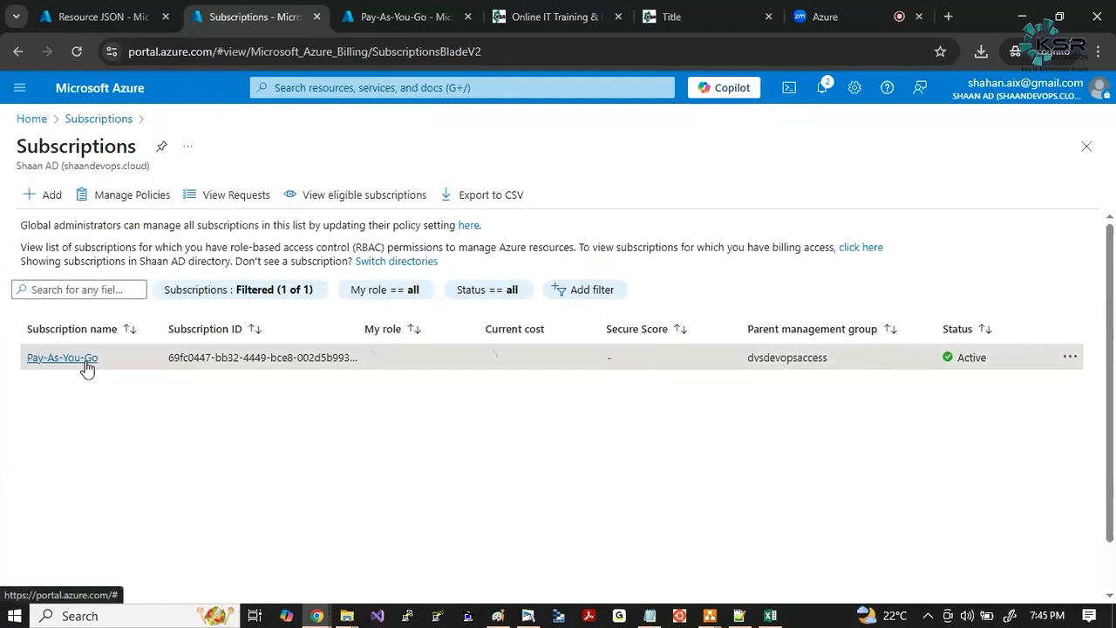
pyautogui.click(62, 357)
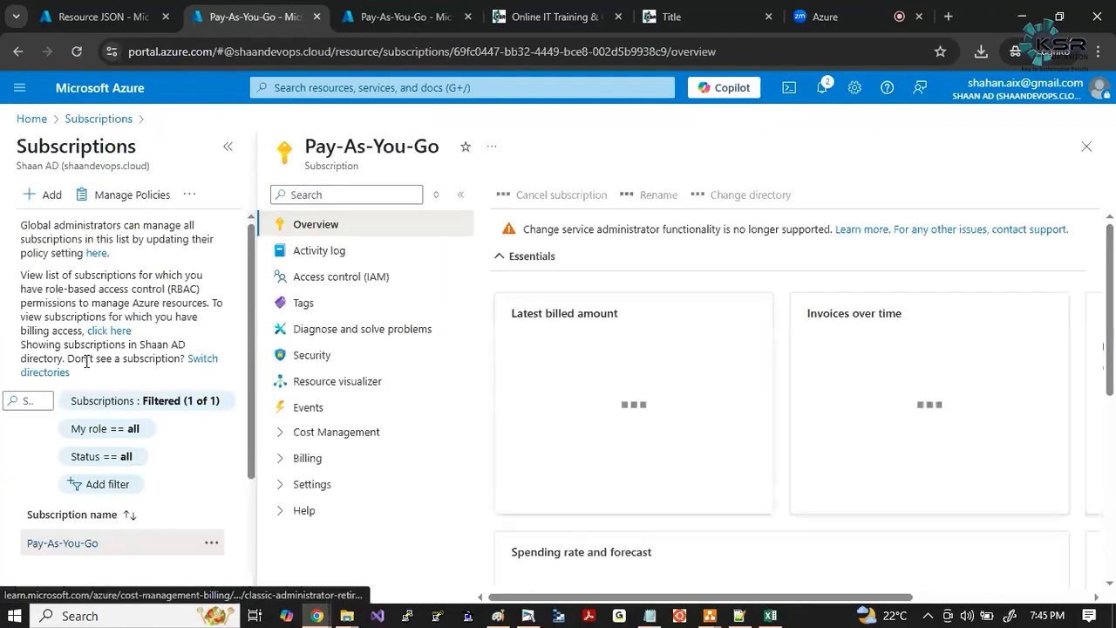
pyautogui.click(344, 279)
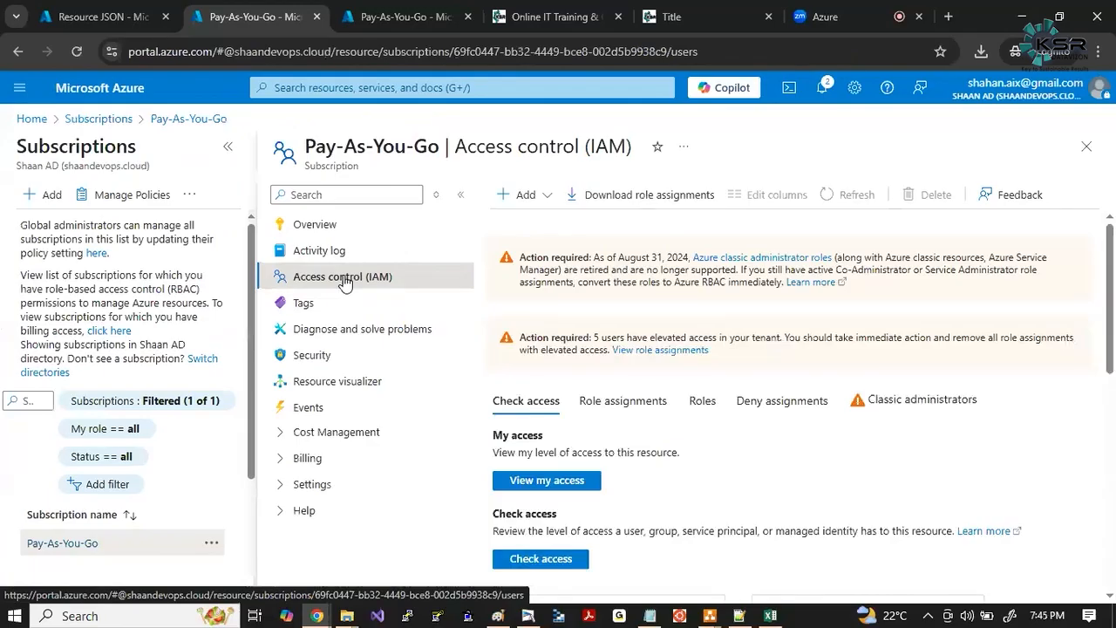
pyautogui.click(523, 195)
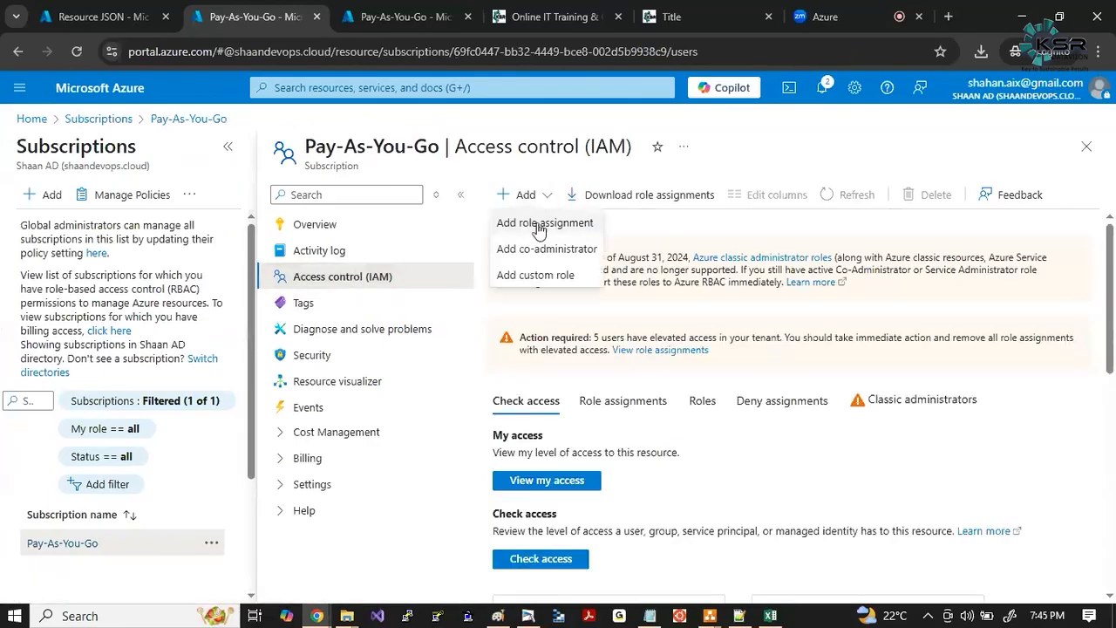
# Step: Start a role assignment, filter to custom roles, pick ksr-vm-customrole and proceed to Members
pyautogui.click(538, 225)
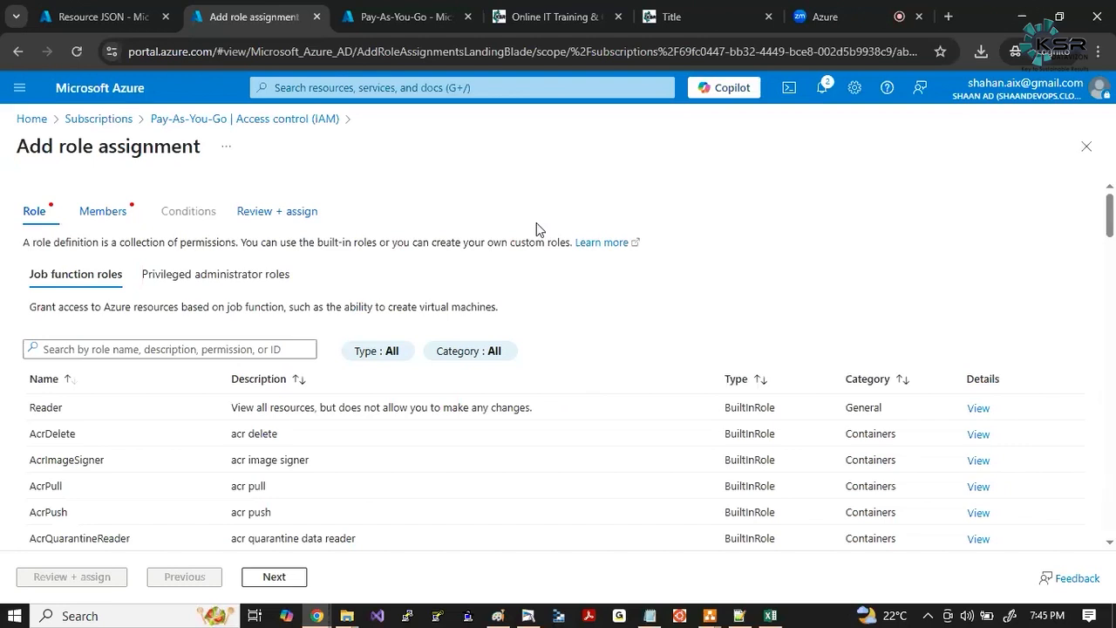
pyautogui.click(387, 356)
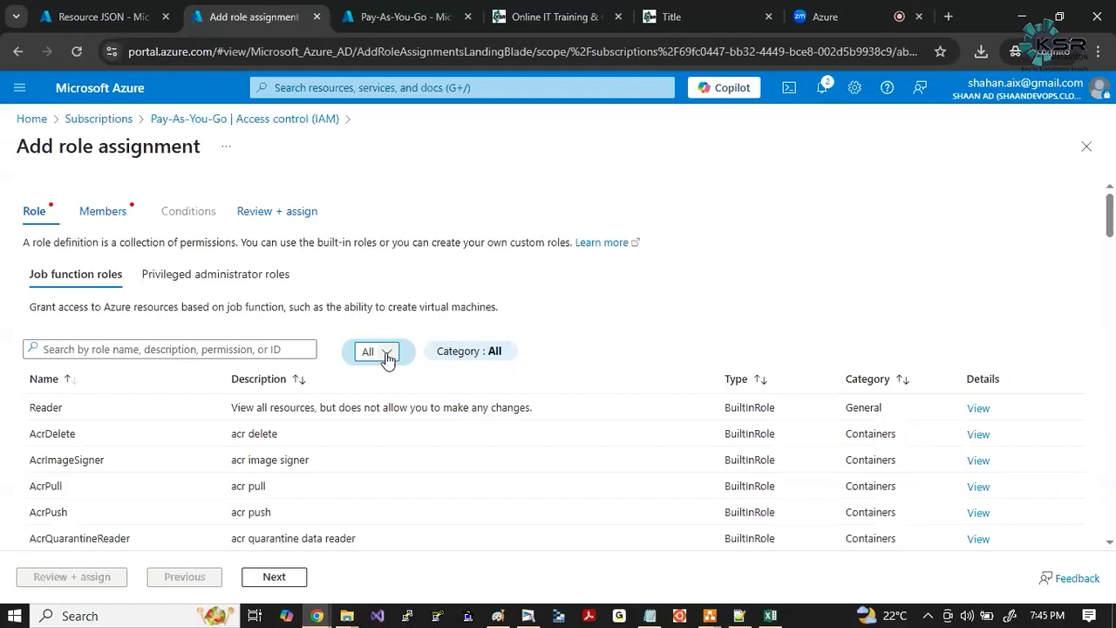
pyautogui.click(387, 356)
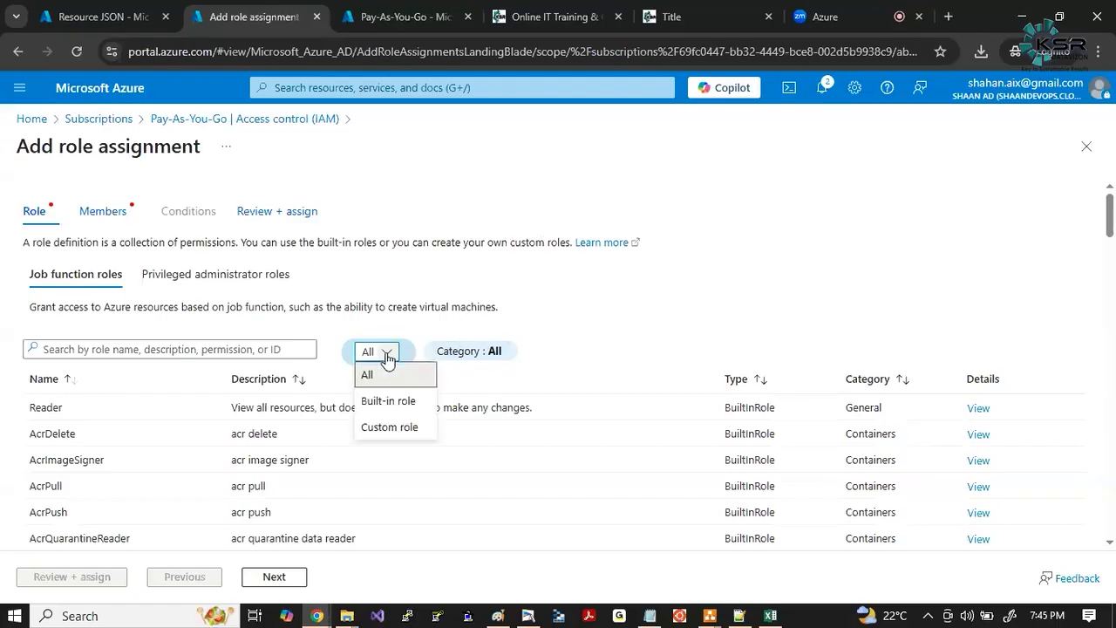
pyautogui.click(391, 428)
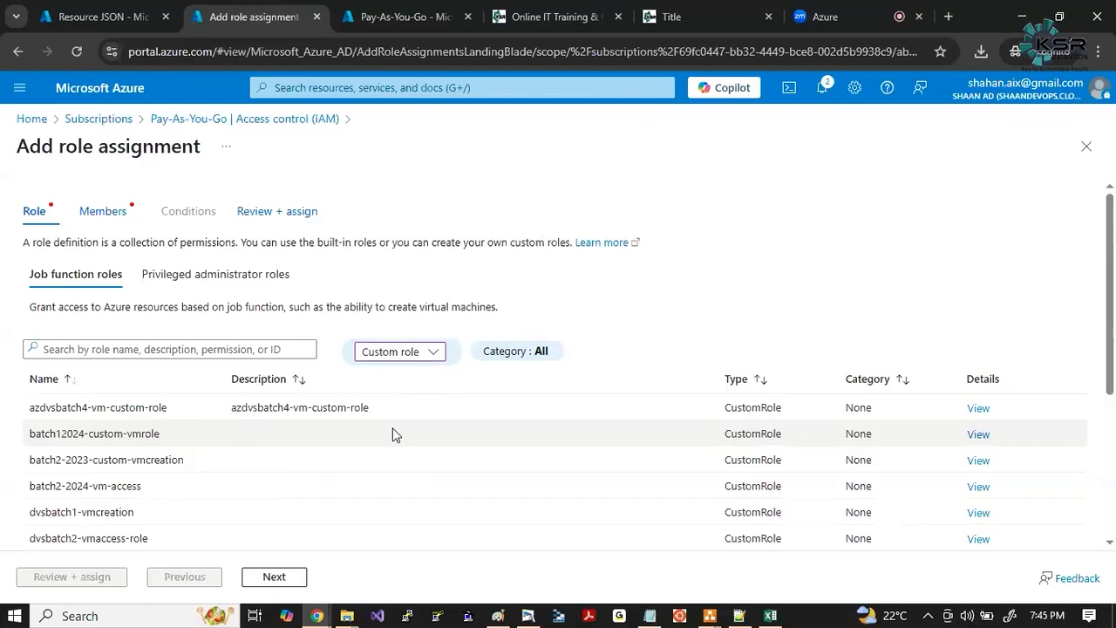
pyautogui.click(246, 349)
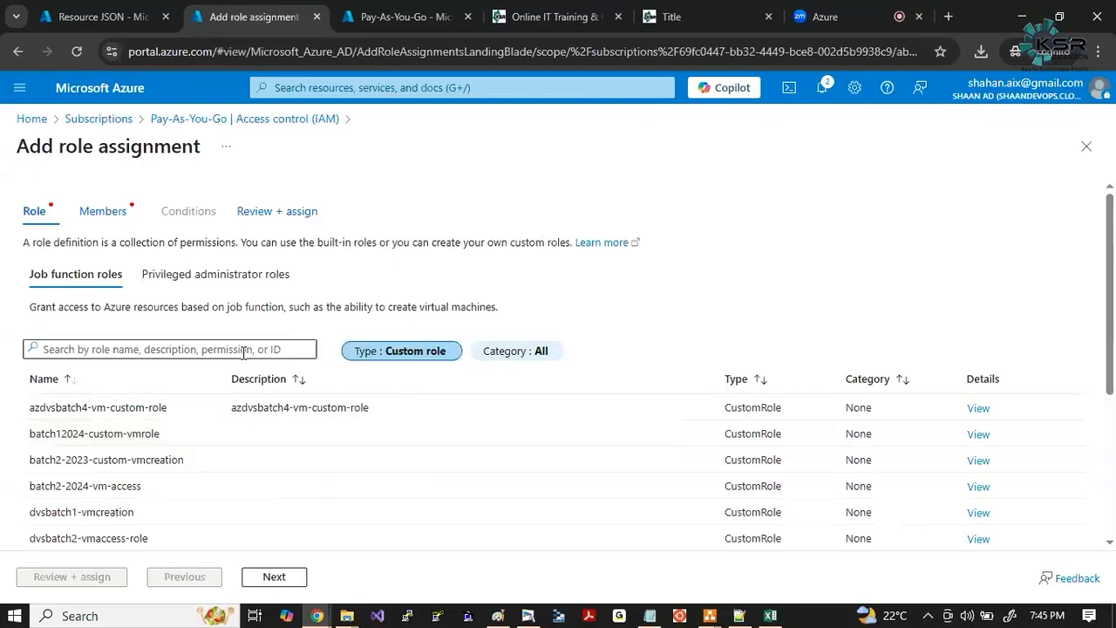
pyautogui.write('ksr')
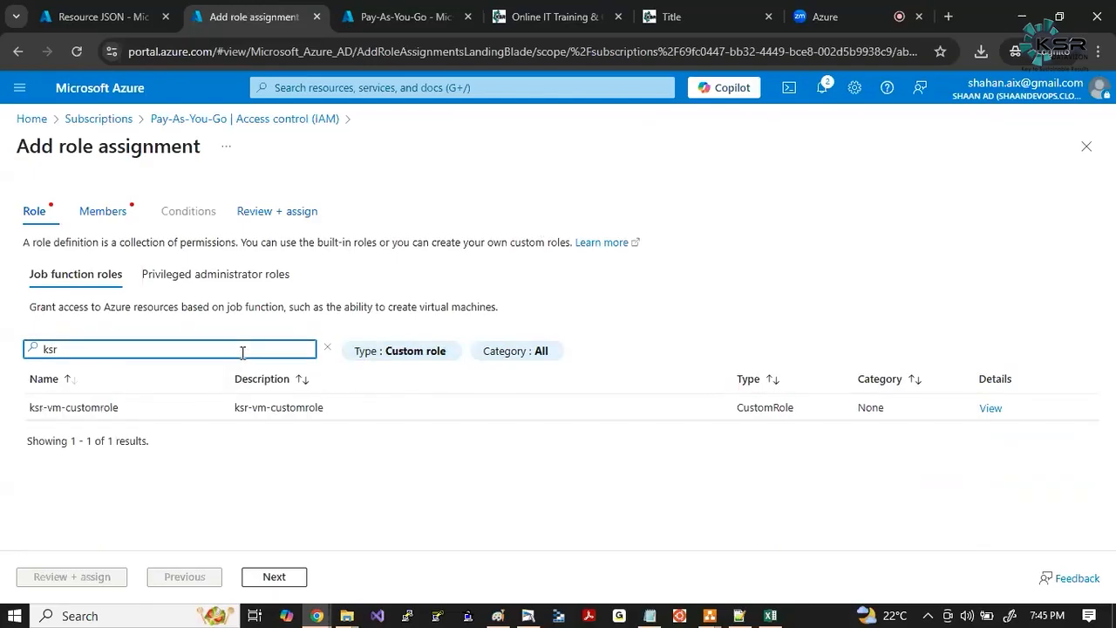
pyautogui.click(73, 407)
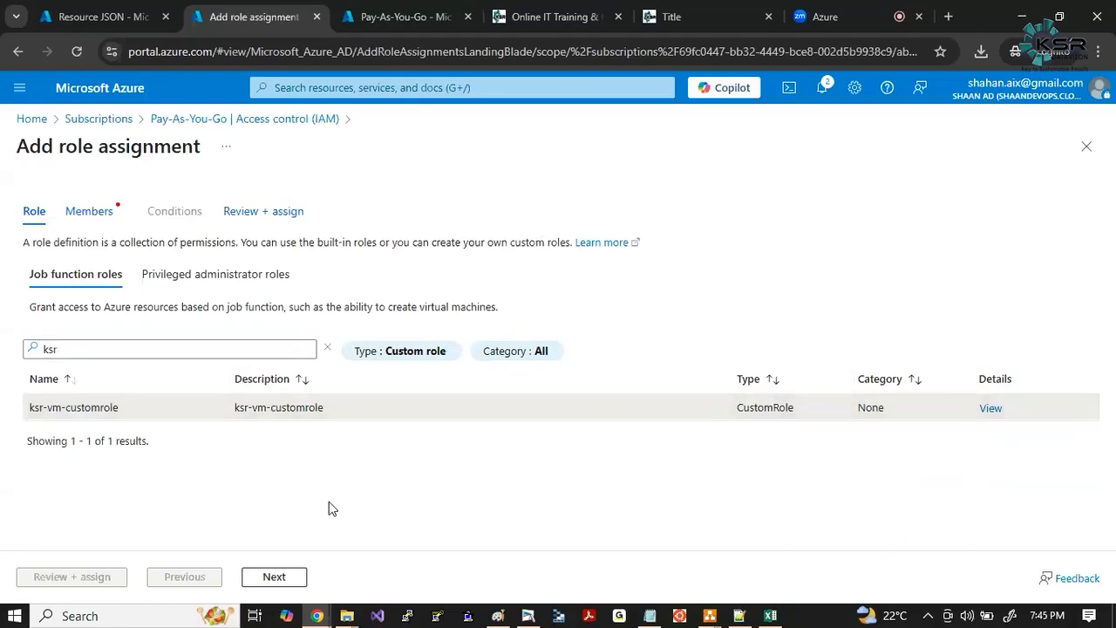
pyautogui.click(272, 579)
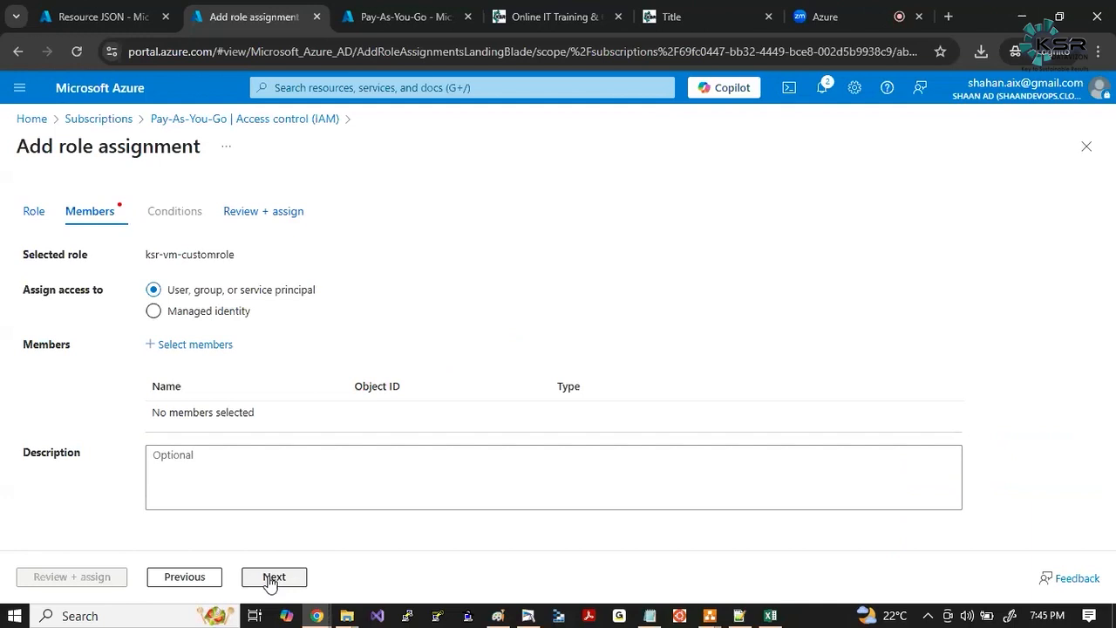
# Step: Choose the ksr-infra-build group via a 'ksr-infr' search as member, then advance to Review + assign
pyautogui.click(187, 345)
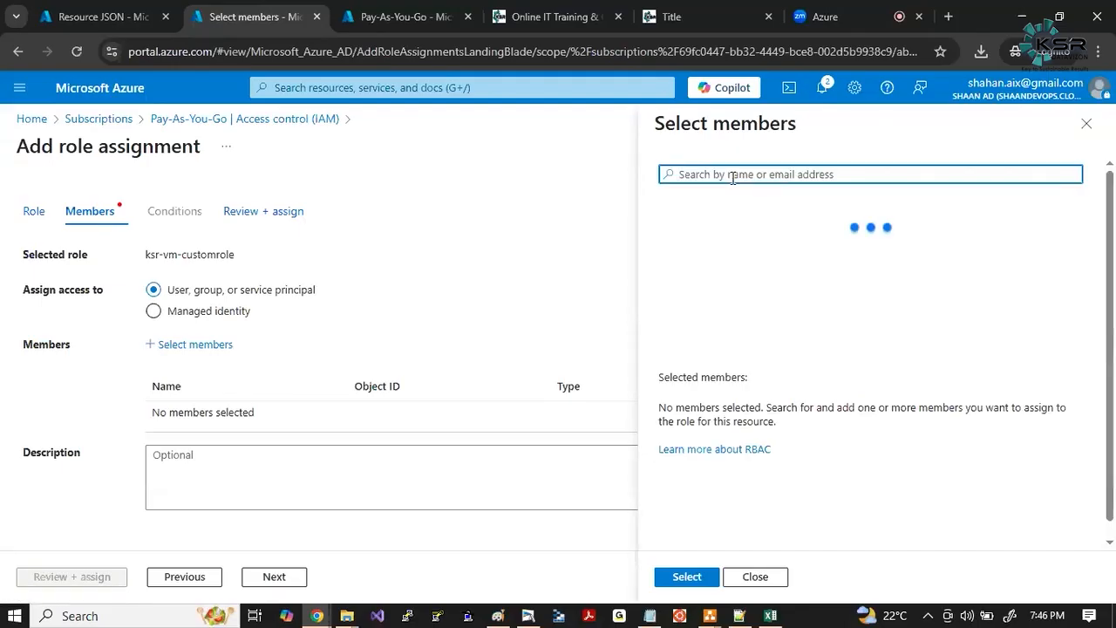
pyautogui.write('ksr')
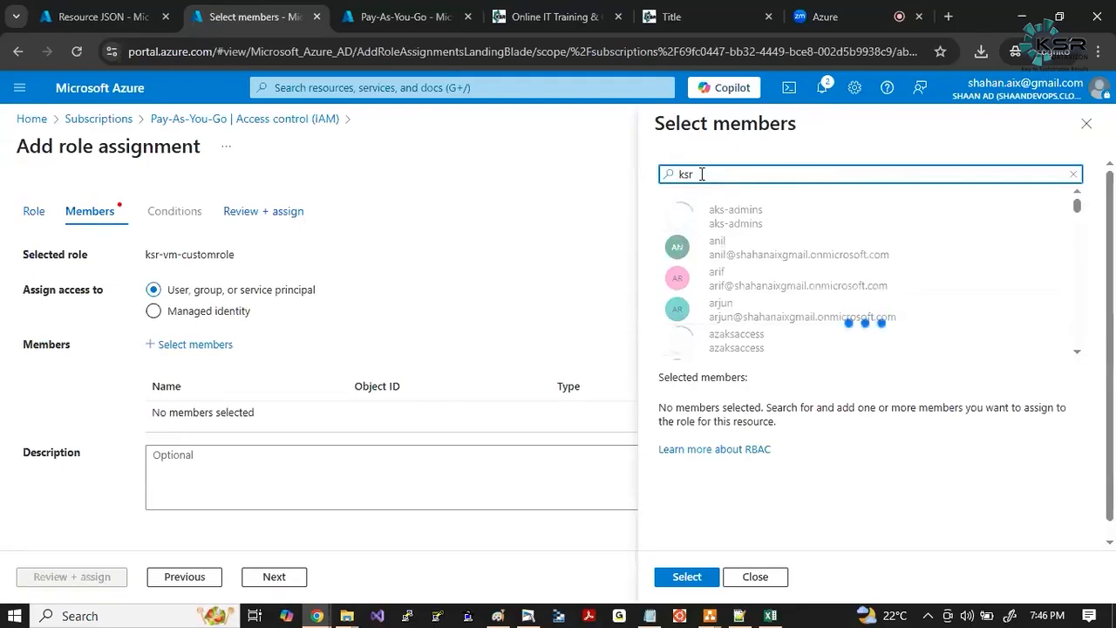
pyautogui.write('-infr')
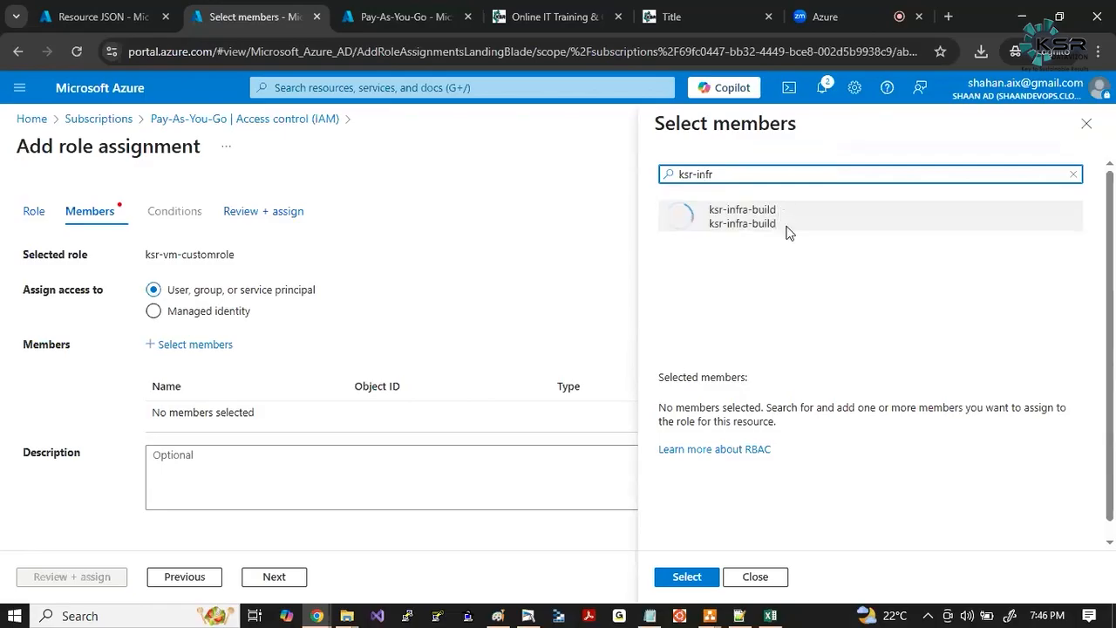
pyautogui.click(742, 216)
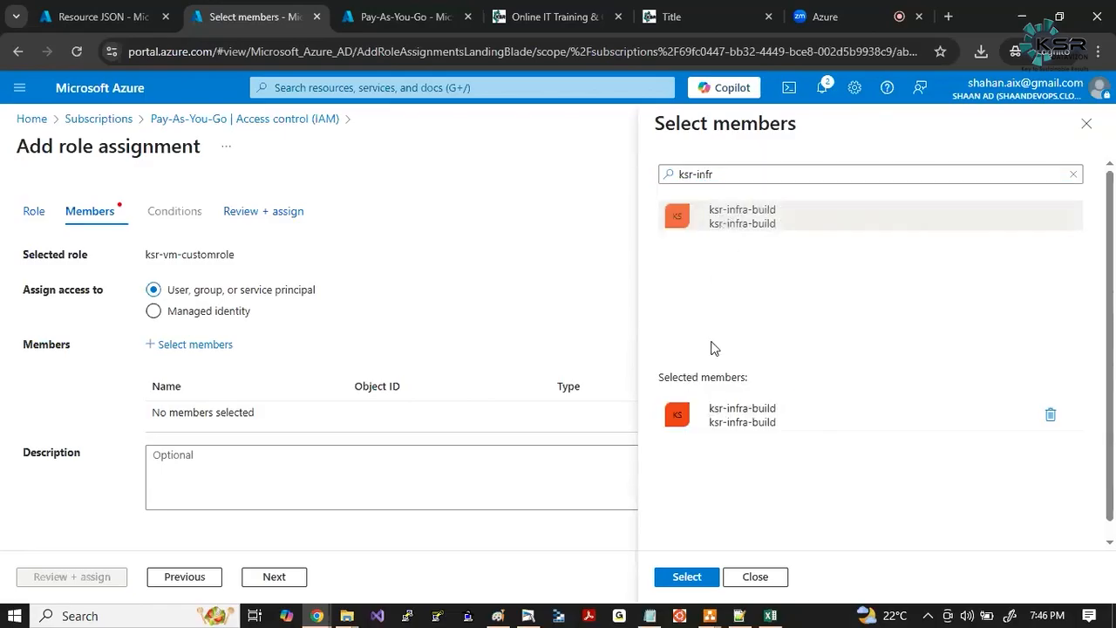
pyautogui.click(685, 578)
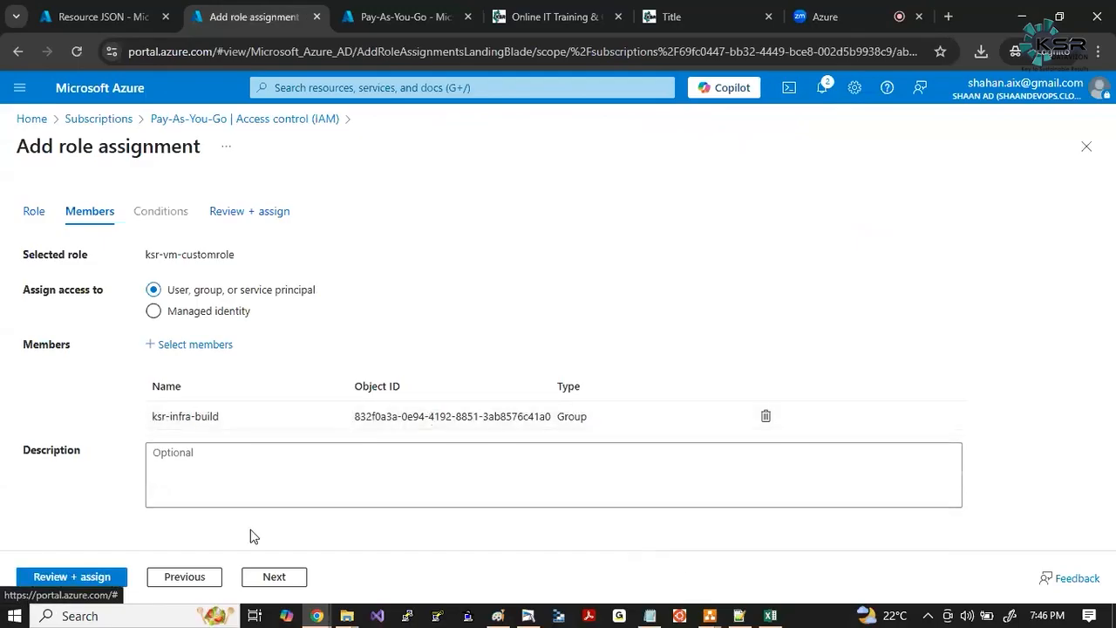
pyautogui.click(273, 577)
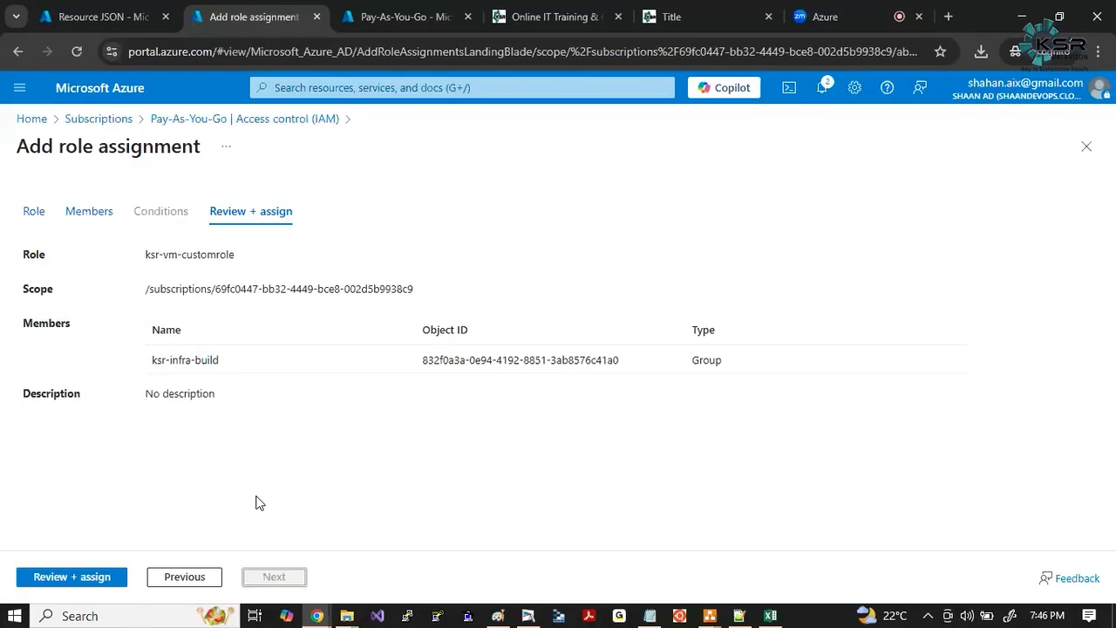
# Step: Create the ksr-vm-customrole assignment for ksr-infra-build on the Pay-As-You-Go subscription
pyautogui.click(71, 579)
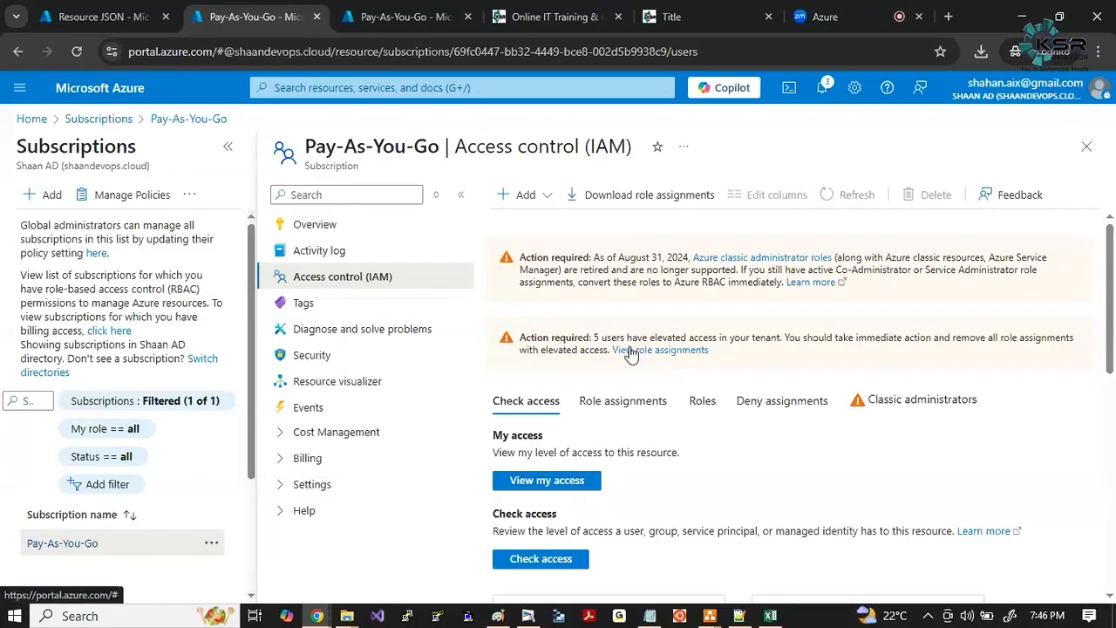
# Step: Filter the subscription's role assignments list by 'ksr'
pyautogui.click(630, 403)
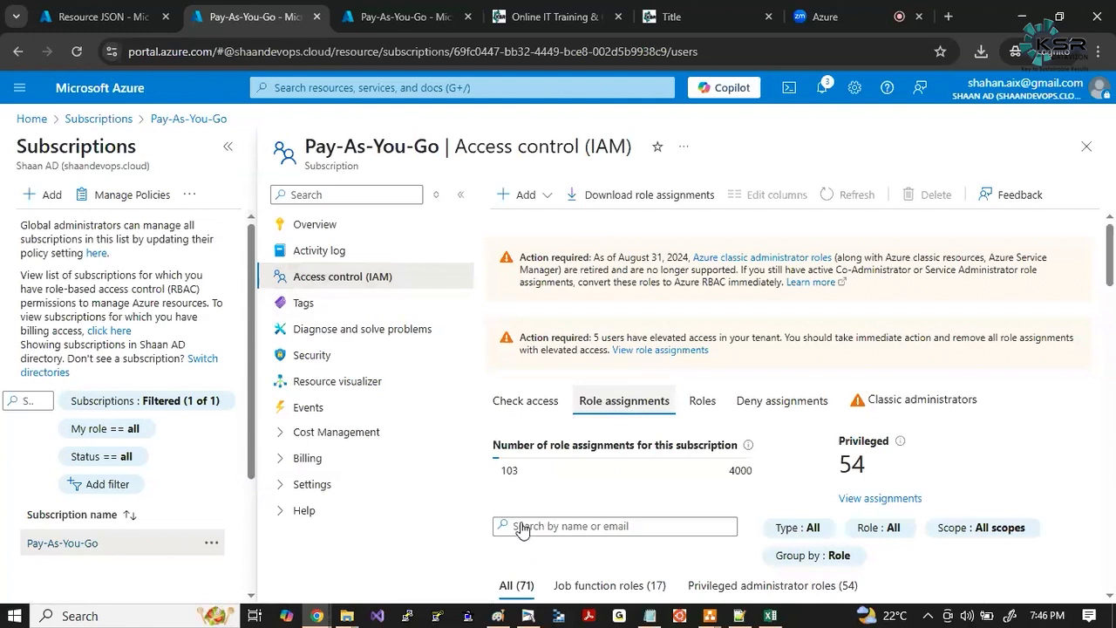
pyautogui.click(516, 533)
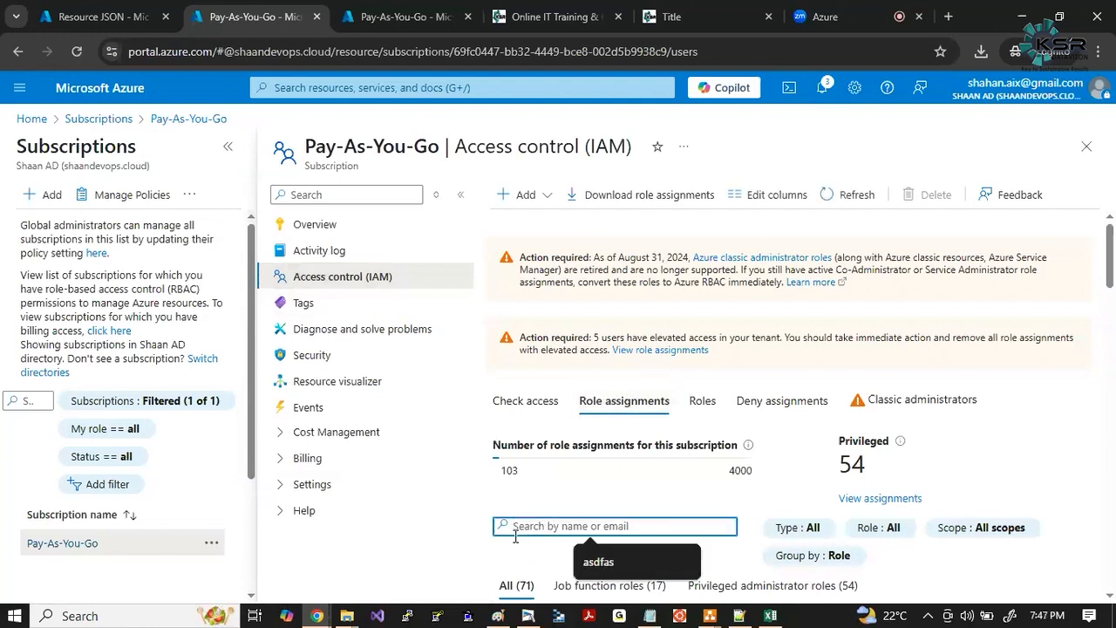
pyautogui.scroll(-1, 570, 475)
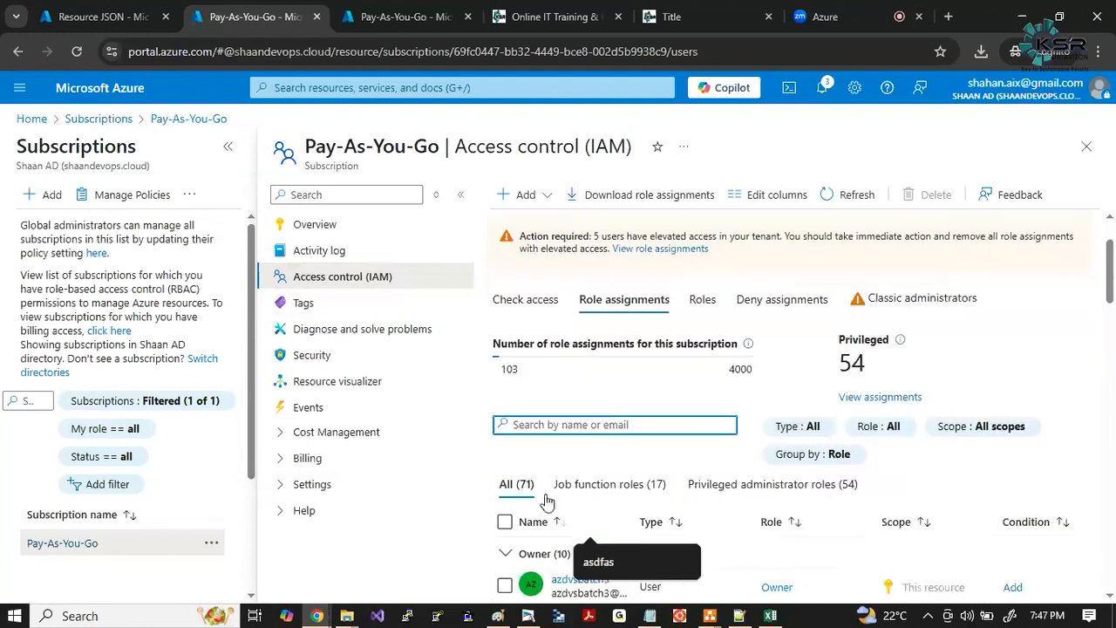
pyautogui.write('ksr')
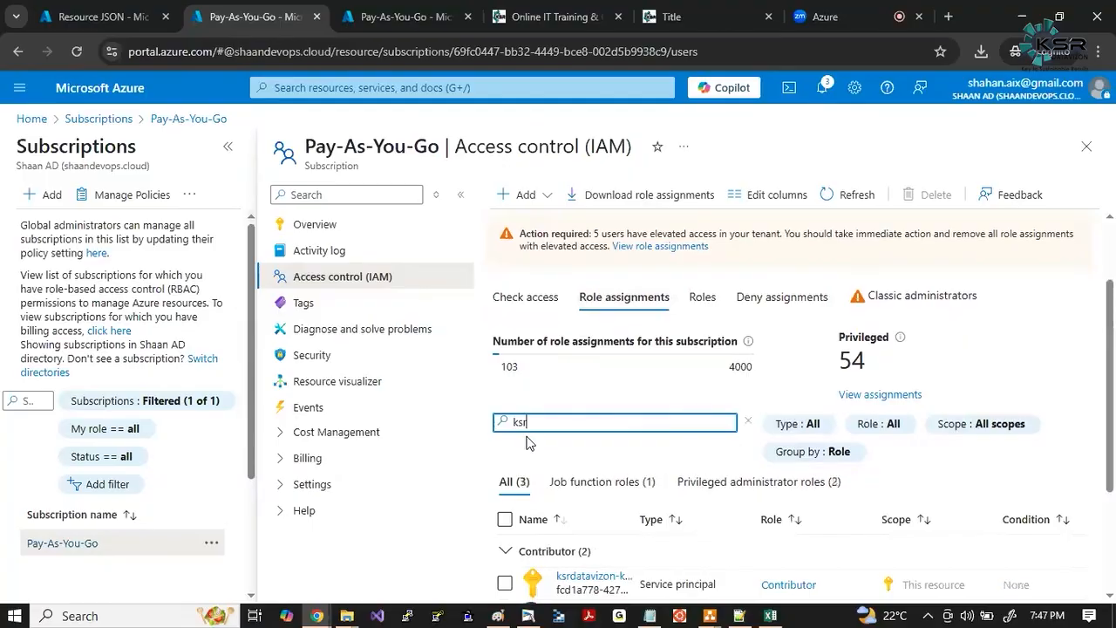
pyautogui.scroll(-2, 526, 443)
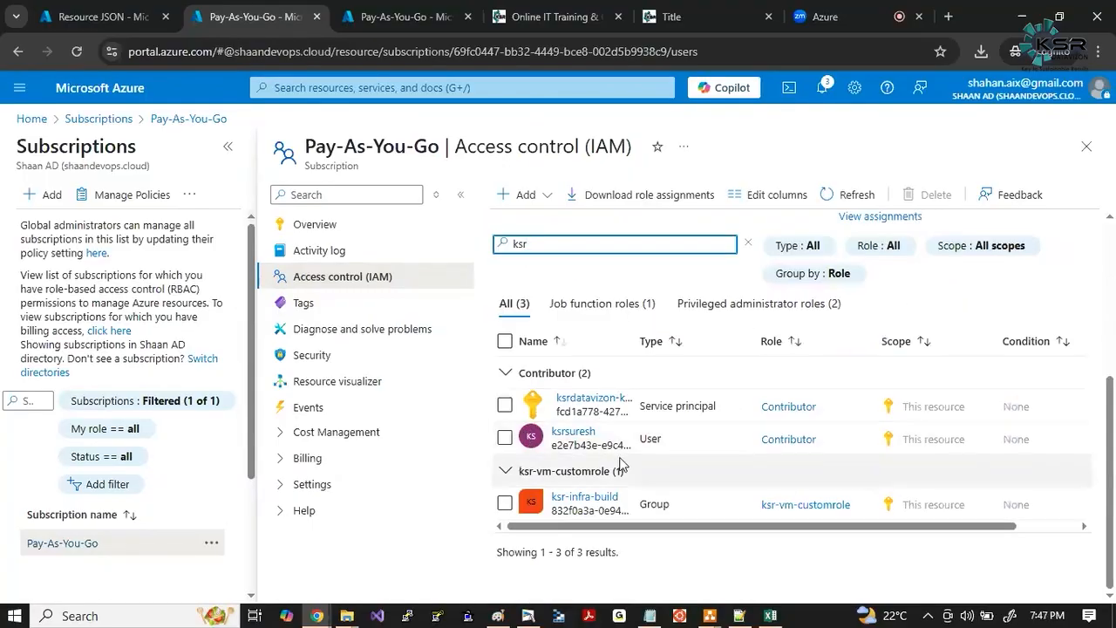
# Step: Highlight the user's Contributor entry and the ksr-infra-build group's ksr-vm-customrole entry
pyautogui.moveTo(605, 439); pyautogui.dragTo(540, 446)
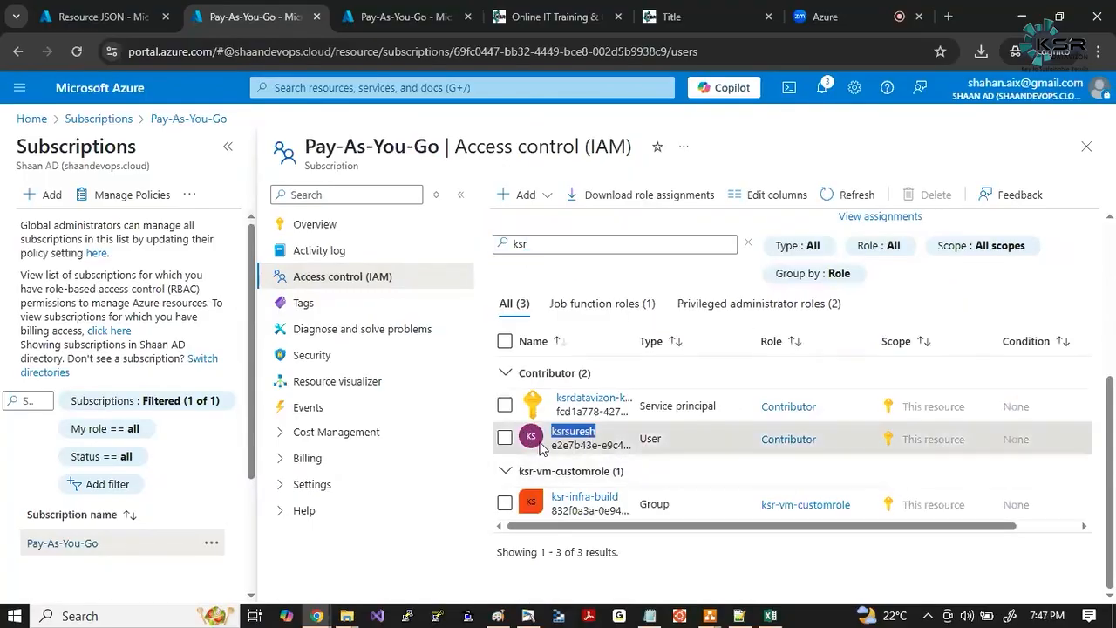
pyautogui.moveTo(820, 441); pyautogui.dragTo(743, 445)
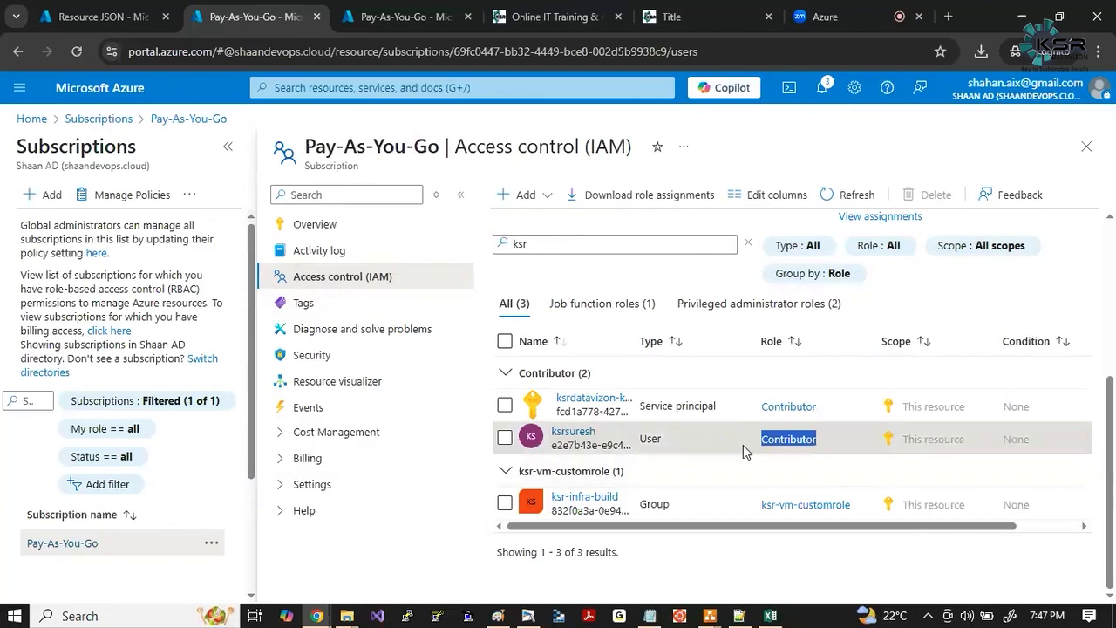
pyautogui.click(842, 433)
pyautogui.moveTo(830, 452); pyautogui.dragTo(725, 439)
pyautogui.moveTo(621, 499); pyautogui.dragTo(540, 499)
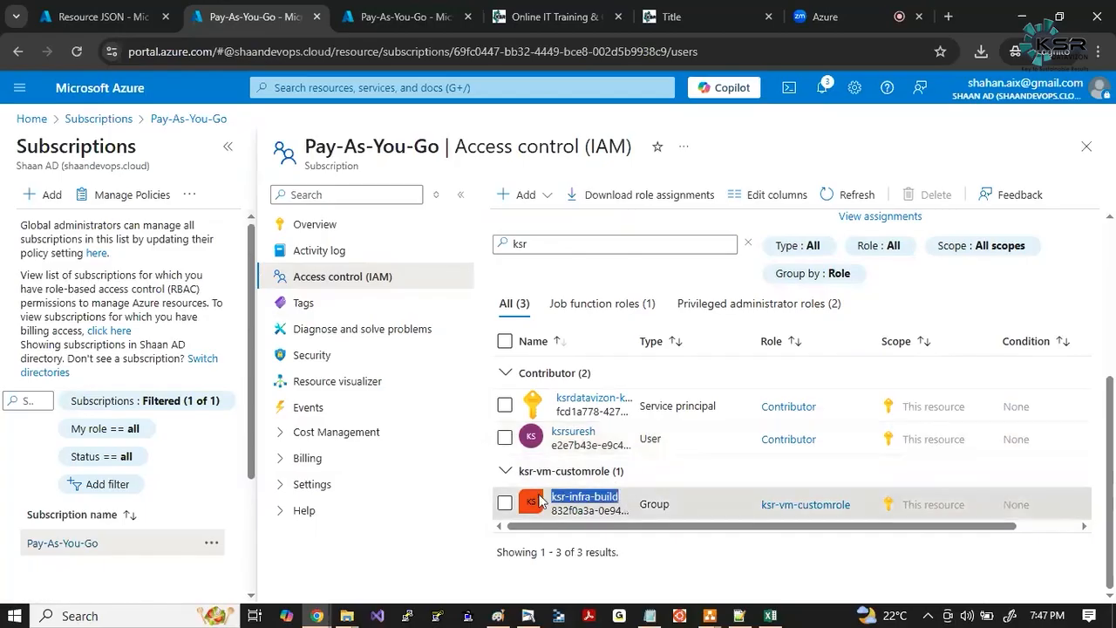
pyautogui.moveTo(852, 504); pyautogui.dragTo(767, 503)
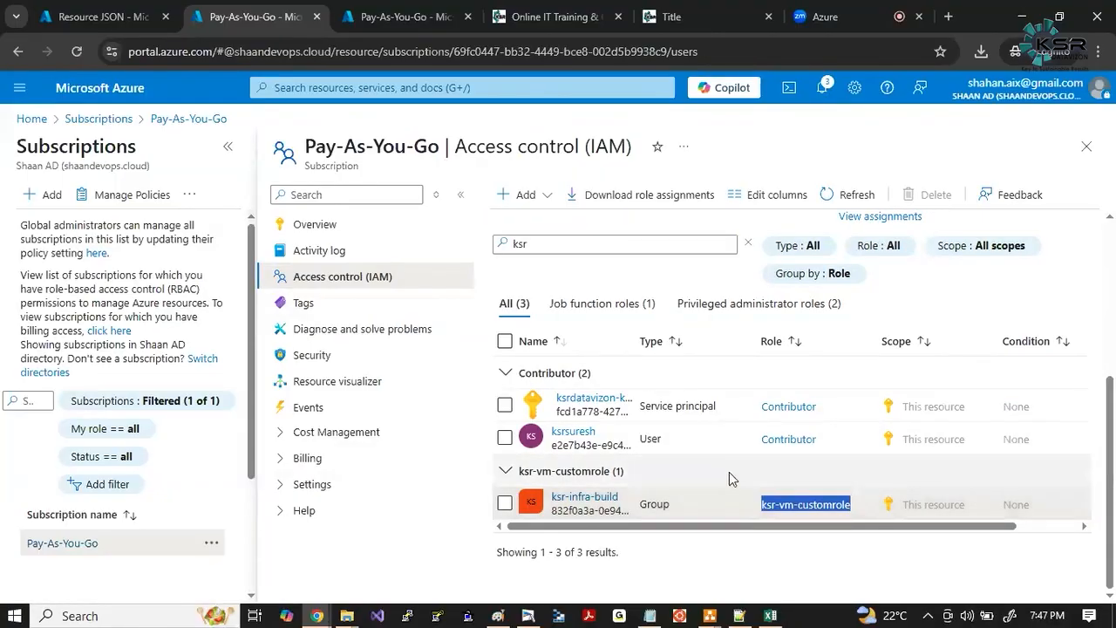
pyautogui.click(760, 507)
pyautogui.moveTo(746, 506); pyautogui.dragTo(863, 514)
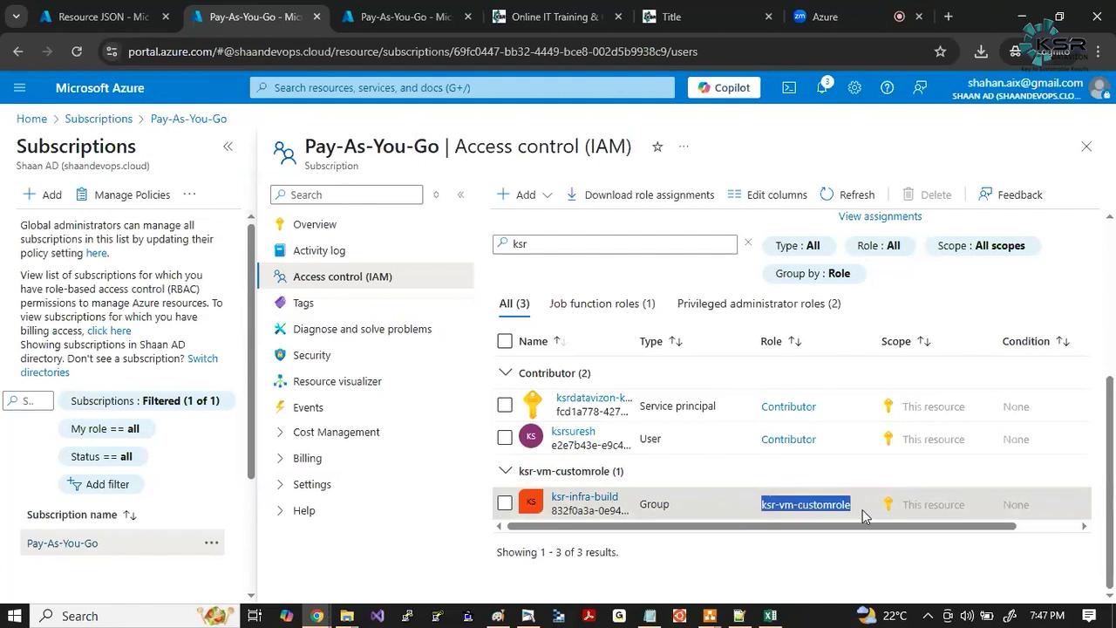
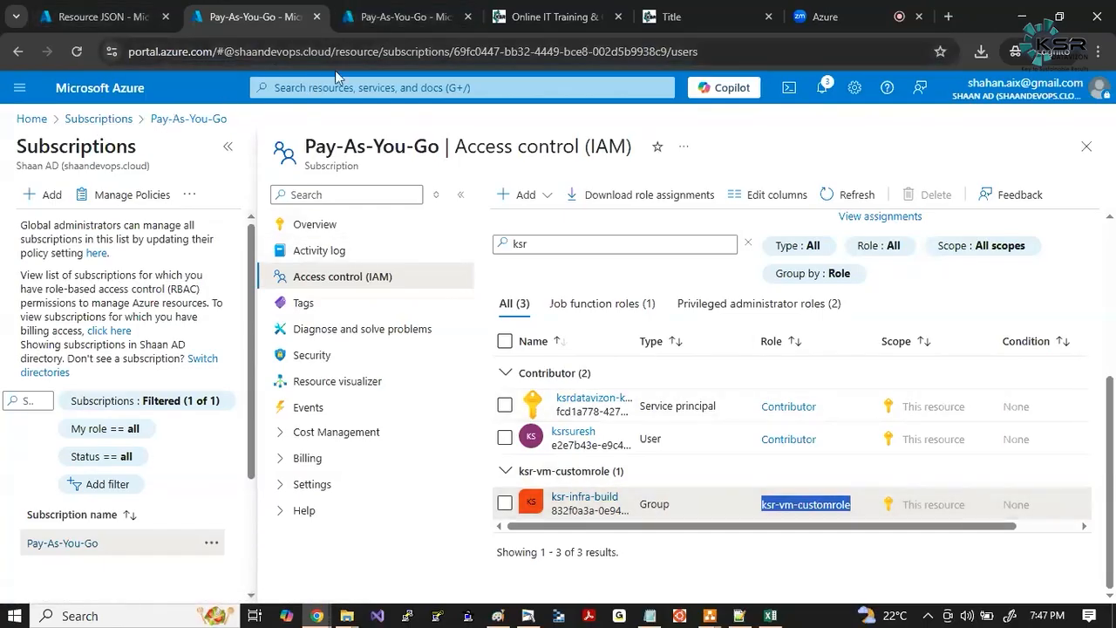
# Step: Switch to the third Pay-As-You-Go access control tab and bring up the portal search history
pyautogui.click(373, 17)
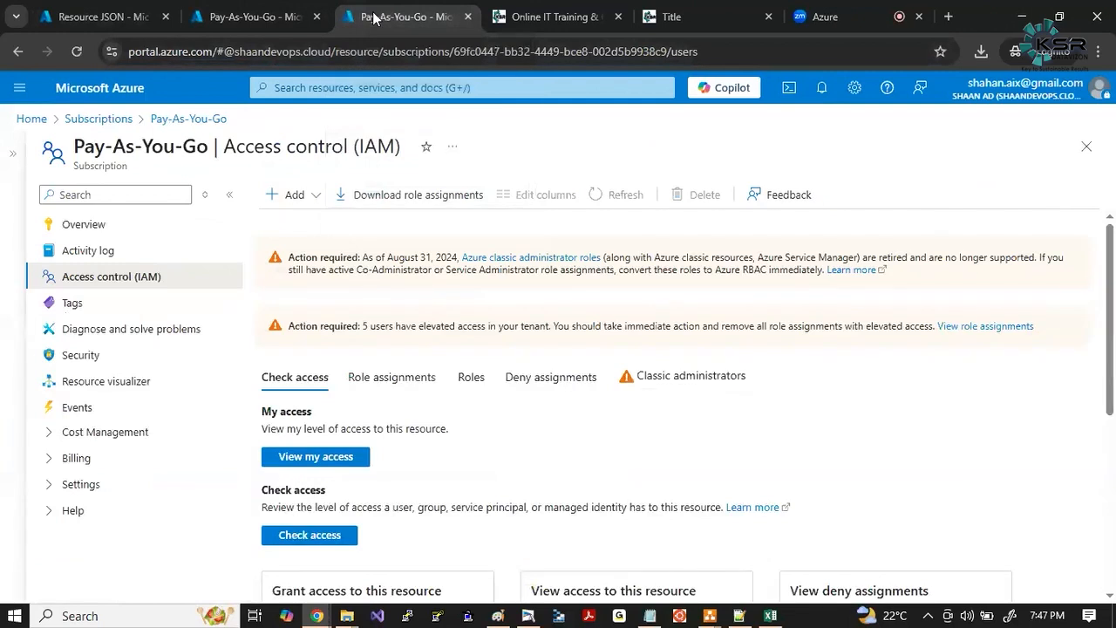
pyautogui.click(323, 88)
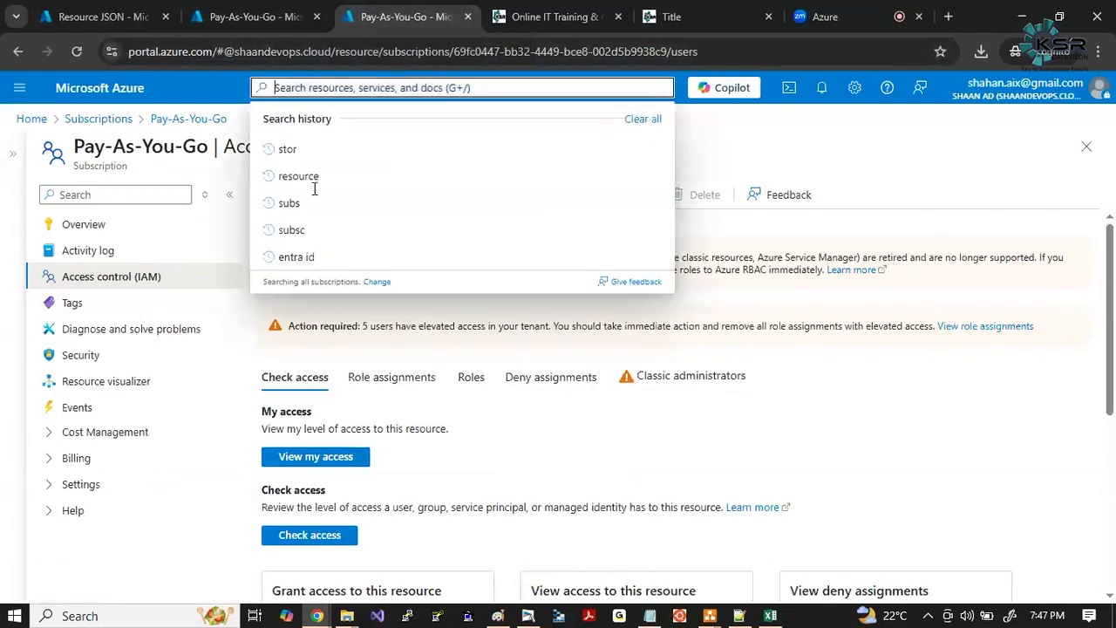
# Step: Find the demo user in Microsoft Entra ID Users and open their Azure role assignments
pyautogui.click(527, 346)
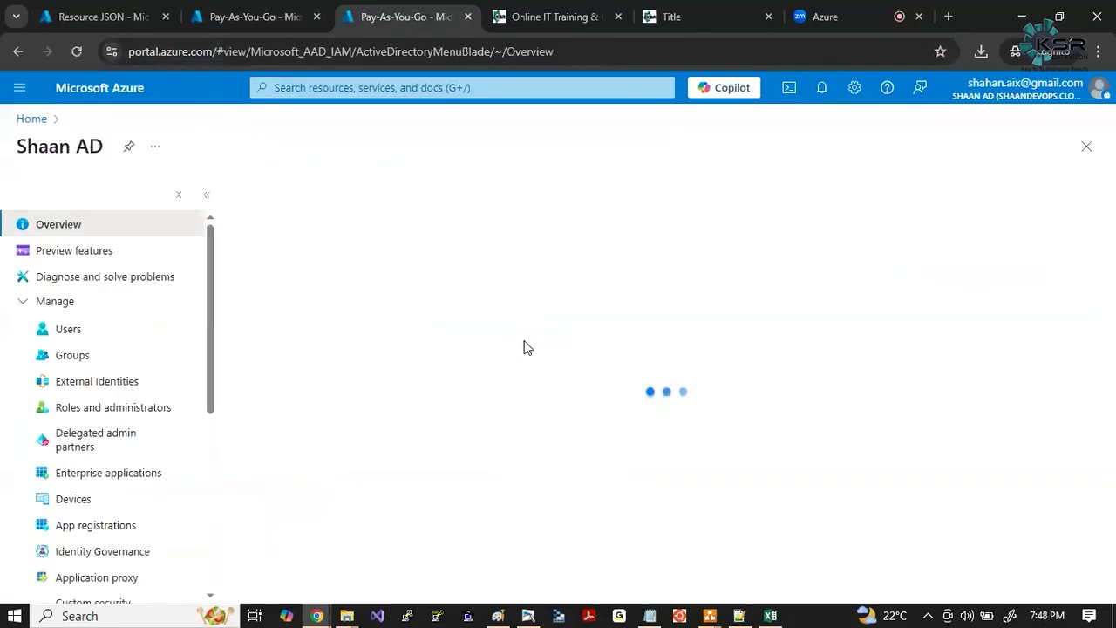
pyautogui.click(70, 329)
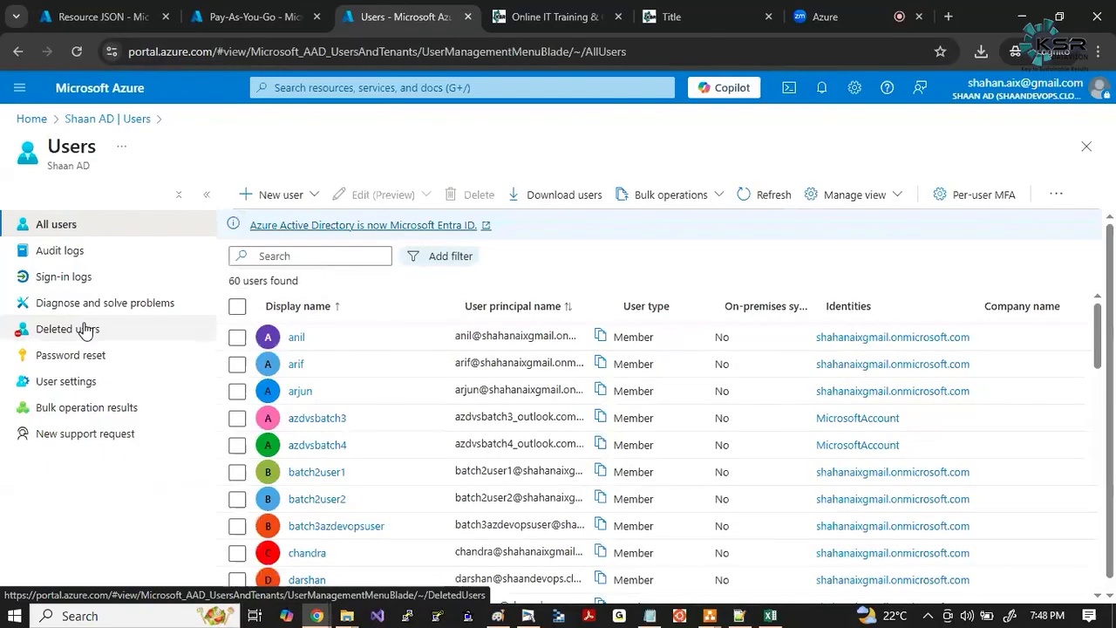
pyautogui.click(274, 256)
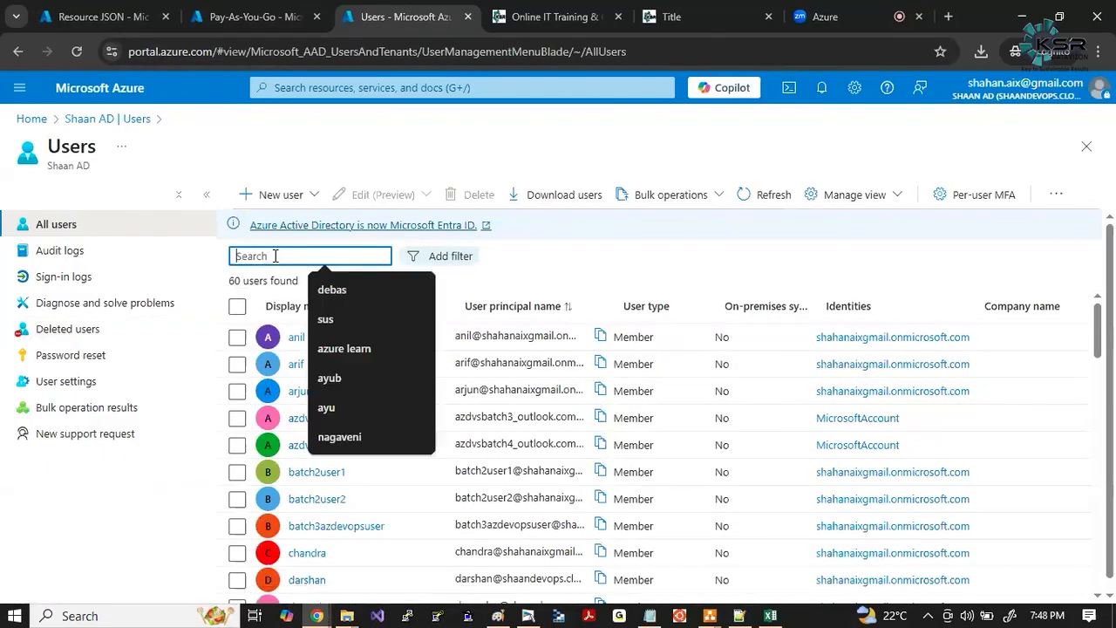
pyautogui.write('ksrsure')
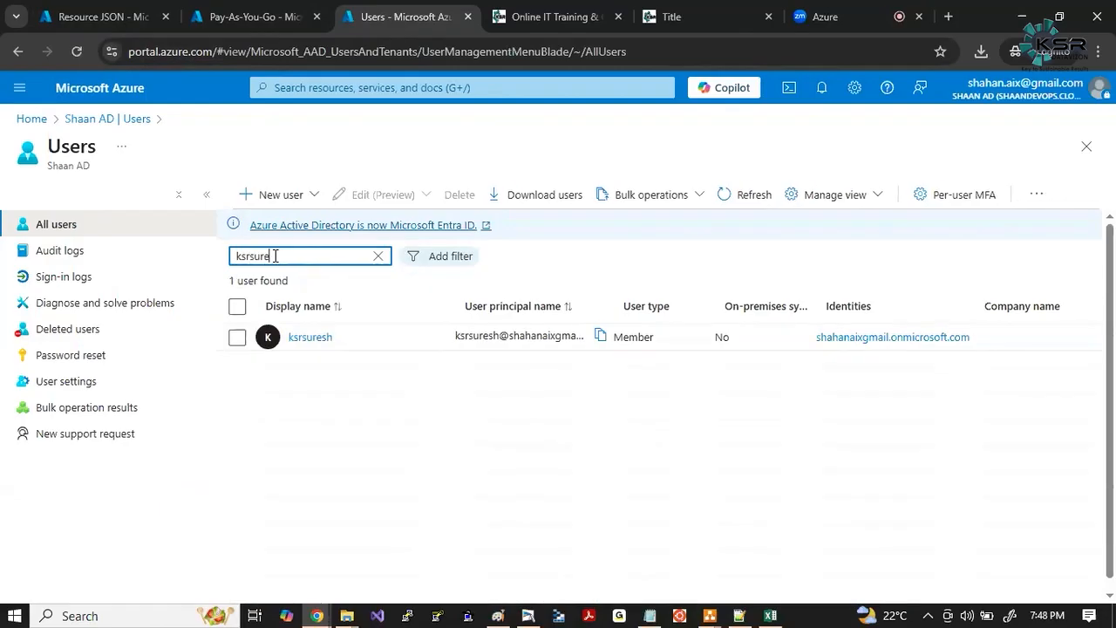
pyautogui.click(314, 338)
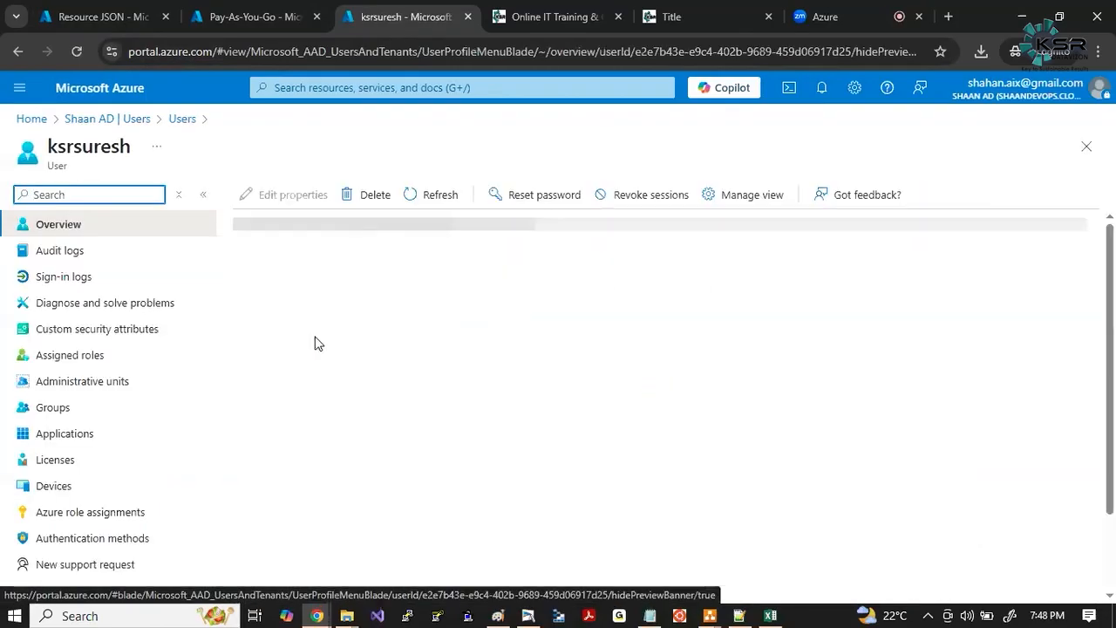
pyautogui.doubleClick(98, 146)
pyautogui.click(128, 523)
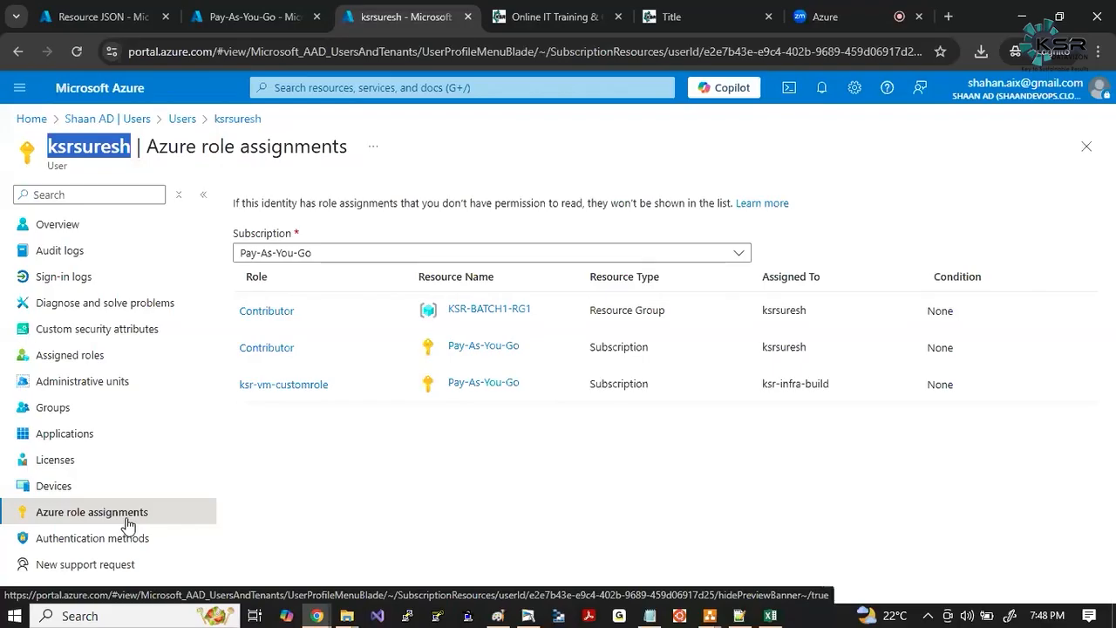
# Step: Highlight the Contributor roles on KSR-BATCH1-RG1 and Pay-As-You-Go, plus the ksr-vm-customrole assignment
pyautogui.moveTo(301, 315); pyautogui.dragTo(214, 321)
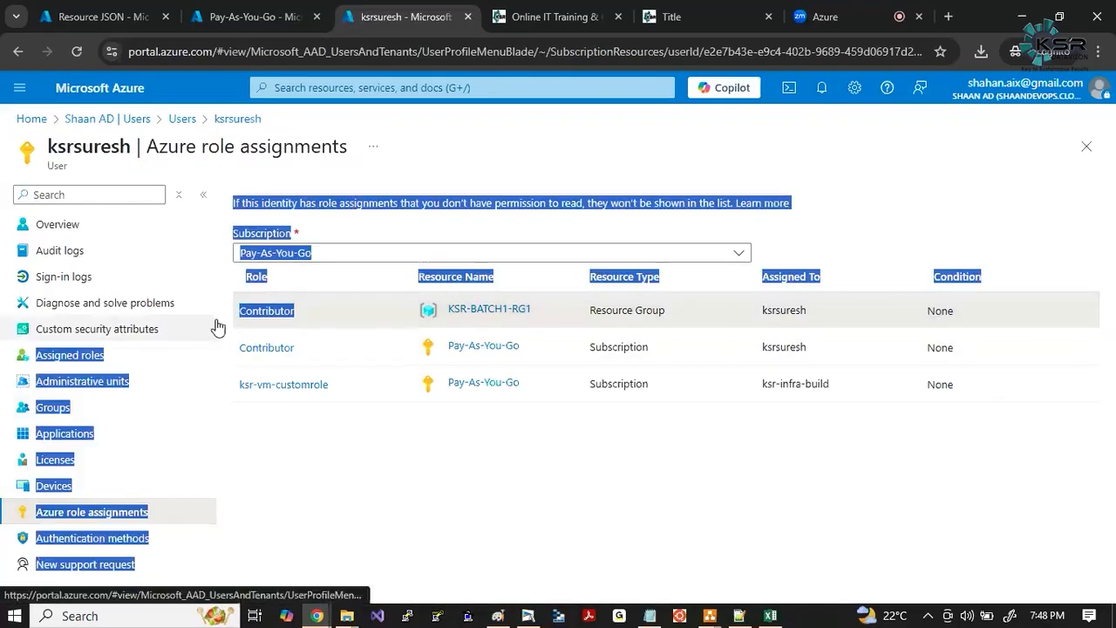
pyautogui.click(536, 318)
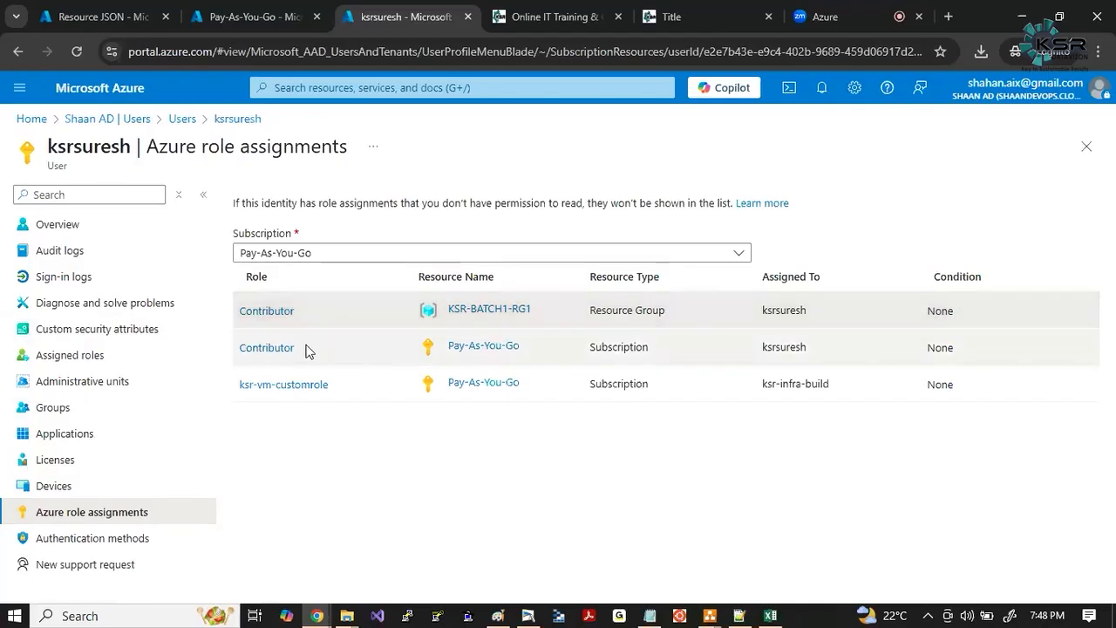
pyautogui.moveTo(306, 349); pyautogui.dragTo(229, 349)
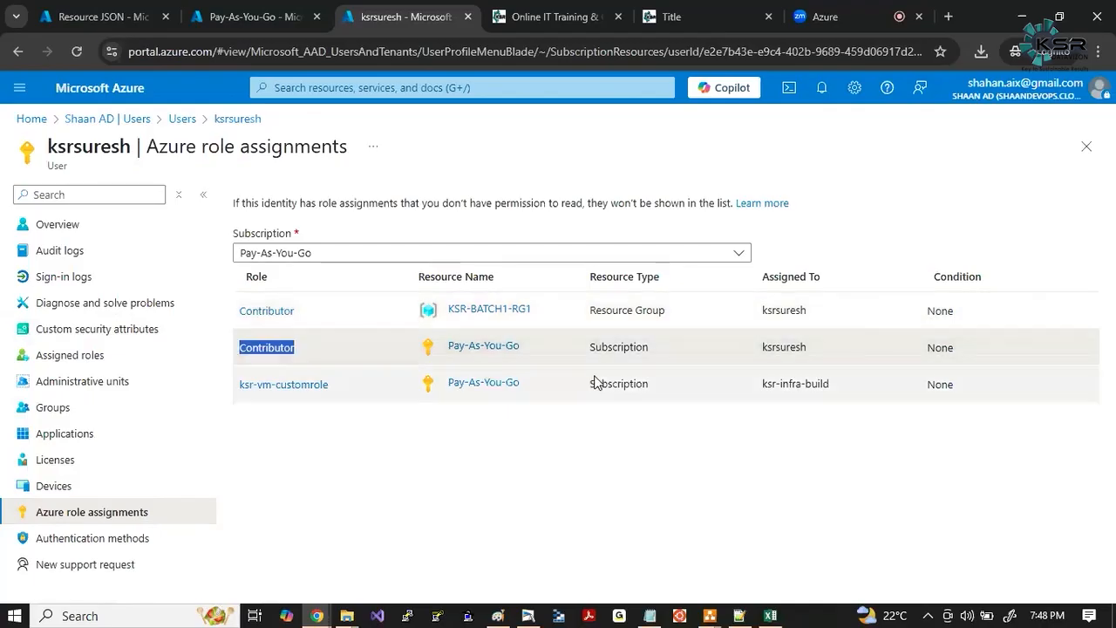
pyautogui.moveTo(526, 350); pyautogui.dragTo(442, 361)
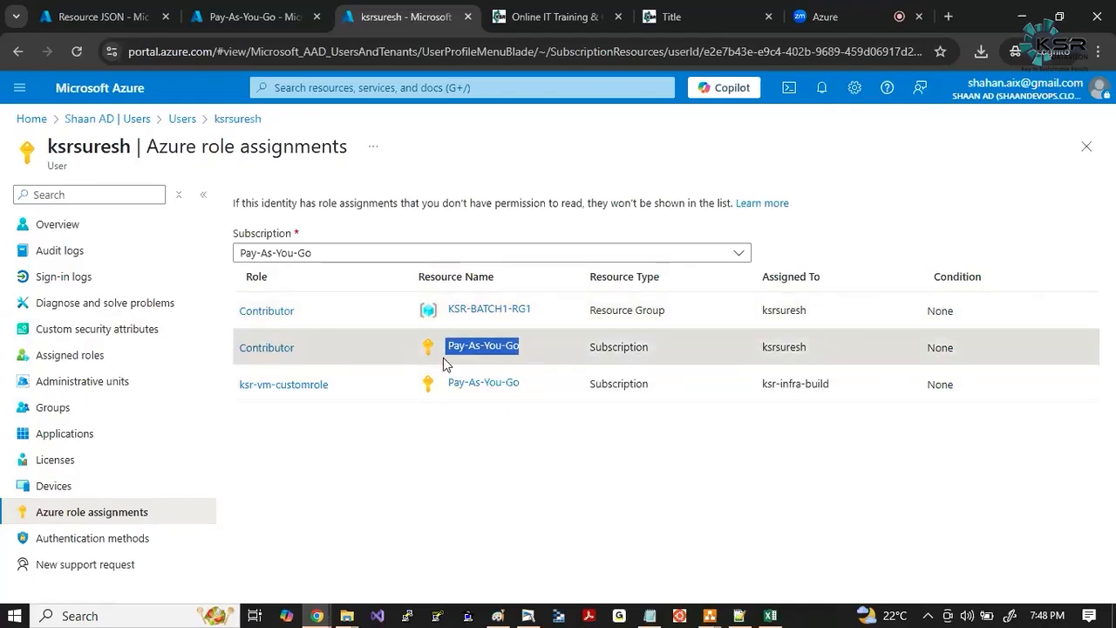
pyautogui.click(323, 418)
pyautogui.moveTo(331, 392); pyautogui.dragTo(235, 386)
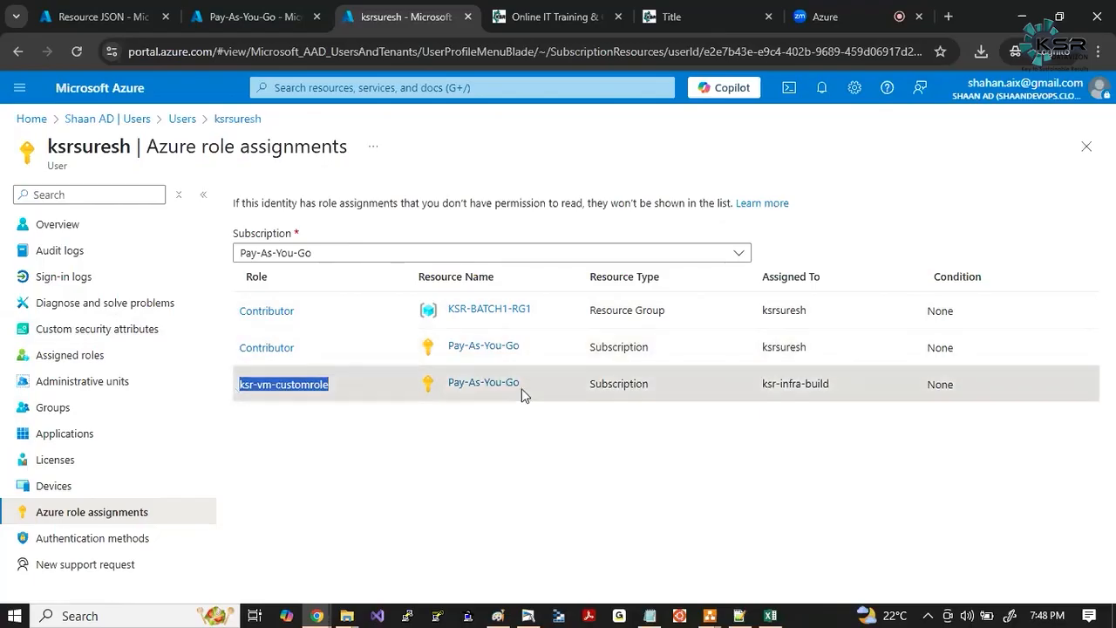
pyautogui.click(463, 460)
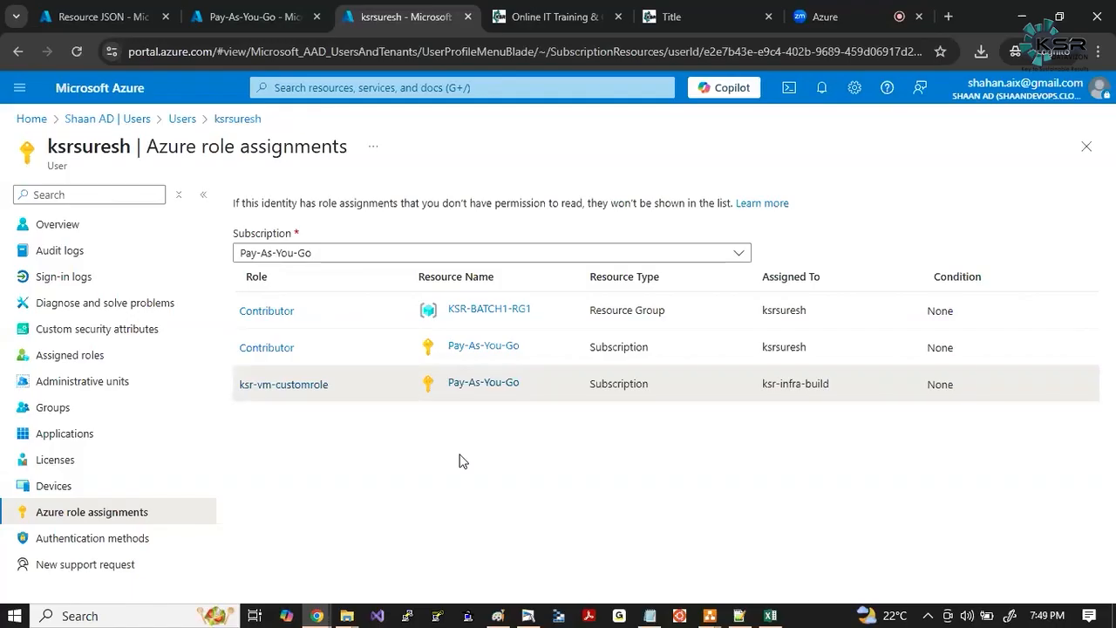
pyautogui.doubleClick(68, 150)
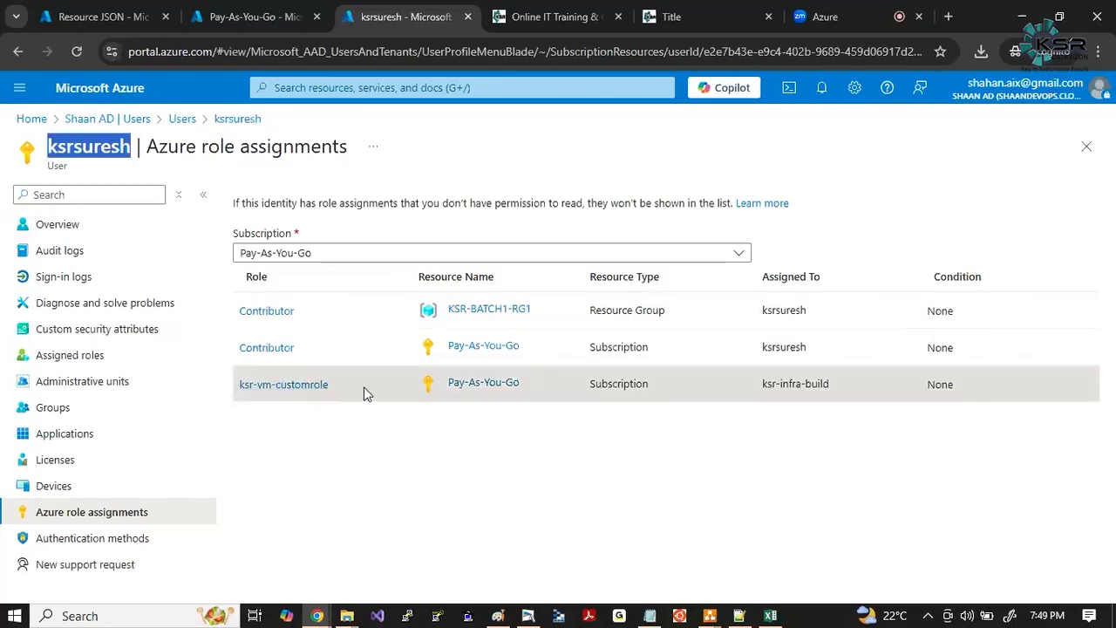
pyautogui.click(486, 448)
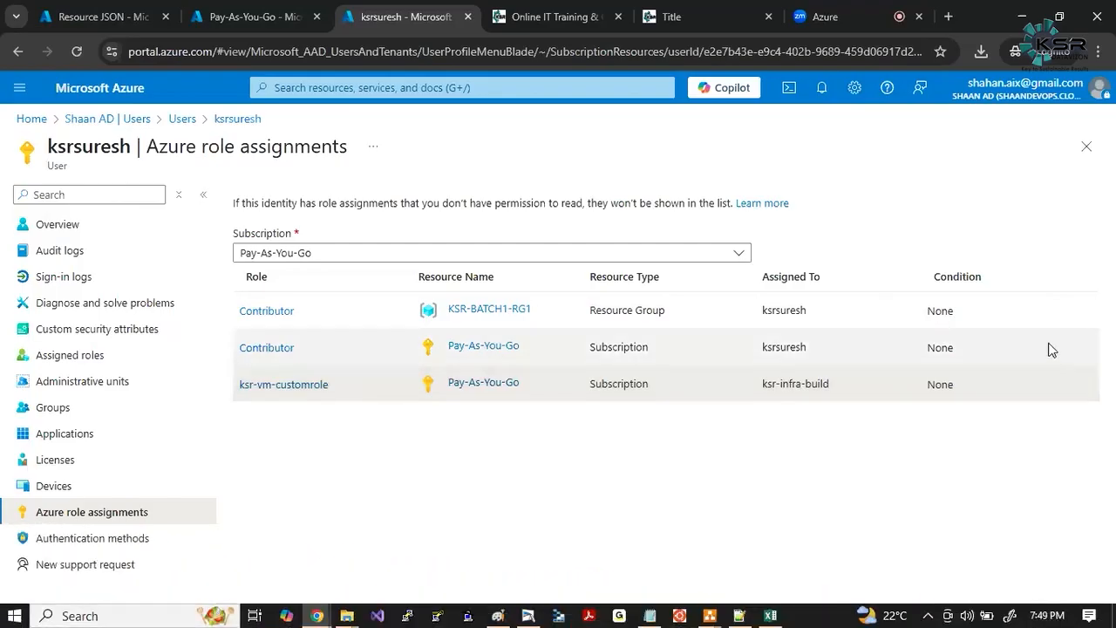
# Step: Launch Firefox from Windows search, then open Pay-As-You-Go from the user's role table
pyautogui.click(137, 618)
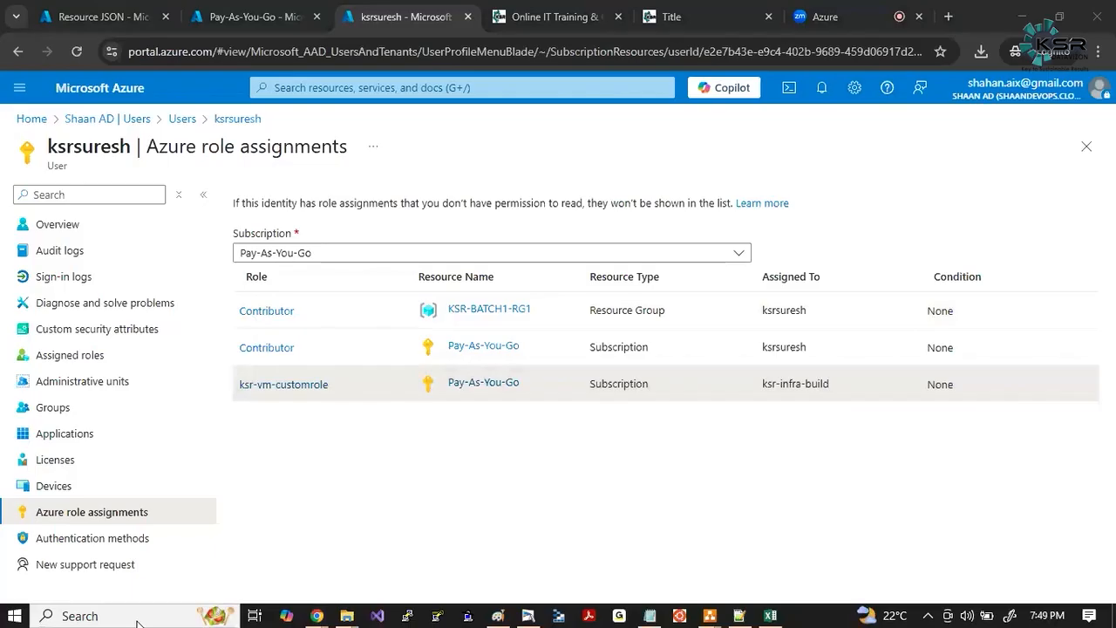
pyautogui.write('firefox')
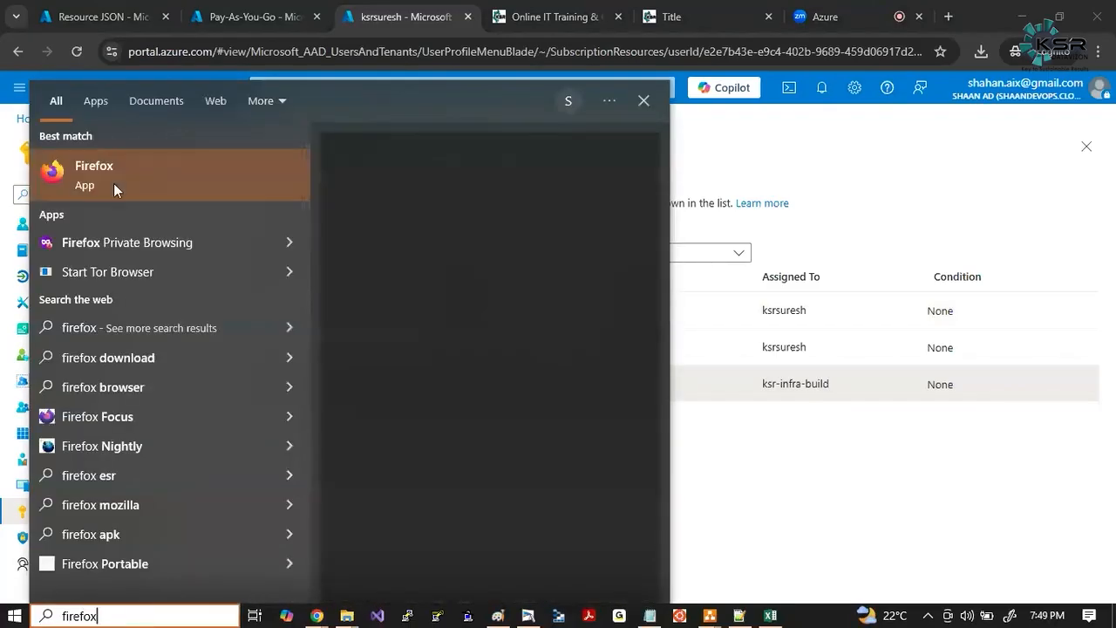
pyautogui.click(114, 183)
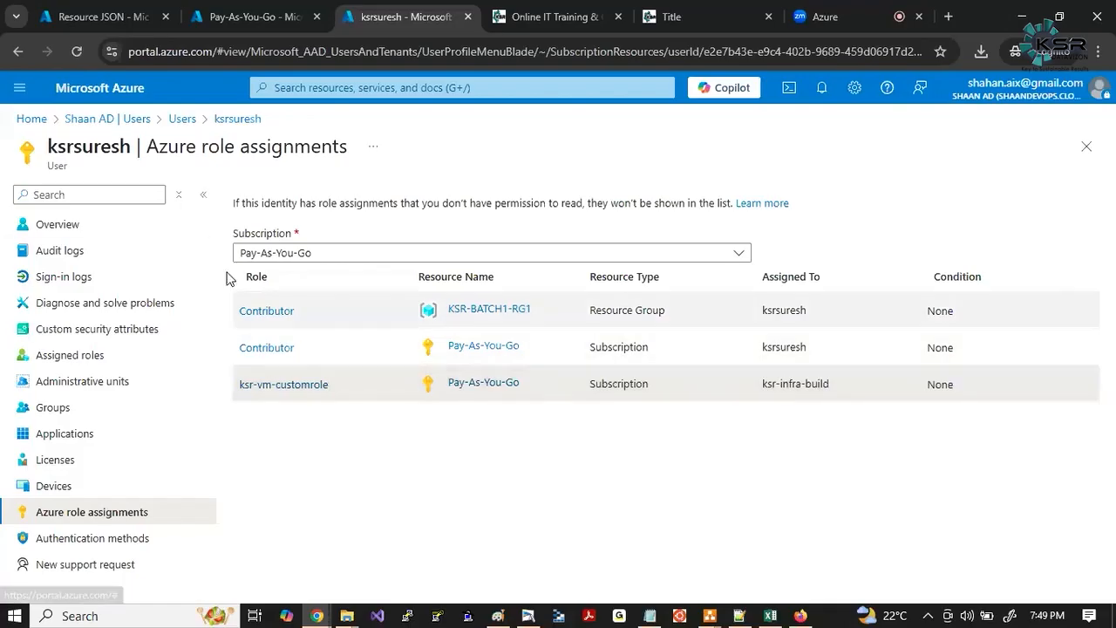
pyautogui.doubleClick(93, 155)
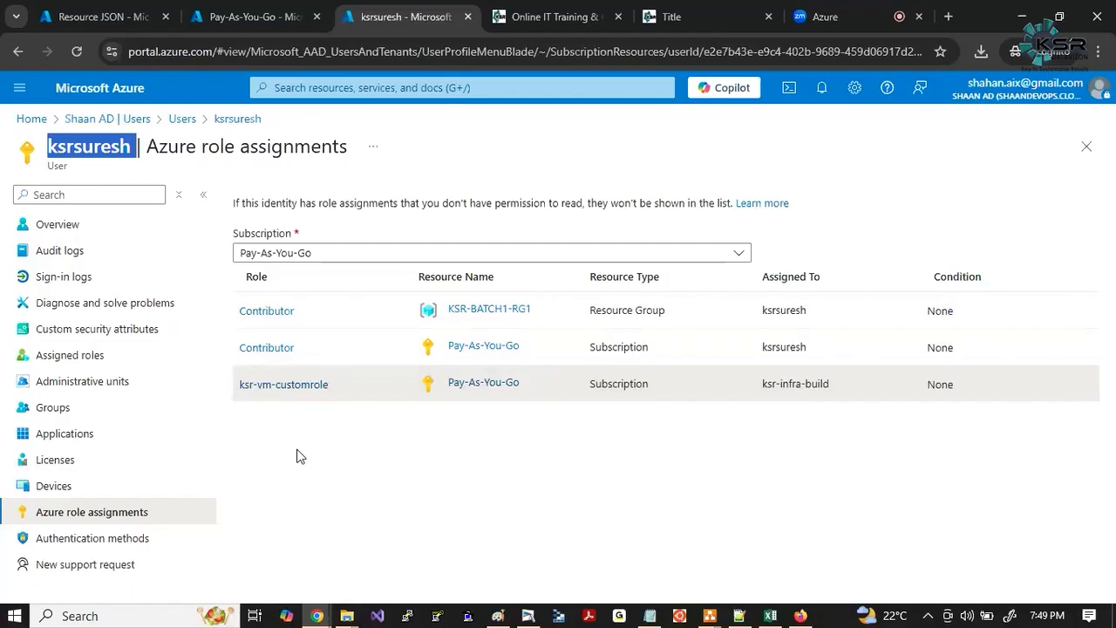
pyautogui.click(487, 348)
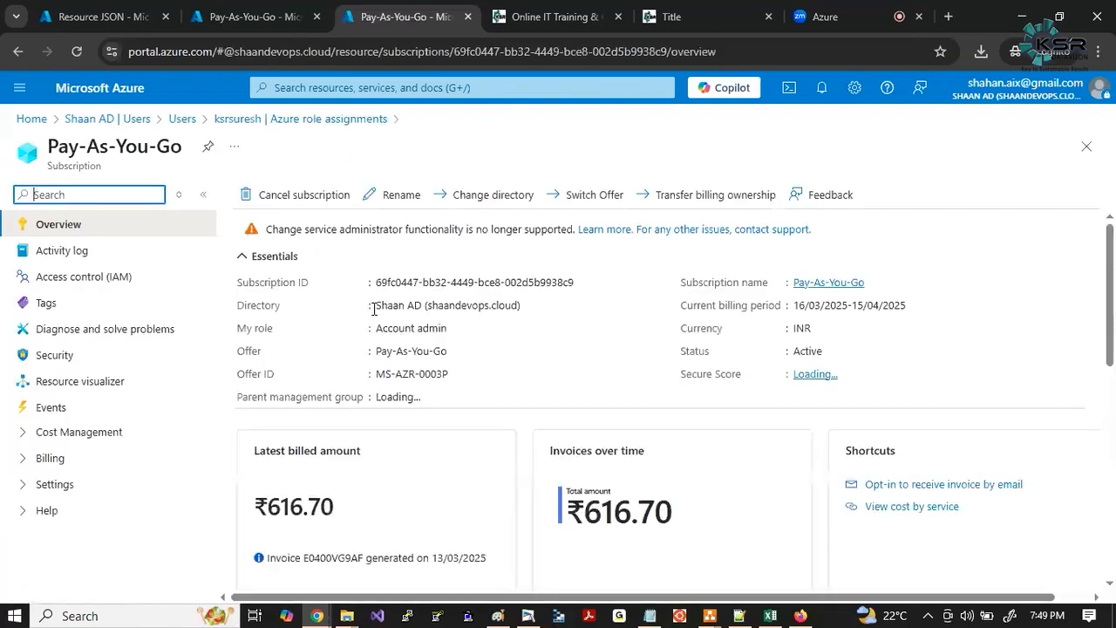
# Step: Delete the demo user's Contributor assignment in the Pay-As-You-Go subscription's Access control (IAM) role assignments
pyautogui.click(87, 279)
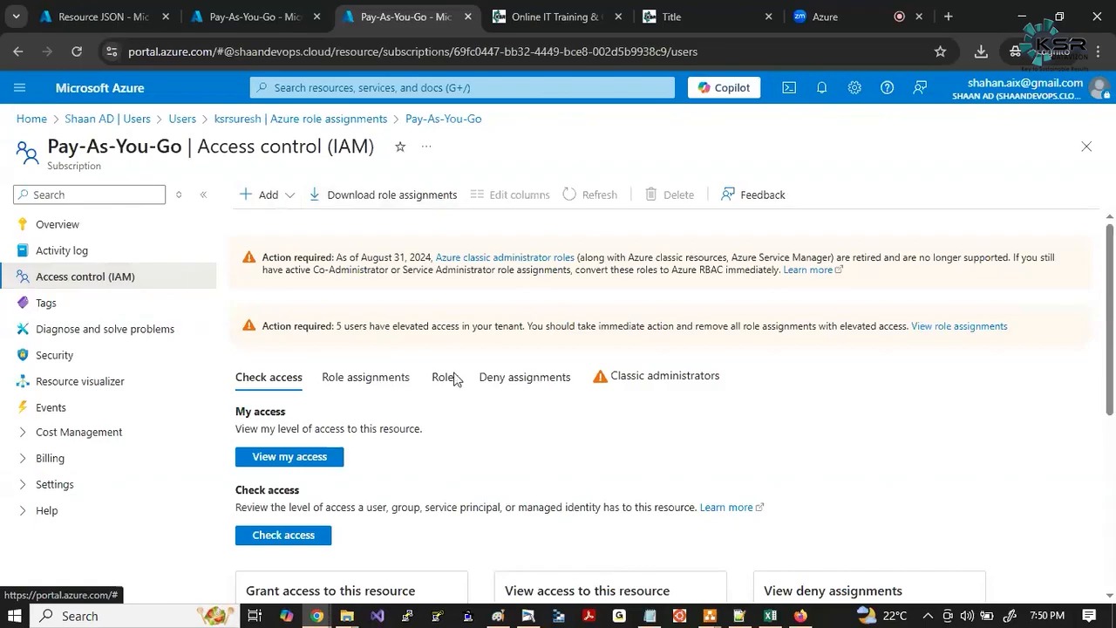
pyautogui.click(371, 377)
pyautogui.scroll(-1, 367, 434)
pyautogui.click(294, 461)
pyautogui.write('ksrsure')
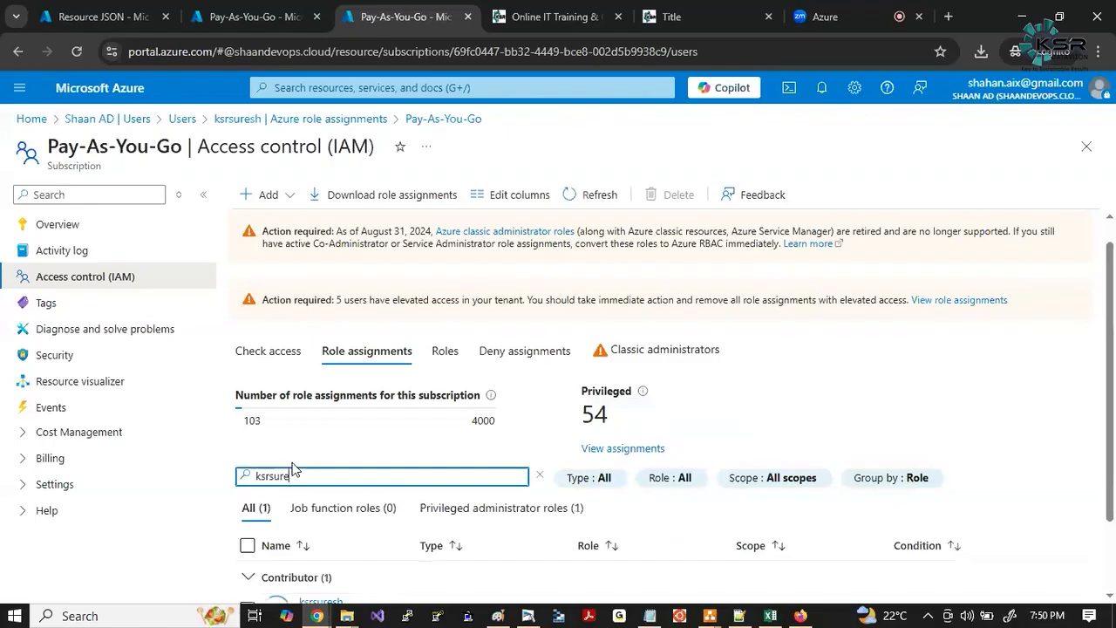
pyautogui.scroll(-1, 291, 465)
pyautogui.click(246, 517)
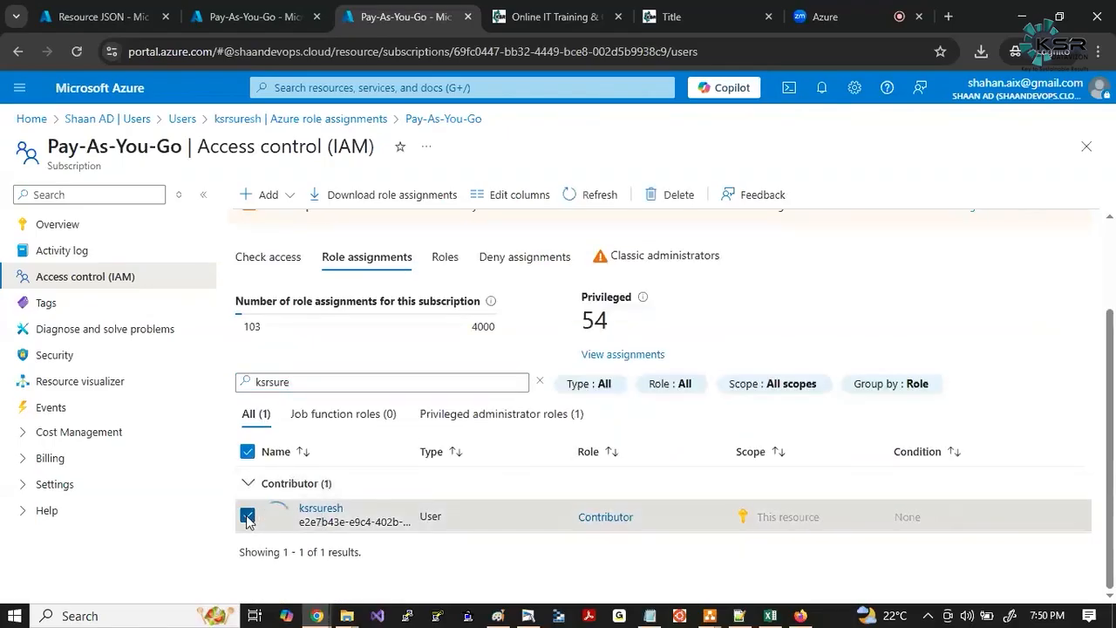
pyautogui.click(669, 191)
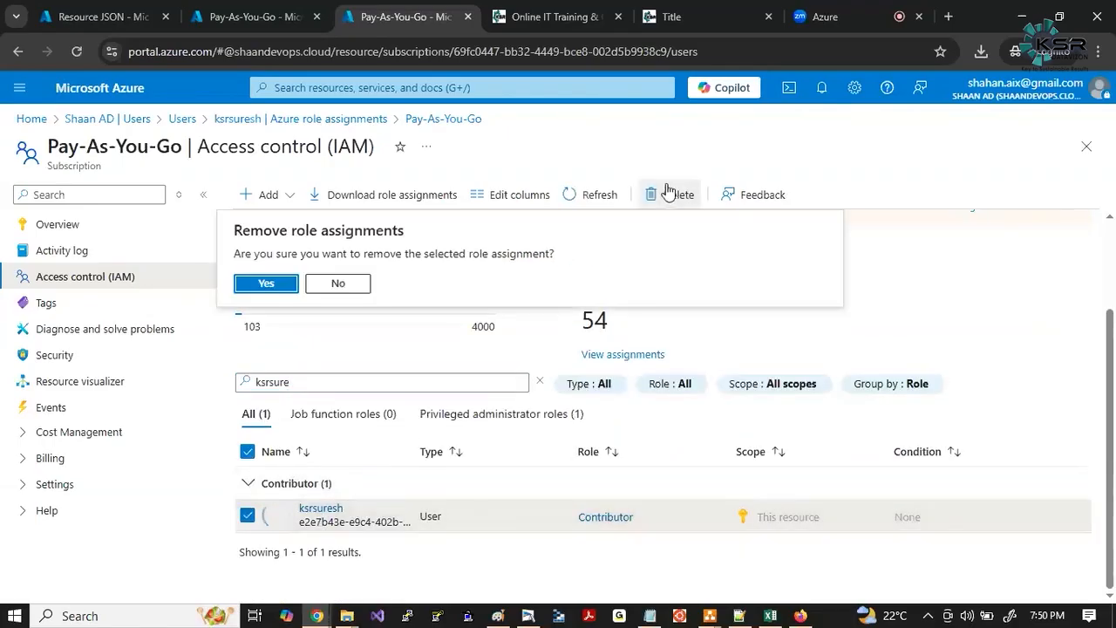
pyautogui.click(279, 289)
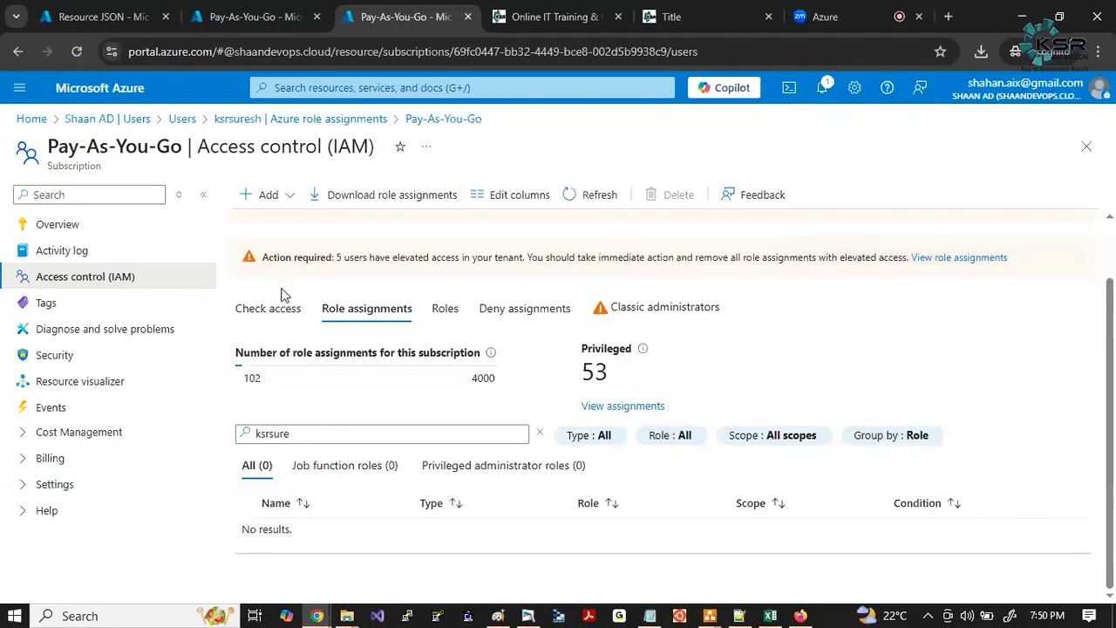
# Step: Glance at the other Pay-As-You-Go tab and return to the subscription overview
pyautogui.click(209, 15)
pyautogui.click(367, 16)
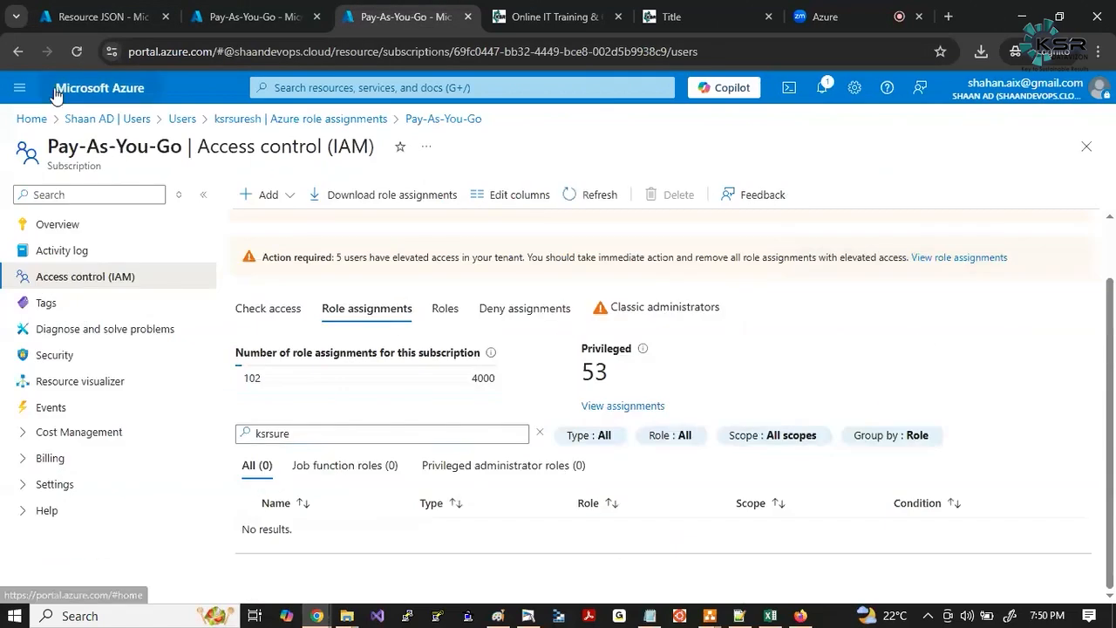
pyautogui.click(20, 58)
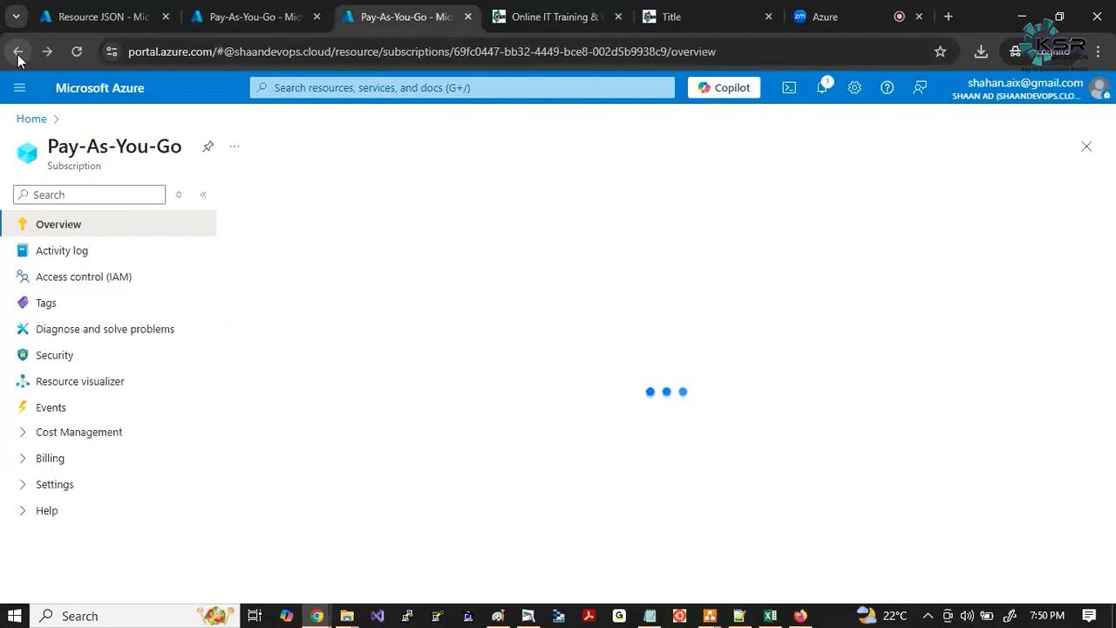
# Step: Search Entra ID users for 'ksr', open the user, and reload their Azure role assignments
pyautogui.click(19, 52)
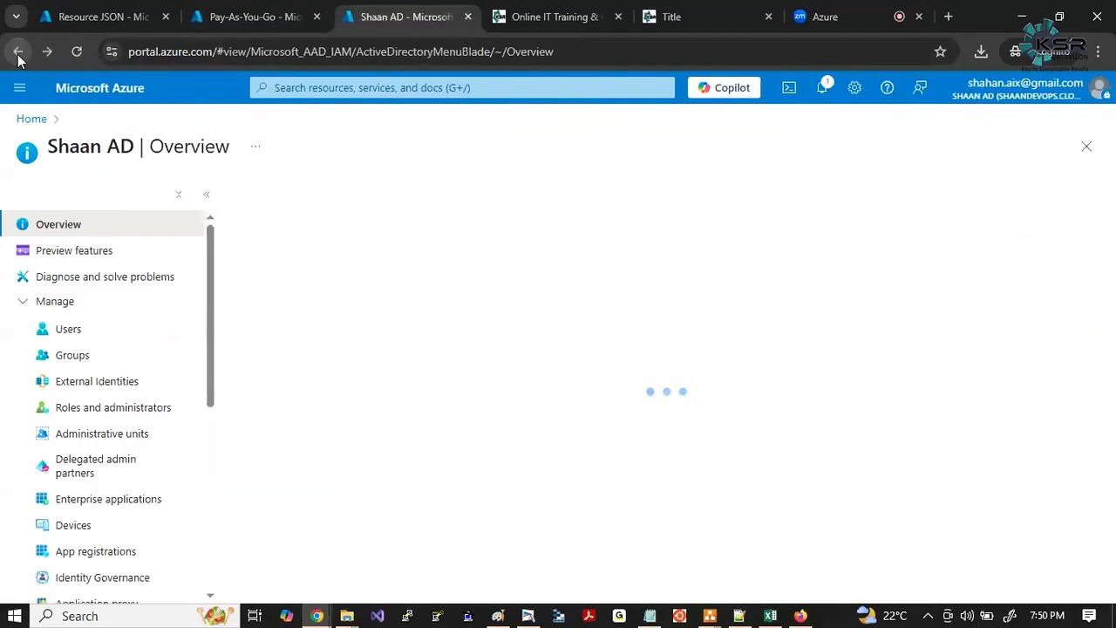
pyautogui.click(69, 329)
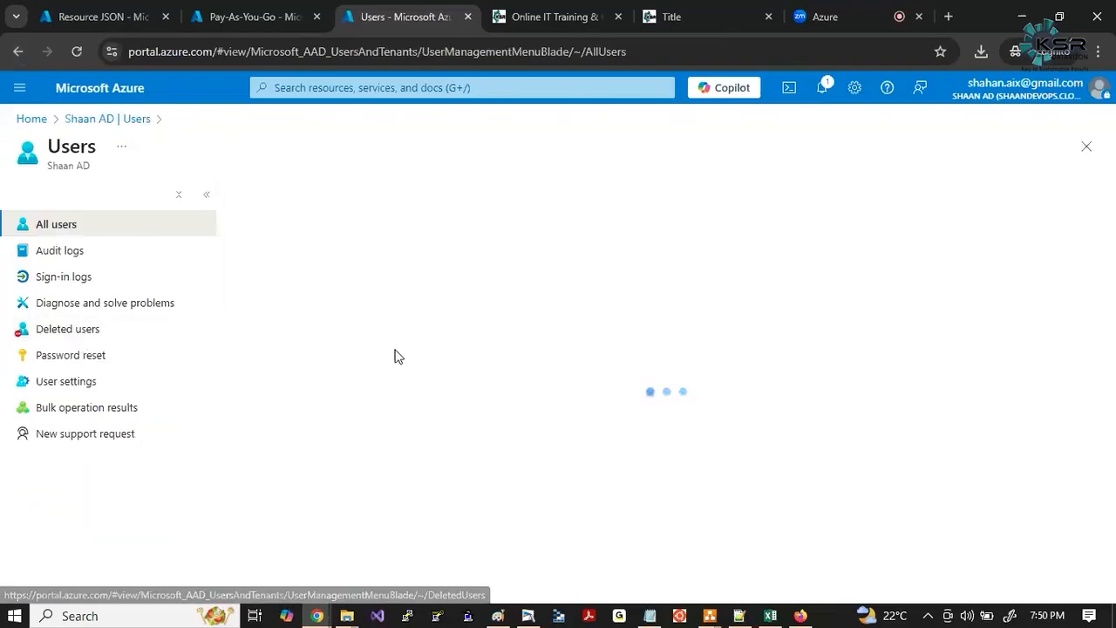
pyautogui.click(287, 256)
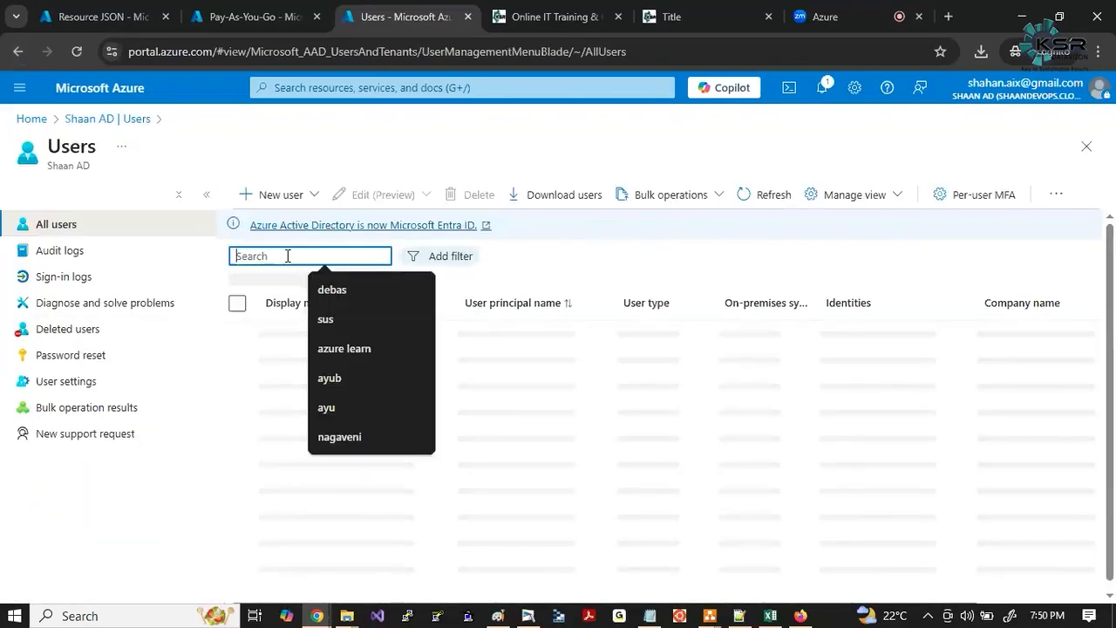
pyautogui.write('ksr')
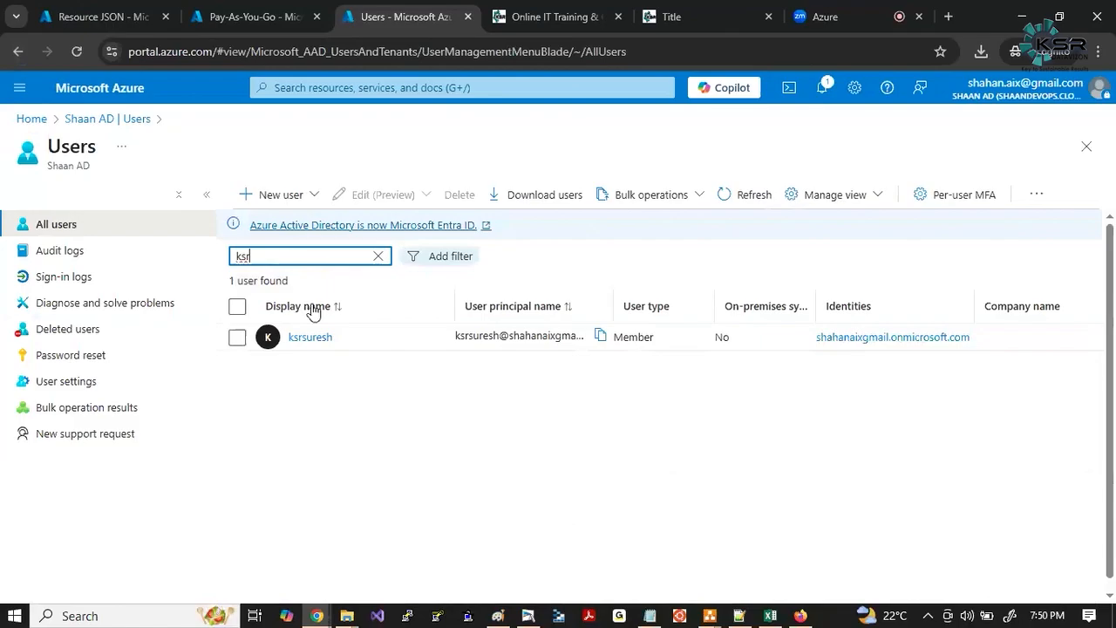
pyautogui.click(309, 338)
pyautogui.click(309, 339)
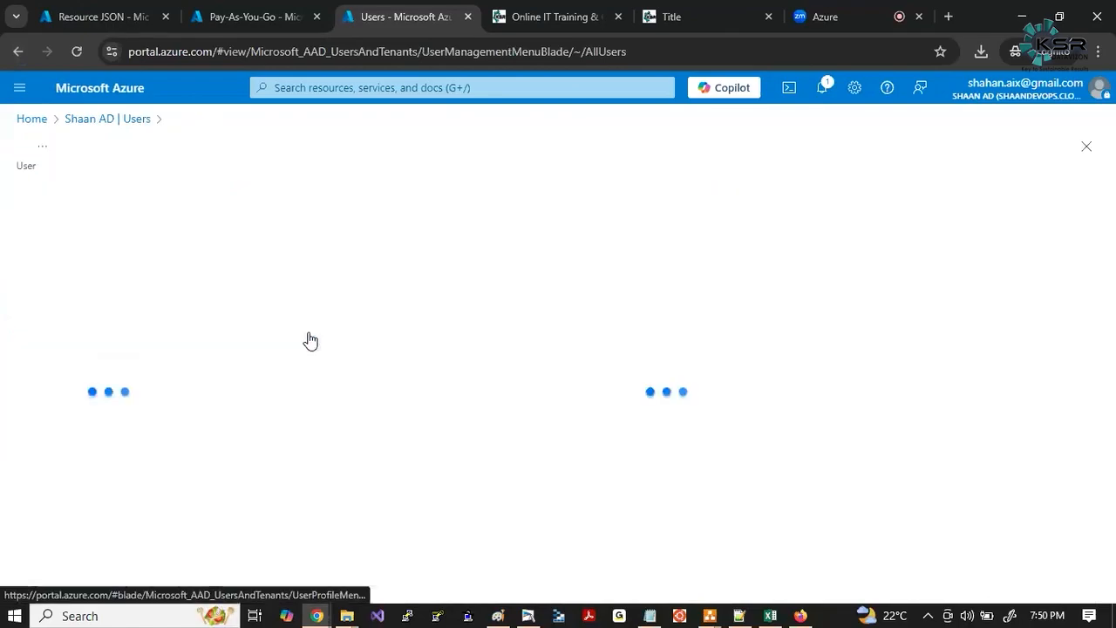
pyautogui.click(61, 513)
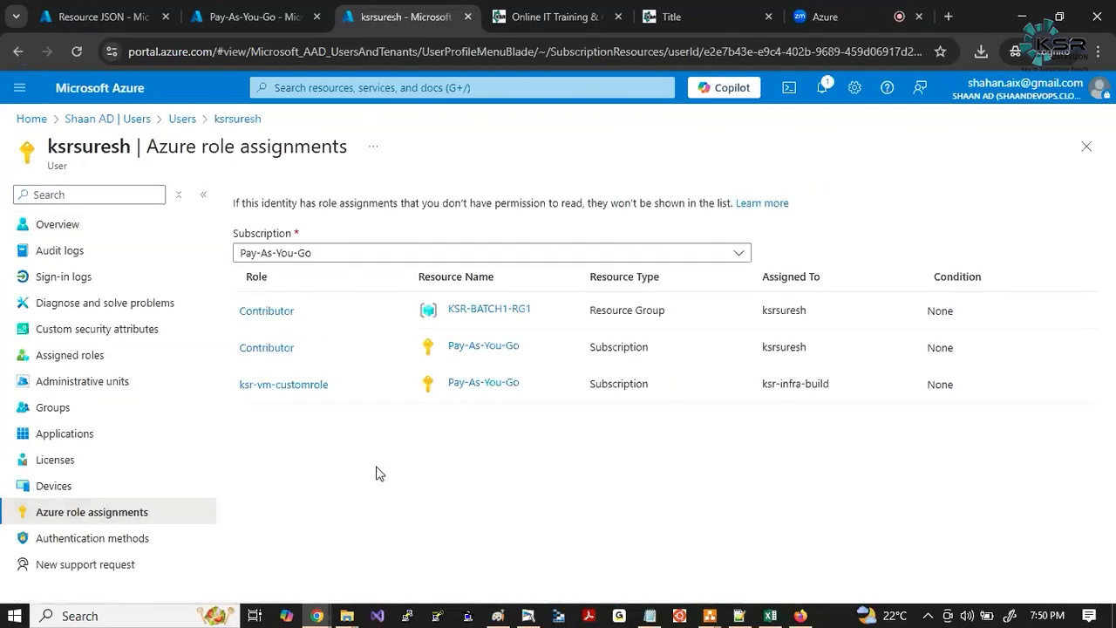
pyautogui.click(81, 49)
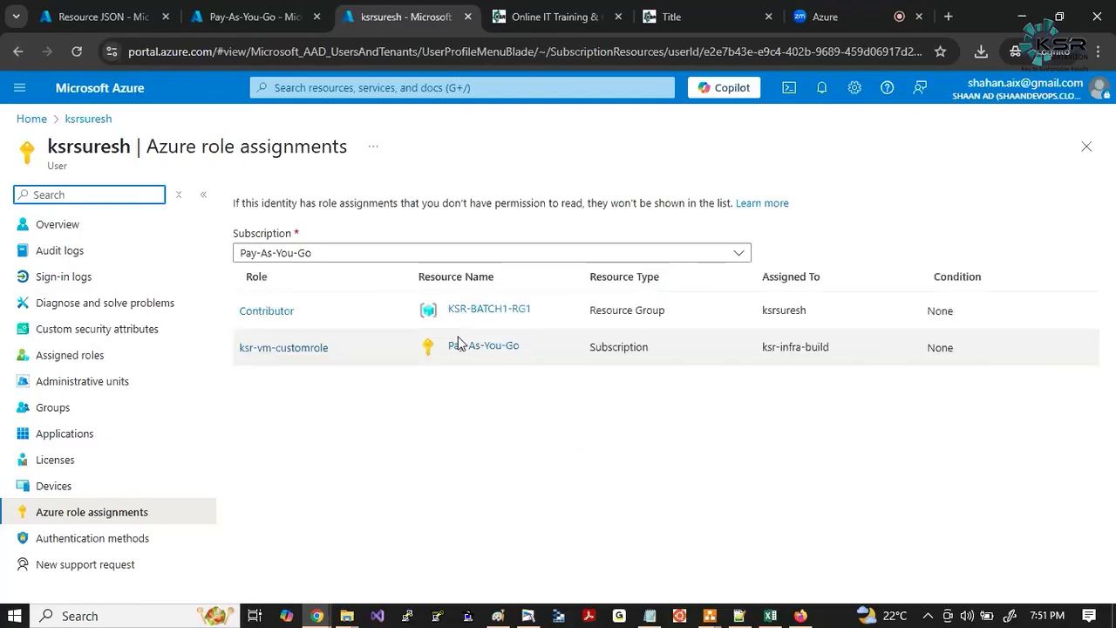
# Step: Highlight the remaining ksr-vm-customrole assignment on the Pay-As-You-Go subscription
pyautogui.click(393, 406)
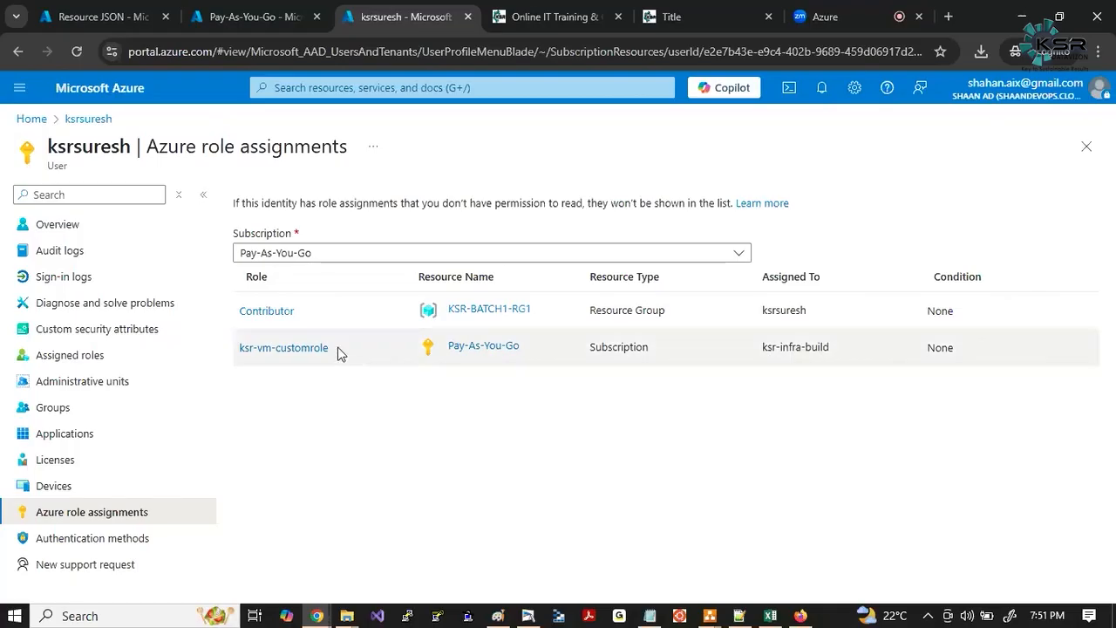
pyautogui.moveTo(338, 347); pyautogui.dragTo(239, 347)
pyautogui.moveTo(525, 346); pyautogui.dragTo(503, 365)
pyautogui.click(403, 432)
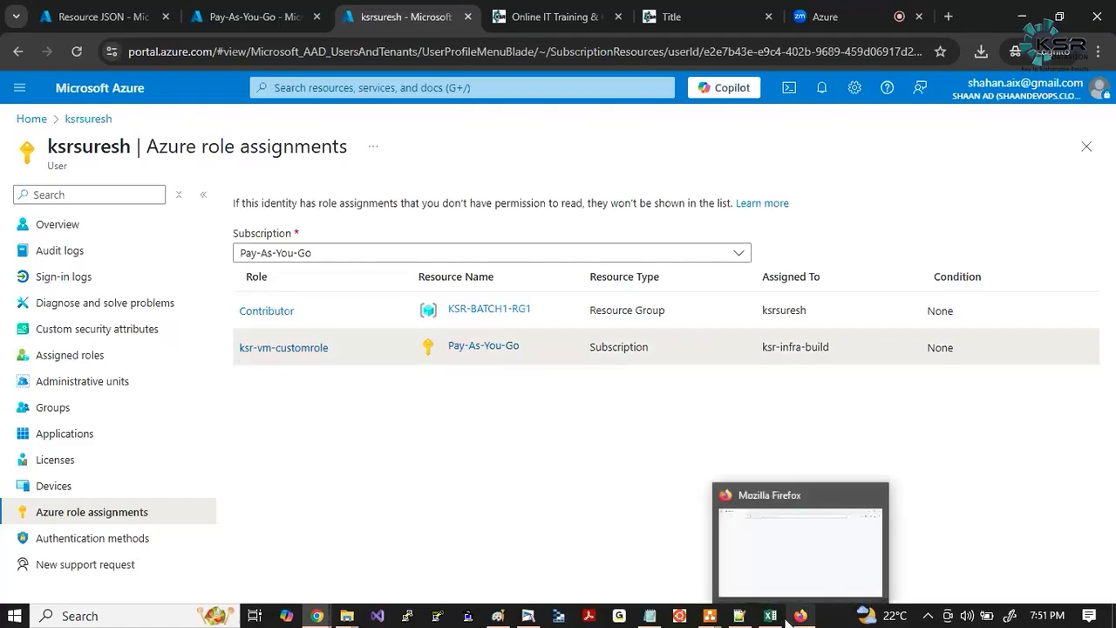
# Step: Launch Microsoft Edge from Windows search and restore its previous tabs
pyautogui.click(138, 618)
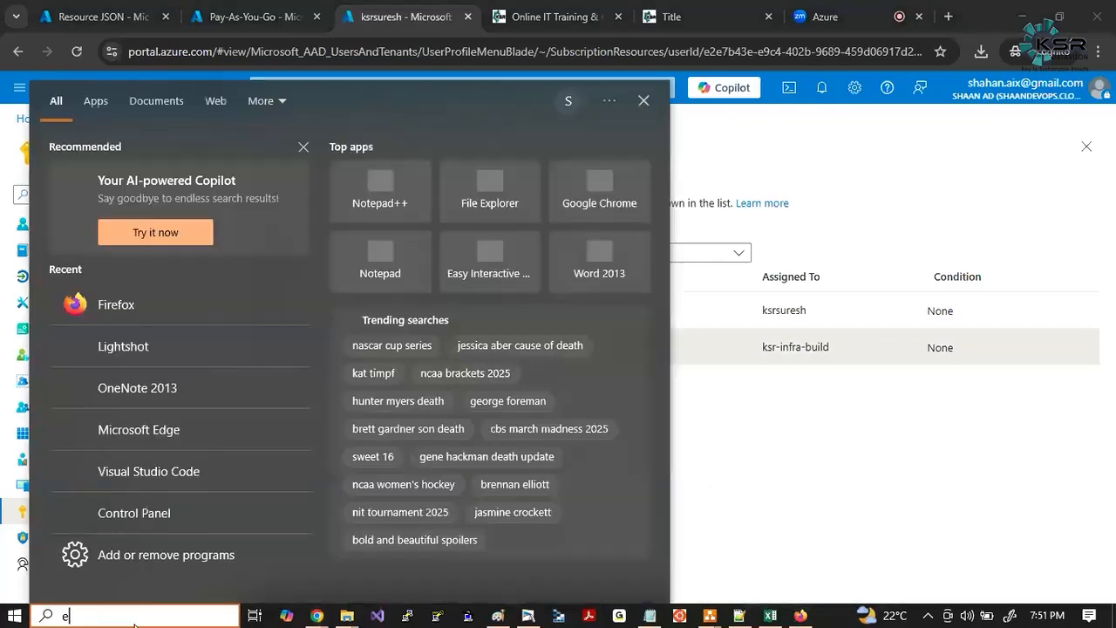
pyautogui.write('edge')
pyautogui.click(145, 178)
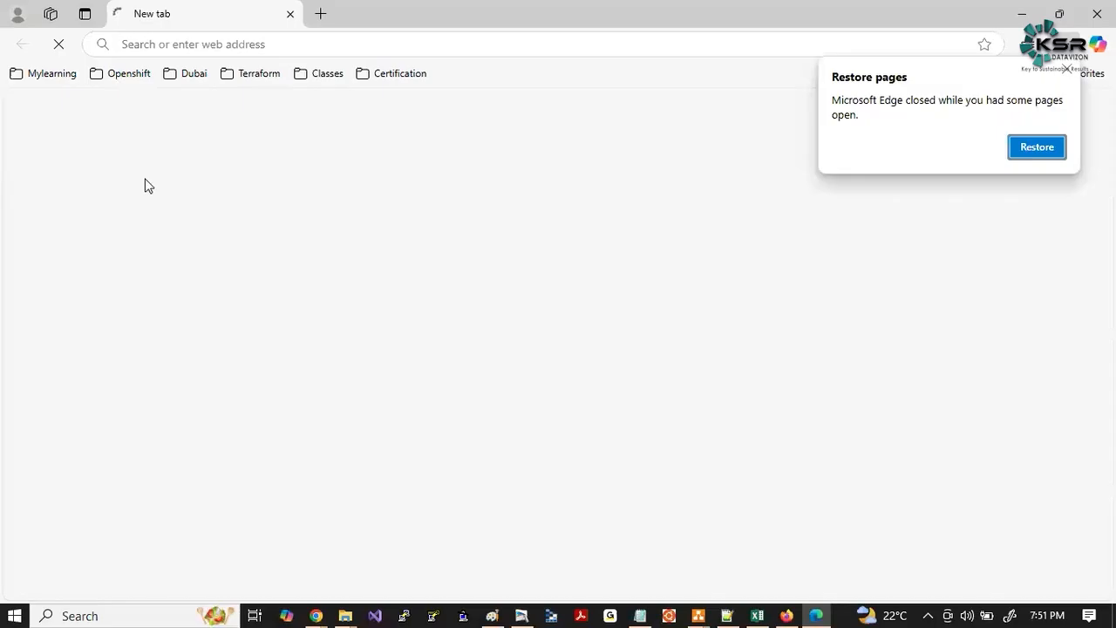
pyautogui.click(1023, 147)
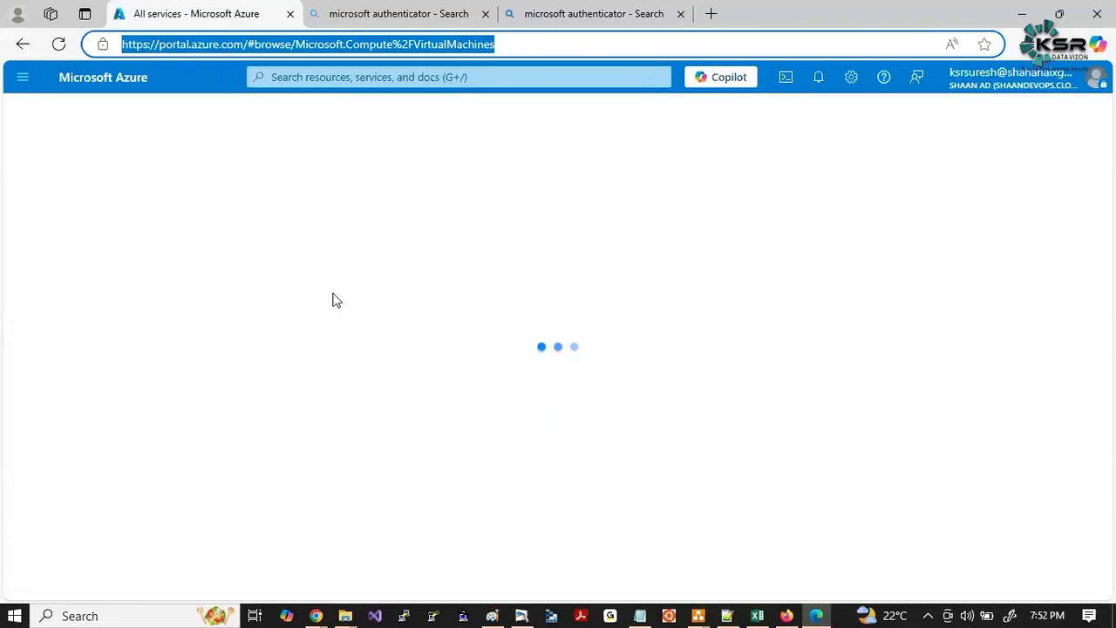
# Step: Snip the signed-in account name, then select MYTEST-SERVER in the Virtual machines list
pyautogui.press('Print')
pyautogui.moveTo(814, 47); pyautogui.dragTo(1114, 140)
pyautogui.moveTo(935, 60); pyautogui.dragTo(1062, 97)
pyautogui.press('Escape')
pyautogui.click(388, 457)
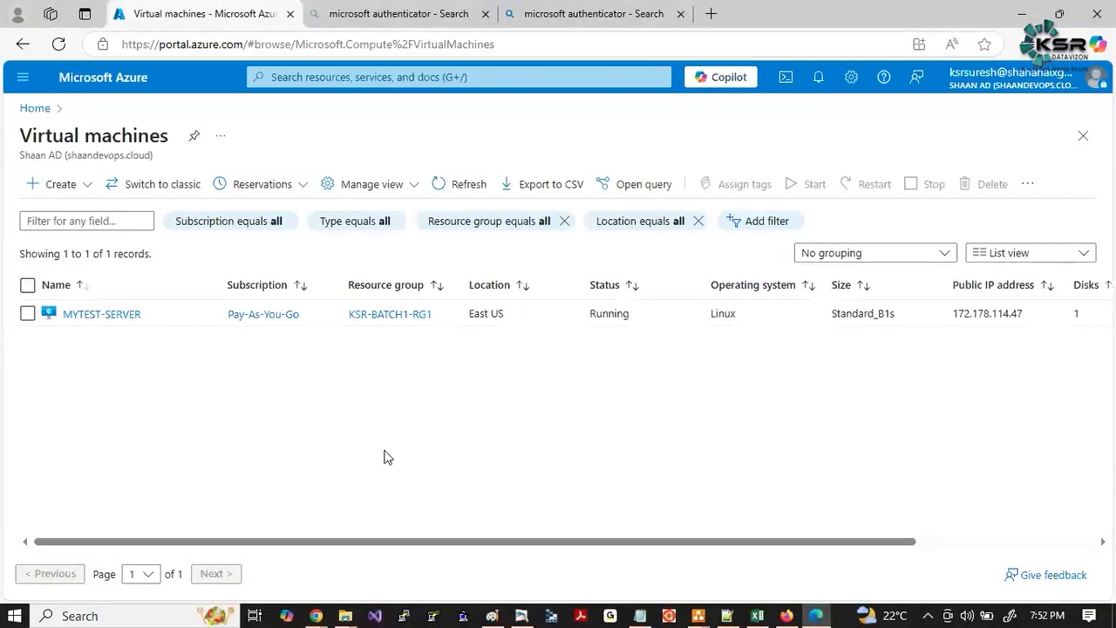
pyautogui.click(27, 313)
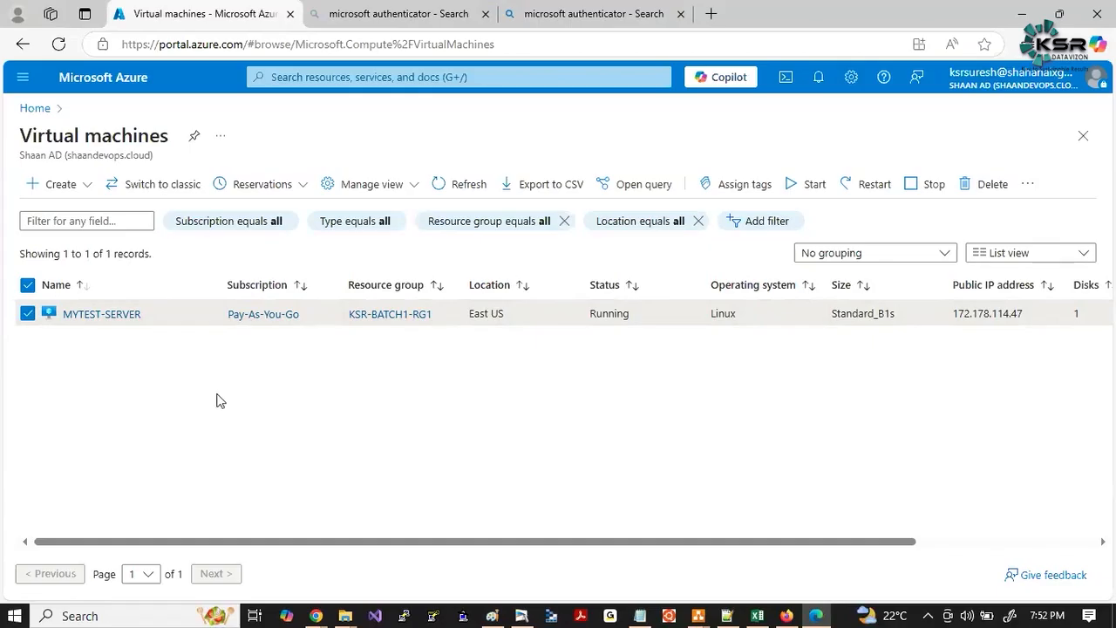
# Step: Choose Create > Azure virtual machine and start a new resource group in the wizard
pyautogui.click(87, 185)
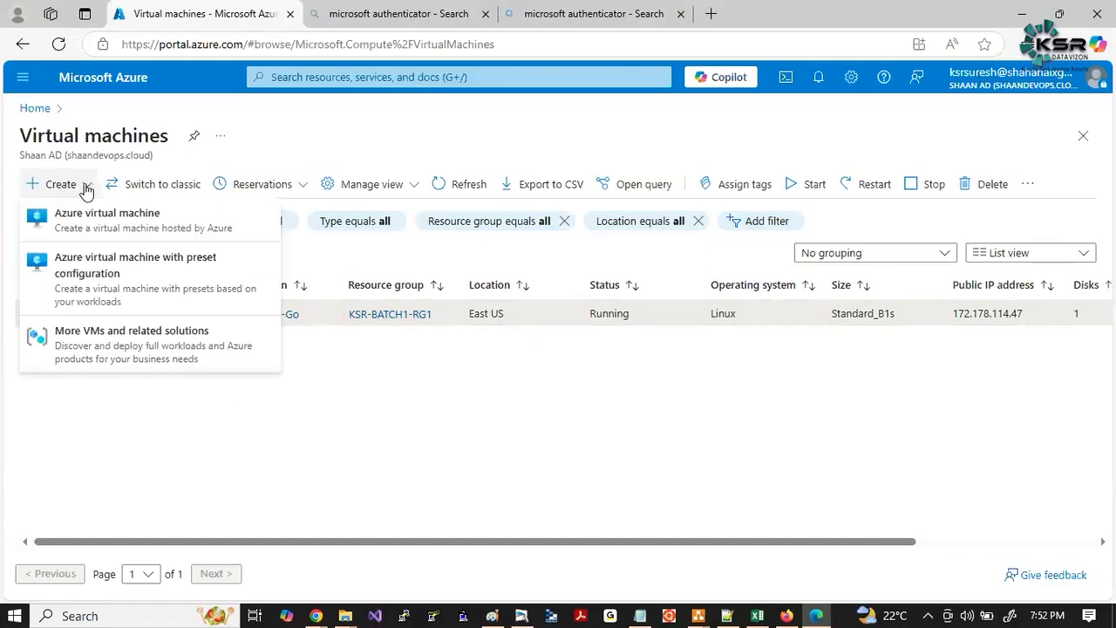
pyautogui.click(110, 232)
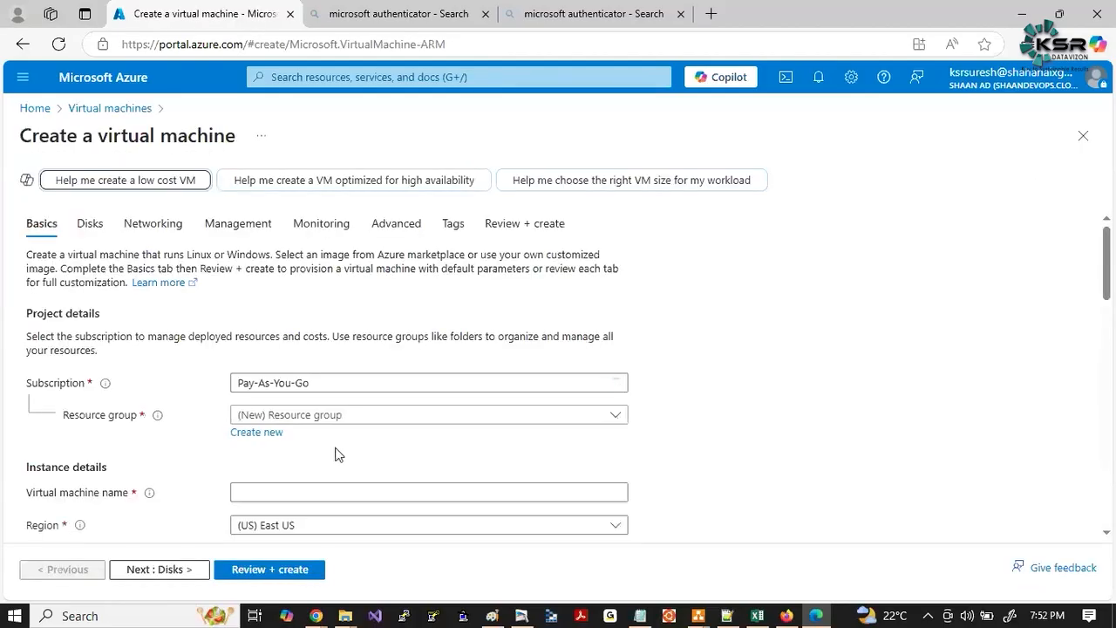
pyautogui.click(247, 435)
# Step: Enter resource group name KSR-SURESH-RG1, which is refused for lacking Pay-As-You-Go permissions
pyautogui.write('KSR-')
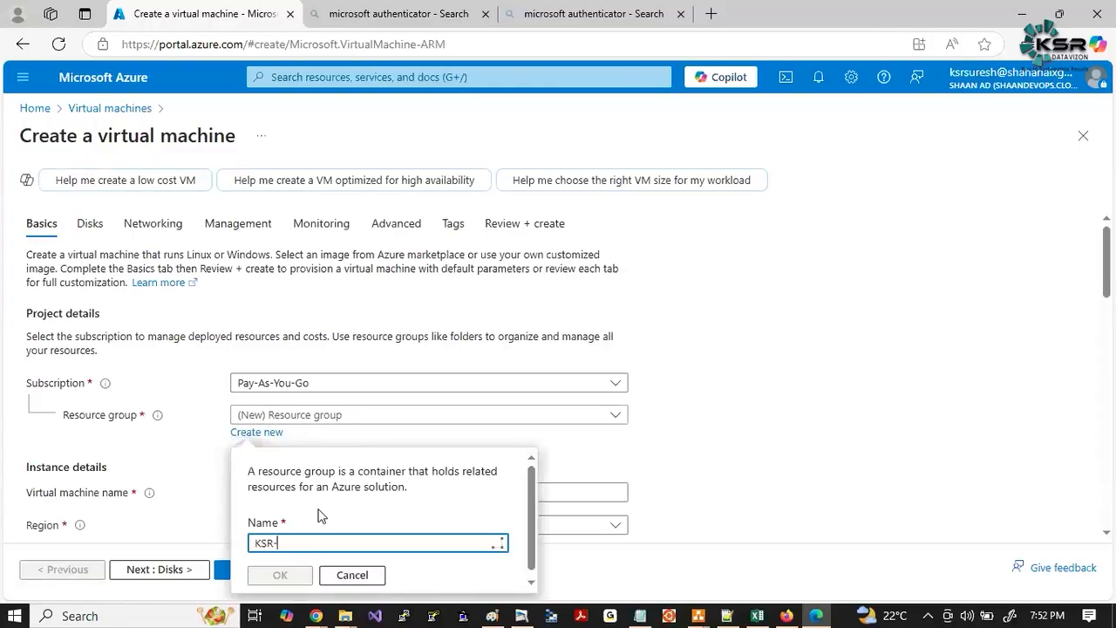
pyautogui.write('SURESH-RG1')
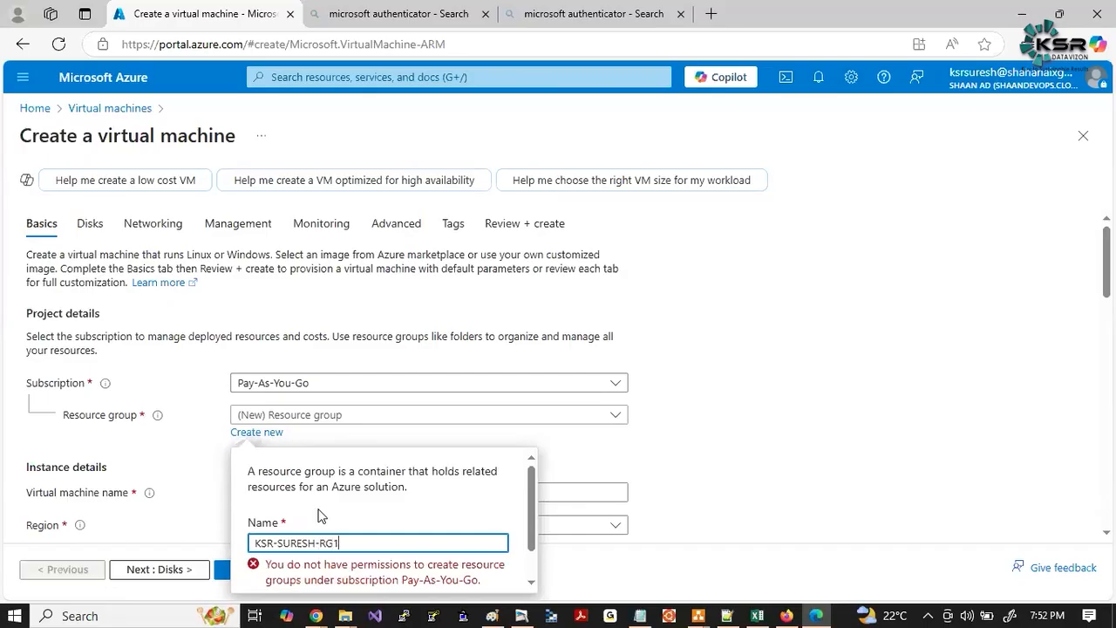
pyautogui.scroll(-1, 319, 514)
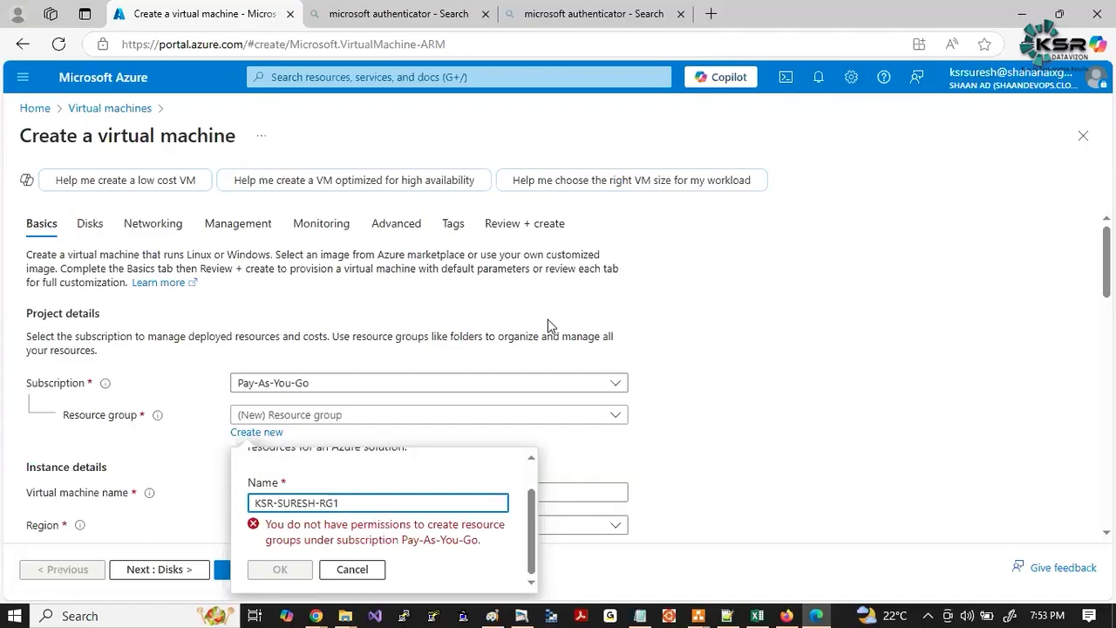
pyautogui.click(627, 348)
pyautogui.moveTo(615, 340); pyautogui.dragTo(37, 337)
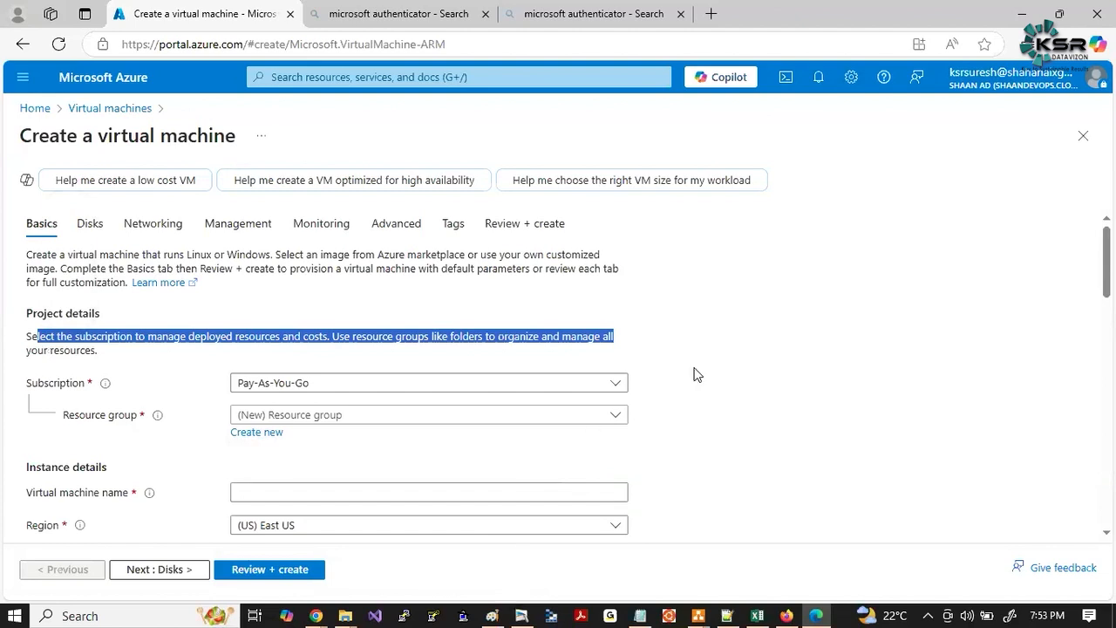
pyautogui.press('alt')
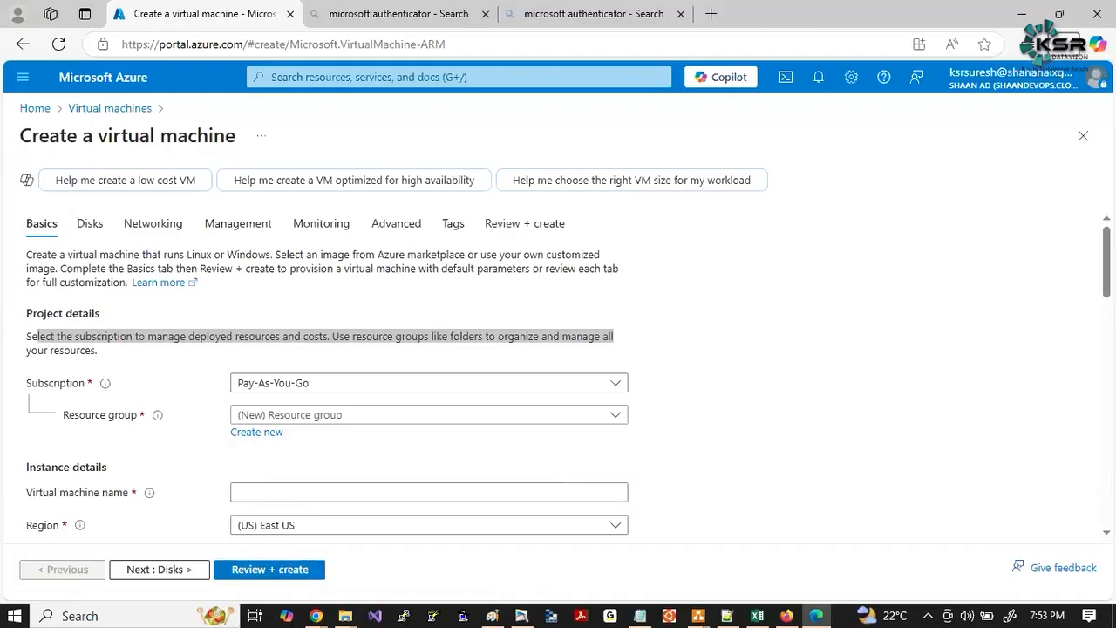
# Step: In the admin window, highlight the Microsoft.Resources/resourceGroups type in KSR-BATCH1-RG1's JSON view
pyautogui.click(316, 615)
pyautogui.click(304, 565)
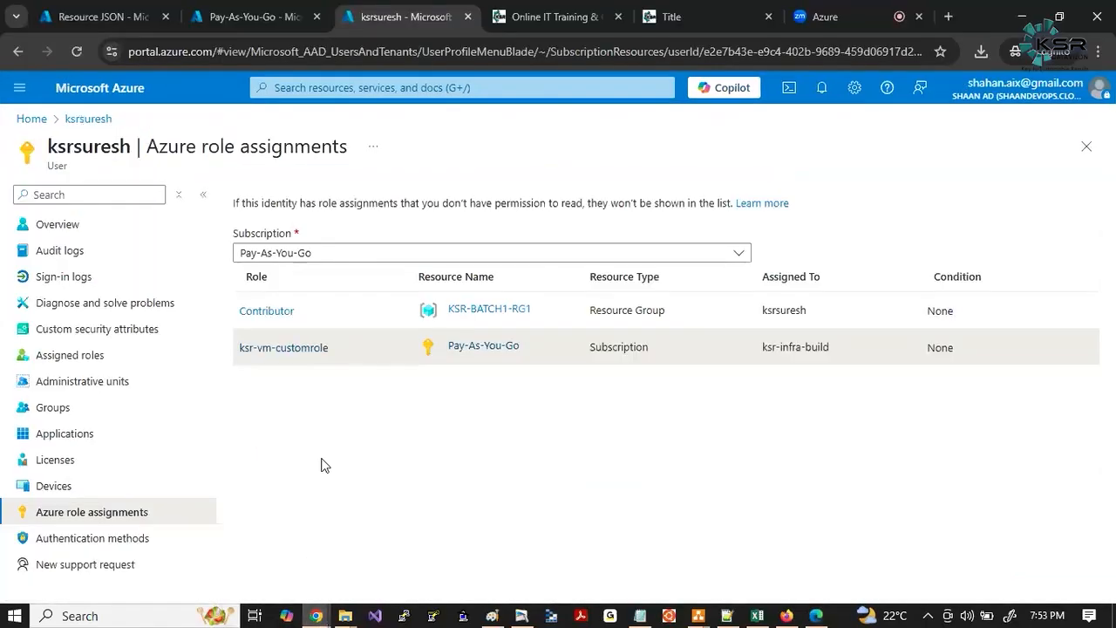
pyautogui.click(471, 310)
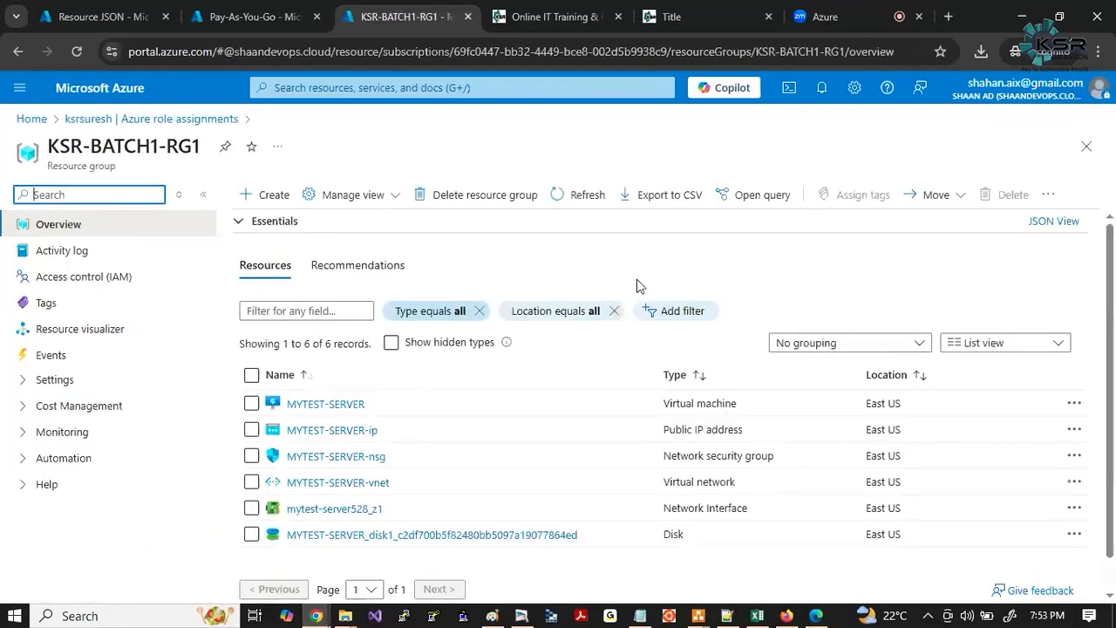
pyautogui.click(1053, 221)
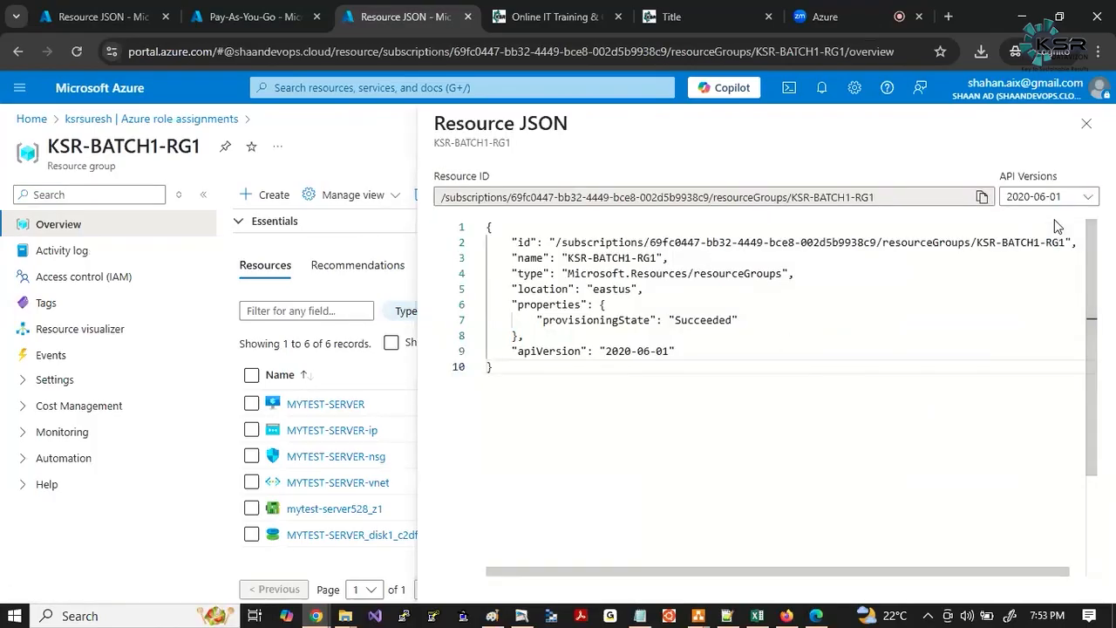
pyautogui.click(566, 273)
pyautogui.moveTo(566, 273); pyautogui.dragTo(783, 273)
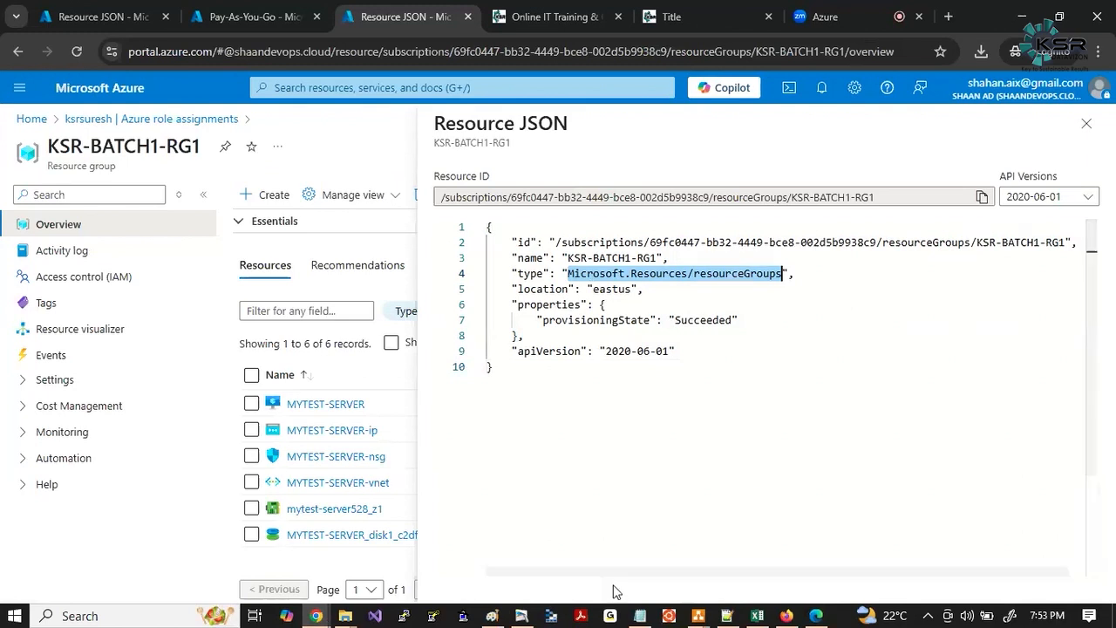
# Step: Switch to the MYTEST-SERVER JSON tab and open Microsoft Entra ID via portal search
pyautogui.click(93, 19)
pyautogui.click(315, 86)
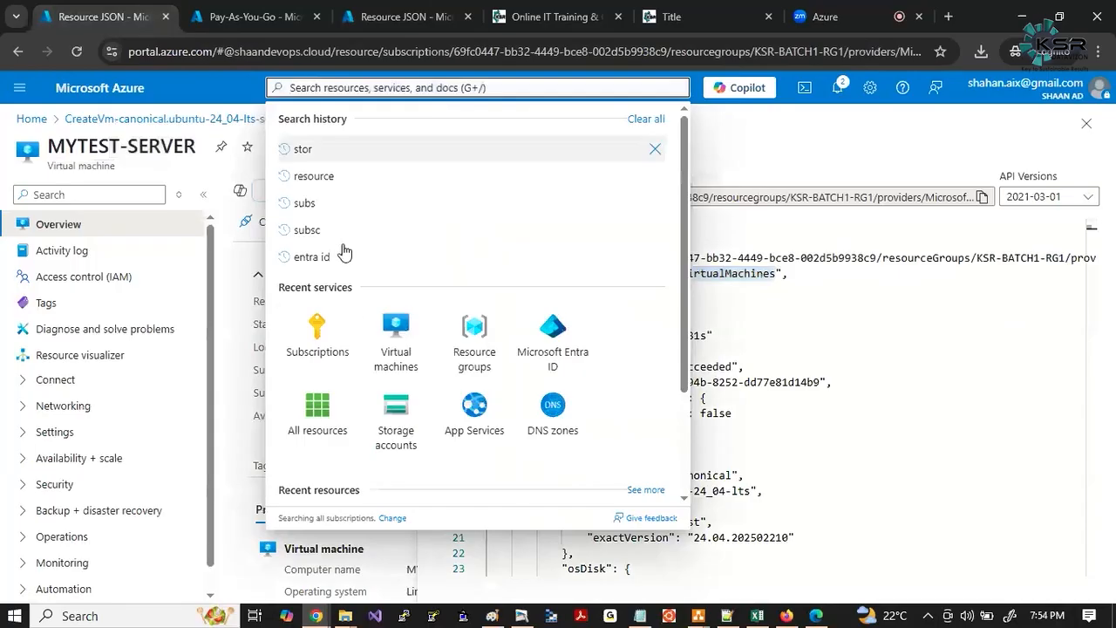
pyautogui.click(544, 340)
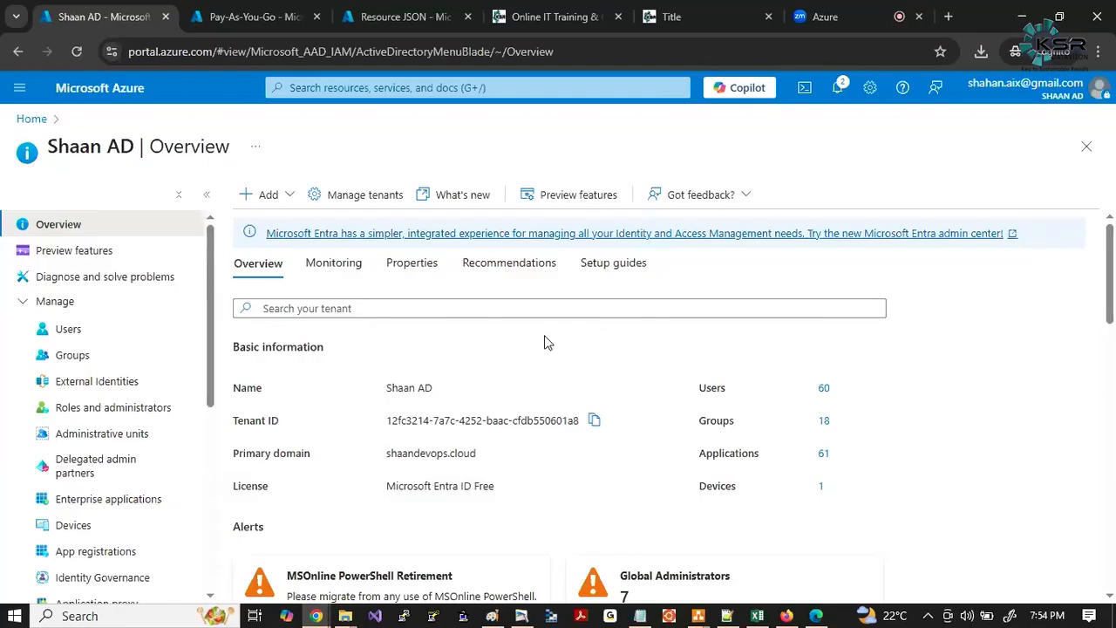
# Step: Go through Subscriptions to the Pay-As-You-Go subscription's Access control (IAM)
pyautogui.click(342, 87)
pyautogui.click(390, 337)
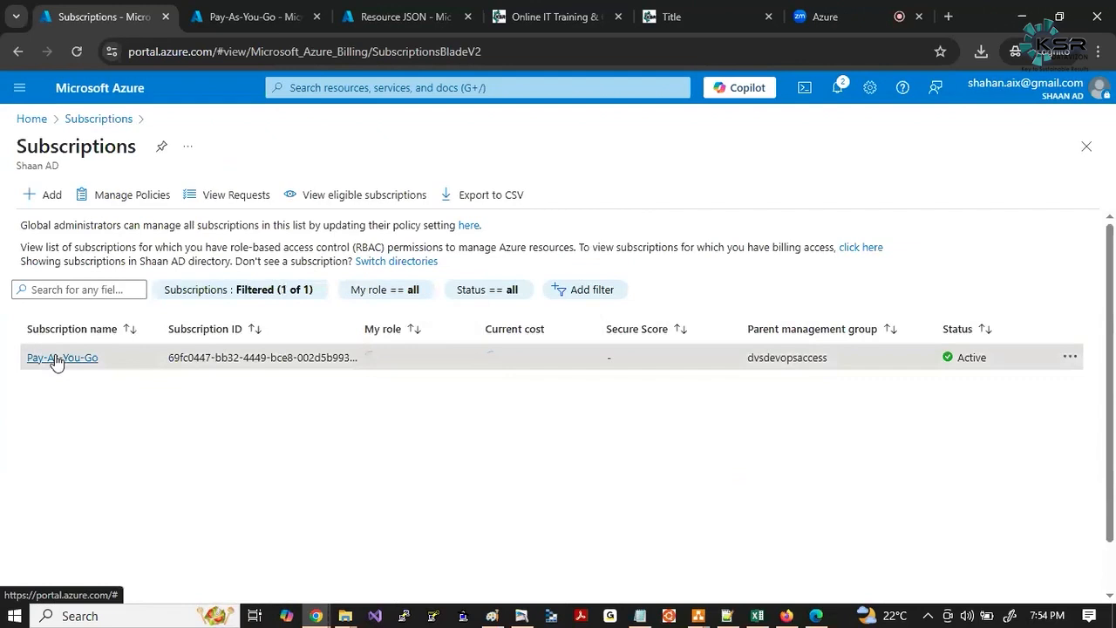
pyautogui.click(56, 359)
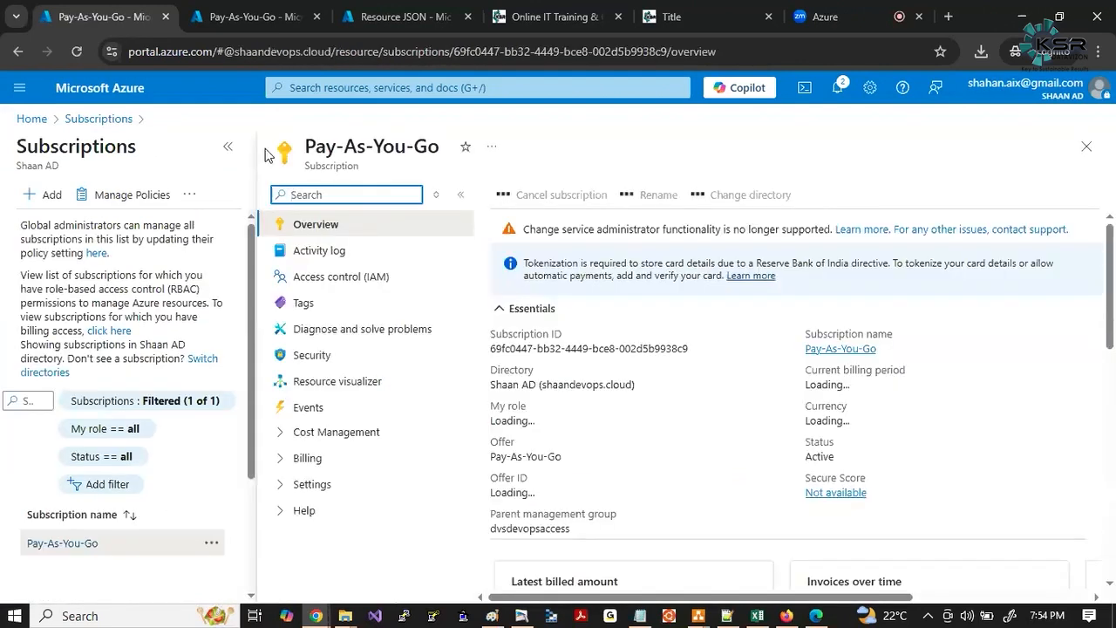
pyautogui.click(226, 148)
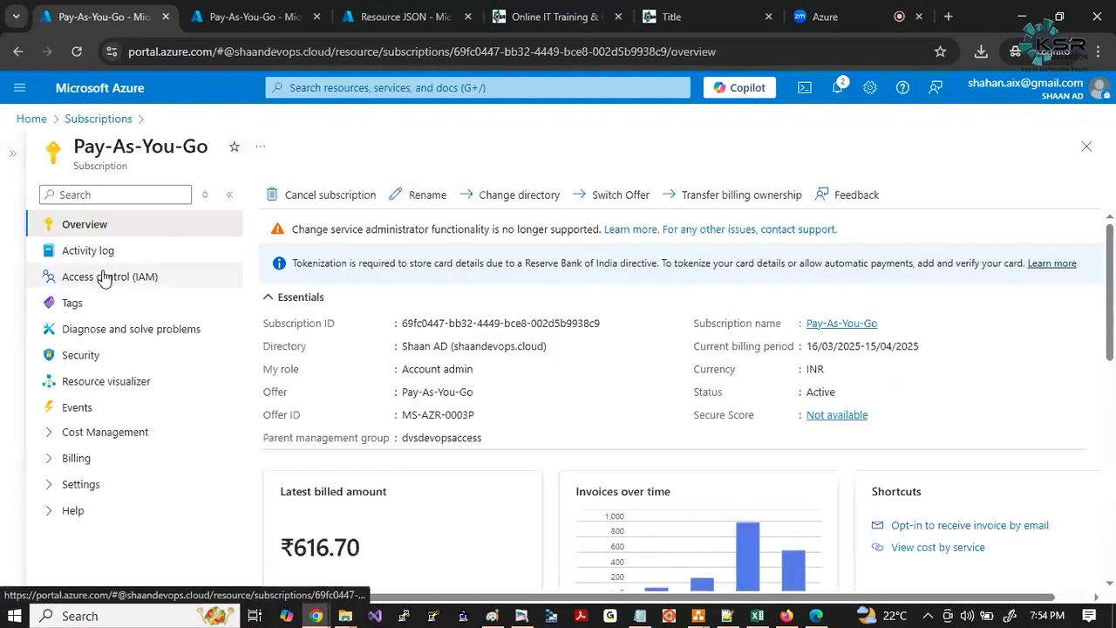
pyautogui.click(103, 277)
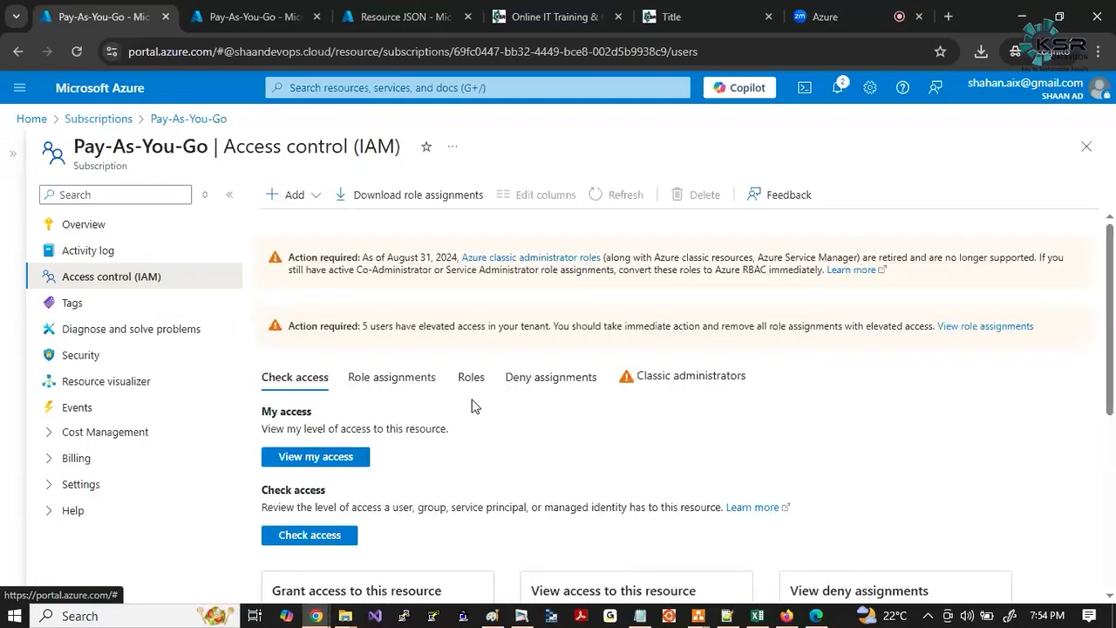
# Step: Show the Roles list and open the Type : All filter dropdown
pyautogui.click(471, 379)
pyautogui.scroll(-2, 436, 479)
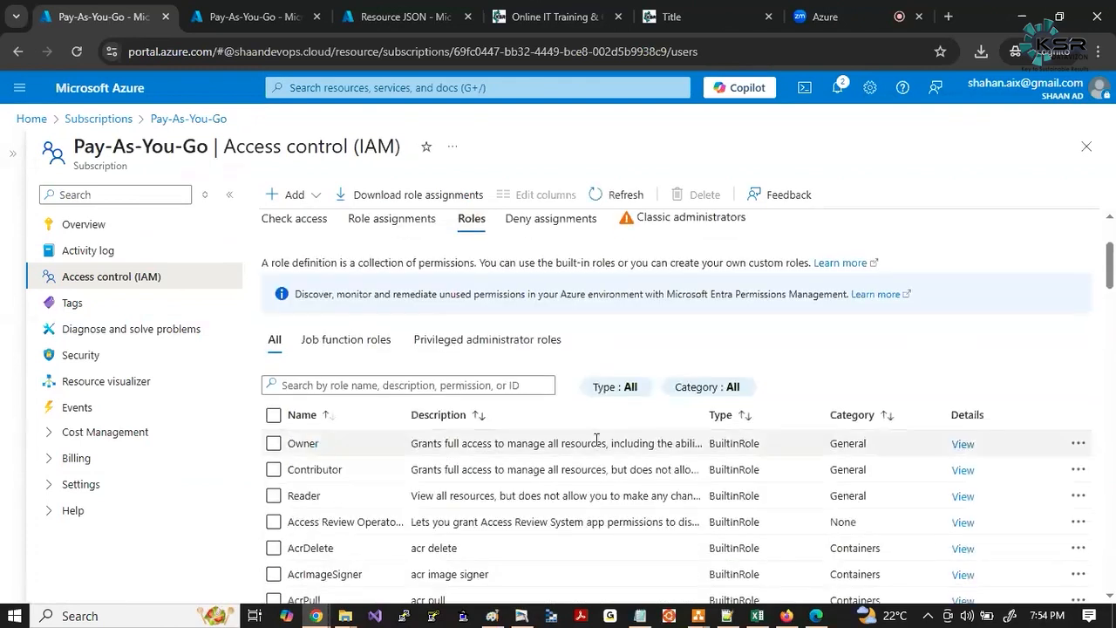
pyautogui.click(620, 387)
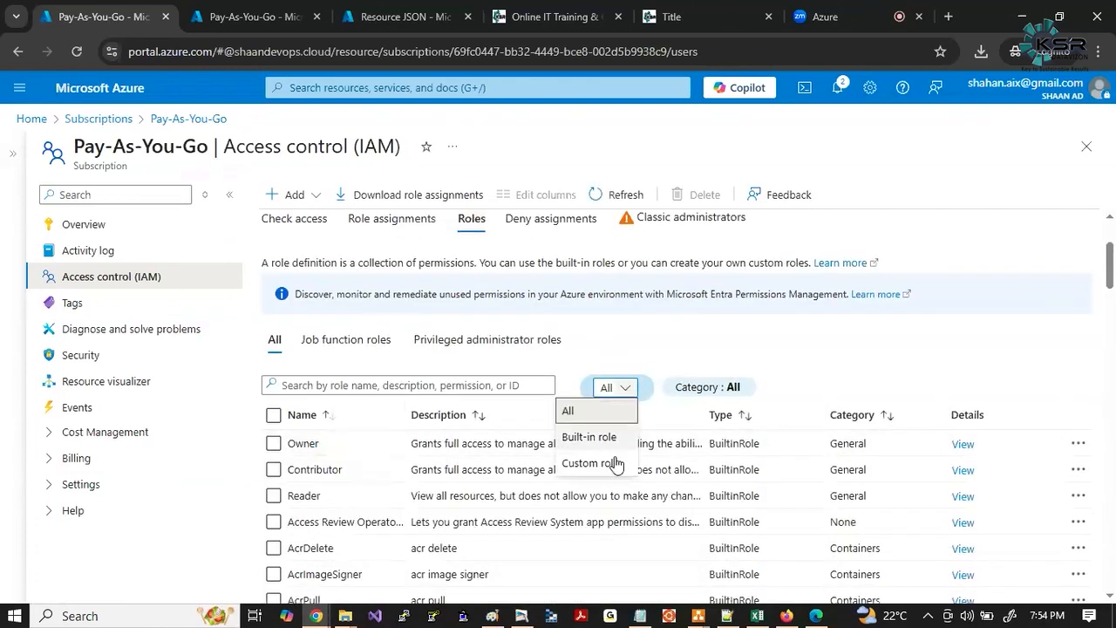
# Step: Filter the roles list to custom roles matching 'ksr'
pyautogui.click(593, 463)
pyautogui.click(349, 389)
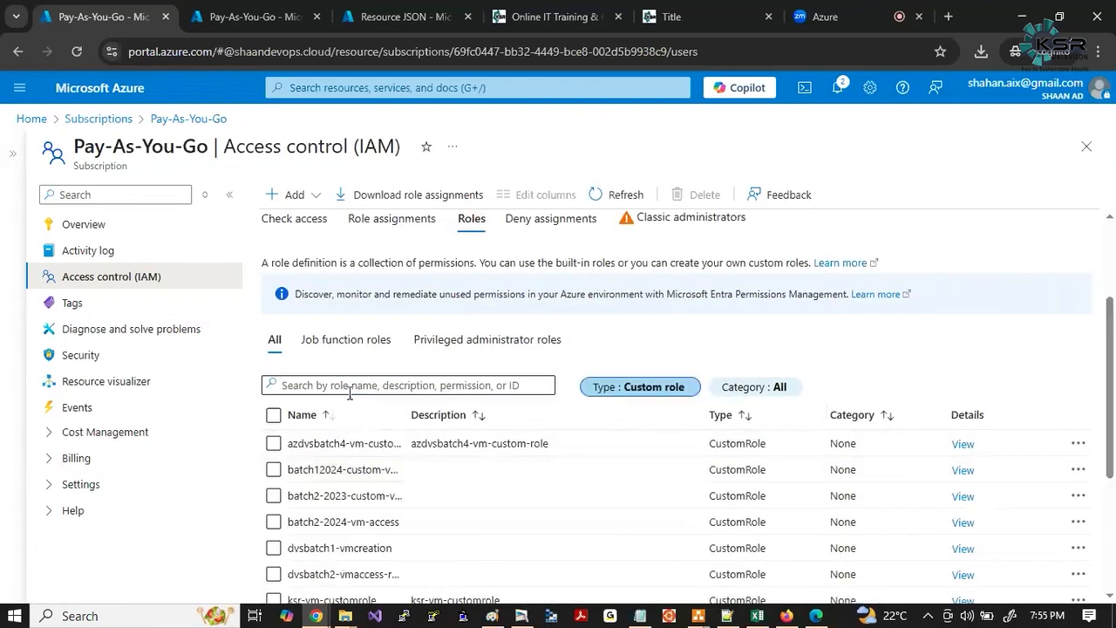
pyautogui.click(326, 384)
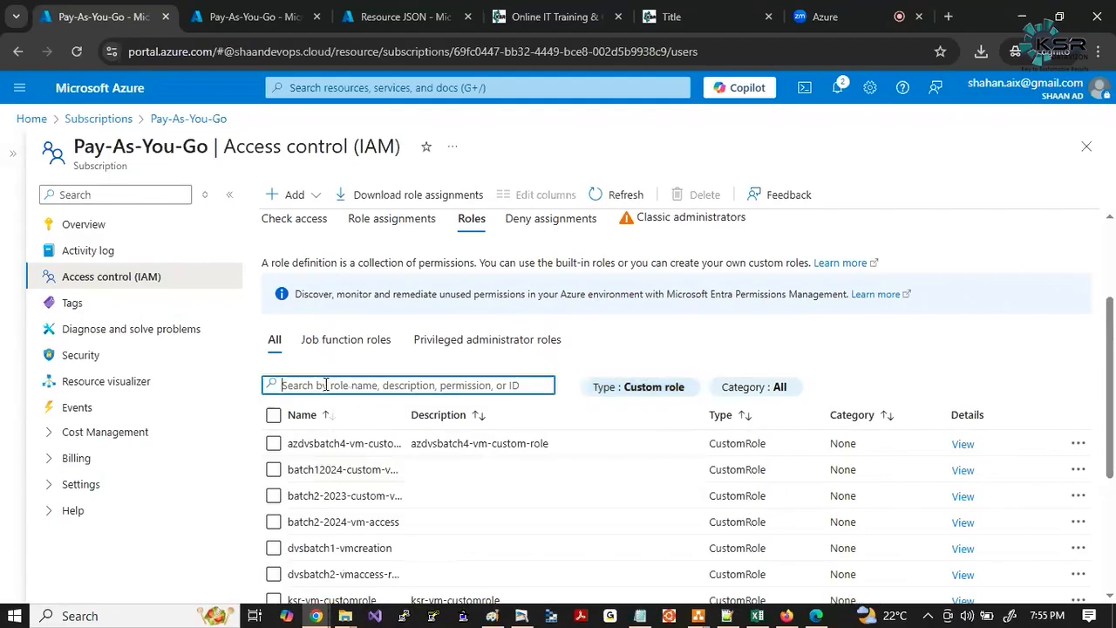
pyautogui.write('ksr')
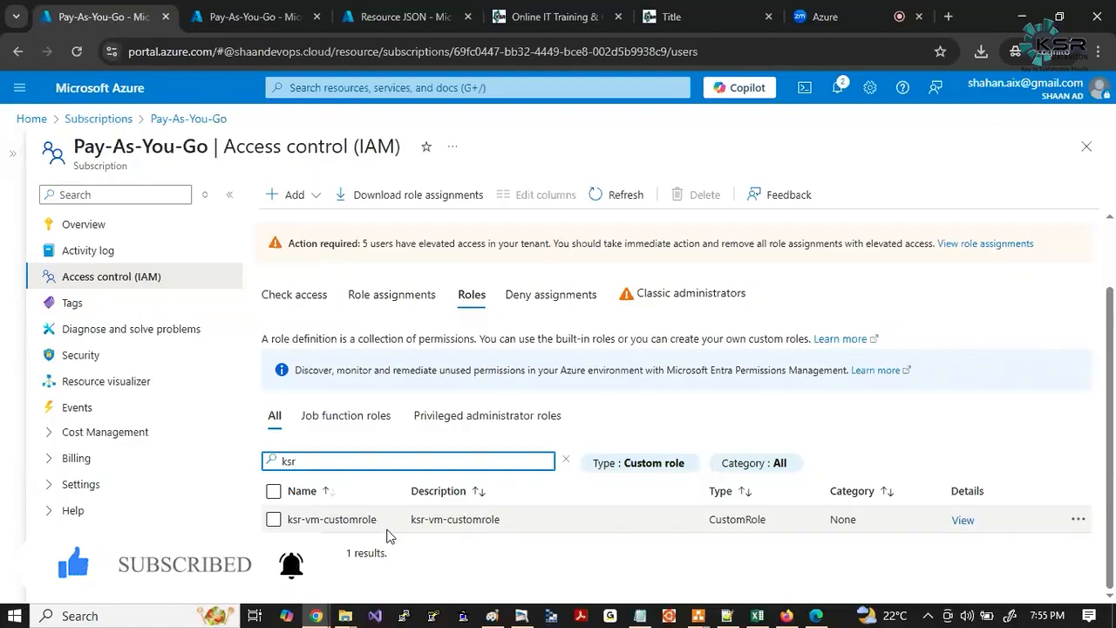
# Step: Screenshot the roles table and mark it with a red rectangle
pyautogui.press('Print')
pyautogui.moveTo(226, 433); pyautogui.dragTo(1107, 582)
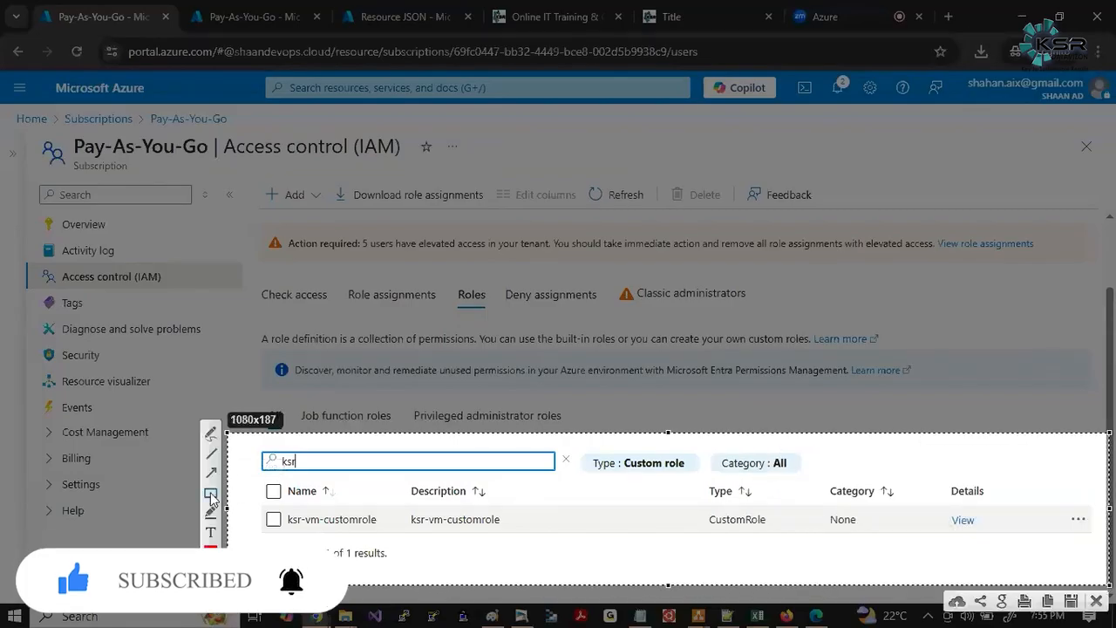
pyautogui.moveTo(1060, 504)
pyautogui.mouseDown()
pyautogui.moveTo(1100, 558)
pyautogui.moveTo(1109, 549)
pyautogui.mouseUp()
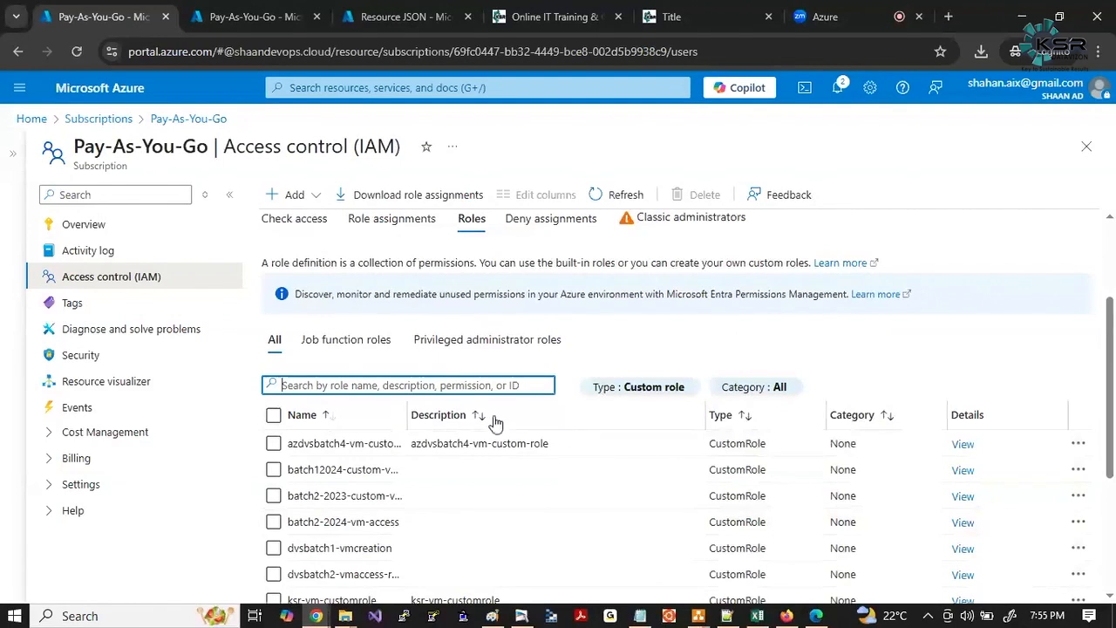
# Step: Select ksr-vm-customrole and choose Edit from its '...' menu
pyautogui.write('ksr')
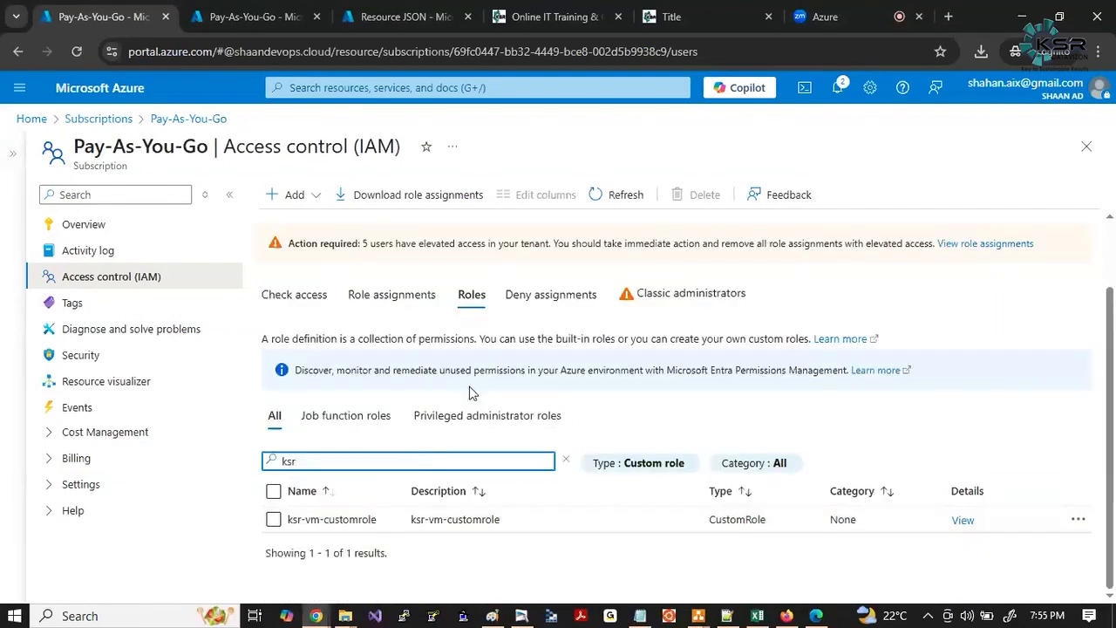
pyautogui.click(274, 520)
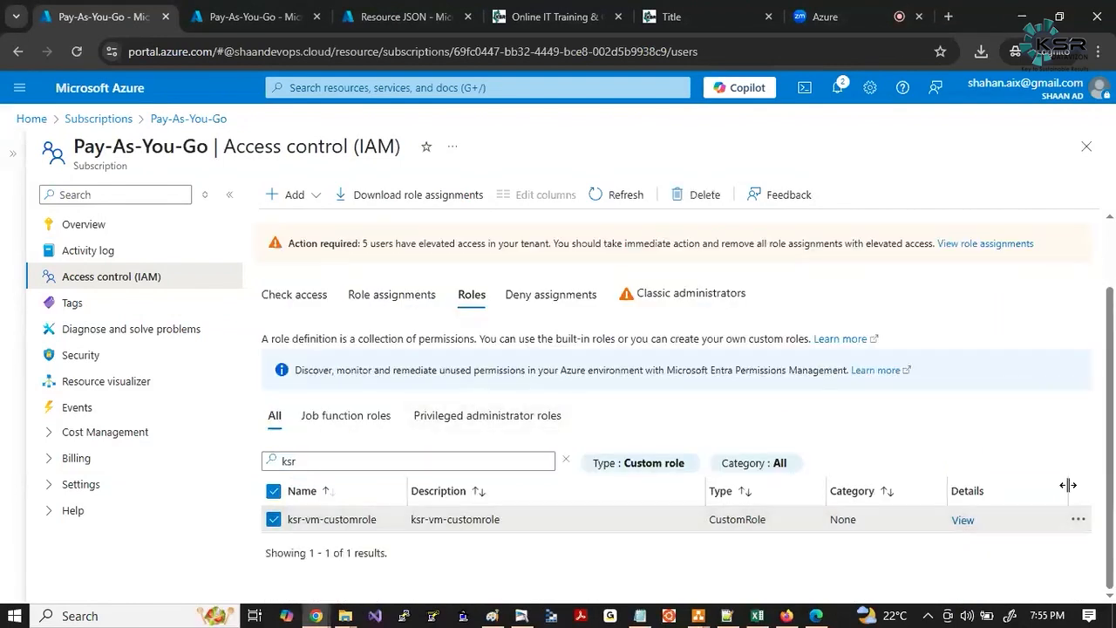
pyautogui.click(1078, 520)
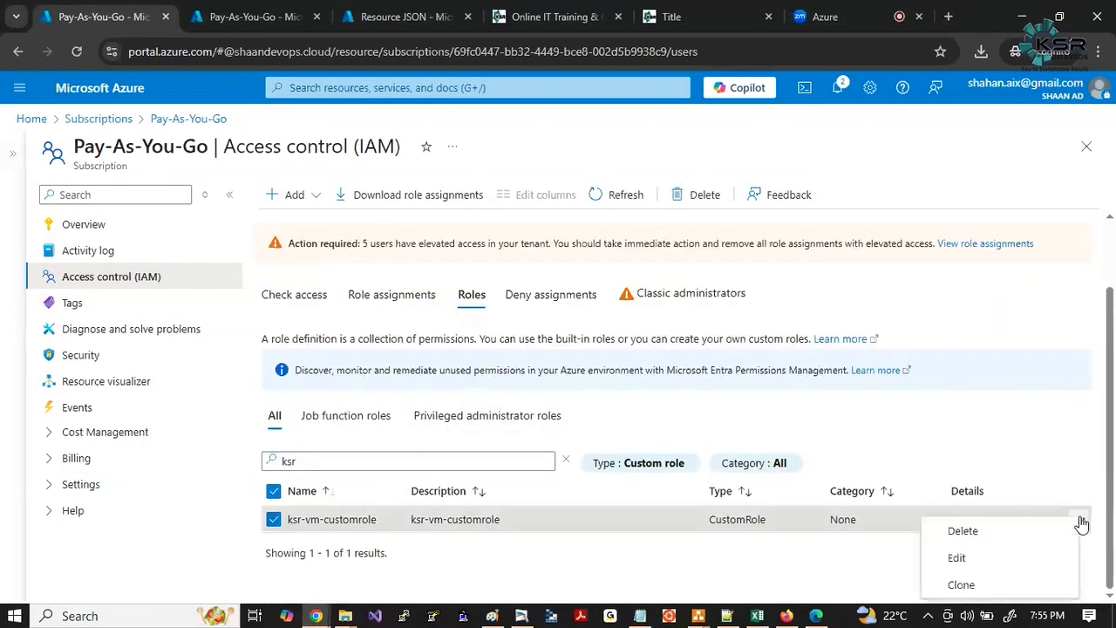
pyautogui.click(951, 559)
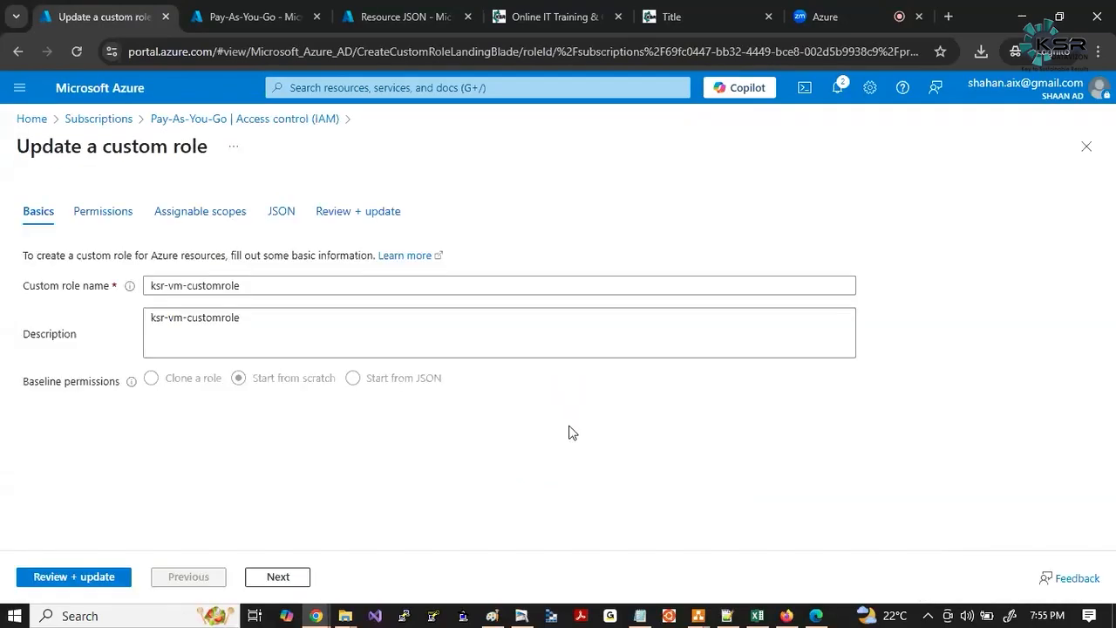
# Step: Start adding permissions from the role's Permissions tab, and ready a fresh line in the Notepad notes
pyautogui.click(120, 217)
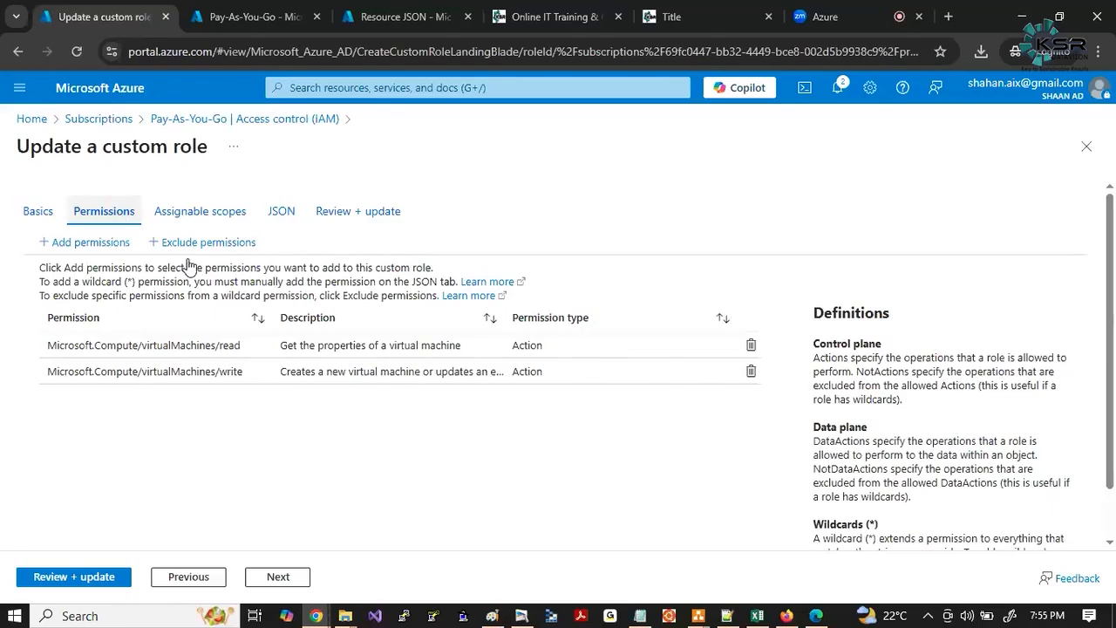
pyautogui.click(91, 242)
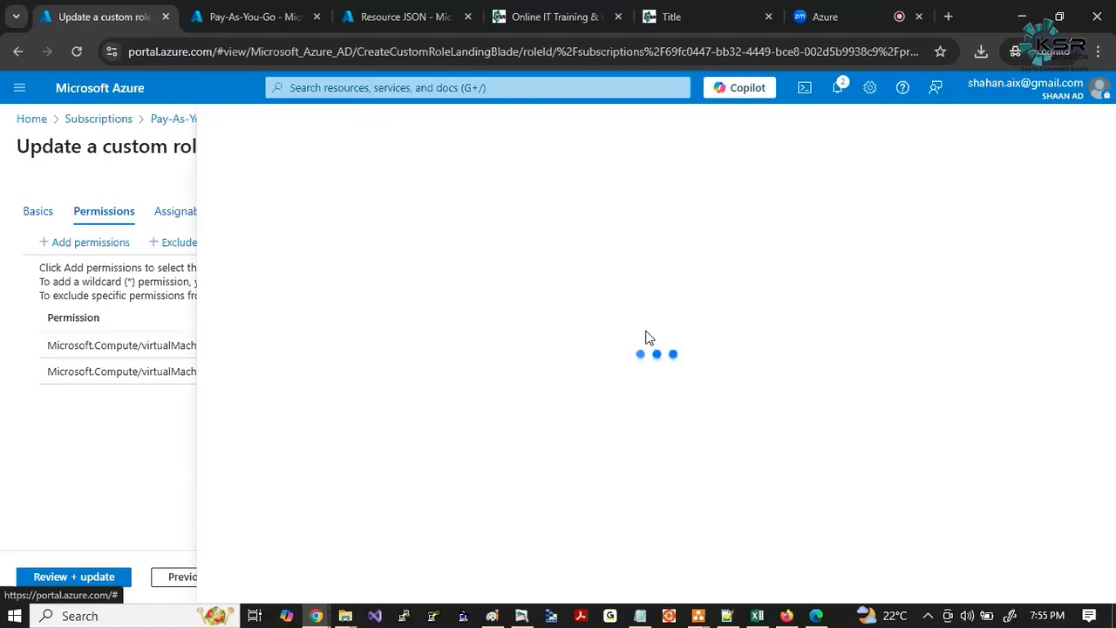
pyautogui.hotkey('alt', 'Tab')
pyautogui.hotkey('alt', 'Tab')
pyautogui.hotkey('alt', 'Tab')
pyautogui.hotkey('alt', 'Tab')
pyautogui.hotkey('alt', 'Tab')
pyautogui.hotkey('alt', 'Tab')
pyautogui.hotkey('alt', 'Tab')
pyautogui.hotkey('alt', 'shift', 'Tab')
pyautogui.press('Down')
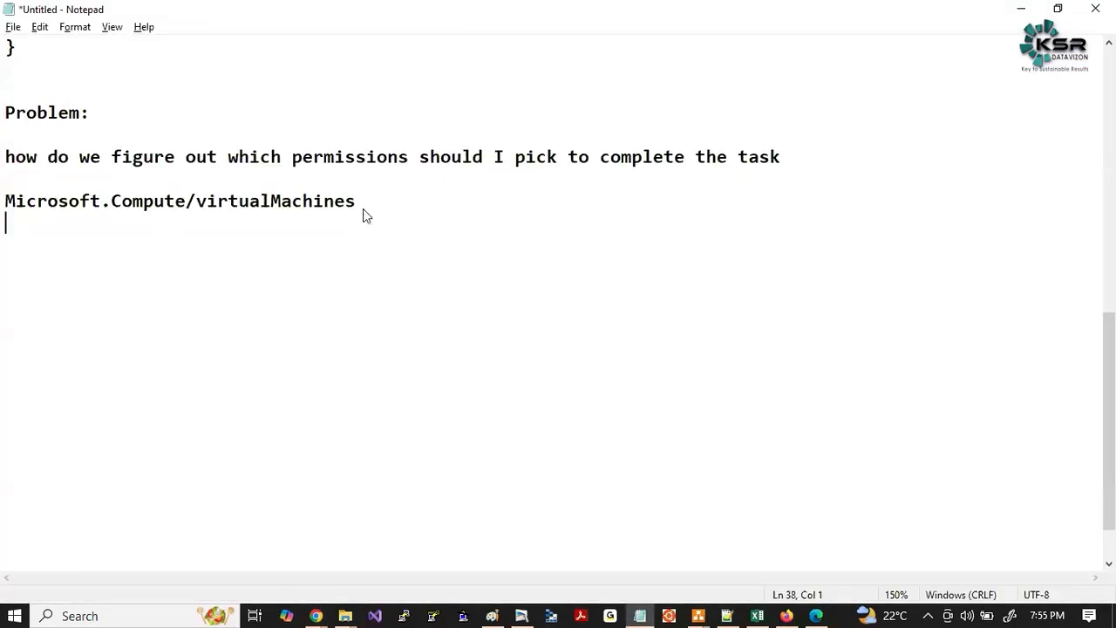
# Step: Paste Microsoft.Resources/resourceGroups from the resource group's JSON into the notes
pyautogui.hotkey('alt', 'Tab')
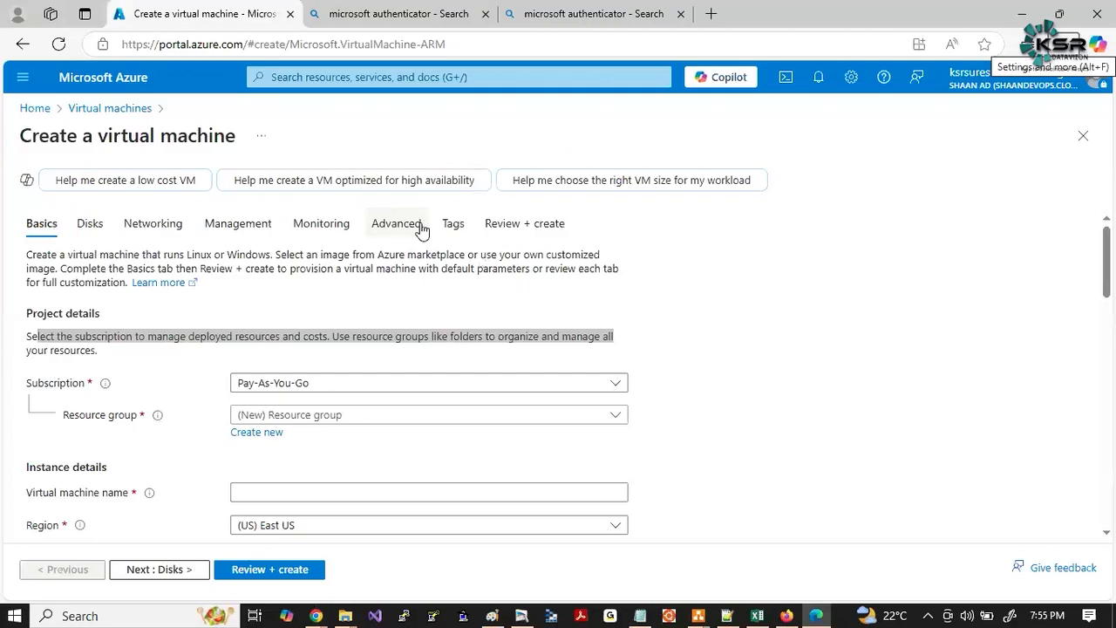
pyautogui.hotkey('alt', 'Tab')
pyautogui.hotkey('alt', 'Tab')
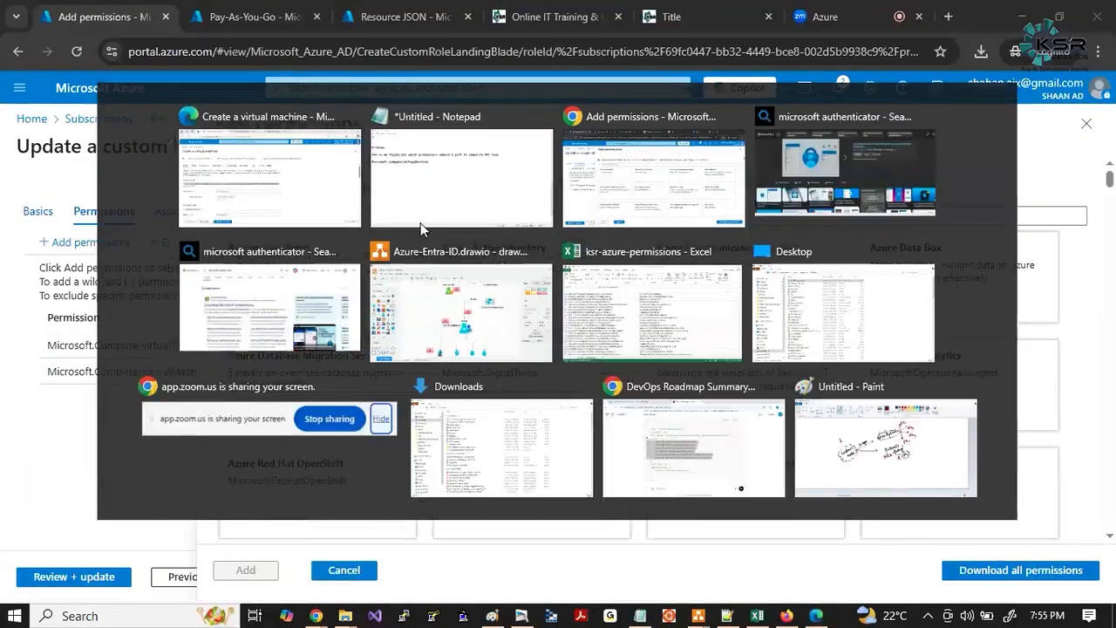
pyautogui.click(400, 20)
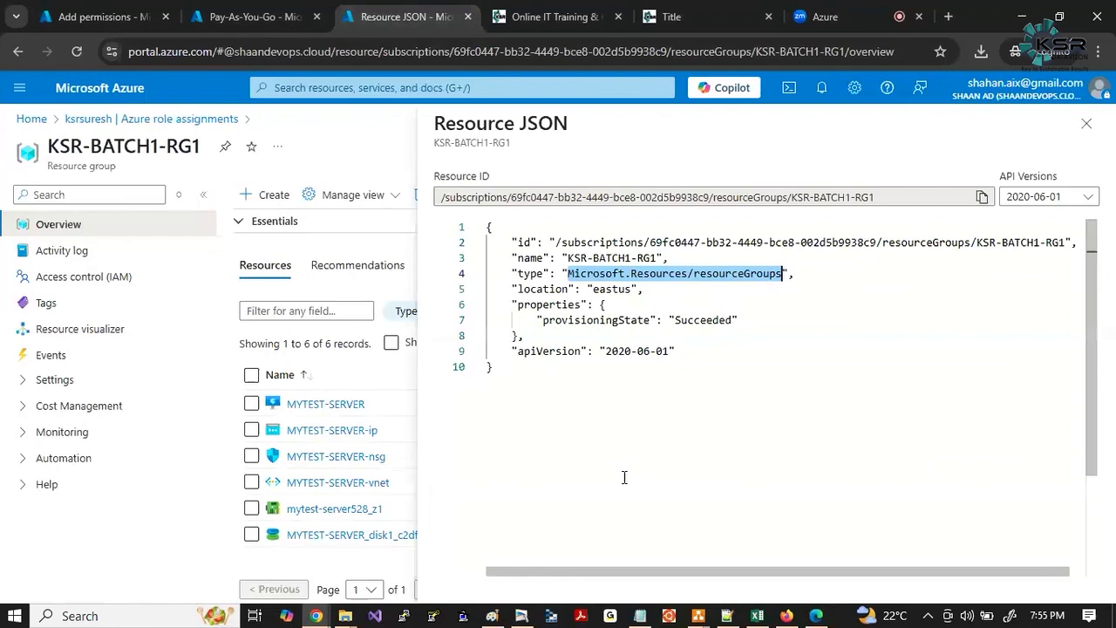
pyautogui.click(640, 615)
pyautogui.write('Microsoft.Resources/resourceGroups')
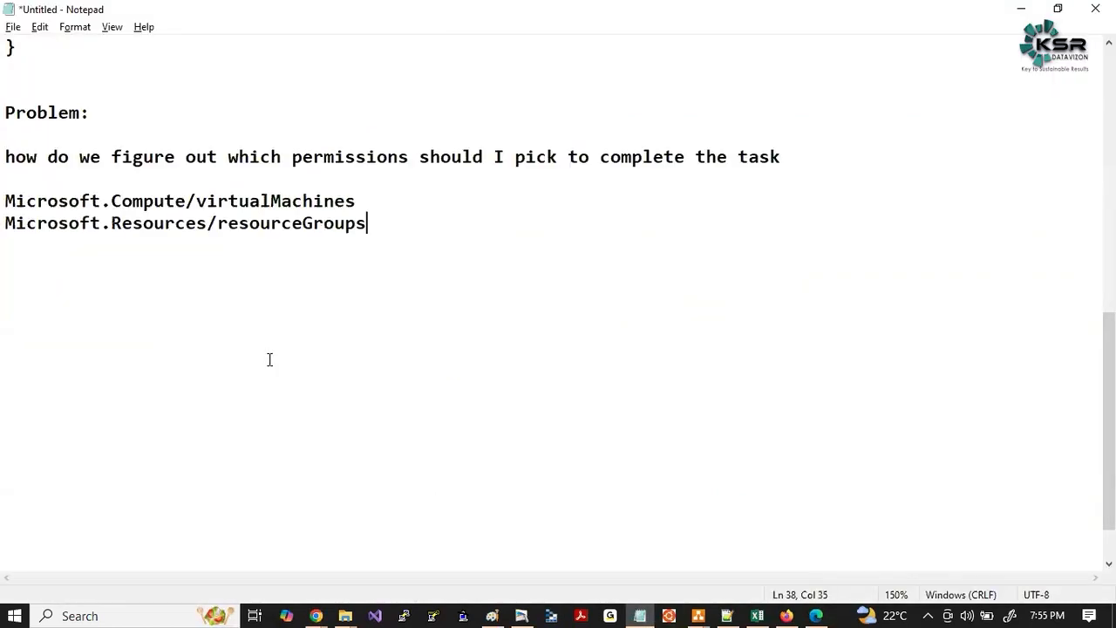
pyautogui.hotkey('alt', 'Tab')
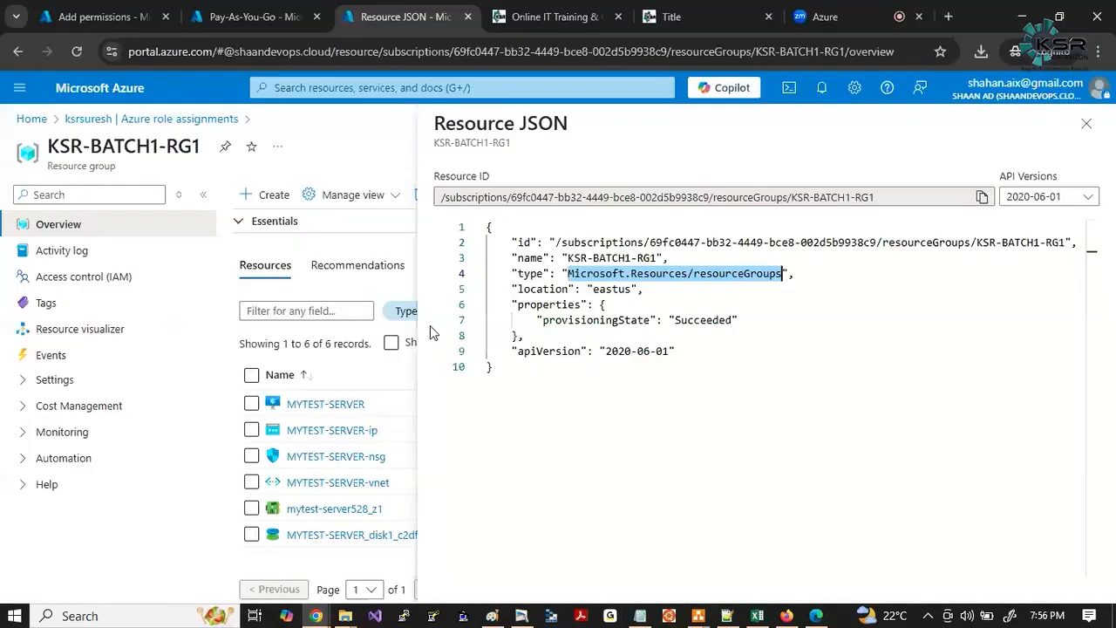
# Step: Search permissions for Microsoft.Resources and find its resourcegroup section
pyautogui.click(111, 21)
pyautogui.click(261, 214)
pyautogui.write('Microsoft.Resources/resourceGroups')
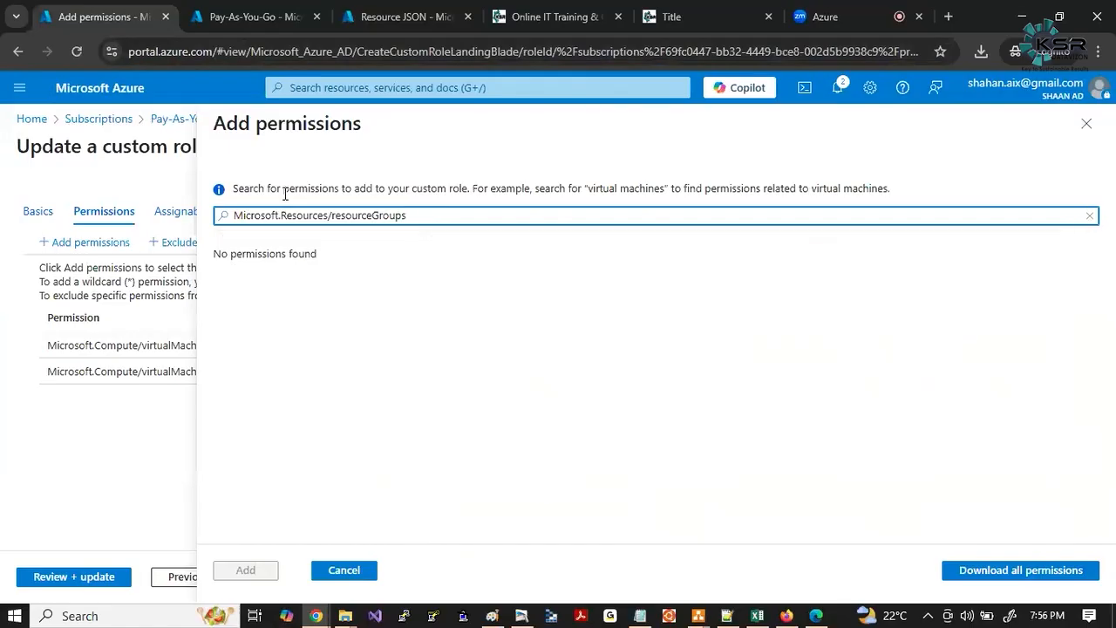
pyautogui.moveTo(328, 216); pyautogui.dragTo(556, 244)
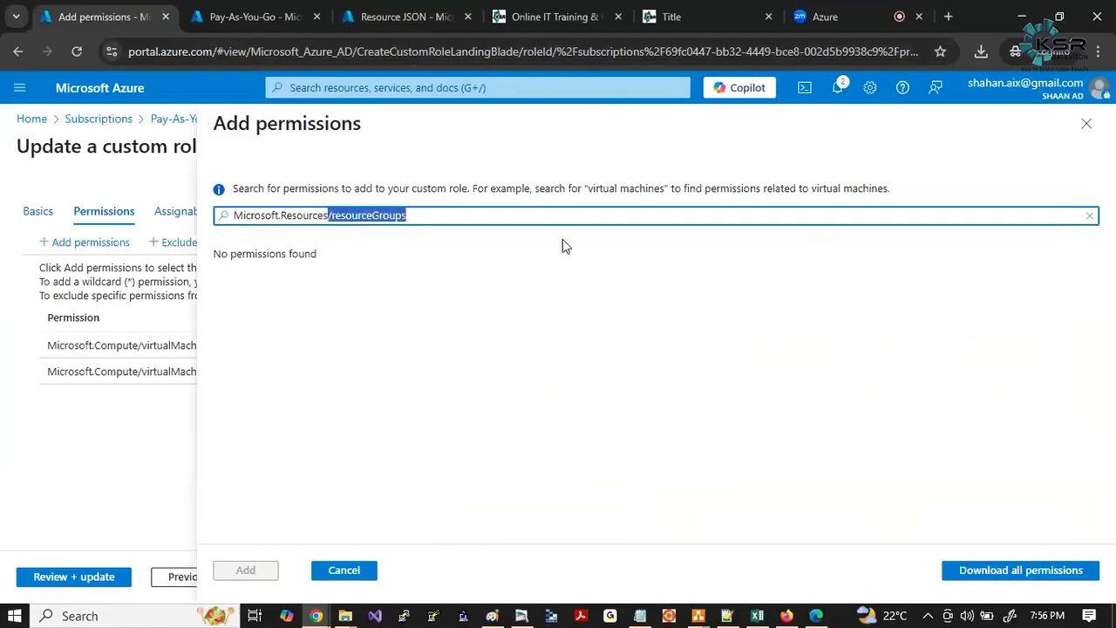
pyautogui.press('BackSpace')
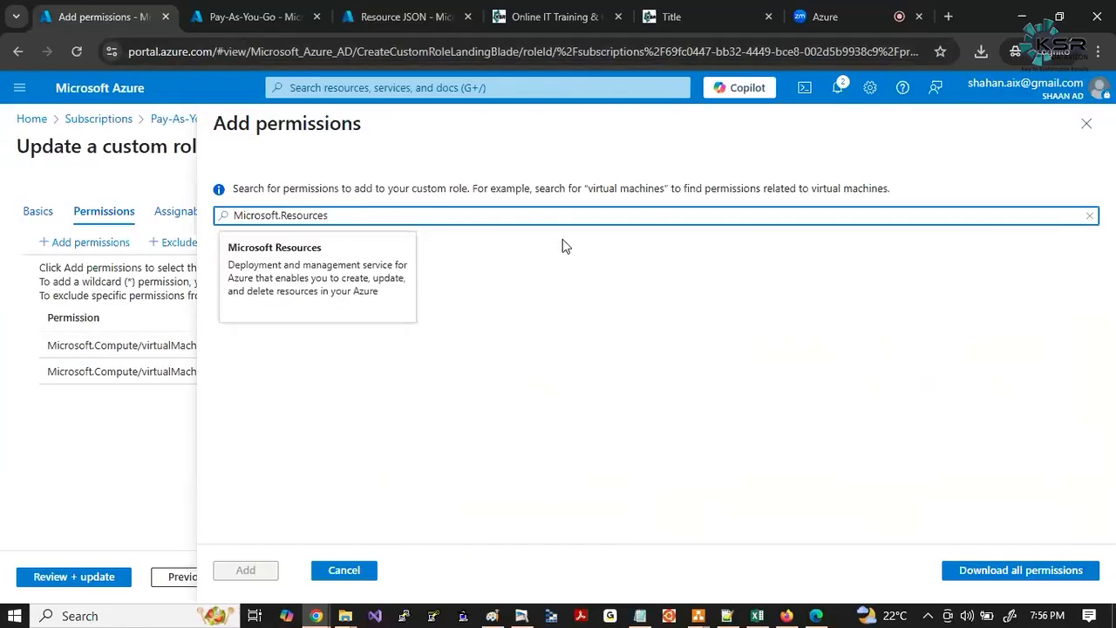
pyautogui.click(344, 272)
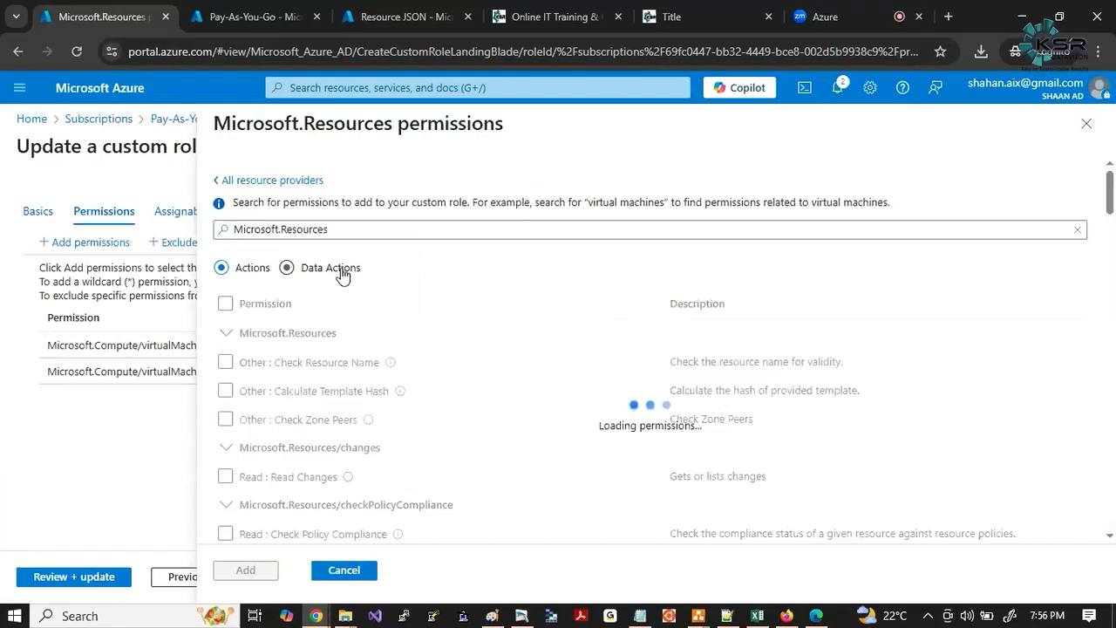
pyautogui.scroll(-1, 354, 340)
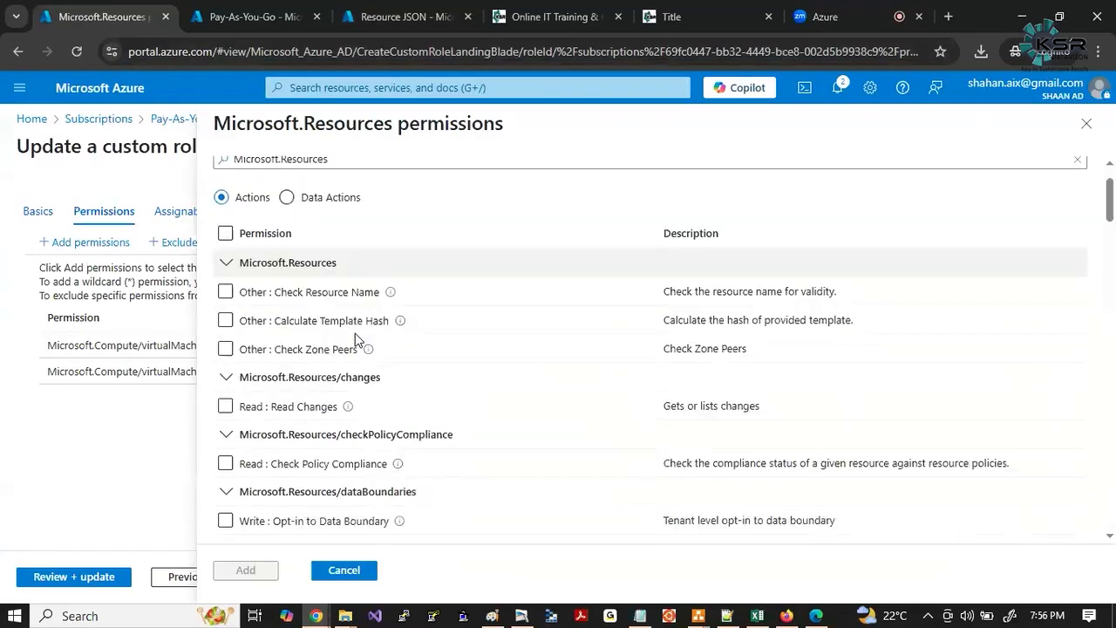
pyautogui.scroll(-2, 354, 340)
pyautogui.hotkey('ctrl', 'f')
pyautogui.write('resourcegroup')
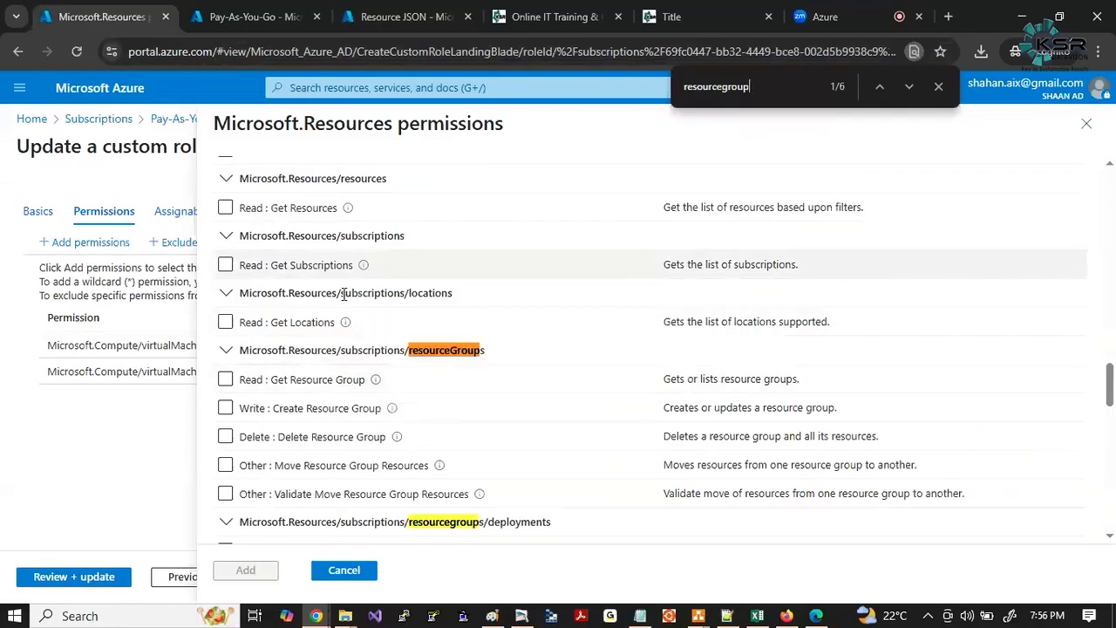
# Step: Add Read and Write permissions for /subscriptions/resourceGroups, then continue to assignable scopes
pyautogui.moveTo(338, 349); pyautogui.dragTo(509, 350)
pyautogui.hotkey('ctrl', 'c')
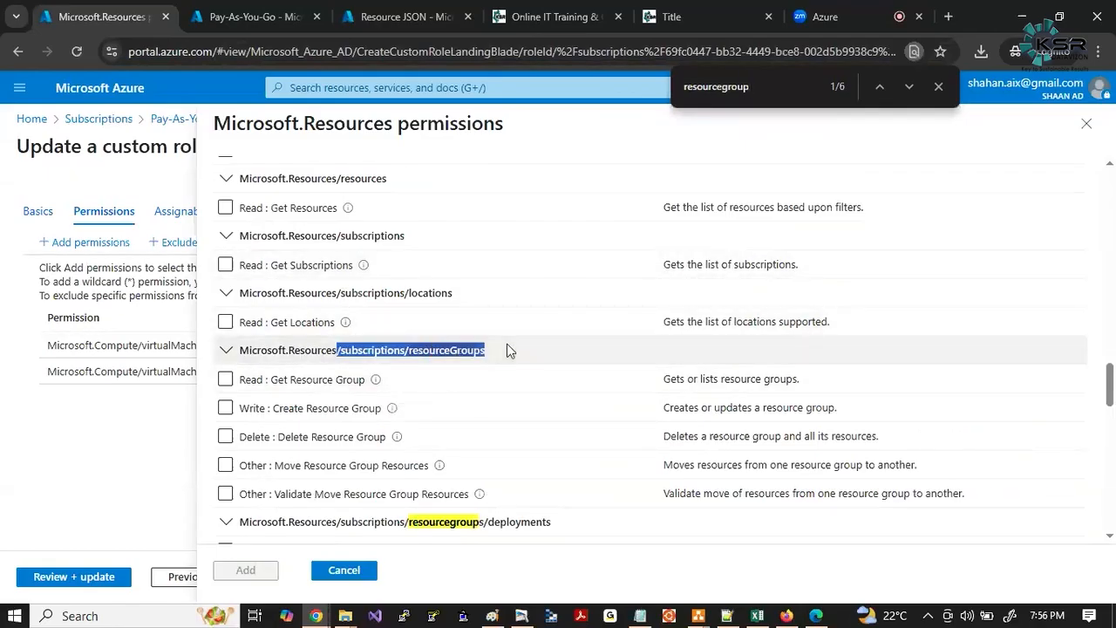
pyautogui.scroll(20, 506, 343)
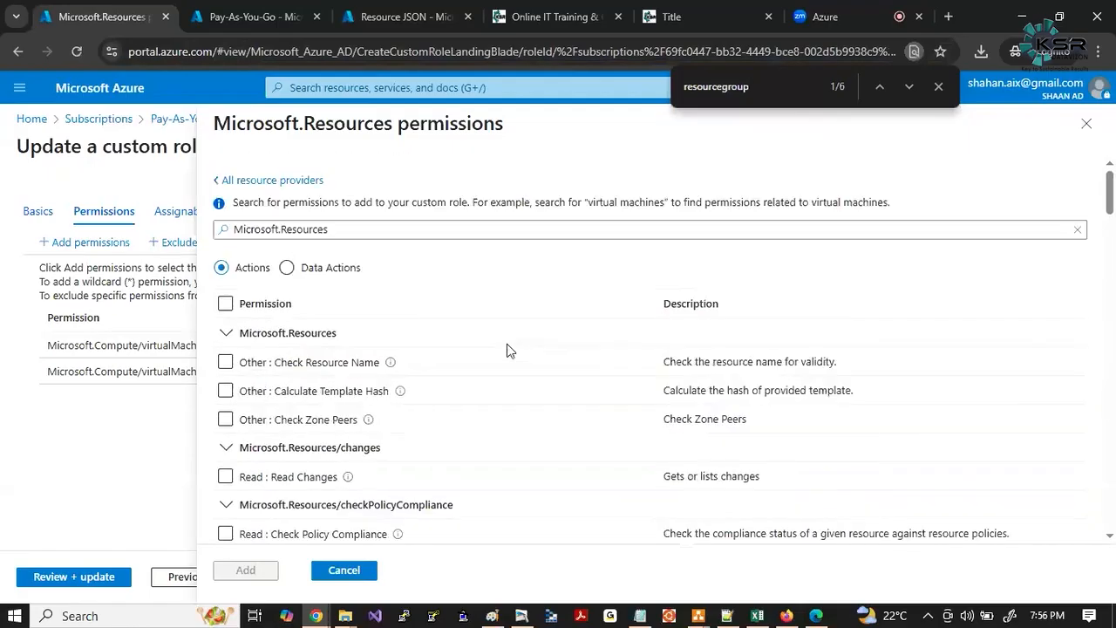
pyautogui.click(340, 229)
pyautogui.hotkey('ctrl', 'v')
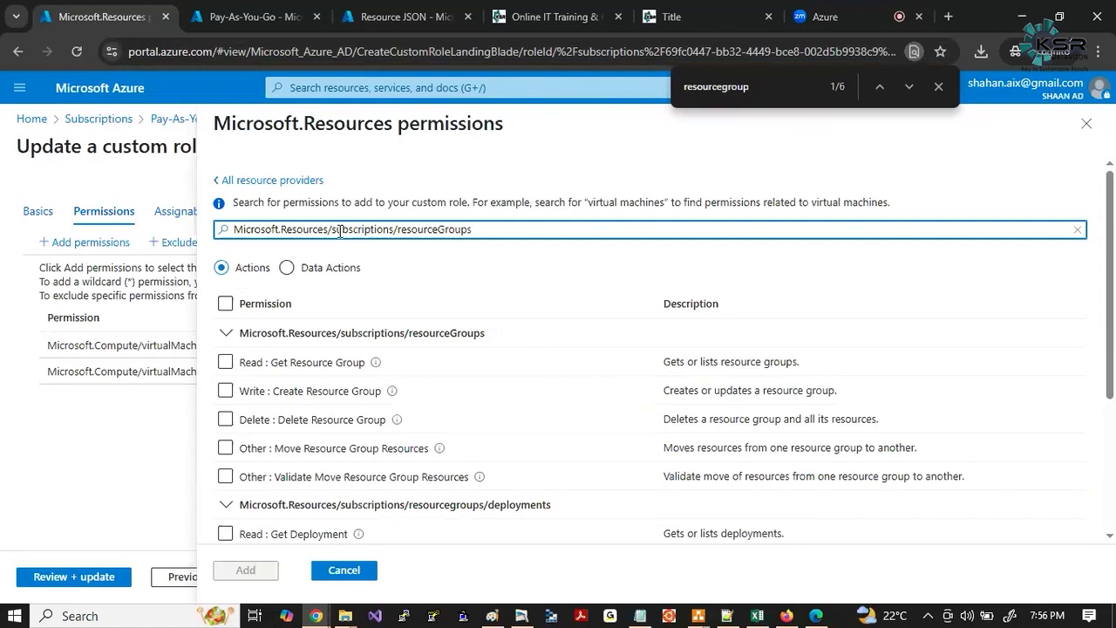
pyautogui.click(225, 361)
pyautogui.click(225, 391)
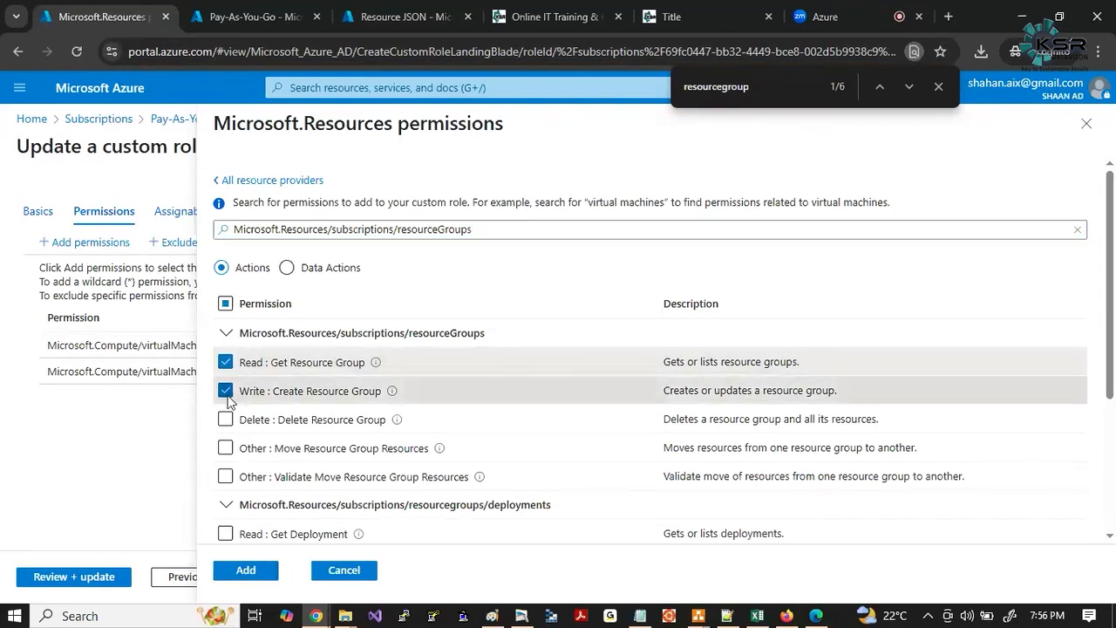
pyautogui.click(246, 570)
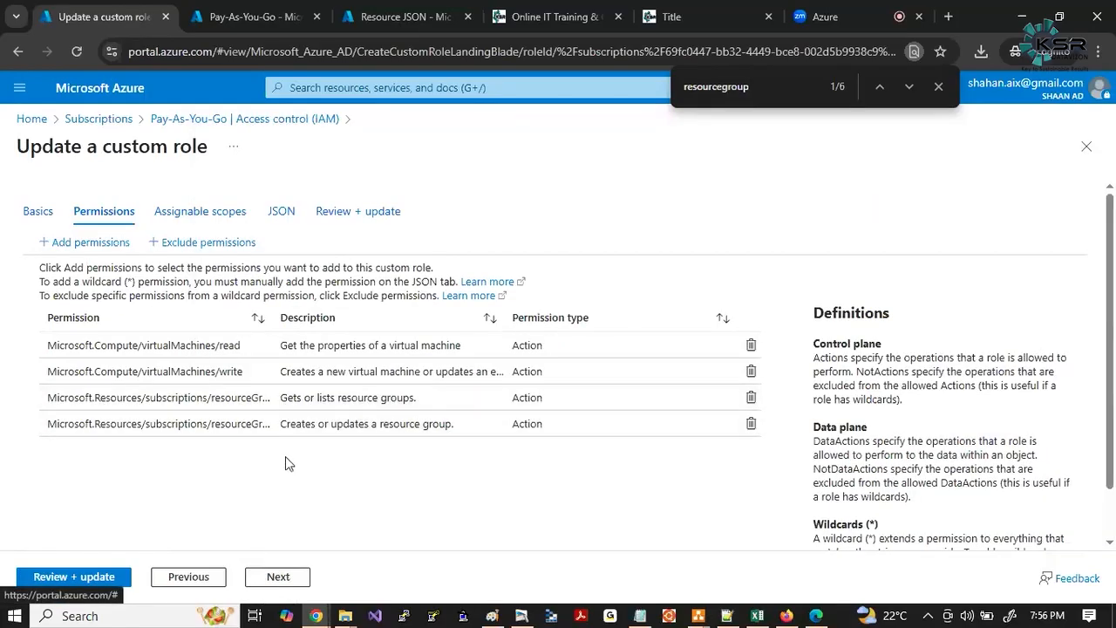
pyautogui.click(277, 577)
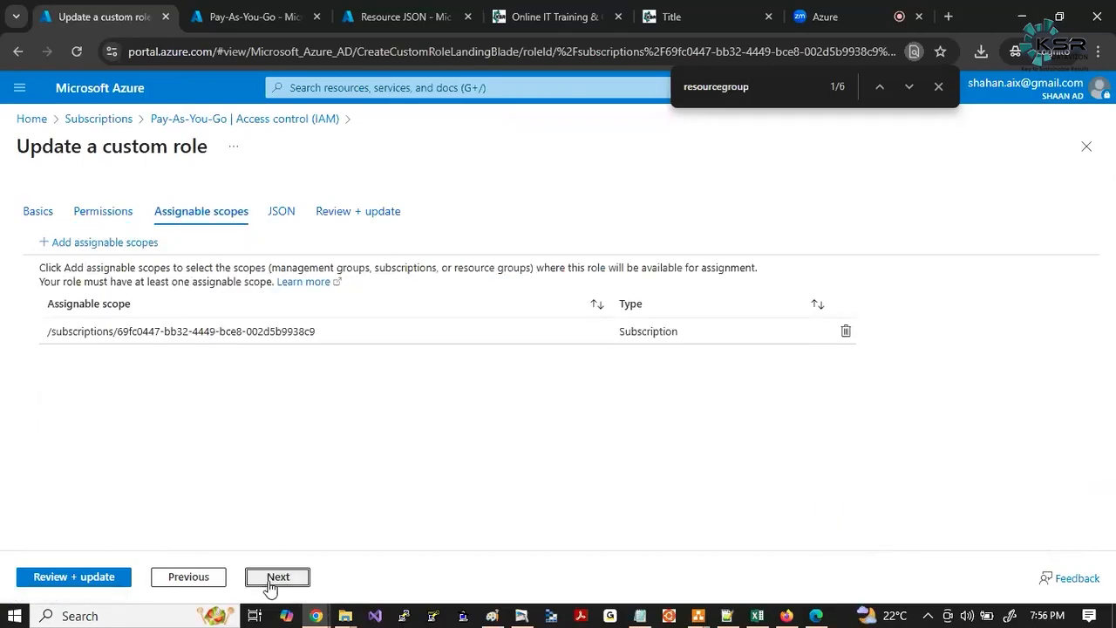
# Step: Step through JSON and Review + update, update ksr-vm-customrole, and dismiss the success message
pyautogui.click(271, 586)
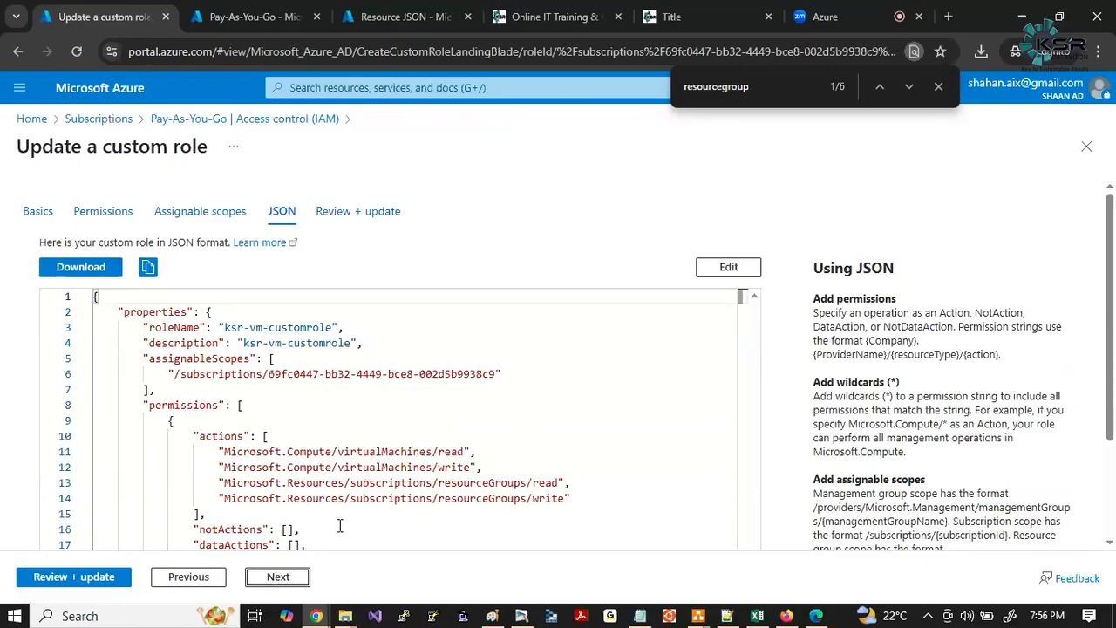
pyautogui.click(279, 577)
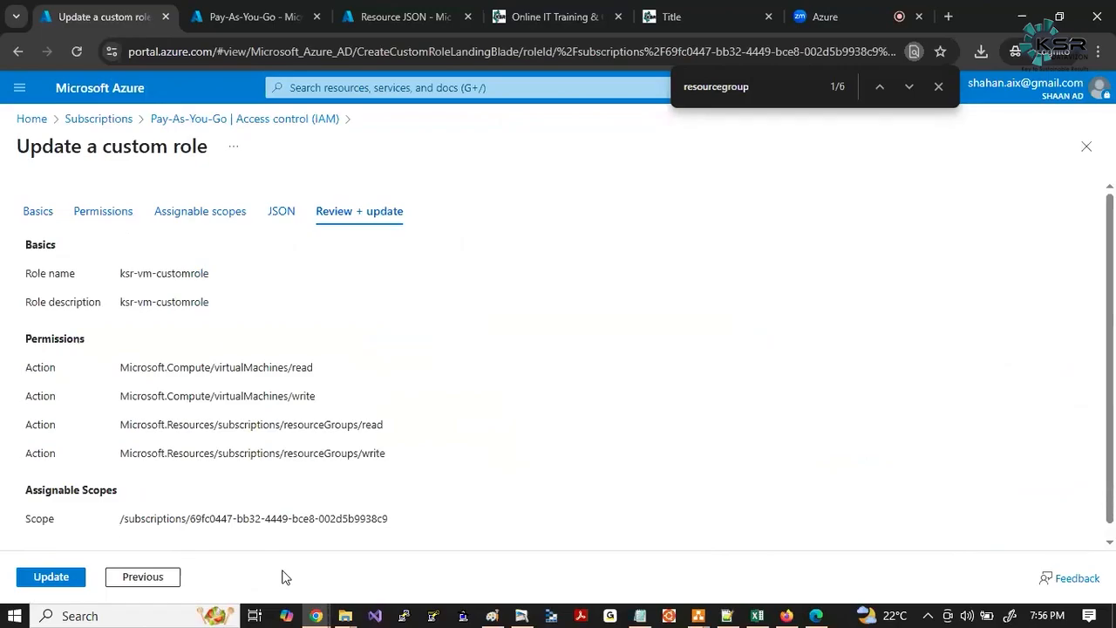
pyautogui.click(46, 578)
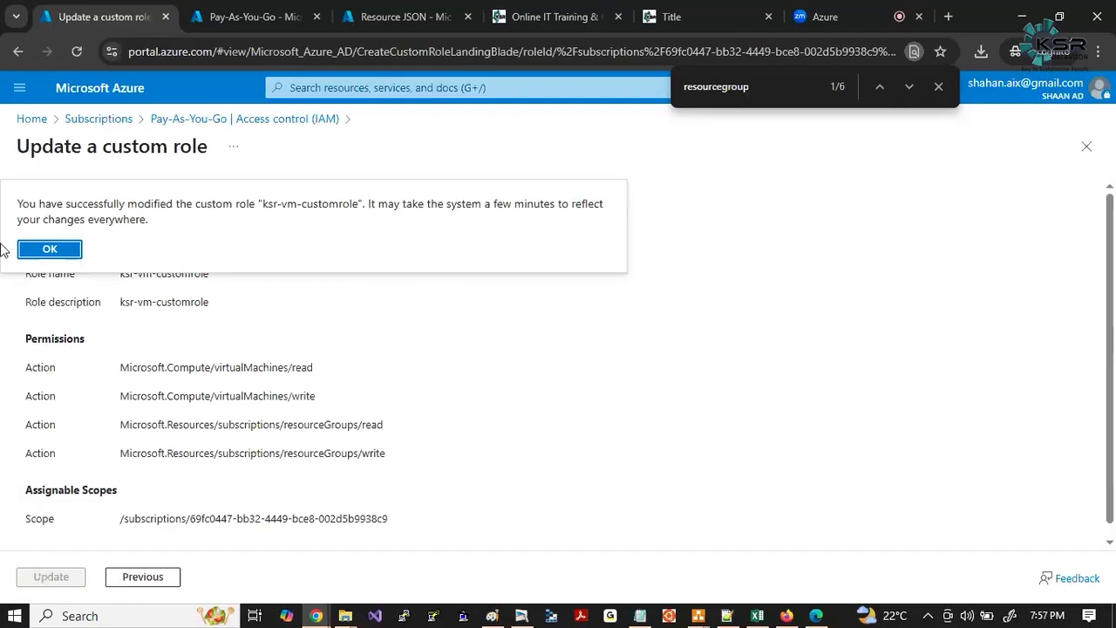
pyautogui.click(49, 251)
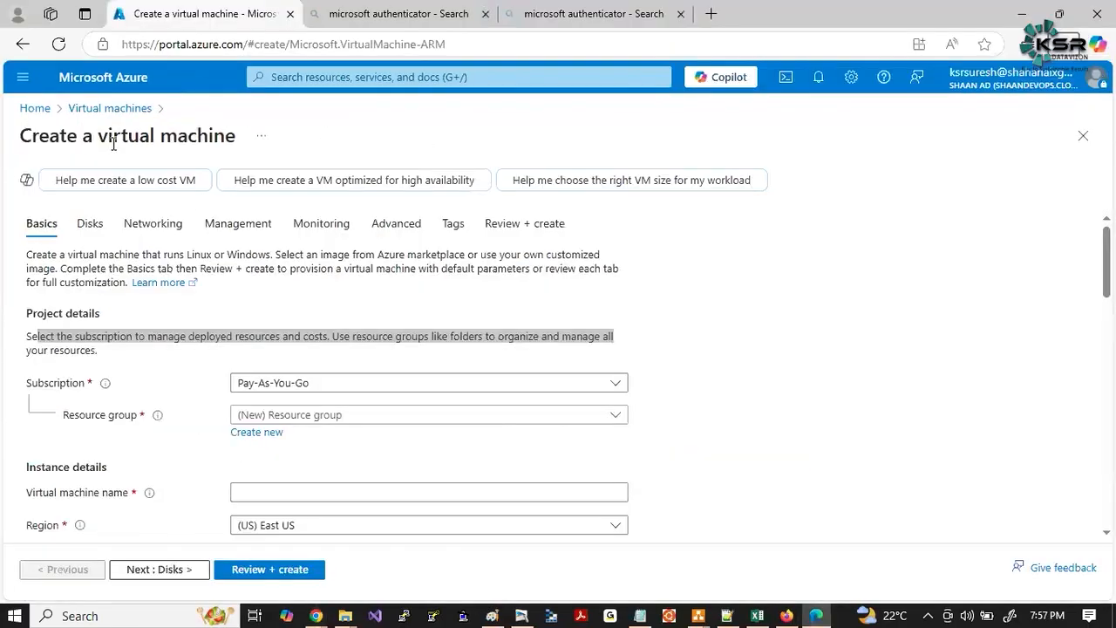
pyautogui.click(58, 44)
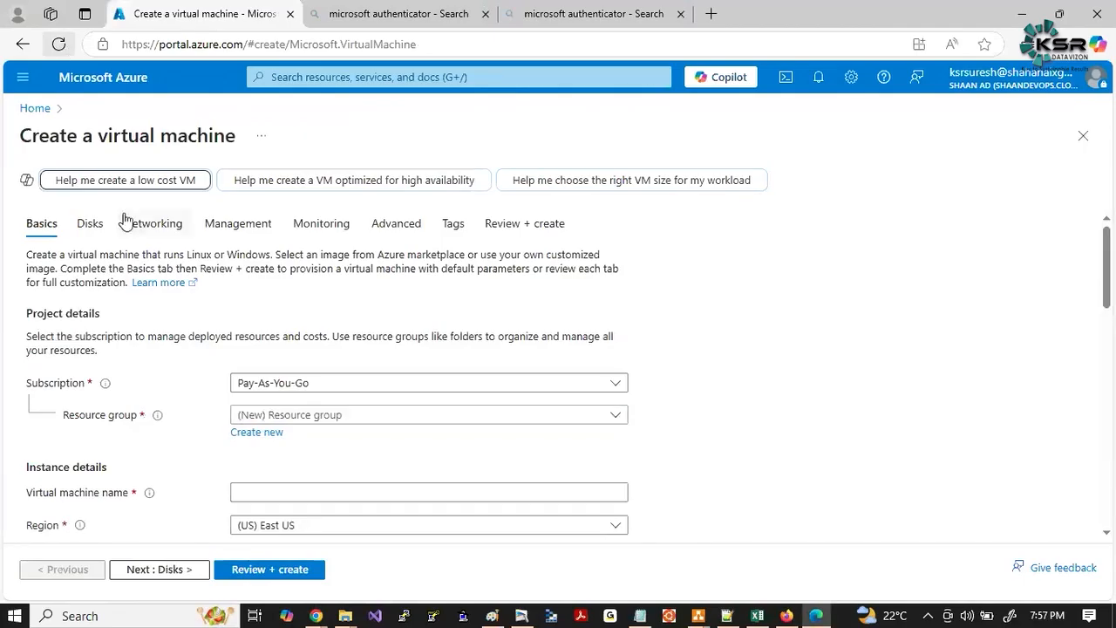
pyautogui.click(253, 434)
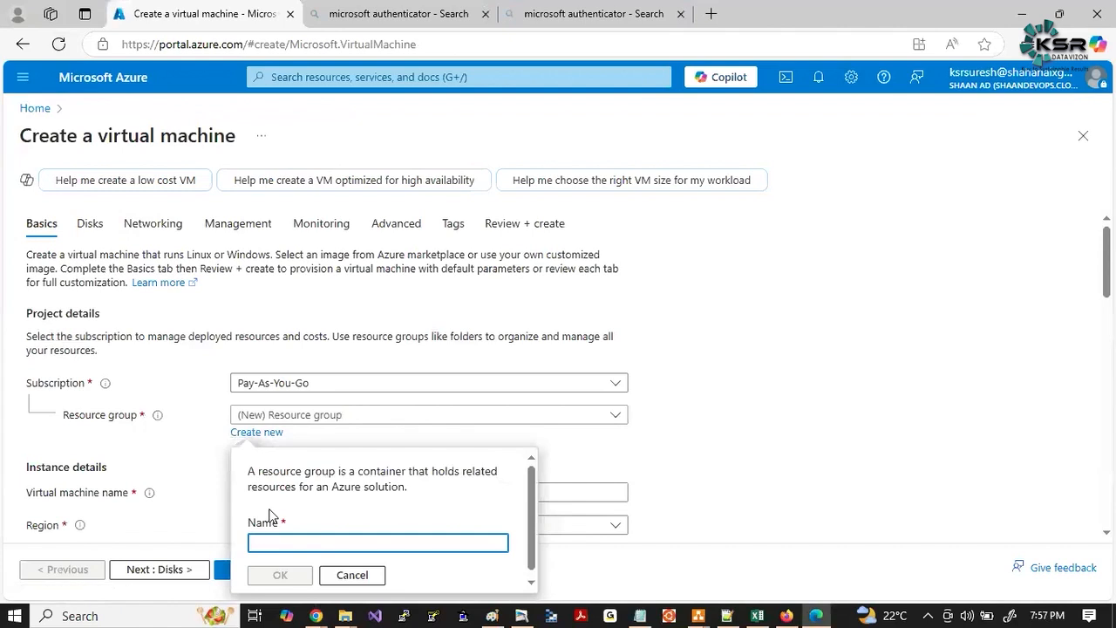
pyautogui.write('KSR')
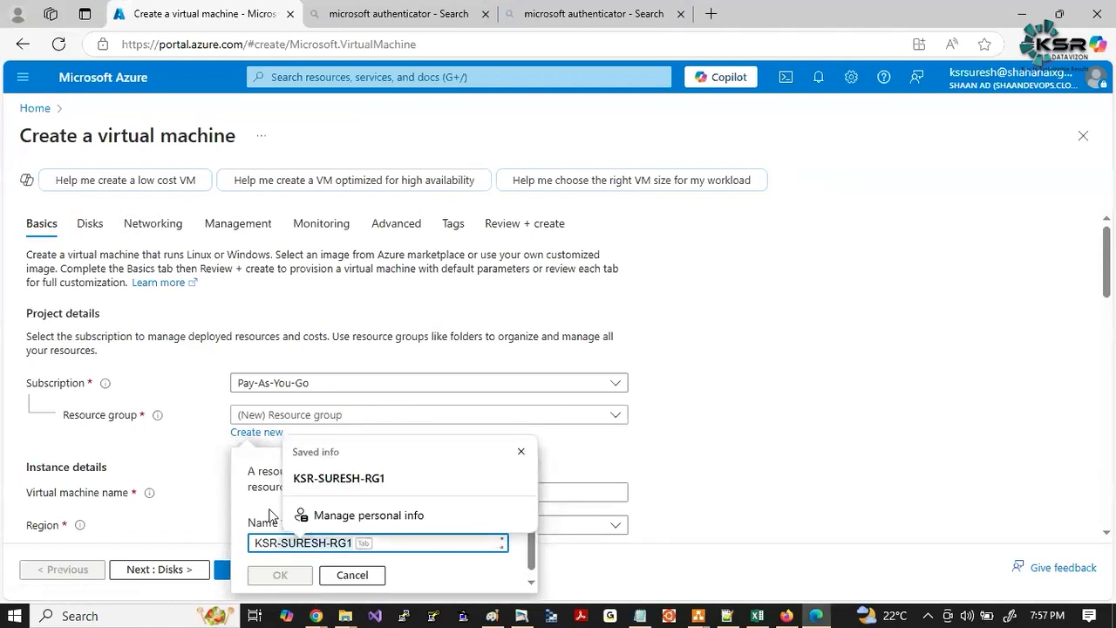
pyautogui.click(334, 478)
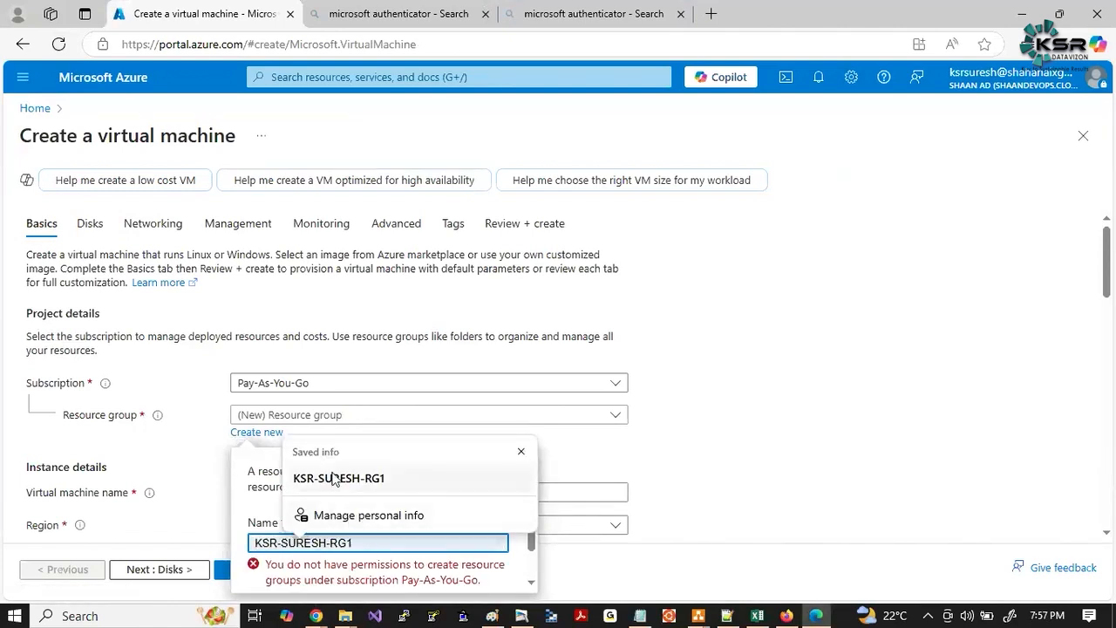
pyautogui.scroll(-1, 332, 528)
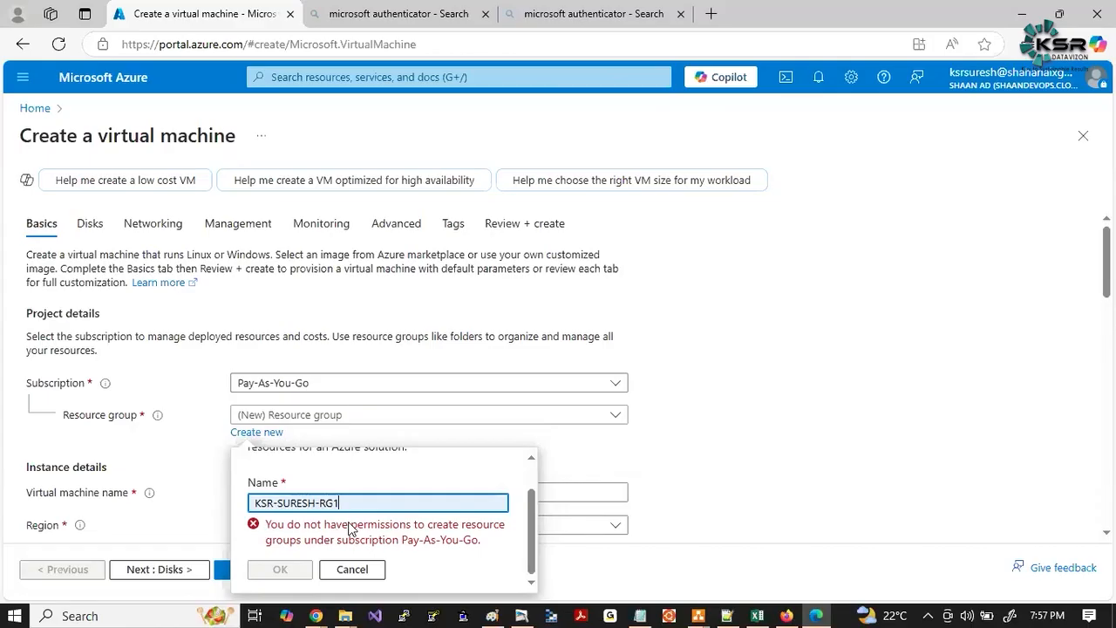
pyautogui.click(438, 390)
pyautogui.click(57, 51)
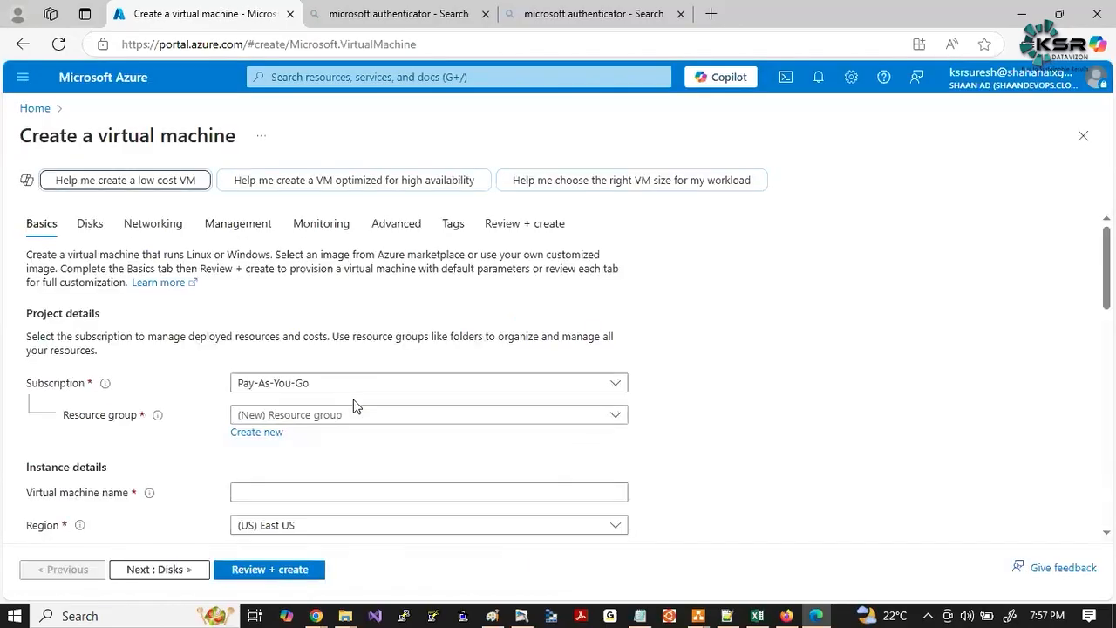
# Step: Create a new resource group named KSR-SURESH-RG1 for the VM
pyautogui.click(258, 415)
pyautogui.write('ksr')
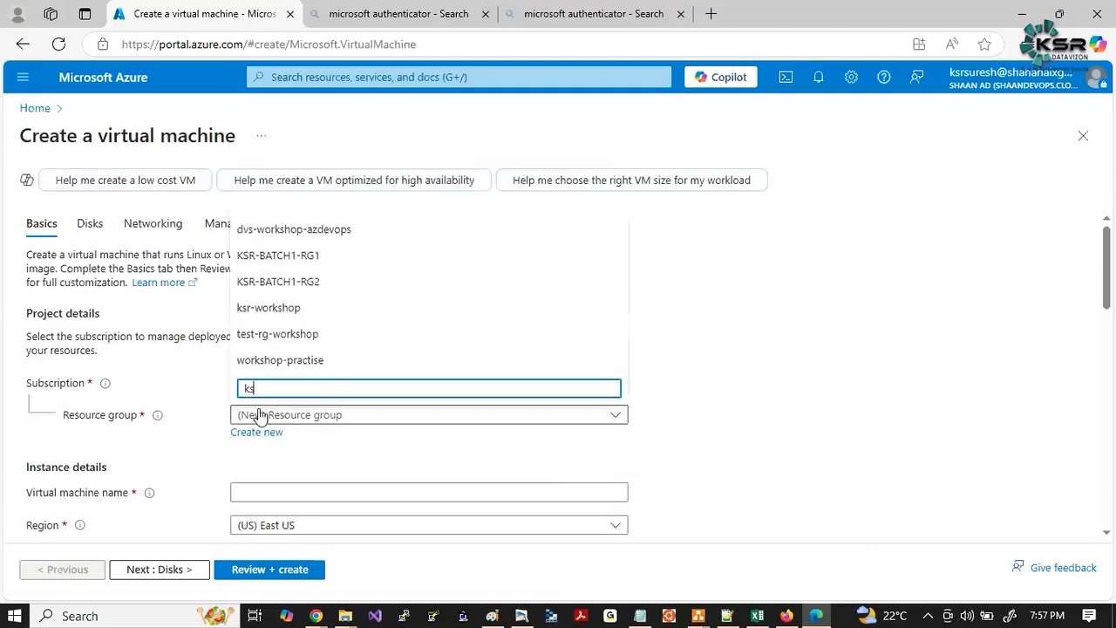
pyautogui.click(198, 421)
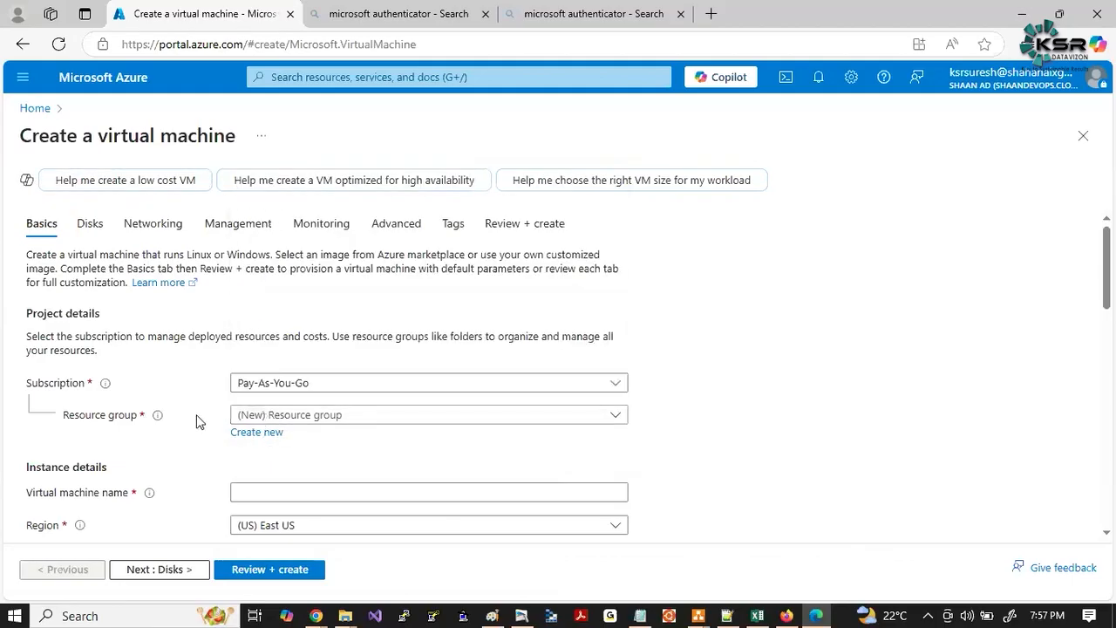
pyautogui.click(254, 441)
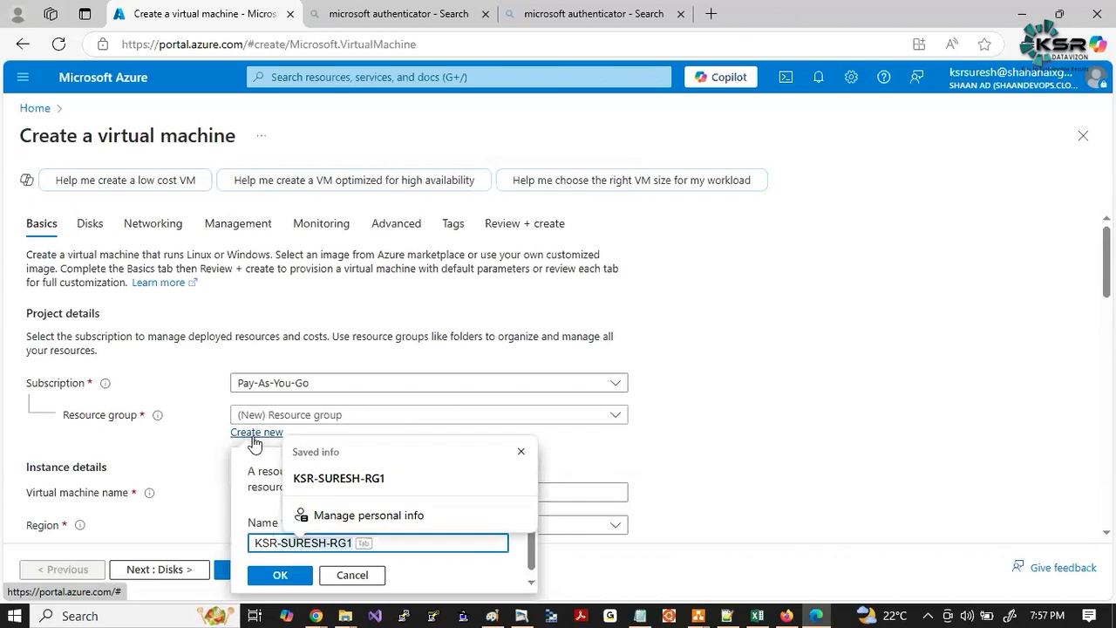
pyautogui.write('KSR-')
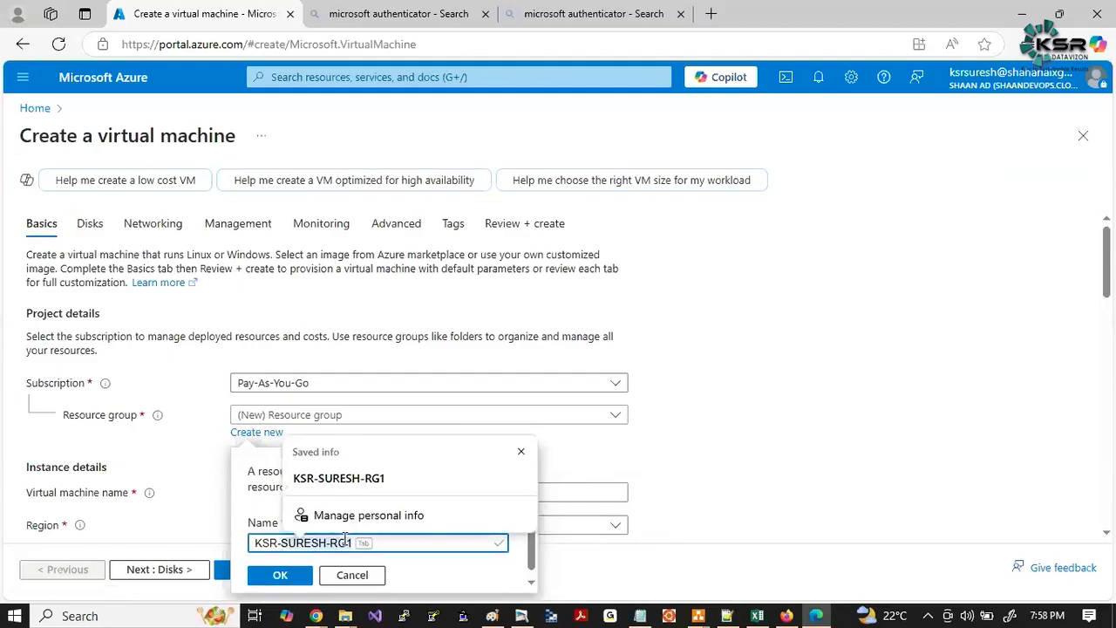
pyautogui.press('Tab')
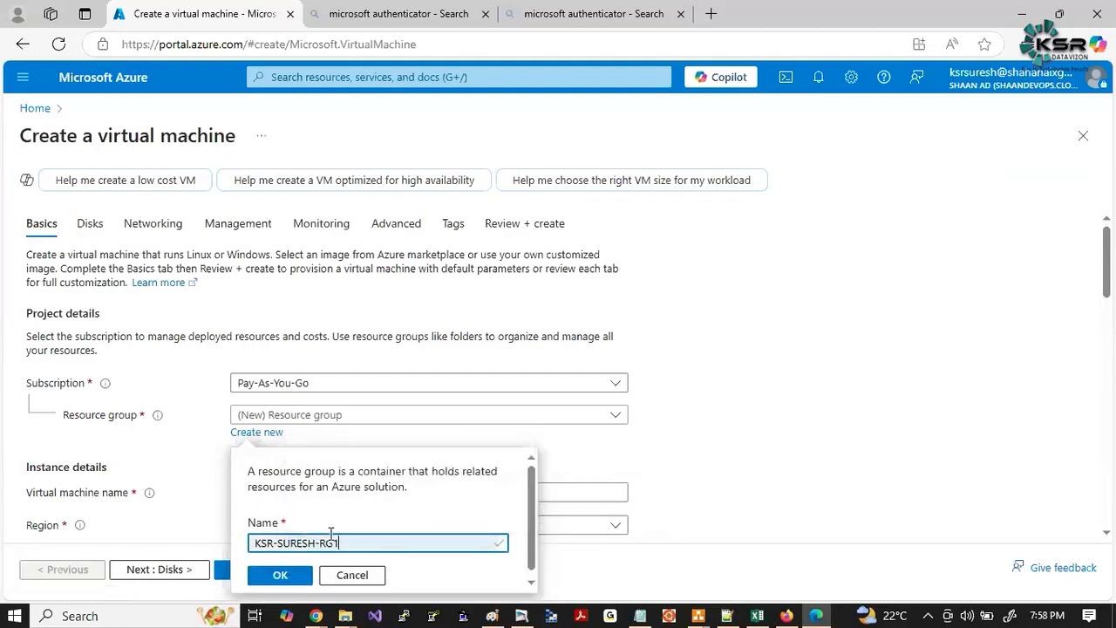
pyautogui.scroll(-1, 332, 531)
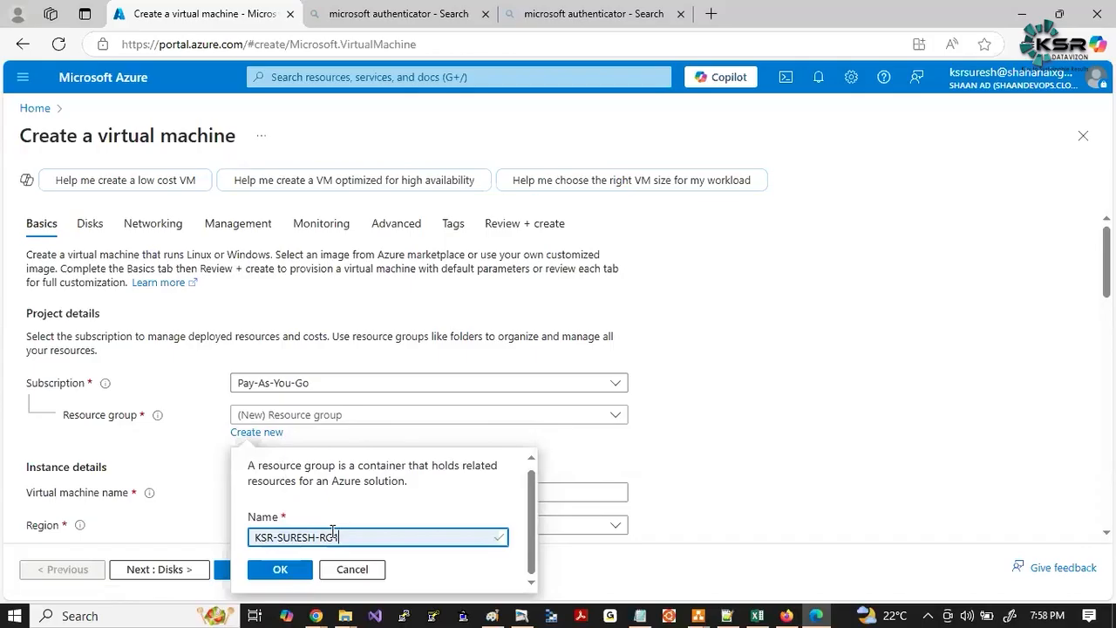
pyautogui.click(292, 570)
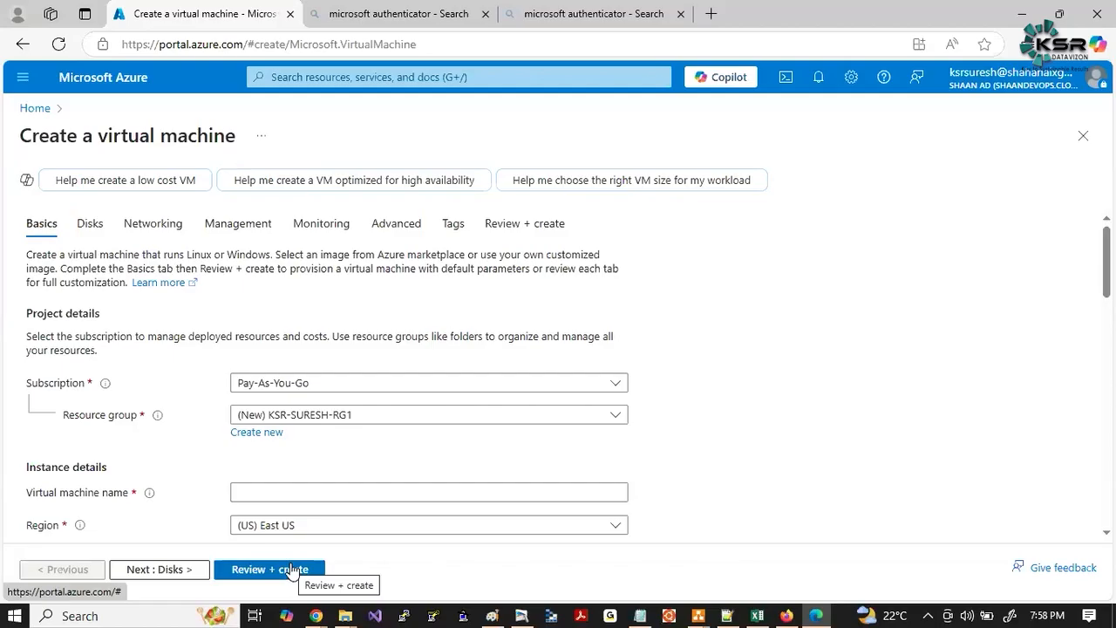
# Step: Name the virtual machine SURESH-SERVER1
pyautogui.scroll(-1, 343, 448)
pyautogui.click(252, 405)
pyautogui.write('SURESH-SERVER1')
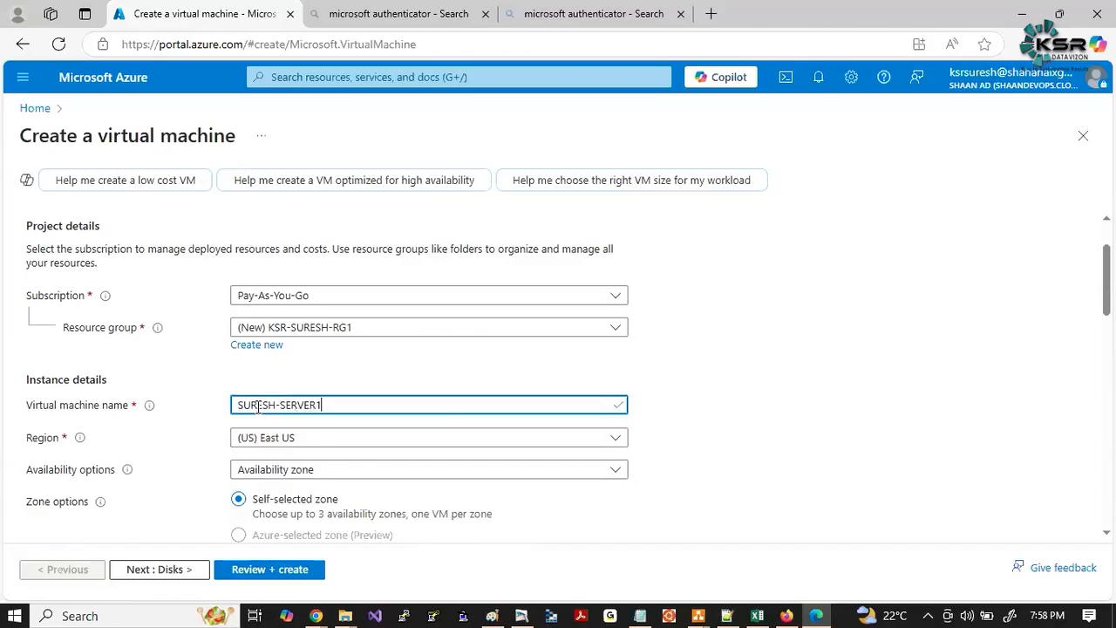
# Step: Switch to password authentication and set a valid administrator username
pyautogui.scroll(-2, 409, 379)
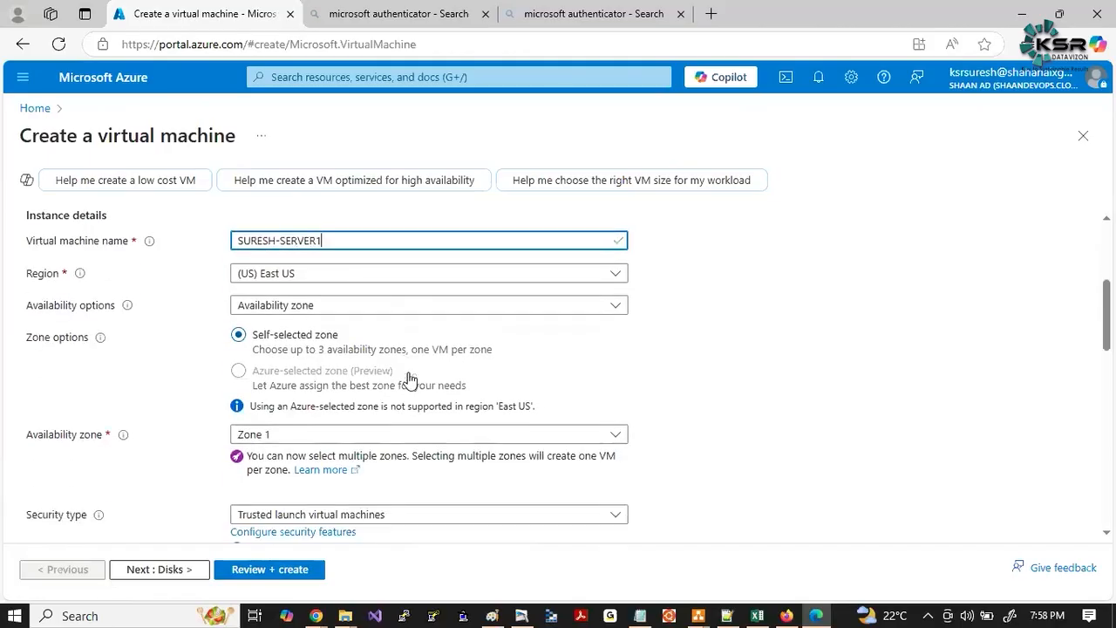
pyautogui.scroll(-5, 409, 378)
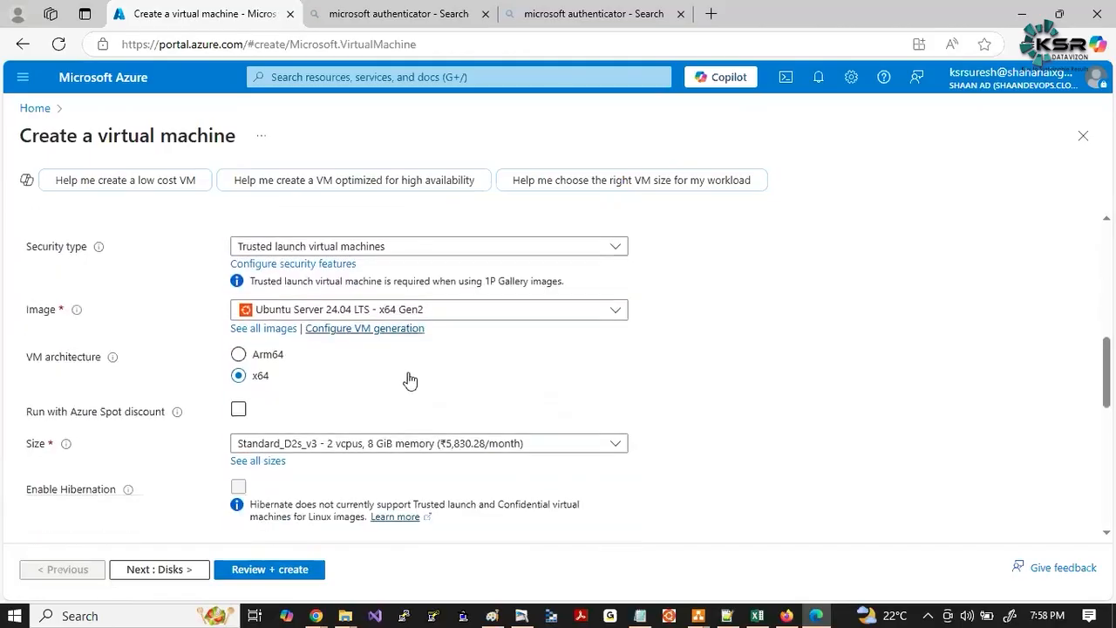
pyautogui.scroll(-1, 409, 378)
pyautogui.click(272, 332)
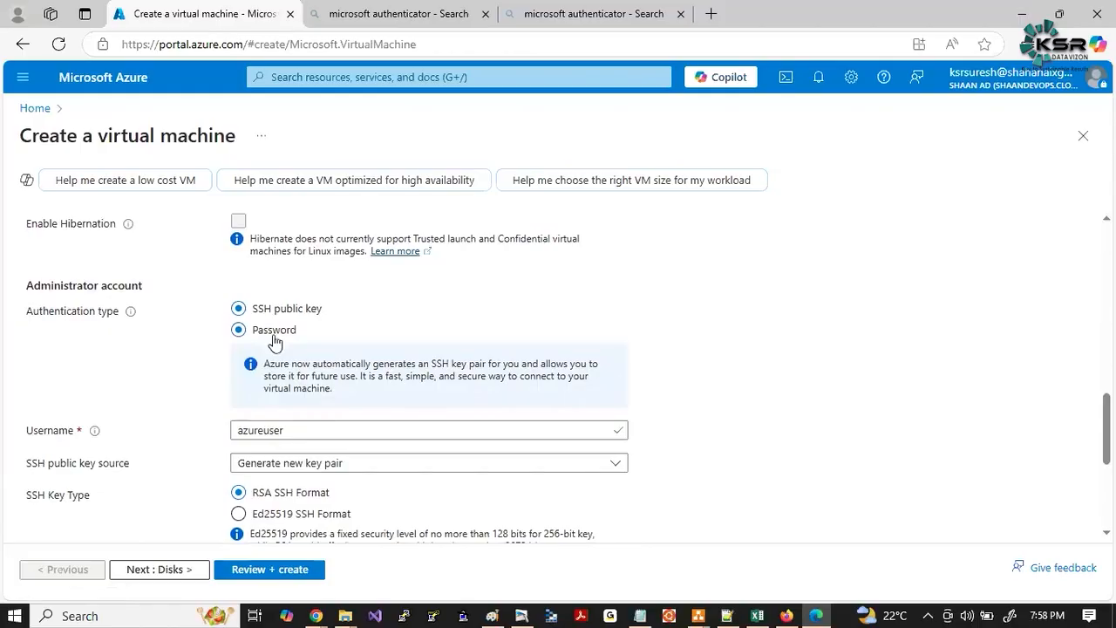
pyautogui.click(250, 366)
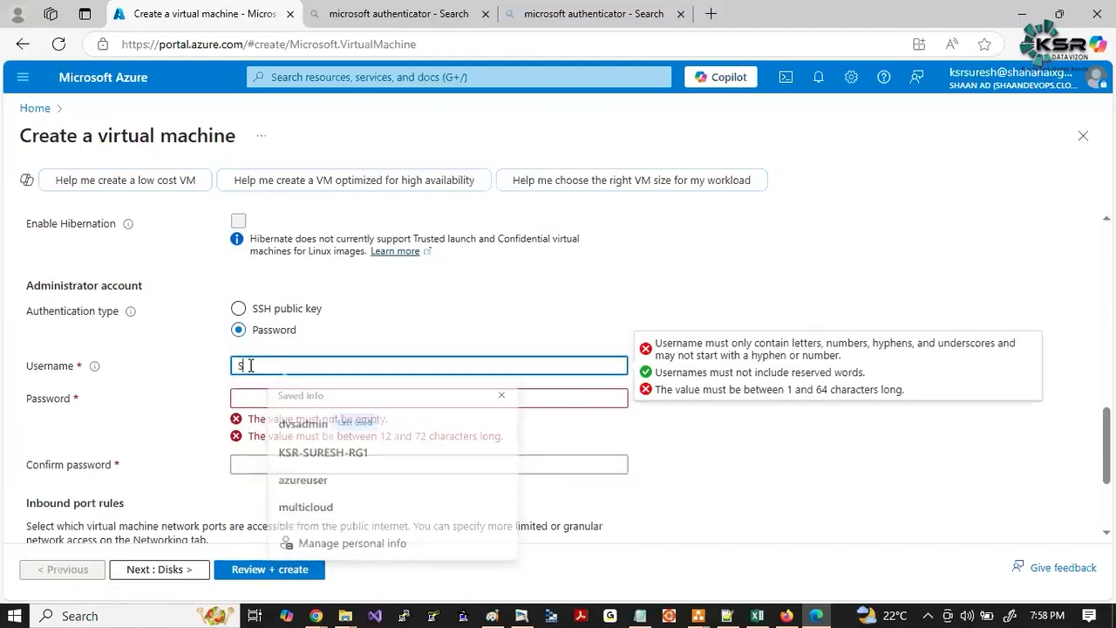
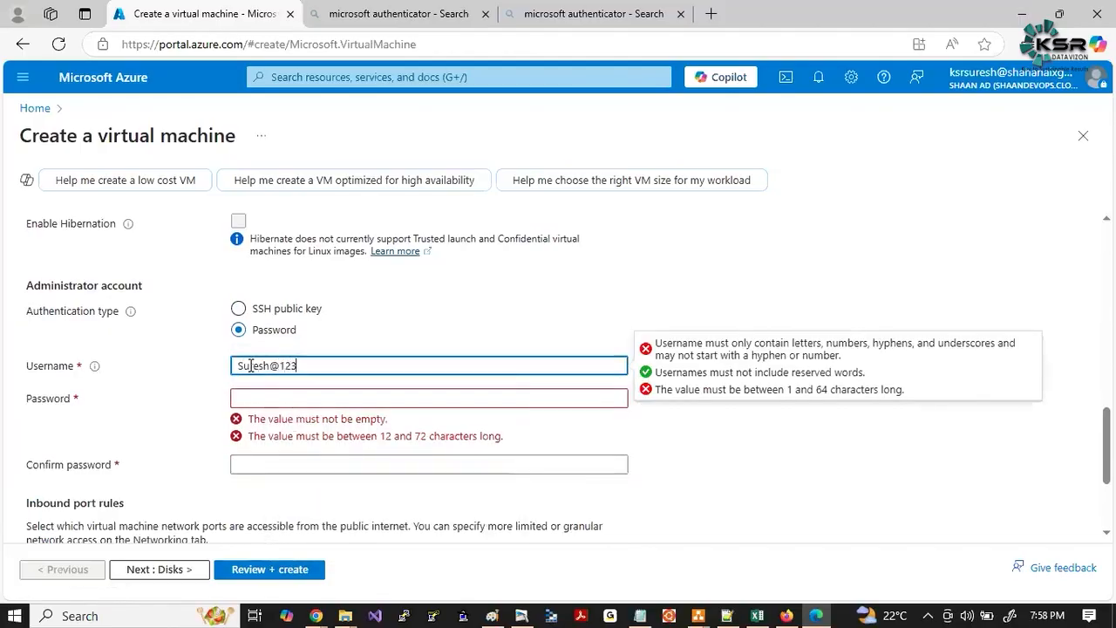
pyautogui.press('Tab')
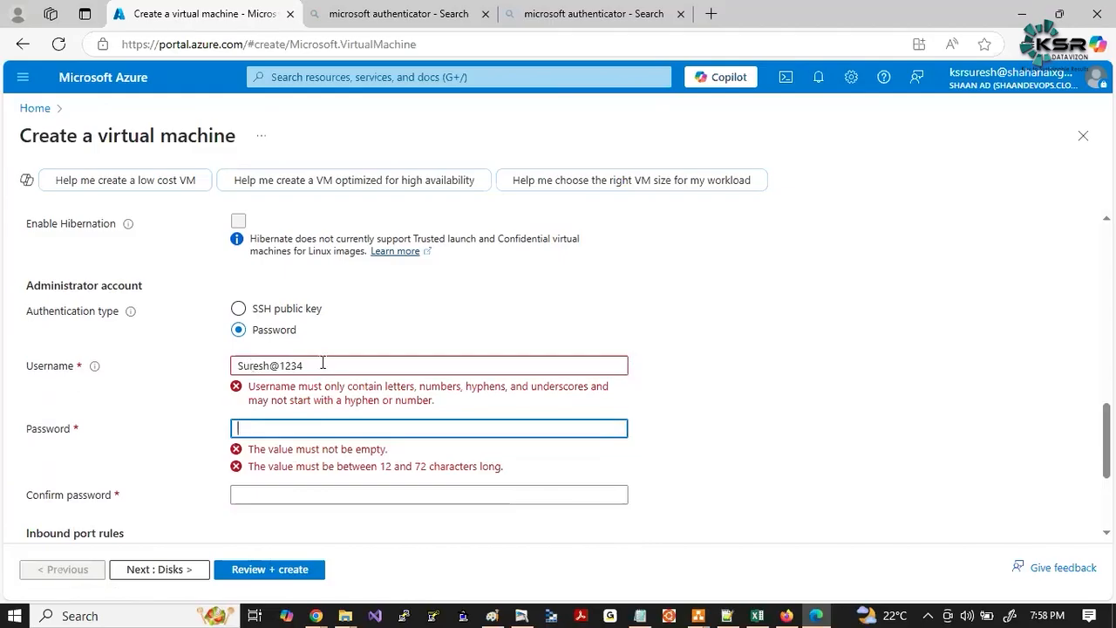
pyautogui.hotkey('shift', 'Tab')
pyautogui.press('BackSpace')
pyautogui.press('Tab')
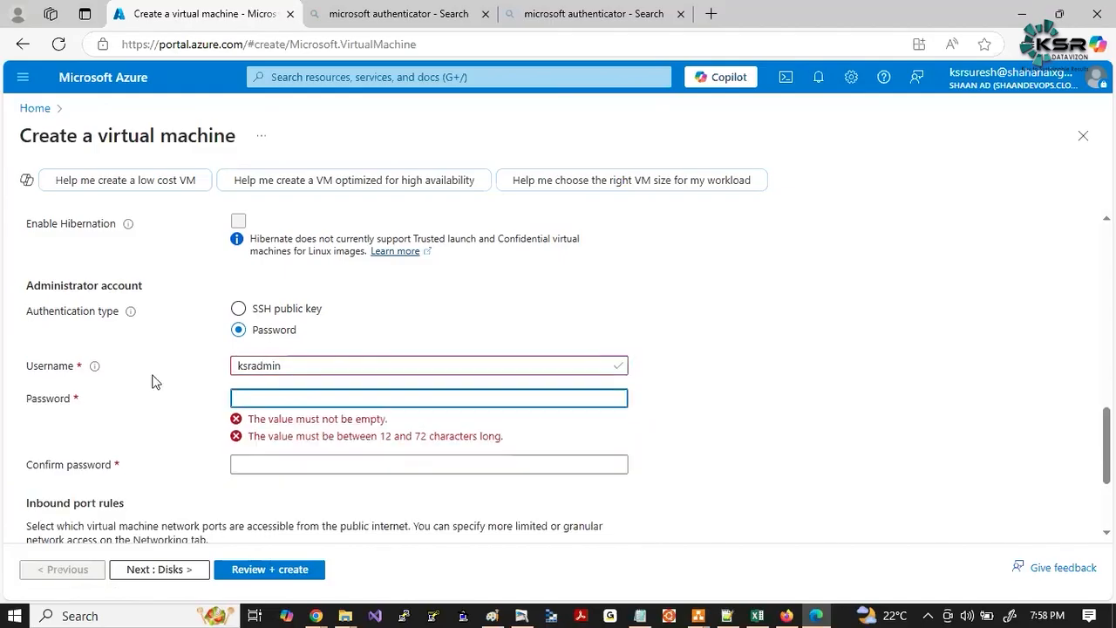
# Step: Enter the administrator password and its confirmation
pyautogui.write('S')
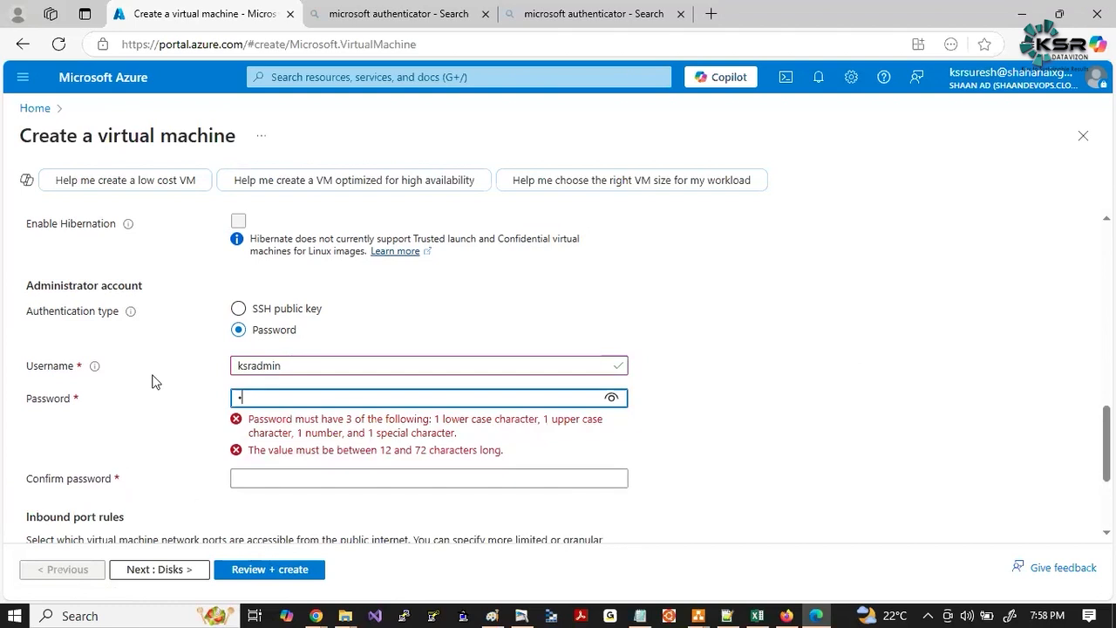
pyautogui.press('BackSpace')
pyautogui.write('•••••••••')
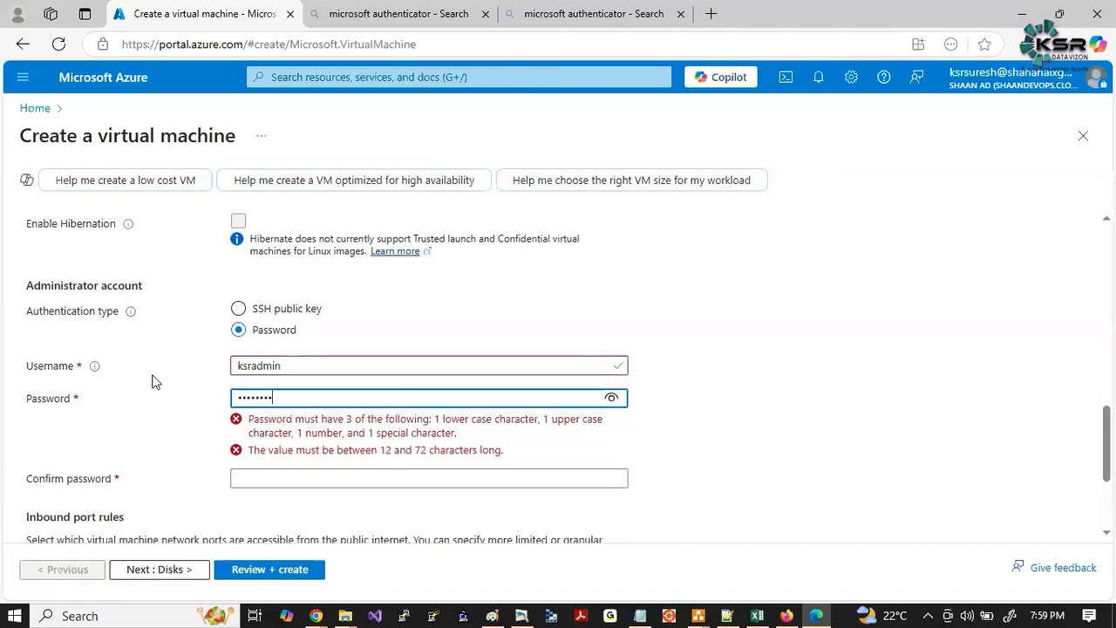
pyautogui.write('•••••')
pyautogui.moveTo(285, 416); pyautogui.dragTo(276, 426)
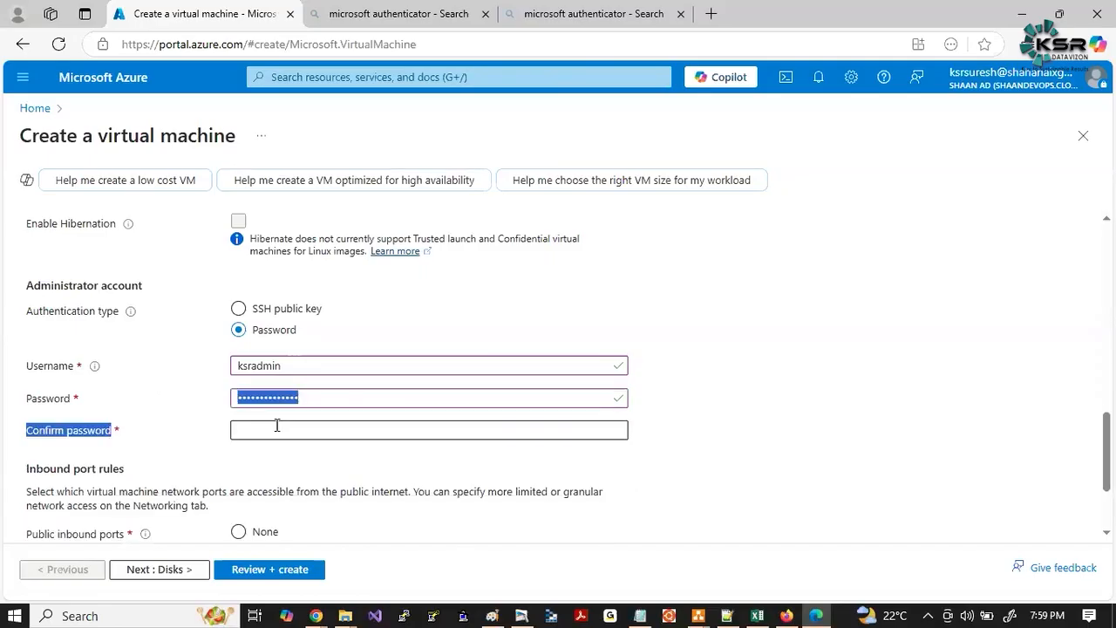
pyautogui.click(265, 428)
pyautogui.write('•••••')
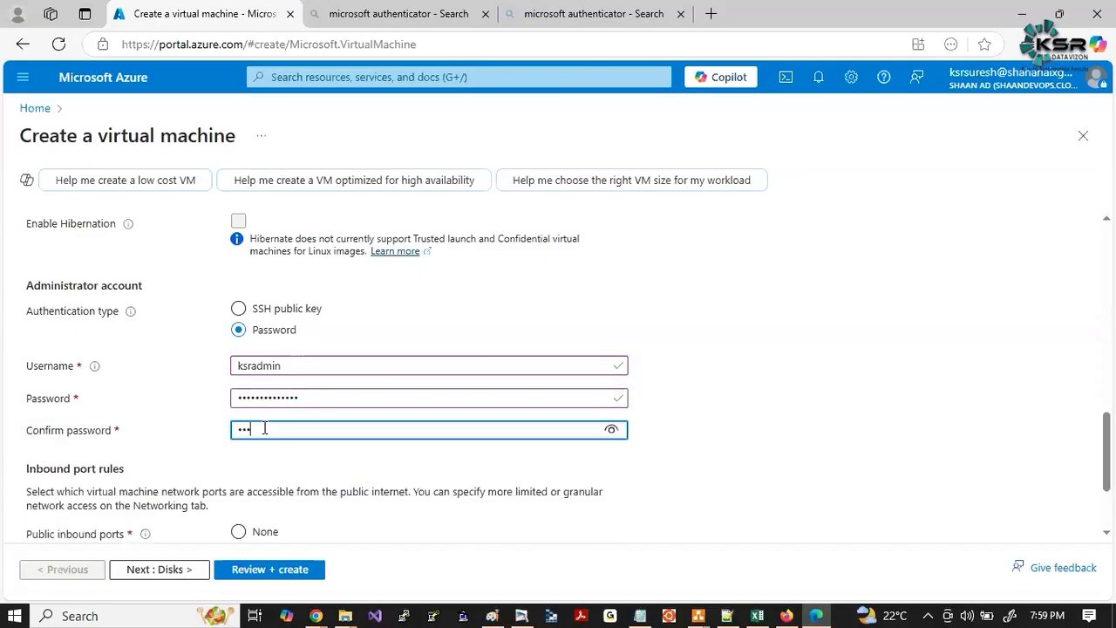
pyautogui.write('••••')
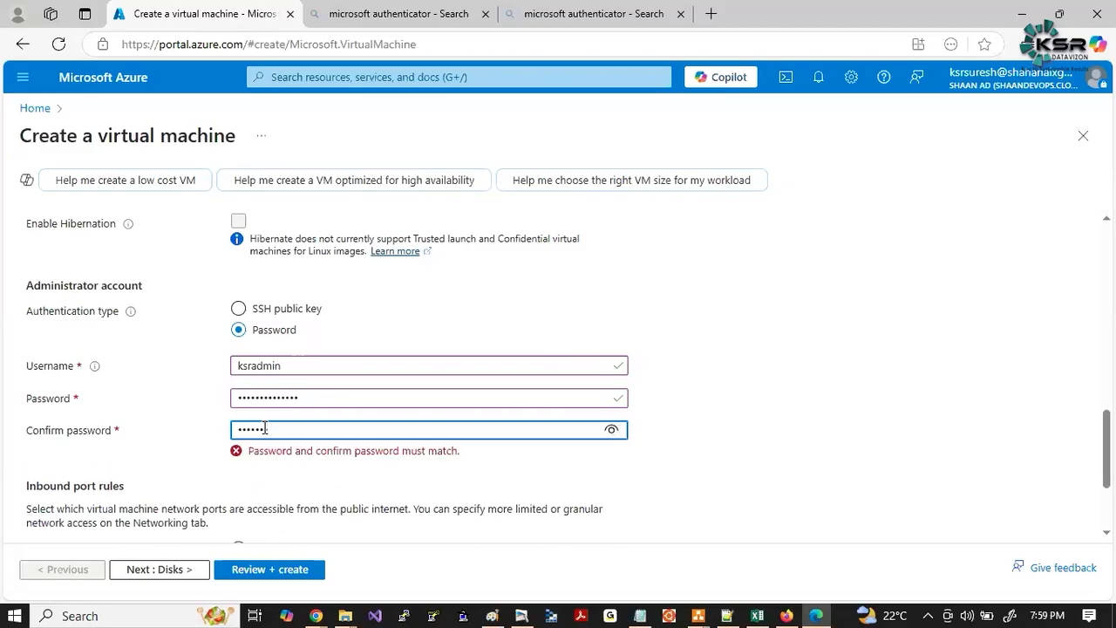
pyautogui.write('•••••')
pyautogui.click(321, 496)
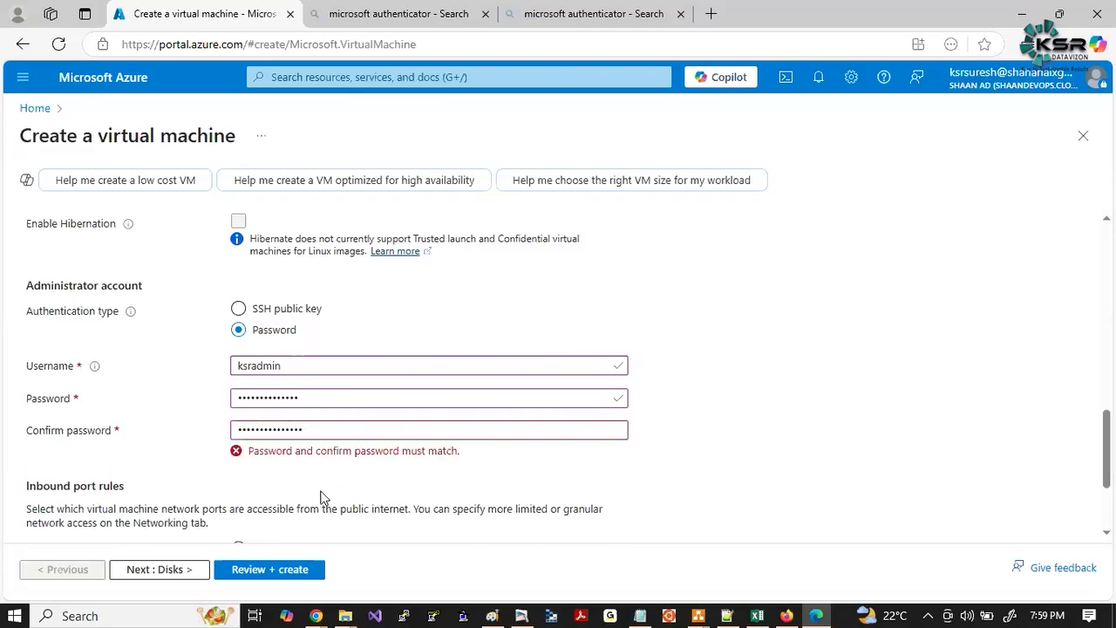
# Step: Replace the password and retype the matching confirmation
pyautogui.moveTo(311, 396); pyautogui.dragTo(124, 397)
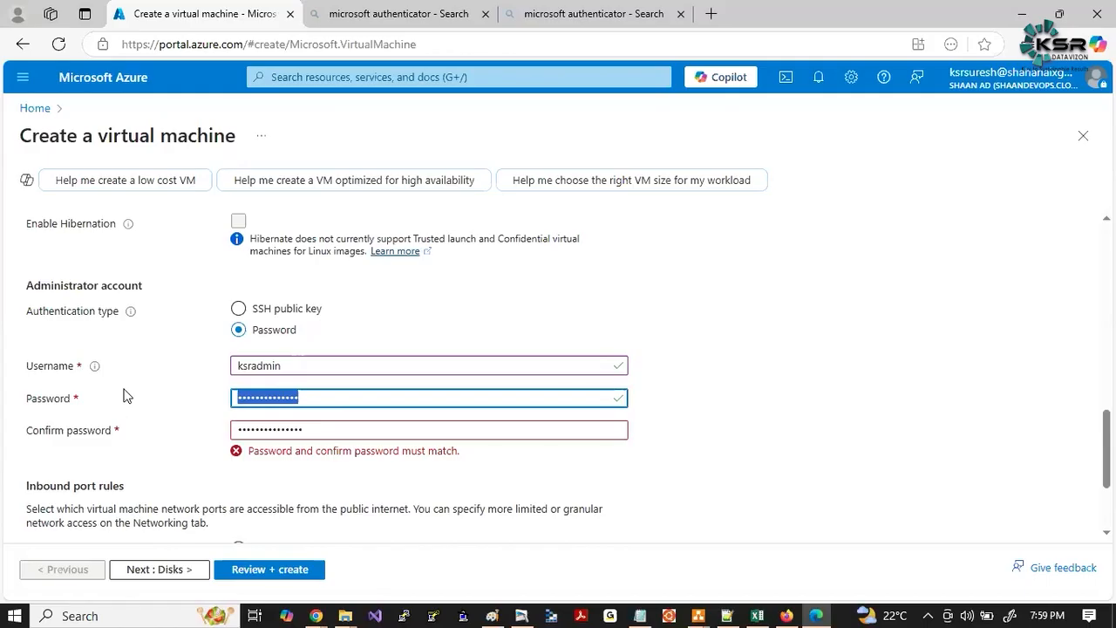
pyautogui.press('BackSpace')
pyautogui.write('•')
pyautogui.press('BackSpace')
pyautogui.write('••••••••••••••')
pyautogui.press('Tab')
pyautogui.write('••••••••••••••')
# Step: Run Review + create validation, open the AuthorizationFailed details, and copy the error text
pyautogui.click(290, 471)
pyautogui.scroll(-2, 290, 470)
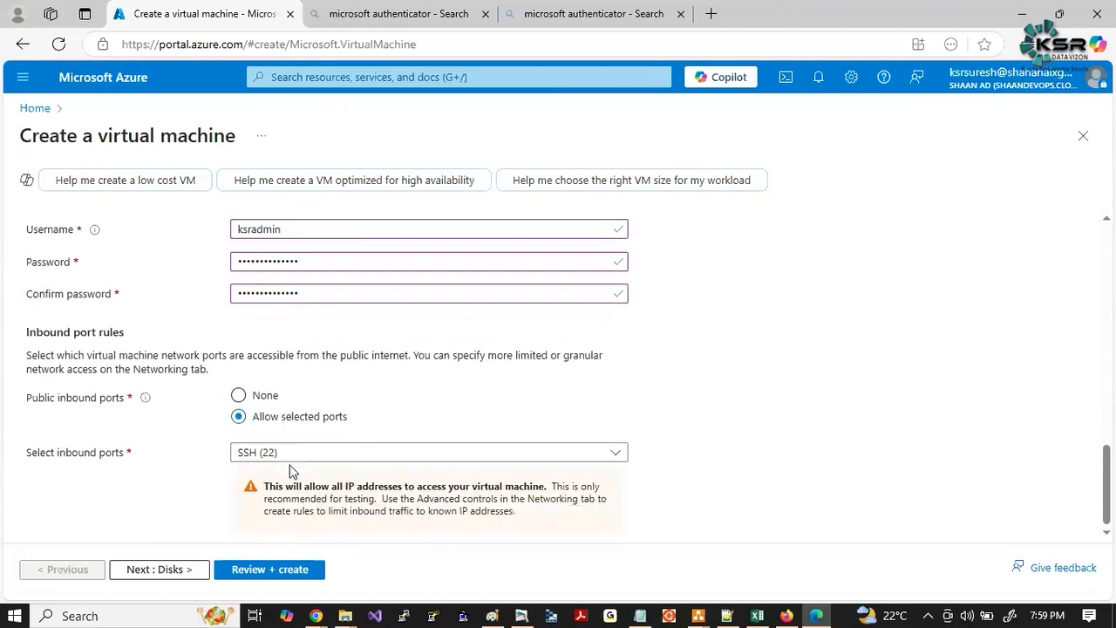
pyautogui.click(262, 569)
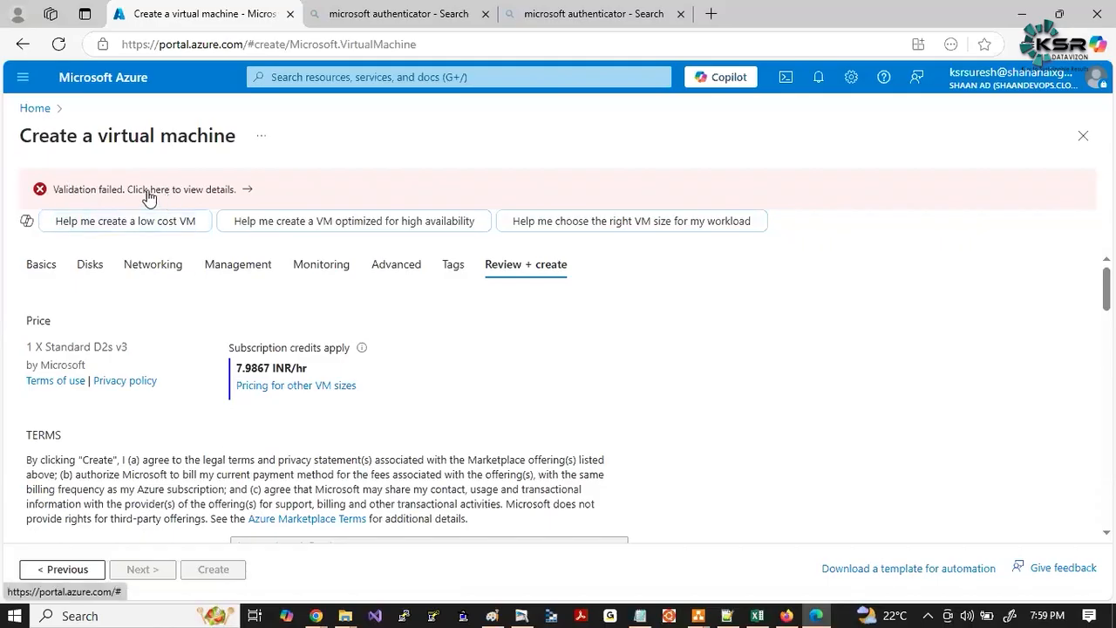
pyautogui.click(237, 197)
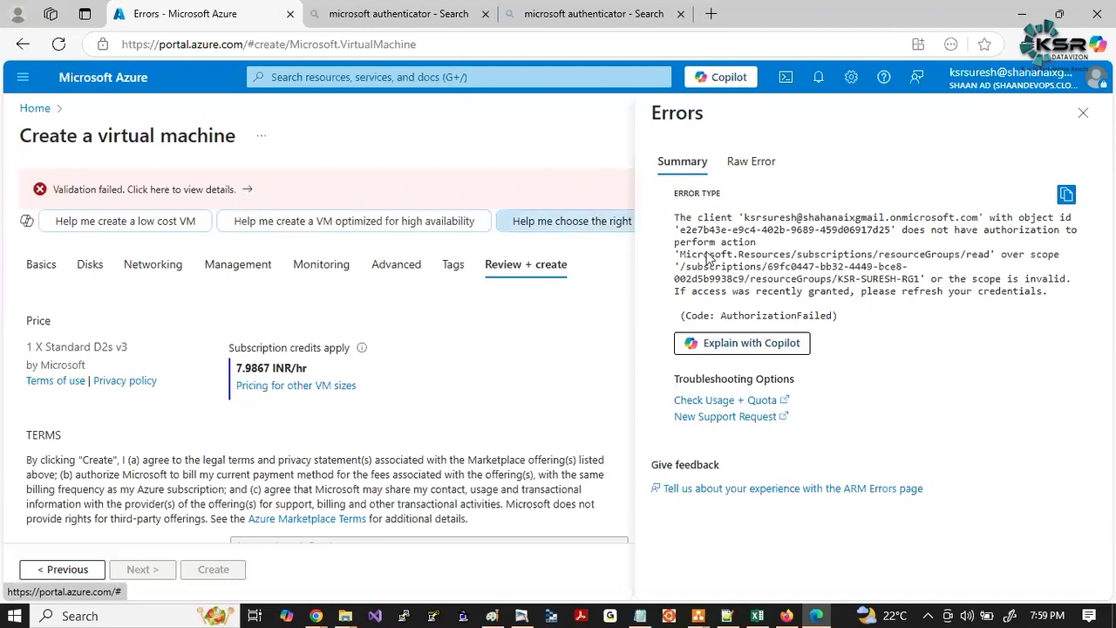
pyautogui.click(1065, 194)
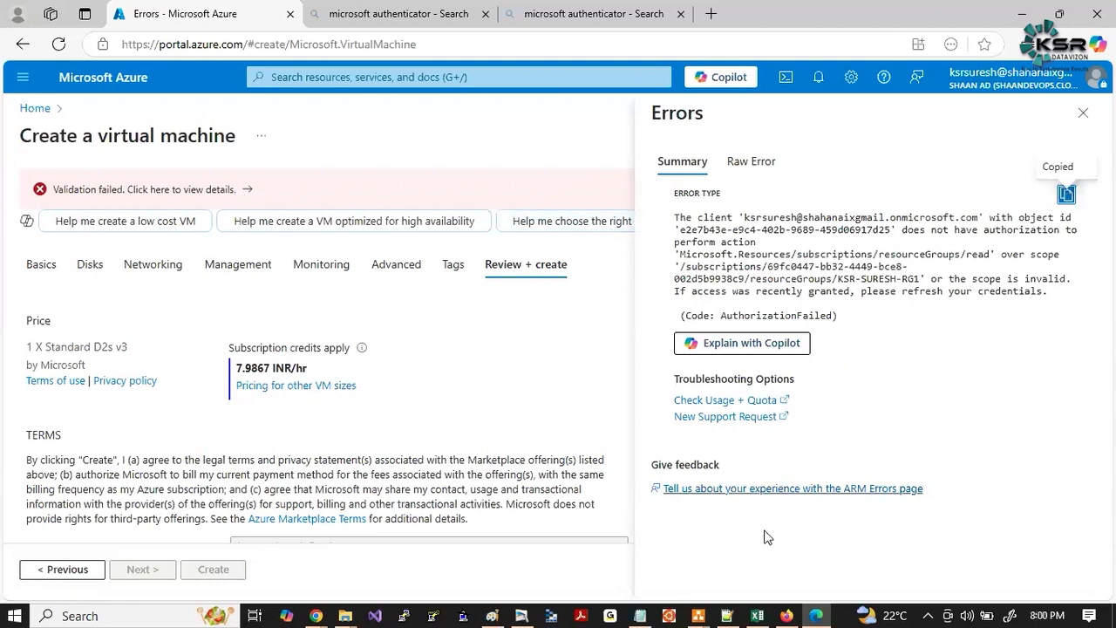
pyautogui.click(638, 616)
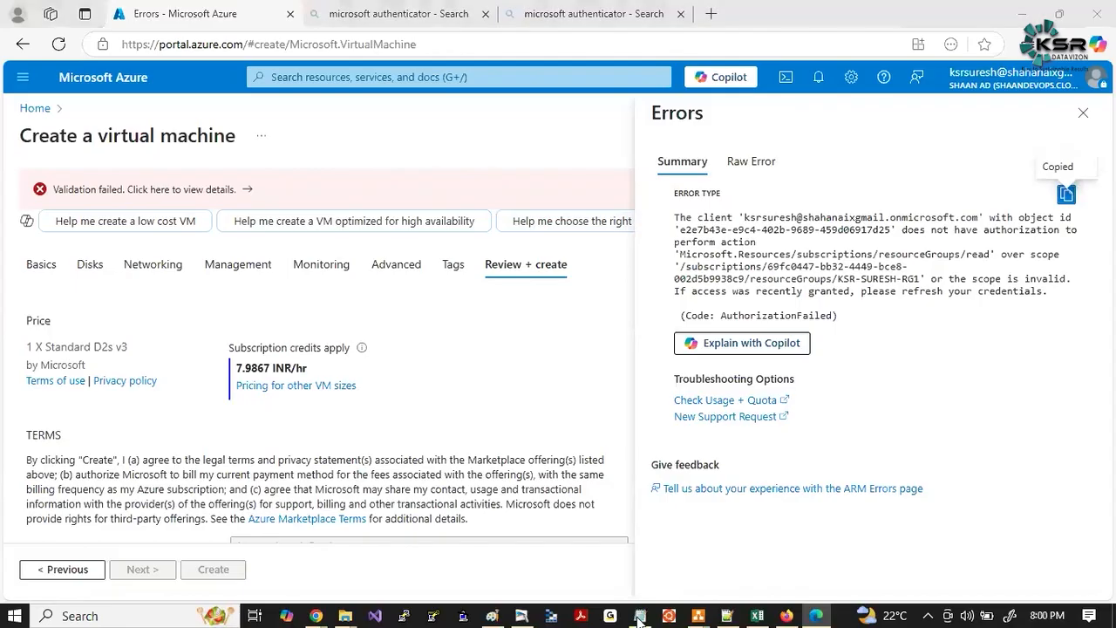
# Step: Paste the AuthorizationFailed error below the notes and scroll back to the line start
pyautogui.press('Return')
pyautogui.press('Return')
pyautogui.hotkey('ctrl', 'v')
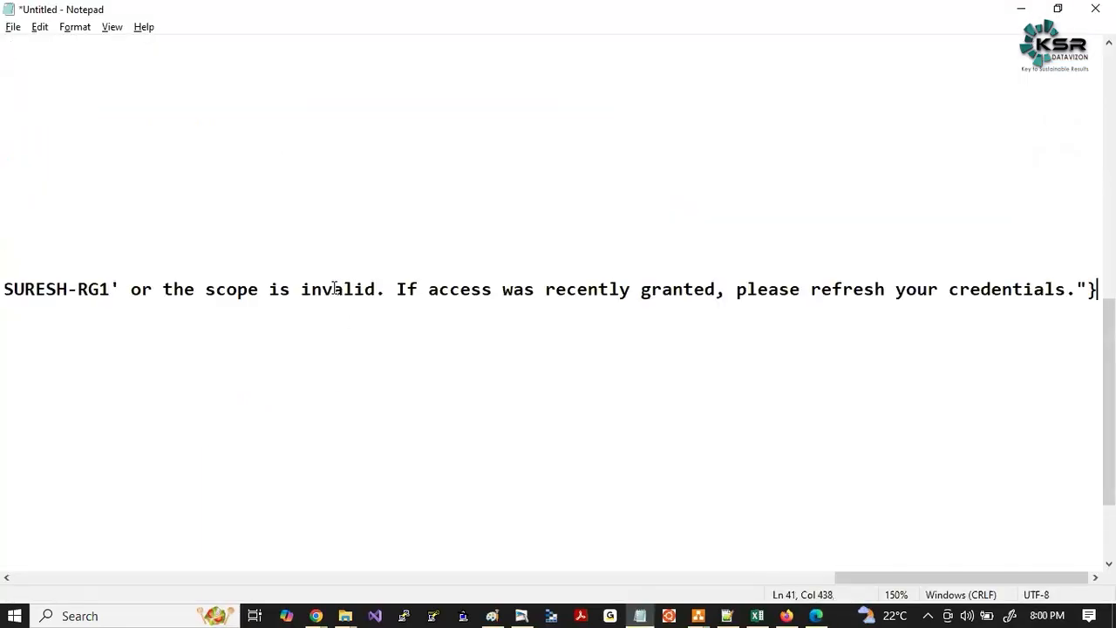
pyautogui.hscroll(-5, 461, 326)
pyautogui.hscroll(-15, 461, 326)
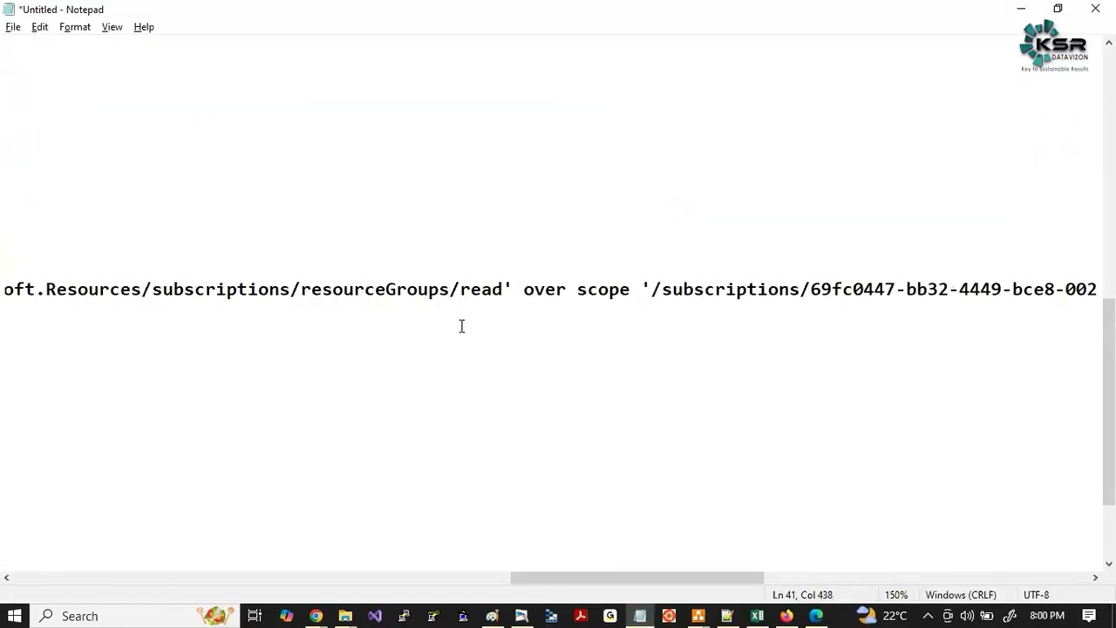
pyautogui.hscroll(-5, 462, 326)
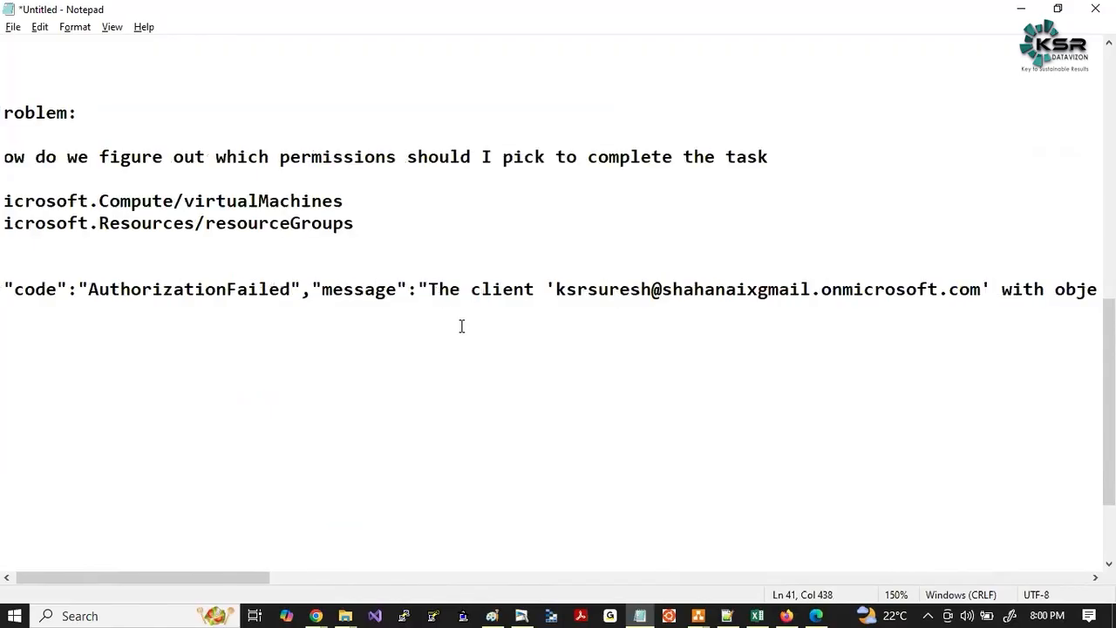
pyautogui.hscroll(-1, 462, 326)
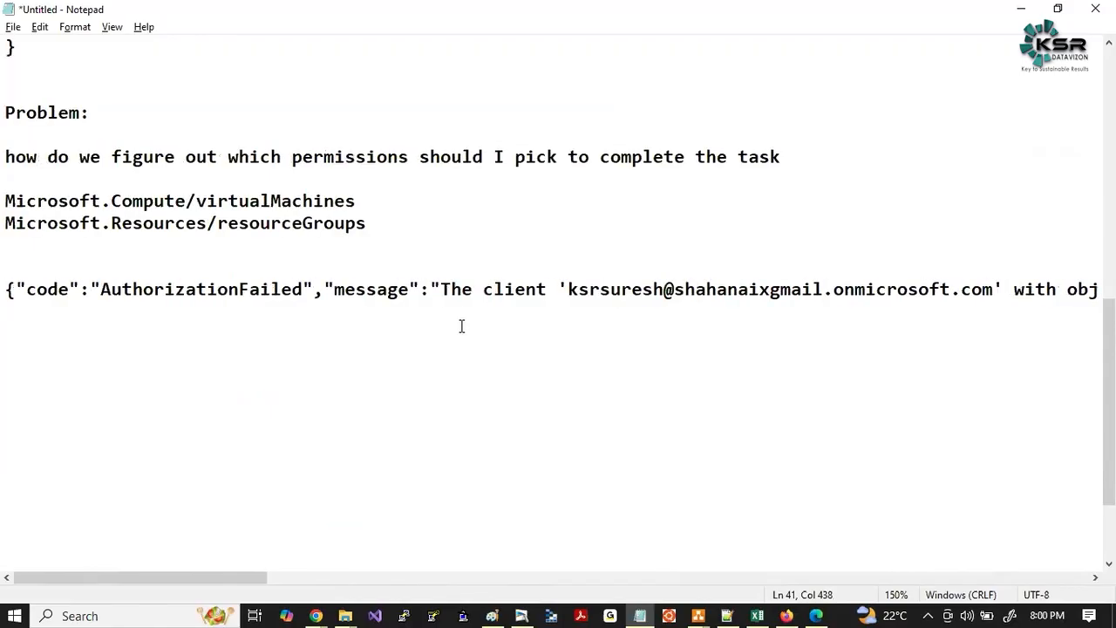
pyautogui.hotkey('alt', 'Tab')
pyautogui.hotkey('alt', 'Tab')
pyautogui.hotkey('alt', 'Tab')
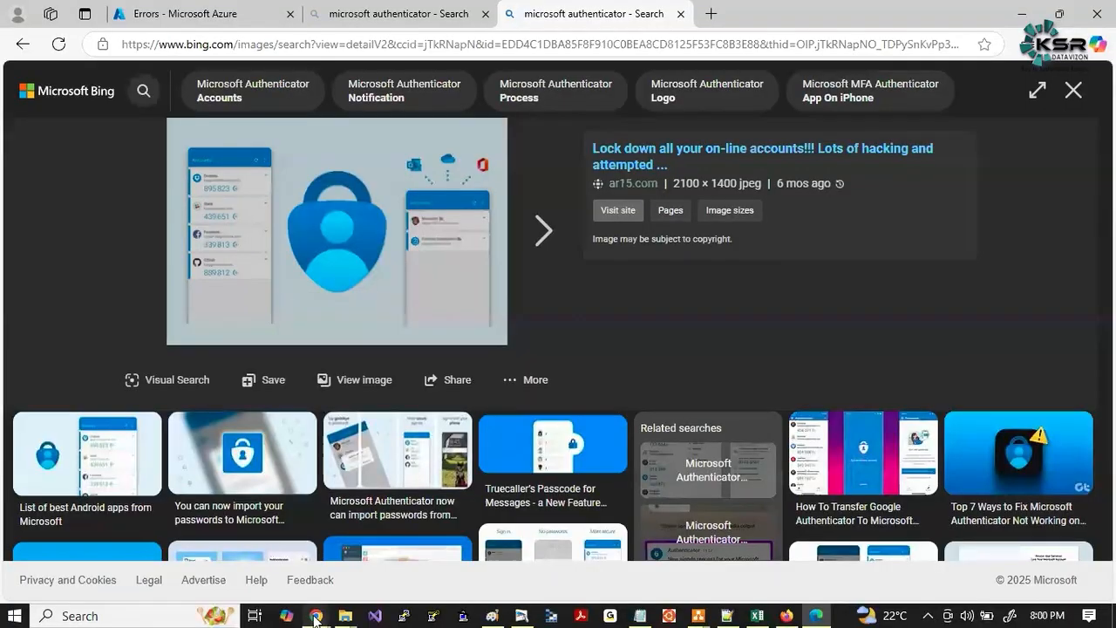
# Step: Switch to the Azure access control Chrome window and show the Zoom meeting tab
pyautogui.moveTo(316, 616)
pyautogui.click(316, 541)
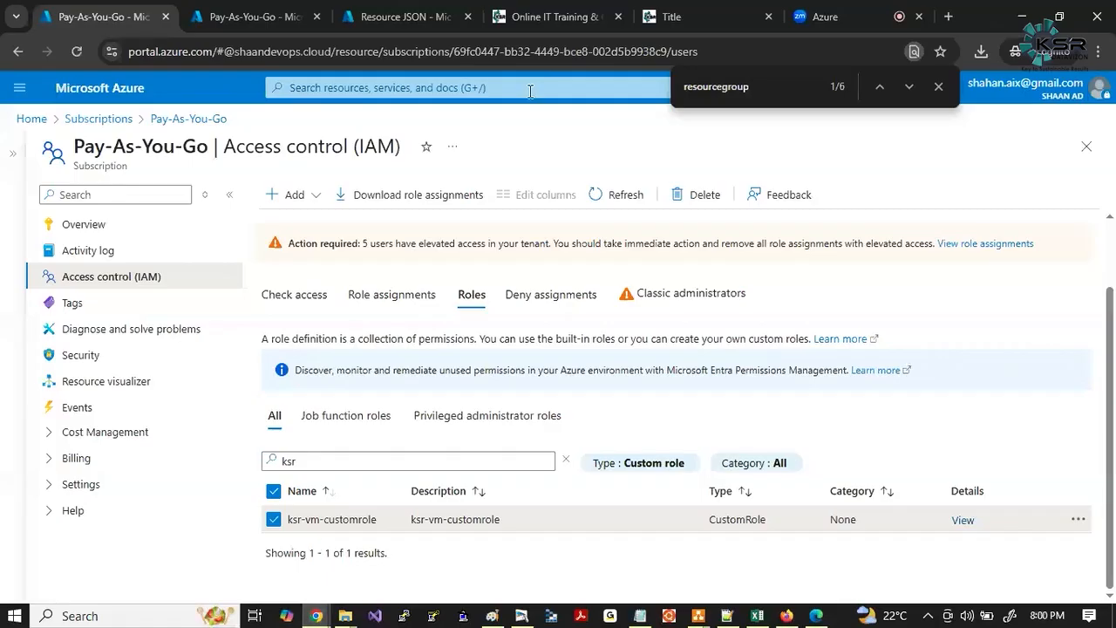
pyautogui.click(691, 17)
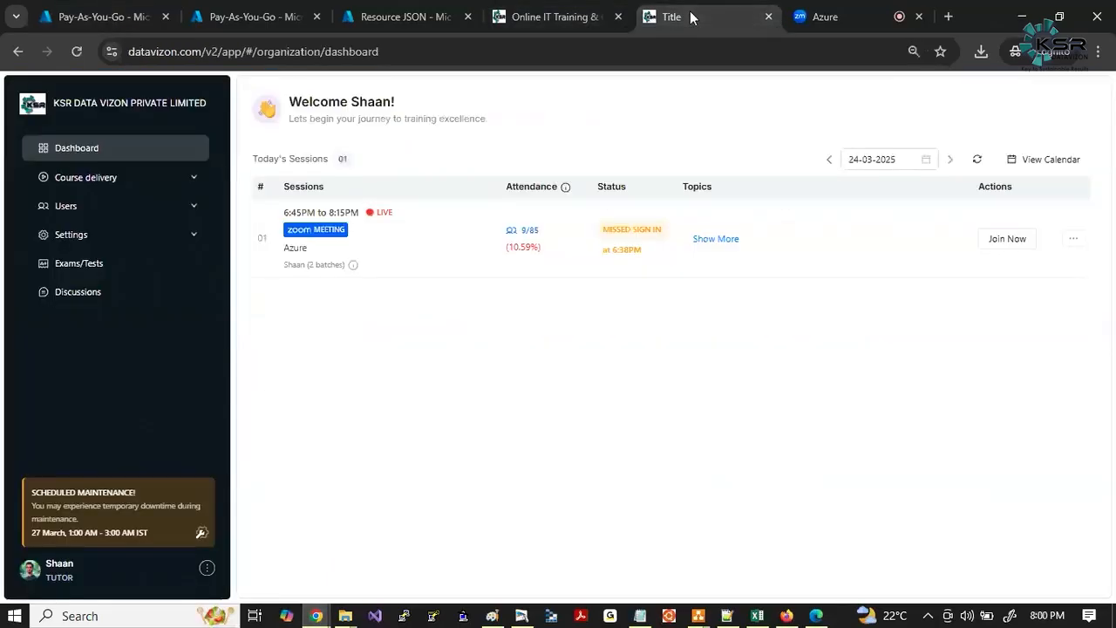
pyautogui.click(834, 18)
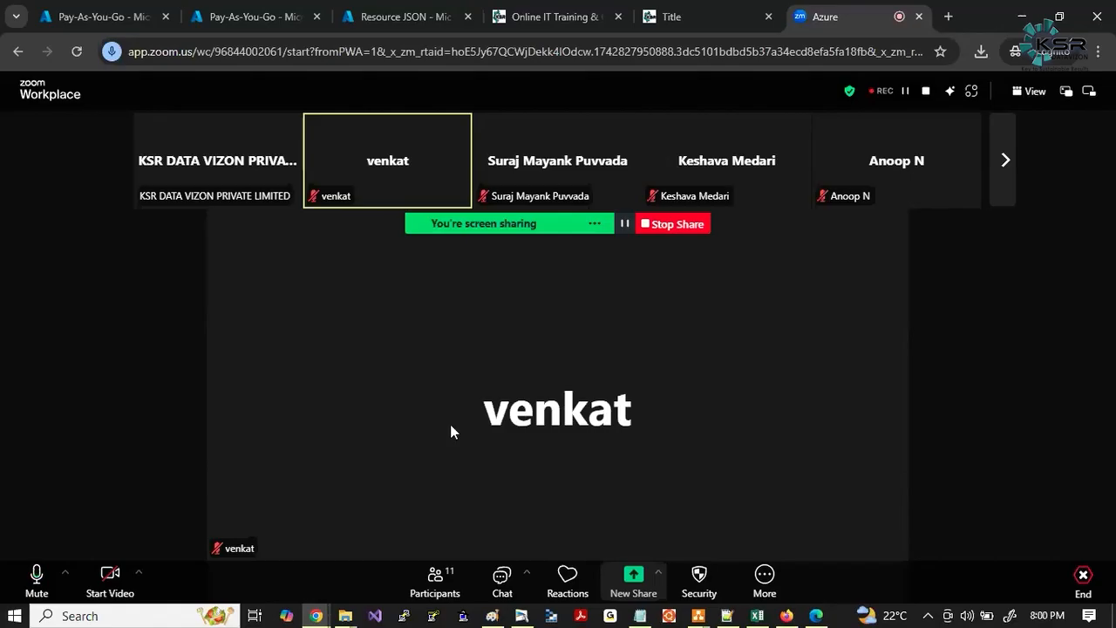
# Step: Back in Notepad, zoom the text out to 140% and highlight AuthorizationFailed
pyautogui.hotkey('alt', 'Tab')
pyautogui.hotkey('alt', 'Tab')
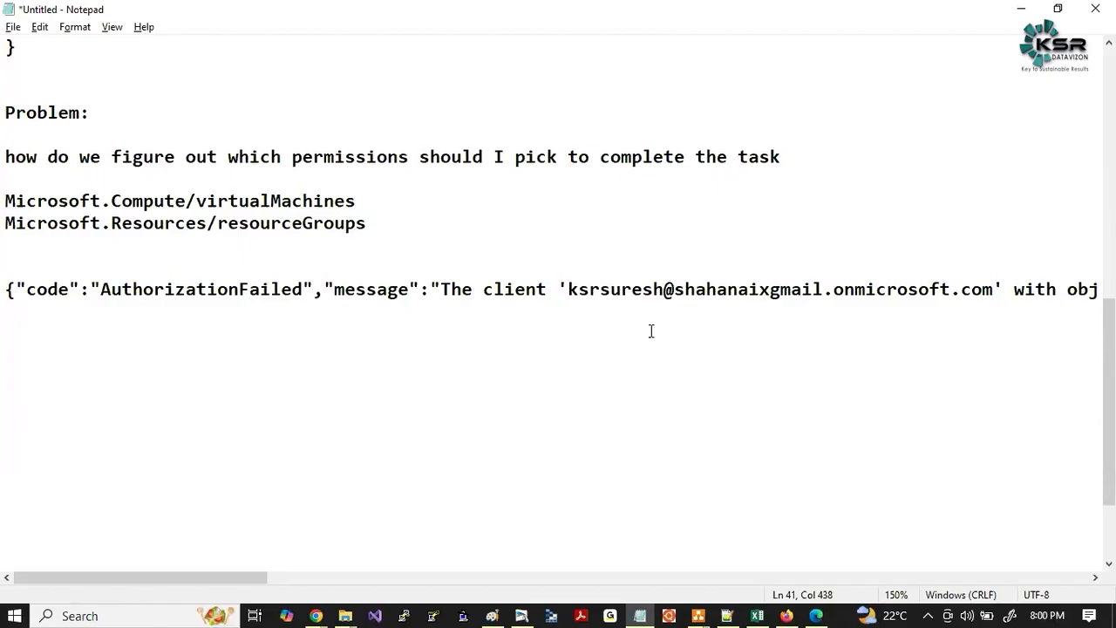
pyautogui.hotkey('ctrl', '-')
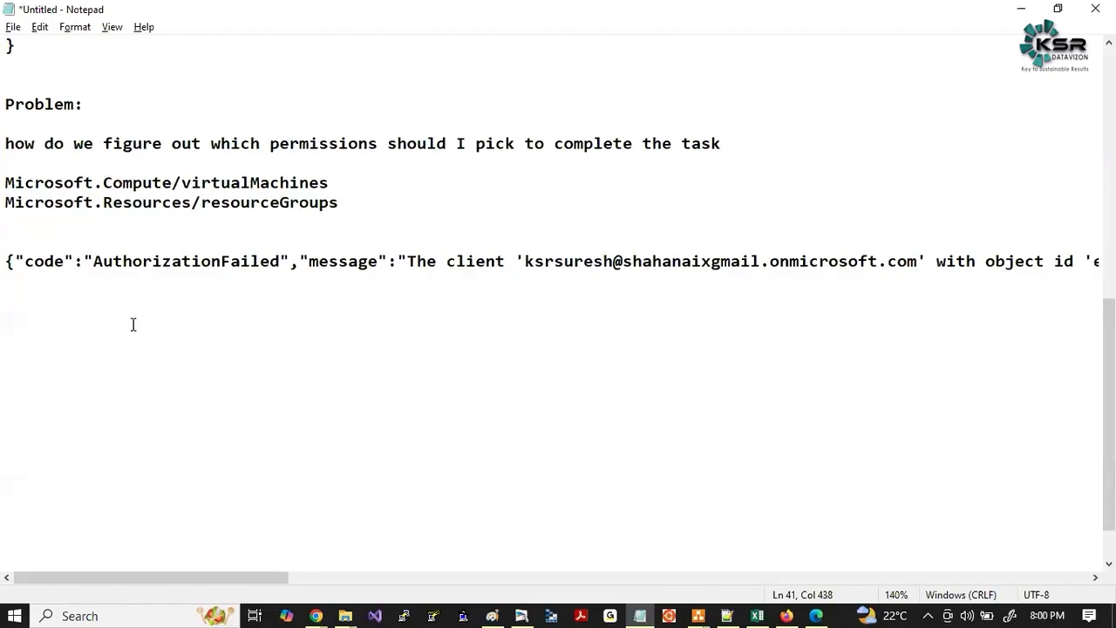
pyautogui.moveTo(103, 260); pyautogui.dragTo(280, 266)
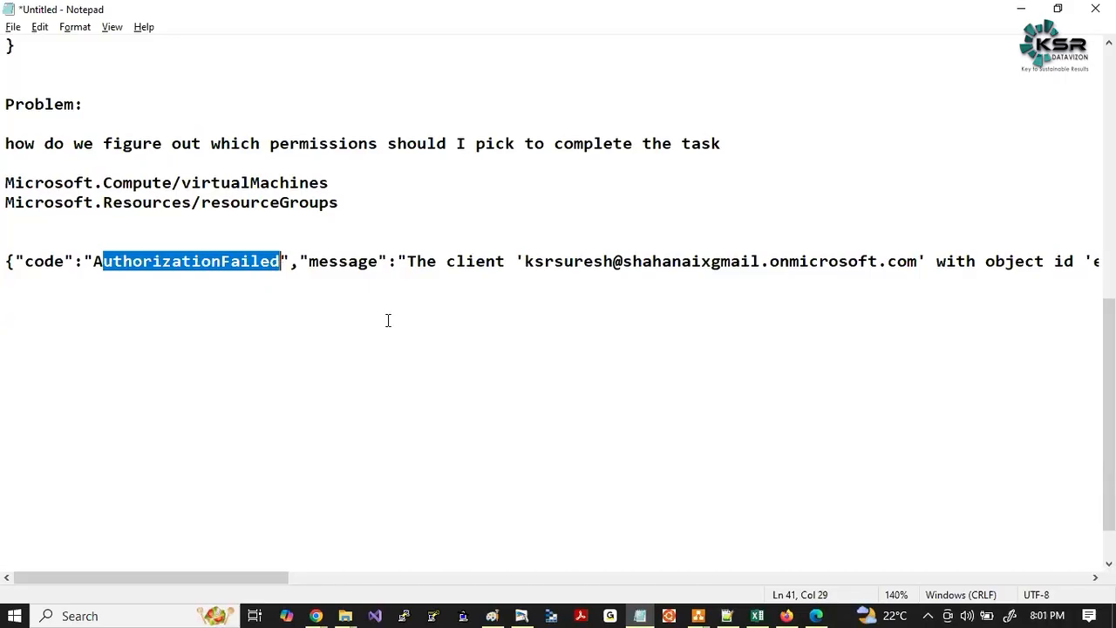
# Step: Break the error line before 'with', the action name and the '/subscriptions' scope path
pyautogui.click(935, 261)
pyautogui.press('Return')
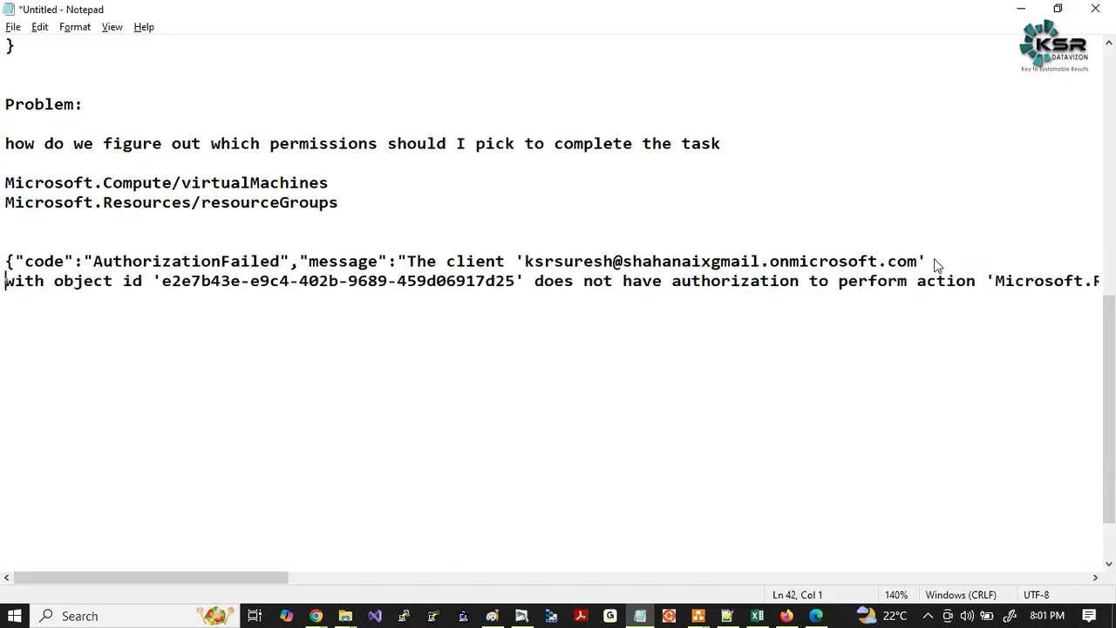
pyautogui.click(991, 281)
pyautogui.press('Return')
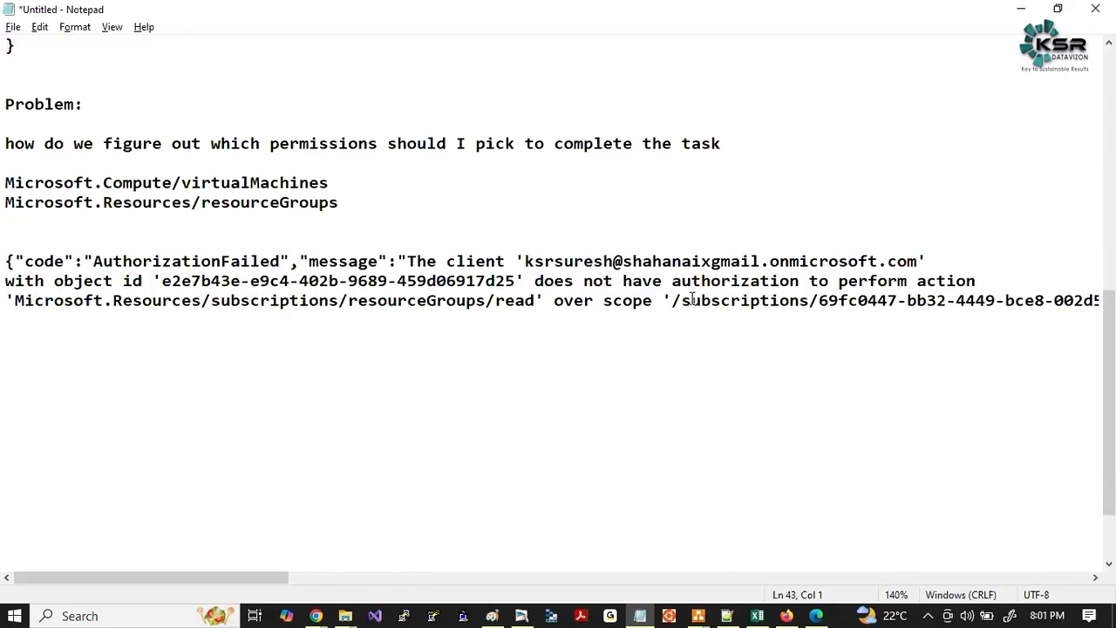
pyautogui.click(664, 300)
pyautogui.press('Return')
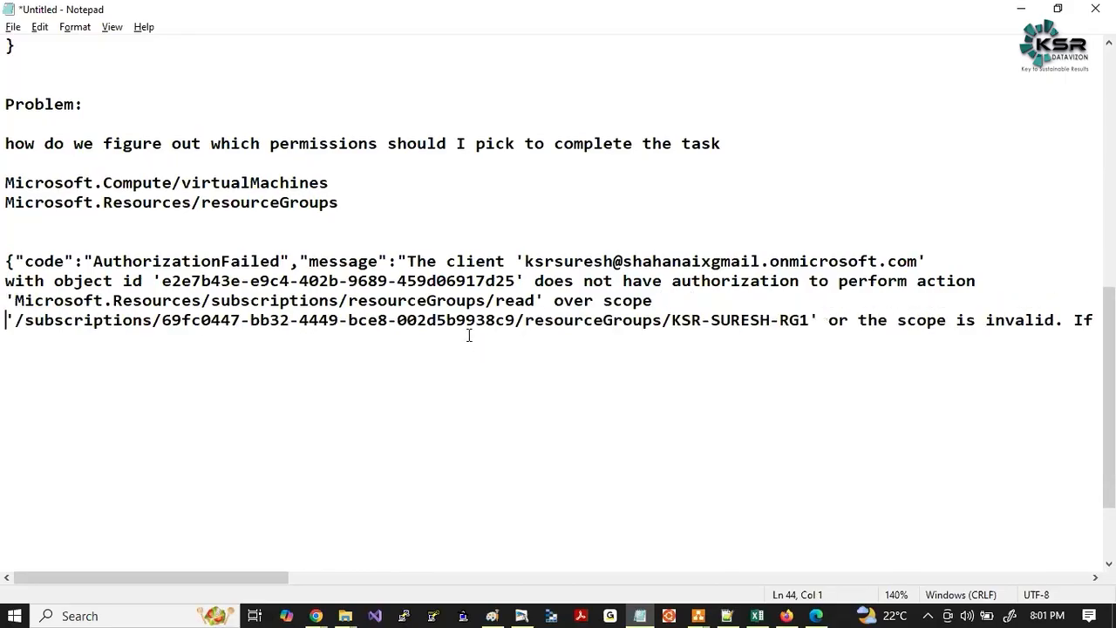
# Step: Copy Microsoft.Resources/subscriptions/resourceGroups/read onto its own line below the error
pyautogui.moveTo(160, 281); pyautogui.dragTo(1085, 282)
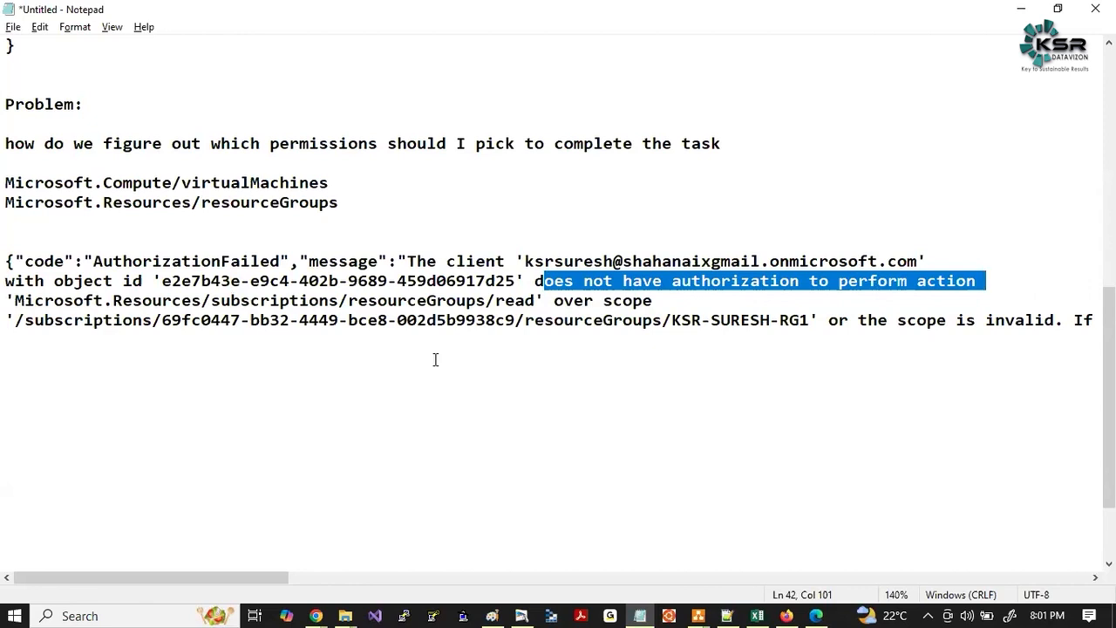
pyautogui.click(408, 357)
pyautogui.moveTo(14, 300); pyautogui.dragTo(537, 300)
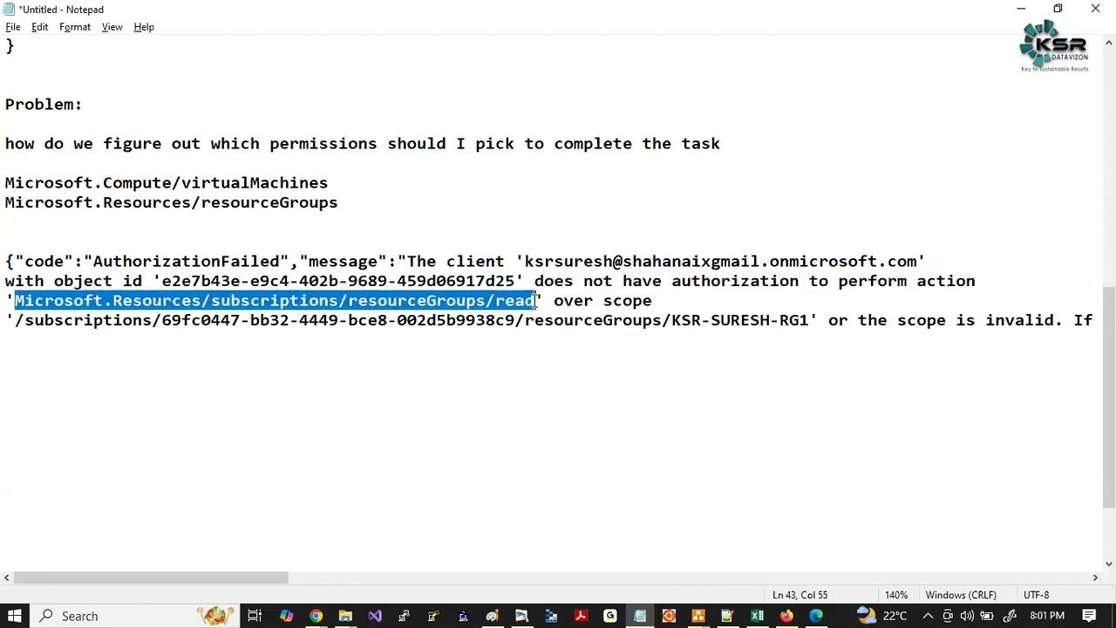
pyautogui.hotkey('ctrl', 'c')
pyautogui.click(358, 386)
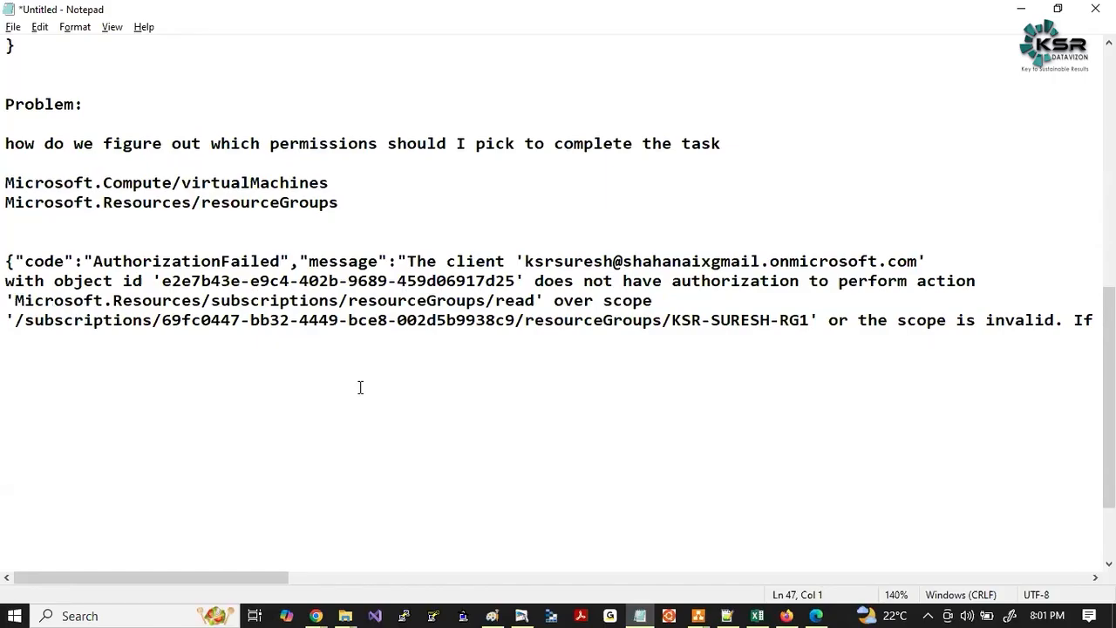
pyautogui.hotkey('ctrl', 'v')
pyautogui.press('Return')
pyautogui.click(539, 334)
pyautogui.click(529, 380)
pyautogui.click(25, 394)
pyautogui.moveTo(25, 394); pyautogui.dragTo(3, 384)
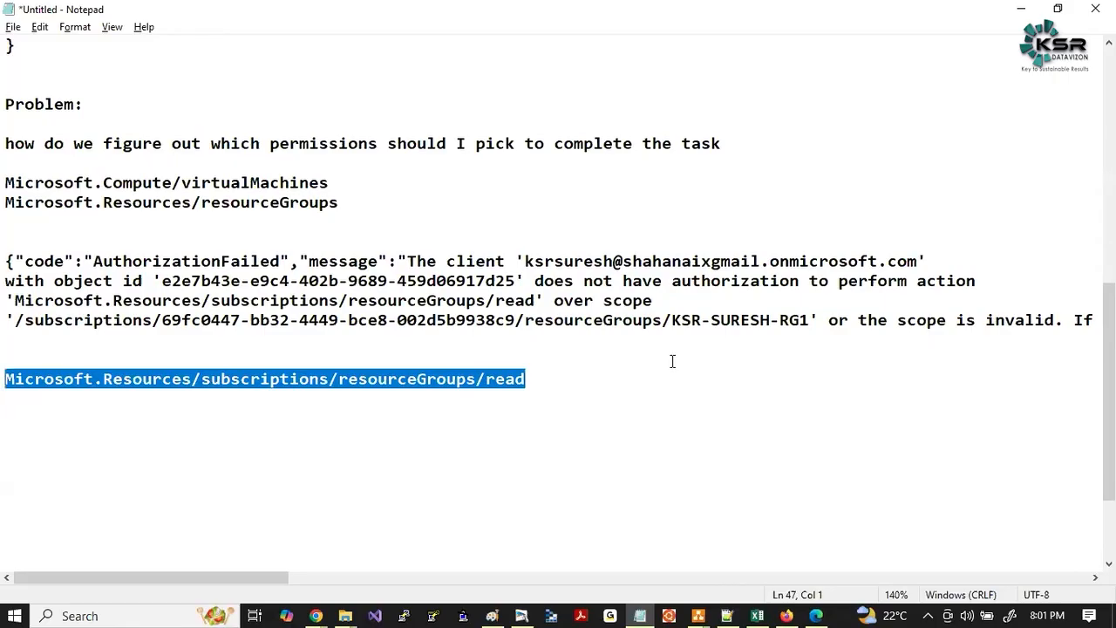
# Step: Put the closing 'or' sentence on its own line and highlight the denied action
pyautogui.click(828, 320)
pyautogui.press('Return')
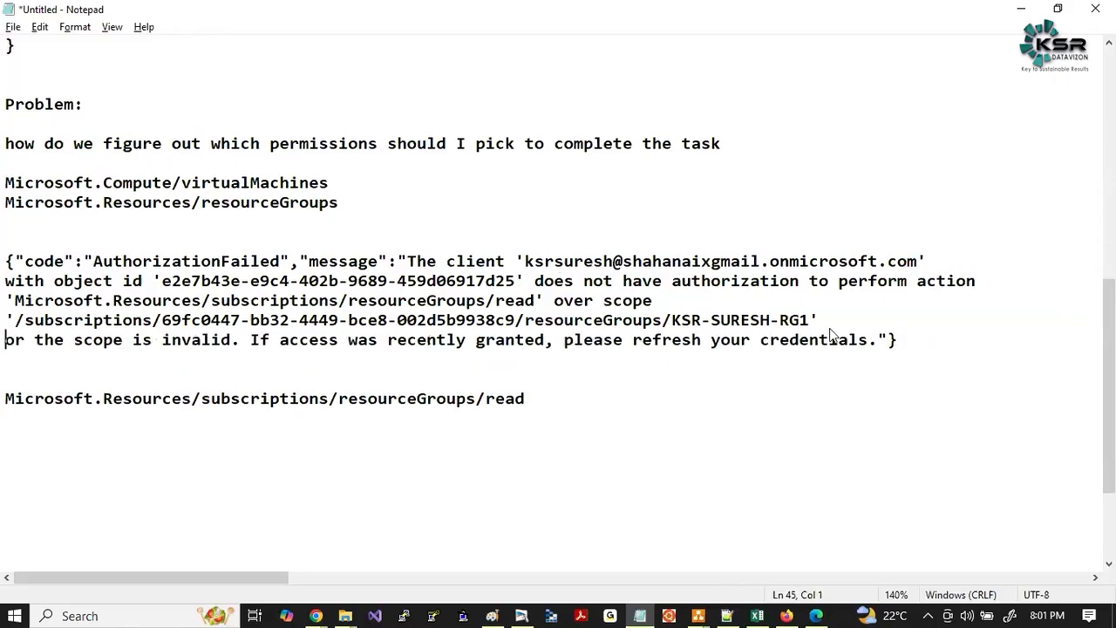
pyautogui.click(249, 339)
pyautogui.click(309, 341)
pyautogui.moveTo(534, 302); pyautogui.dragTo(16, 300)
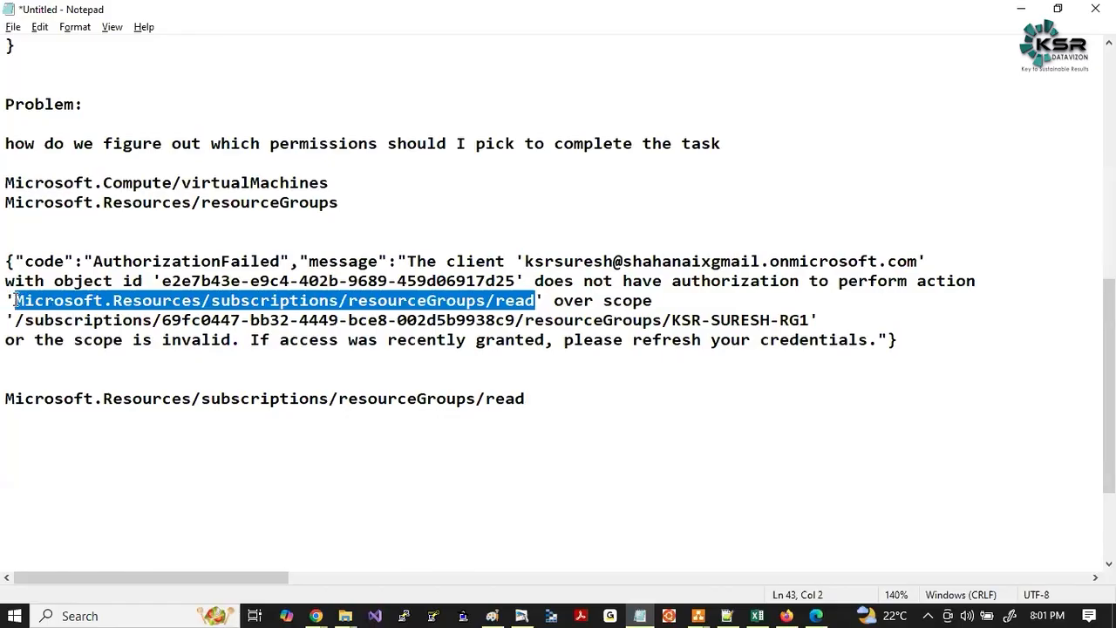
pyautogui.hotkey('alt', 'Tab')
pyautogui.hotkey('alt', 'Tab')
pyautogui.hotkey('alt', 'Tab')
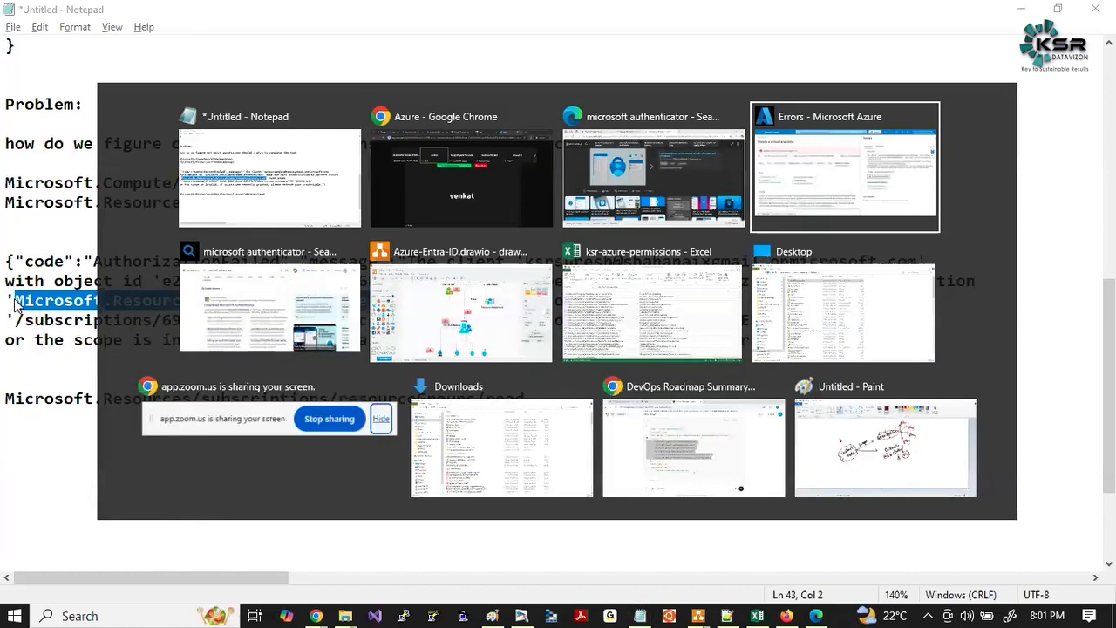
# Step: View the ksr-vm-customrole JSON and select its resourceGroups read and write action lines
pyautogui.click(315, 615)
pyautogui.click(318, 565)
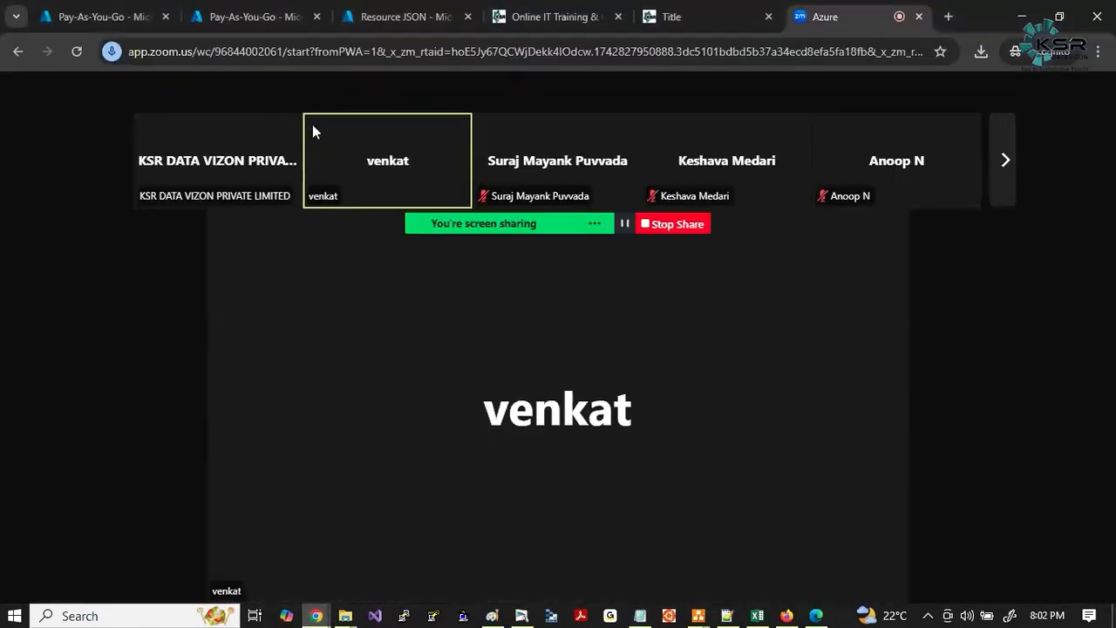
pyautogui.click(382, 18)
pyautogui.click(550, 436)
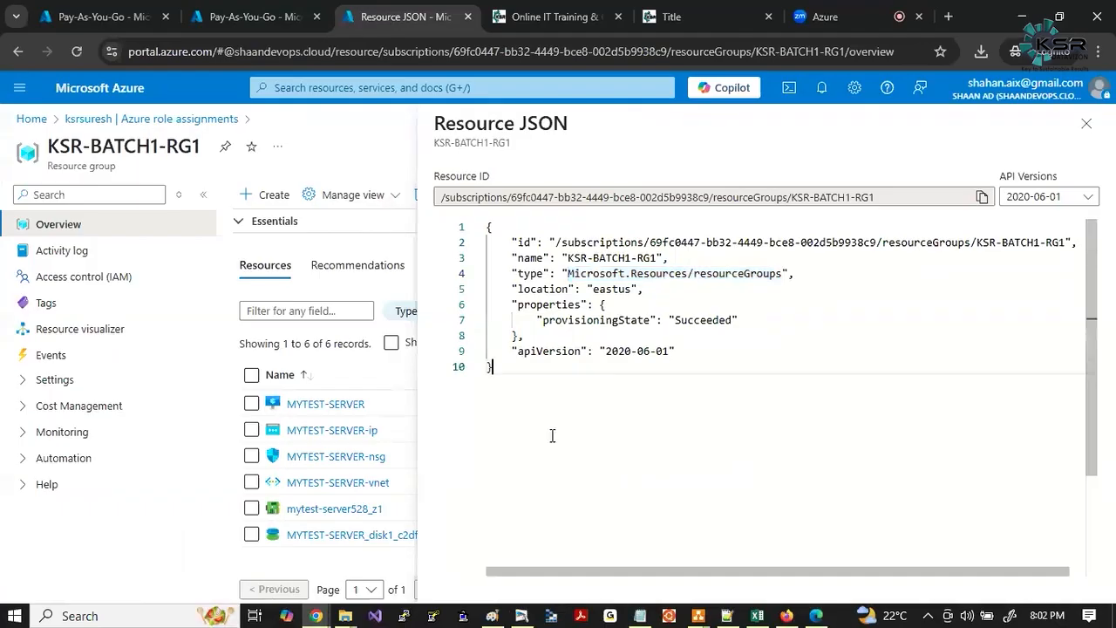
pyautogui.click(97, 19)
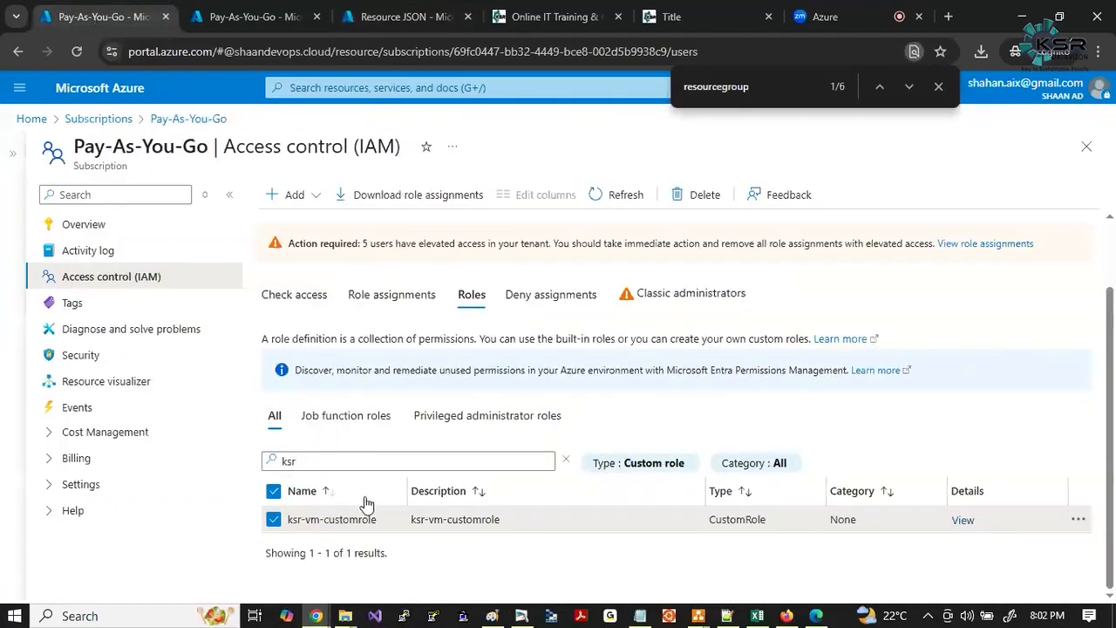
pyautogui.click(962, 520)
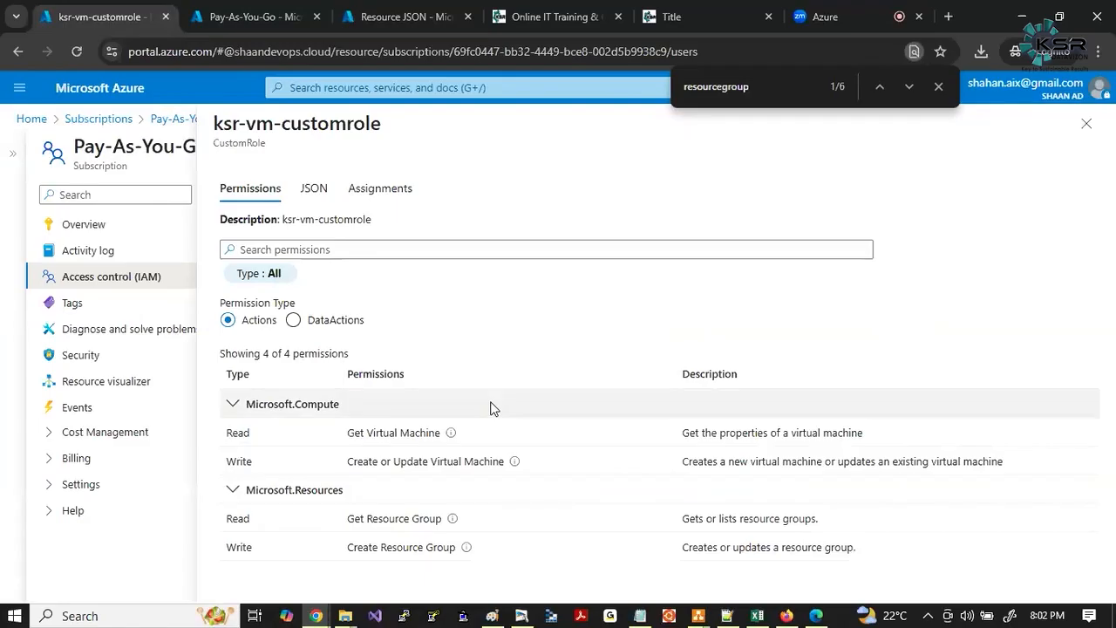
pyautogui.click(315, 195)
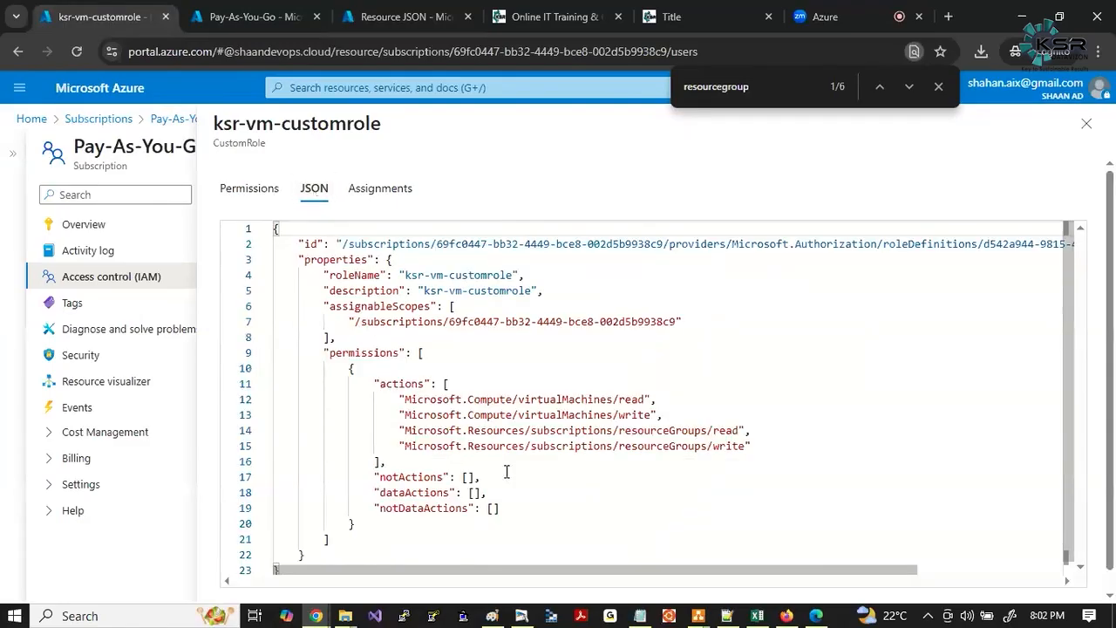
pyautogui.moveTo(400, 431); pyautogui.dragTo(802, 441)
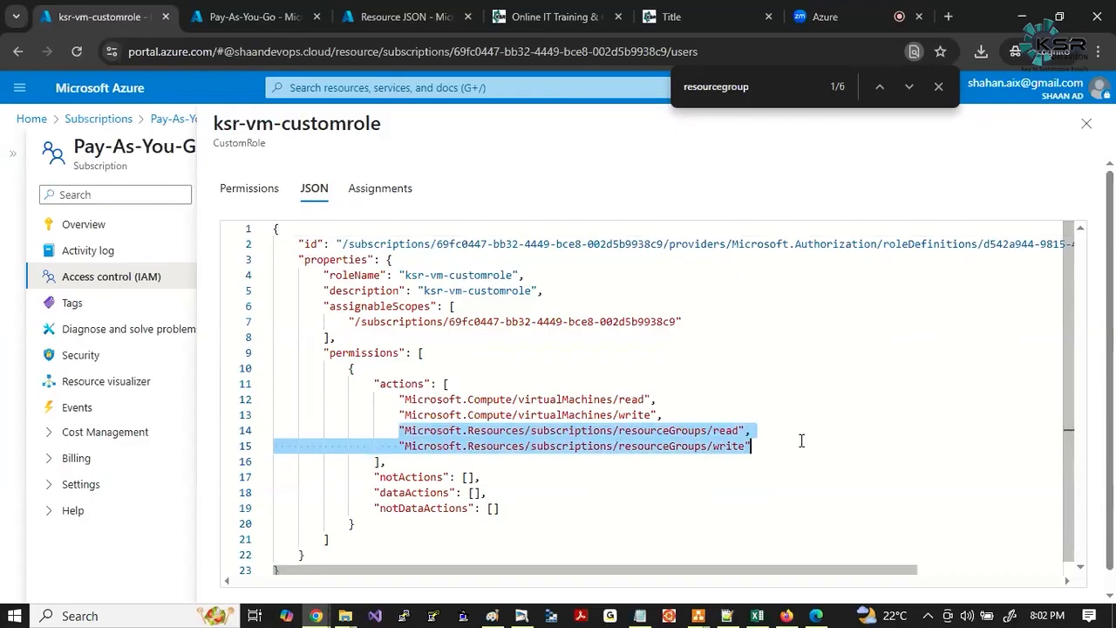
pyautogui.hotkey('alt', 'Tab')
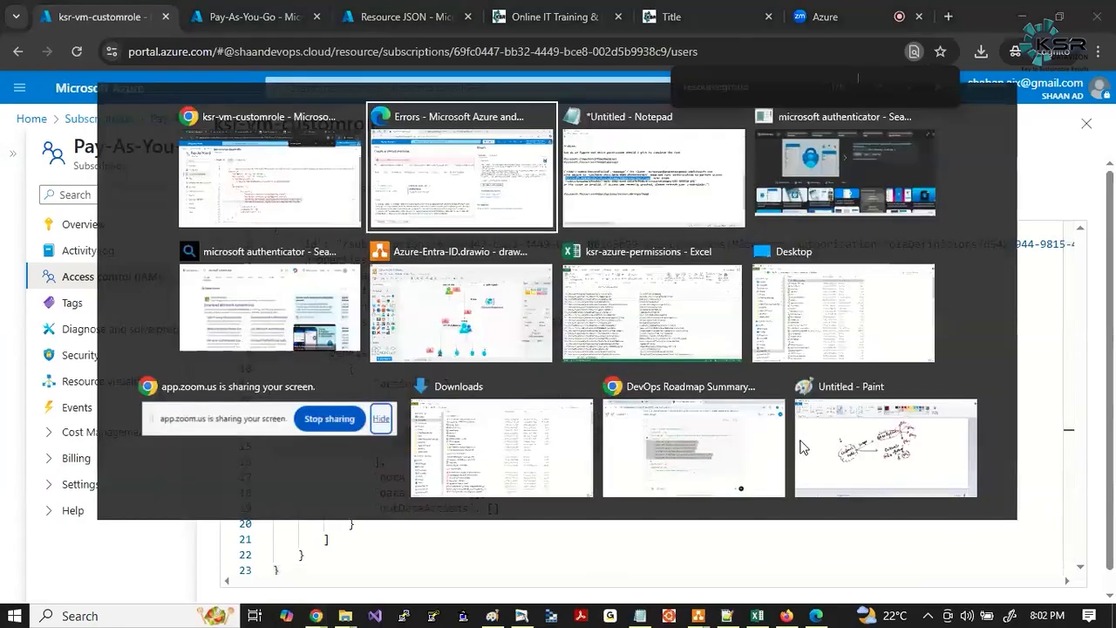
# Step: Select the resourceGroups/read text and the whole AuthorizationFailed error in the Notepad notes
pyautogui.hotkey('alt', 'Tab')
pyautogui.click(595, 397)
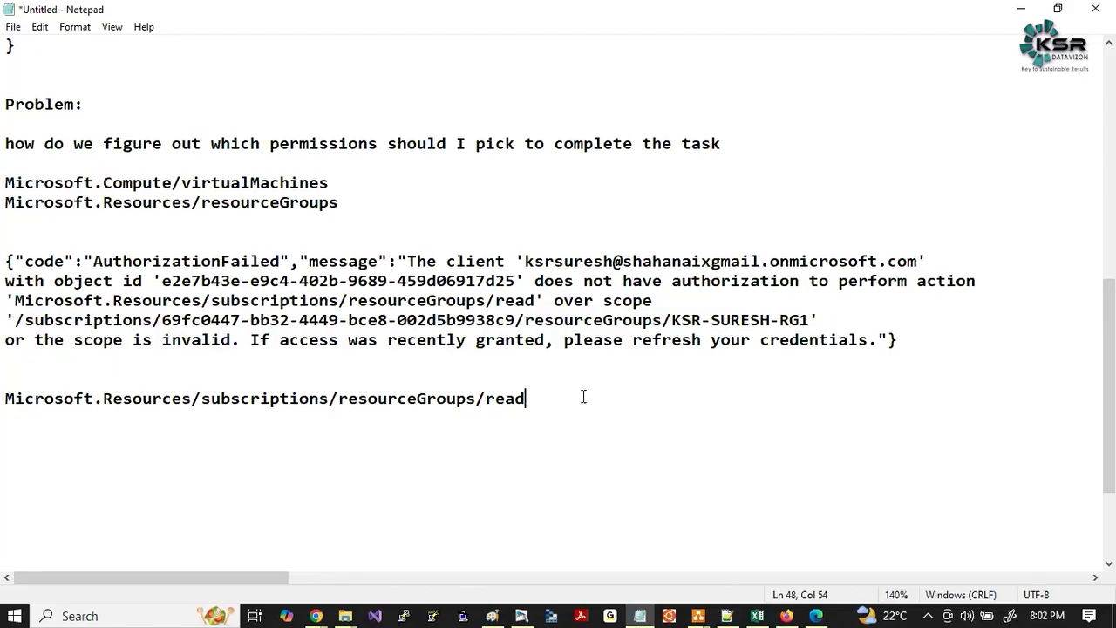
pyautogui.moveTo(349, 401); pyautogui.dragTo(481, 421)
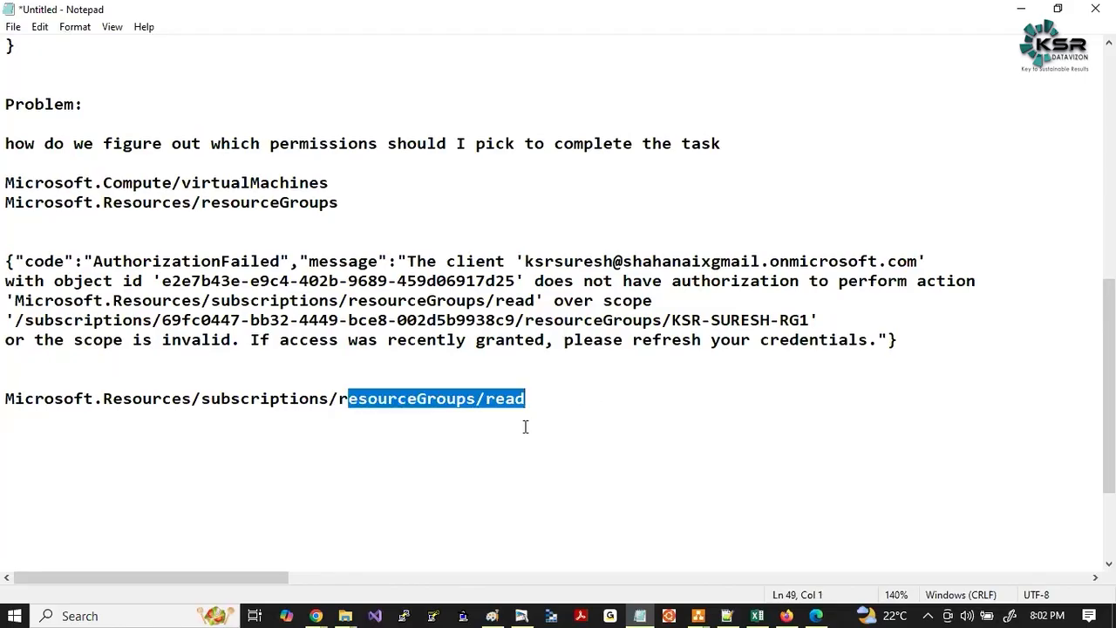
pyautogui.moveTo(959, 349); pyautogui.dragTo(44, 262)
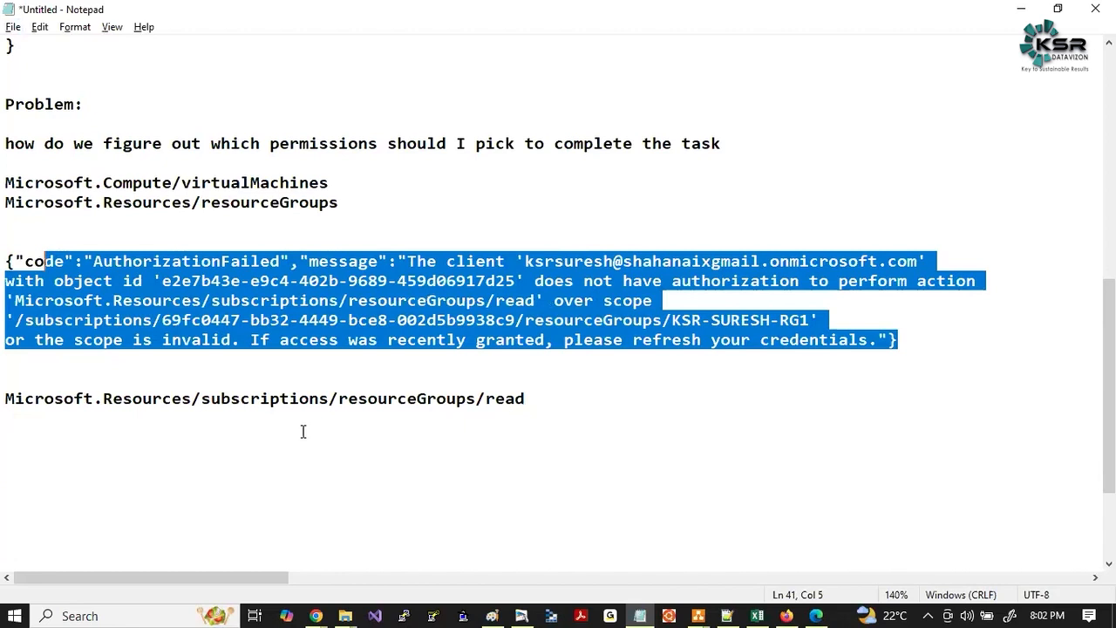
pyautogui.hotkey('alt', 'Tab')
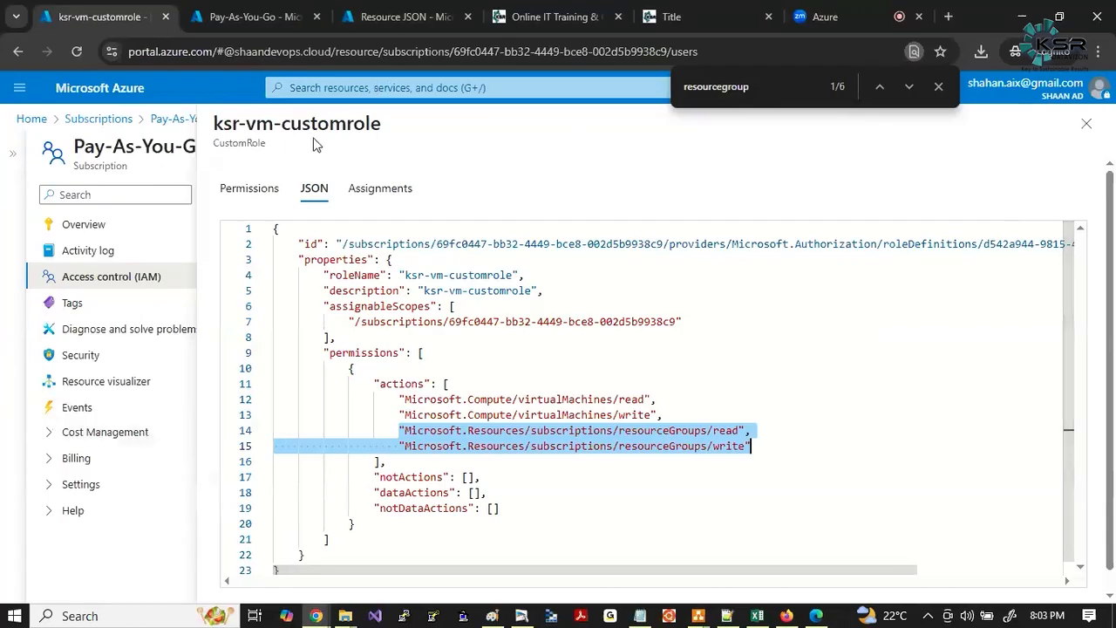
# Step: Close the validation Errors pane and reload the Create a virtual machine form
pyautogui.click(346, 617)
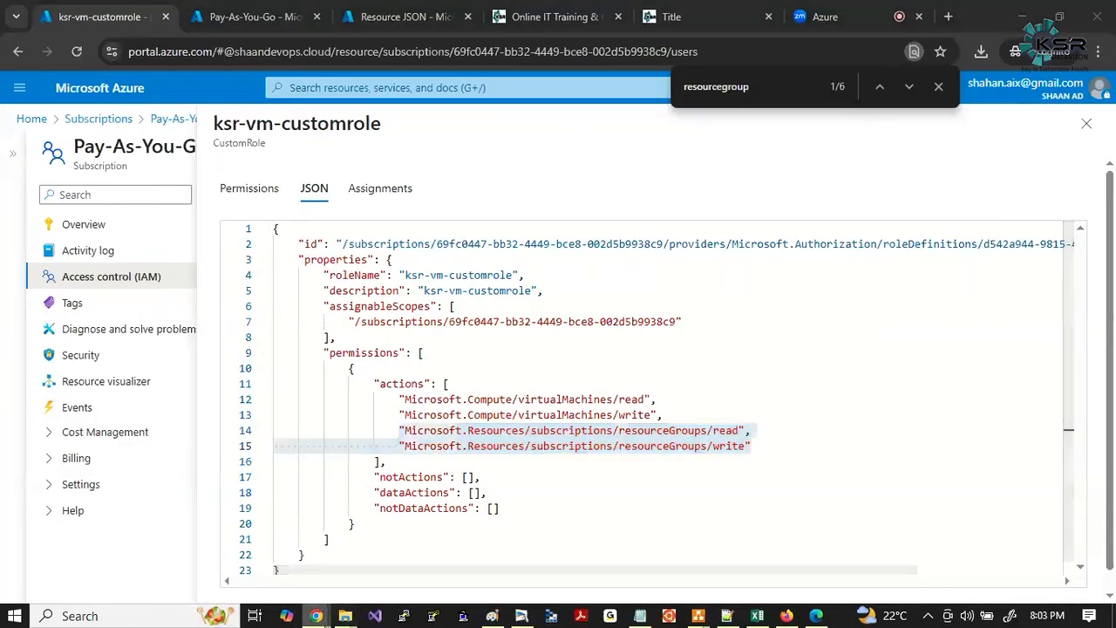
pyautogui.click(817, 616)
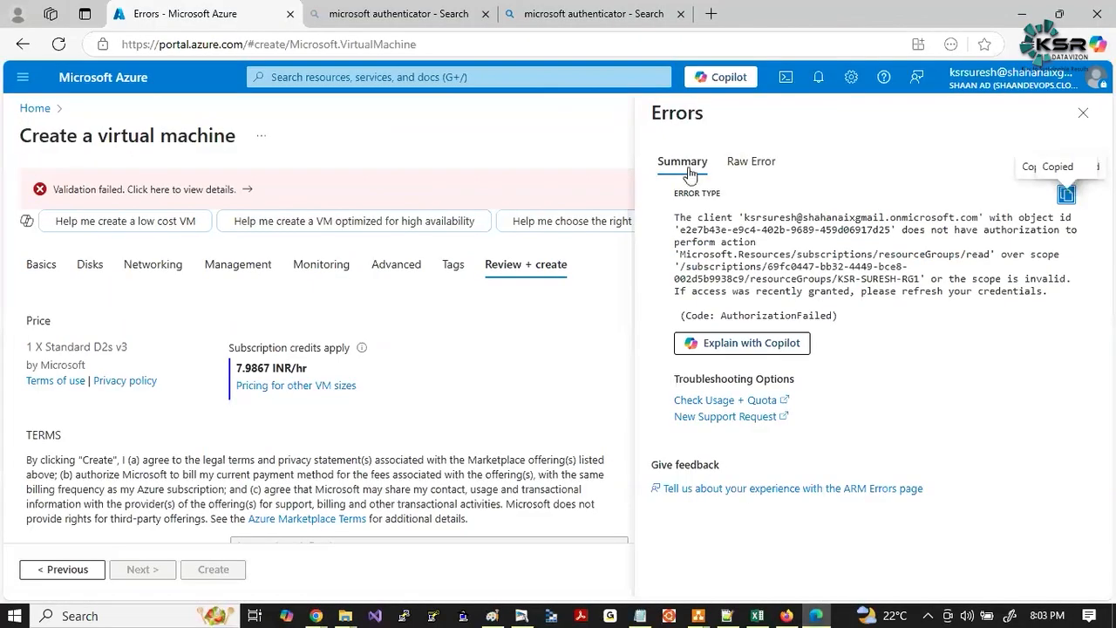
pyautogui.click(1083, 113)
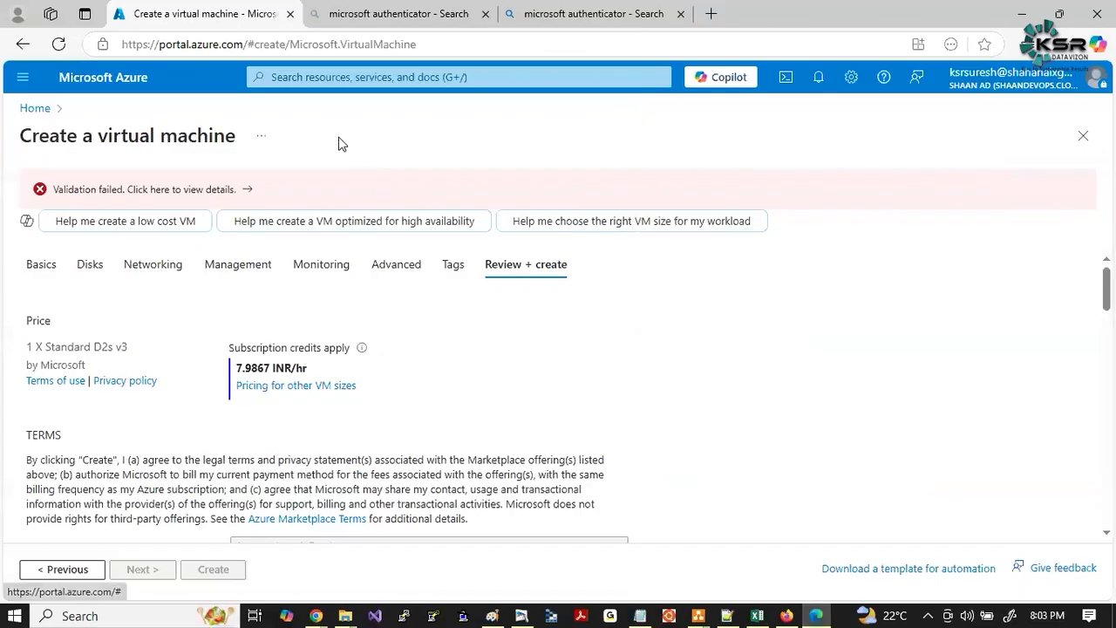
pyautogui.click(58, 44)
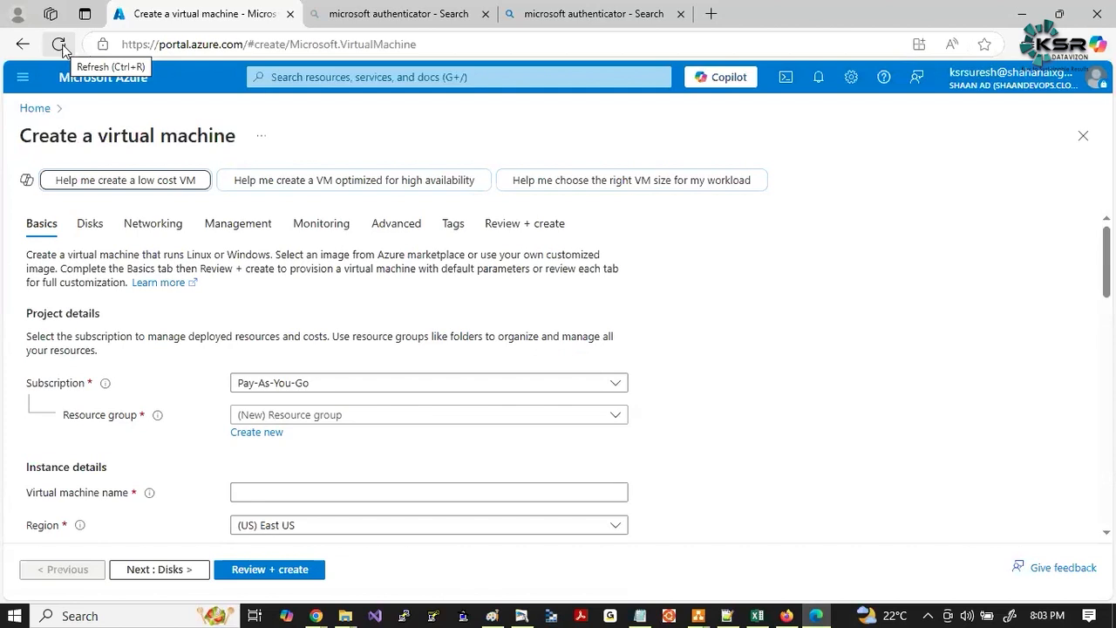
# Step: Create a new resource group named KSR-SURESH-RG2 for the VM
pyautogui.click(278, 420)
pyautogui.click(160, 455)
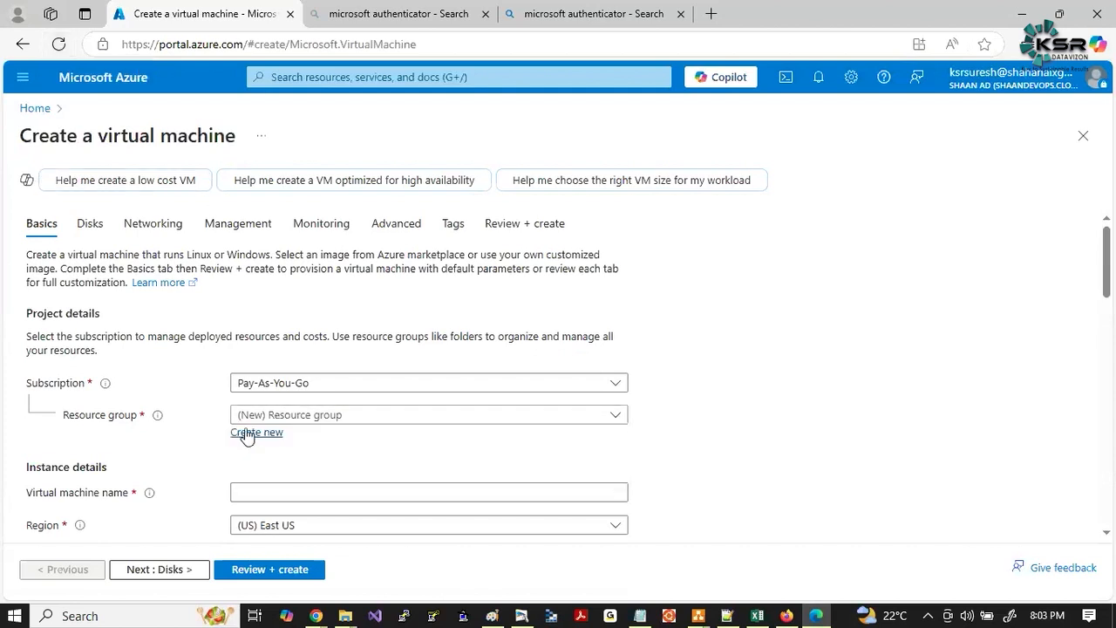
pyautogui.click(244, 433)
pyautogui.write('SRE-')
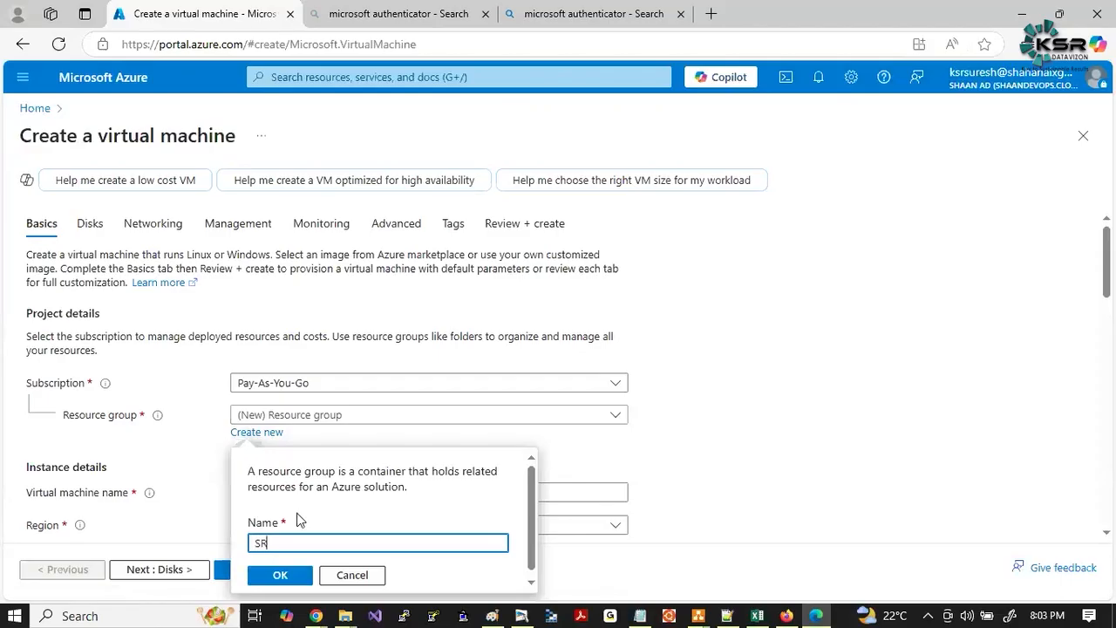
pyautogui.press('BackSpace')
pyautogui.press('BackSpace')
pyautogui.press('BackSpace')
pyautogui.press('BackSpace')
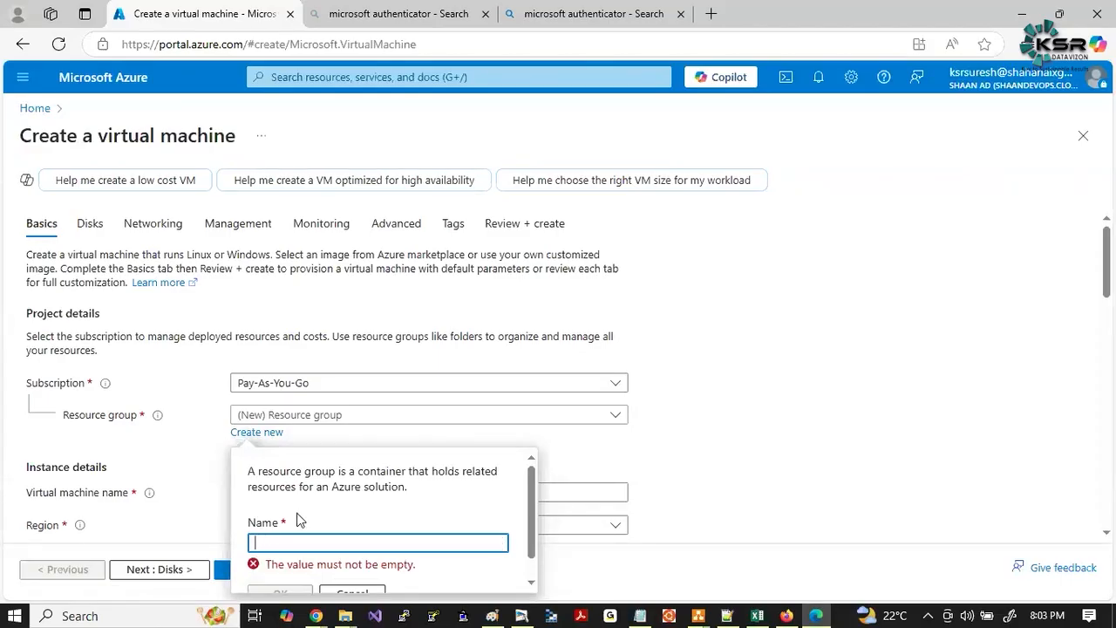
pyautogui.write('KSR-SUREH')
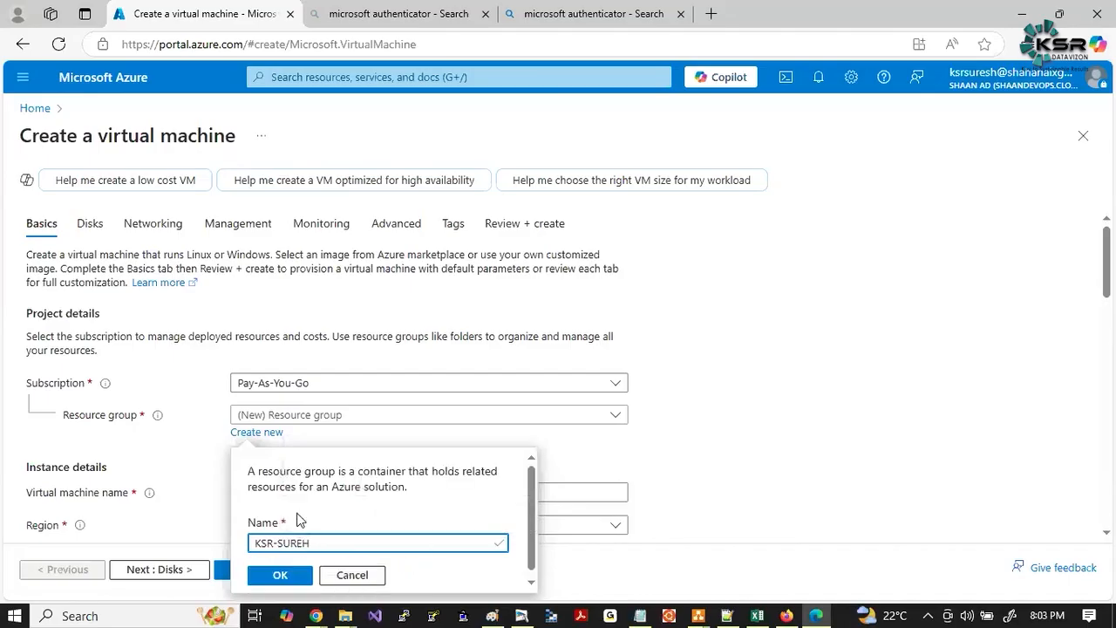
pyautogui.press('BackSpace')
pyautogui.write('SH-R')
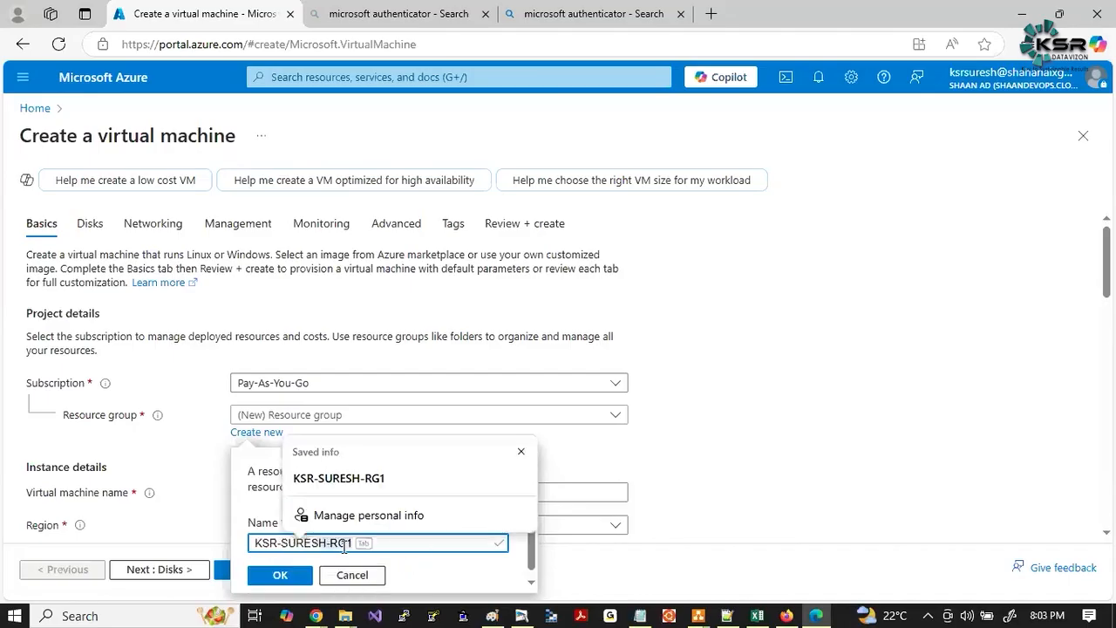
pyautogui.write('G2')
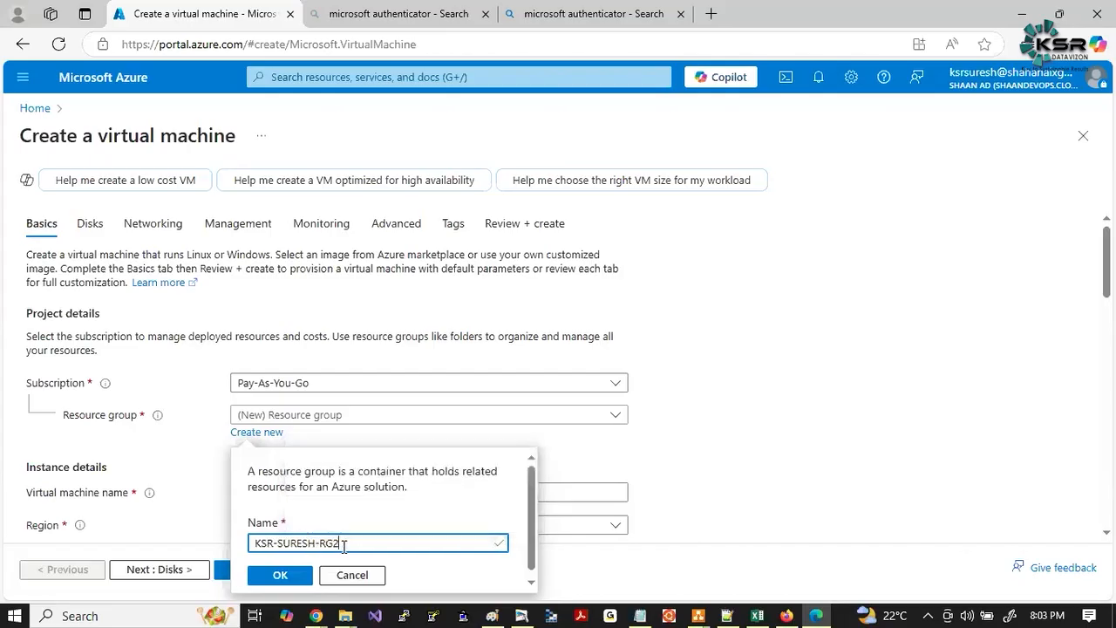
pyautogui.click(278, 575)
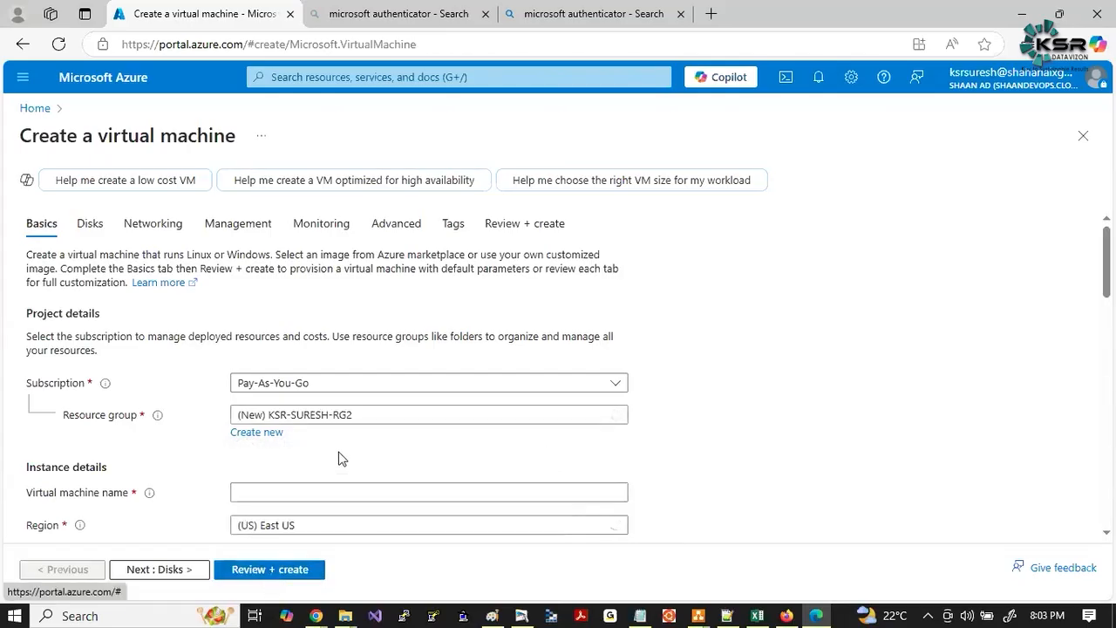
# Step: Name the VM SURESH-SERVER1 and switch to password authentication
pyautogui.click(258, 491)
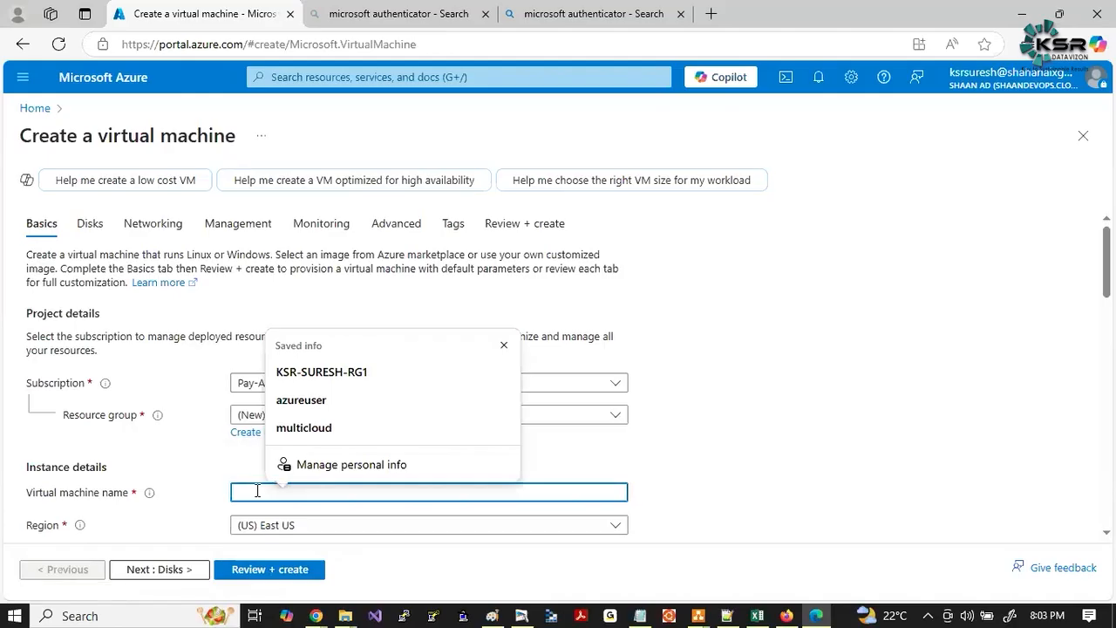
pyautogui.write('SURESH-')
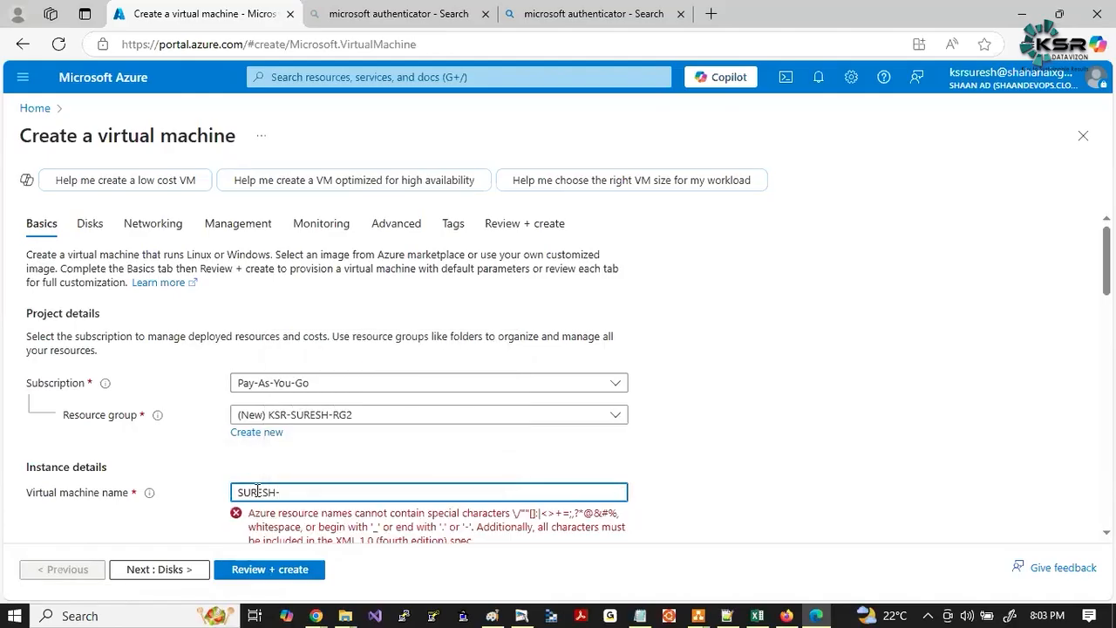
pyautogui.write('SERVER1')
pyautogui.scroll(-9, 295, 491)
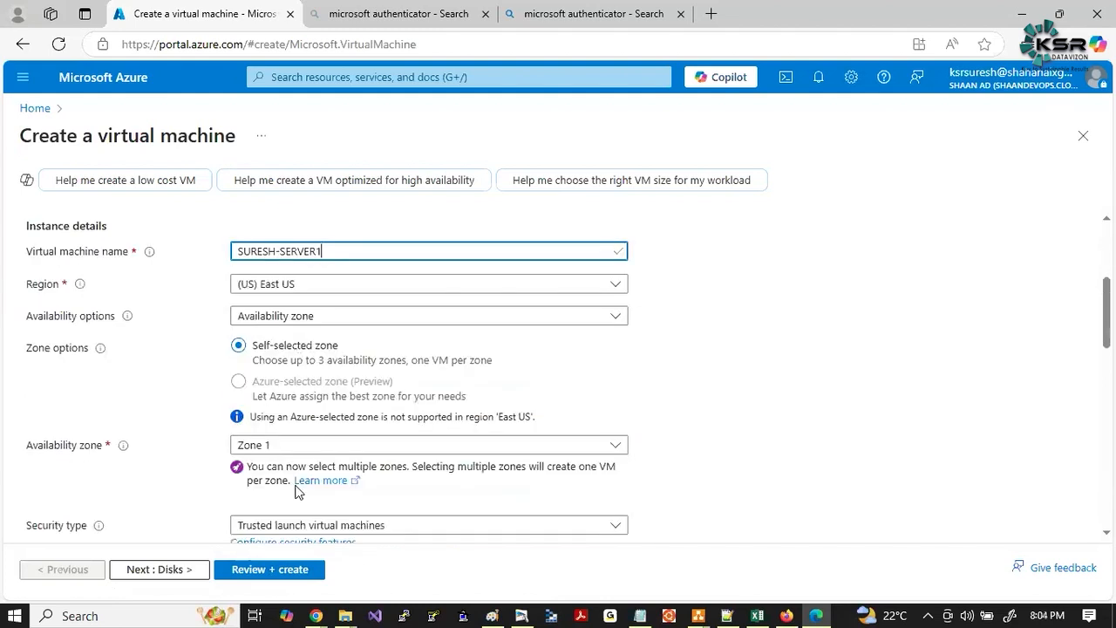
pyautogui.scroll(-1, 295, 490)
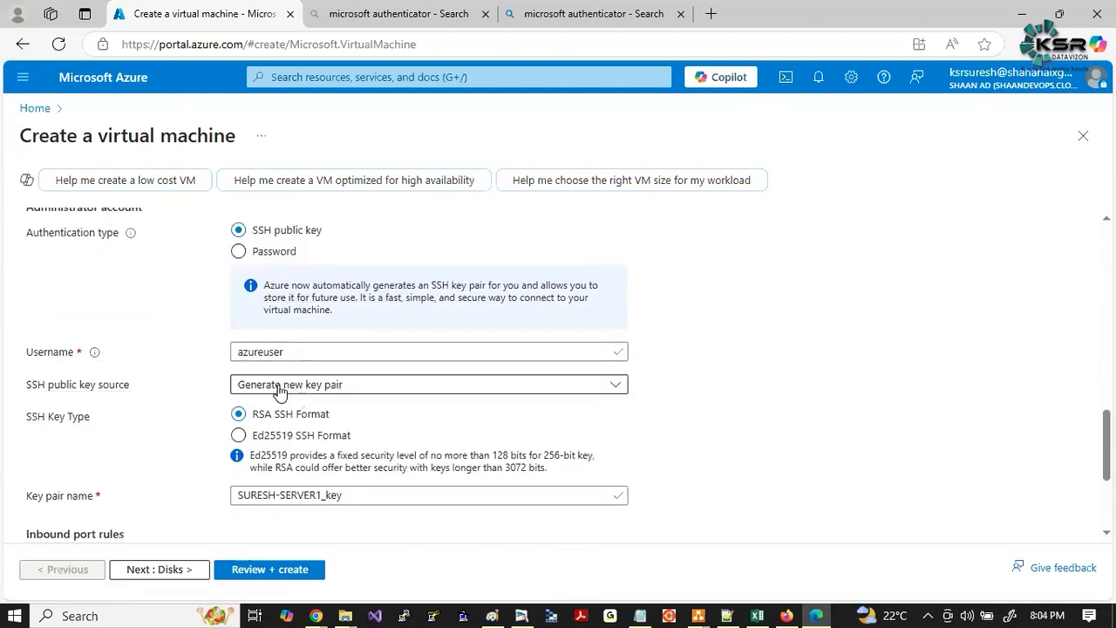
pyautogui.click(238, 251)
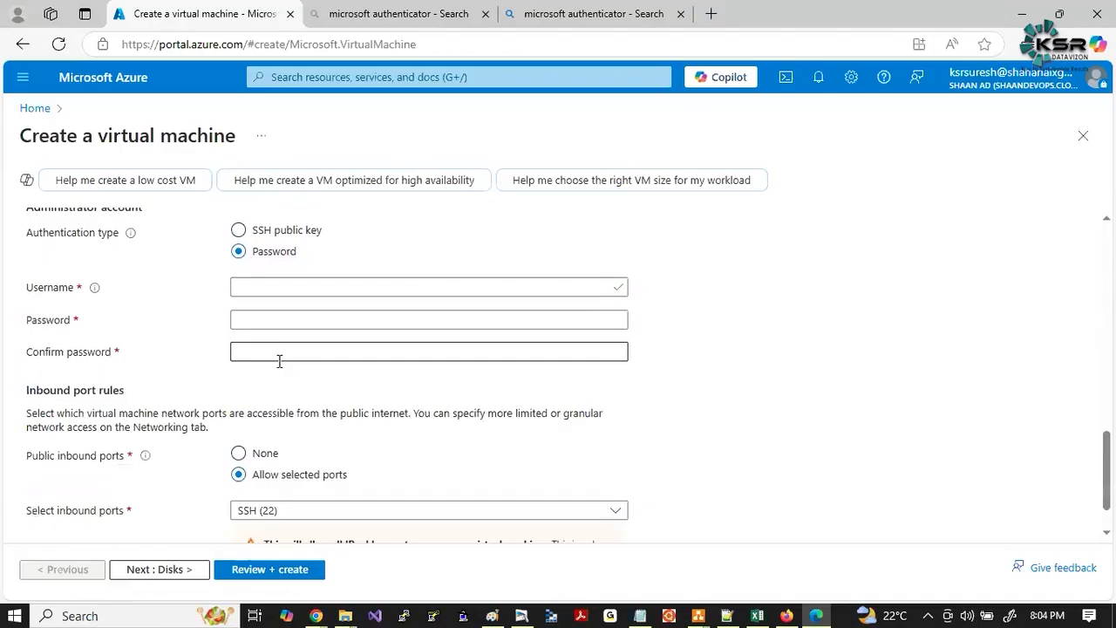
pyautogui.click(253, 289)
pyautogui.write('K')
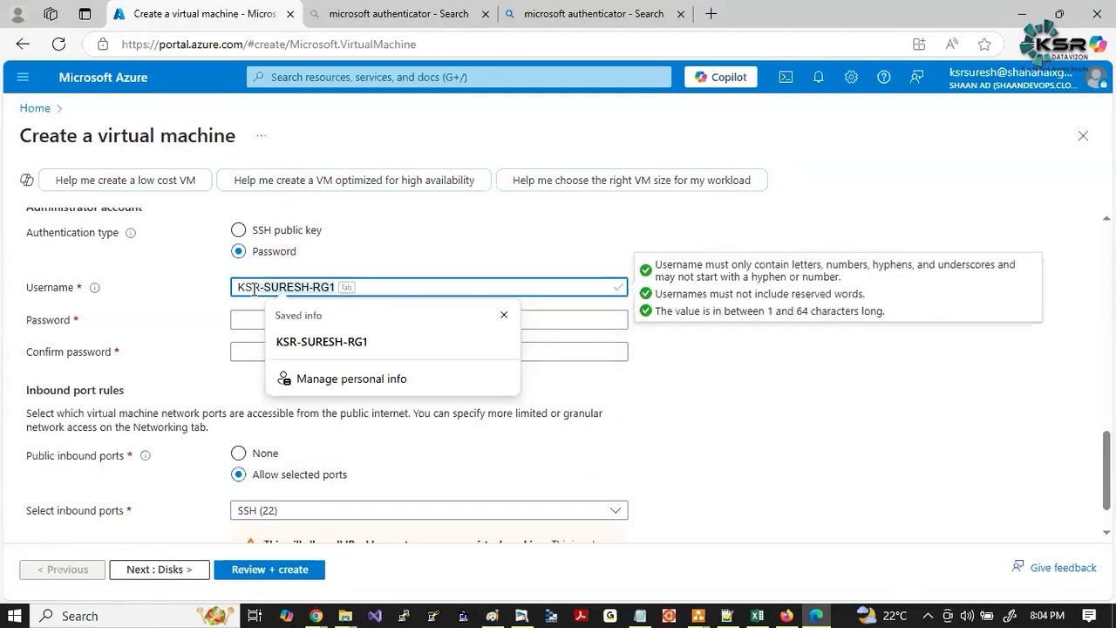
pyautogui.press('BackSpace')
pyautogui.press('BackSpace')
pyautogui.press('BackSpace')
pyautogui.press('BackSpace')
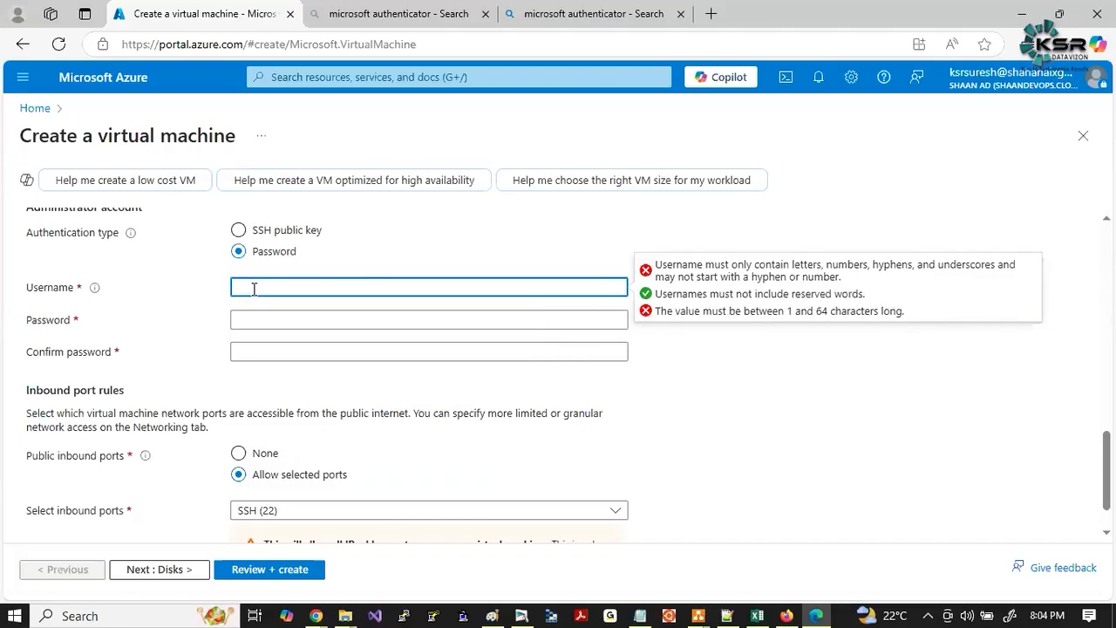
# Step: Add blank lines in Notepad below the resourceGroups/read line
pyautogui.click(642, 615)
pyautogui.click(584, 420)
pyautogui.press('Return')
pyautogui.press('Return')
# Step: Type 'ram,hdd,cpu,os ...' on the new Notepad line
pyautogui.write('ram,hadd')
pyautogui.press('BackSpace')
pyautogui.press('BackSpace')
pyautogui.press('BackSpace')
pyautogui.write('dd,')
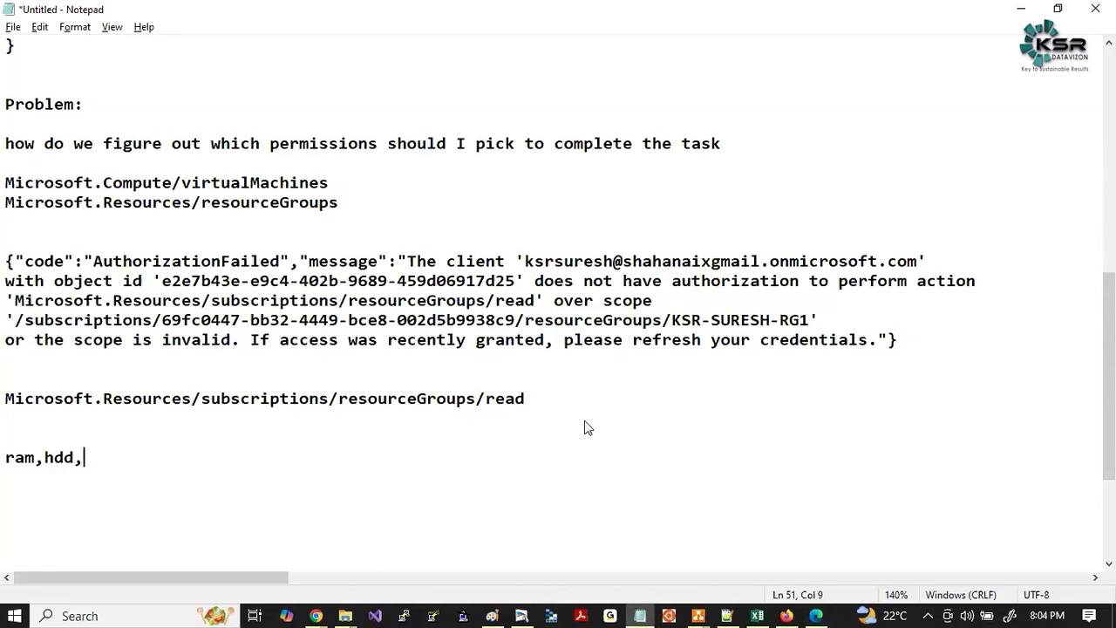
pyautogui.write('cpu,os ...')
pyautogui.press('Return')
pyautogui.press('Return')
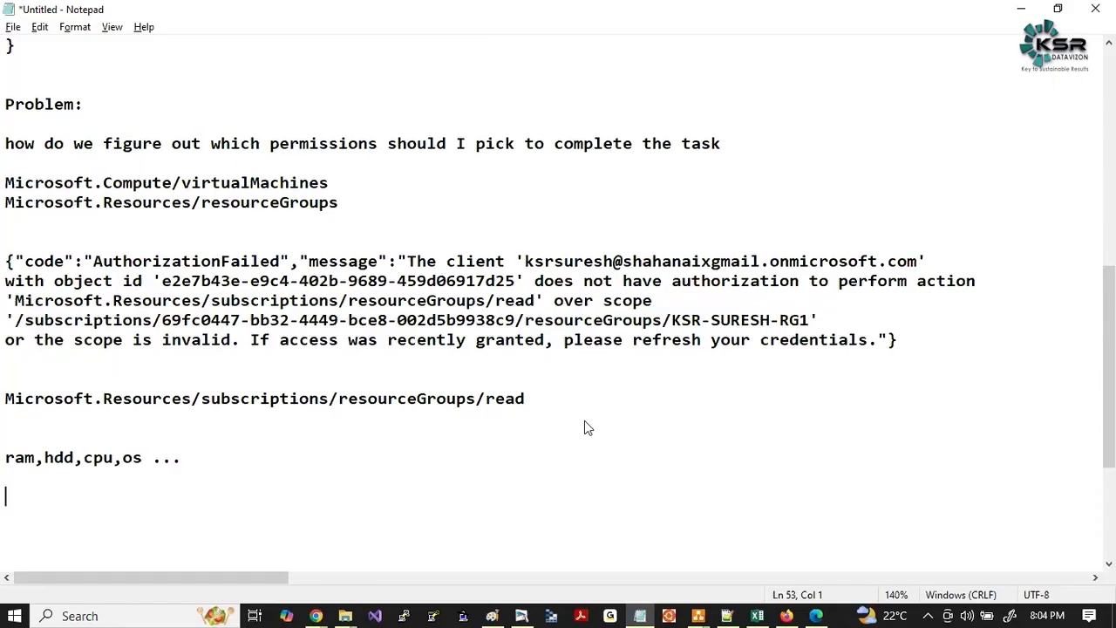
# Step: Start the administrator username with 'ksr' in the Azure VM form
pyautogui.hotkey('alt', 'Tab')
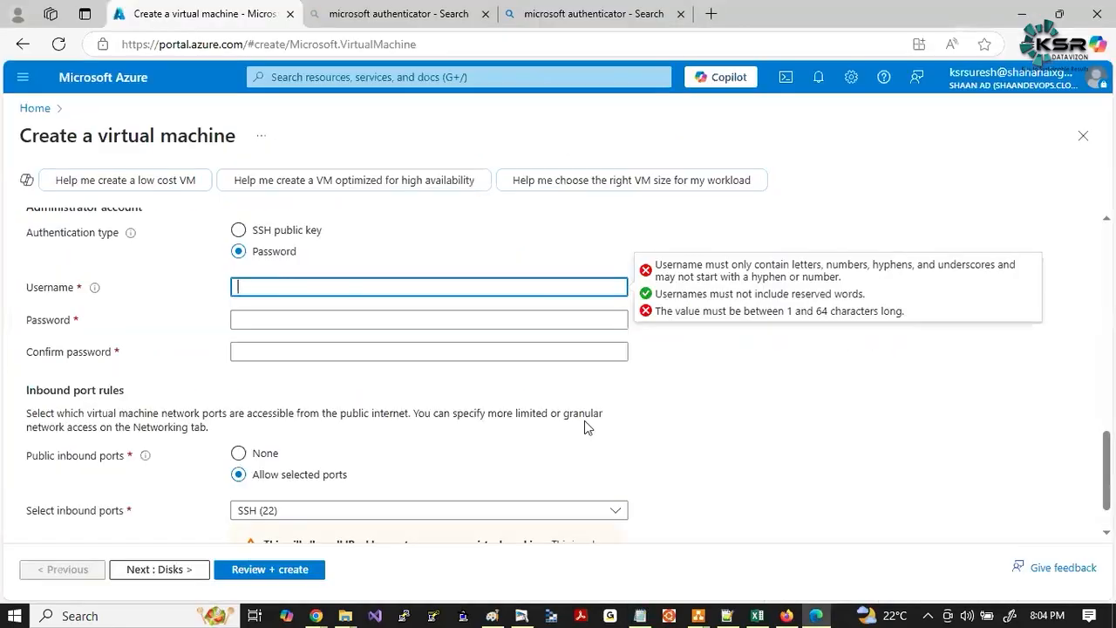
pyautogui.write('ksr')
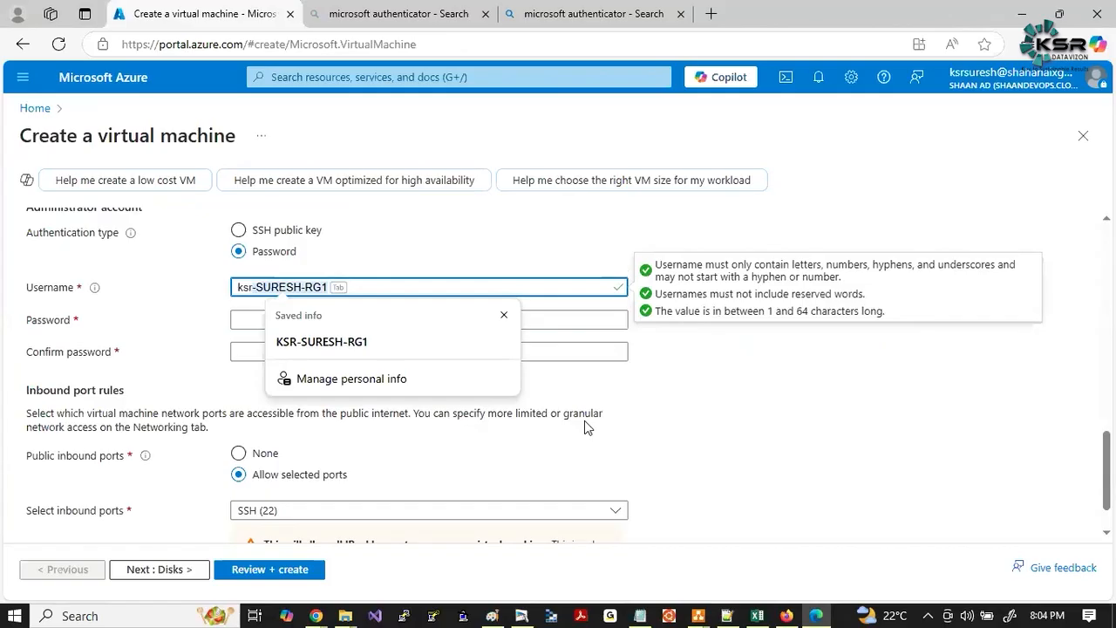
pyautogui.hotkey('alt', 'Tab')
pyautogui.hotkey('alt', 'Tab')
pyautogui.hotkey('alt', 'Tab')
pyautogui.hotkey('alt', 'Tab')
pyautogui.hotkey('alt', 'Tab')
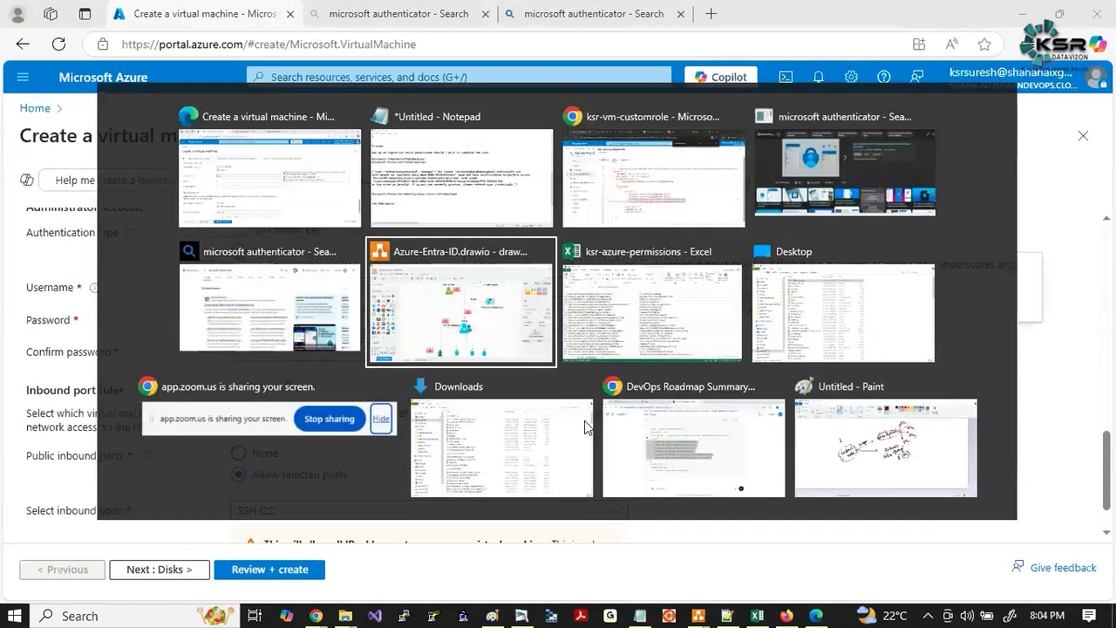
pyautogui.scroll(-5, 519, 440)
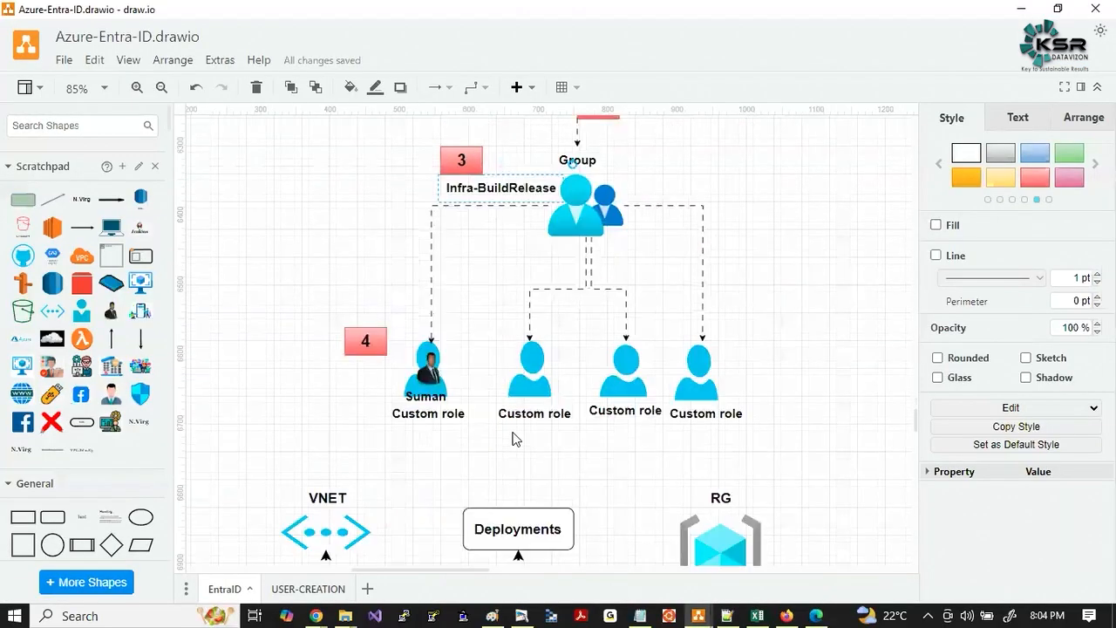
pyautogui.scroll(-4, 514, 439)
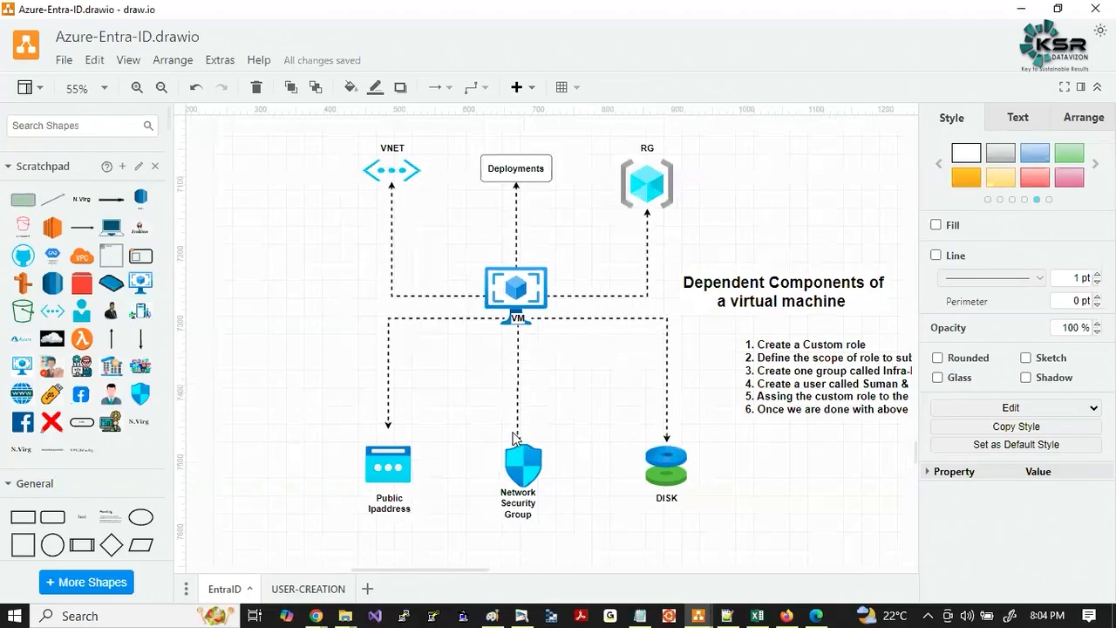
pyautogui.click(507, 292)
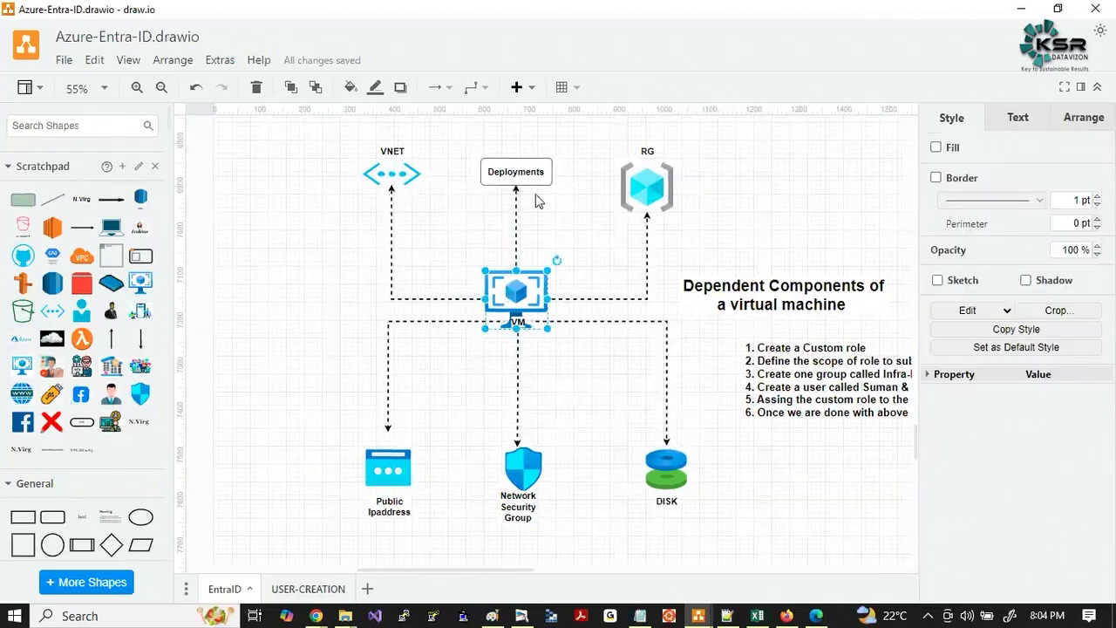
pyautogui.click(516, 171)
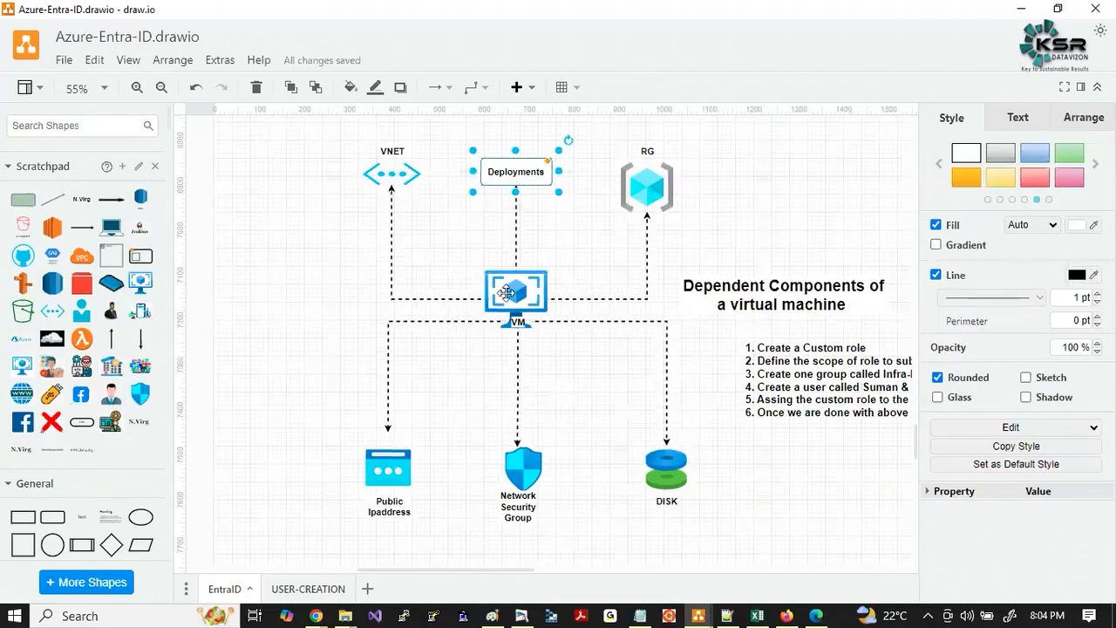
pyautogui.click(505, 292)
pyautogui.click(392, 174)
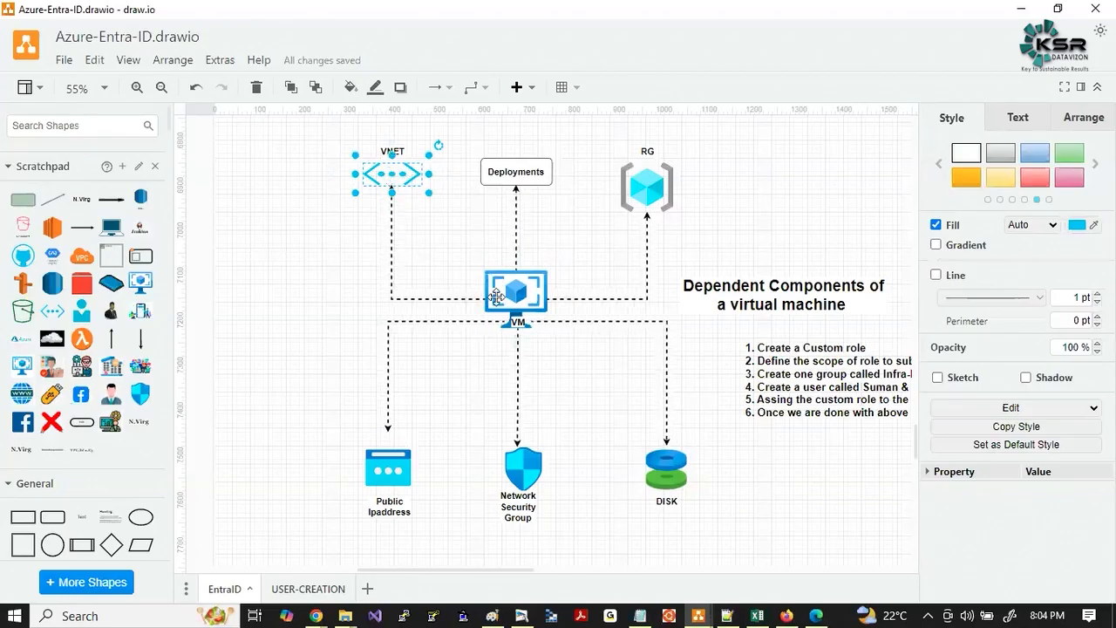
pyautogui.click(495, 296)
pyautogui.click(669, 200)
pyautogui.click(504, 289)
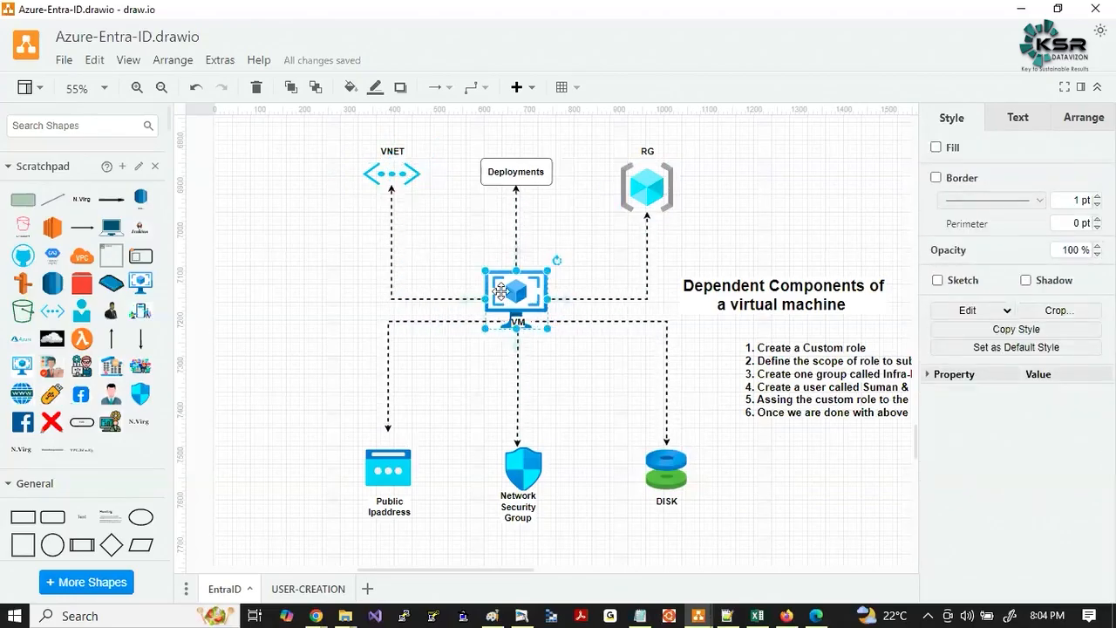
pyautogui.click(699, 450)
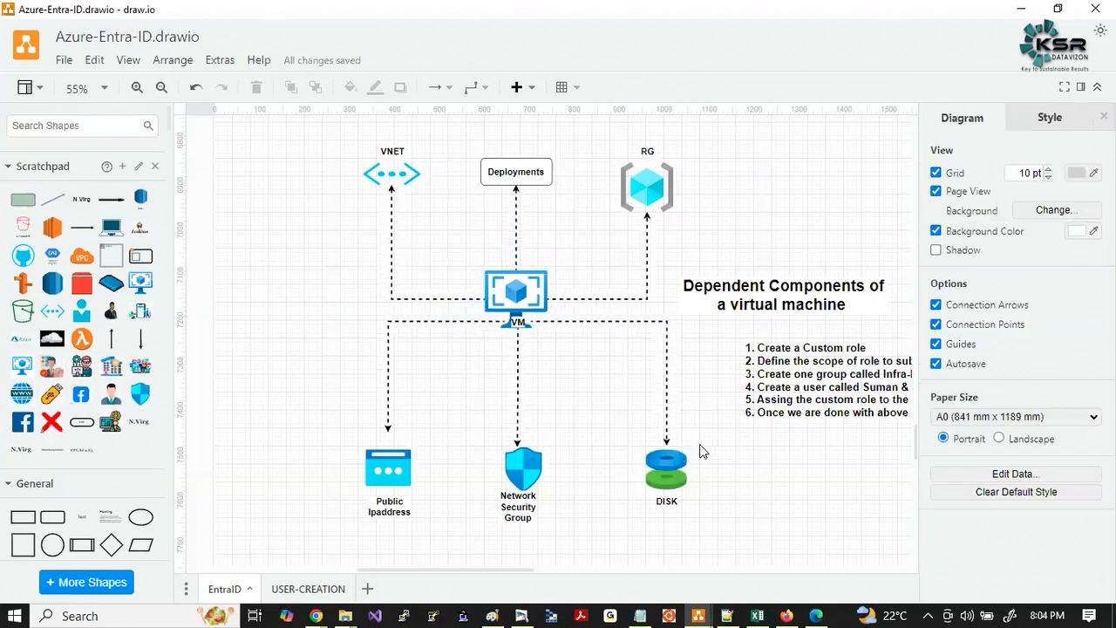
pyautogui.click(385, 470)
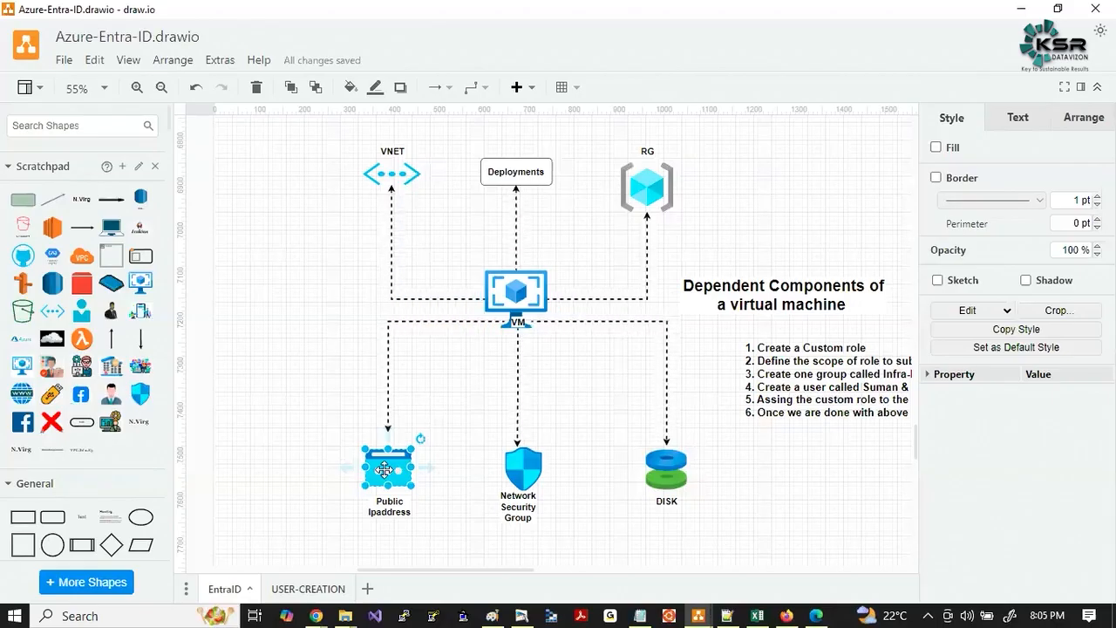
pyautogui.hotkey('alt', 'Tab')
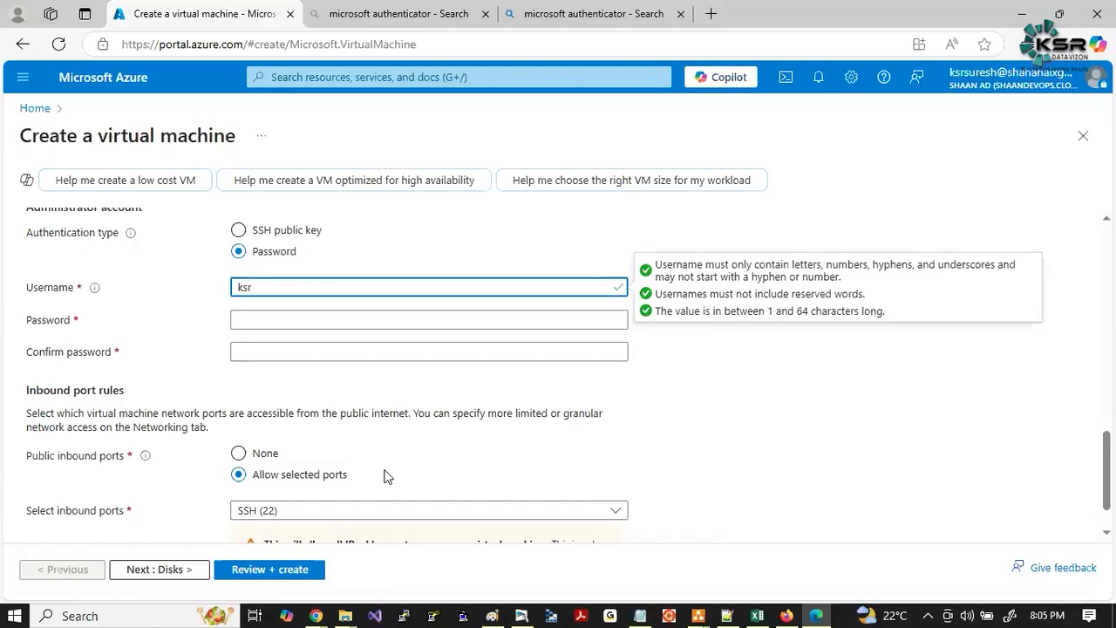
# Step: Complete the admin username, enter the matching password twice, and run Review + create
pyautogui.press('Tab')
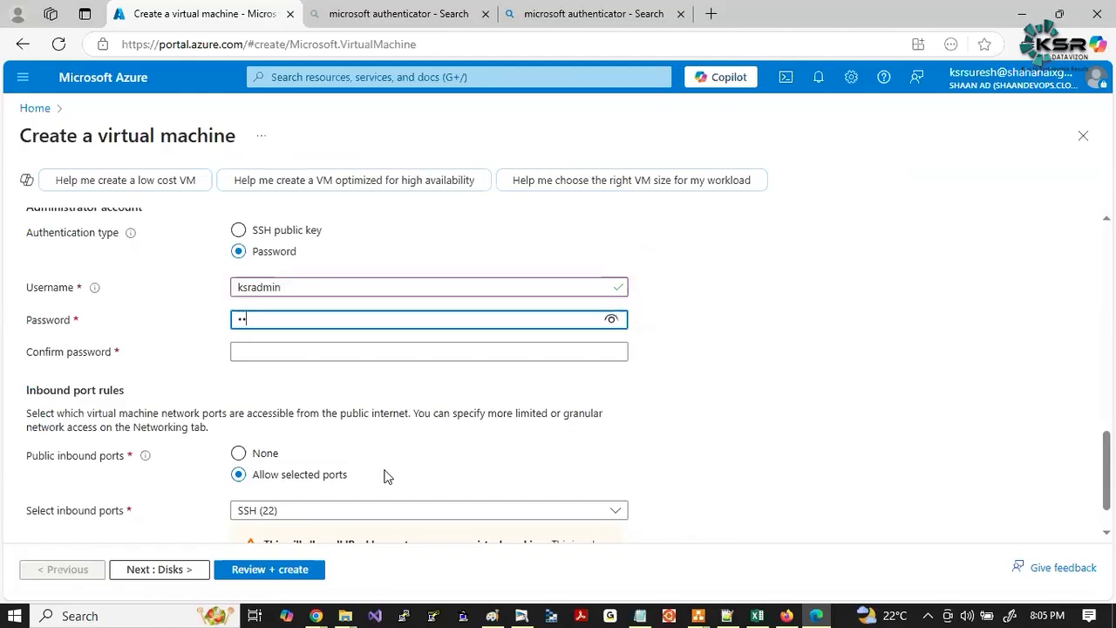
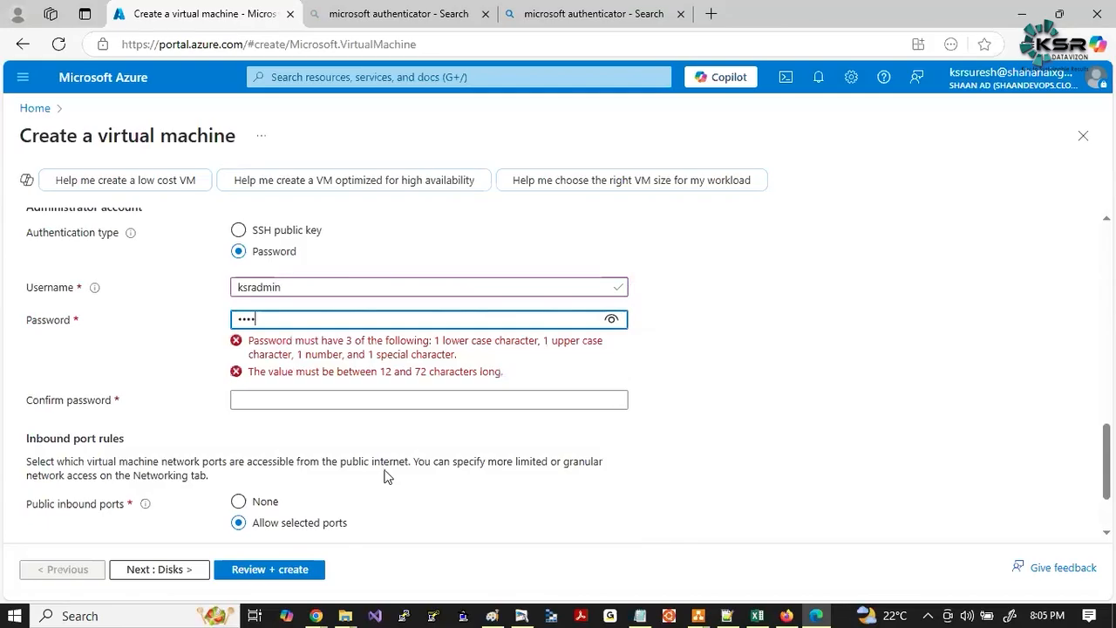
pyautogui.press('Tab')
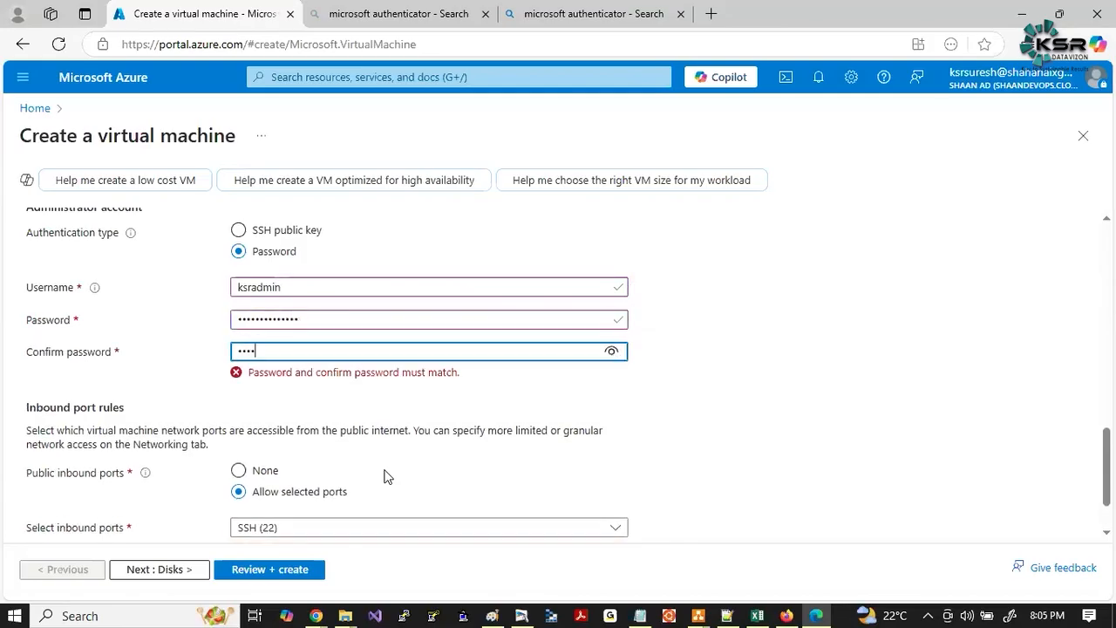
pyautogui.click(247, 394)
pyautogui.click(257, 575)
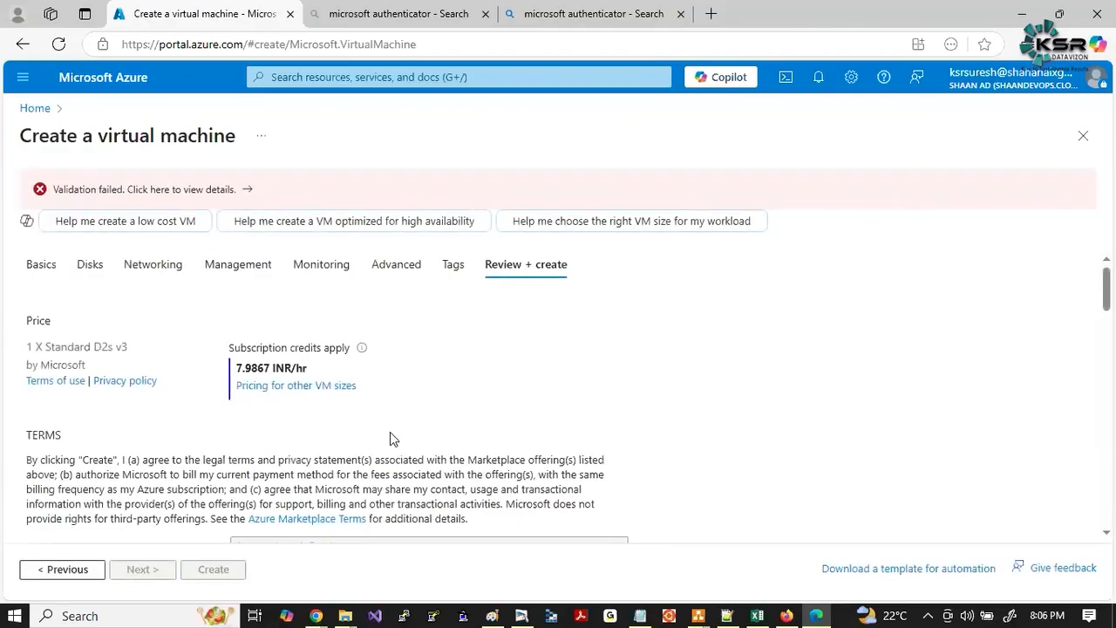
# Step: Open the AuthorizationFailed details from the Validation failed banner, then refresh the page
pyautogui.click(199, 190)
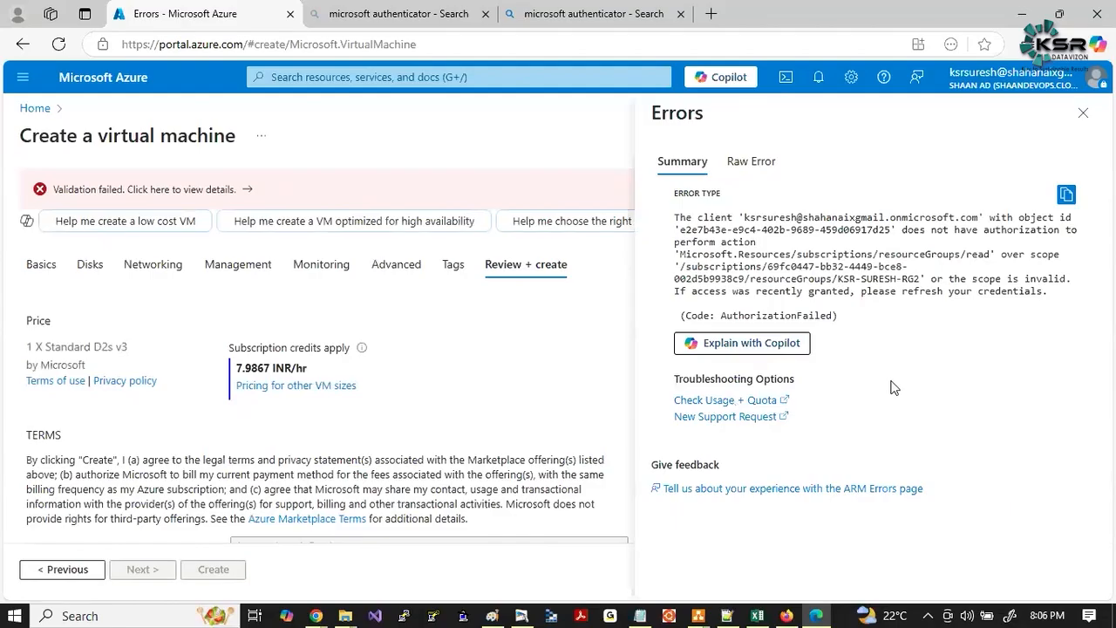
pyautogui.click(58, 44)
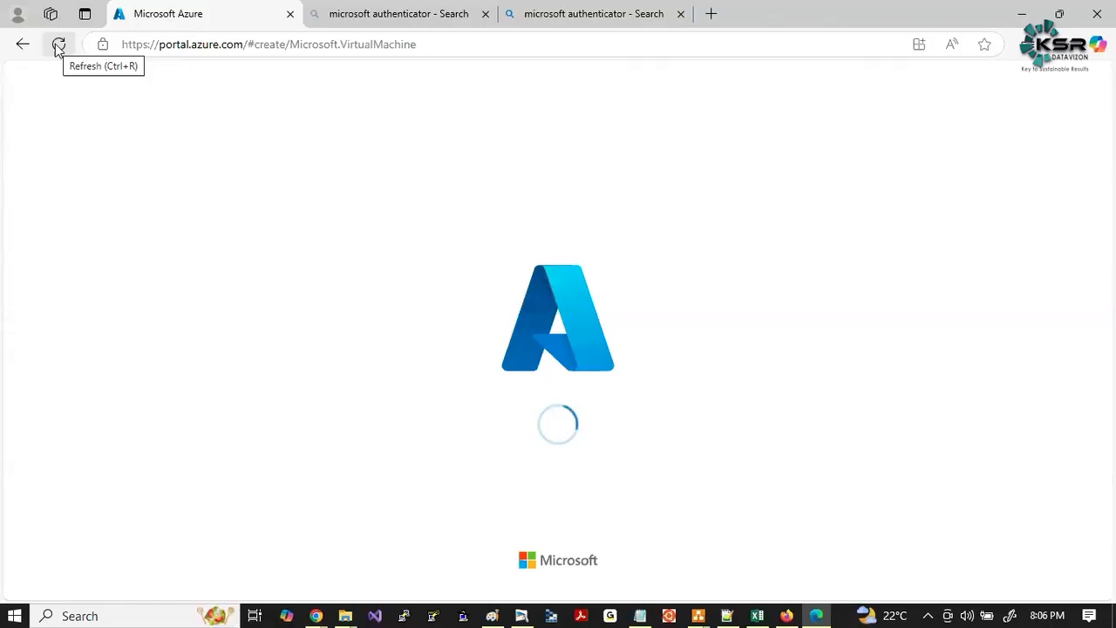
# Step: Reload the Create a virtual machine page via Refresh and the address bar to an empty Basics form
pyautogui.click(377, 17)
pyautogui.click(218, 16)
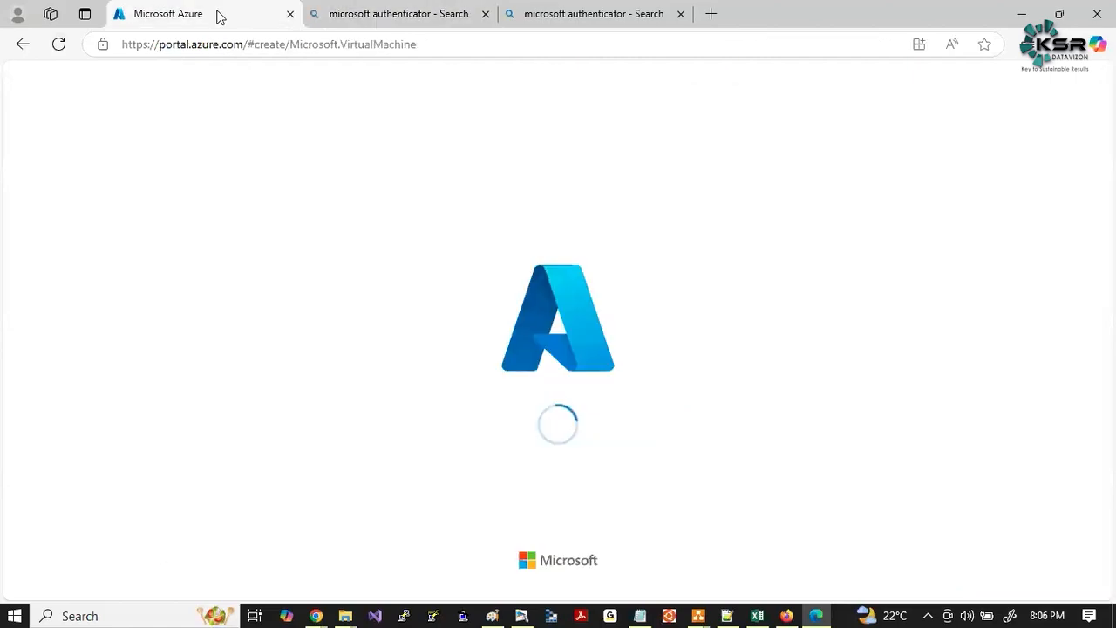
pyautogui.click(165, 47)
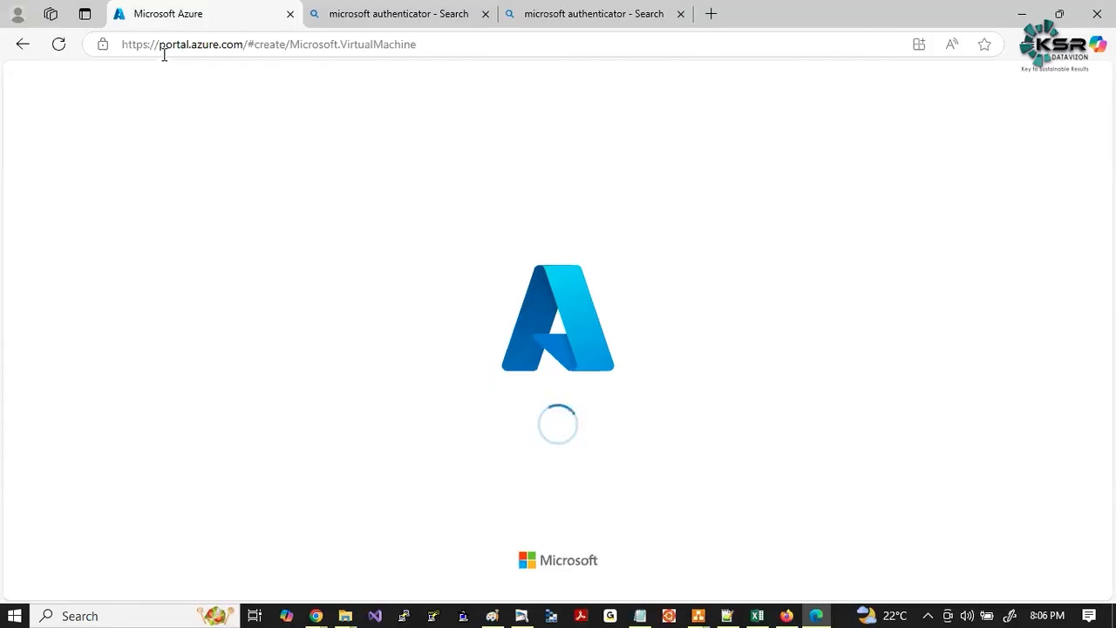
pyautogui.click(60, 43)
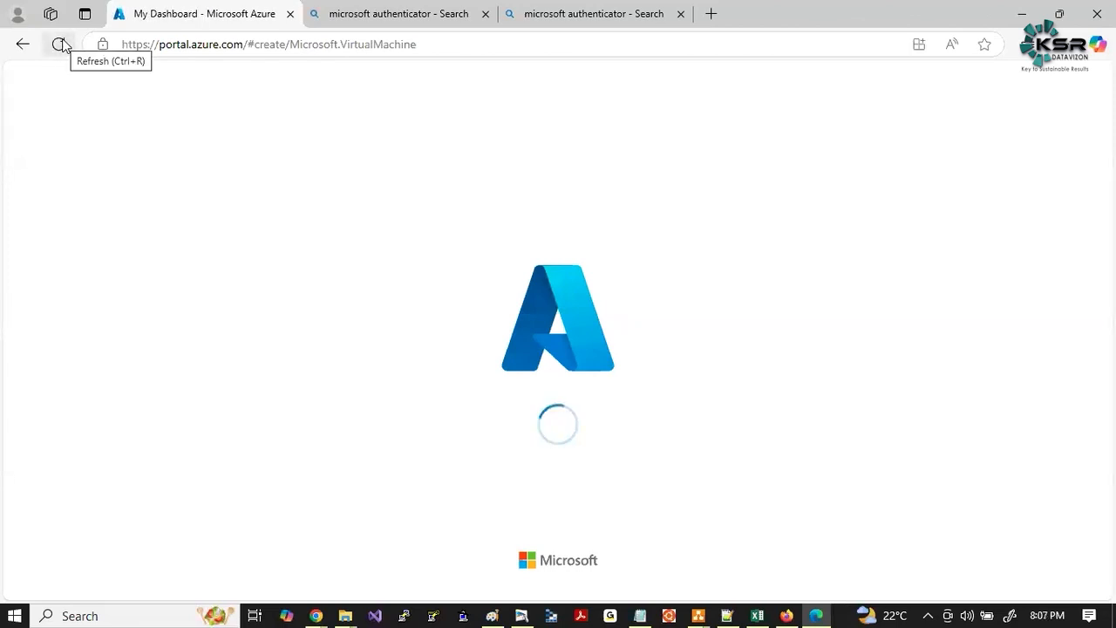
pyautogui.click(162, 56)
pyautogui.press('Return')
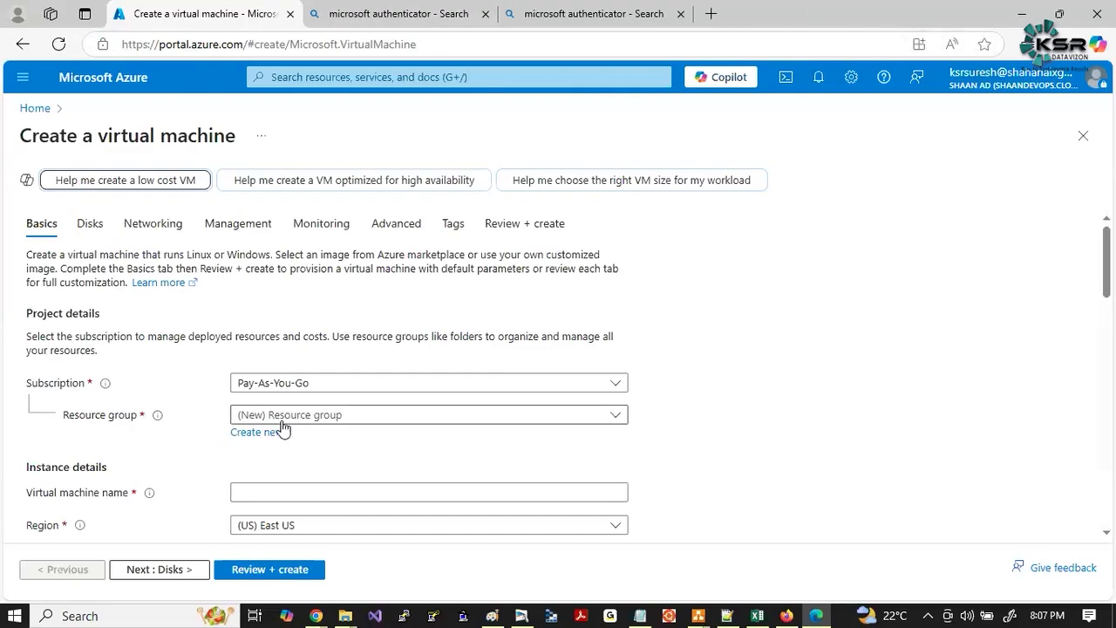
# Step: After trying a new group name, choose the existing KSR-BATCH1-RG1 from the Resource group list
pyautogui.click(264, 418)
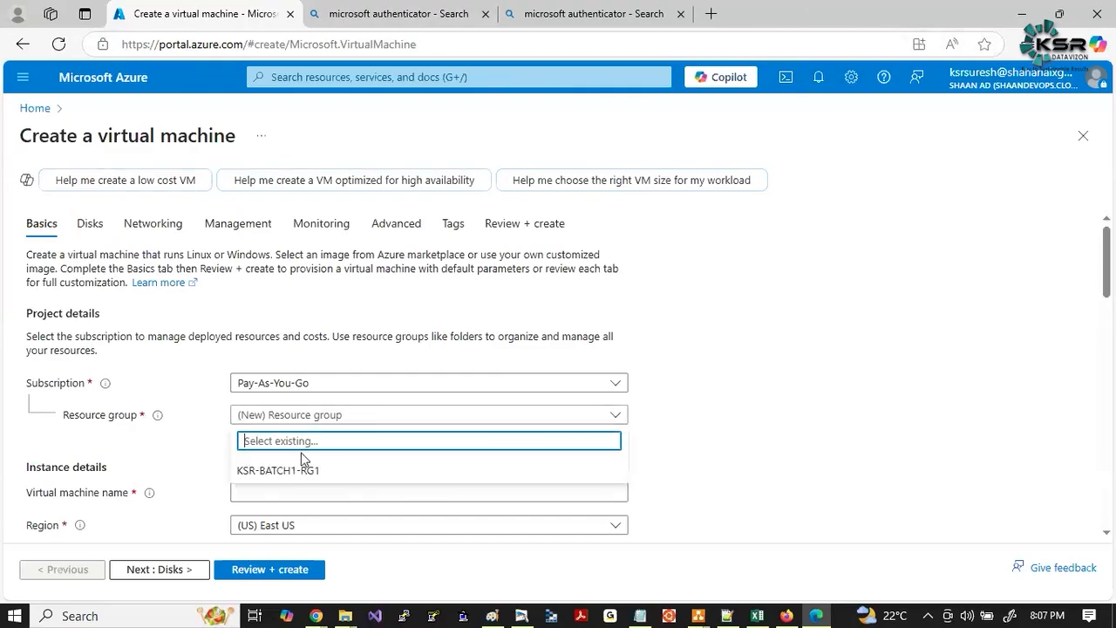
pyautogui.write('SURESH')
pyautogui.write('KSR')
pyautogui.write('-')
pyautogui.write('-RG2')
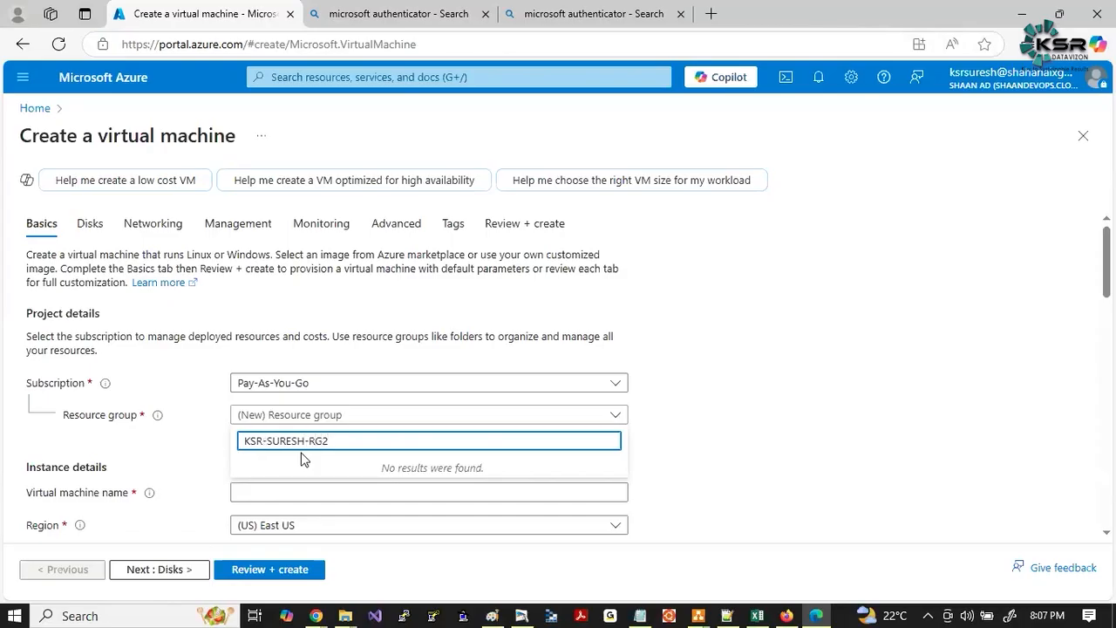
pyautogui.press('BackSpace')
pyautogui.write('3')
pyautogui.click(171, 428)
pyautogui.click(257, 493)
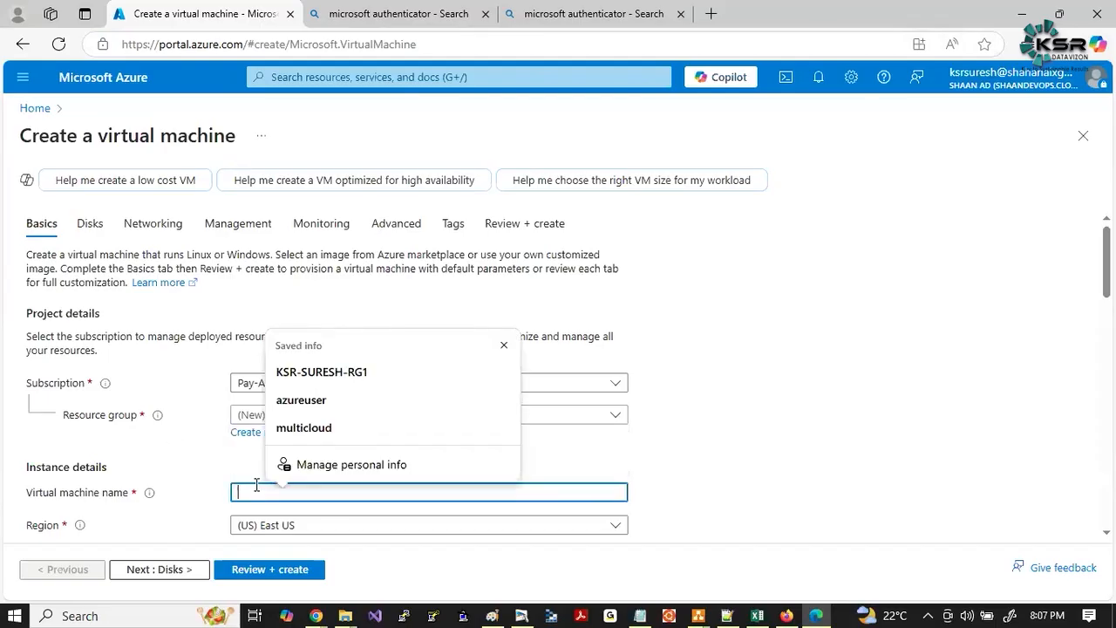
pyautogui.click(262, 414)
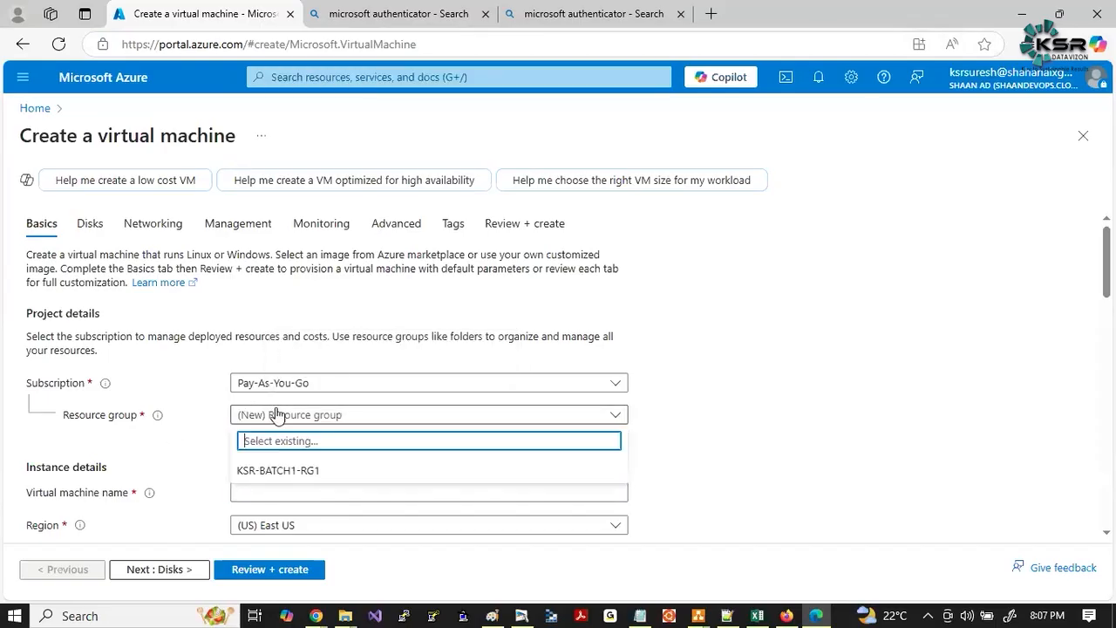
pyautogui.click(290, 471)
pyautogui.click(272, 419)
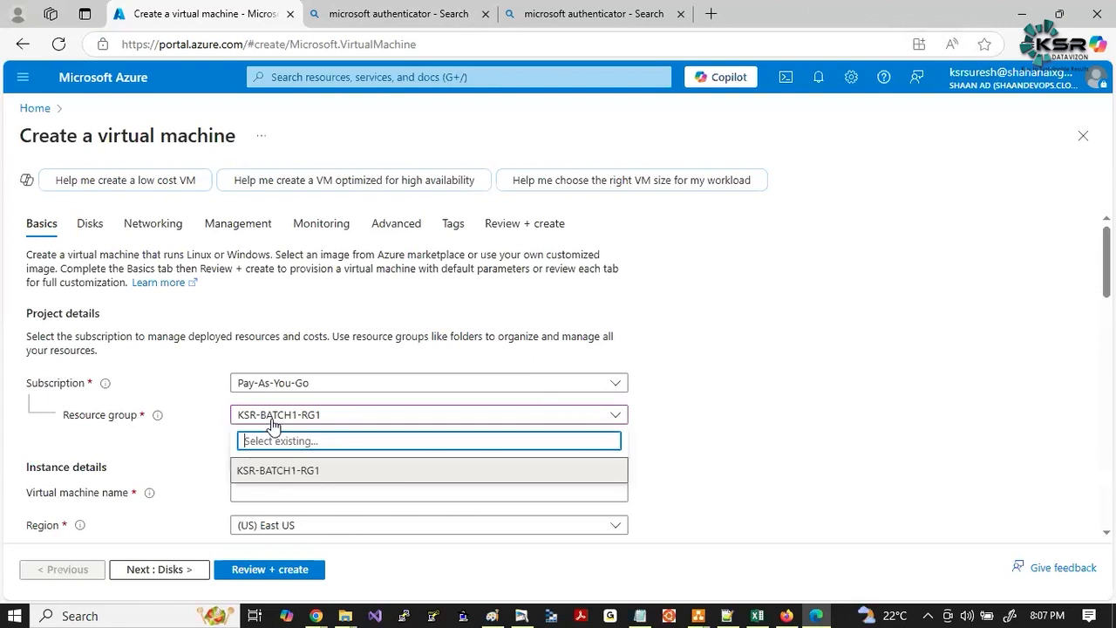
pyautogui.write('KSR-')
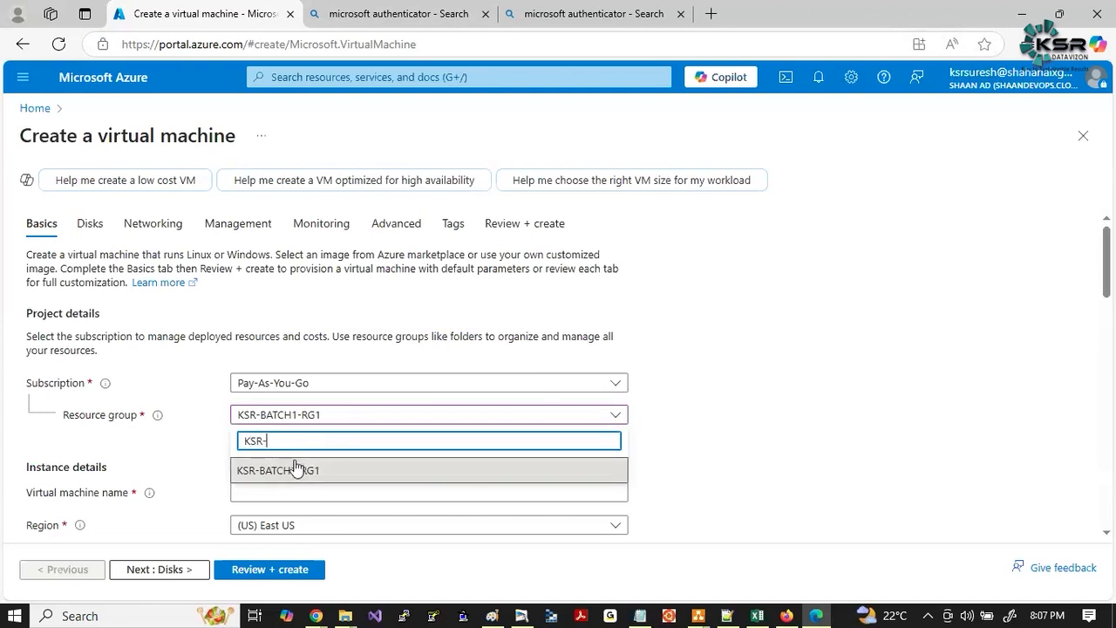
pyautogui.write('SURESH=')
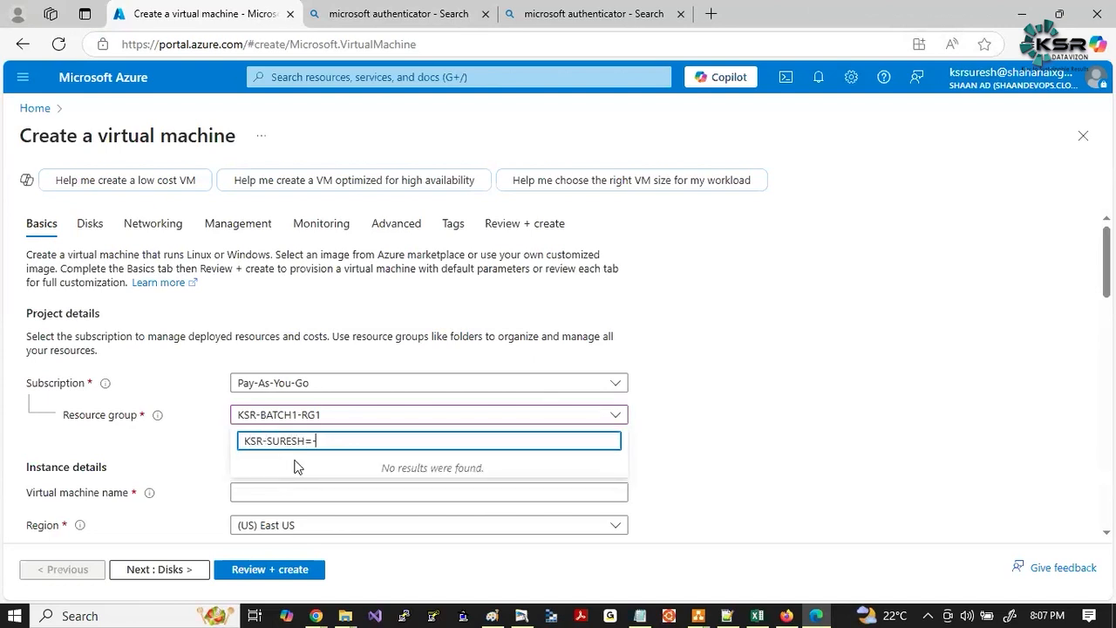
pyautogui.write('-RG')
pyautogui.write('3')
pyautogui.click(183, 471)
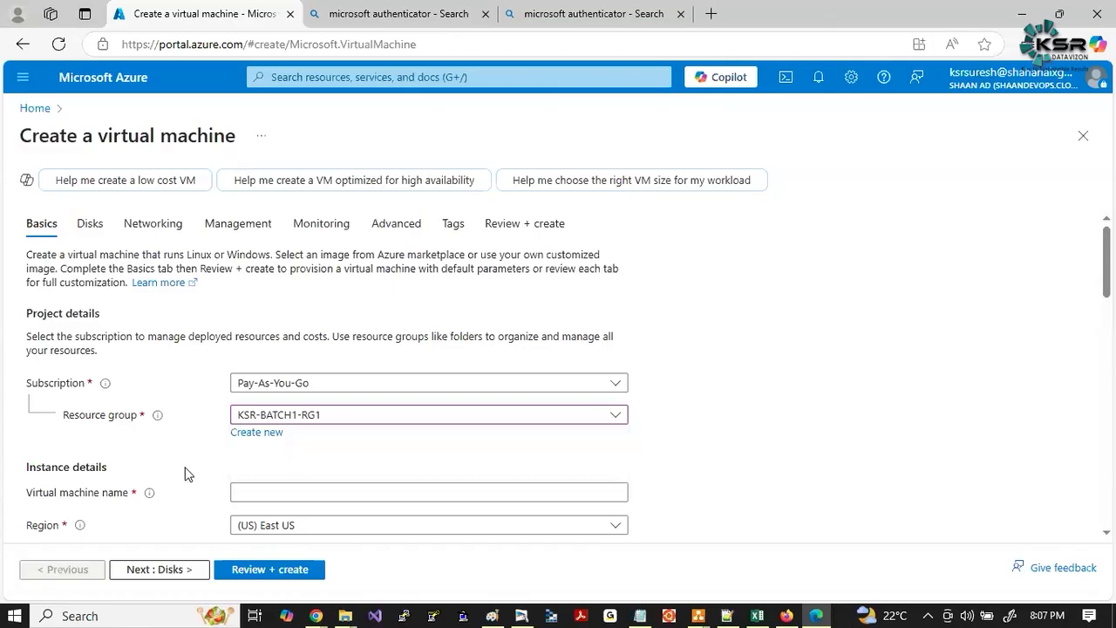
pyautogui.scroll(-2, 184, 471)
# Step: Name the virtual machine suresh-server1
pyautogui.click(255, 340)
pyautogui.write('s')
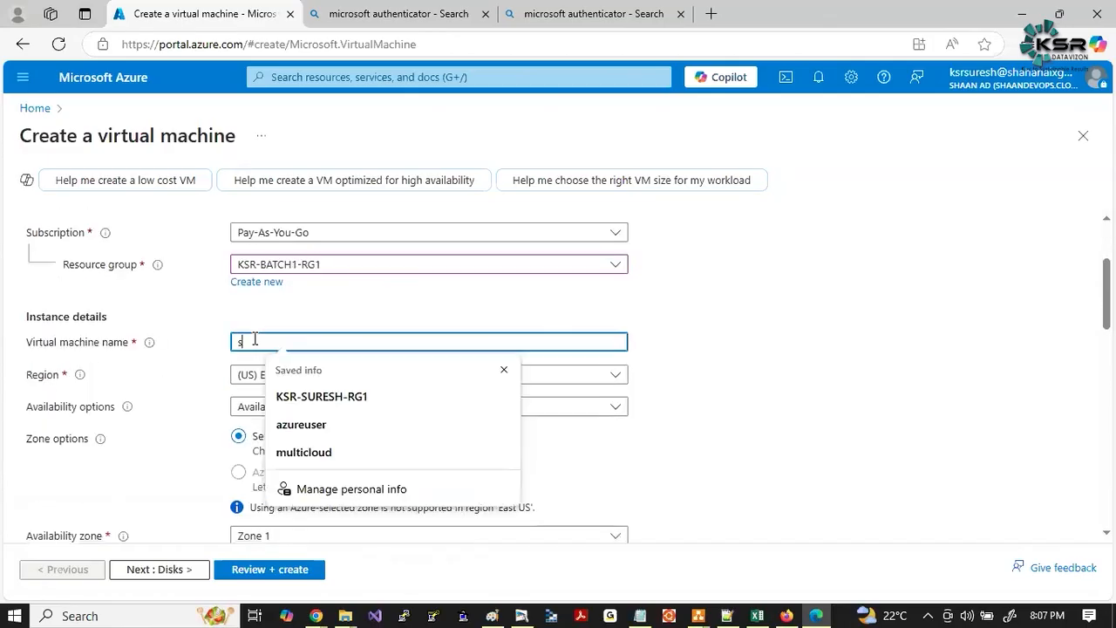
pyautogui.write('uresh--server1')
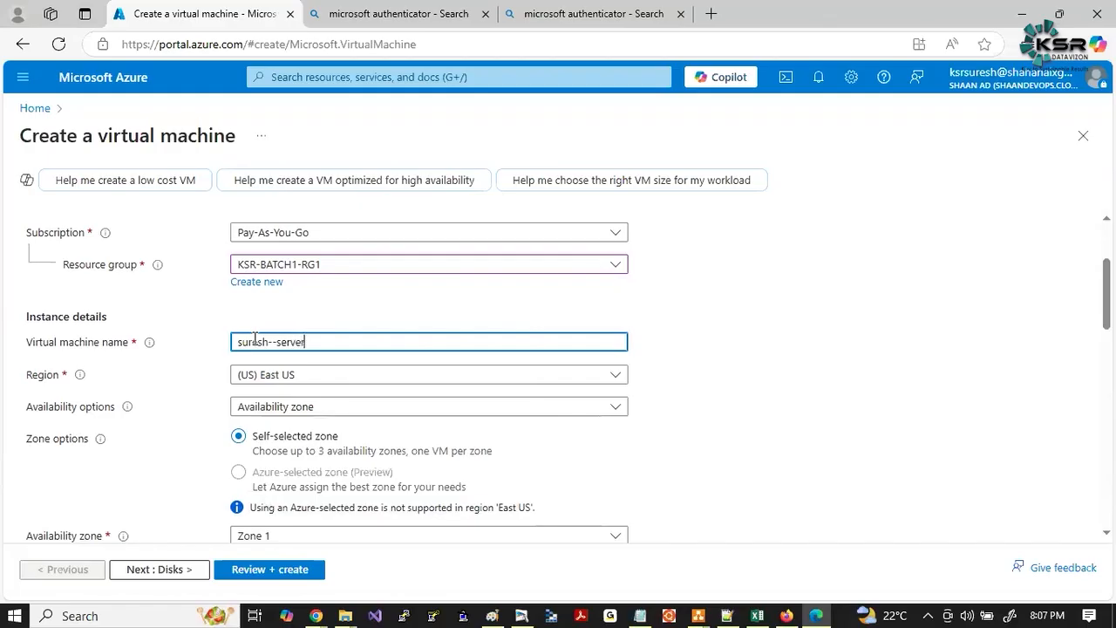
pyautogui.press('BackSpace')
pyautogui.press('BackSpace')
pyautogui.press('BackSpace')
pyautogui.press('BackSpace')
pyautogui.press('BackSpace')
pyautogui.press('BackSpace')
pyautogui.press('BackSpace')
pyautogui.write('erver1')
pyautogui.scroll(-5, 254, 341)
pyautogui.scroll(-5, 255, 346)
pyautogui.scroll(2, 282, 340)
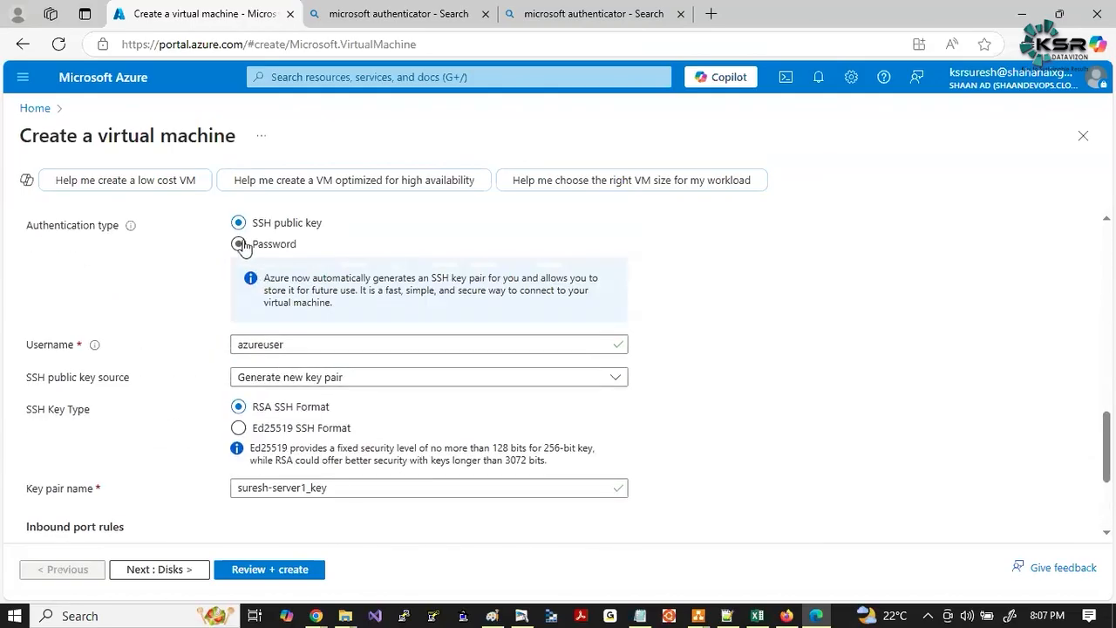
# Step: Use password authentication with admin username ksradmin and a matching password, then go to review
pyautogui.click(238, 243)
pyautogui.click(250, 281)
pyautogui.write('ksra')
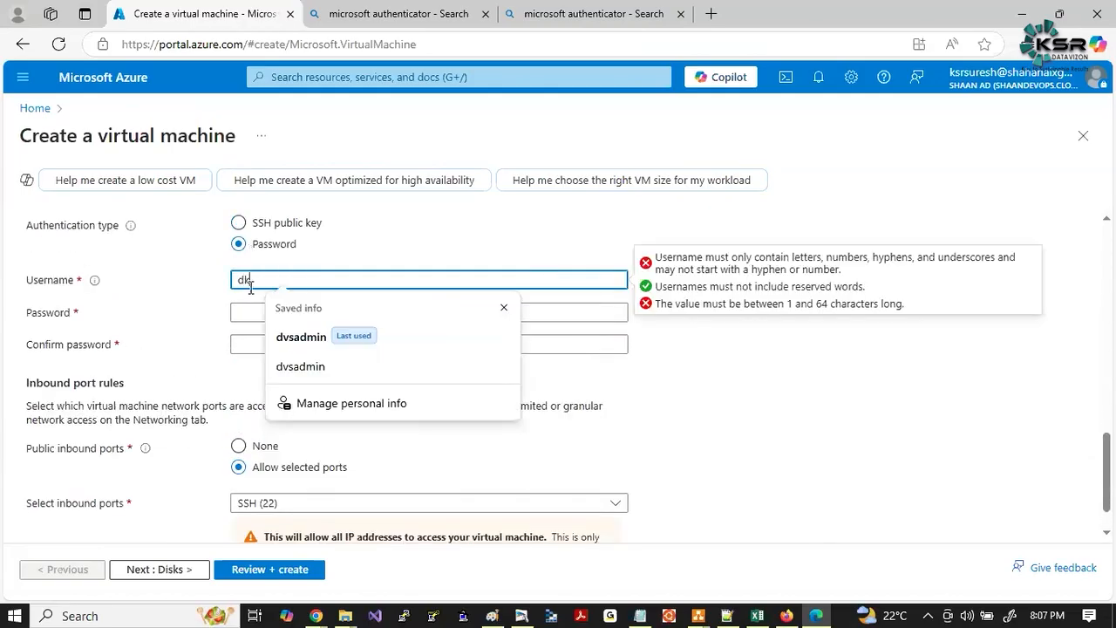
pyautogui.write('dmin')
pyautogui.press('Tab')
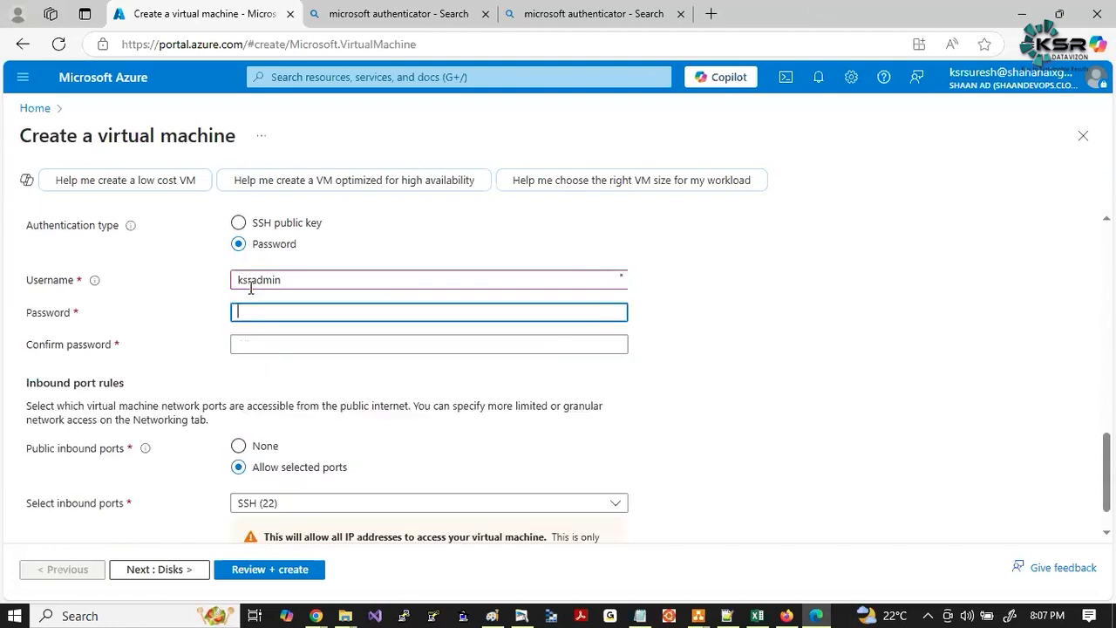
pyautogui.write('•••')
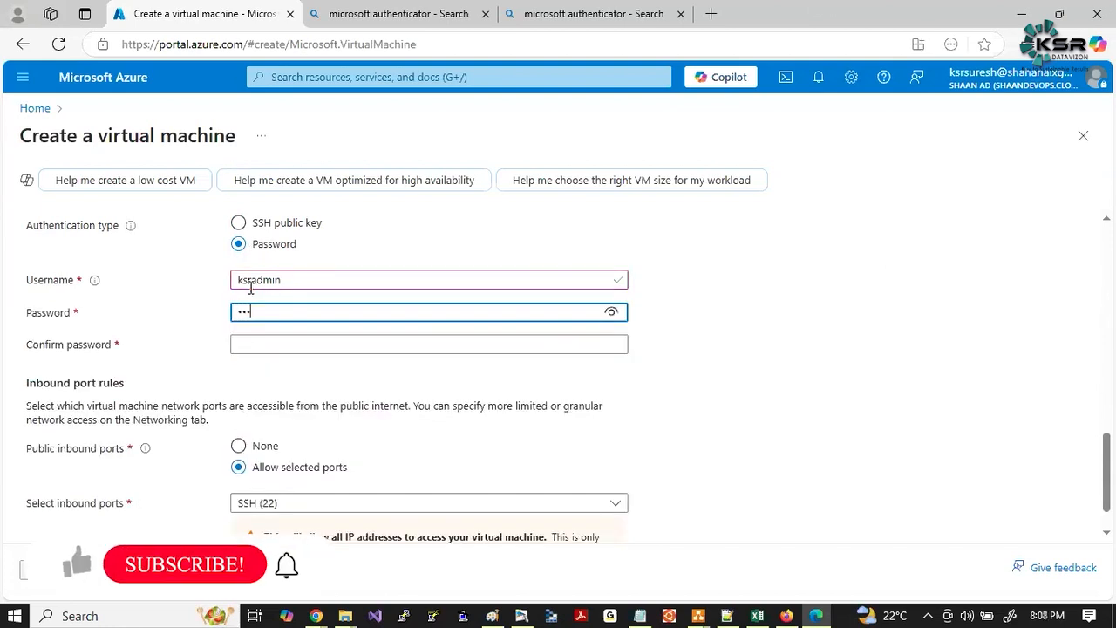
pyautogui.write('••••••')
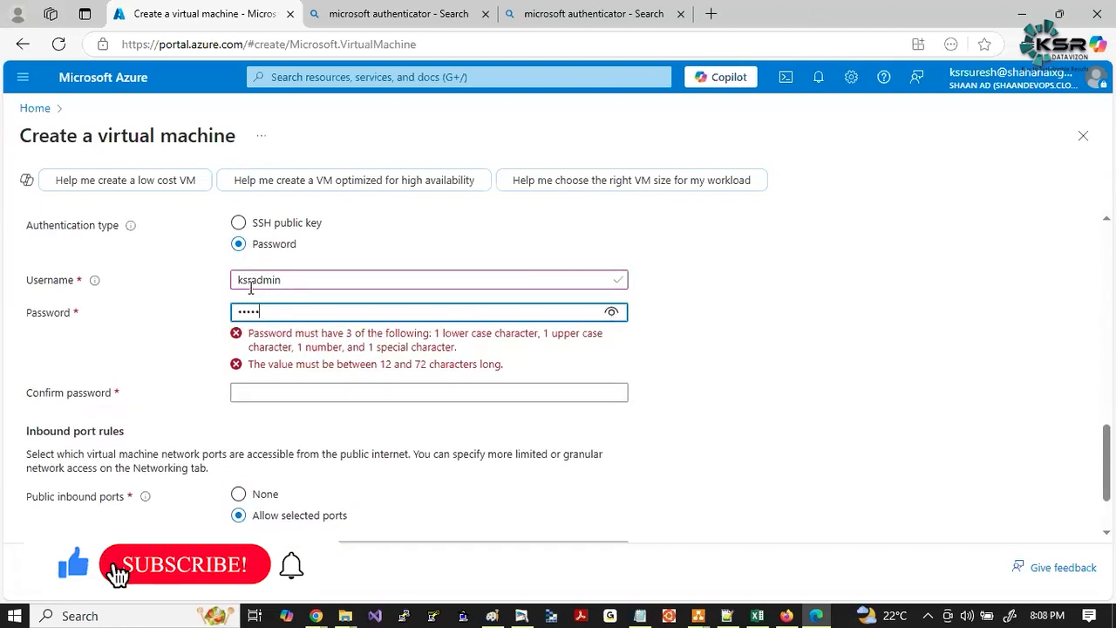
pyautogui.write('•••••')
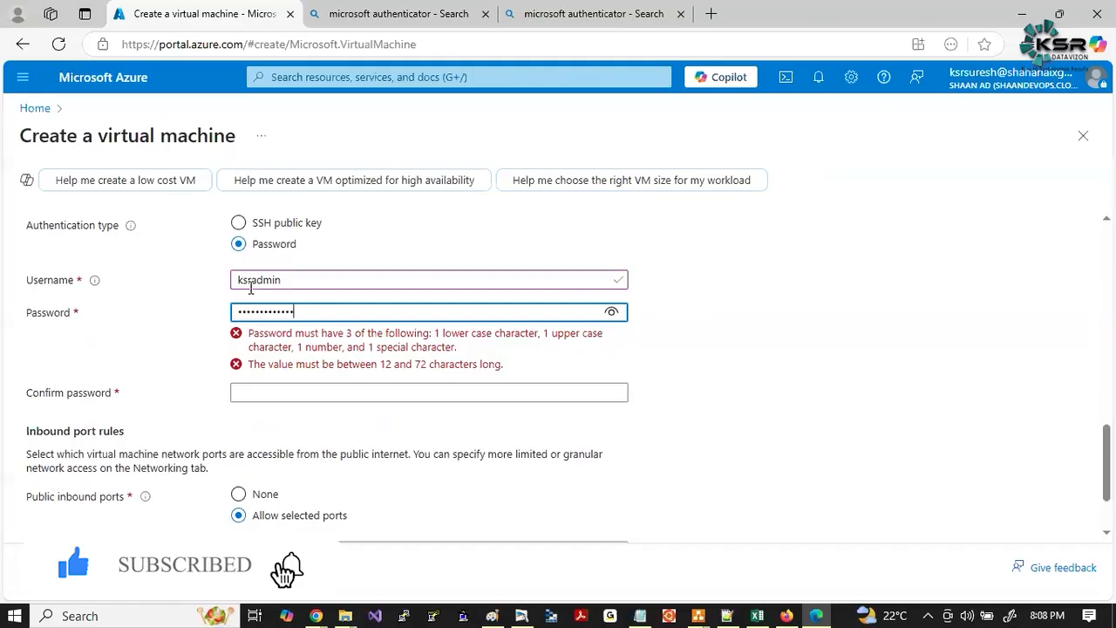
pyautogui.press('Tab')
pyautogui.write('••••')
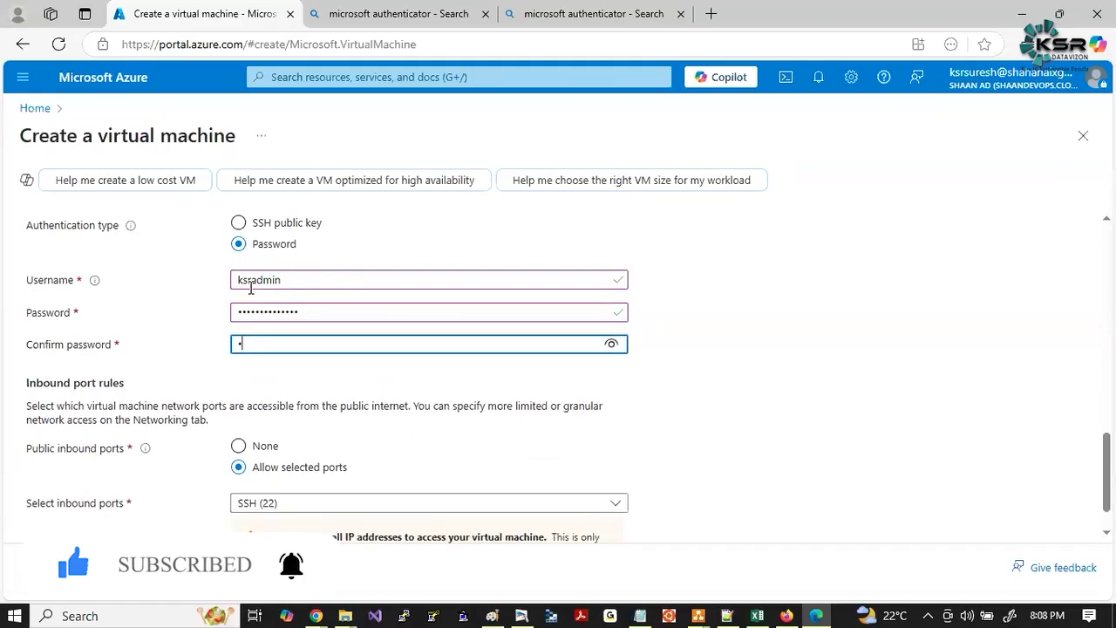
pyautogui.write('•••••••••••')
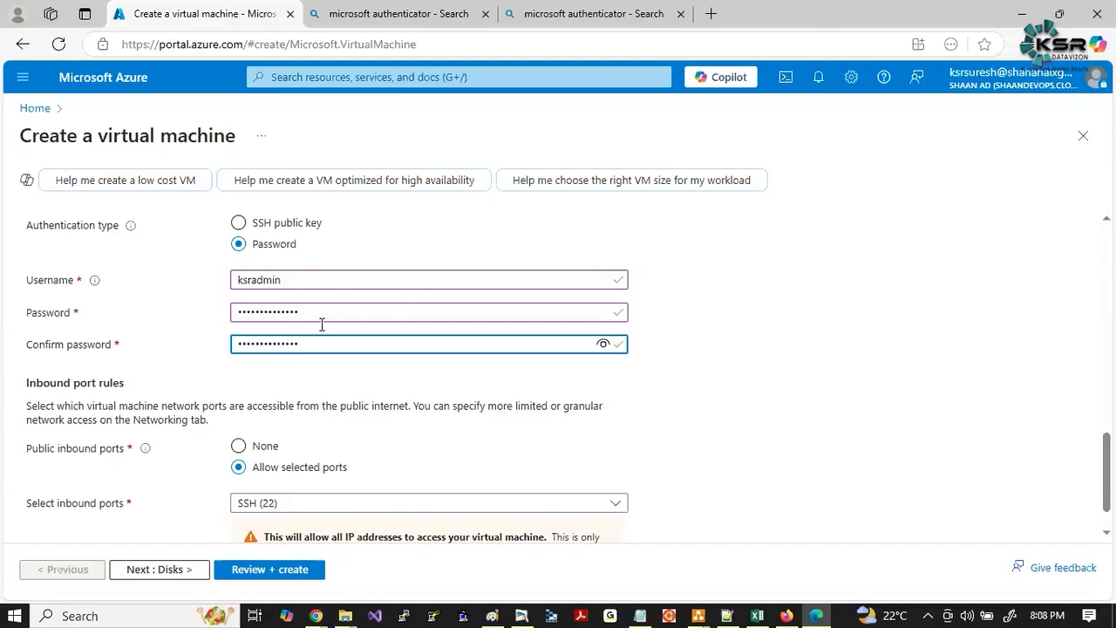
pyautogui.click(270, 570)
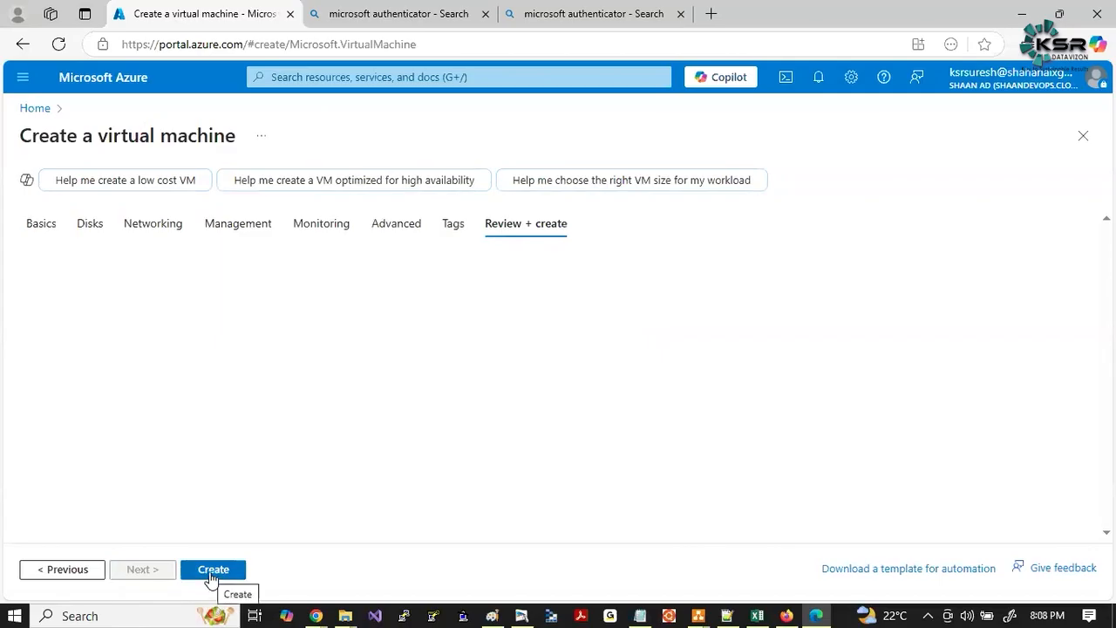
# Step: Rerun validation for the VM and, once it passes, start creating suresh-server1
pyautogui.click(50, 579)
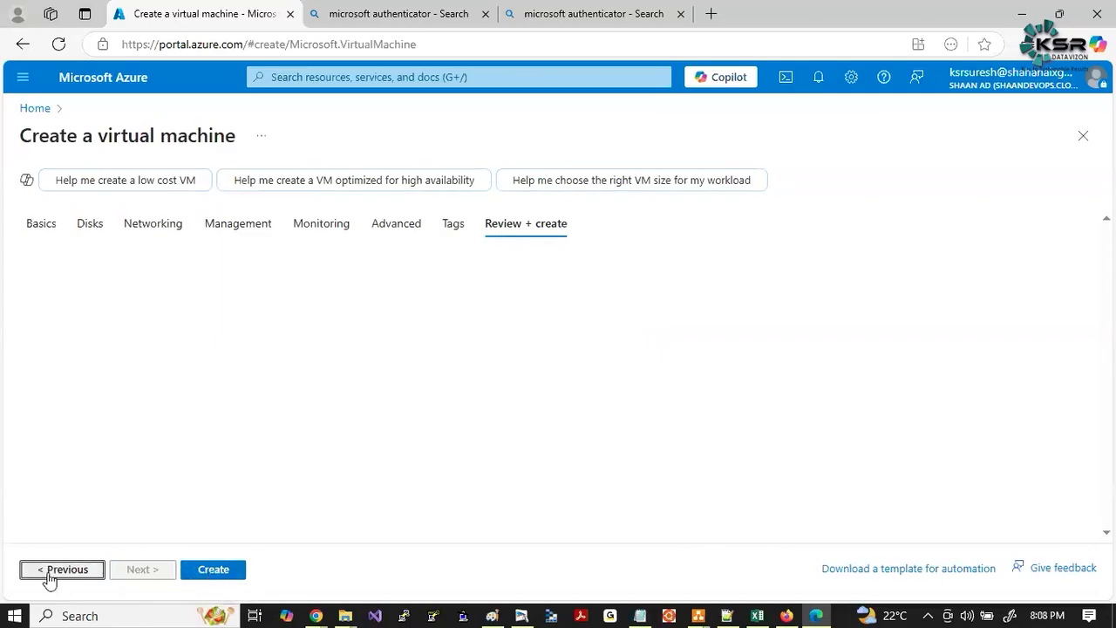
pyautogui.click(298, 568)
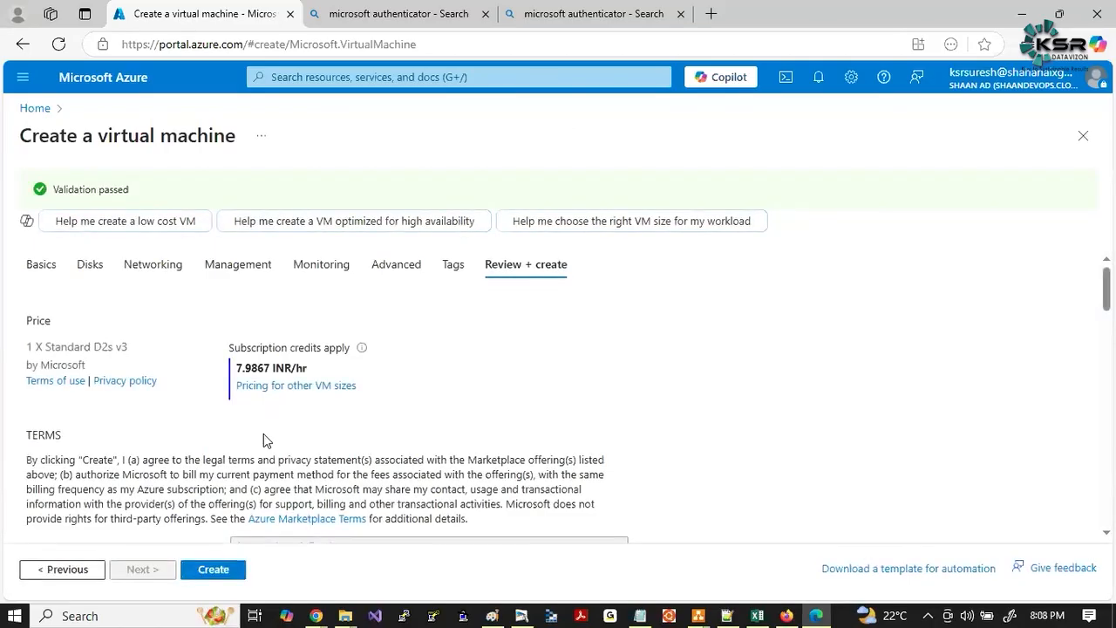
pyautogui.moveTo(77, 188); pyautogui.dragTo(52, 188)
pyautogui.click(223, 578)
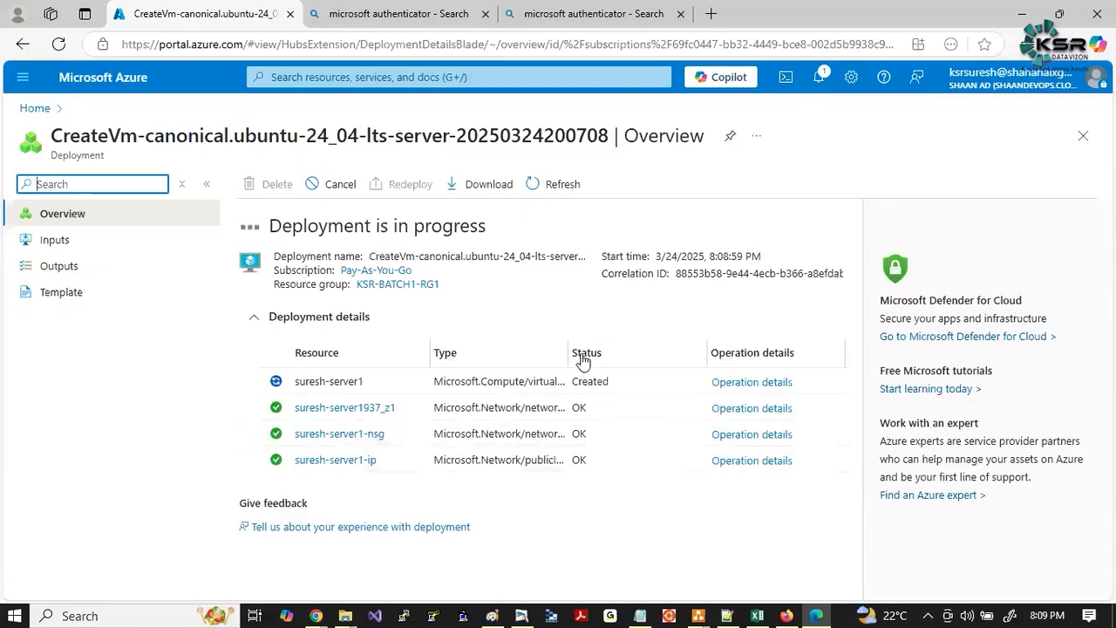
# Step: Check the deployment details listing the four resources created in KSR-BATCH1-RG1
pyautogui.moveTo(568, 347); pyautogui.dragTo(683, 355)
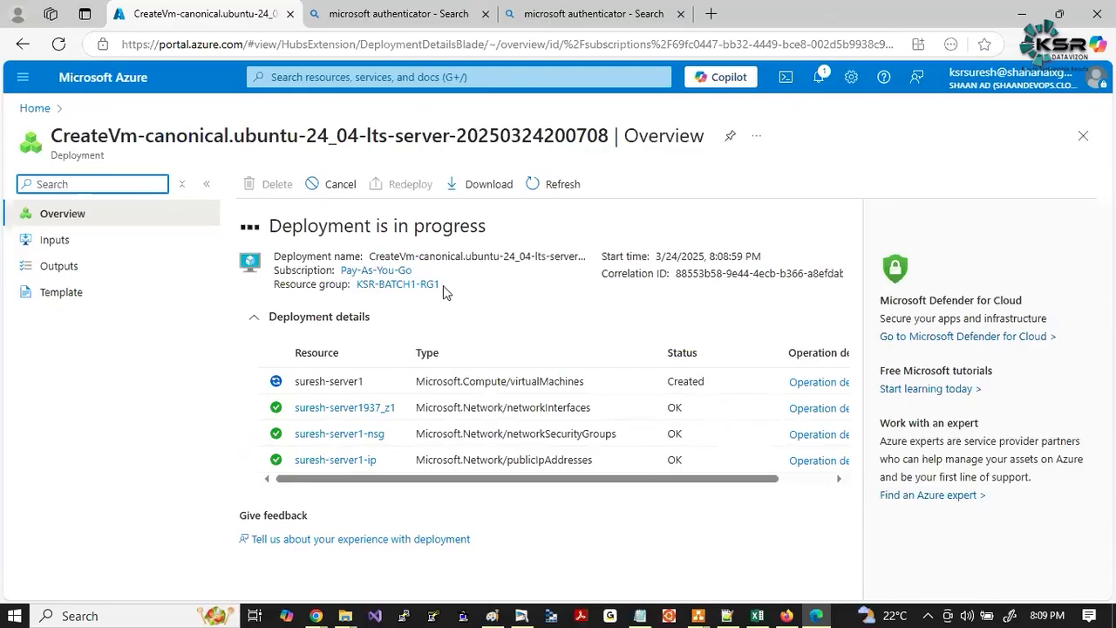
pyautogui.moveTo(443, 285); pyautogui.dragTo(357, 292)
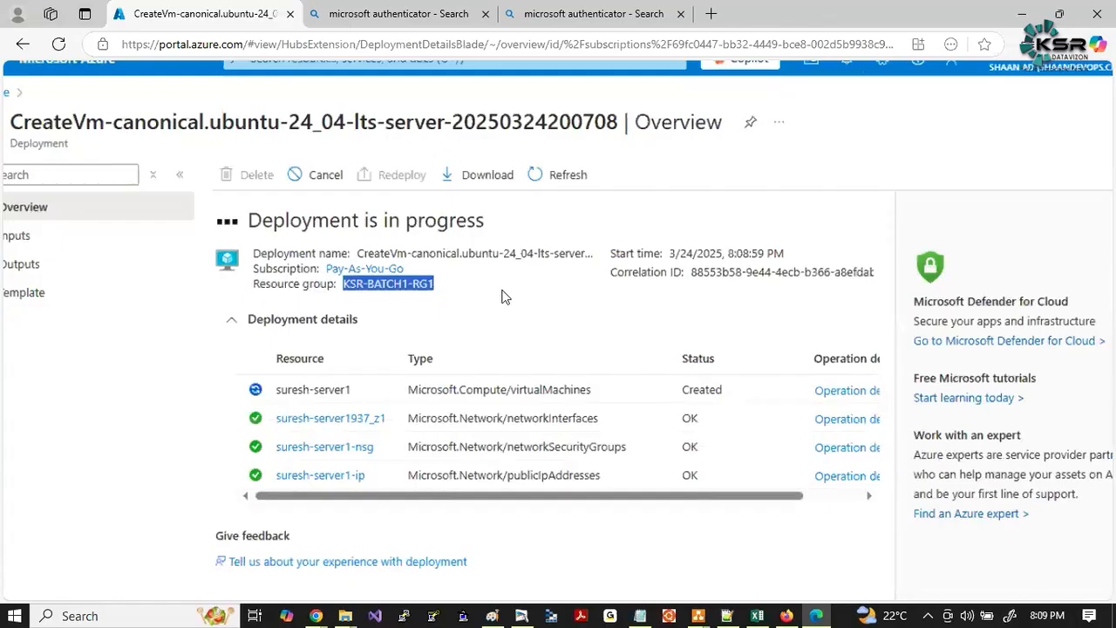
pyautogui.click(447, 319)
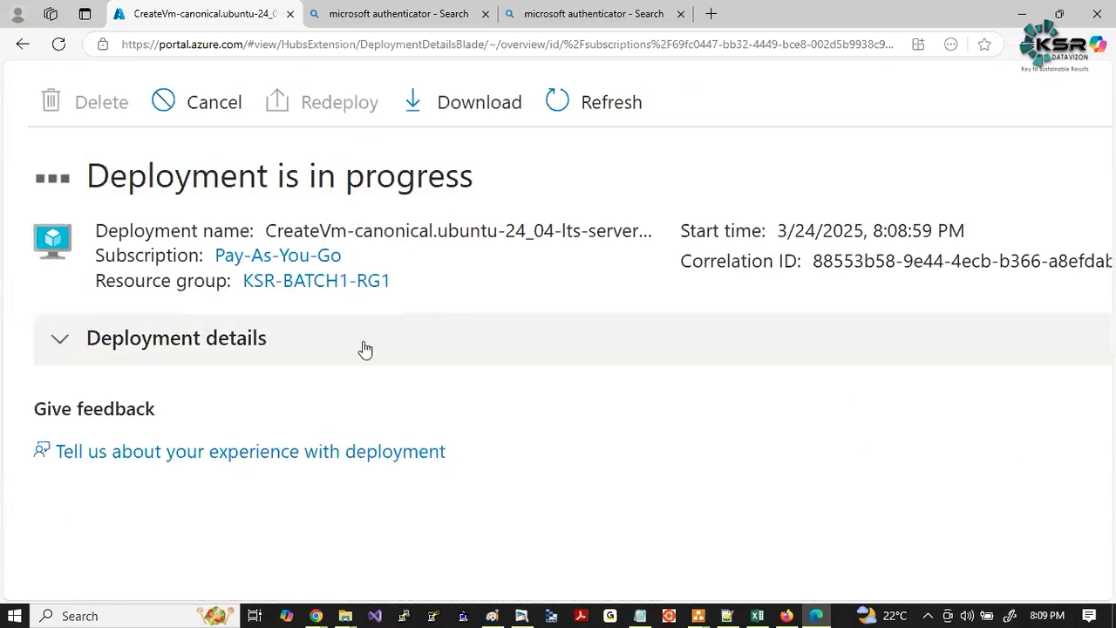
pyautogui.click(279, 352)
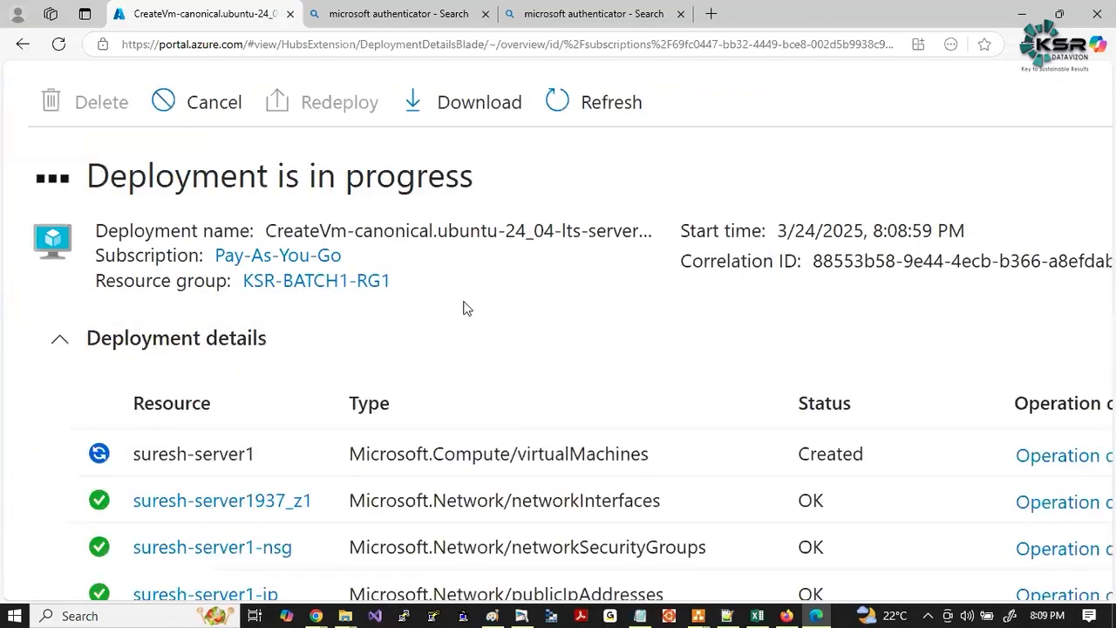
pyautogui.scroll(-5, 467, 309)
pyautogui.moveTo(417, 289); pyautogui.dragTo(305, 289)
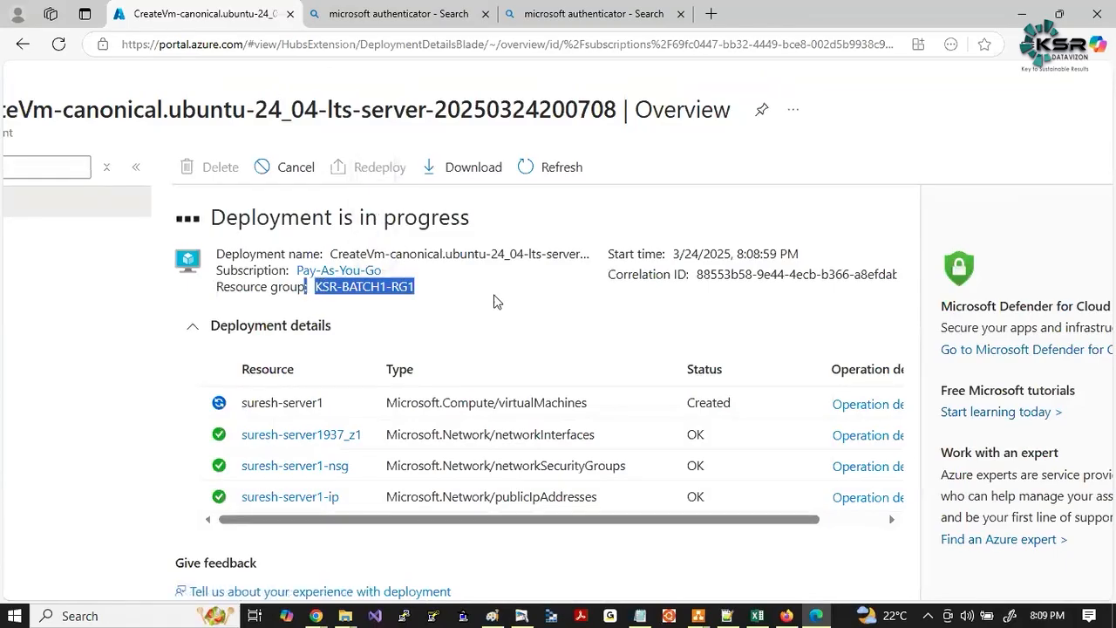
pyautogui.hotkey('alt', 'Tab')
pyautogui.hotkey('alt', 'Tab')
pyautogui.hotkey('alt', 'Tab')
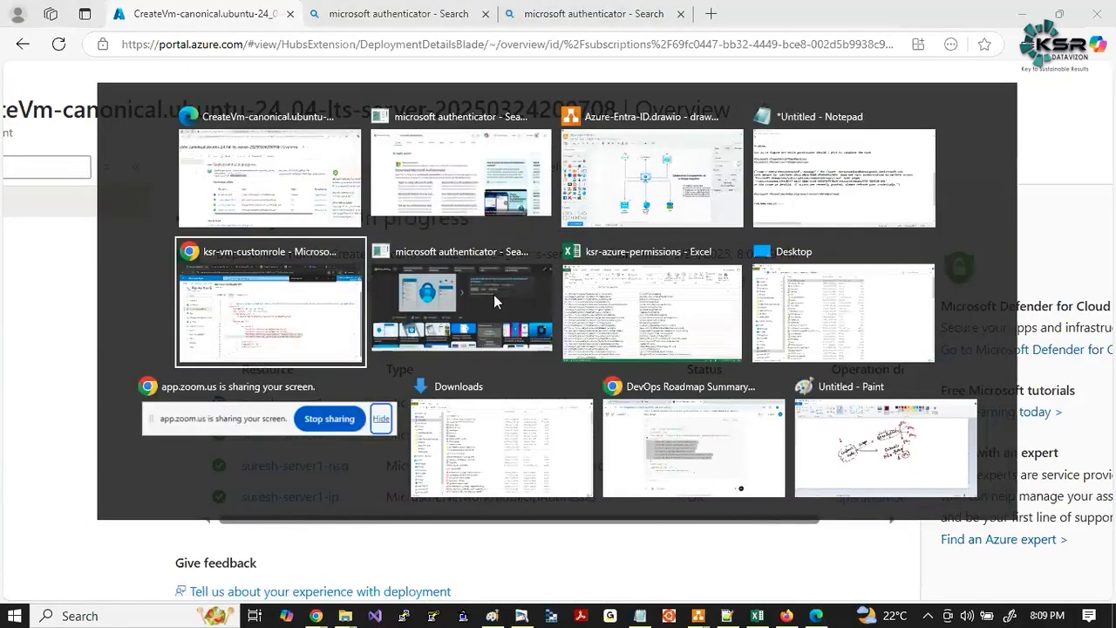
pyautogui.hotkey('alt', 'Tab')
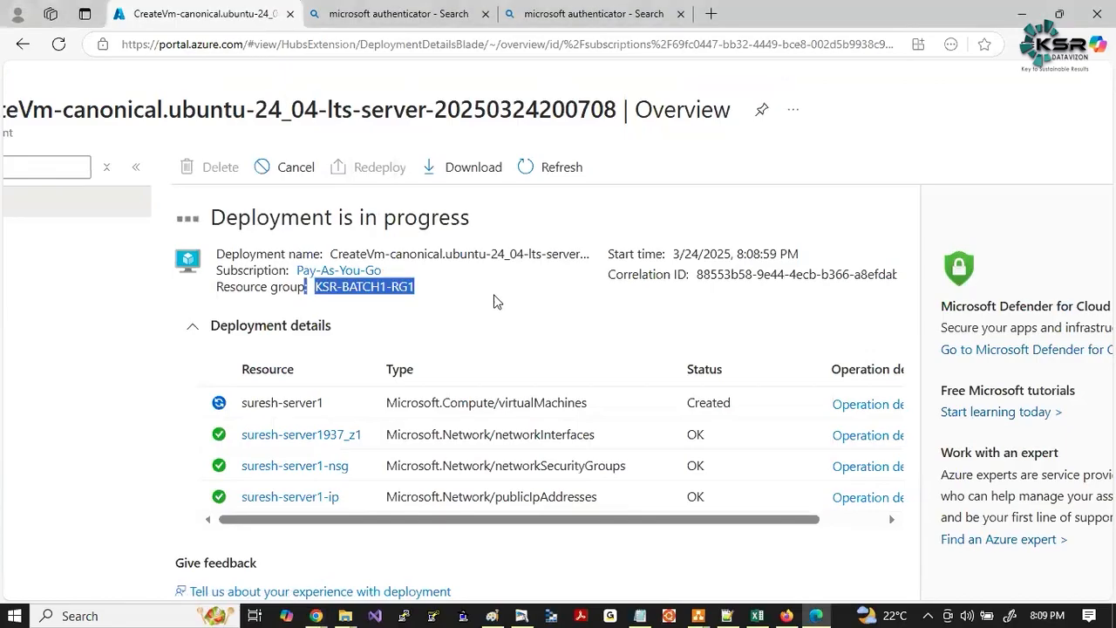
pyautogui.click(438, 303)
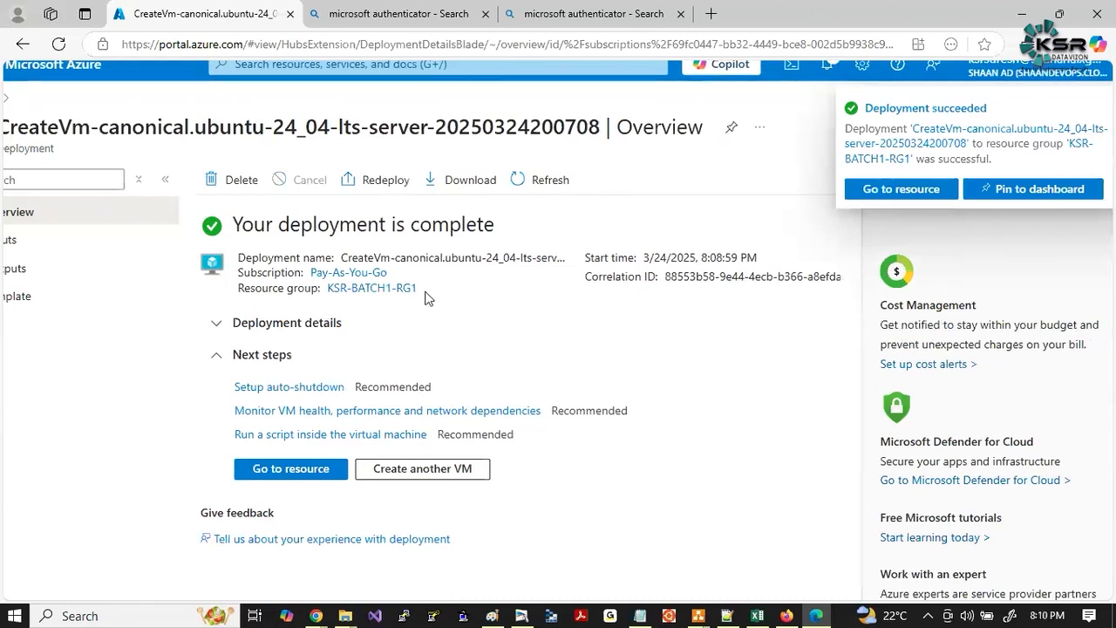
pyautogui.moveTo(420, 290); pyautogui.dragTo(327, 293)
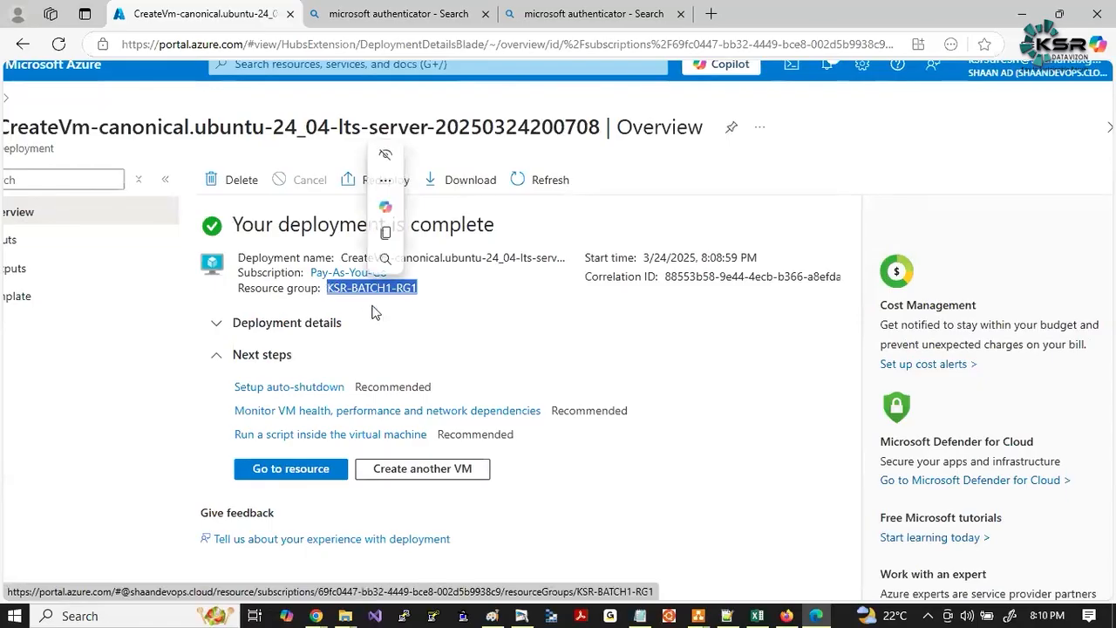
pyautogui.click(422, 331)
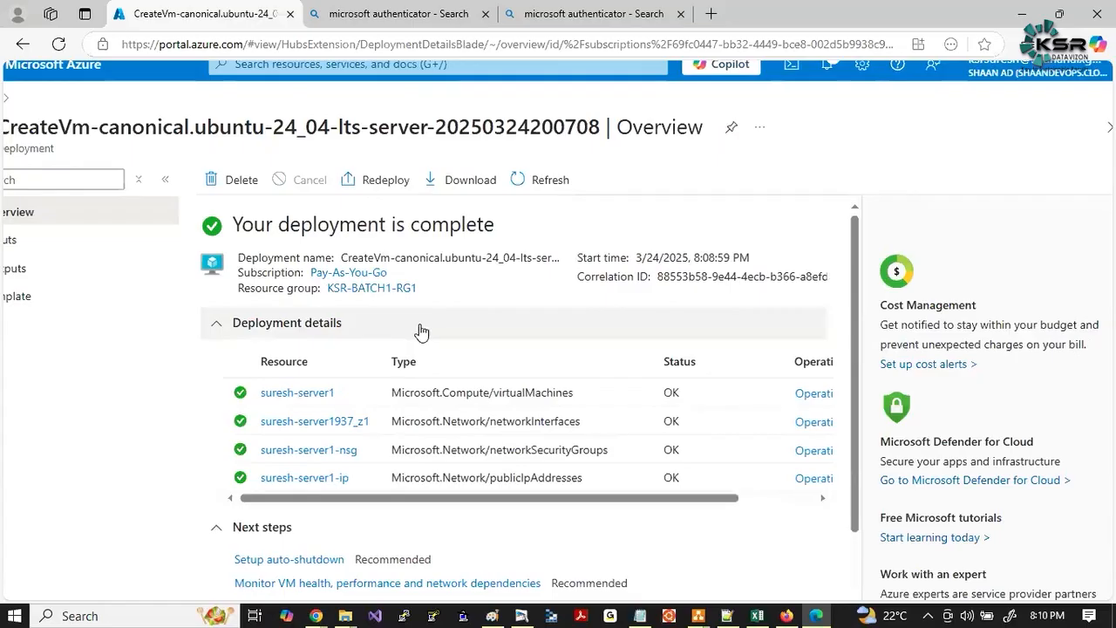
pyautogui.scroll(-2, 420, 327)
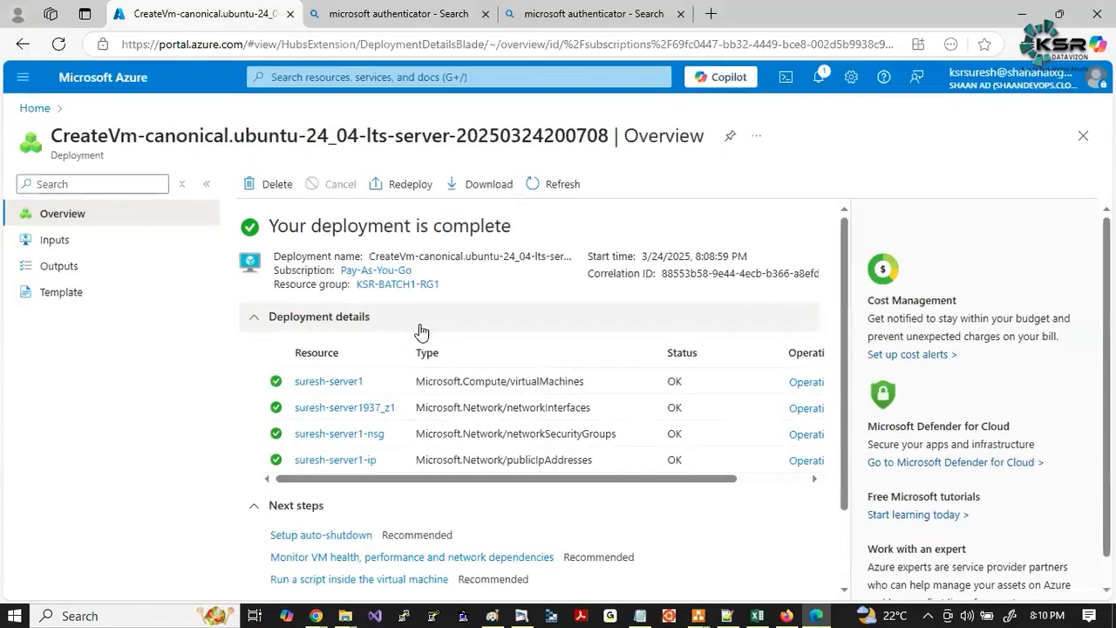
# Step: Start a new Azure virtual machine from the Virtual machines list
pyautogui.click(281, 76)
pyautogui.click(301, 217)
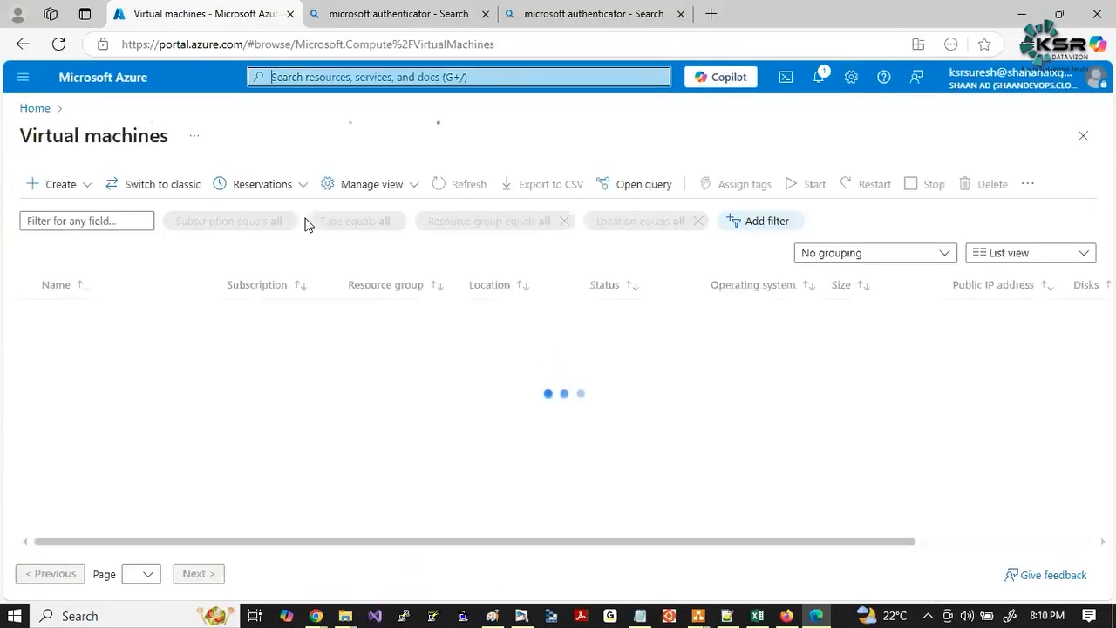
pyautogui.click(66, 184)
pyautogui.click(103, 217)
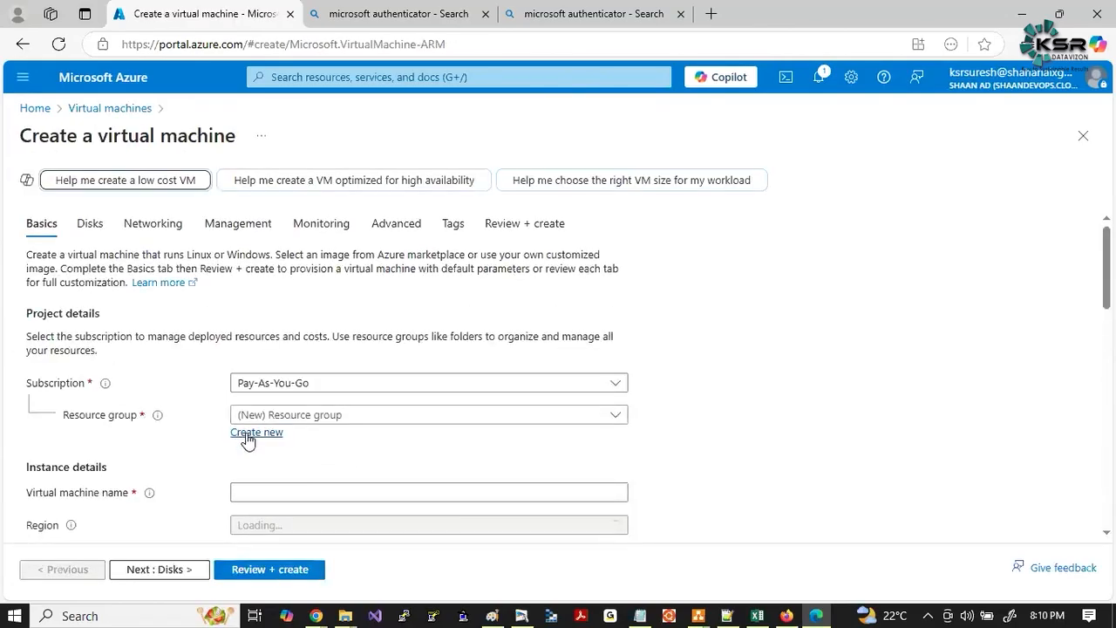
# Step: Create a new resource group named SURESH_RG3 for the VM
pyautogui.click(247, 436)
pyautogui.write('SURESH')
pyautogui.press('BackSpace')
pyautogui.write('SH_RG2')
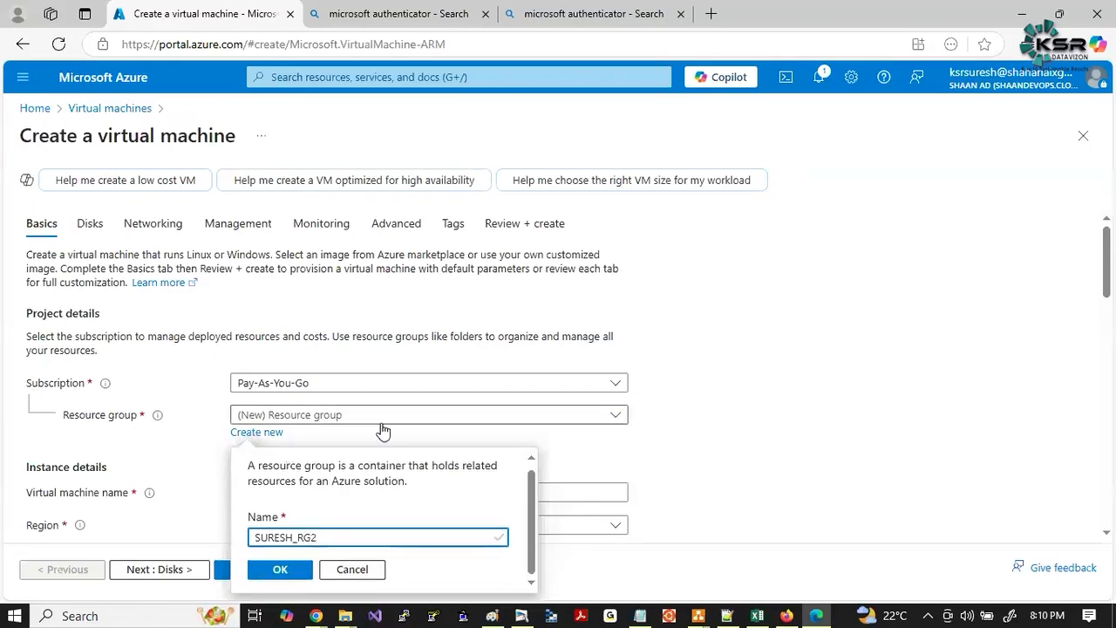
pyautogui.press('BackSpace')
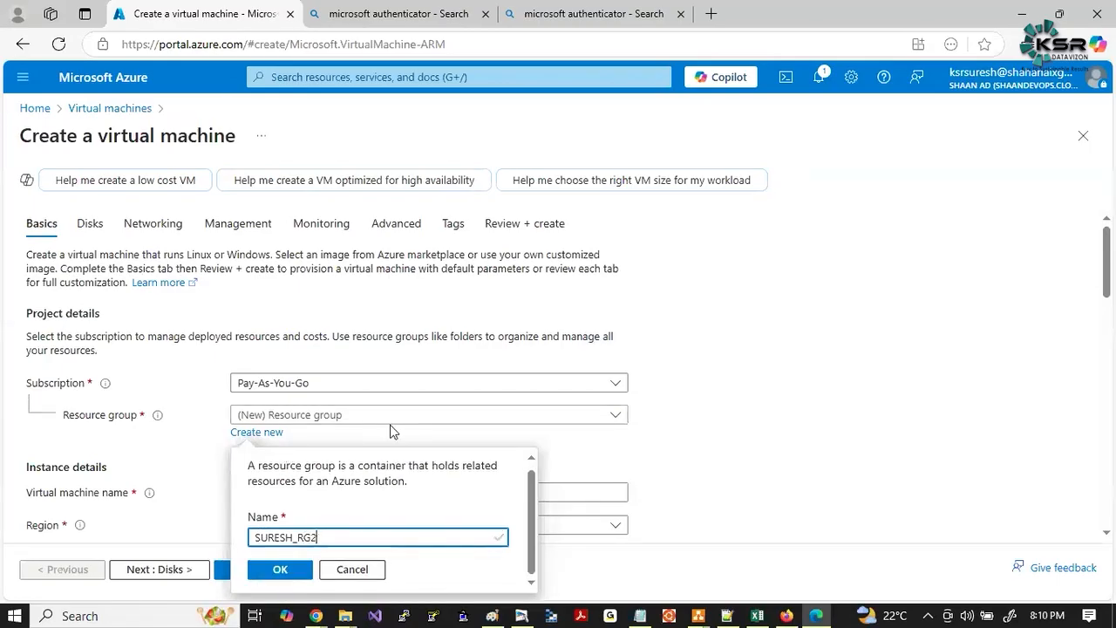
pyautogui.click(278, 567)
pyautogui.scroll(-15, 238, 462)
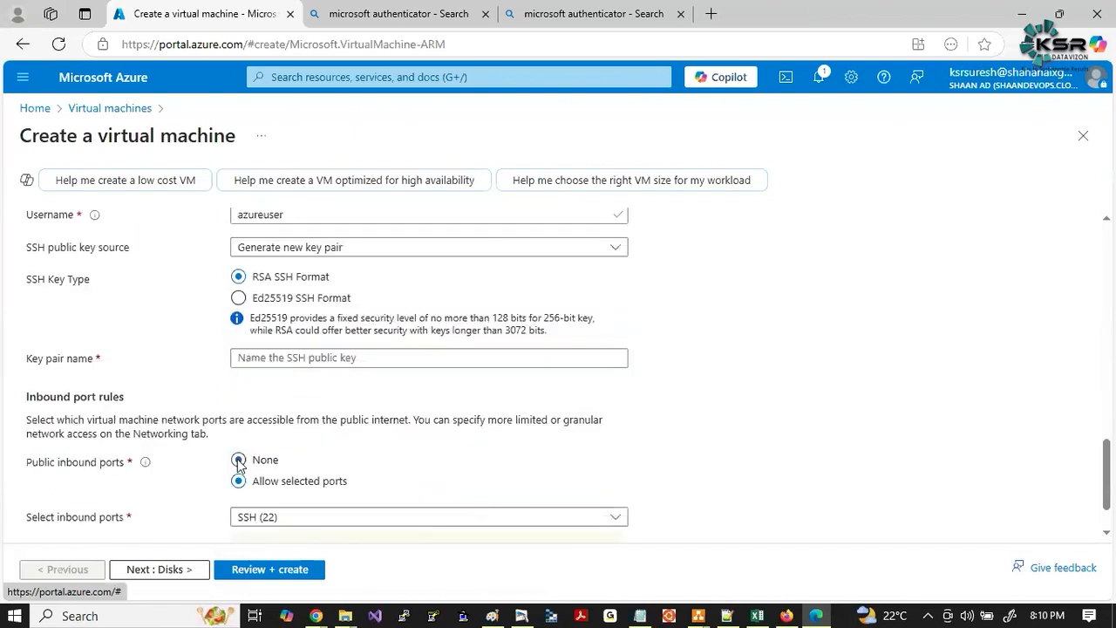
# Step: Choose password authentication and set the admin username to ksrdevops
pyautogui.scroll(1, 287, 277)
pyautogui.click(306, 286)
pyautogui.scroll(3, 286, 311)
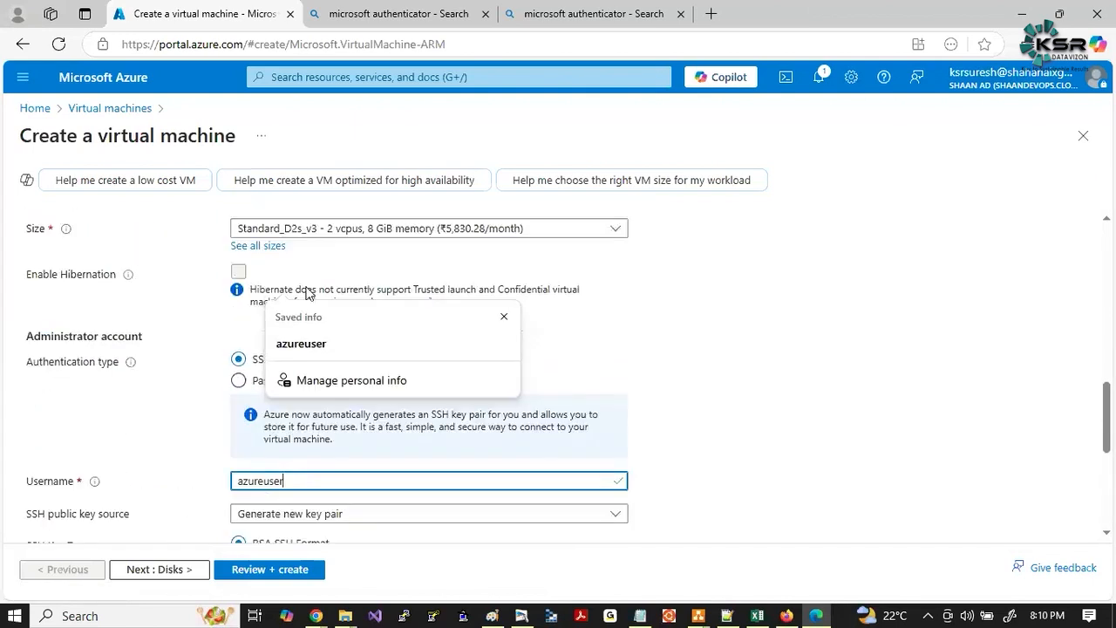
pyautogui.click(238, 410)
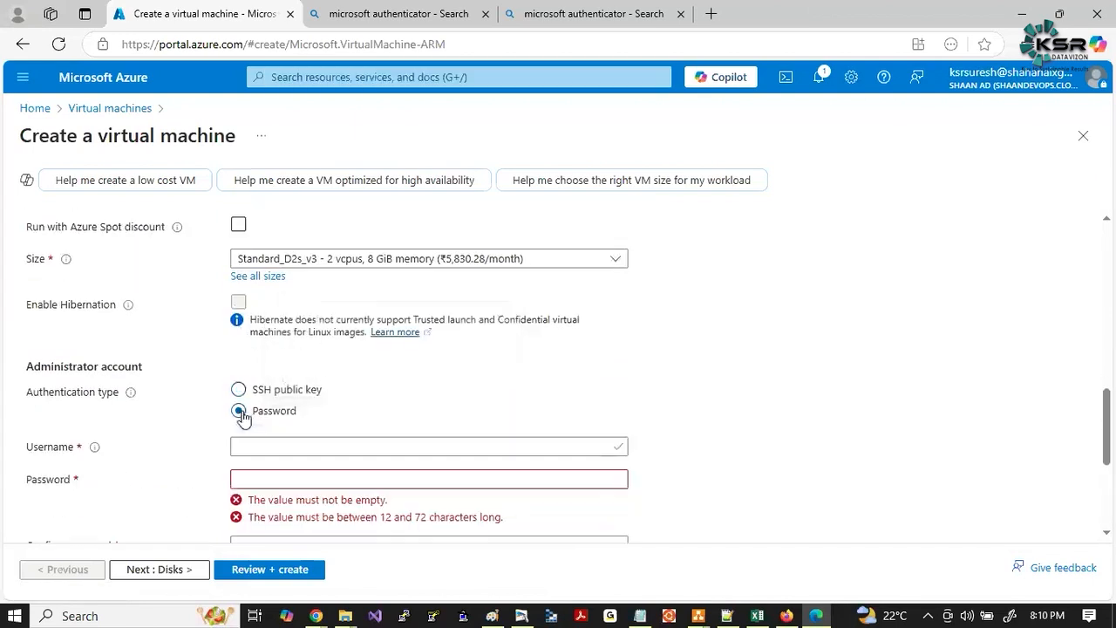
pyautogui.click(269, 450)
pyautogui.write('dvsa')
pyautogui.press('BackSpace')
pyautogui.press('BackSpace')
pyautogui.press('BackSpace')
pyautogui.press('BackSpace')
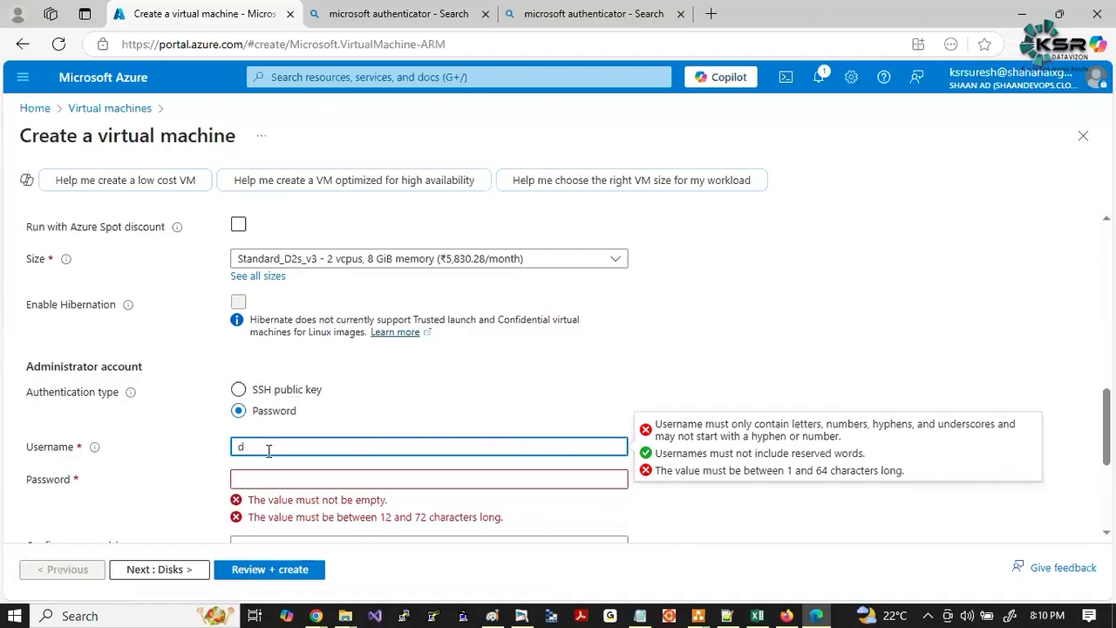
pyautogui.write('ksr')
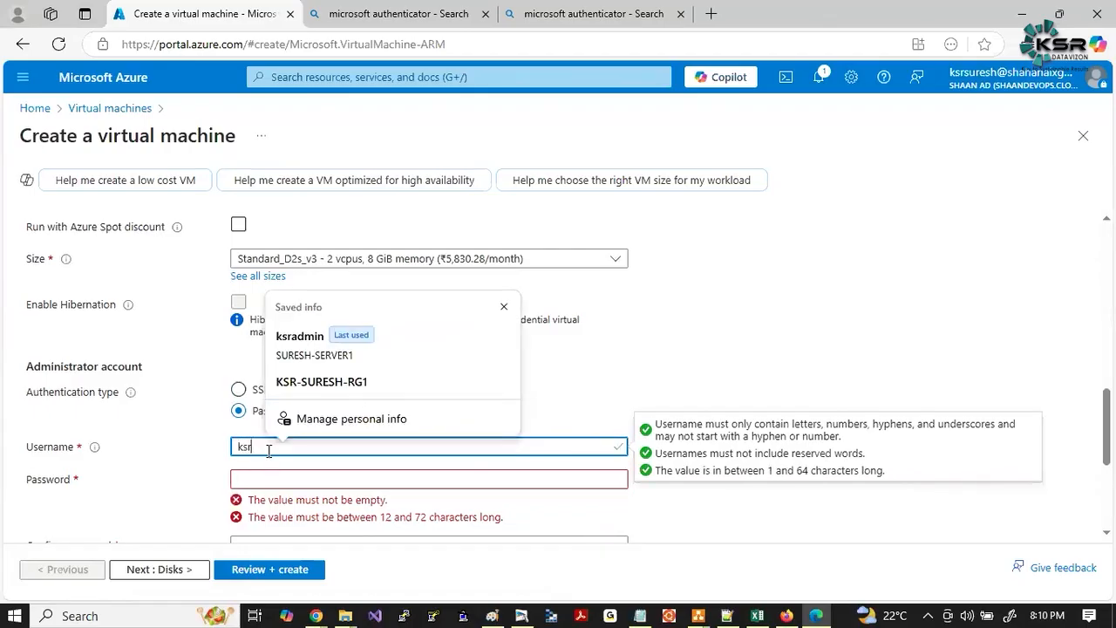
pyautogui.write('devops')
# Step: Fill in a matching password and confirmation, then run Review + create validation
pyautogui.doubleClick(269, 450)
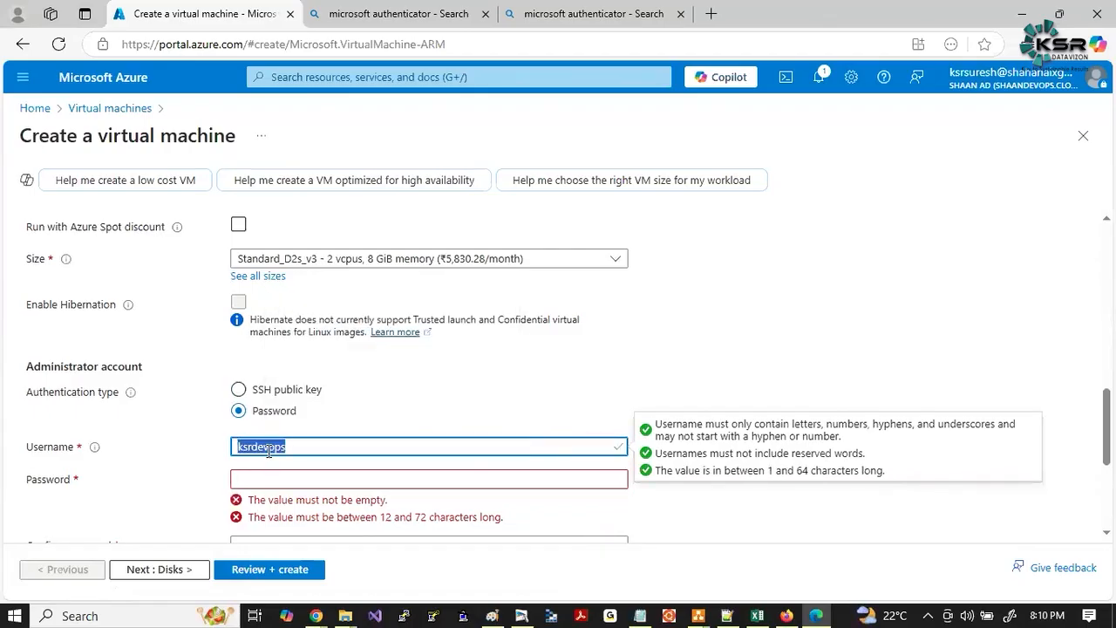
pyautogui.hotkey('ctrl', 'c')
pyautogui.press('Tab')
pyautogui.hotkey('ctrl', 'v')
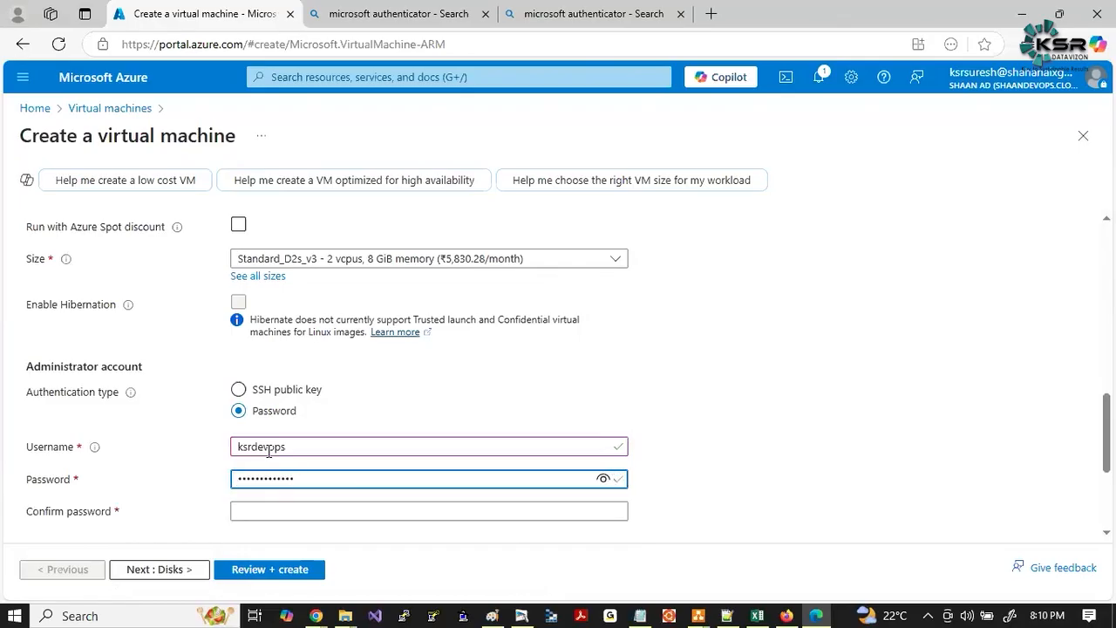
pyautogui.press('Tab')
pyautogui.hotkey('ctrl', 'v')
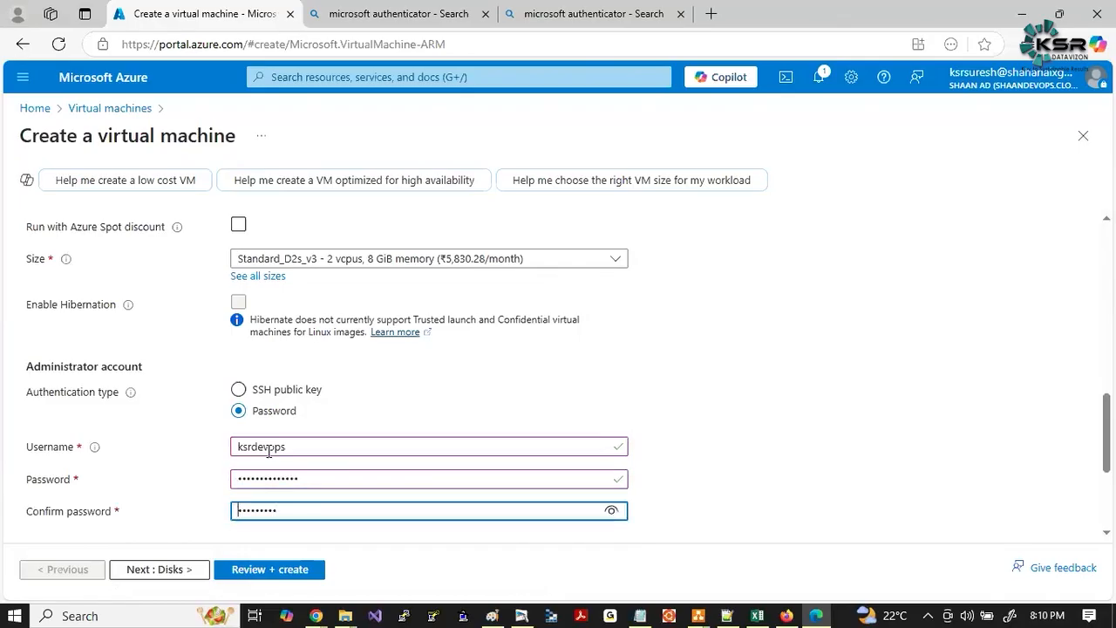
pyautogui.scroll(-3, 269, 451)
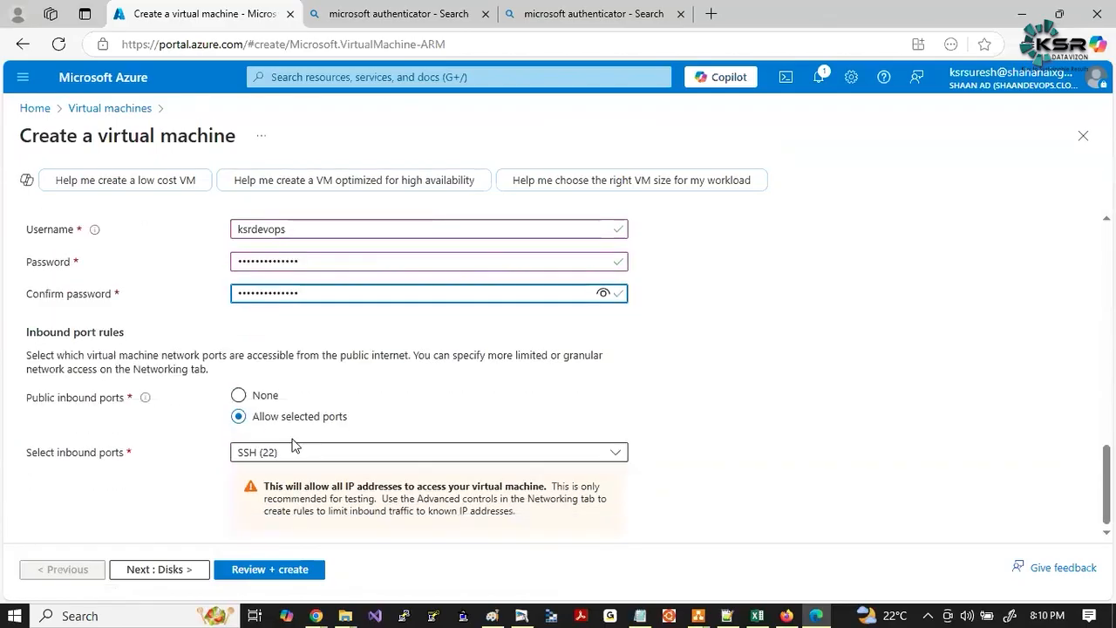
pyautogui.click(257, 571)
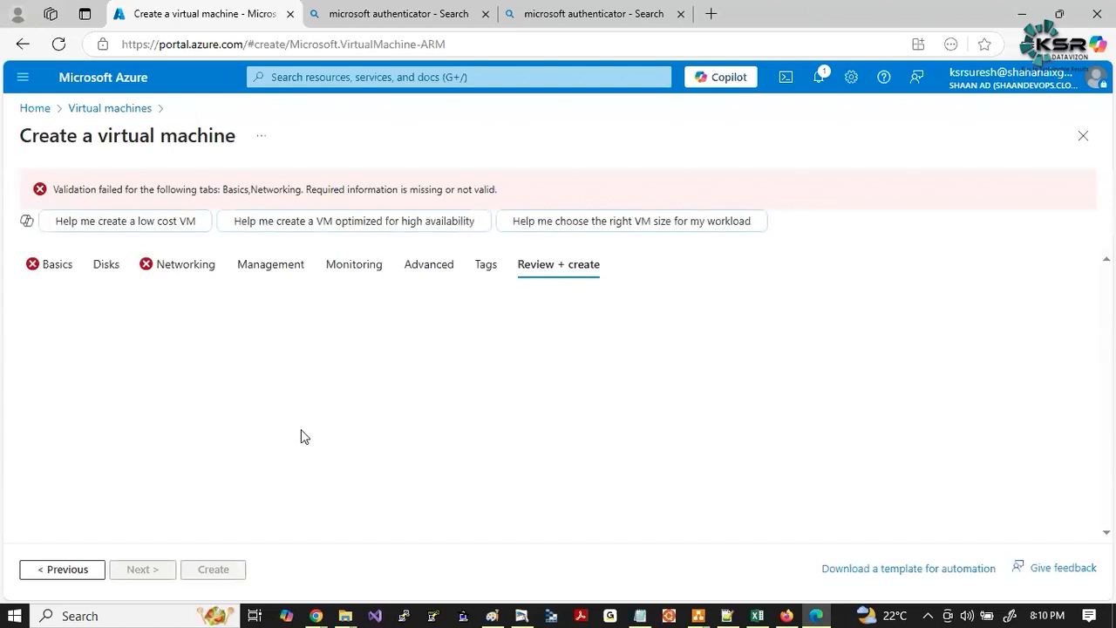
# Step: Name the VM server1 on the Basics tab and revalidate
pyautogui.click(61, 276)
pyautogui.click(258, 531)
pyautogui.write('server1')
pyautogui.scroll(-7, 258, 532)
pyautogui.click(247, 582)
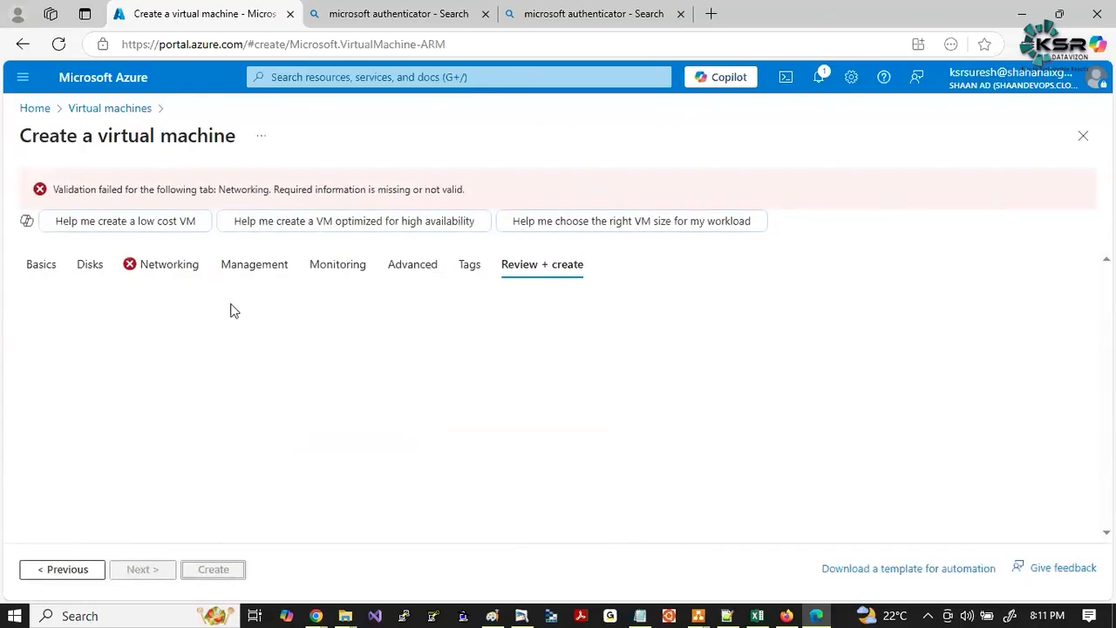
# Step: Create a new virtual network named suresh-vnet on Networking and validate again
pyautogui.click(141, 265)
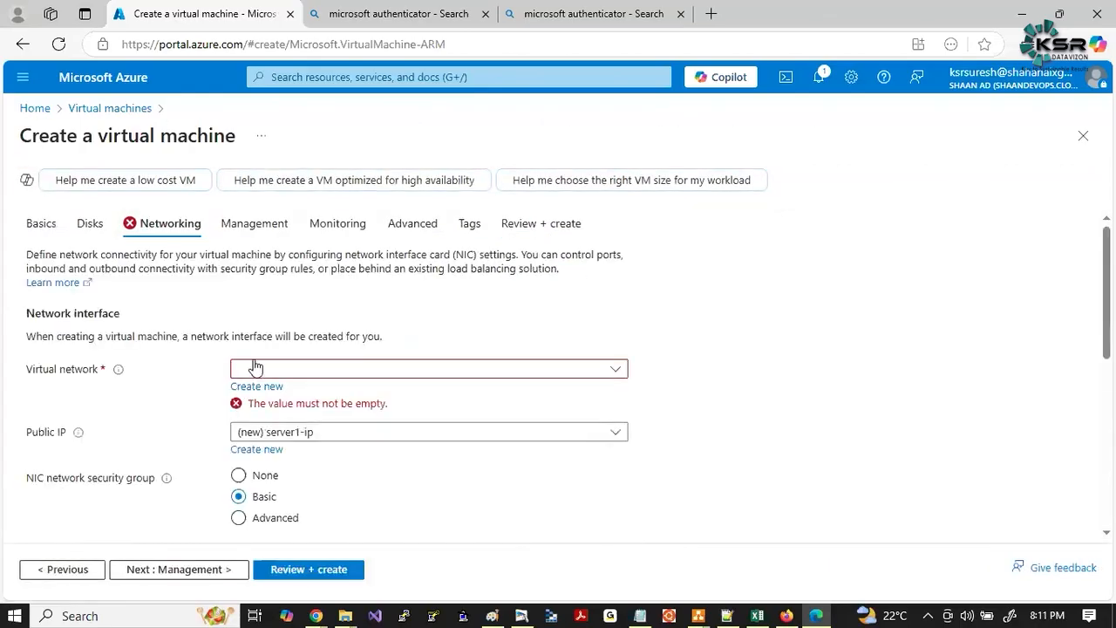
pyautogui.click(249, 368)
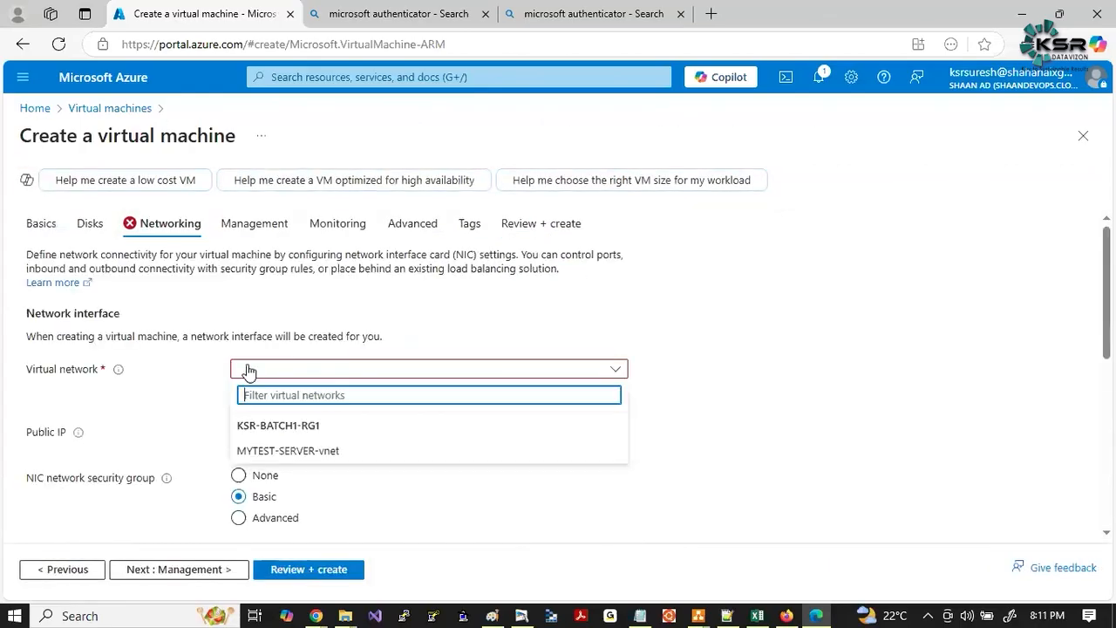
pyautogui.click(199, 423)
pyautogui.click(257, 386)
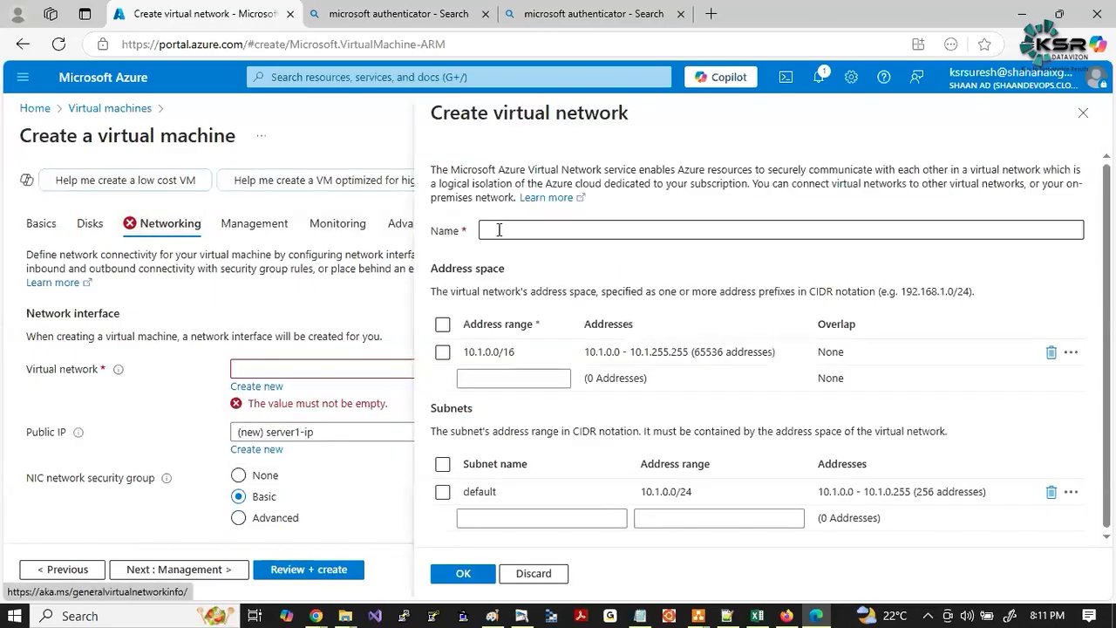
pyautogui.click(498, 228)
pyautogui.write('suresh')
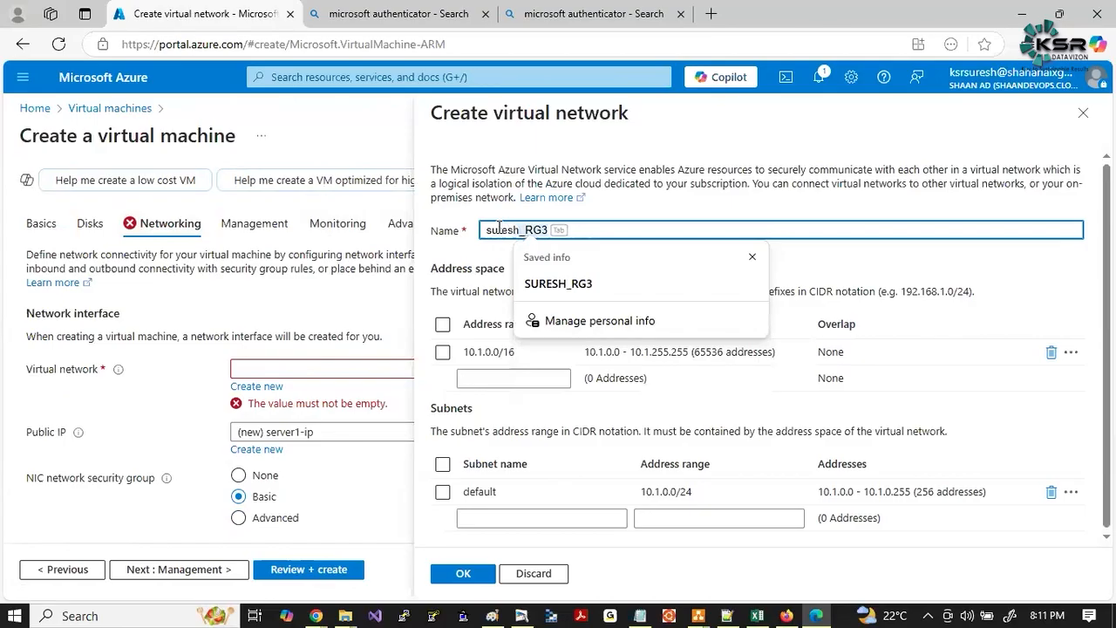
pyautogui.write('-vnet')
pyautogui.click(463, 574)
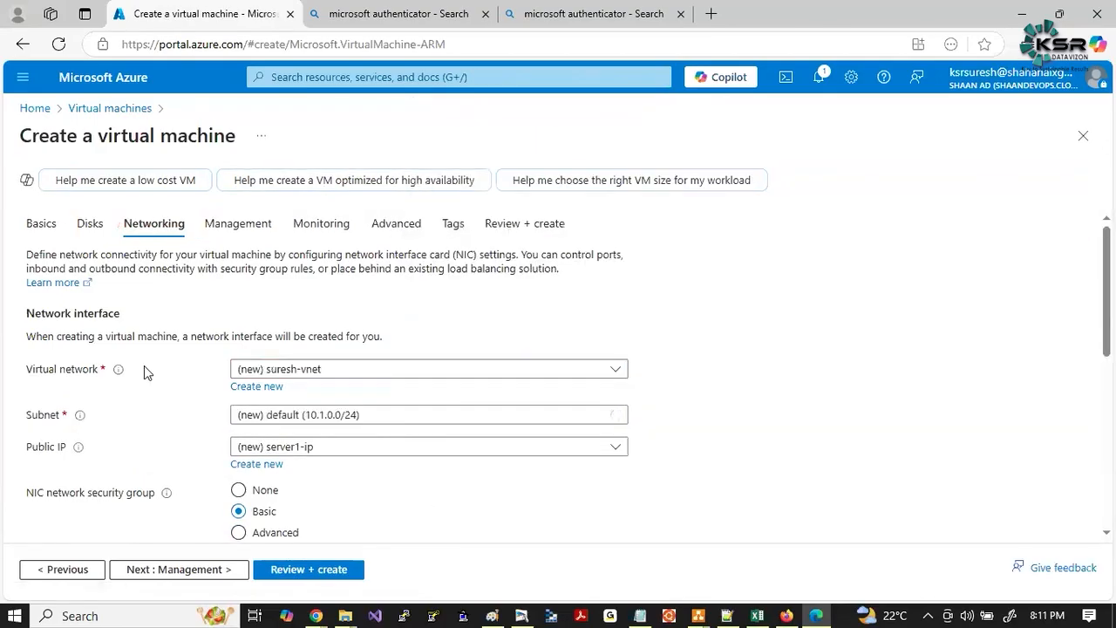
pyautogui.click(309, 569)
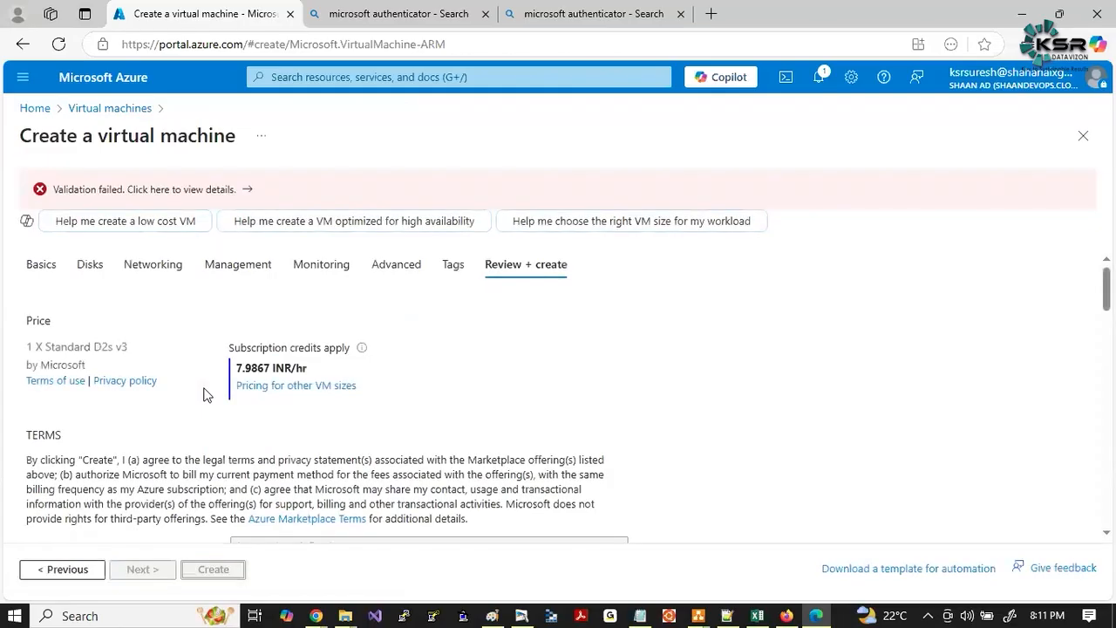
# Step: Copy the AuthorizationFailed error details and paste them into the Notepad notes
pyautogui.click(178, 190)
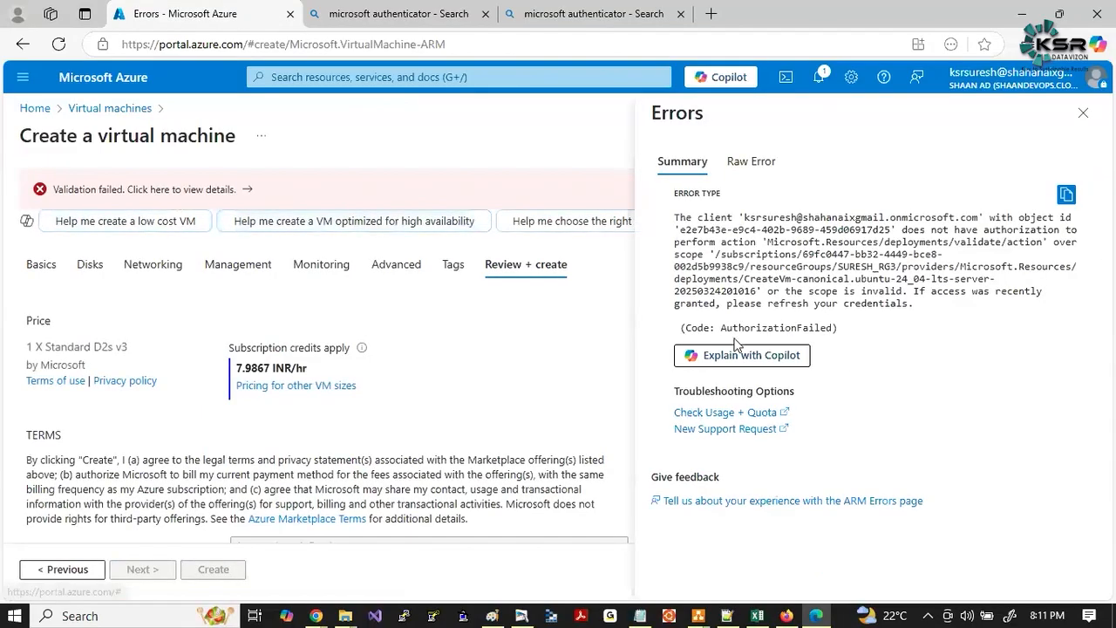
pyautogui.click(1066, 193)
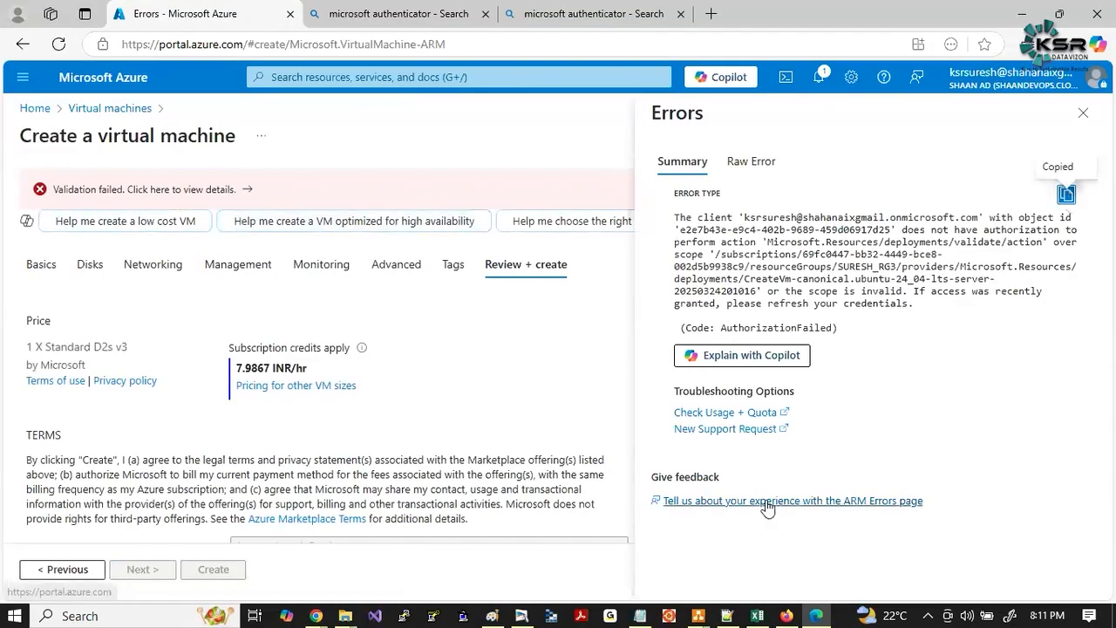
pyautogui.click(640, 616)
pyautogui.hotkey('ctrl', 'v')
pyautogui.press('Return')
pyautogui.click(937, 496)
# Step: Break the error line before 'with' and turn on Word Wrap
pyautogui.press('Return')
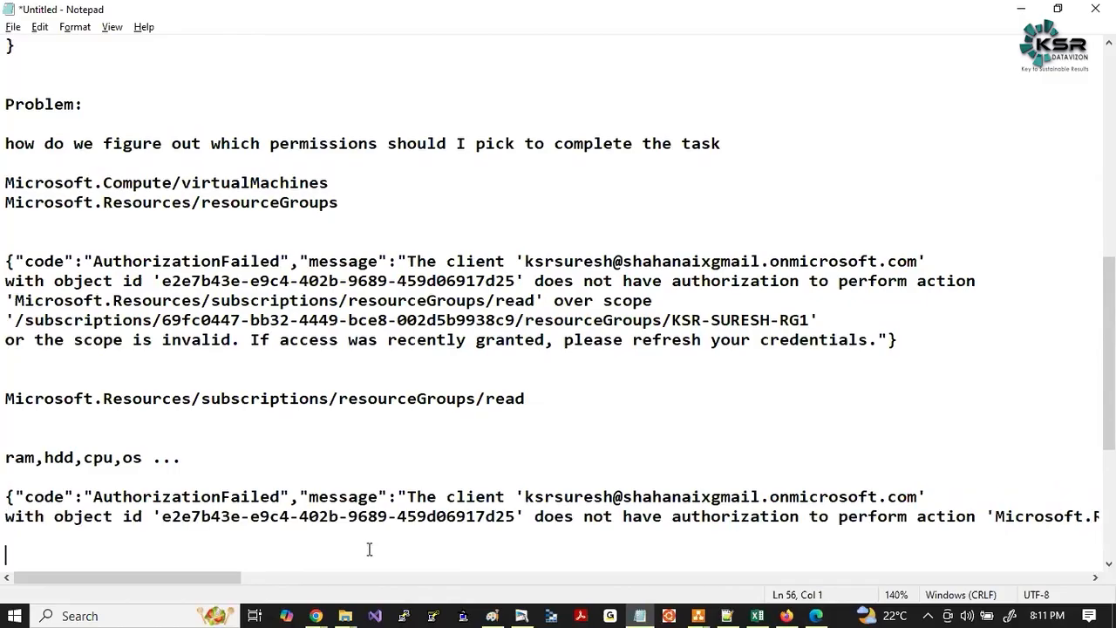
pyautogui.moveTo(368, 548); pyautogui.dragTo(4, 496)
pyautogui.click(75, 27)
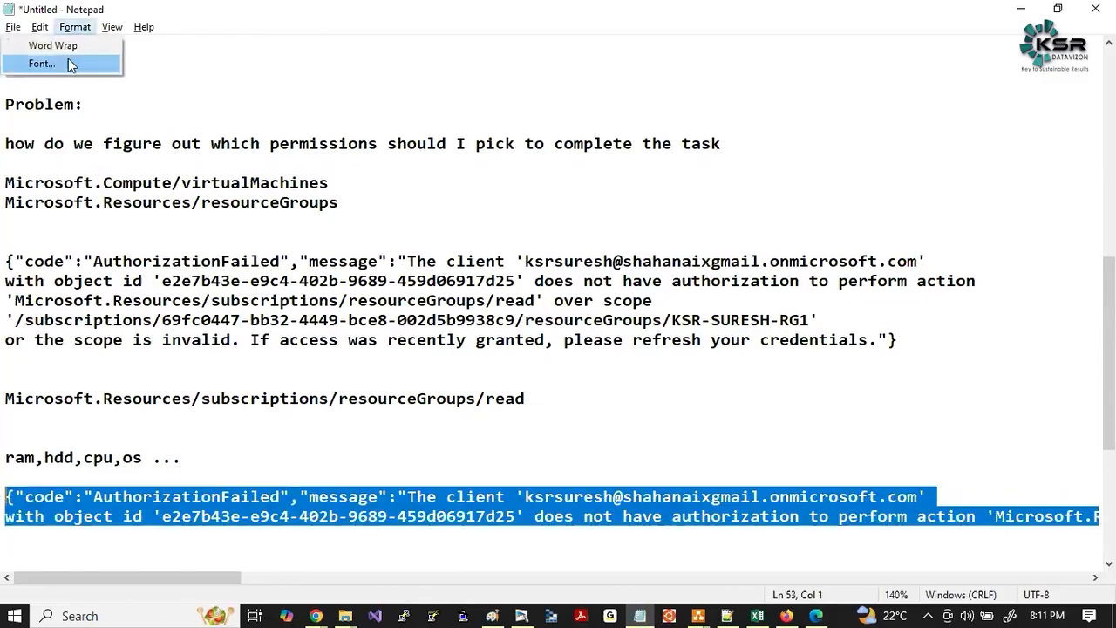
pyautogui.click(54, 46)
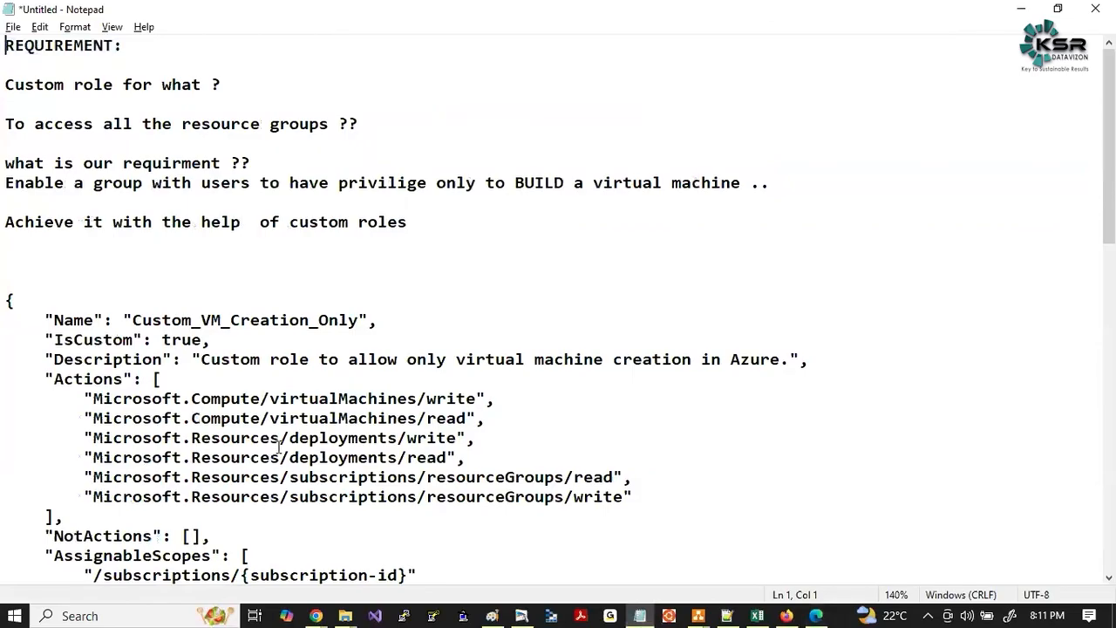
pyautogui.scroll(-4, 278, 447)
pyautogui.scroll(-8, 278, 448)
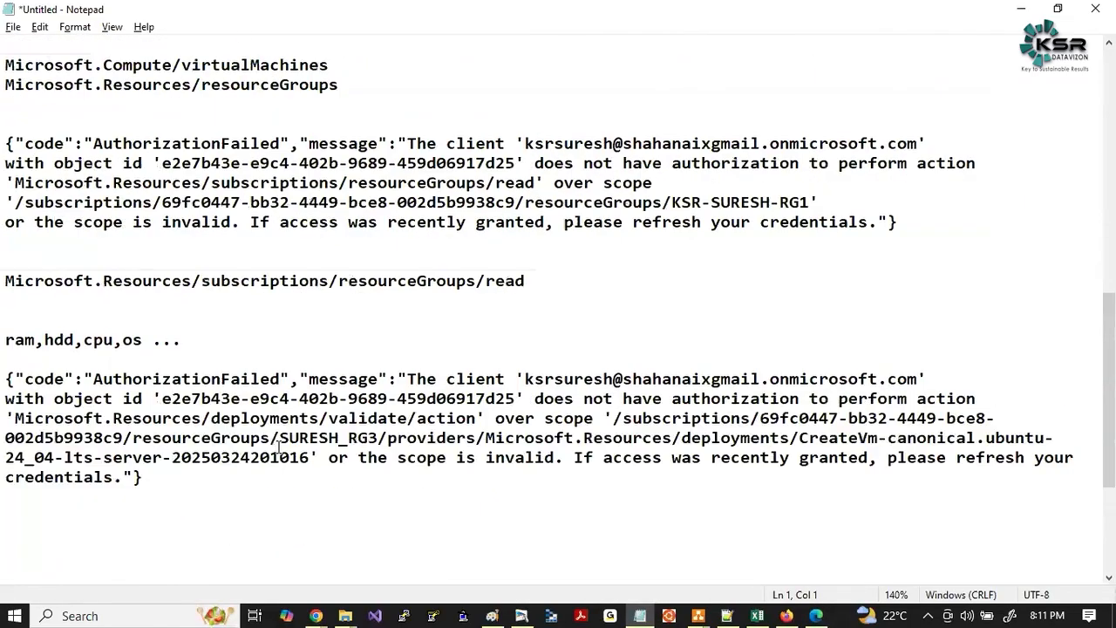
pyautogui.click(380, 479)
# Step: Select the denied Microsoft.Resources/deployments/validate/action permission in the error text
pyautogui.moveTo(544, 398); pyautogui.dragTo(859, 417)
pyautogui.click(438, 424)
pyautogui.moveTo(212, 419); pyautogui.dragTo(475, 419)
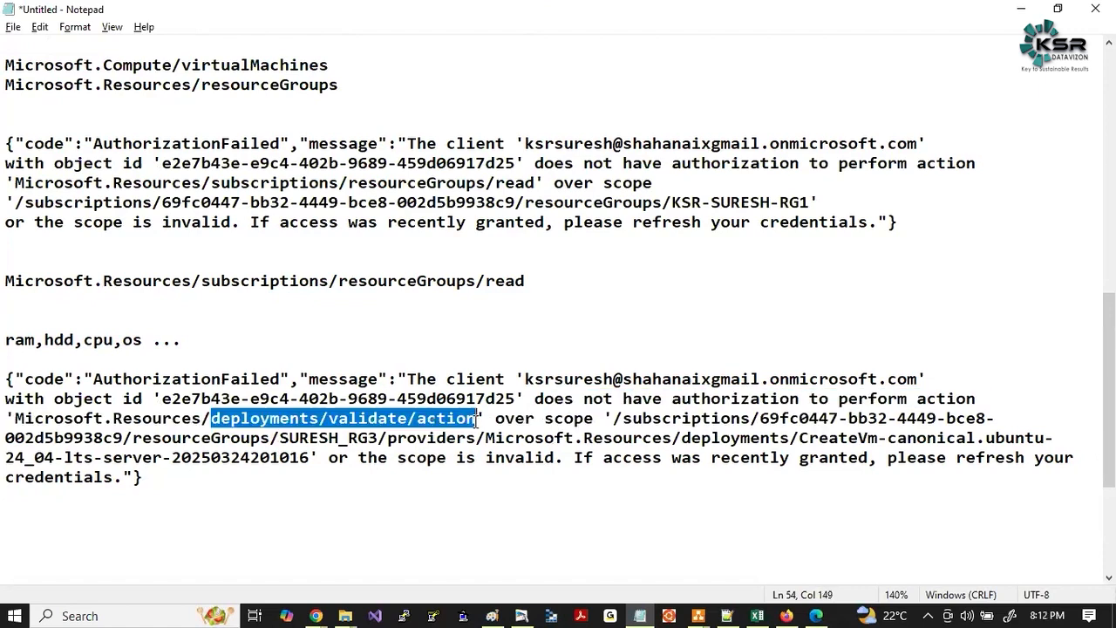
pyautogui.click(594, 437)
pyautogui.click(591, 455)
pyautogui.moveTo(212, 418); pyautogui.dragTo(408, 422)
pyautogui.click(408, 422)
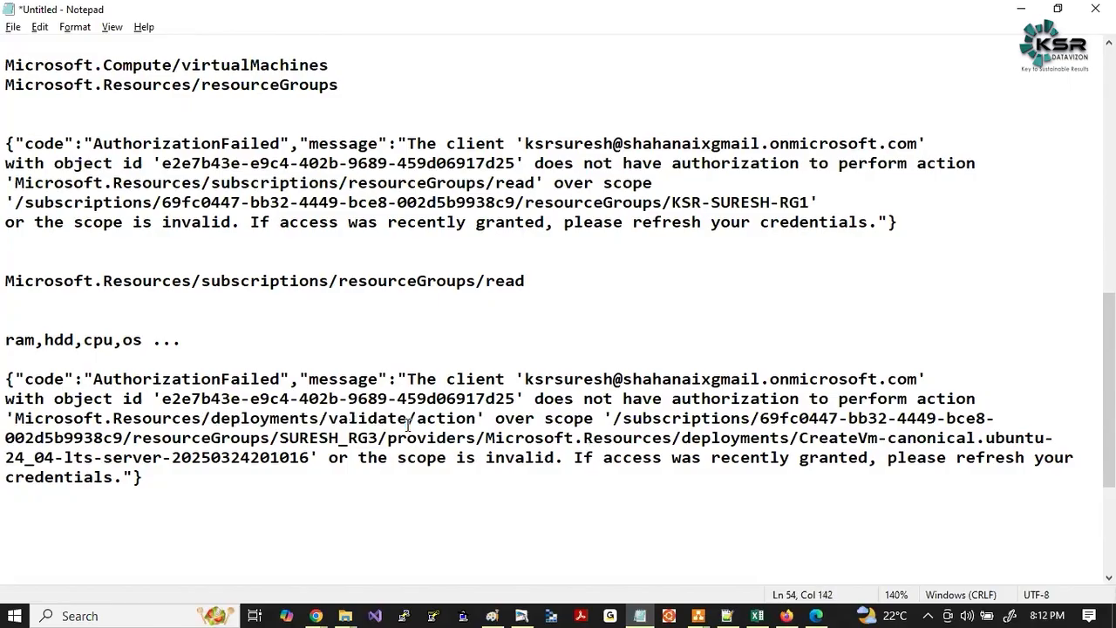
pyautogui.moveTo(524, 369); pyautogui.dragTo(760, 375)
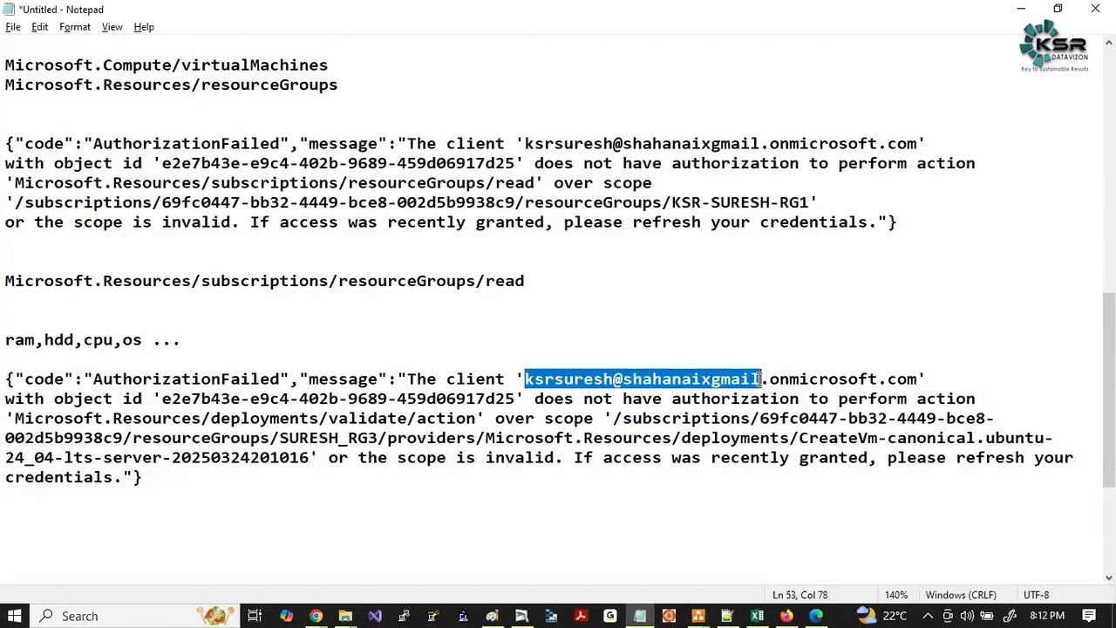
pyautogui.click(283, 377)
pyautogui.click(13, 417)
pyautogui.moveTo(14, 418); pyautogui.dragTo(477, 419)
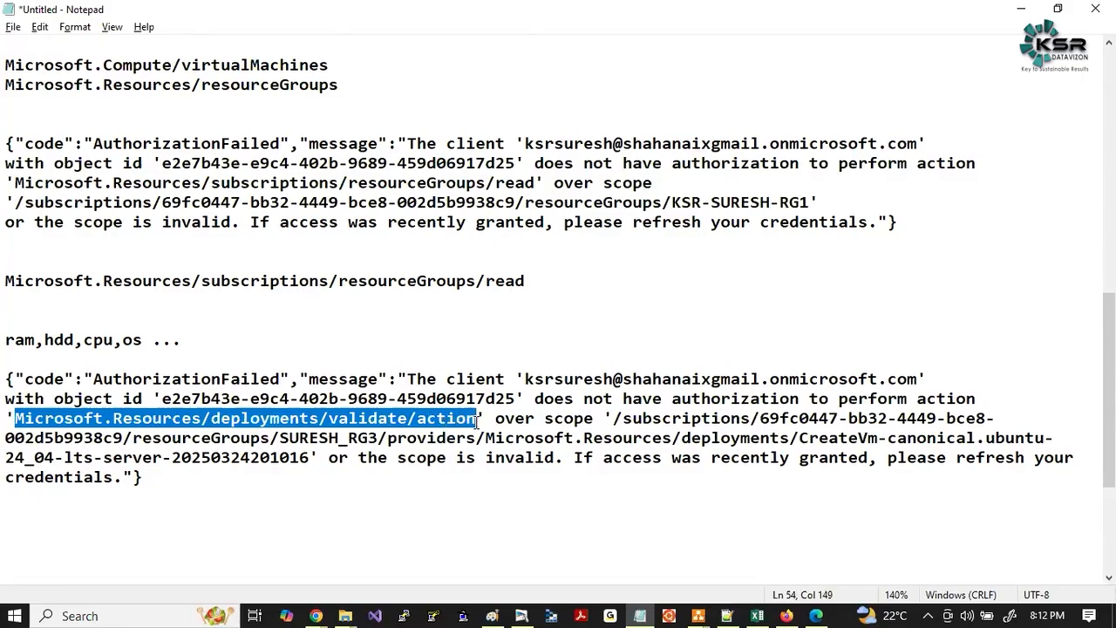
pyautogui.click(375, 457)
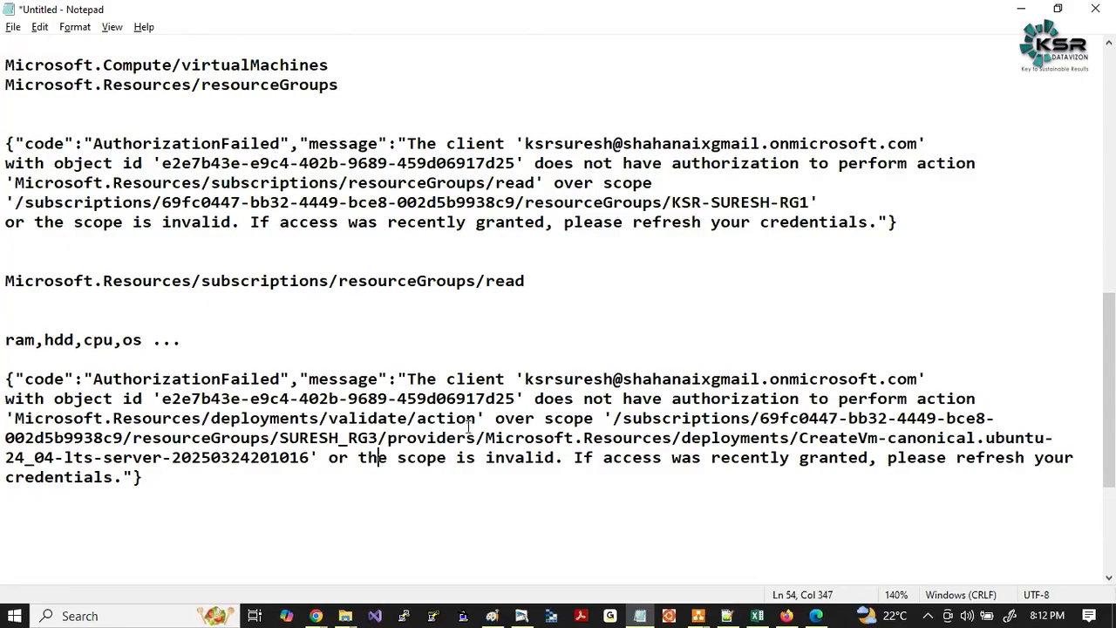
pyautogui.moveTo(478, 418); pyautogui.dragTo(21, 417)
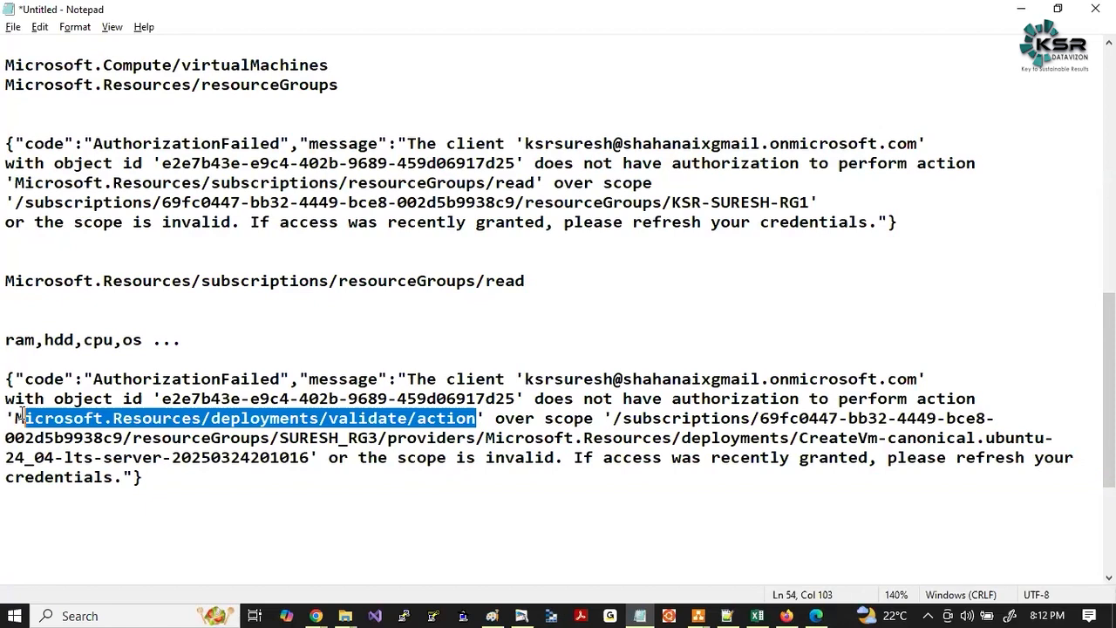
# Step: Return to the browser and switch to the Zoom 'Azure' meeting tab
pyautogui.hotkey('alt', 'Tab')
pyautogui.hotkey('alt', 'Tab')
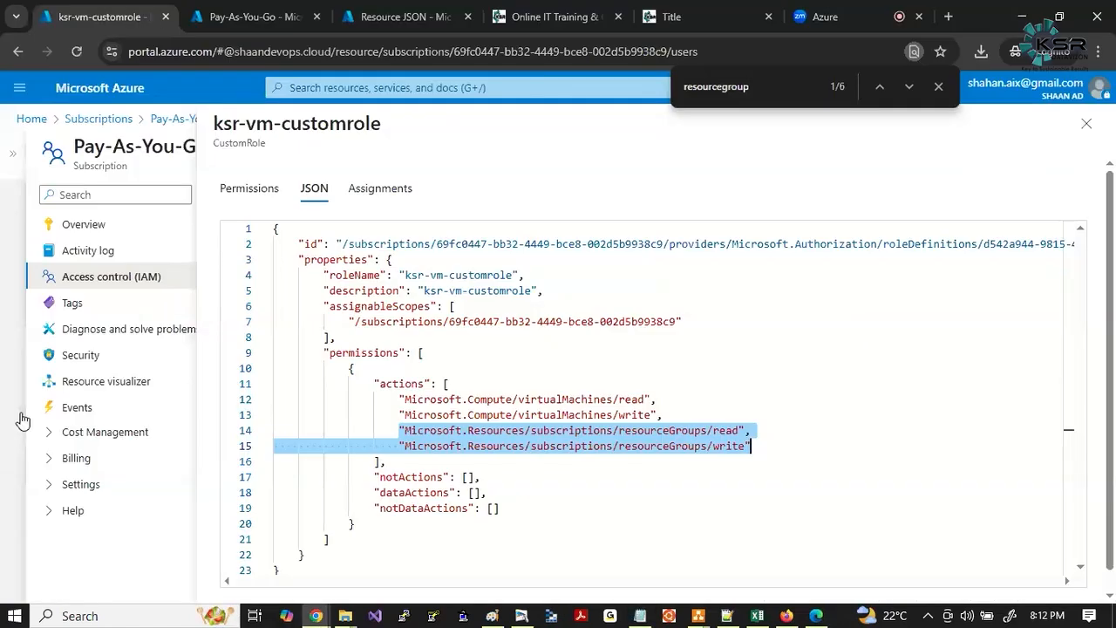
pyautogui.click(456, 171)
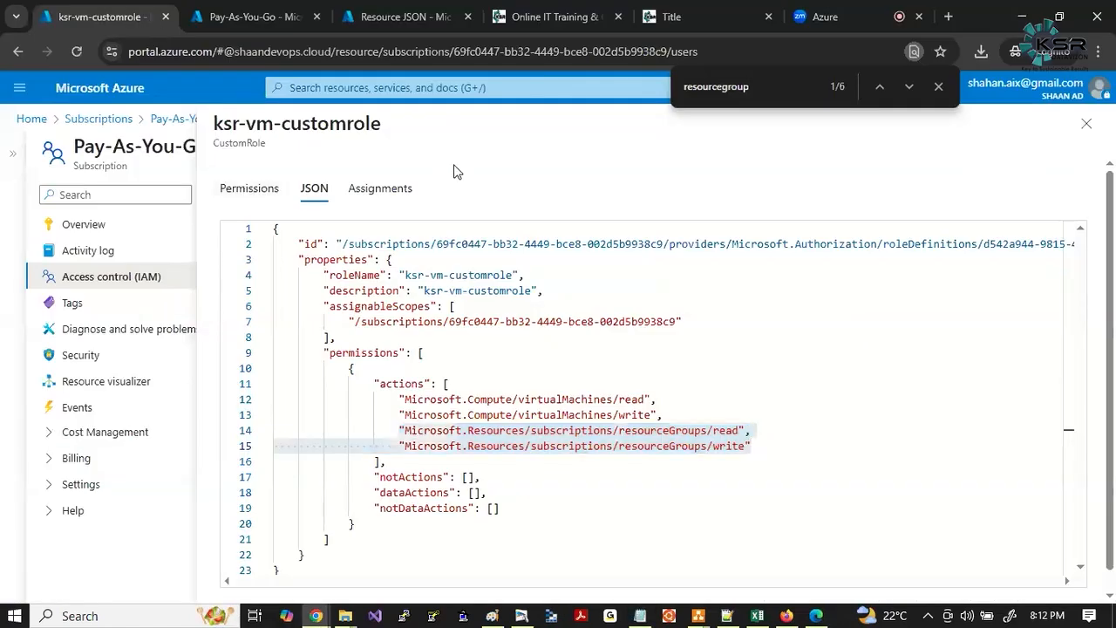
pyautogui.click(824, 17)
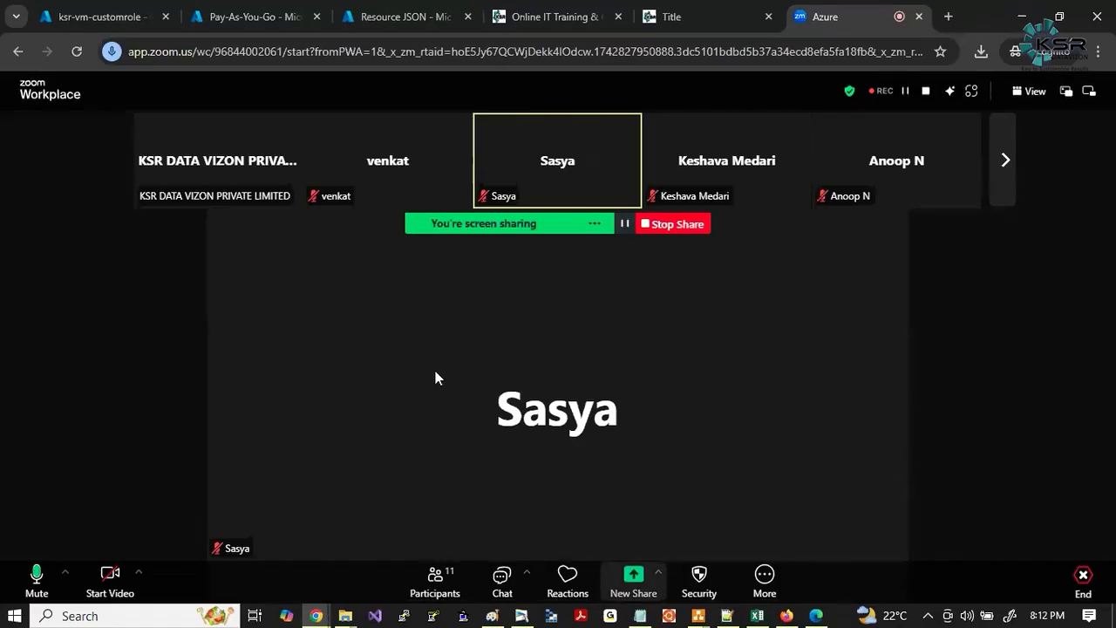
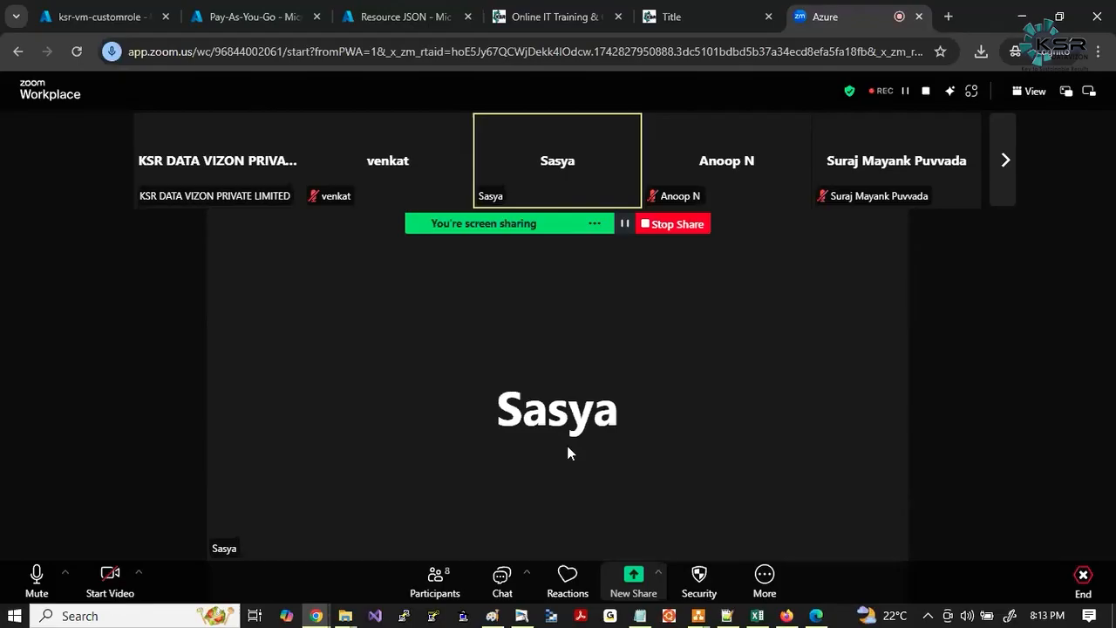
# Step: Switch to Paint and erase the old custom role, subscription and resource group diagram
pyautogui.hotkey('alt', 'Tab')
pyautogui.hotkey('alt', 'Tab')
pyautogui.hotkey('alt', 'Tab')
pyautogui.hotkey('alt', 'Tab')
pyautogui.hotkey('alt', 'Tab')
pyautogui.hotkey('alt', 'Tab')
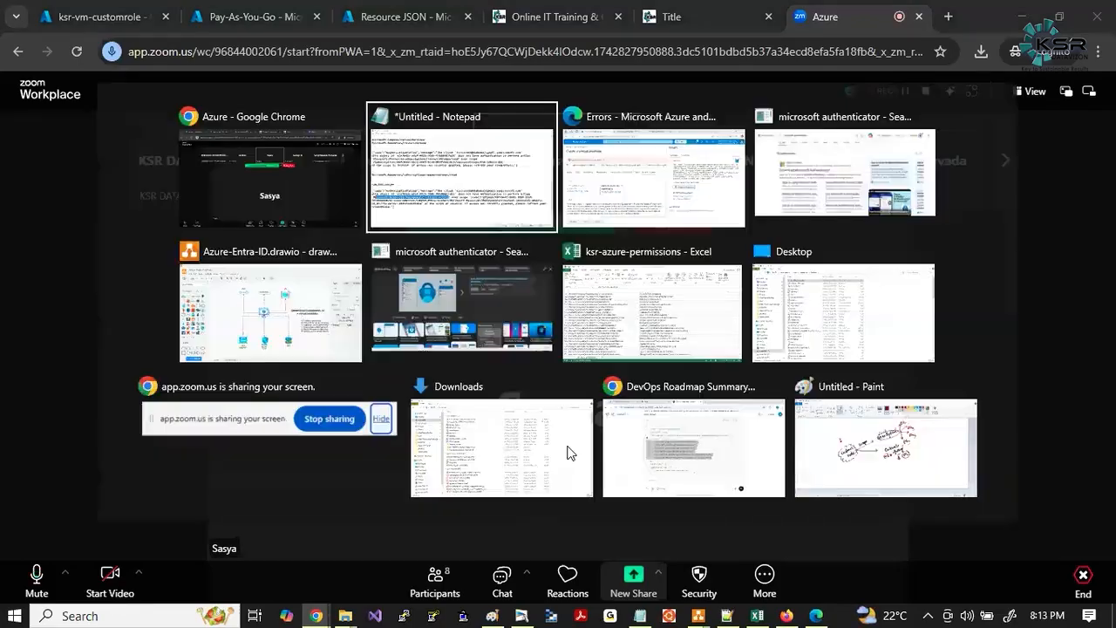
pyautogui.hotkey('alt', 'Tab')
pyautogui.hotkey('alt', 'Tab')
pyautogui.hotkey('alt', 'Tab')
pyautogui.hotkey('alt', 'Tab')
pyautogui.hotkey('alt', 'Tab')
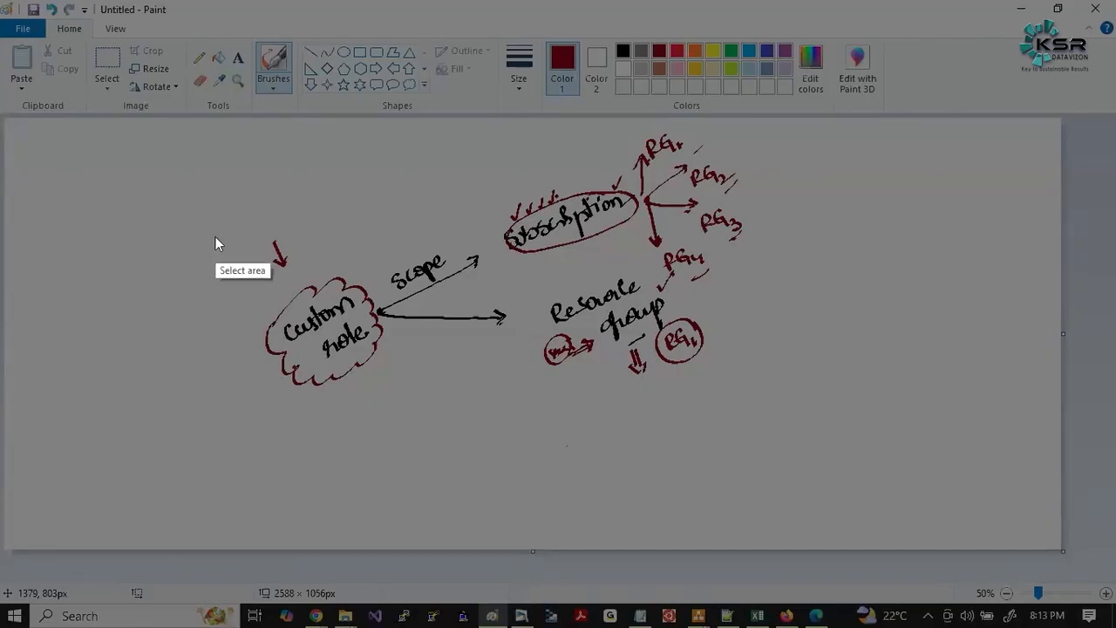
pyautogui.moveTo(143, 124); pyautogui.dragTo(870, 519)
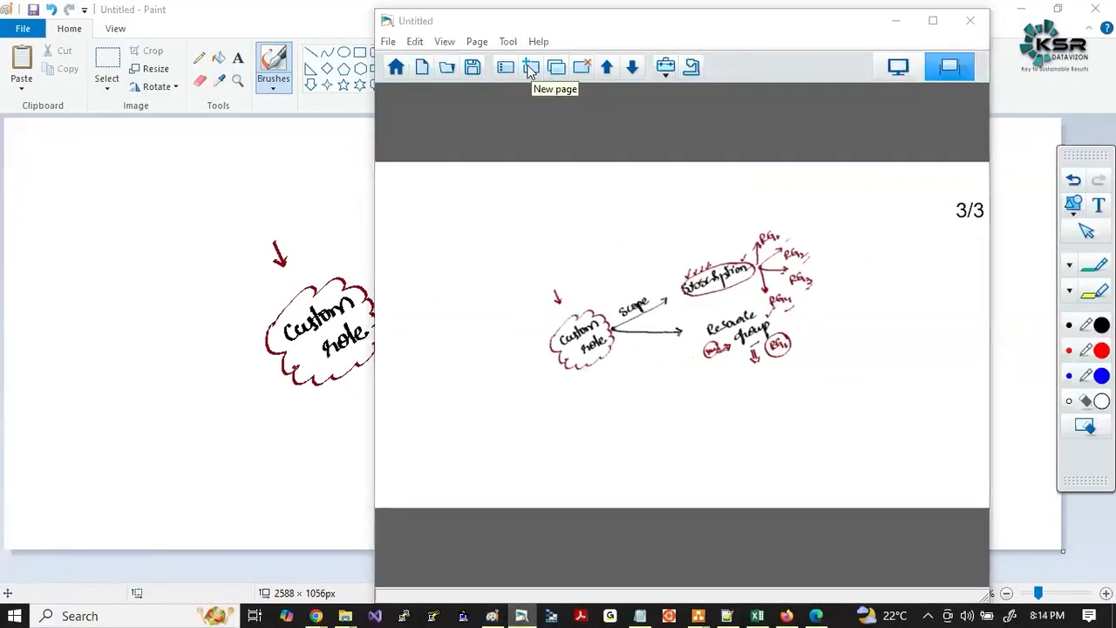
pyautogui.hotkey('alt', 'Tab')
pyautogui.hotkey('ctrl', 'a')
pyautogui.press('Delete')
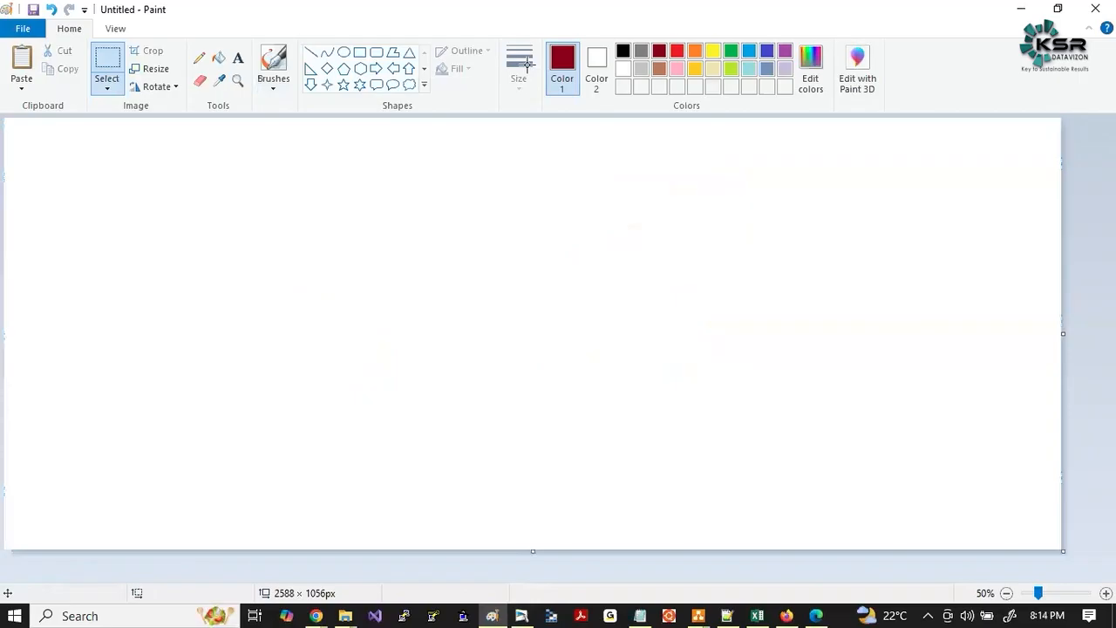
# Step: With a dark red brush, sketch the labelled user, arrows to me and Customrole, and 'All permissions'
pyautogui.click(273, 66)
pyautogui.moveTo(146, 316); pyautogui.dragTo(157, 329)
pyautogui.moveTo(142, 363)
pyautogui.mouseDown()
pyautogui.moveTo(131, 383)
pyautogui.moveTo(180, 348)
pyautogui.moveTo(194, 358)
pyautogui.moveTo(232, 315)
pyautogui.moveTo(292, 290)
pyautogui.mouseUp()
pyautogui.moveTo(281, 286)
pyautogui.mouseDown()
pyautogui.moveTo(291, 300)
pyautogui.moveTo(332, 269)
pyautogui.moveTo(346, 303)
pyautogui.moveTo(369, 298)
pyautogui.mouseUp()
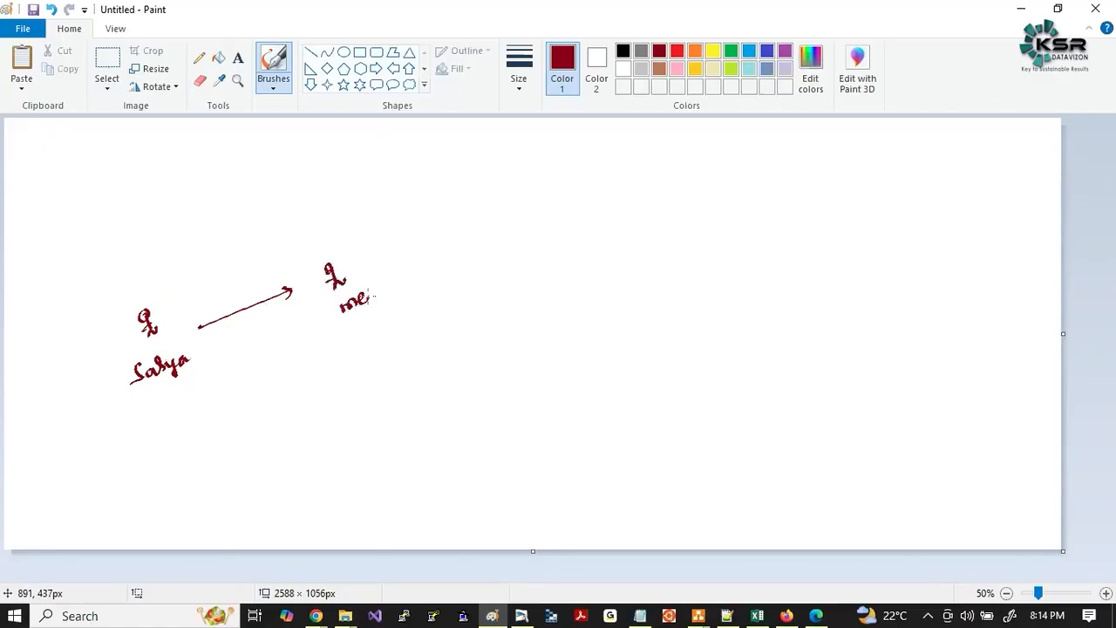
pyautogui.moveTo(317, 222)
pyautogui.mouseDown()
pyautogui.moveTo(342, 214)
pyautogui.moveTo(346, 228)
pyautogui.moveTo(351, 214)
pyautogui.mouseUp()
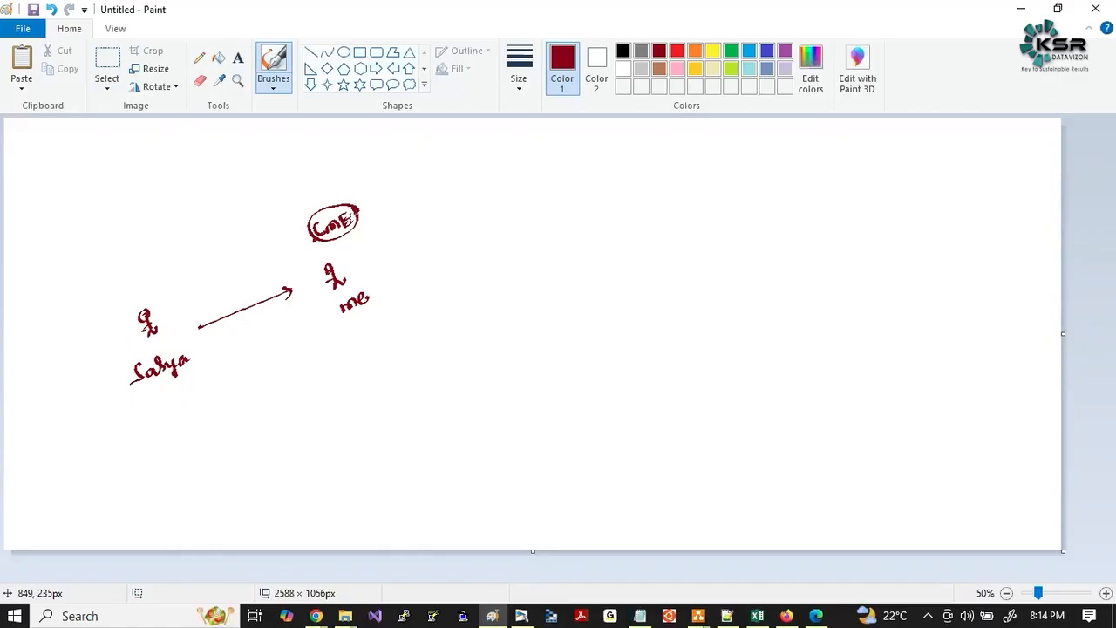
pyautogui.moveTo(149, 307)
pyautogui.mouseDown()
pyautogui.moveTo(131, 311)
pyautogui.moveTo(161, 346)
pyautogui.moveTo(136, 306)
pyautogui.moveTo(99, 310)
pyautogui.moveTo(111, 303)
pyautogui.mouseUp()
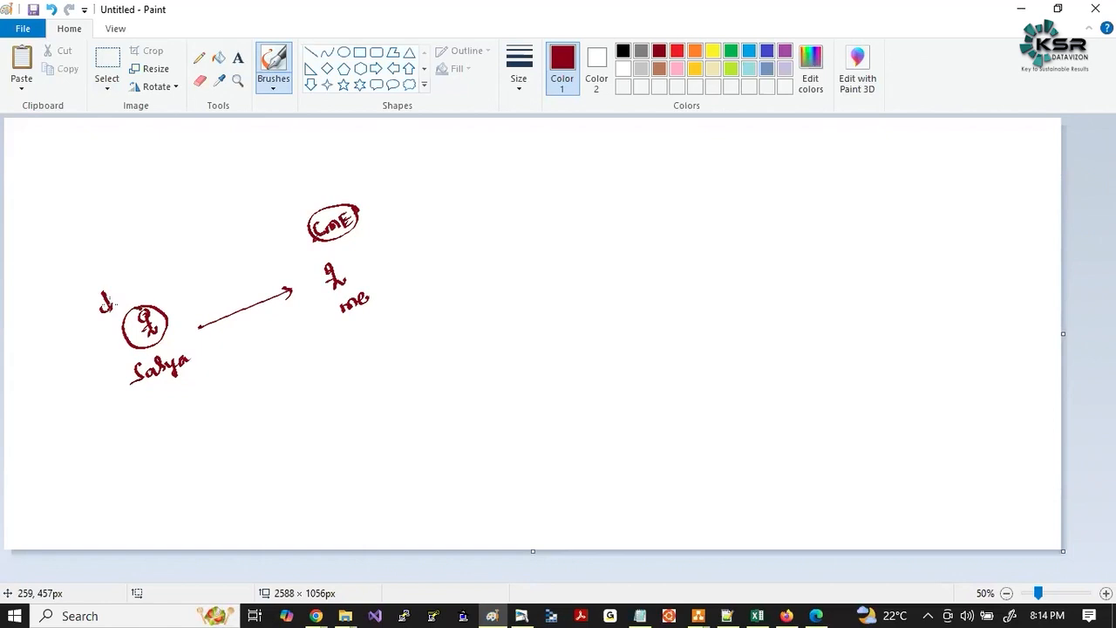
pyautogui.moveTo(377, 271)
pyautogui.mouseDown()
pyautogui.moveTo(450, 248)
pyautogui.moveTo(486, 285)
pyautogui.moveTo(495, 262)
pyautogui.moveTo(524, 272)
pyautogui.moveTo(574, 251)
pyautogui.mouseUp()
pyautogui.moveTo(513, 289)
pyautogui.mouseDown()
pyautogui.moveTo(554, 304)
pyautogui.moveTo(547, 312)
pyautogui.mouseUp()
pyautogui.moveTo(570, 305)
pyautogui.mouseDown()
pyautogui.moveTo(576, 290)
pyautogui.moveTo(585, 305)
pyautogui.moveTo(600, 296)
pyautogui.mouseUp()
pyautogui.moveTo(613, 278)
pyautogui.mouseDown()
pyautogui.moveTo(614, 294)
pyautogui.moveTo(634, 271)
pyautogui.moveTo(727, 251)
pyautogui.moveTo(553, 300)
pyautogui.moveTo(595, 316)
pyautogui.moveTo(735, 272)
pyautogui.moveTo(728, 245)
pyautogui.mouseUp()
# Step: In green, add the curve back to the user, a trial-and-error note, and the permissions ellipse arrow
pyautogui.click(732, 50)
pyautogui.moveTo(463, 306)
pyautogui.mouseDown()
pyautogui.moveTo(454, 326)
pyautogui.moveTo(193, 375)
pyautogui.moveTo(204, 376)
pyautogui.moveTo(201, 422)
pyautogui.moveTo(211, 425)
pyautogui.moveTo(211, 401)
pyautogui.moveTo(222, 417)
pyautogui.mouseUp()
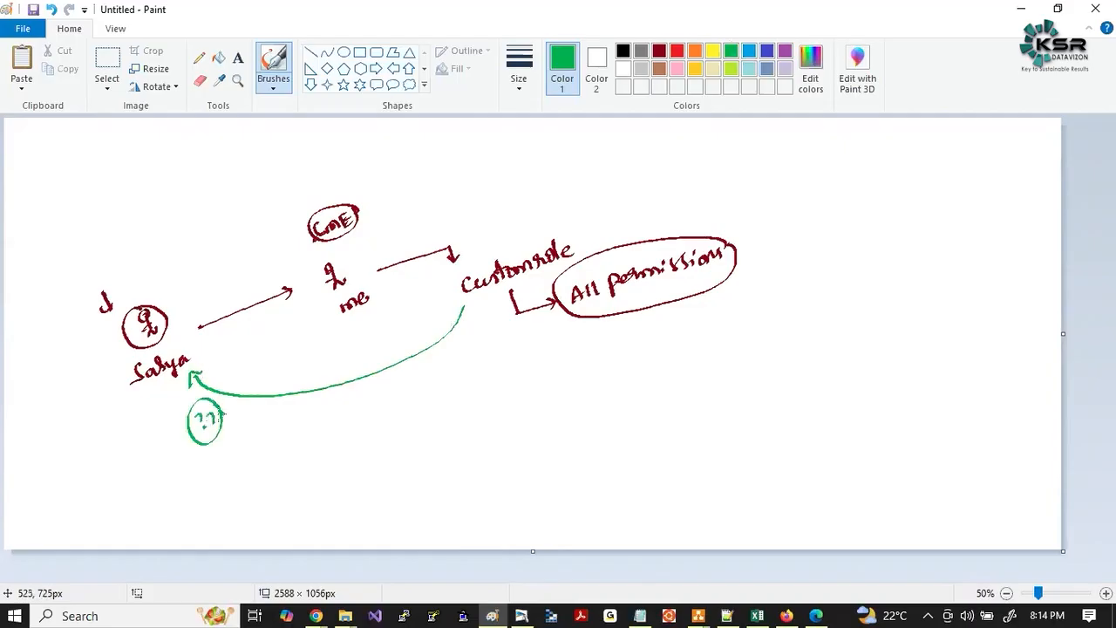
pyautogui.moveTo(626, 213); pyautogui.dragTo(625, 241)
pyautogui.moveTo(556, 373)
pyautogui.mouseDown()
pyautogui.moveTo(563, 390)
pyautogui.moveTo(565, 370)
pyautogui.mouseUp()
pyautogui.moveTo(569, 375)
pyautogui.mouseDown()
pyautogui.moveTo(608, 375)
pyautogui.moveTo(671, 347)
pyautogui.moveTo(650, 377)
pyautogui.mouseUp()
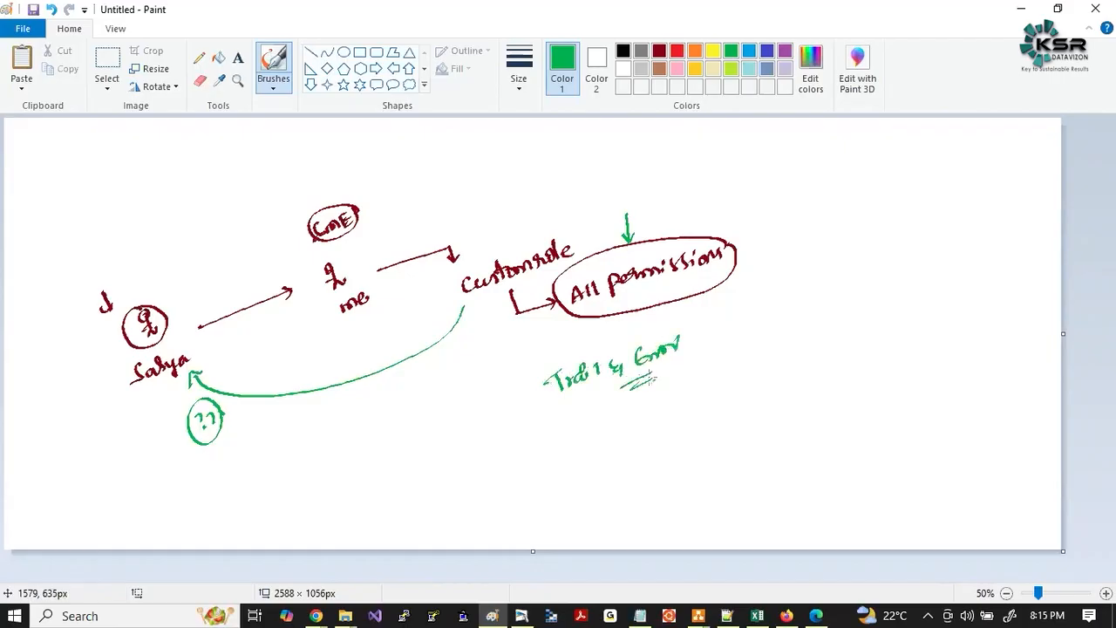
pyautogui.moveTo(737, 263)
pyautogui.mouseDown()
pyautogui.moveTo(839, 229)
pyautogui.moveTo(870, 232)
pyautogui.moveTo(893, 224)
pyautogui.moveTo(781, 253)
pyautogui.moveTo(896, 213)
pyautogui.mouseUp()
pyautogui.moveTo(323, 376)
pyautogui.mouseDown()
pyautogui.moveTo(335, 374)
pyautogui.moveTo(331, 354)
pyautogui.moveTo(373, 354)
pyautogui.mouseUp()
pyautogui.moveTo(325, 334); pyautogui.dragTo(377, 351)
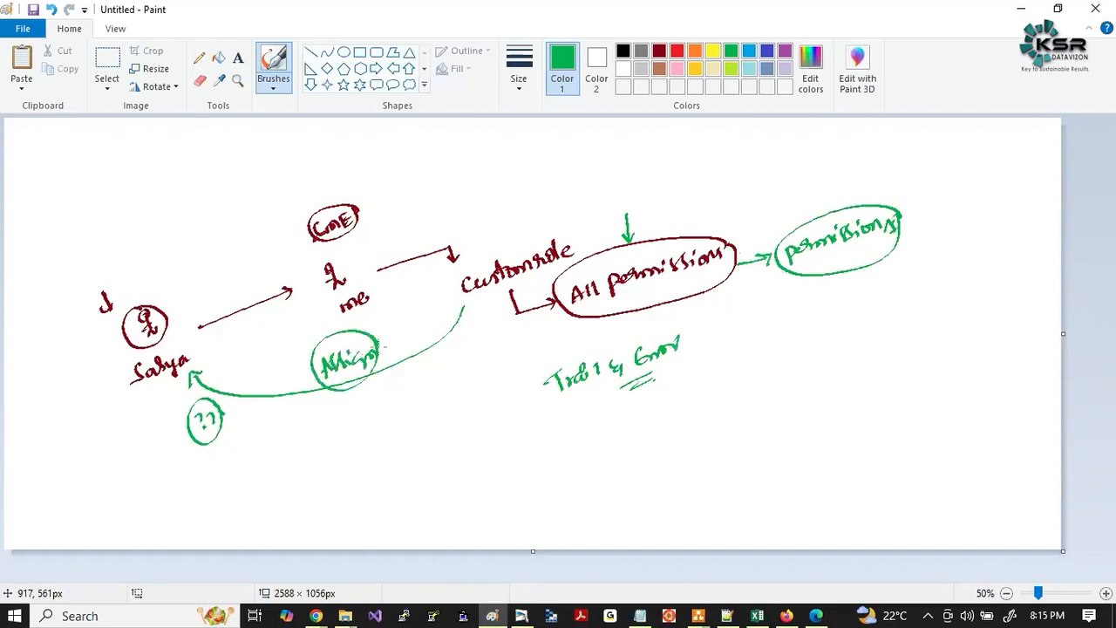
pyautogui.click(659, 50)
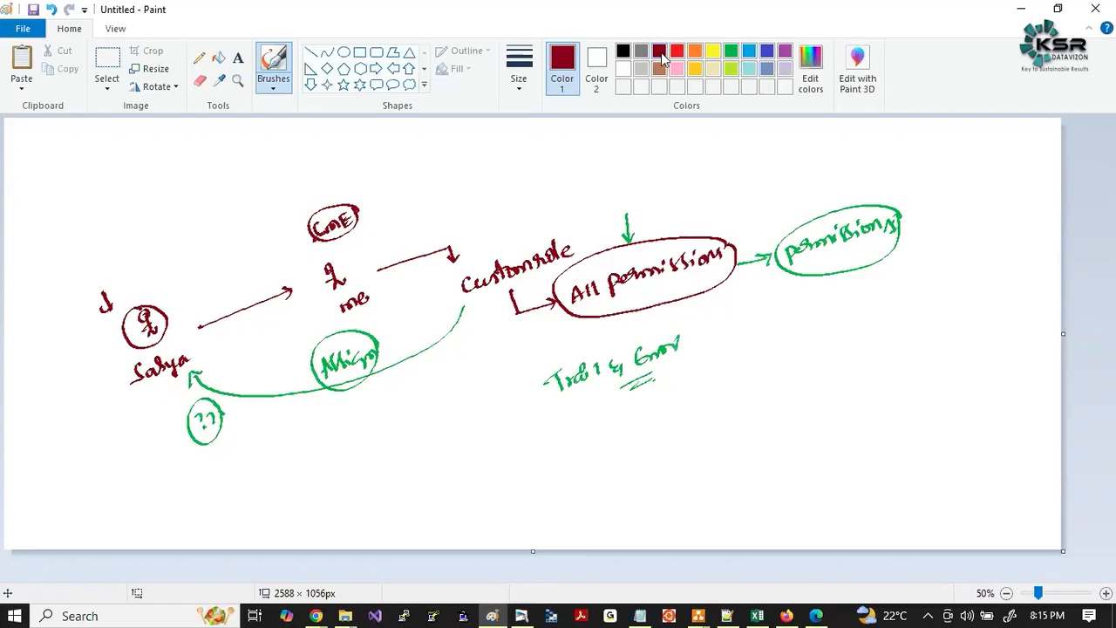
# Step: Draw a dark red upward arrow ending in a cloud above the user figure
pyautogui.moveTo(122, 287); pyautogui.dragTo(109, 240)
pyautogui.moveTo(103, 254)
pyautogui.mouseDown()
pyautogui.moveTo(115, 246)
pyautogui.moveTo(67, 194)
pyautogui.moveTo(166, 157)
pyautogui.moveTo(107, 218)
pyautogui.moveTo(73, 231)
pyautogui.mouseUp()
pyautogui.moveTo(38, 188)
pyautogui.mouseDown()
pyautogui.moveTo(96, 134)
pyautogui.moveTo(83, 202)
pyautogui.moveTo(119, 194)
pyautogui.moveTo(123, 209)
pyautogui.moveTo(137, 197)
pyautogui.mouseUp()
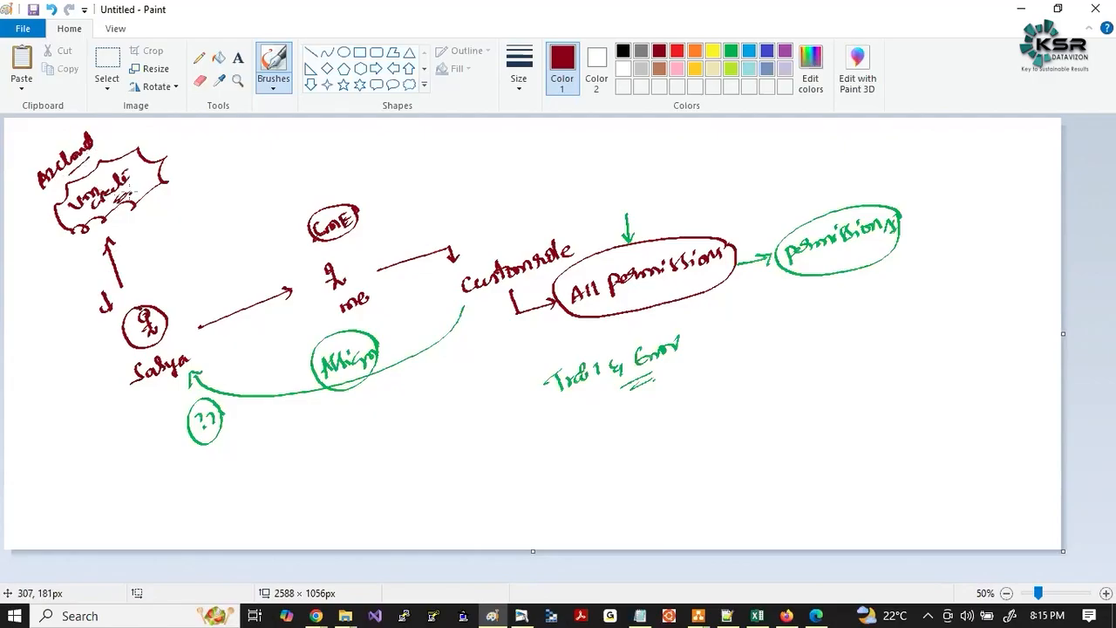
# Step: Add a black underlined error-message note curving back to me, and an orange 'reading msg' label
pyautogui.click(622, 51)
pyautogui.moveTo(132, 181)
pyautogui.mouseDown()
pyautogui.moveTo(156, 208)
pyautogui.moveTo(157, 234)
pyautogui.moveTo(214, 176)
pyautogui.moveTo(233, 164)
pyautogui.moveTo(253, 174)
pyautogui.mouseUp()
pyautogui.moveTo(162, 230)
pyautogui.mouseDown()
pyautogui.moveTo(150, 242)
pyautogui.moveTo(223, 209)
pyautogui.mouseUp()
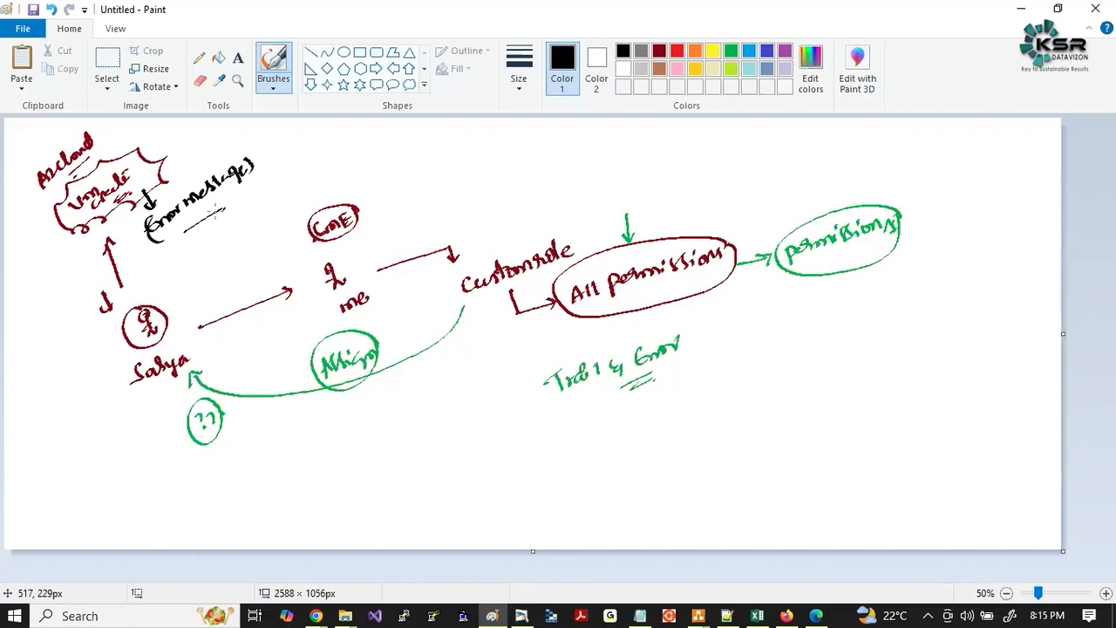
pyautogui.moveTo(235, 194)
pyautogui.mouseDown()
pyautogui.moveTo(258, 183)
pyautogui.moveTo(384, 239)
pyautogui.moveTo(375, 253)
pyautogui.mouseUp()
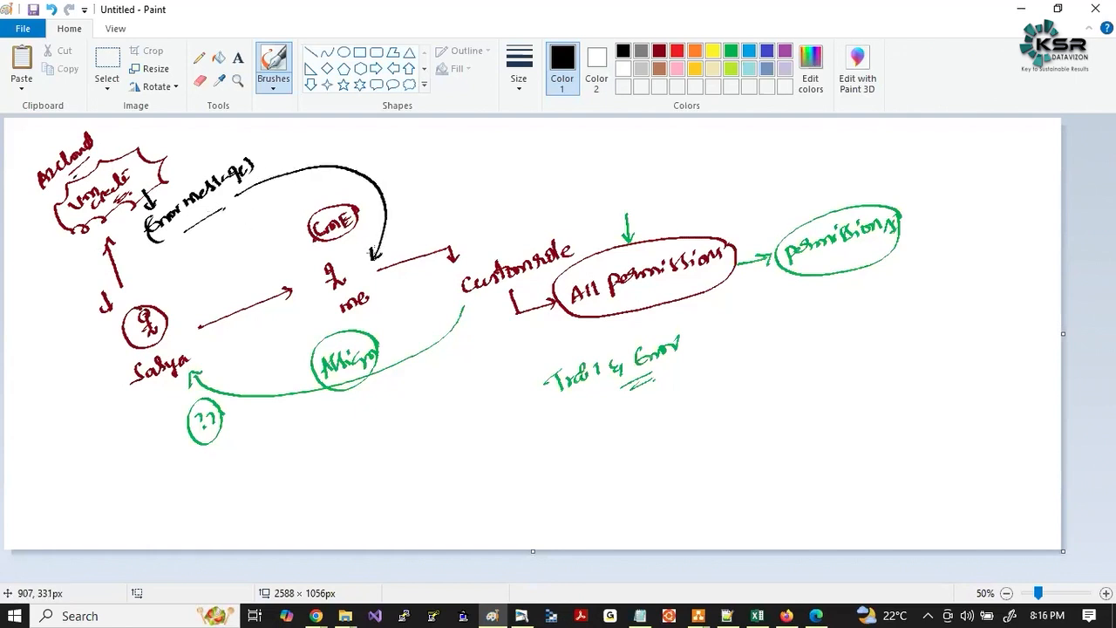
pyautogui.click(694, 51)
pyautogui.moveTo(389, 207)
pyautogui.mouseDown()
pyautogui.moveTo(441, 181)
pyautogui.moveTo(453, 190)
pyautogui.moveTo(434, 213)
pyautogui.moveTo(448, 218)
pyautogui.moveTo(455, 199)
pyautogui.moveTo(462, 229)
pyautogui.moveTo(443, 224)
pyautogui.mouseUp()
# Step: In Notepad, select the denied Microsoft.Resources/deployments/validate/action name in the AuthorizationFailed error
pyautogui.hotkey('alt', 'Tab')
pyautogui.hotkey('alt', 'Tab')
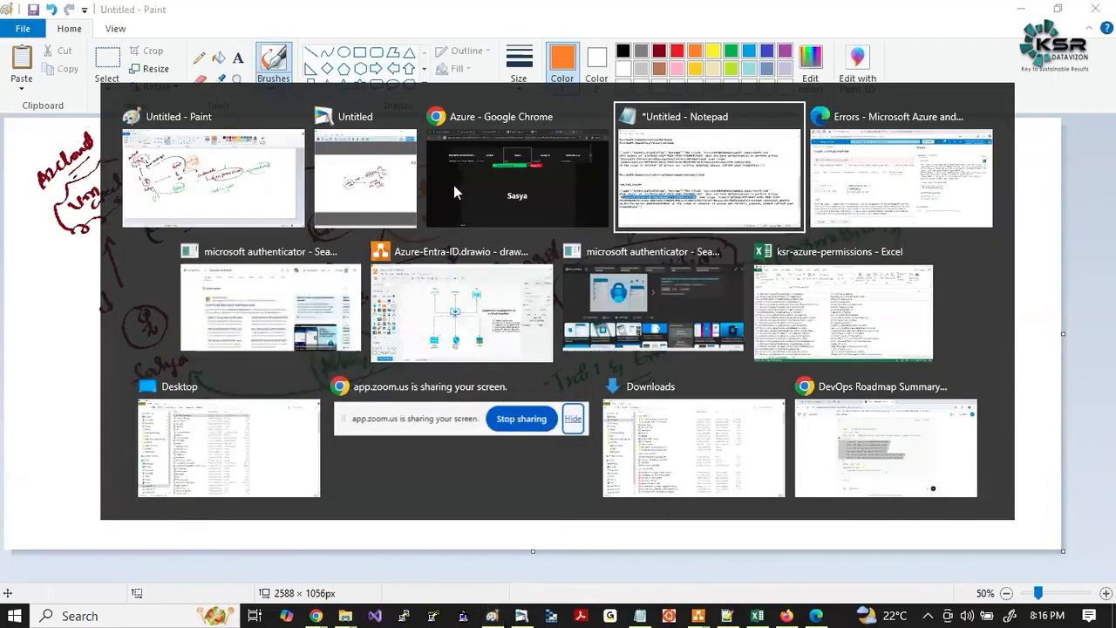
pyautogui.click(496, 469)
pyautogui.click(478, 406)
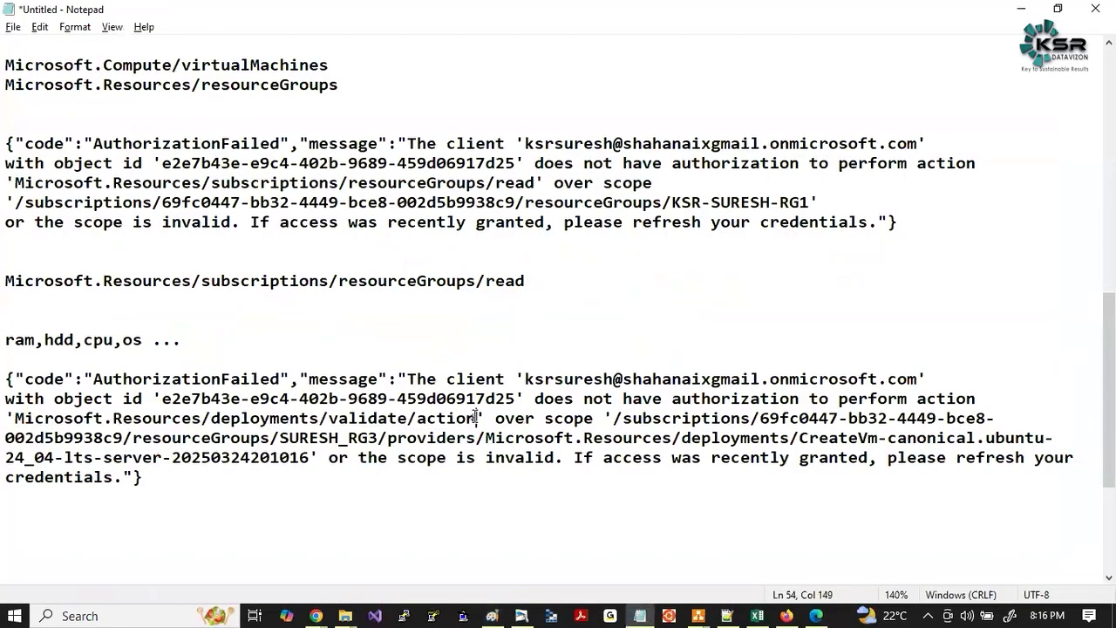
pyautogui.keyDown('shift'); pyautogui.click(16, 419); pyautogui.keyUp('shift')
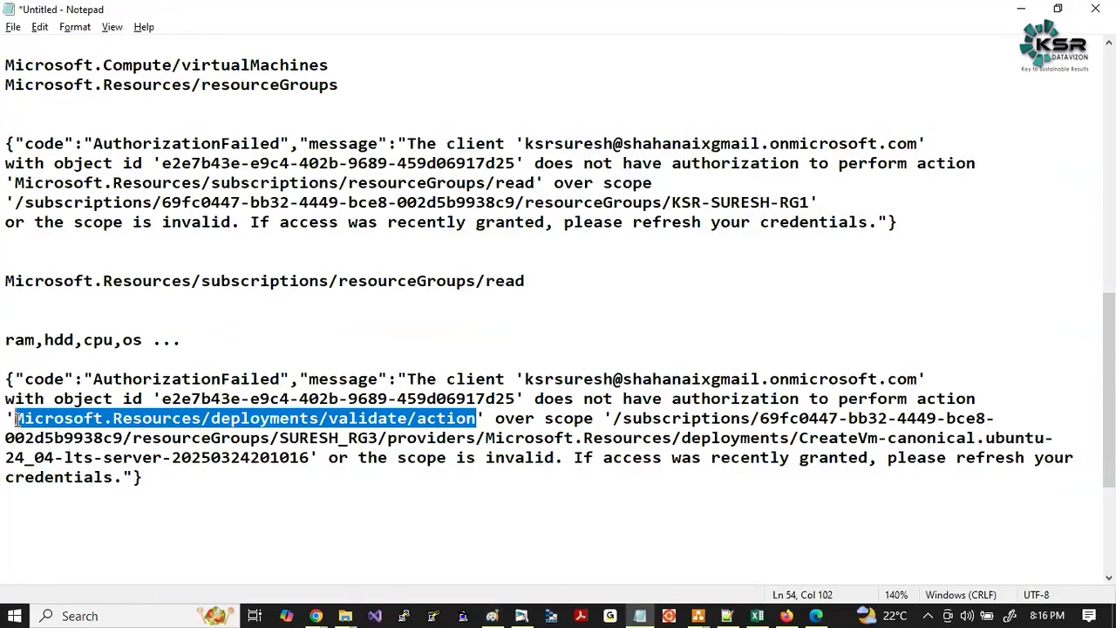
# Step: Back in Paint, add orange circled permission 2 and 3 labels, plus marks by the user and notes
pyautogui.hotkey('alt', 'Tab')
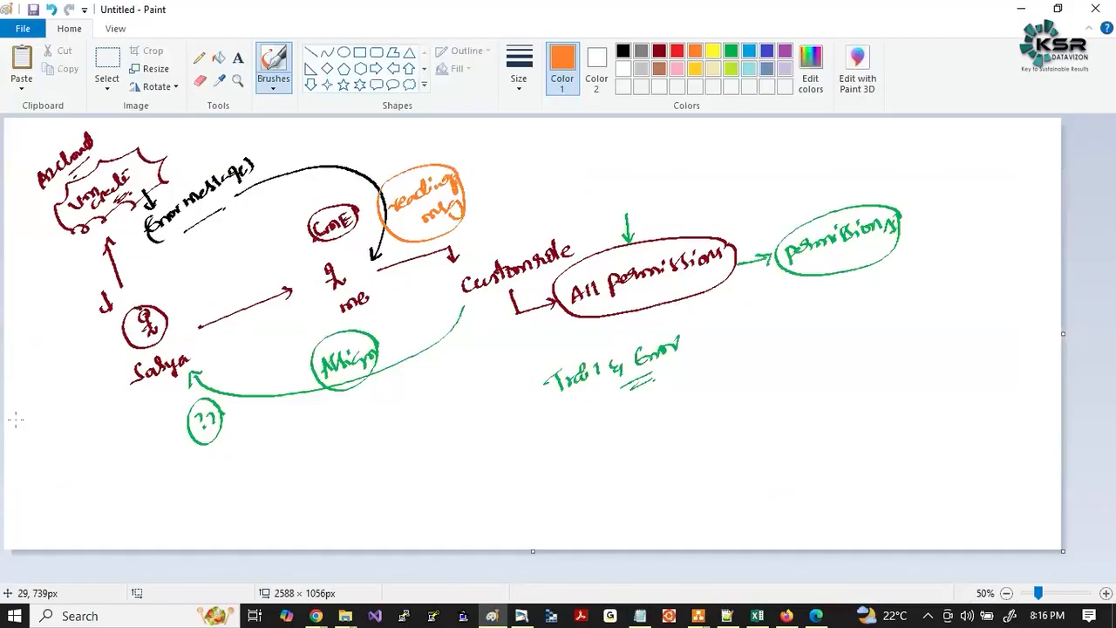
pyautogui.moveTo(754, 331); pyautogui.dragTo(897, 300)
pyautogui.moveTo(903, 288); pyautogui.dragTo(890, 298)
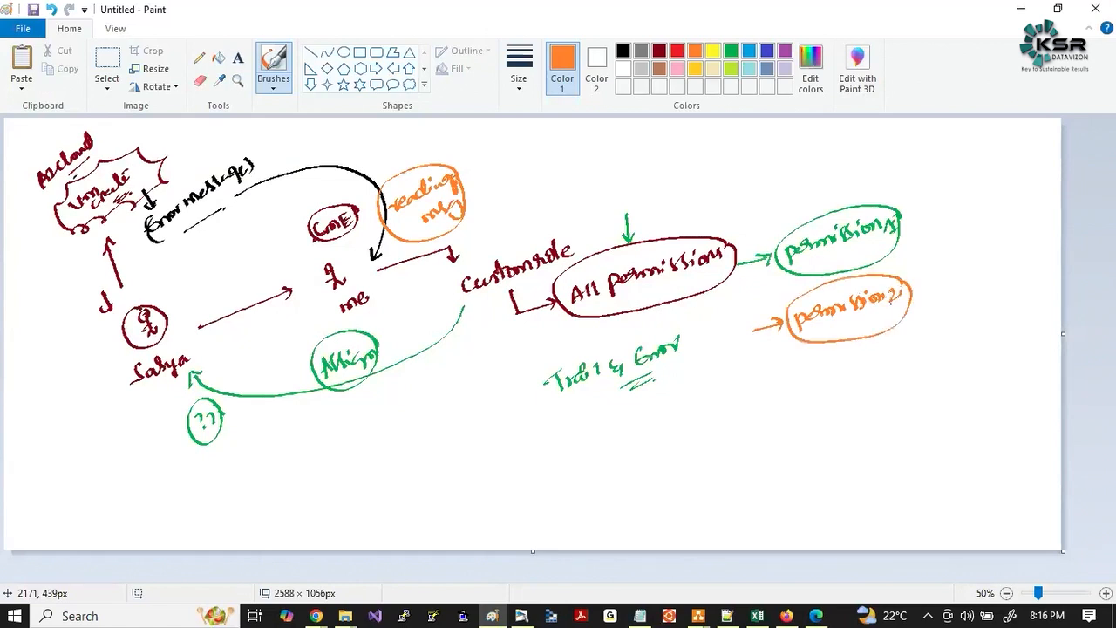
pyautogui.moveTo(98, 367)
pyautogui.mouseDown()
pyautogui.moveTo(117, 350)
pyautogui.moveTo(116, 360)
pyautogui.mouseUp()
pyautogui.moveTo(200, 225)
pyautogui.mouseDown()
pyautogui.moveTo(218, 232)
pyautogui.moveTo(213, 217)
pyautogui.moveTo(225, 232)
pyautogui.mouseUp()
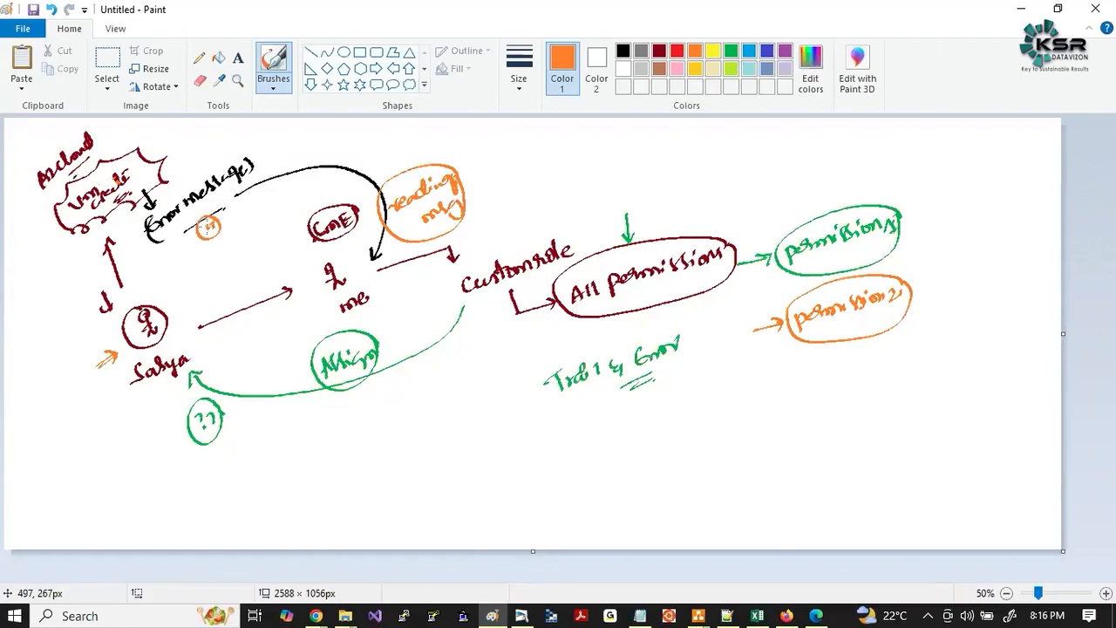
pyautogui.moveTo(472, 218); pyautogui.dragTo(488, 211)
pyautogui.moveTo(799, 404)
pyautogui.mouseDown()
pyautogui.moveTo(819, 406)
pyautogui.moveTo(892, 370)
pyautogui.moveTo(908, 376)
pyautogui.moveTo(819, 370)
pyautogui.moveTo(919, 376)
pyautogui.mouseUp()
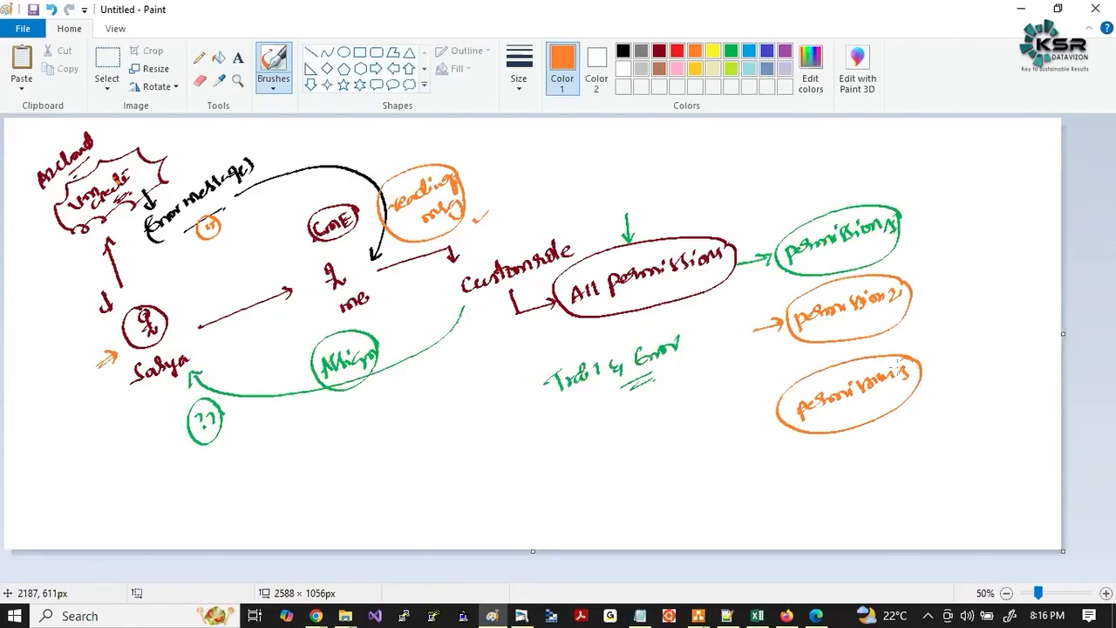
# Step: Switch to the Zoom meeting and ask to stop the cloud recording
pyautogui.hotkey('alt', 'Tab')
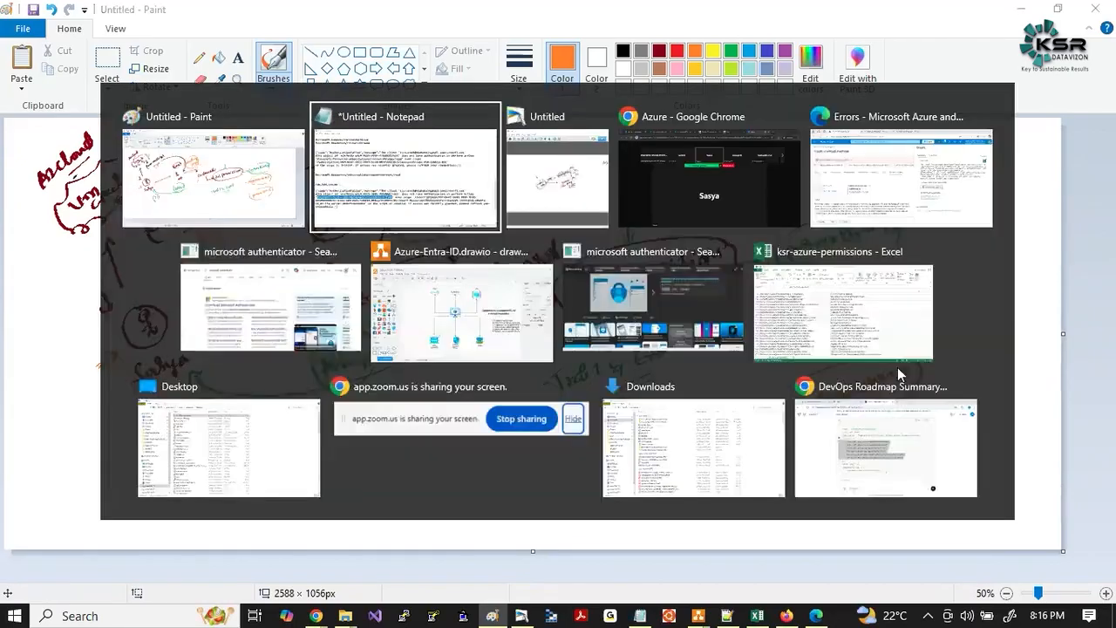
pyautogui.hotkey('alt', 'Tab')
pyautogui.hotkey('alt', 'Tab')
pyautogui.hotkey('alt', 'Tab')
pyautogui.hotkey('alt', 'Tab')
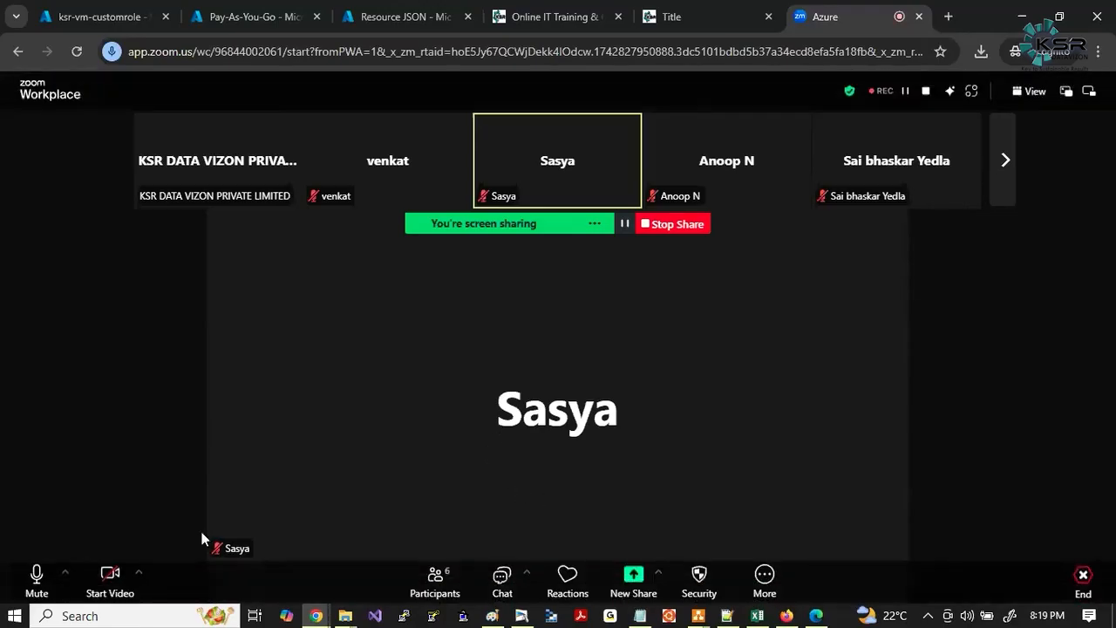
pyautogui.click(925, 92)
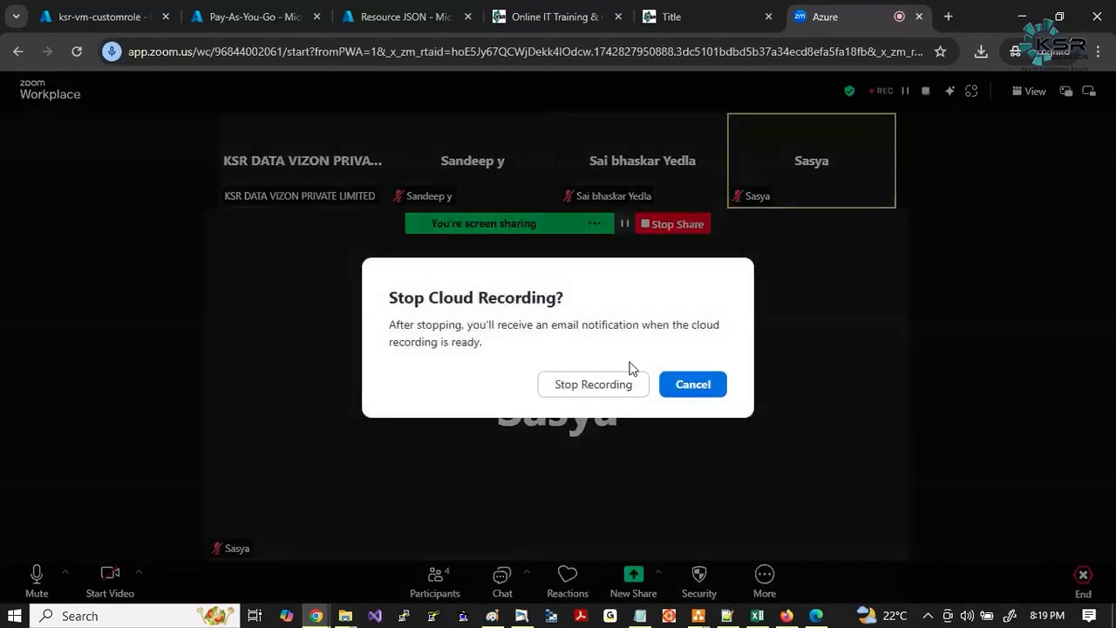